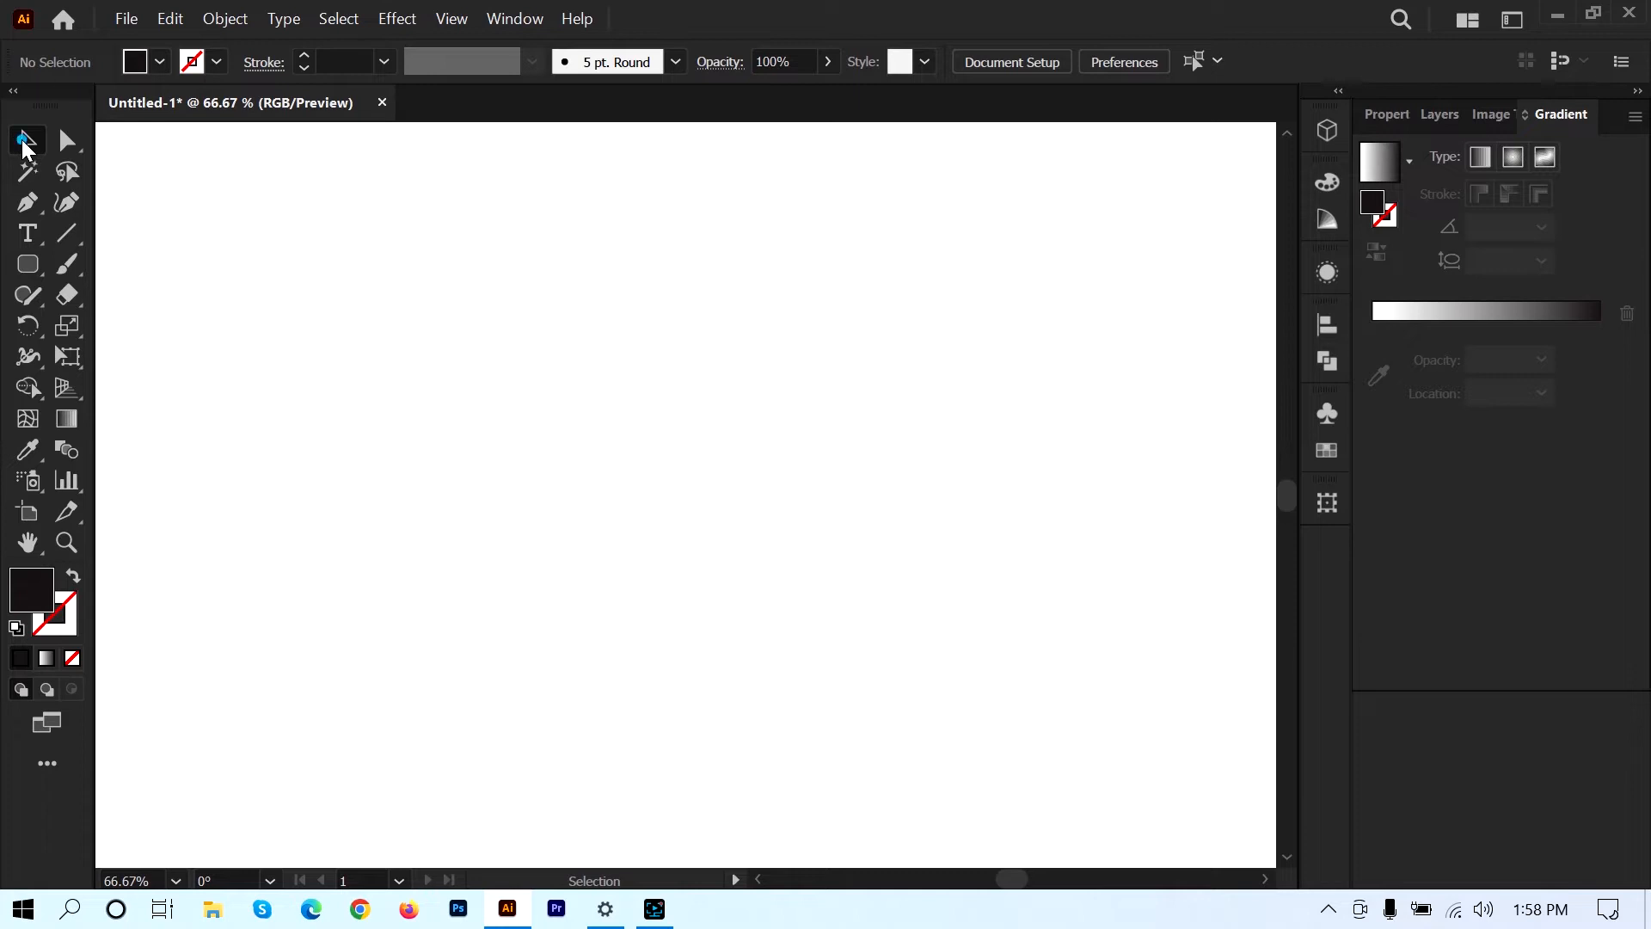
{"action": "left_click", "coordinate": [26, 143]}
{"action": "left_click", "coordinate": [26, 274]}
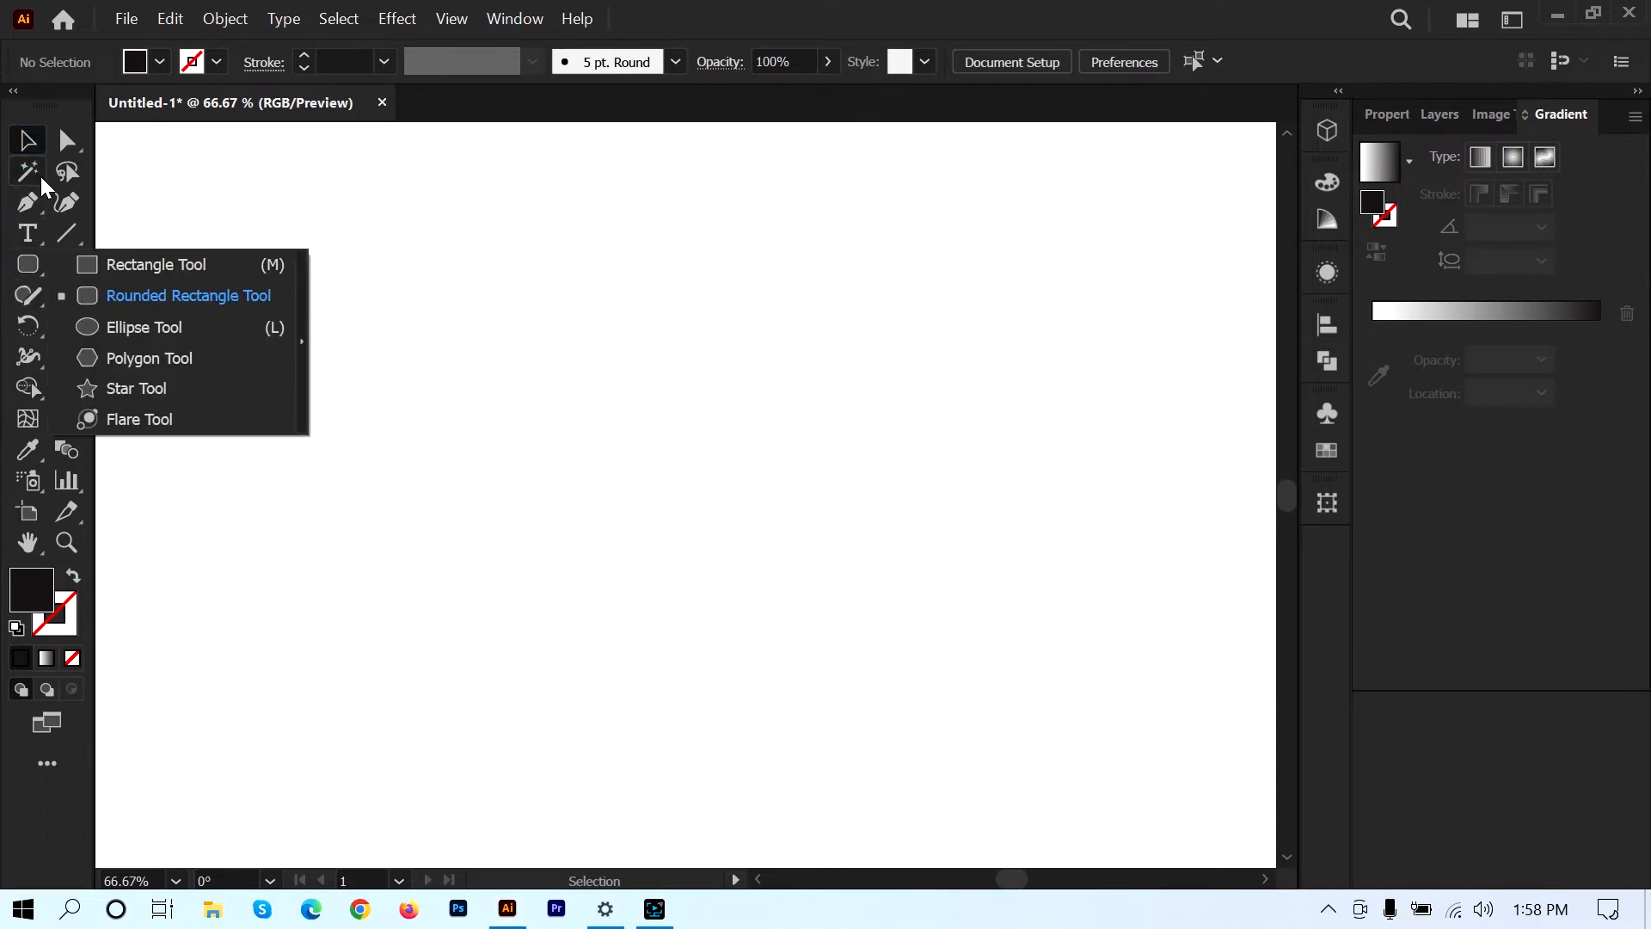
{"action": "left_click", "coordinate": [29, 151]}
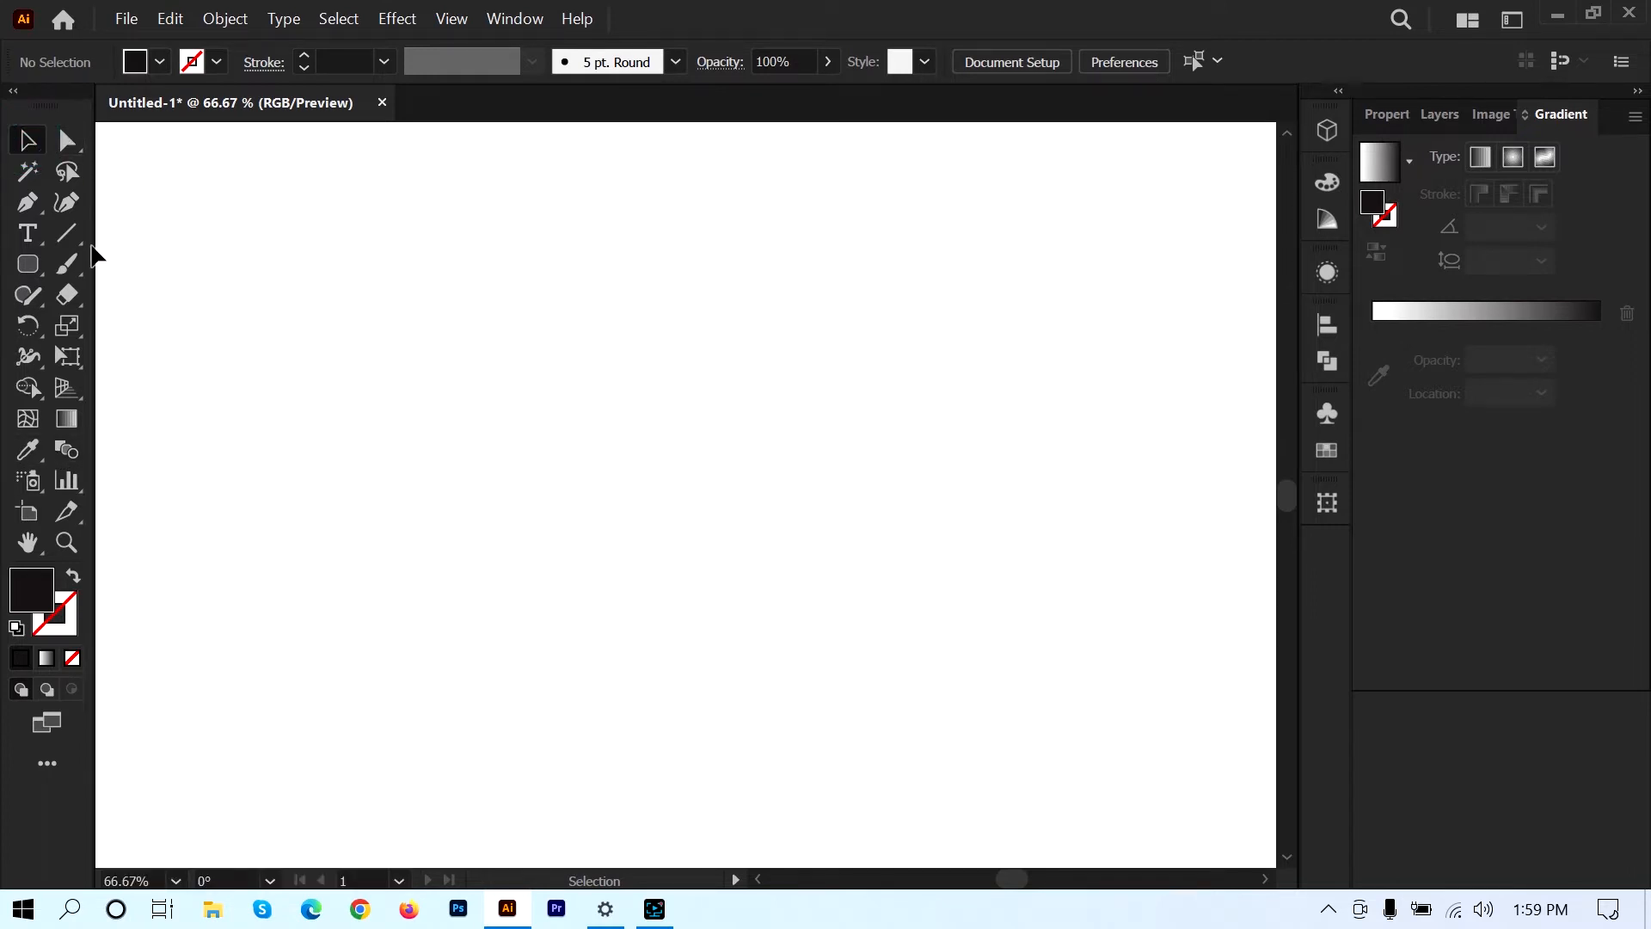
- Place a line of placeholder point text on the artboard and enlarge it to about 70 pt, shifting it slightly downward
{"action": "left_click", "coordinate": [27, 234]}
{"action": "left_click", "coordinate": [490, 297]}
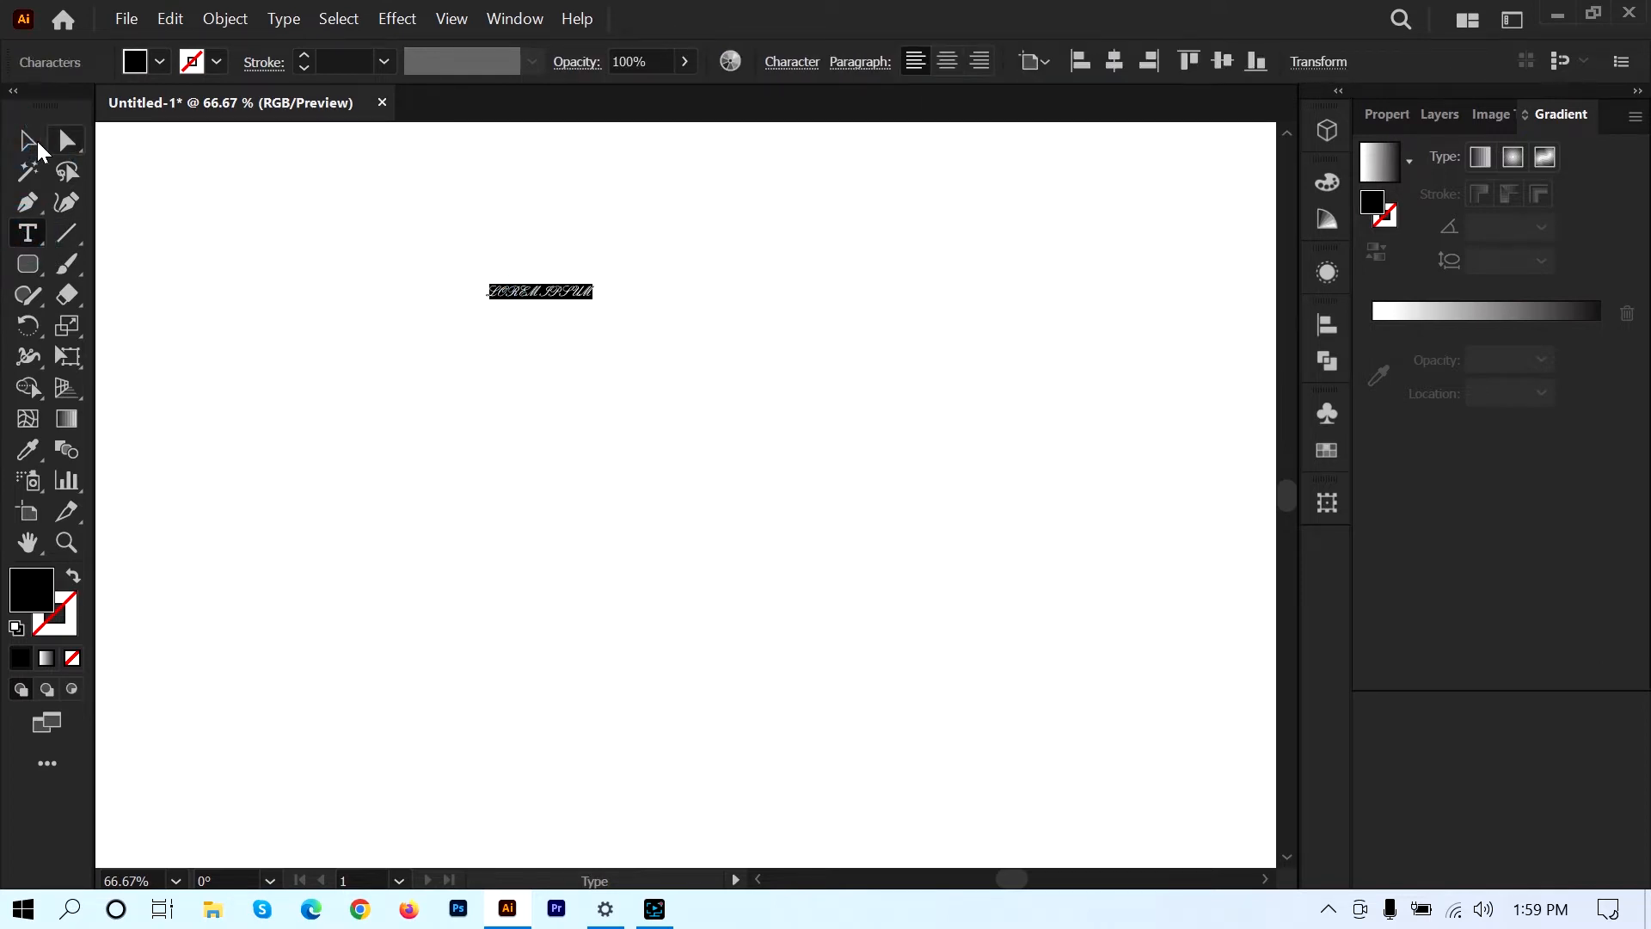
{"action": "left_click", "coordinate": [35, 144]}
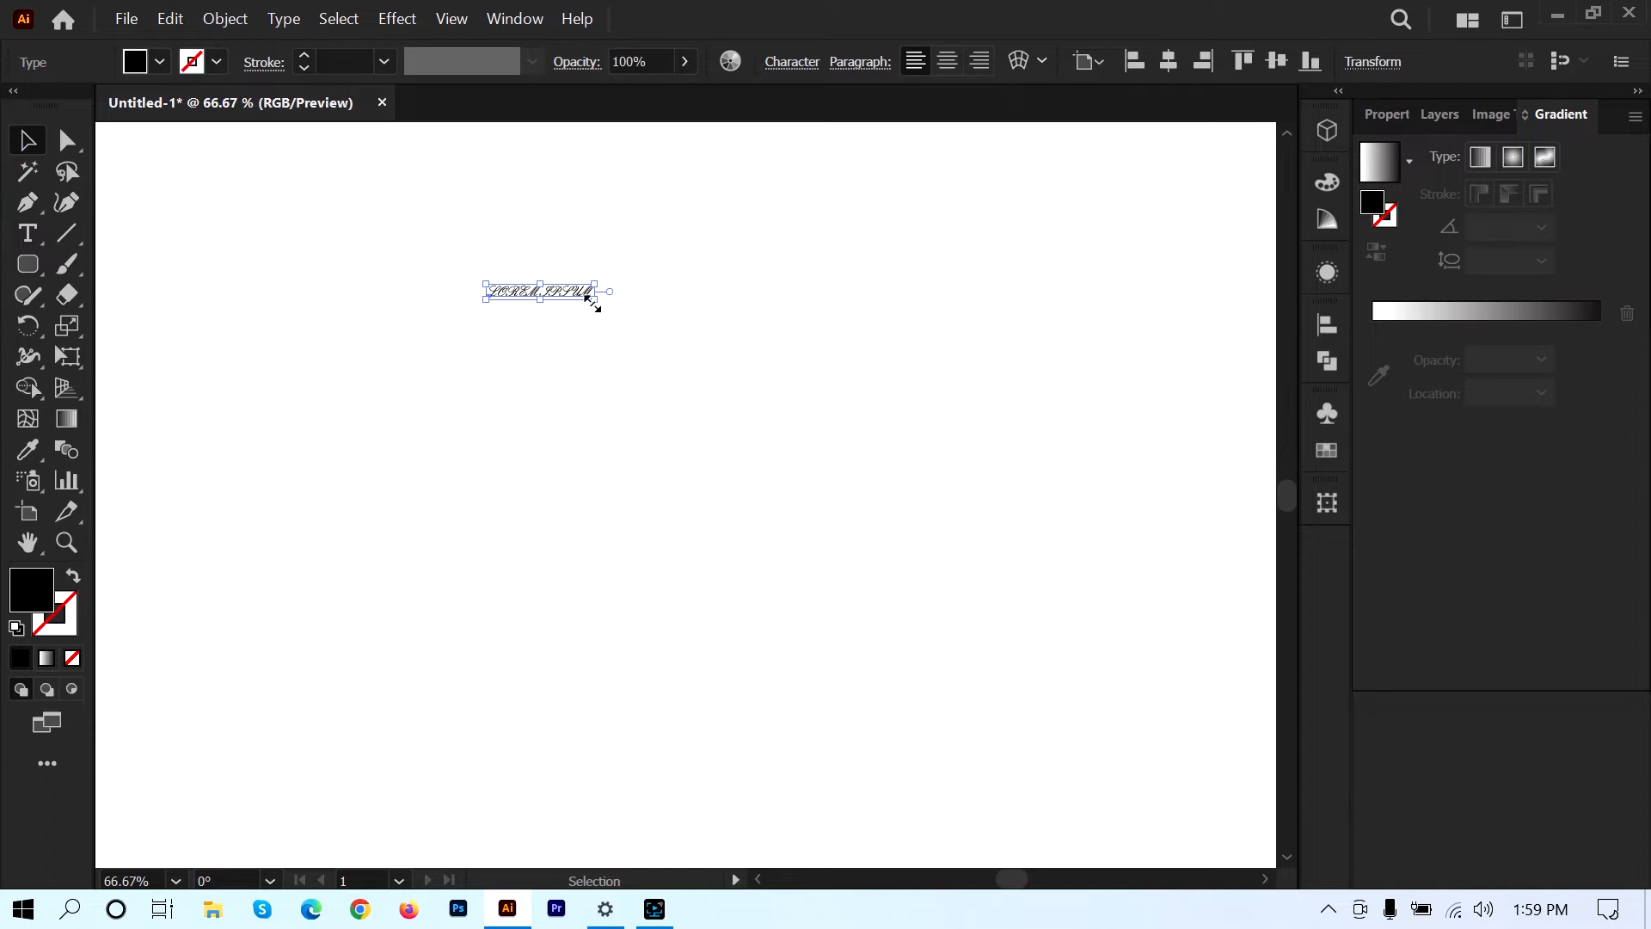
{"action": "left_click_drag", "start_coordinate": [595, 299], "coordinate": [854, 579]}
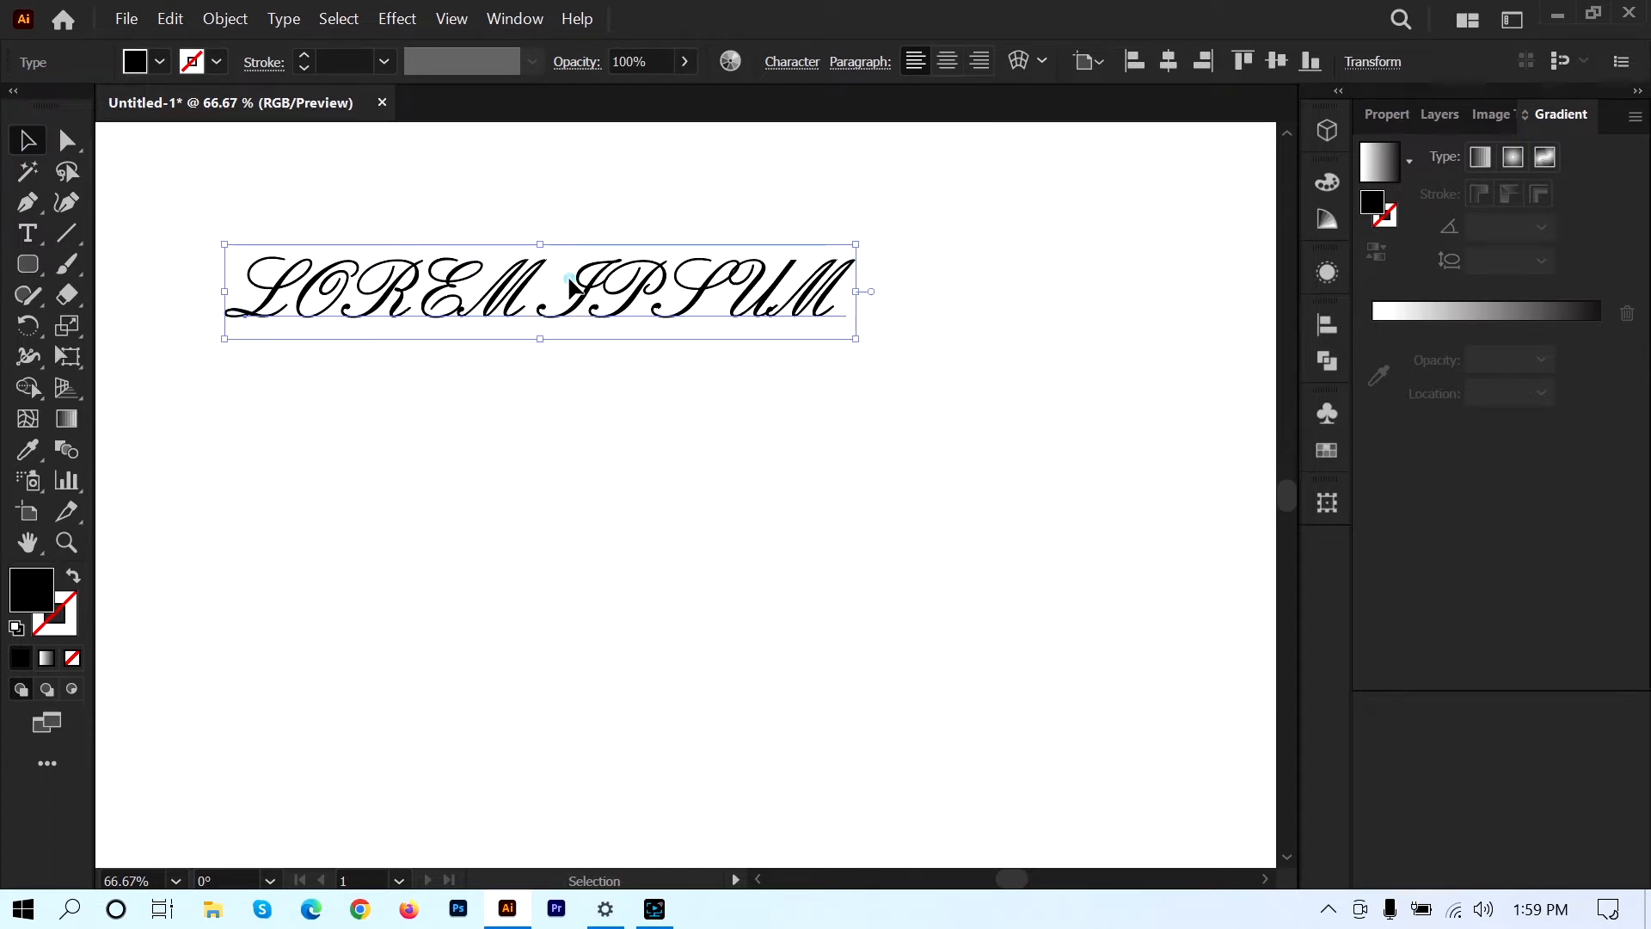
{"action": "left_click_drag", "start_coordinate": [570, 281], "coordinate": [561, 353]}
- Replace the whole placeholder text with the person's name
{"action": "key", "text": "t"}
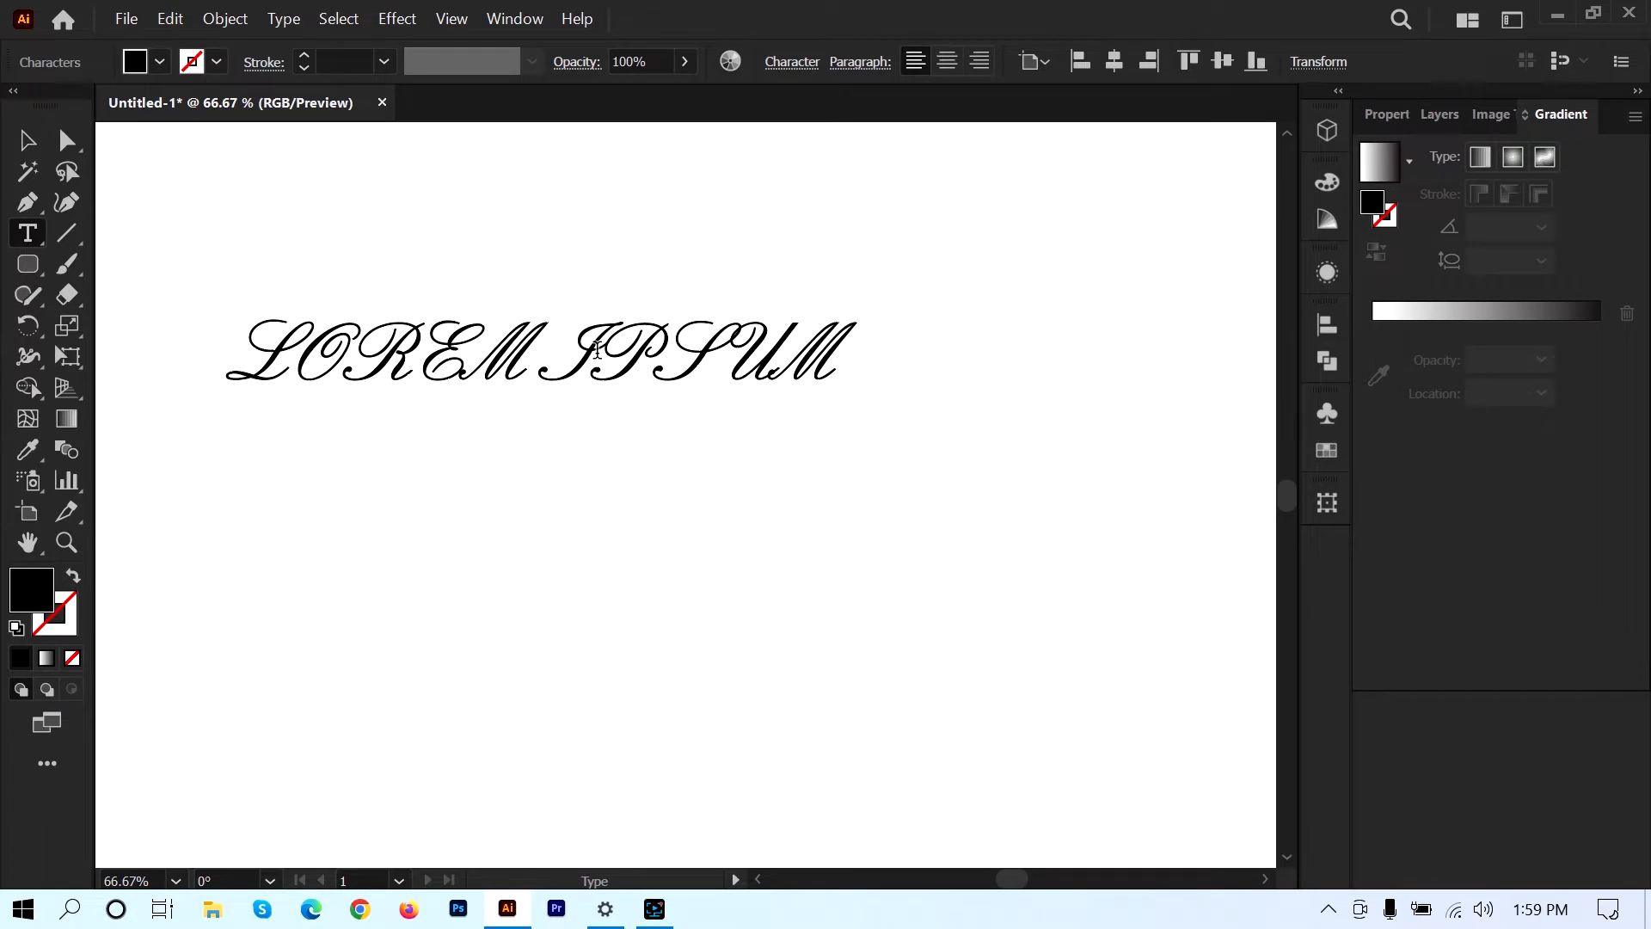
{"action": "left_click", "coordinate": [597, 350]}
{"action": "key", "text": "ctrl+a"}
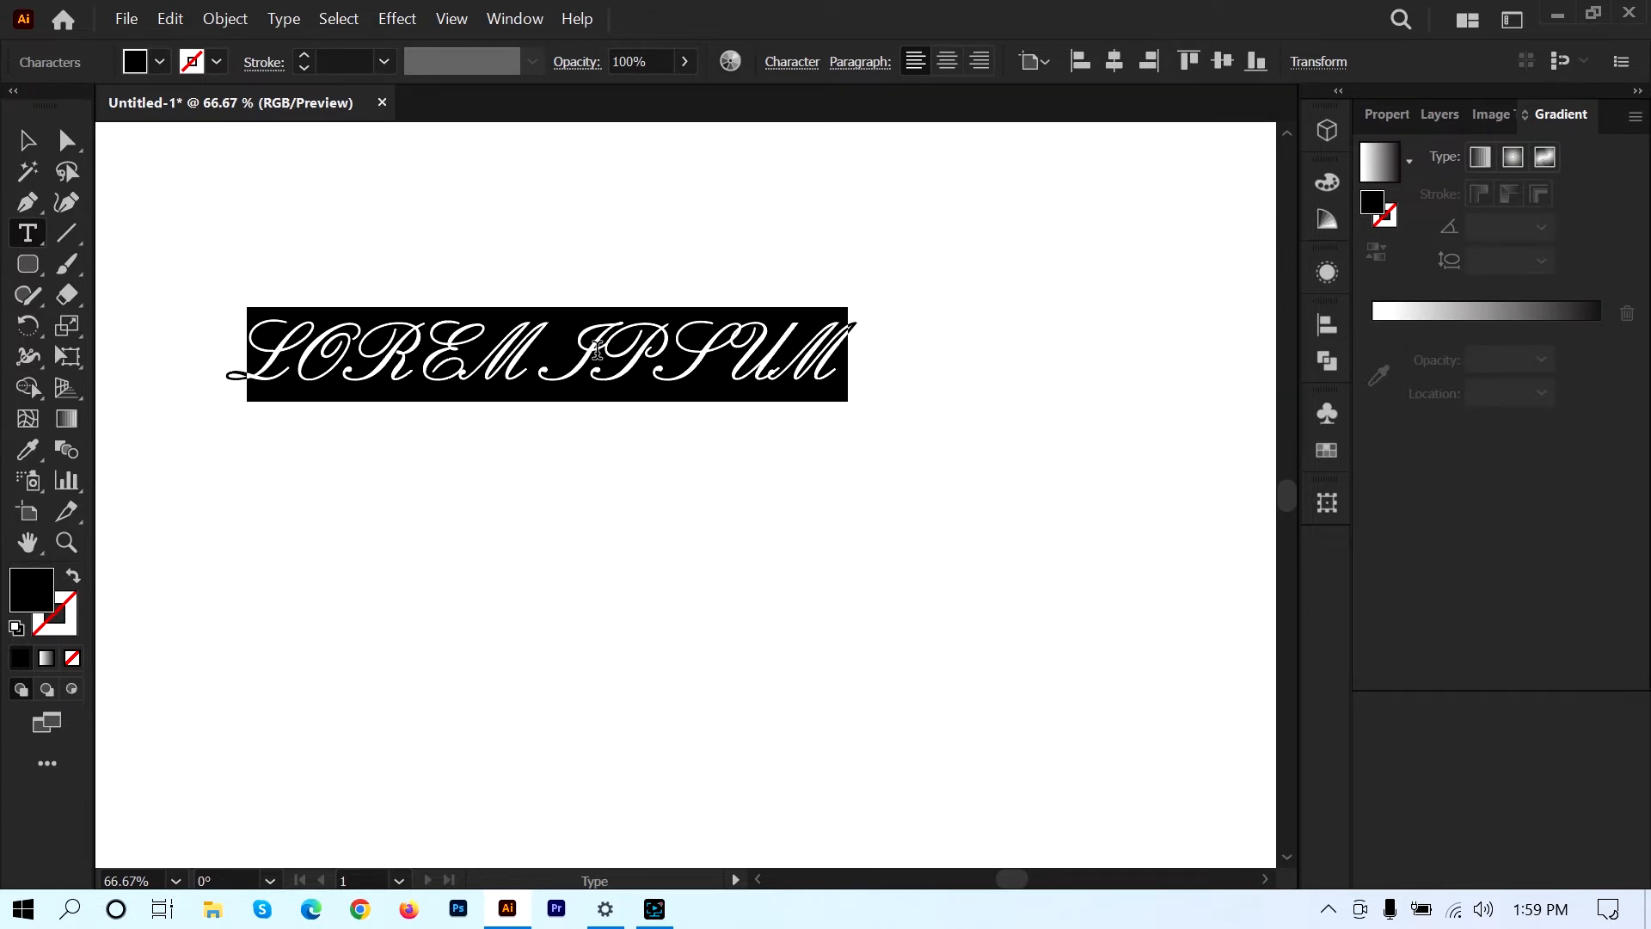
{"action": "type", "text": "BA"}
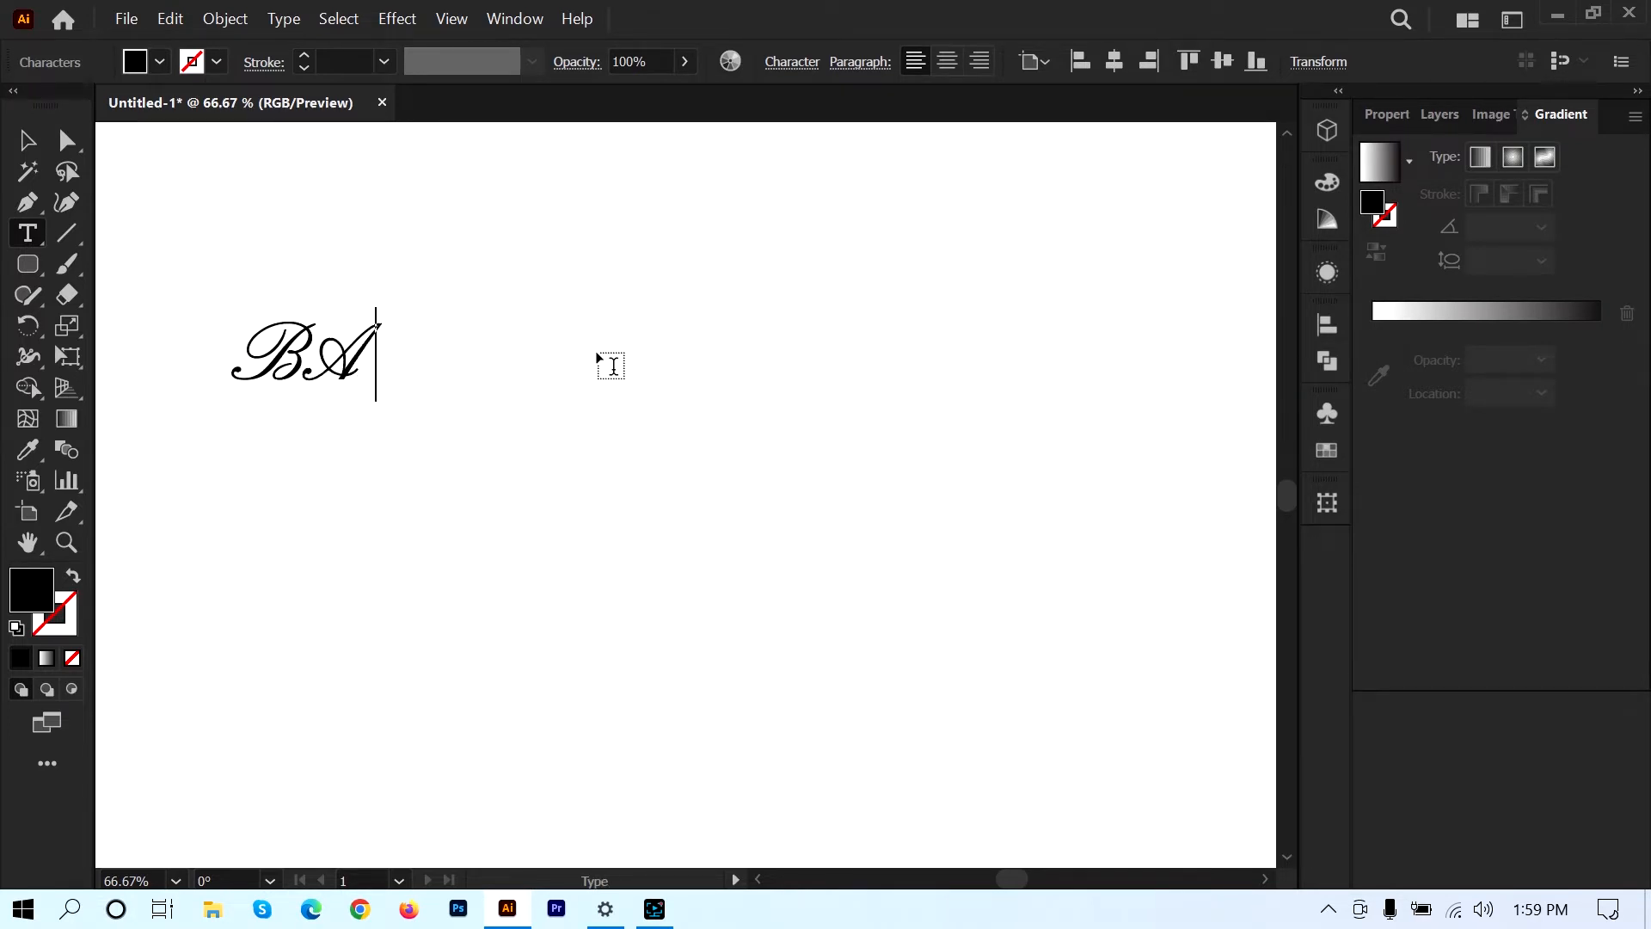
{"action": "type", "text": "DHON"}
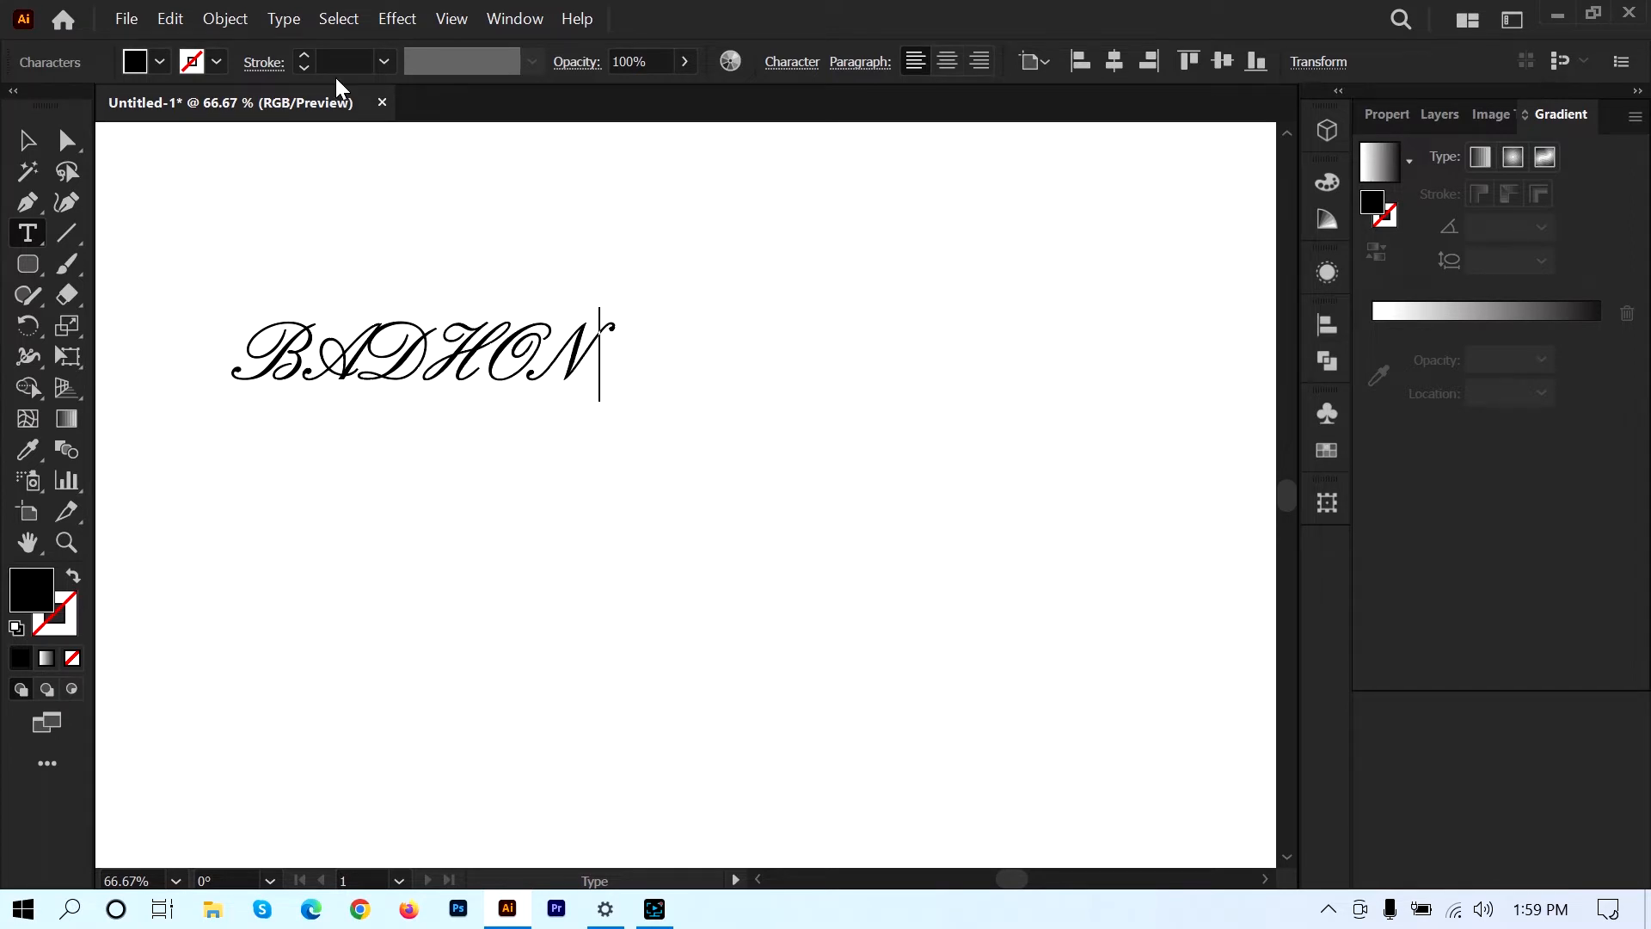
{"action": "left_click", "coordinate": [29, 142]}
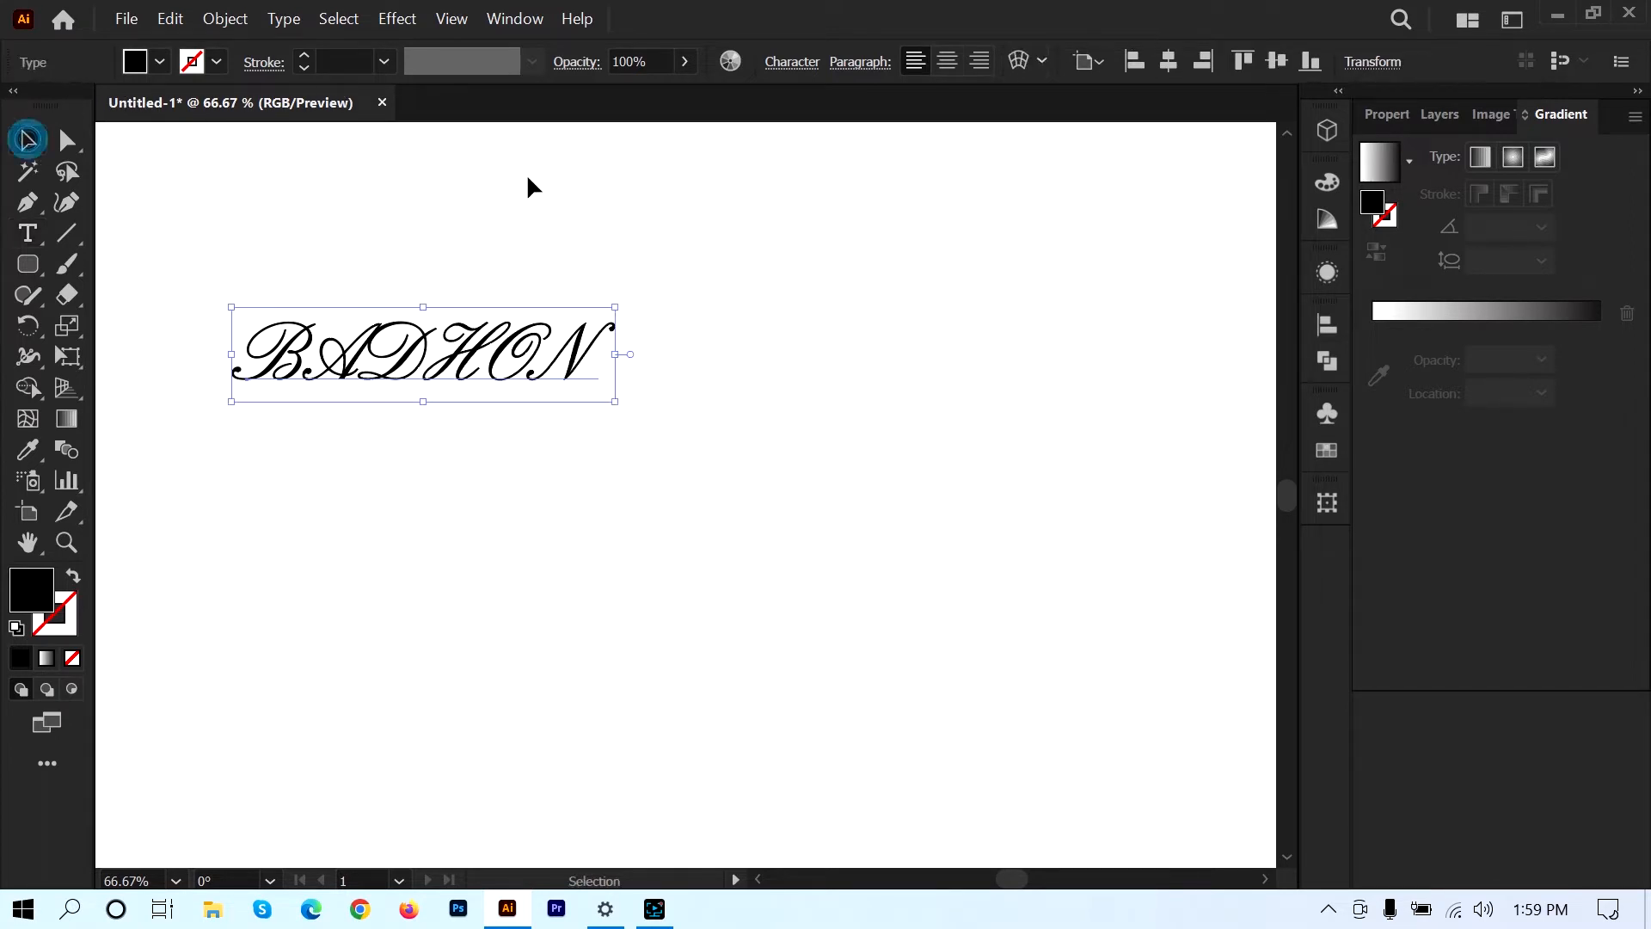
- Keep the name in the English script font and turn off its All Caps setting
{"action": "left_click", "coordinate": [798, 64]}
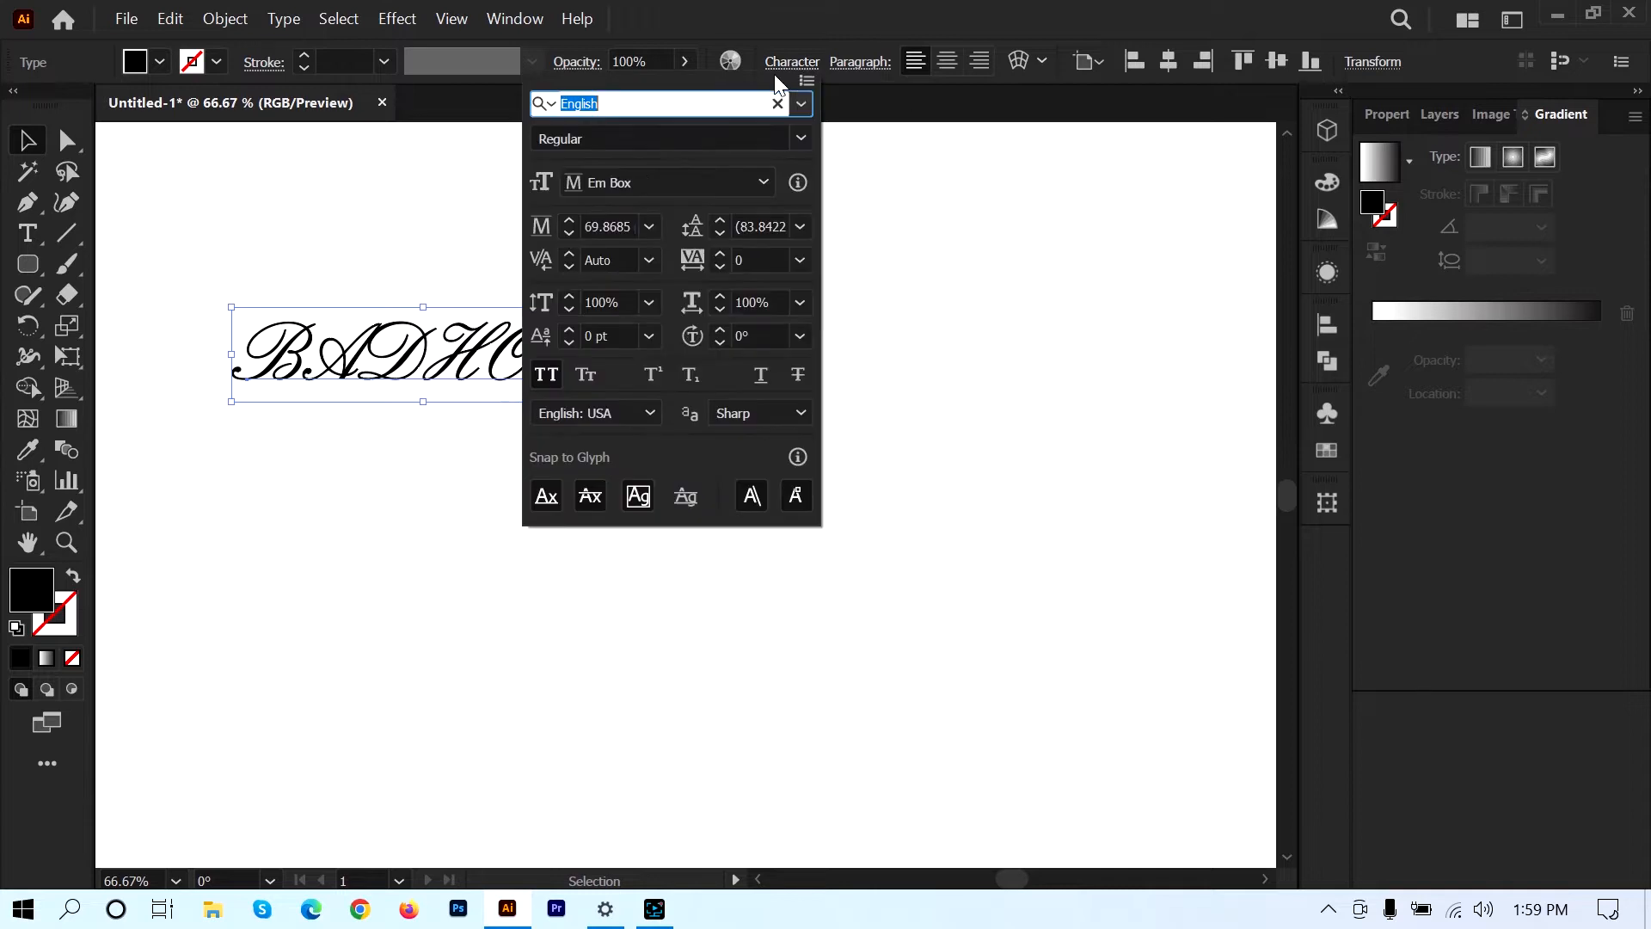
{"action": "left_click", "coordinate": [798, 105]}
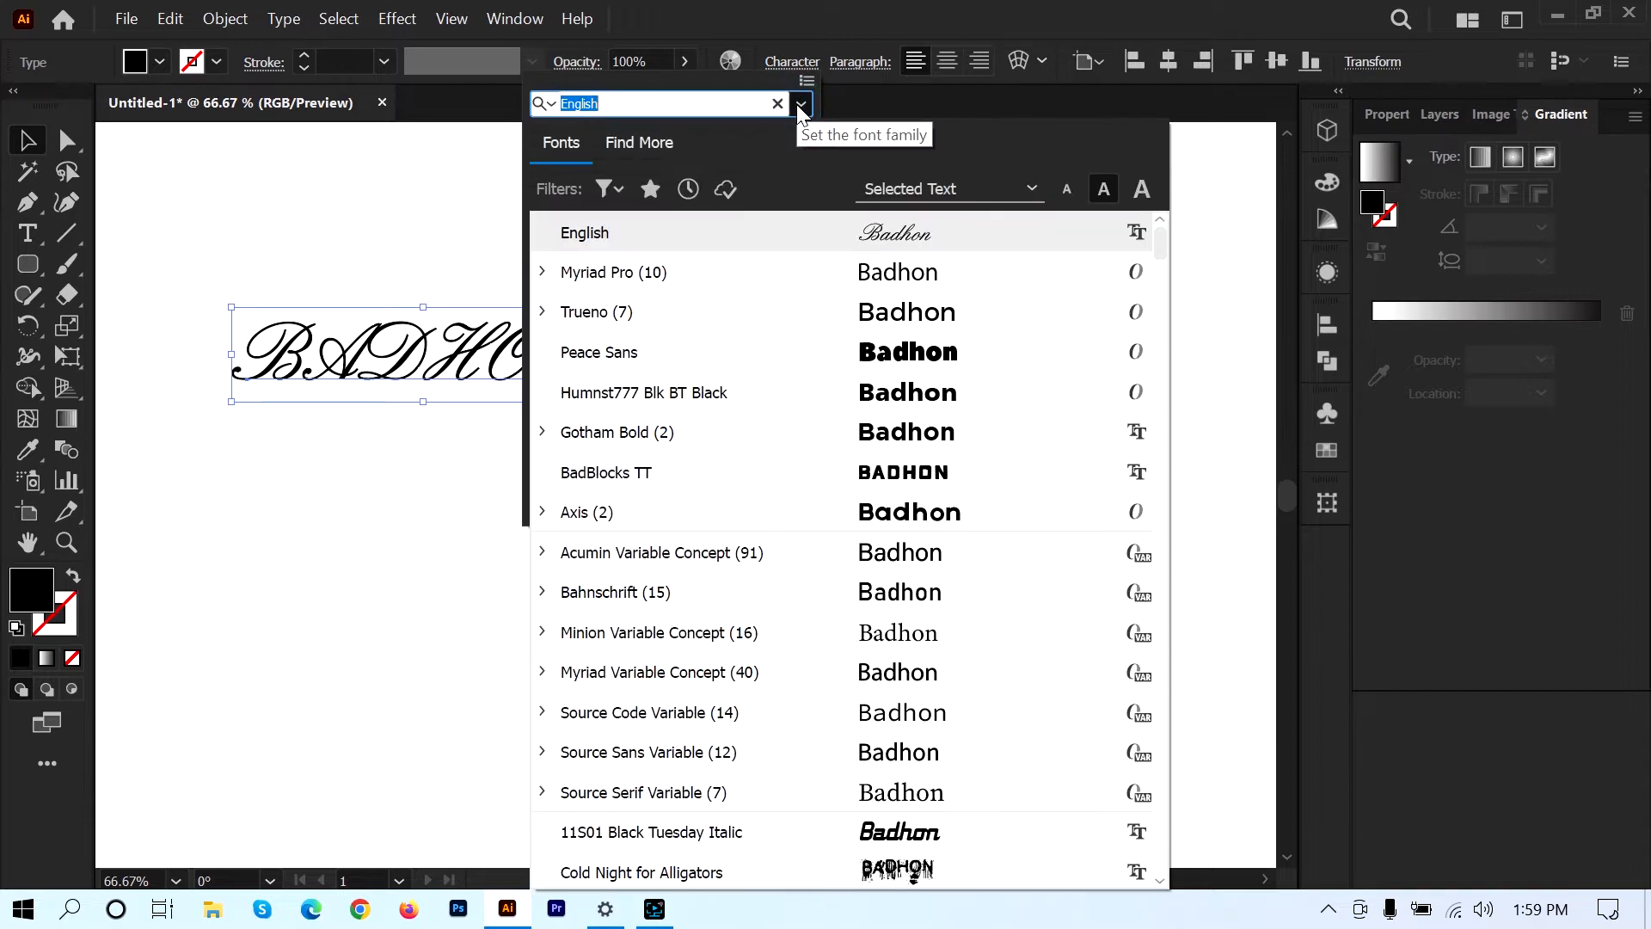
{"action": "left_click", "coordinate": [888, 248]}
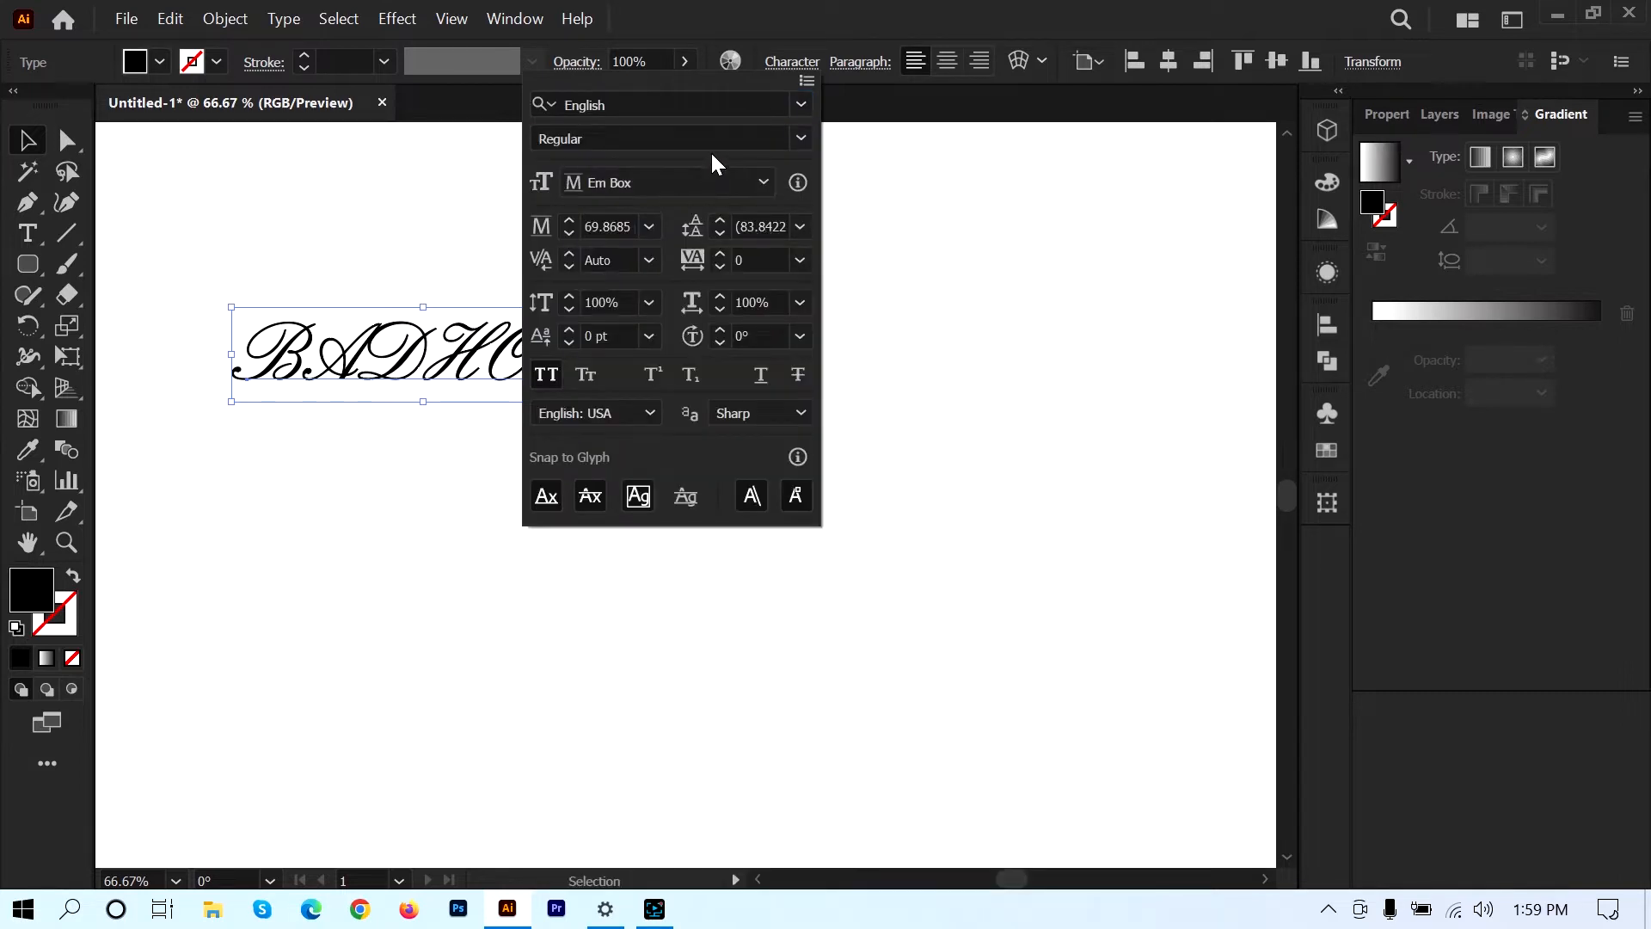
{"action": "left_click", "coordinate": [547, 376]}
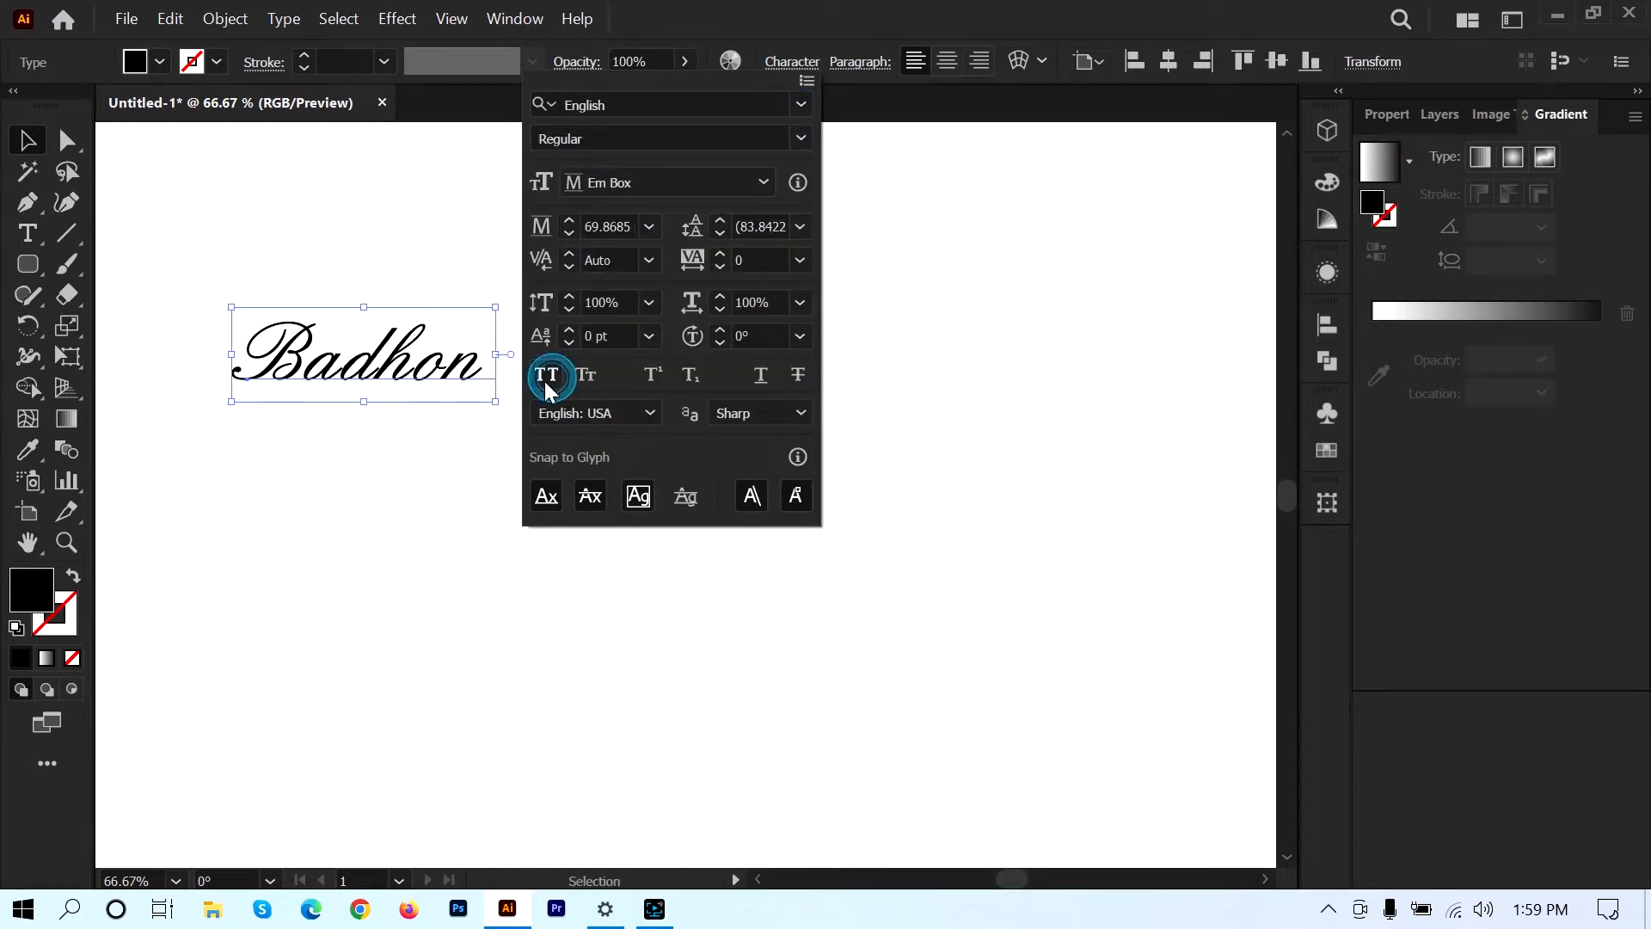
{"action": "left_click", "coordinate": [791, 11]}
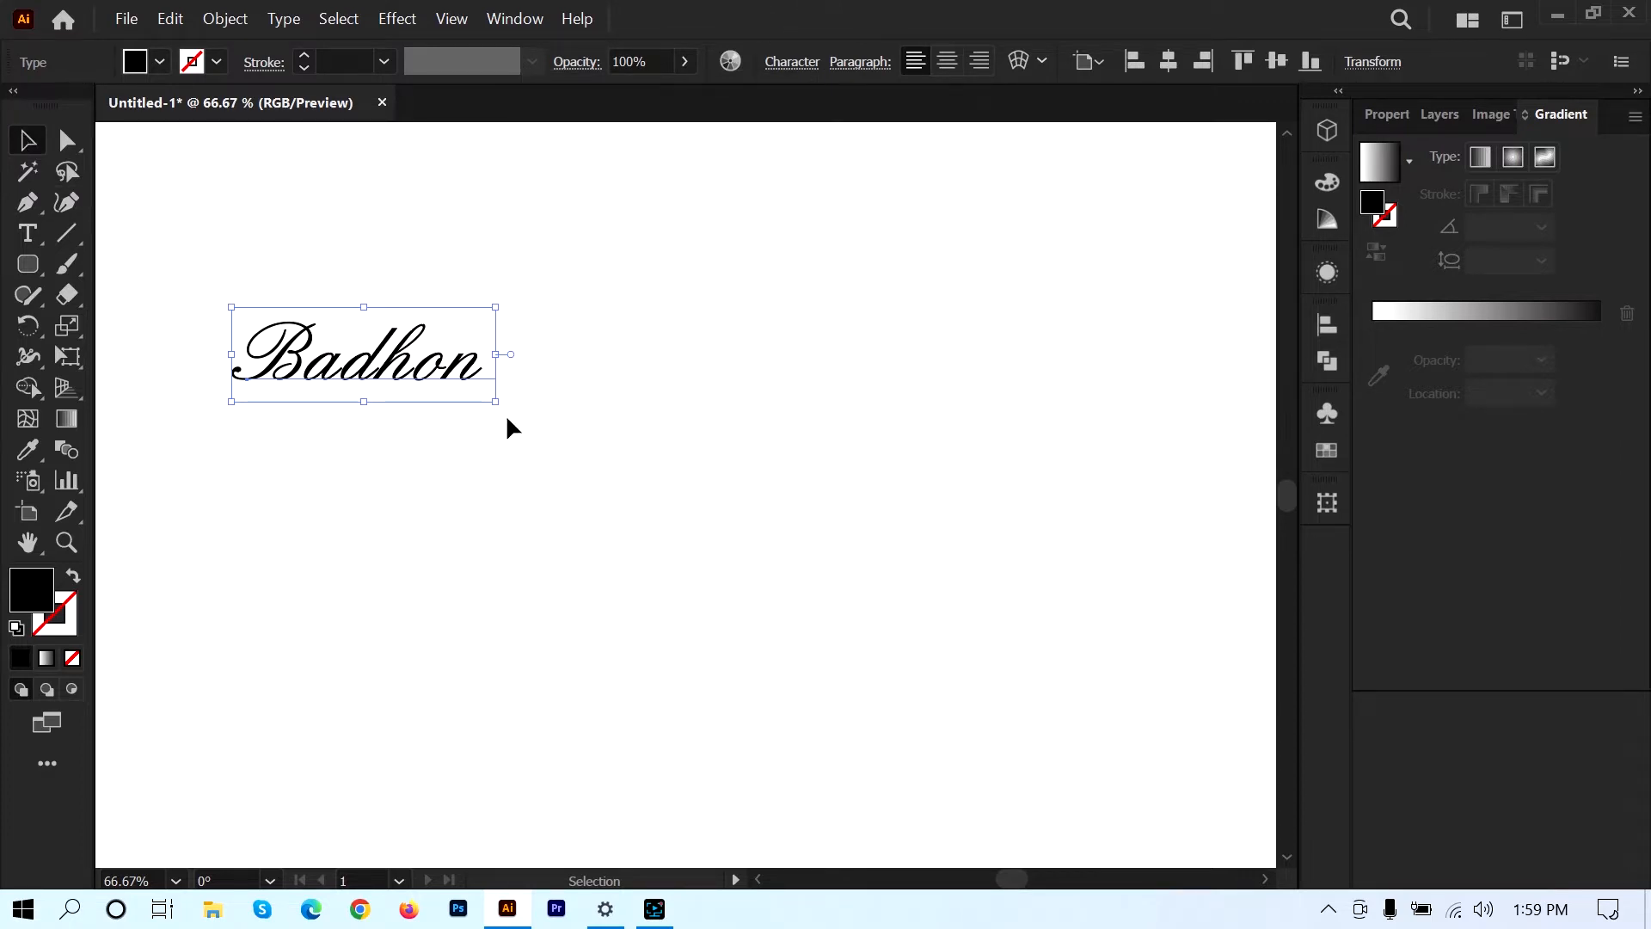
- Scale the name up from its center to about 70 percent of the artboard width and shift it toward the artboard's middle
{"action": "left_click_drag", "start_coordinate": [495, 400], "coordinate": [817, 645]}
{"action": "left_click", "coordinate": [503, 458], "text": "ctrl+alt"}
{"action": "left_click", "coordinate": [503, 458], "text": "ctrl+alt"}
{"action": "left_click", "coordinate": [513, 470], "text": "ctrl+alt"}
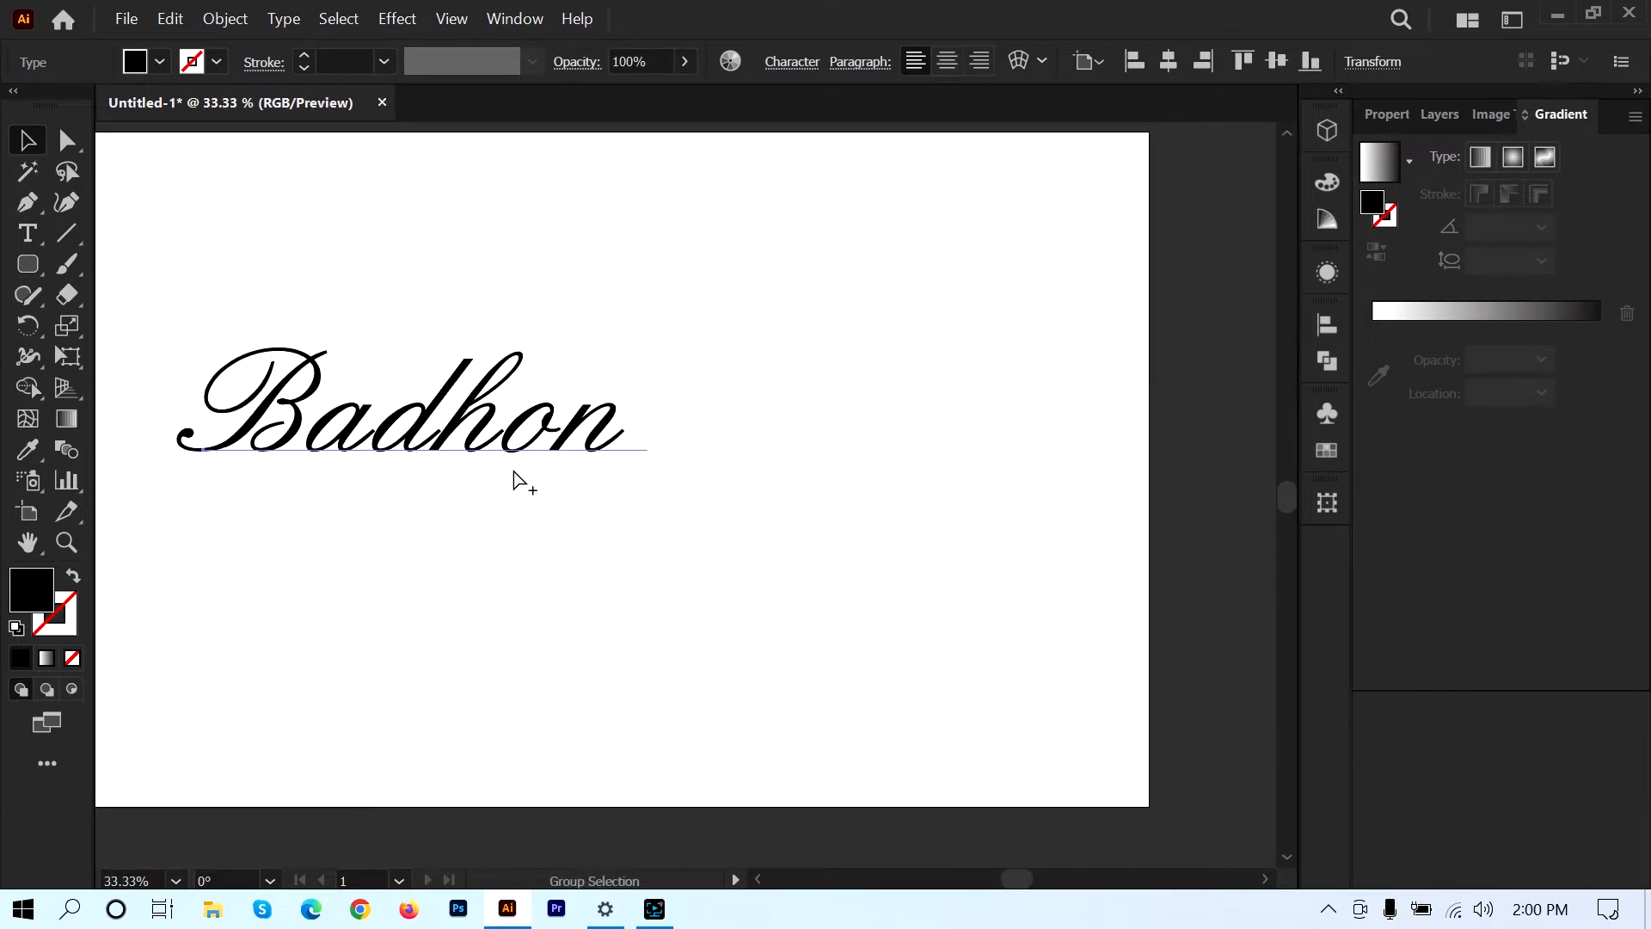
{"action": "left_click", "coordinate": [519, 473], "text": "ctrl+alt"}
{"action": "left_click", "coordinate": [529, 463], "text": "ctrl+alt"}
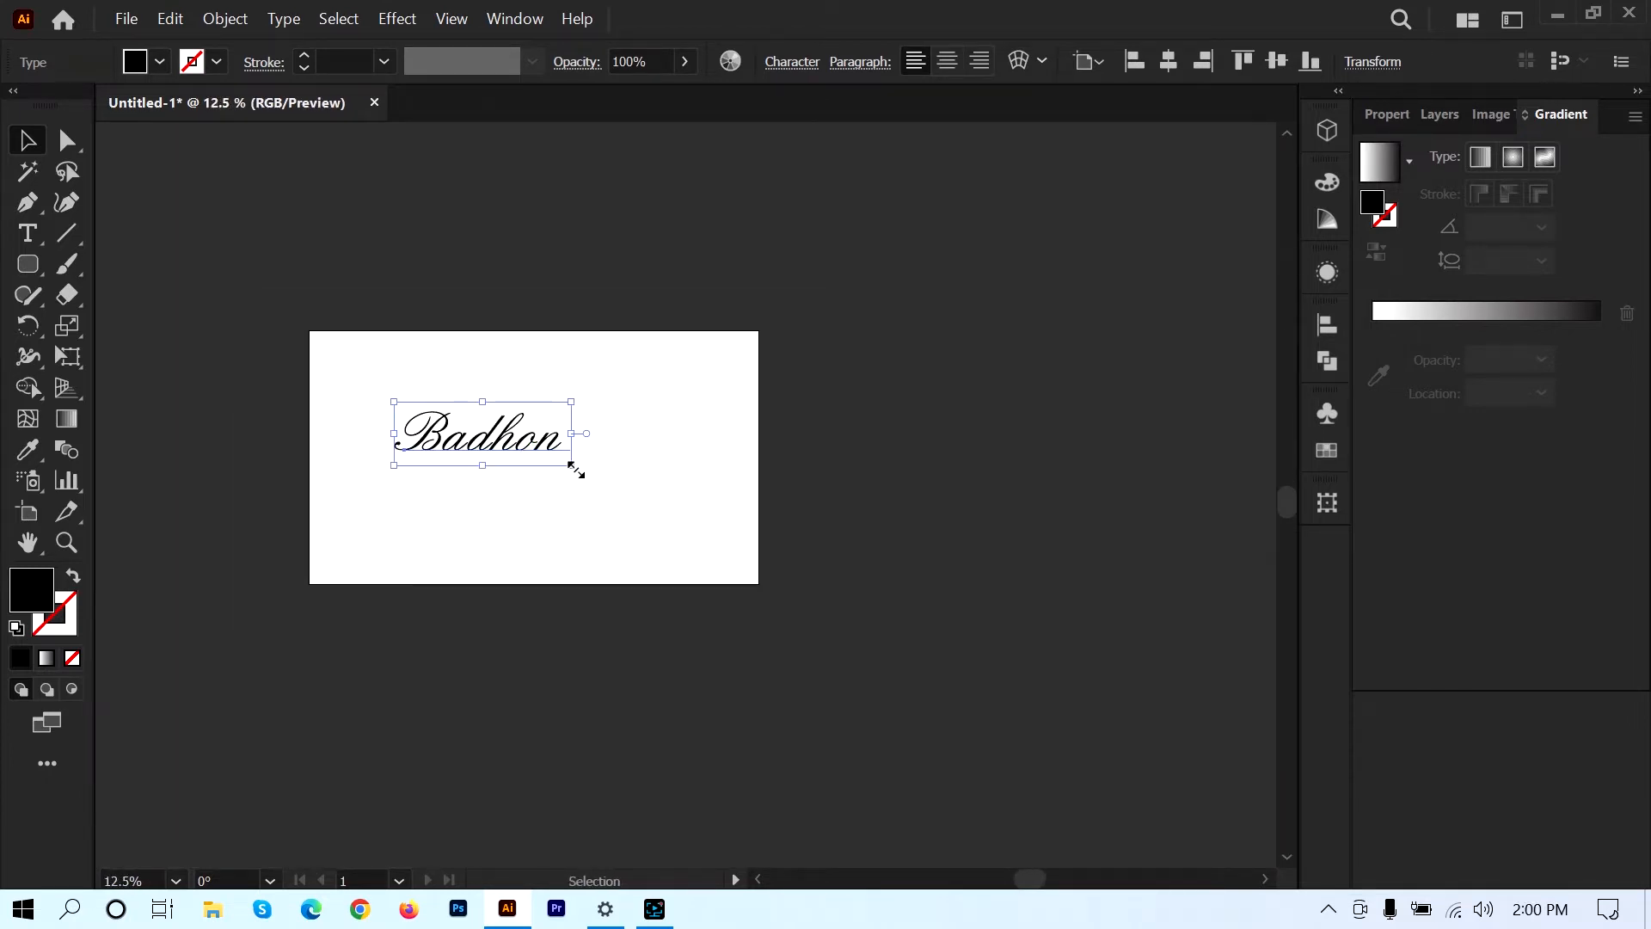
{"action": "left_click_drag", "start_coordinate": [571, 465], "coordinate": [647, 537]}
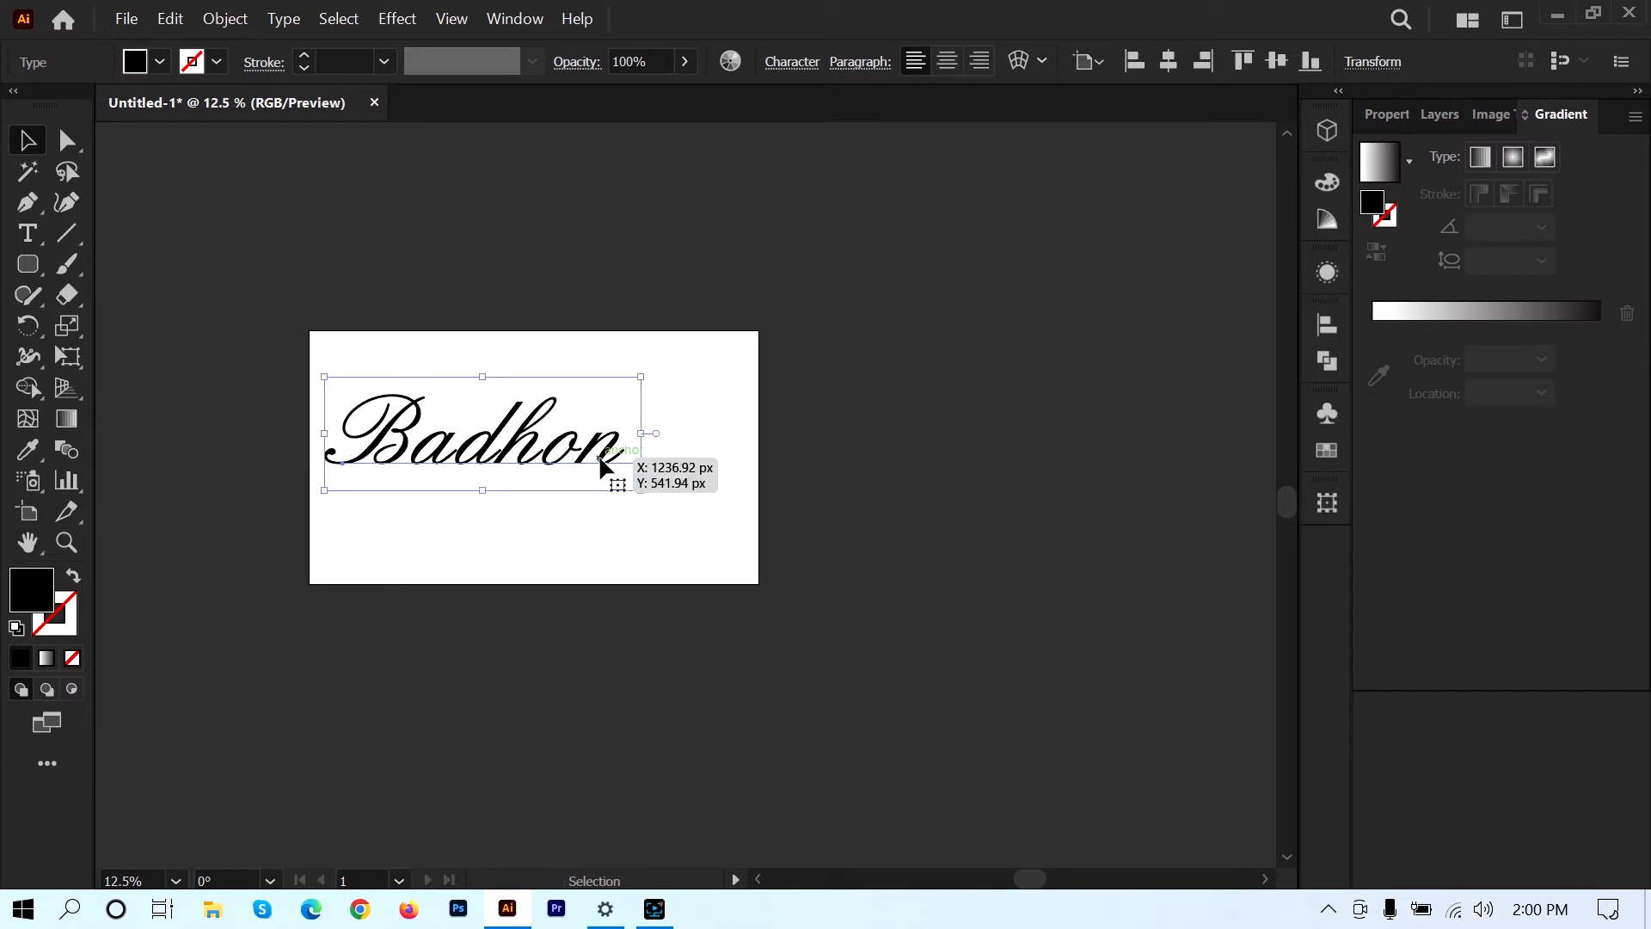
{"action": "left_click_drag", "start_coordinate": [600, 459], "coordinate": [629, 468]}
- Deselect the text and begin a Pen path on the capital letter, from its inner loop tip around the large upper loop
{"action": "left_click", "coordinate": [656, 485], "text": "ctrl"}
{"action": "left_click", "coordinate": [656, 485], "text": "ctrl"}
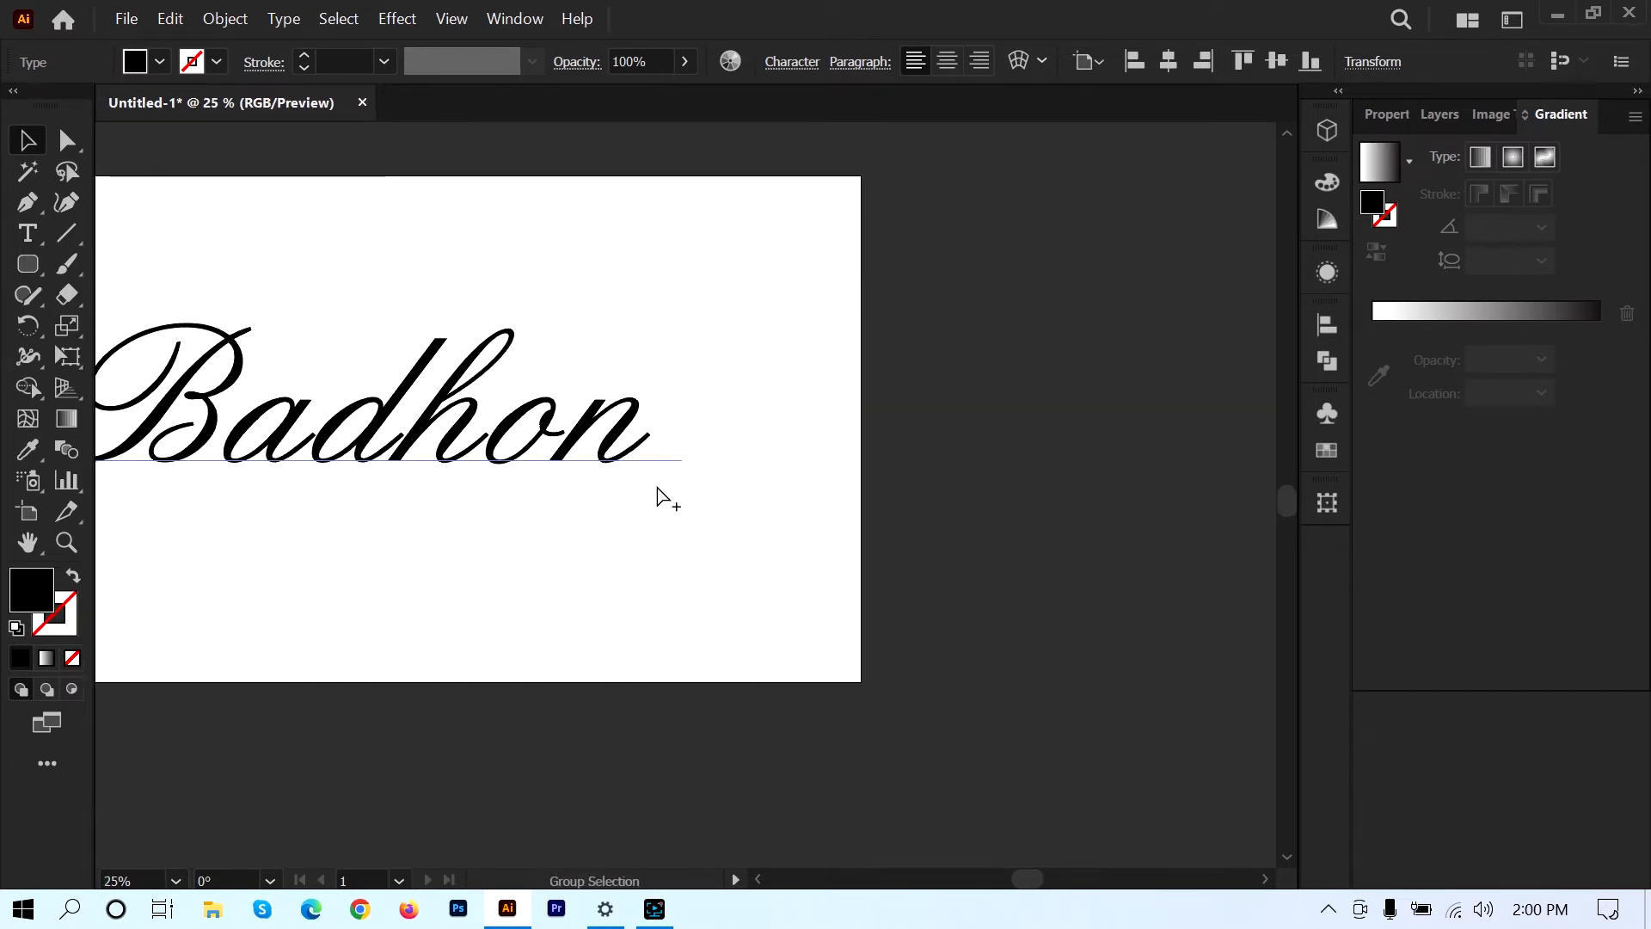
{"action": "scroll", "coordinate": [657, 487], "scroll_direction": "up", "scroll_amount": 1}
{"action": "left_click_drag", "start_coordinate": [527, 369], "coordinate": [916, 452]}
{"action": "scroll", "coordinate": [730, 420], "scroll_direction": "up", "scroll_amount": 3}
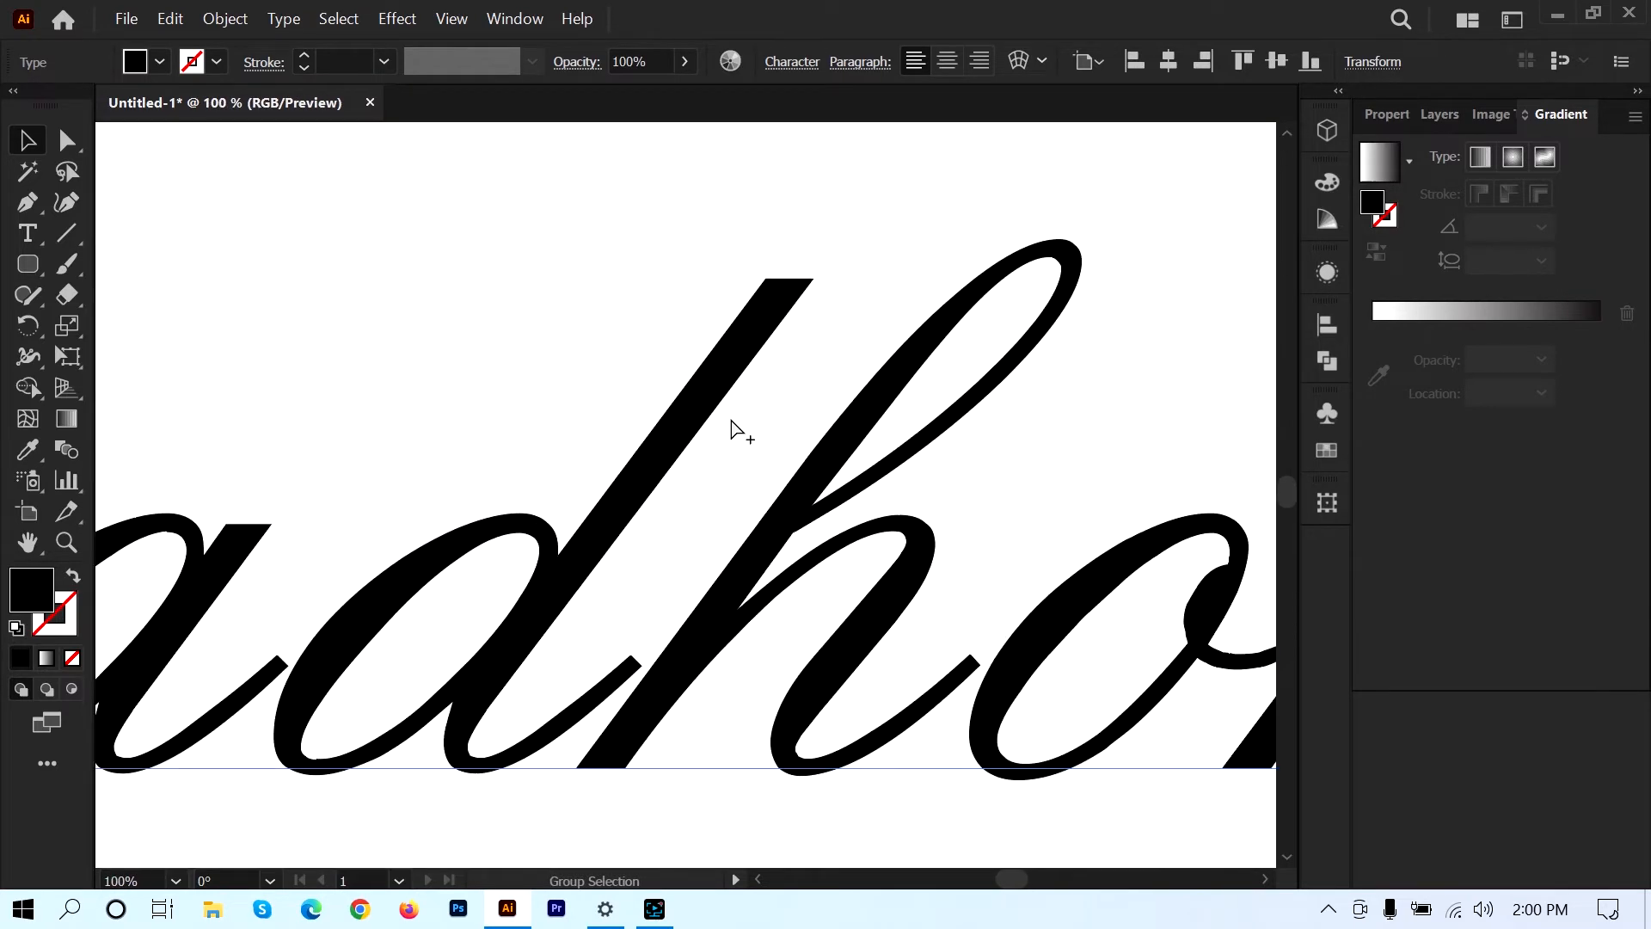
{"action": "scroll", "coordinate": [730, 427], "scroll_direction": "down", "scroll_amount": 2}
{"action": "left_click_drag", "start_coordinate": [597, 362], "coordinate": [638, 372]}
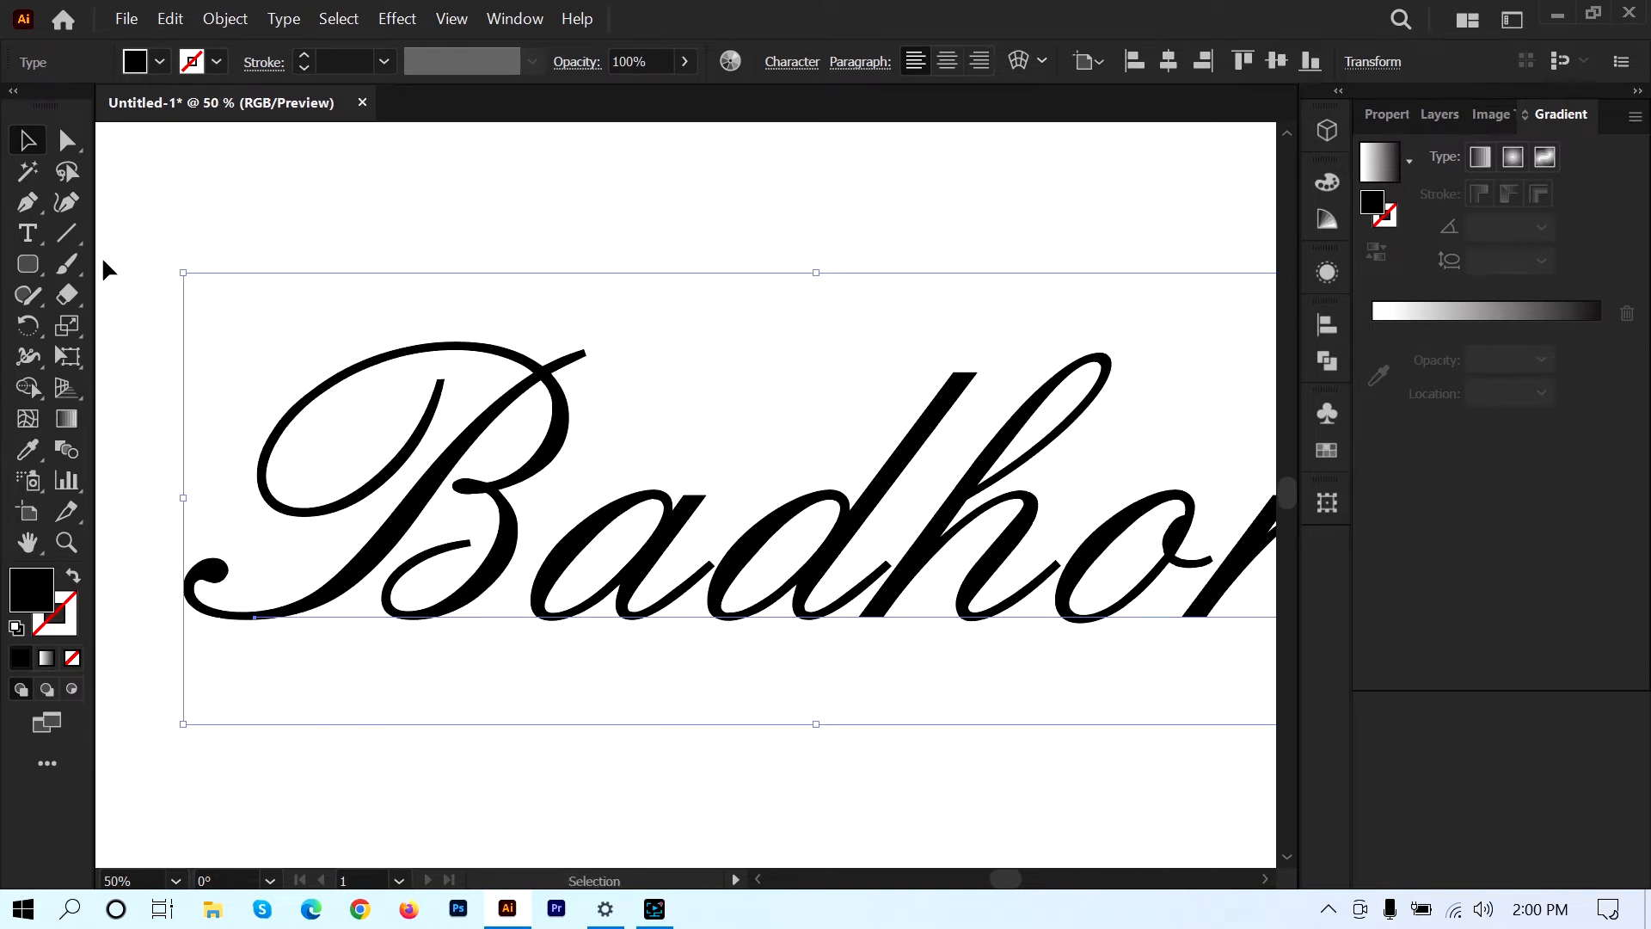
{"action": "left_click", "coordinate": [320, 175]}
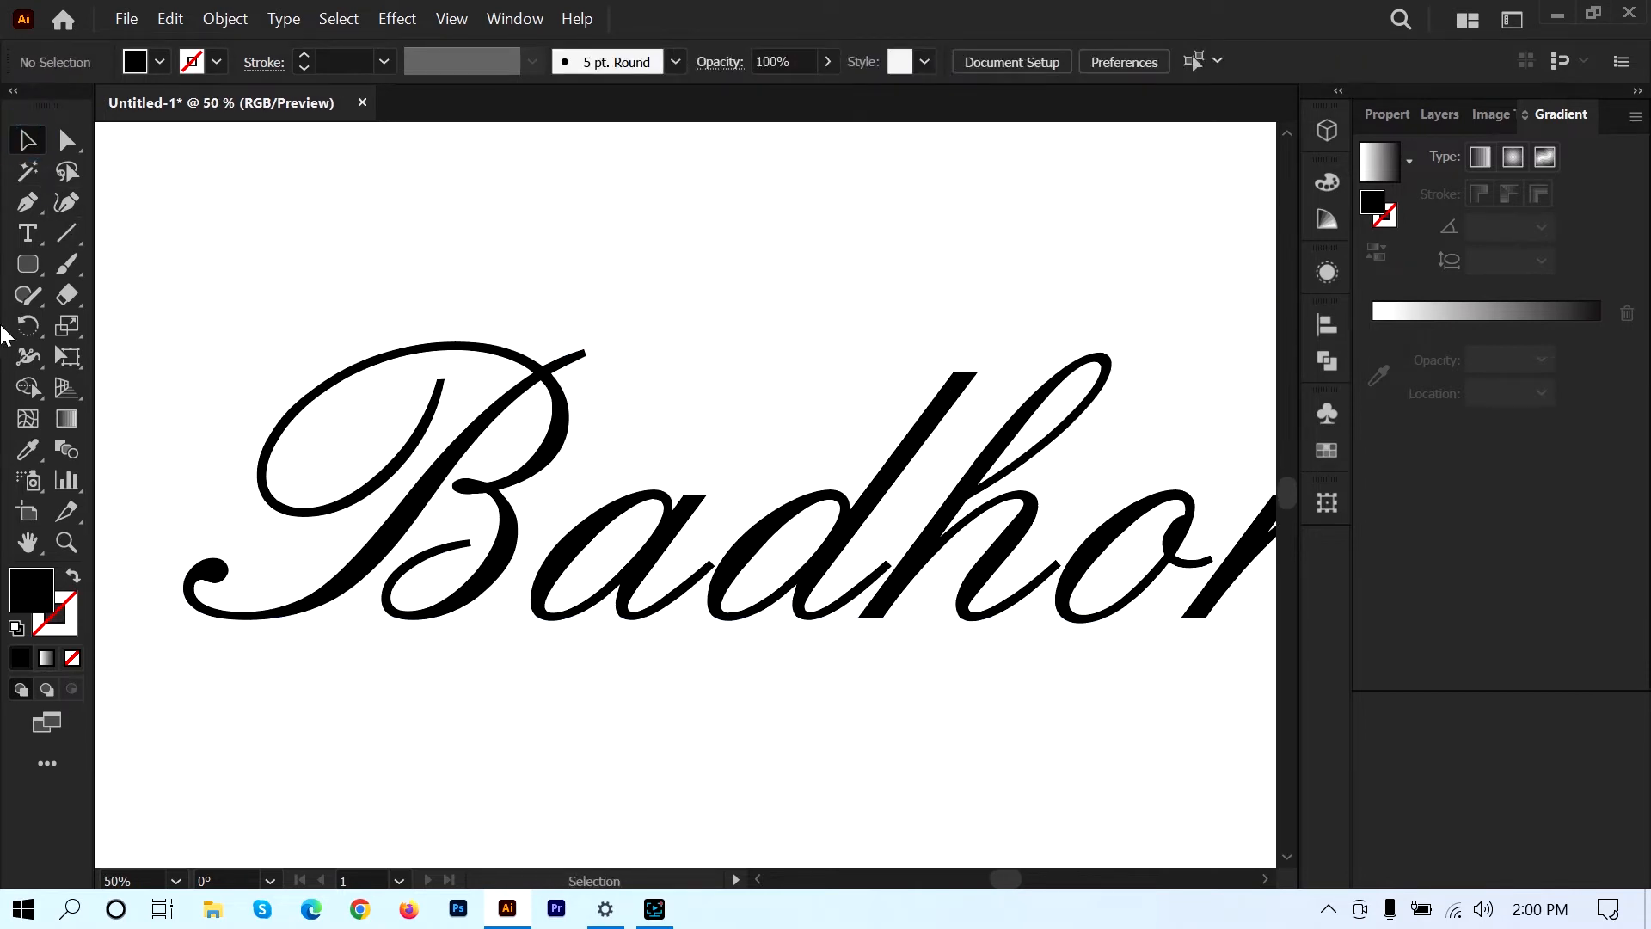
{"action": "left_click", "coordinate": [28, 204]}
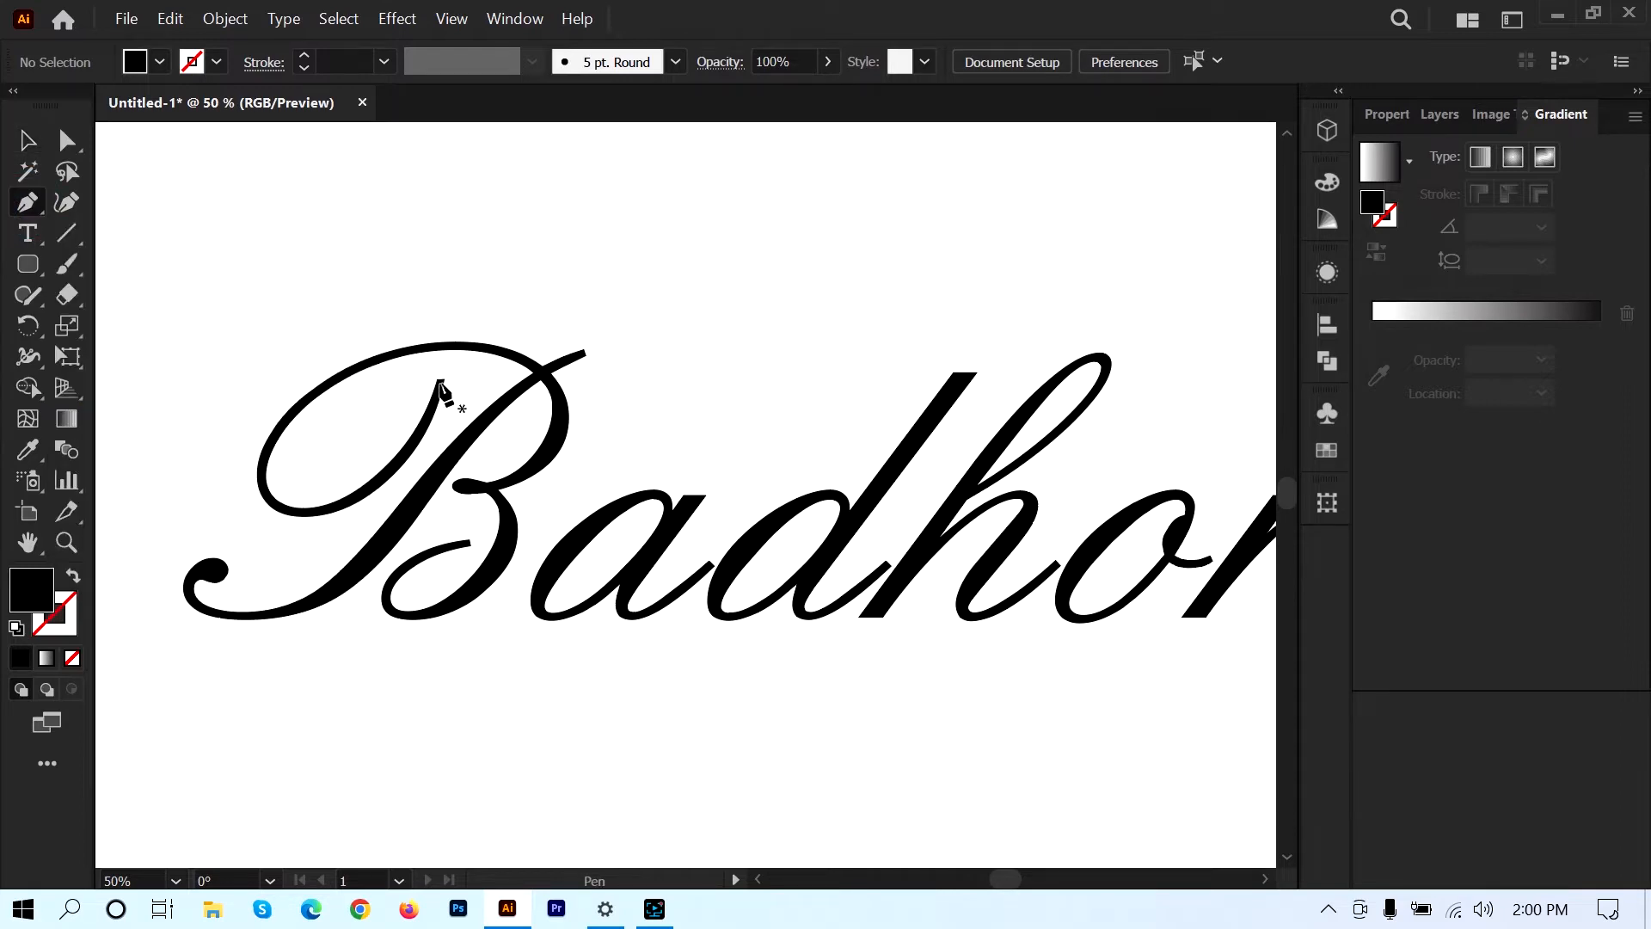
{"action": "left_click", "coordinate": [439, 382]}
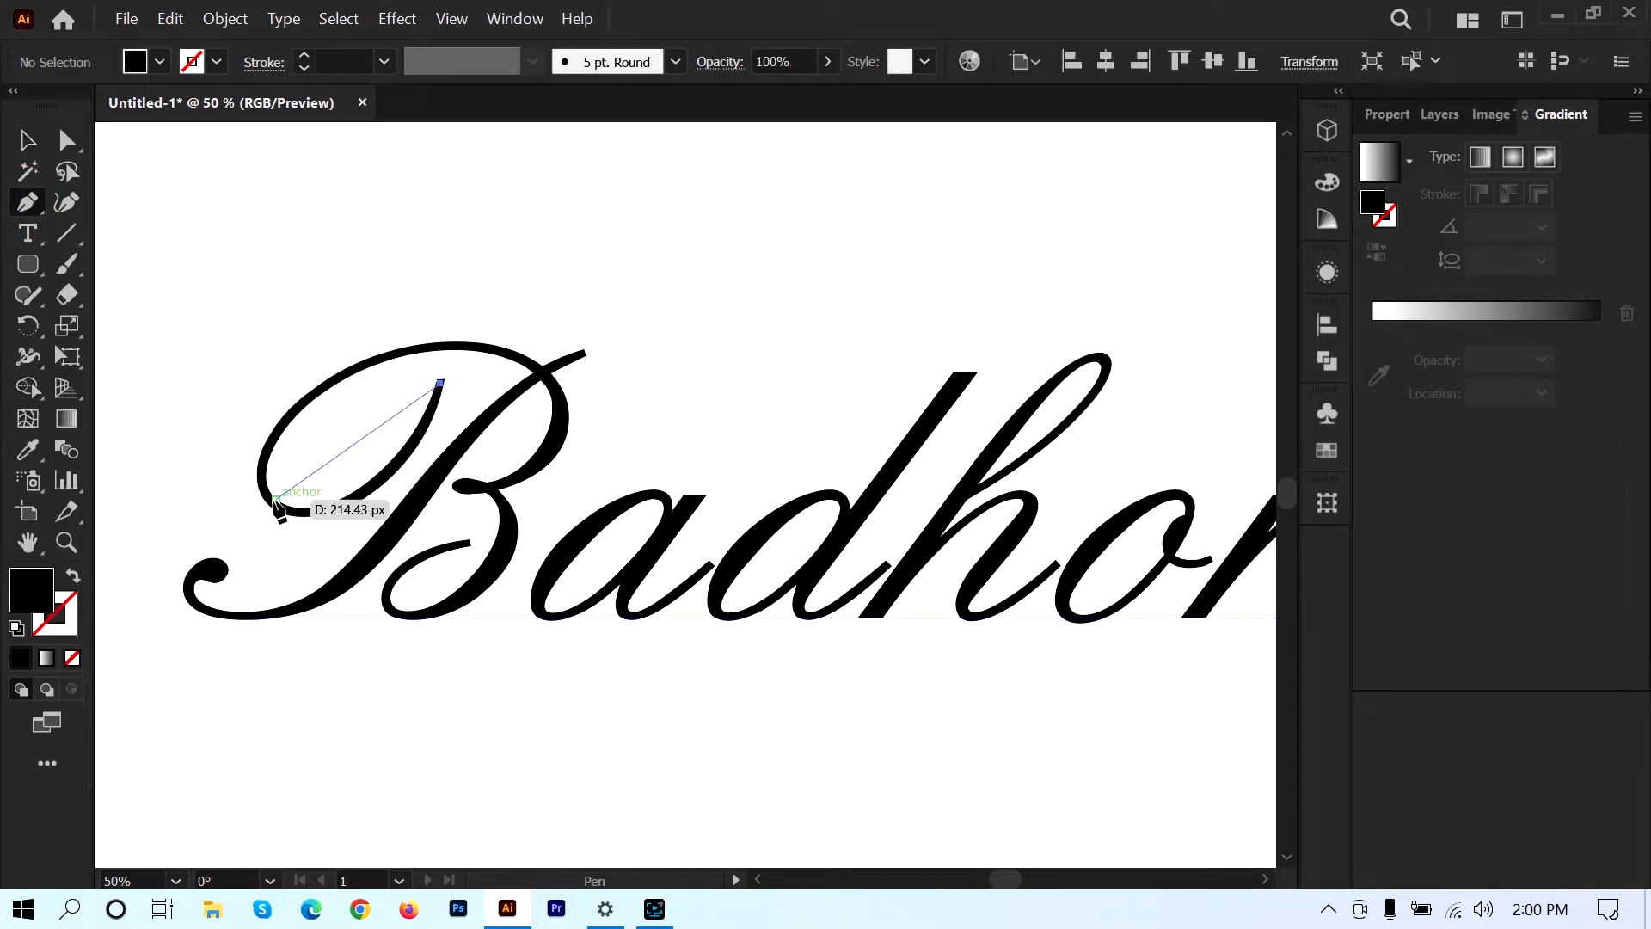
{"action": "left_click_drag", "start_coordinate": [276, 499], "coordinate": [162, 453]}
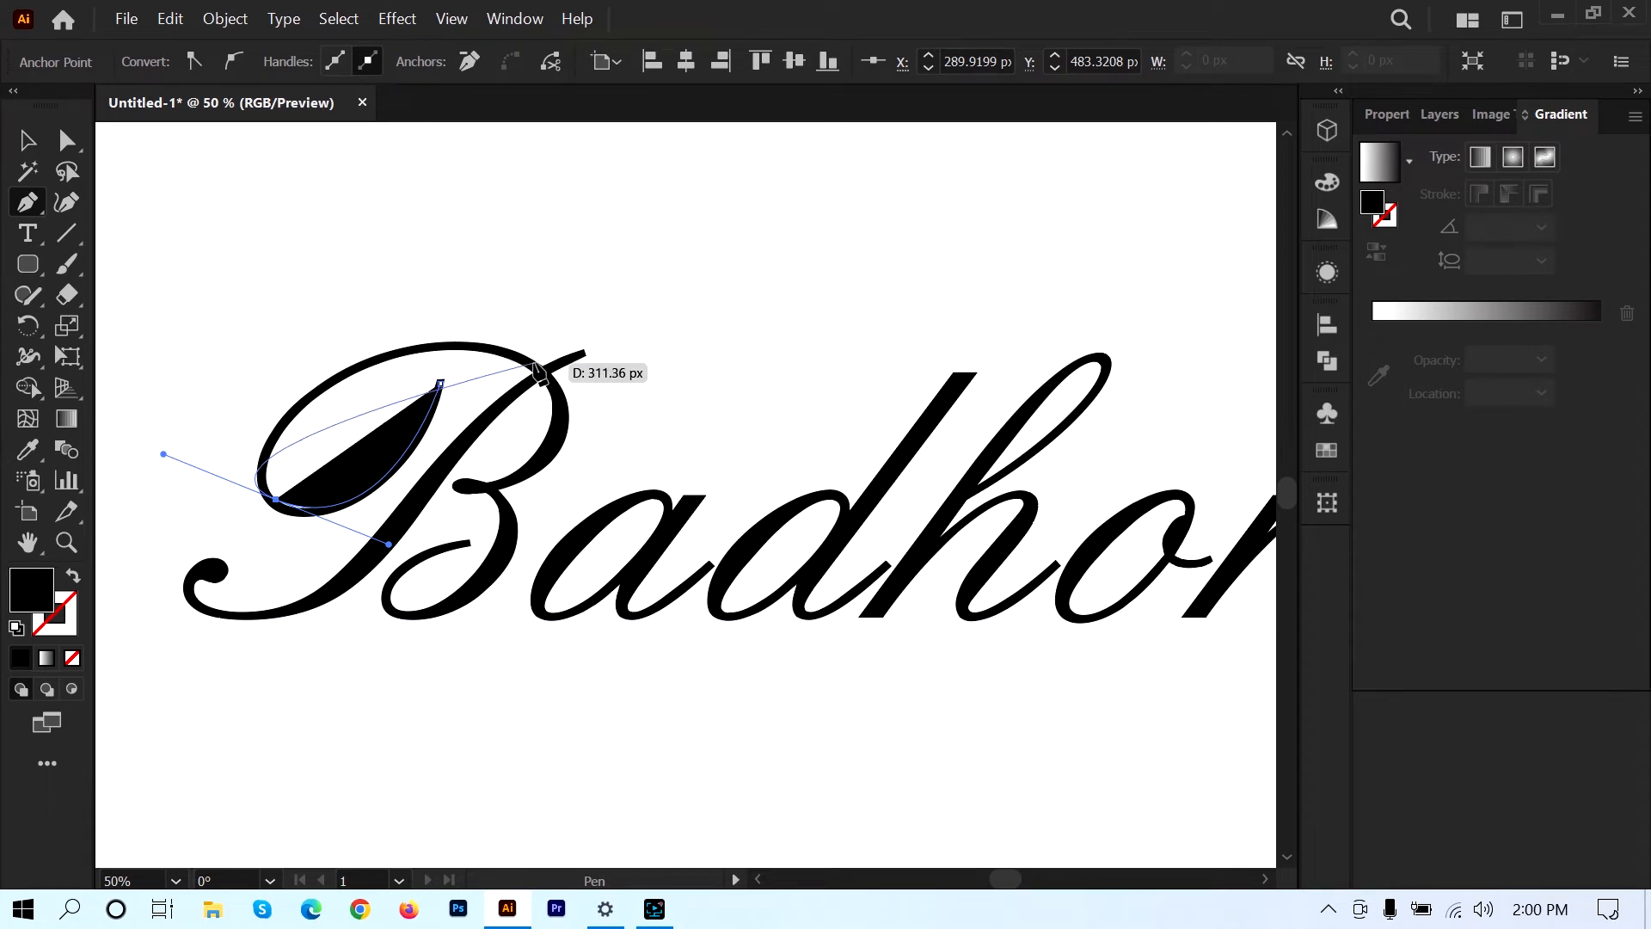
{"action": "mouse_move", "coordinate": [535, 363]}
{"action": "left_mouse_down"}
{"action": "mouse_move", "coordinate": [668, 420]}
{"action": "mouse_move", "coordinate": [645, 415]}
{"action": "mouse_move", "coordinate": [659, 436]}
{"action": "mouse_move", "coordinate": [559, 375]}
{"action": "left_mouse_up"}
- Swap the path to a black stroke without fill and continue it along the capital's upper and lower bowls to the inner tail tip
{"action": "left_click_drag", "start_coordinate": [456, 491], "coordinate": [308, 507]}
{"action": "scroll", "coordinate": [412, 538], "scroll_direction": "up", "scroll_amount": 3}
{"action": "key", "text": "shift+x"}
{"action": "left_click_drag", "start_coordinate": [202, 461], "coordinate": [411, 481]}
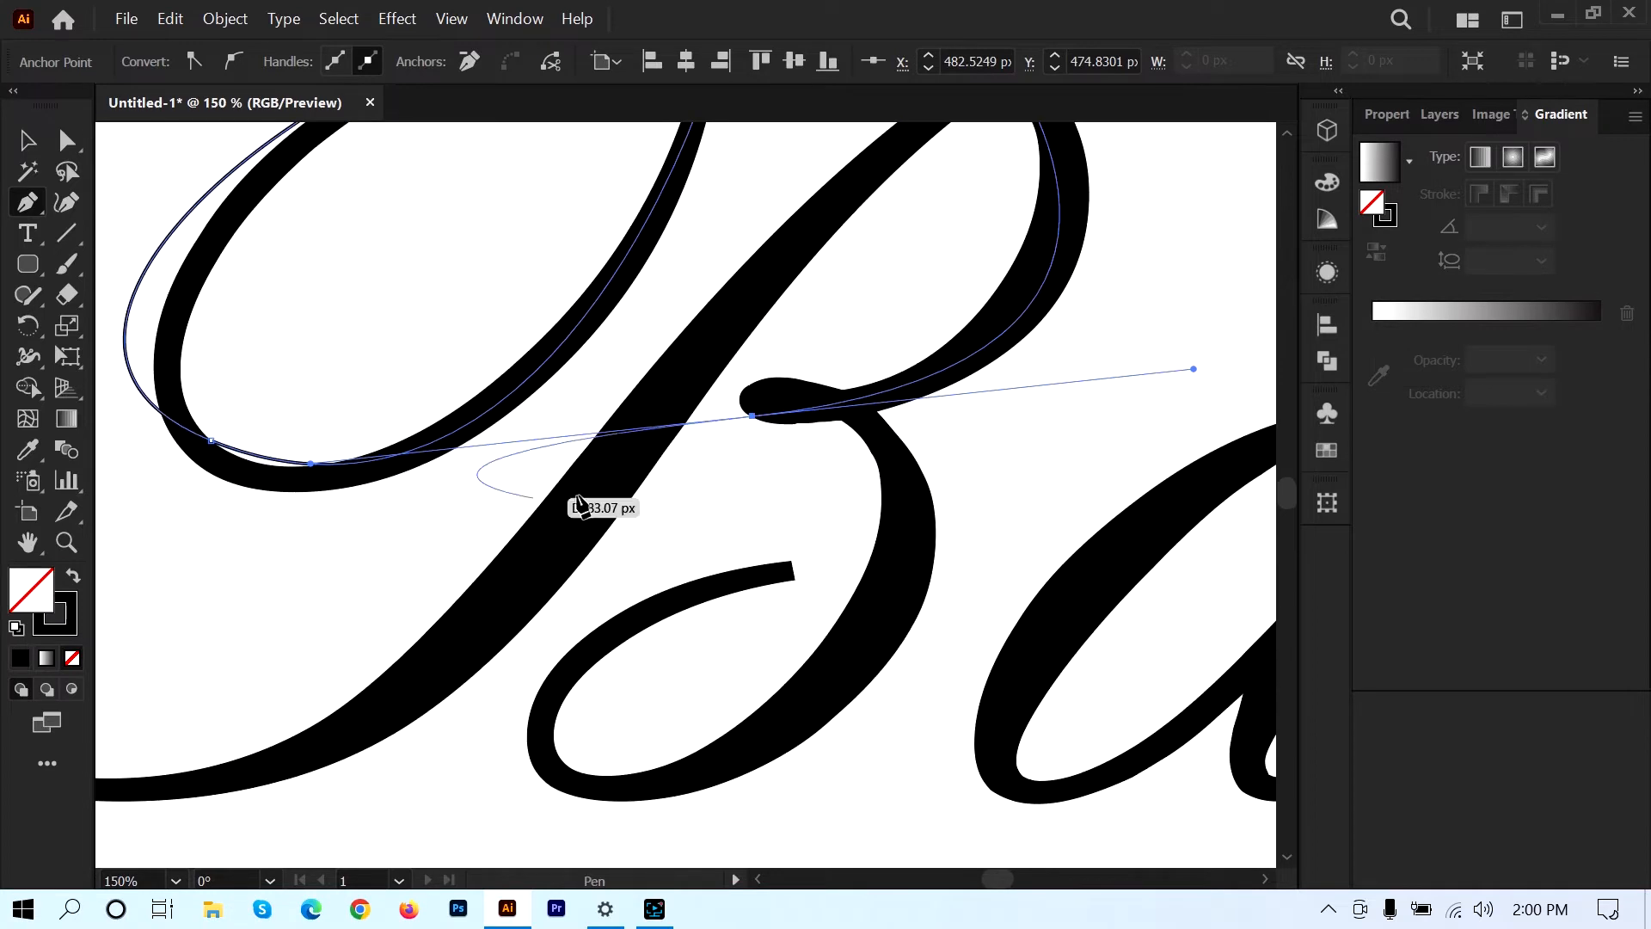
{"action": "left_click", "coordinate": [753, 417]}
{"action": "left_click_drag", "start_coordinate": [861, 419], "coordinate": [981, 507]}
{"action": "left_click_drag", "start_coordinate": [570, 777], "coordinate": [372, 737]}
{"action": "left_click", "coordinate": [789, 569]}
{"action": "scroll", "coordinate": [737, 521], "scroll_direction": "down", "scroll_amount": 2}
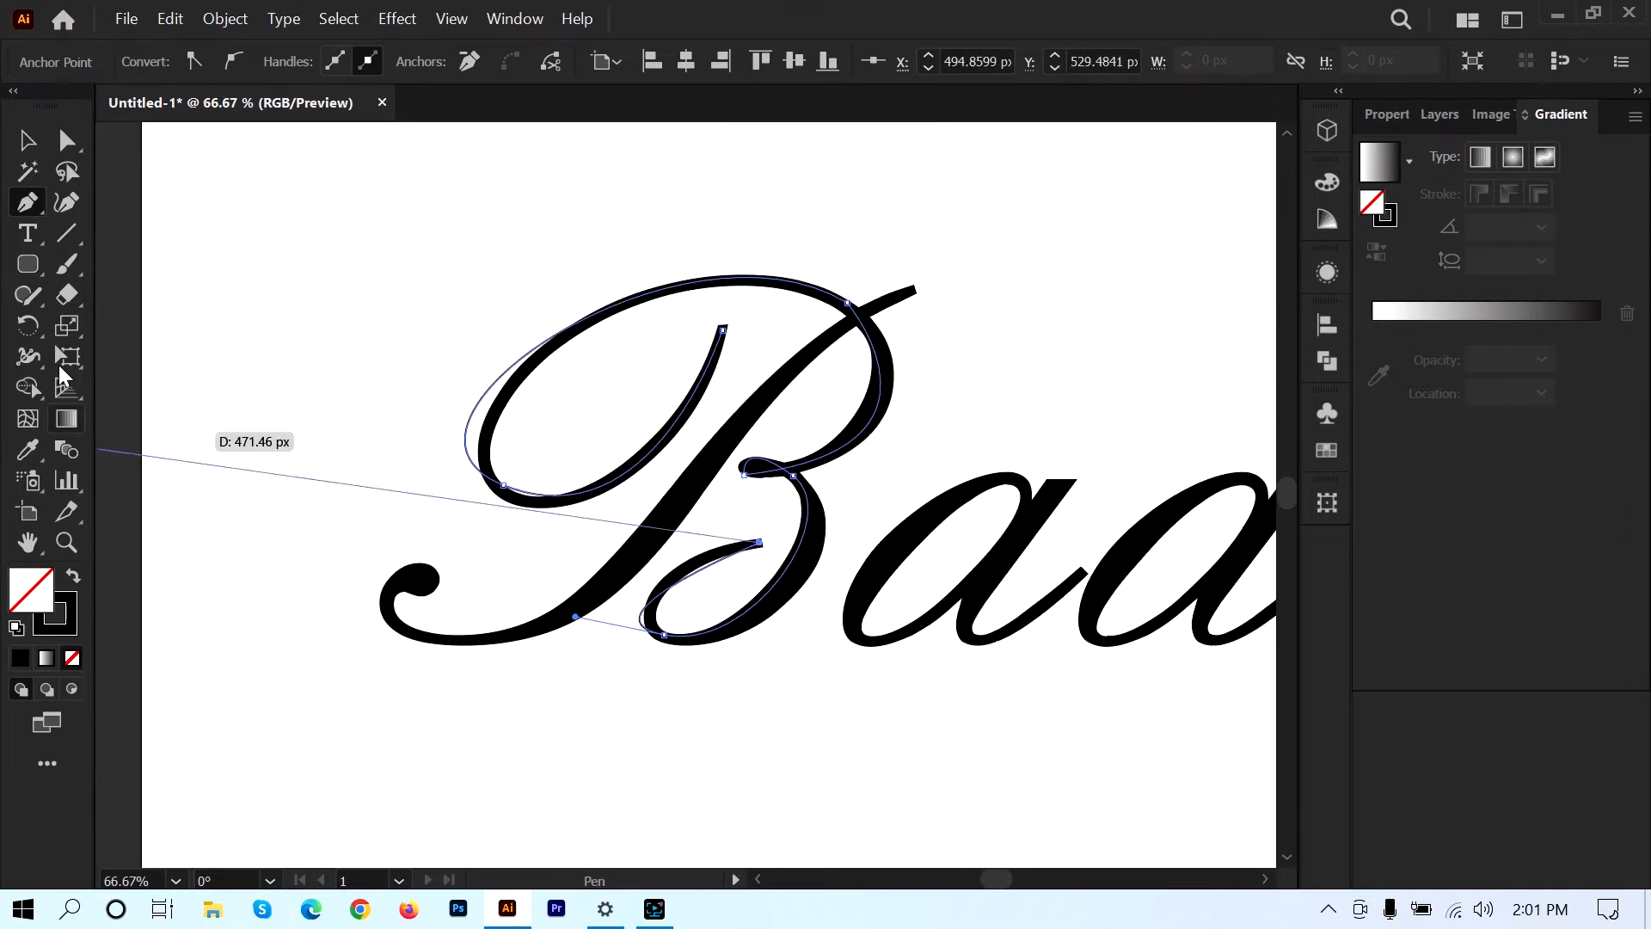
{"action": "key", "text": "Escape"}
- Trace the capital's diagonal stem with a separate Pen path from its upper tip down to the round end of the tail
{"action": "left_click", "coordinate": [914, 289]}
{"action": "left_click_drag", "start_coordinate": [689, 492], "coordinate": [580, 657]}
{"action": "mouse_move", "coordinate": [411, 580]}
{"action": "left_mouse_down"}
{"action": "mouse_move", "coordinate": [476, 516]}
{"action": "mouse_move", "coordinate": [475, 482]}
{"action": "left_mouse_up"}
{"action": "left_click", "coordinate": [735, 280], "text": "ctrl"}
- Trace the second letter with a Pen path covering its bowl, downstroke and exit stroke
{"action": "left_click_drag", "start_coordinate": [1006, 465], "coordinate": [599, 458]}
{"action": "left_click", "coordinate": [646, 477]}
{"action": "left_click_drag", "start_coordinate": [454, 633], "coordinate": [397, 601]}
{"action": "left_click_drag", "start_coordinate": [594, 468], "coordinate": [638, 458]}
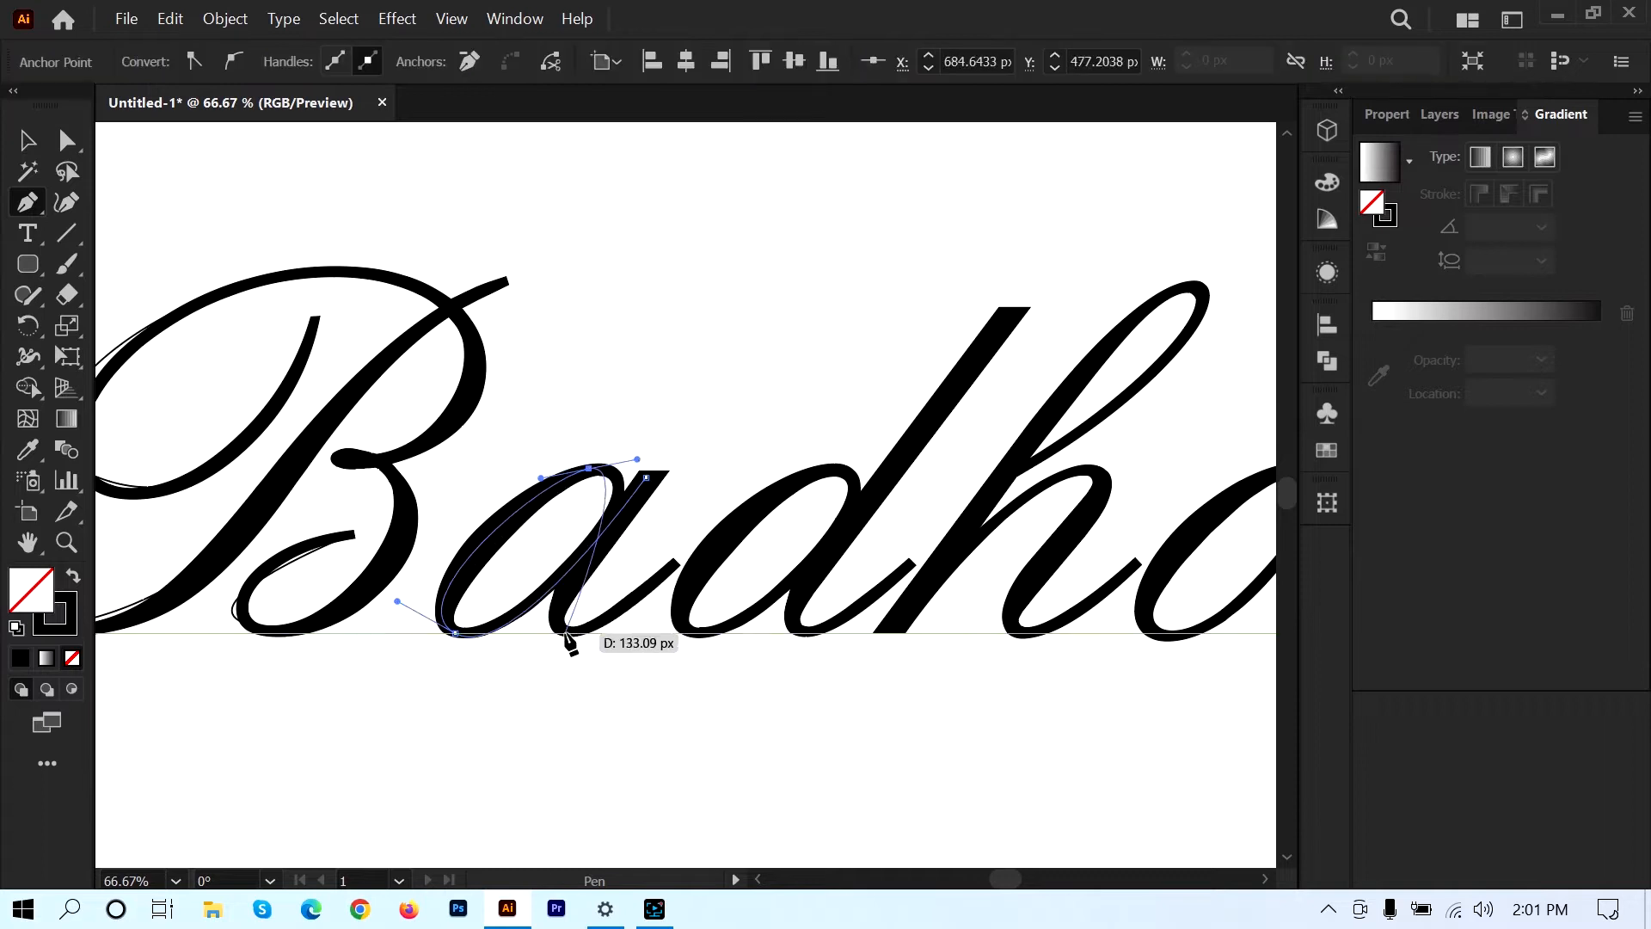
{"action": "left_click_drag", "start_coordinate": [567, 637], "coordinate": [602, 626]}
{"action": "left_click", "coordinate": [676, 557]}
{"action": "left_click", "coordinate": [27, 141]}
- Trace the third letter's bowl, lower stem and exit stroke with the Pen tool, using a black stroke and no fill
{"action": "left_click", "coordinate": [839, 409]}
{"action": "left_click_drag", "start_coordinate": [839, 409], "coordinate": [471, 427]}
{"action": "left_click", "coordinate": [28, 203]}
{"action": "left_click", "coordinate": [544, 688], "text": "ctrl"}
{"action": "left_click_drag", "start_coordinate": [381, 637], "coordinate": [343, 653]}
{"action": "left_click_drag", "start_coordinate": [314, 607], "coordinate": [349, 531]}
{"action": "key", "text": "shift+x"}
{"action": "mouse_move", "coordinate": [471, 552]}
{"action": "left_mouse_down"}
{"action": "mouse_move", "coordinate": [427, 688]}
{"action": "mouse_move", "coordinate": [543, 590]}
{"action": "left_mouse_up"}
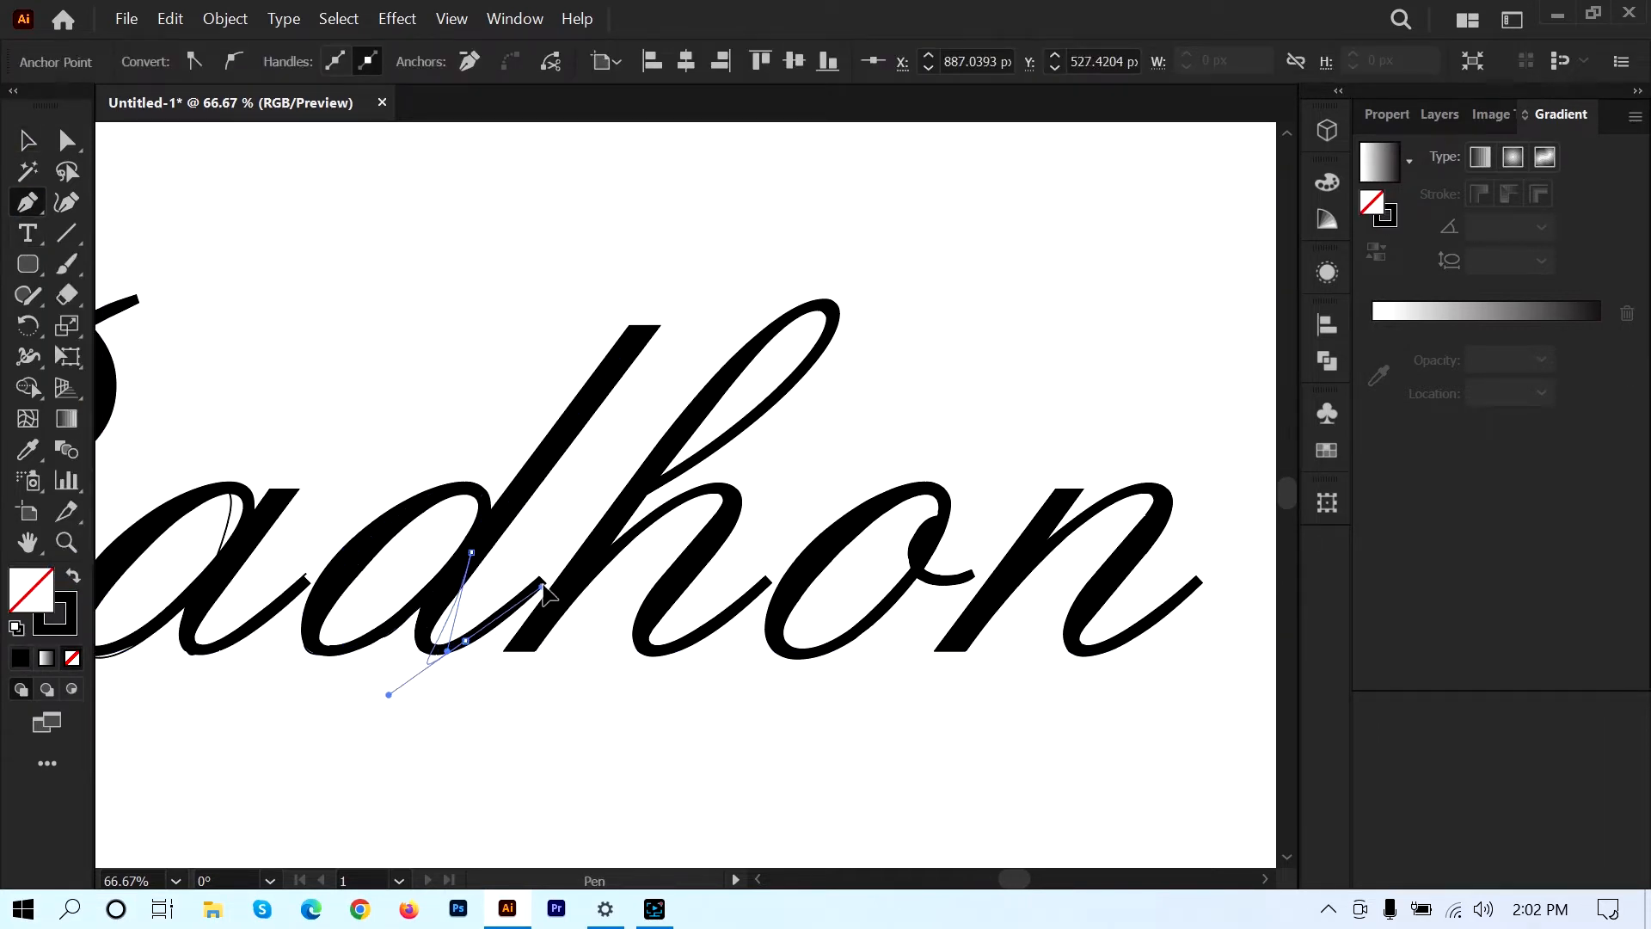
{"action": "left_click", "coordinate": [540, 577]}
{"action": "left_click", "coordinate": [708, 453], "text": "ctrl"}
- Trace the fourth letter's tall loop and stem with a Pen path down to the baseline
{"action": "left_click", "coordinate": [656, 486]}
{"action": "left_click_drag", "start_coordinate": [837, 326], "coordinate": [823, 294]}
{"action": "left_click_drag", "start_coordinate": [724, 378], "coordinate": [694, 418]}
{"action": "left_click", "coordinate": [525, 640]}
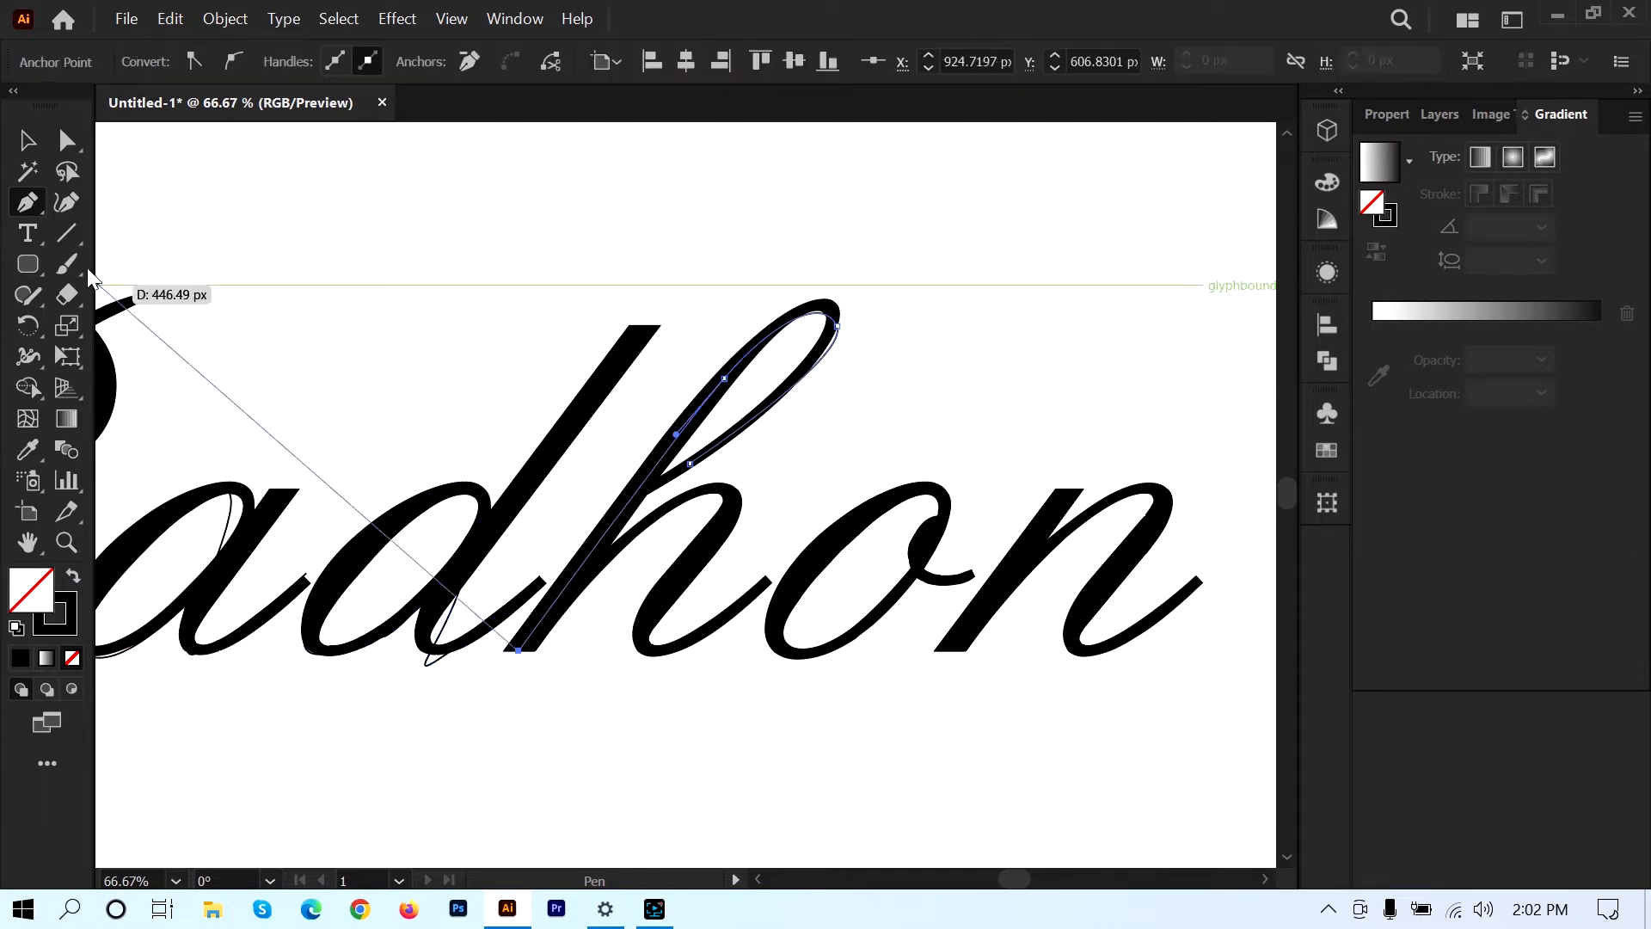
- Trace the fourth letter's hump with a separate Pen path from the exit stroke tip back to the stem, and deselect it
{"action": "left_click", "coordinate": [28, 203]}
{"action": "left_click", "coordinate": [766, 575]}
{"action": "left_click_drag", "start_coordinate": [639, 626], "coordinate": [652, 539]}
{"action": "left_click", "coordinate": [639, 625]}
{"action": "left_click_drag", "start_coordinate": [733, 497], "coordinate": [708, 487]}
{"action": "left_click", "coordinate": [604, 550]}
{"action": "left_click", "coordinate": [384, 364], "text": "ctrl"}
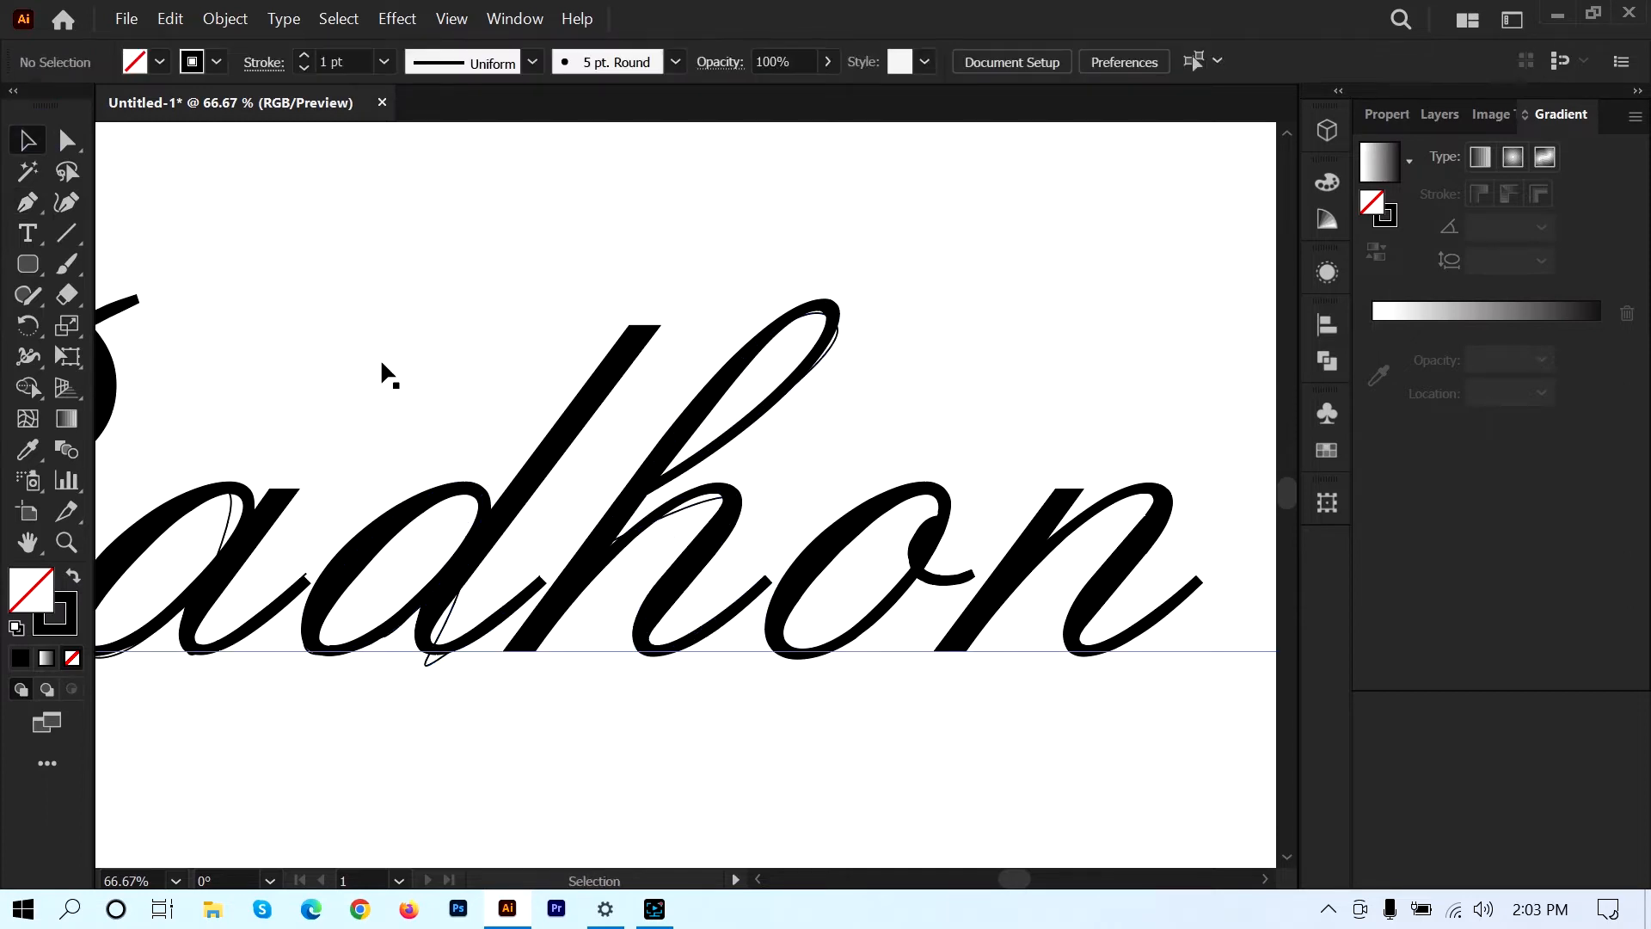
- Trace the oval of the fifth letter with a Pen path
{"action": "left_click", "coordinate": [923, 568]}
{"action": "left_click_drag", "start_coordinate": [781, 613], "coordinate": [783, 499]}
{"action": "left_click", "coordinate": [943, 487]}
{"action": "left_click", "coordinate": [923, 568]}
- Trace the last letter with the Pen tool from the foot of its stem over the arch to the exit stroke
{"action": "left_click", "coordinate": [1173, 482], "text": "ctrl"}
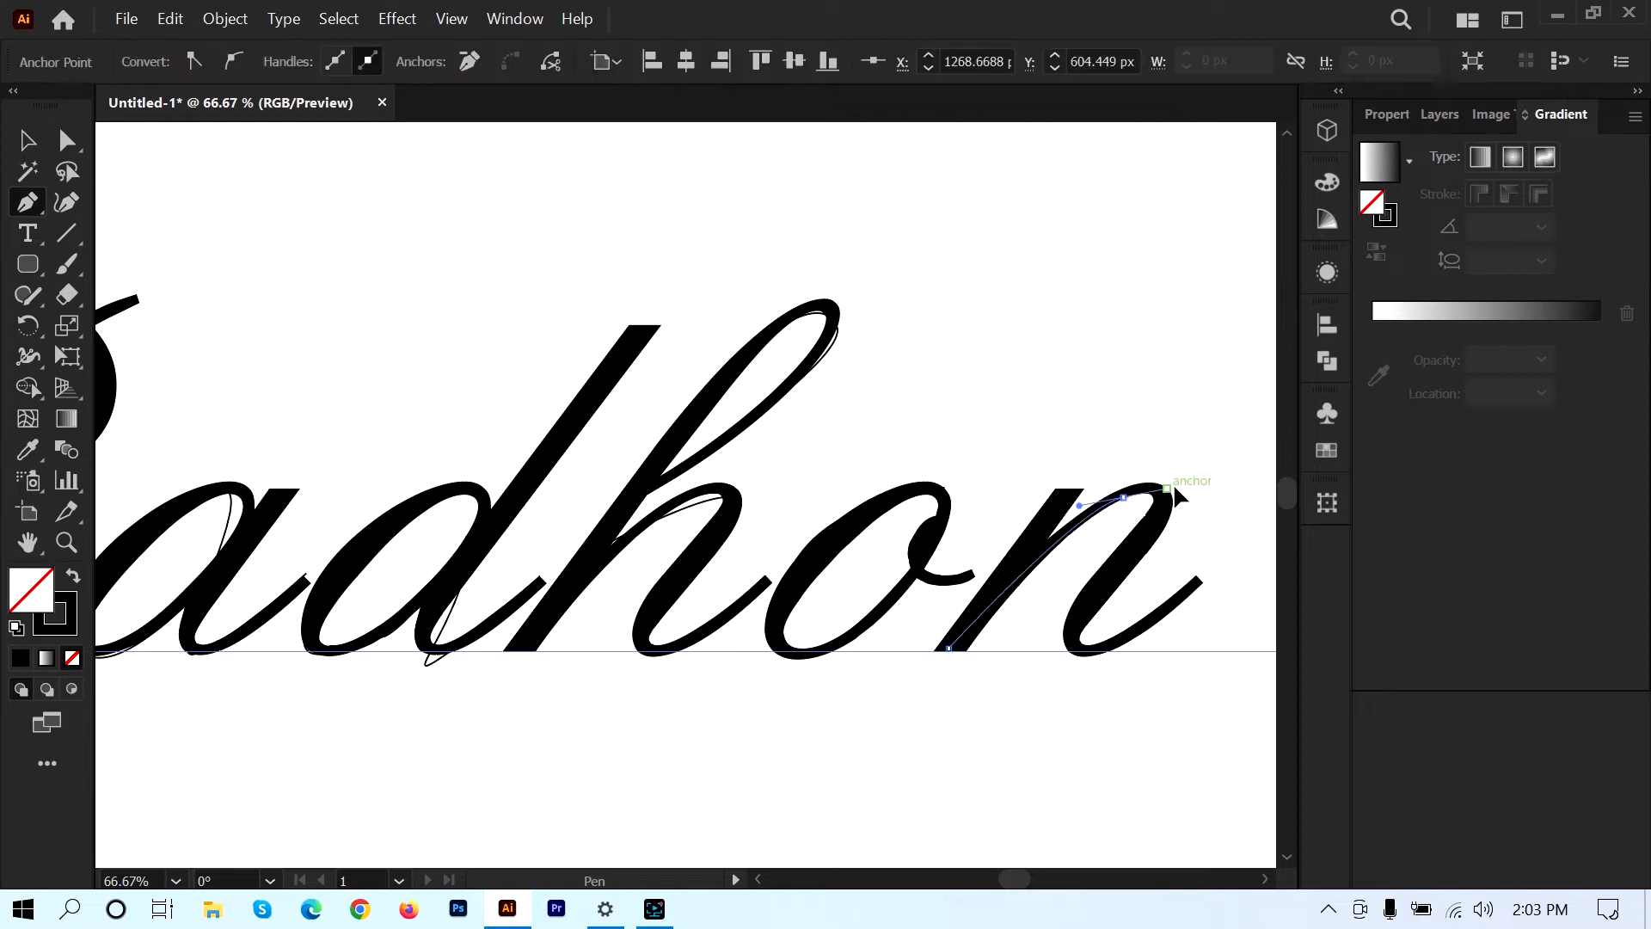
{"action": "key", "text": "shift+grave"}
{"action": "left_click", "coordinate": [1172, 582]}
- Select the capital's stem path and pull curve handles from its tail-end anchor so the path follows the curl
{"action": "scroll", "coordinate": [1173, 583], "scroll_direction": "down", "scroll_amount": 3}
{"action": "scroll", "coordinate": [642, 516], "scroll_direction": "up", "scroll_amount": 5}
{"action": "scroll", "coordinate": [669, 502], "scroll_direction": "down", "scroll_amount": 3}
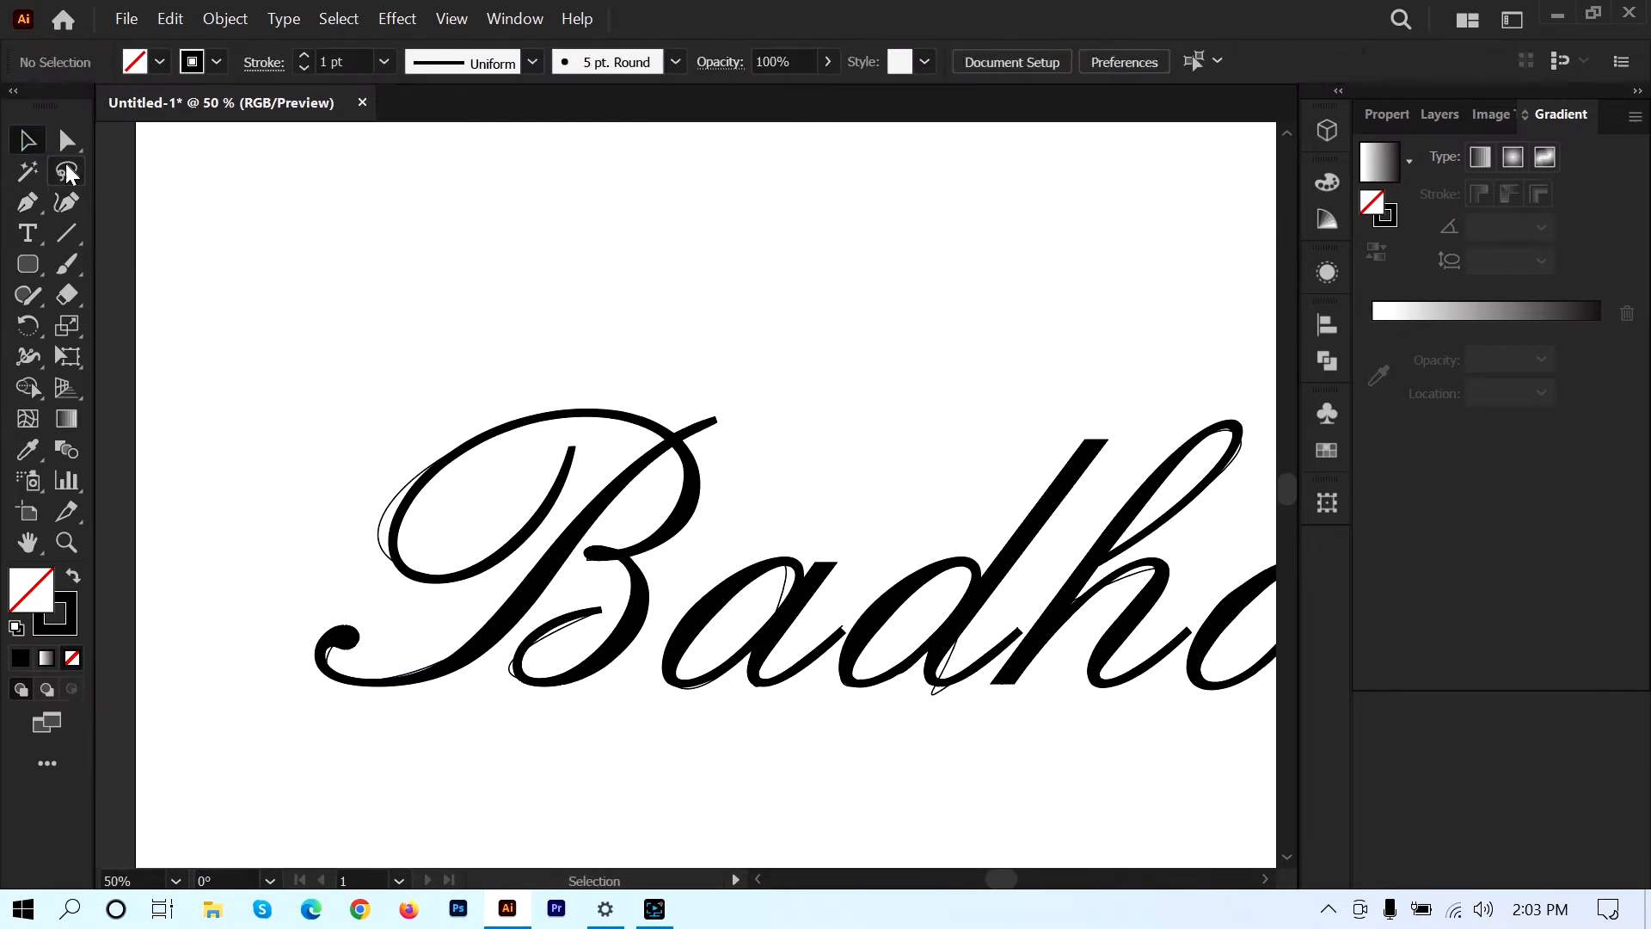
{"action": "scroll", "coordinate": [608, 461], "scroll_direction": "up", "scroll_amount": 3}
{"action": "left_click", "coordinate": [602, 503]}
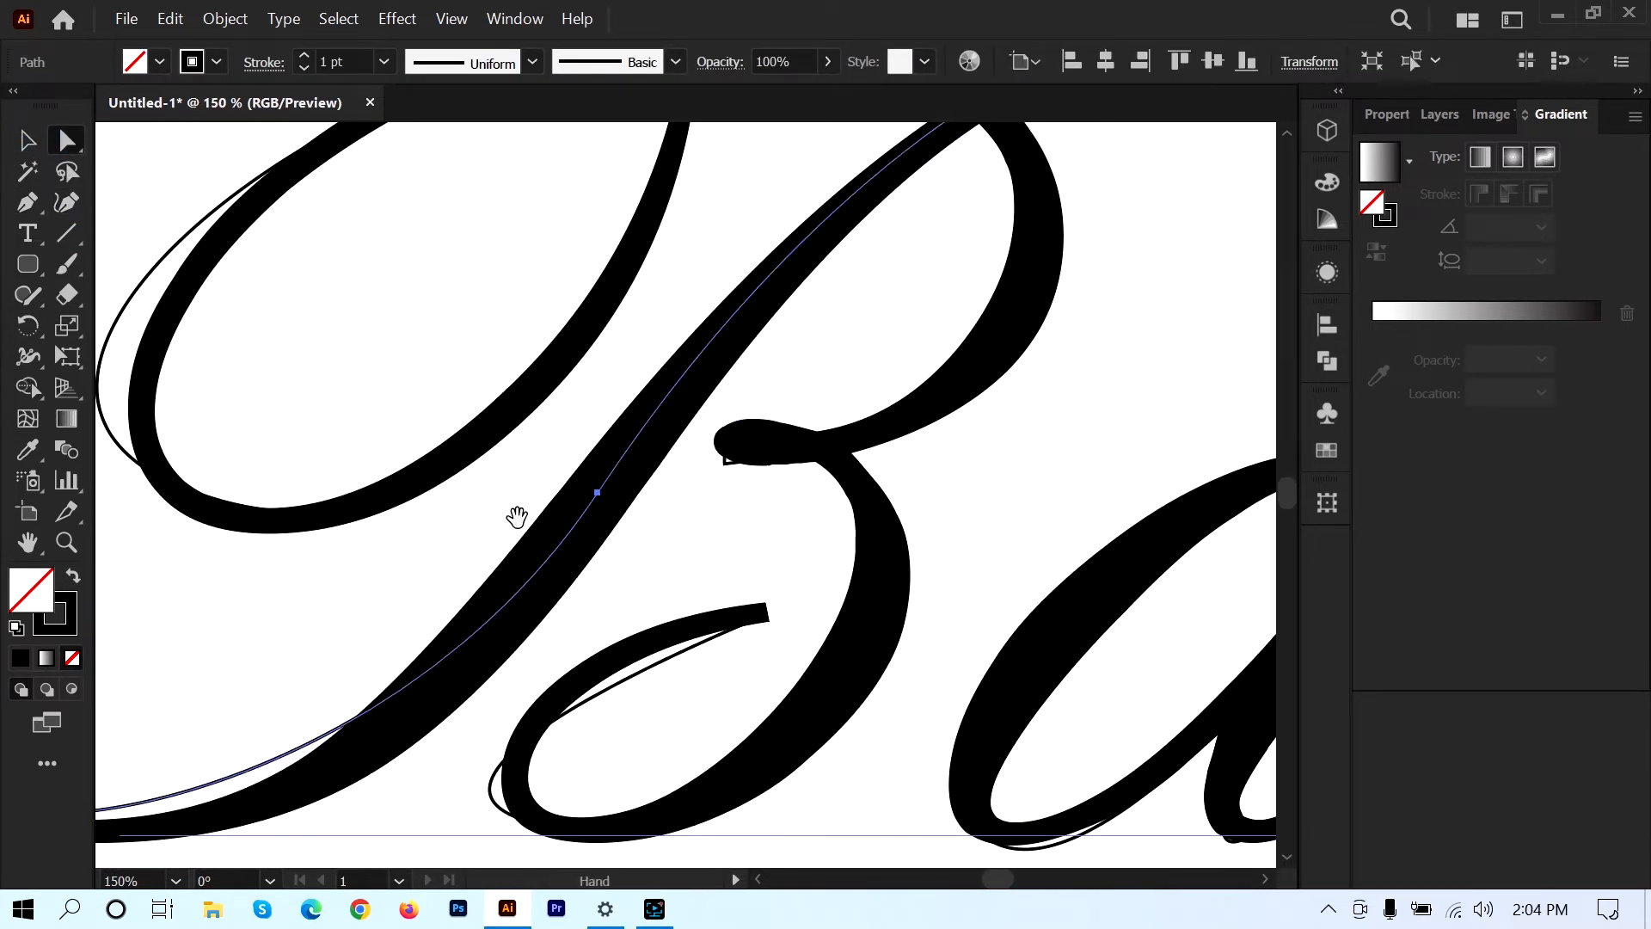
{"action": "left_click_drag", "start_coordinate": [516, 516], "coordinate": [1070, 358]}
{"action": "left_click", "coordinate": [530, 544]}
{"action": "key", "text": "shift+c"}
{"action": "left_click_drag", "start_coordinate": [531, 543], "coordinate": [727, 314]}
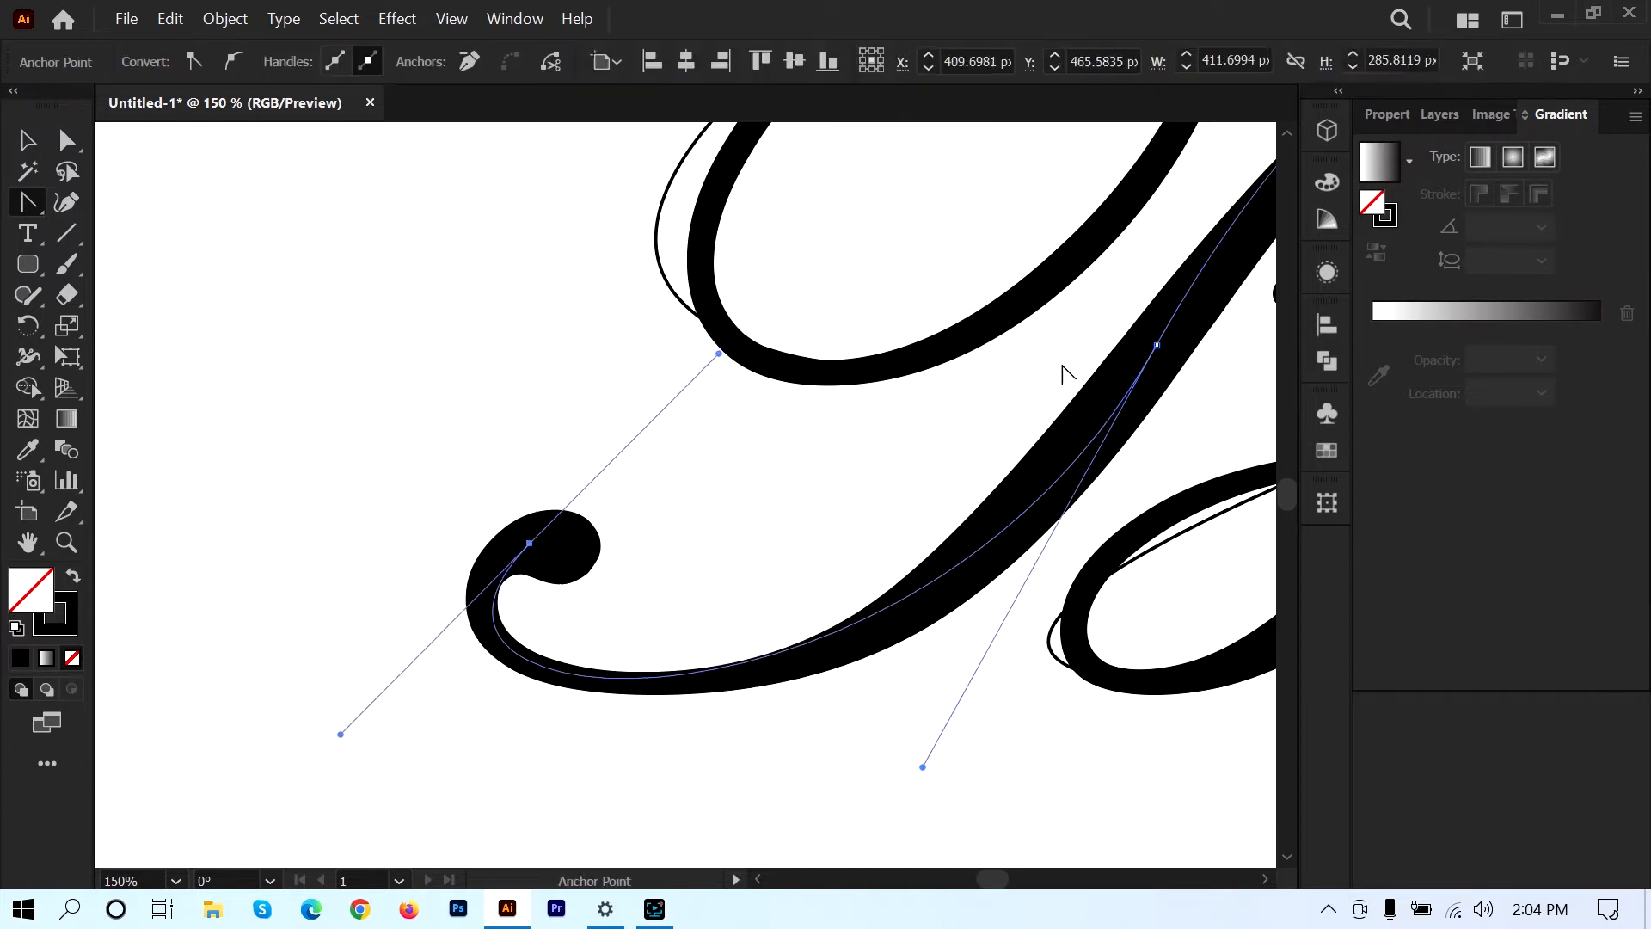
- Reshape the capital's upper loop path by direct selection so it follows the stroke, and select the anchor at its middle loop
{"action": "left_click_drag", "start_coordinate": [1062, 369], "coordinate": [804, 572]}
{"action": "key", "text": "a"}
{"action": "left_click", "coordinate": [679, 589]}
{"action": "left_click_drag", "start_coordinate": [786, 152], "coordinate": [748, 324]}
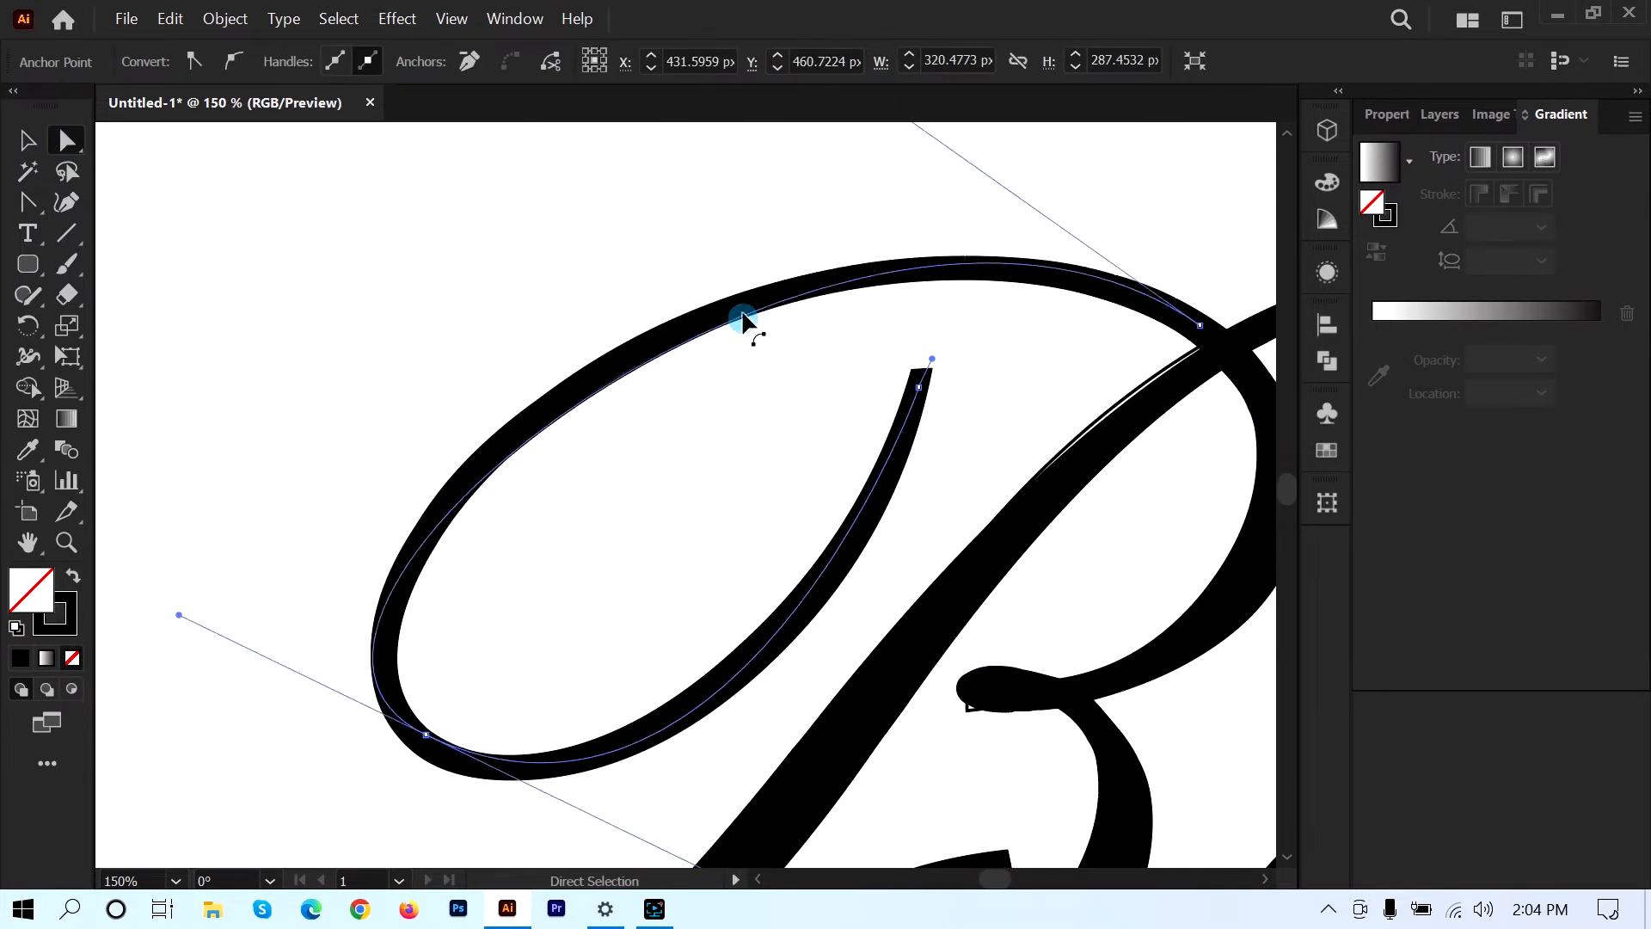
{"action": "left_click_drag", "start_coordinate": [1065, 383], "coordinate": [1238, 355]}
{"action": "left_click", "coordinate": [927, 380]}
{"action": "left_click", "coordinate": [1003, 415]}
{"action": "key", "text": "ctrl+minus"}
{"action": "key", "text": "ctrl+plus"}
{"action": "key", "text": "ctrl+plus"}
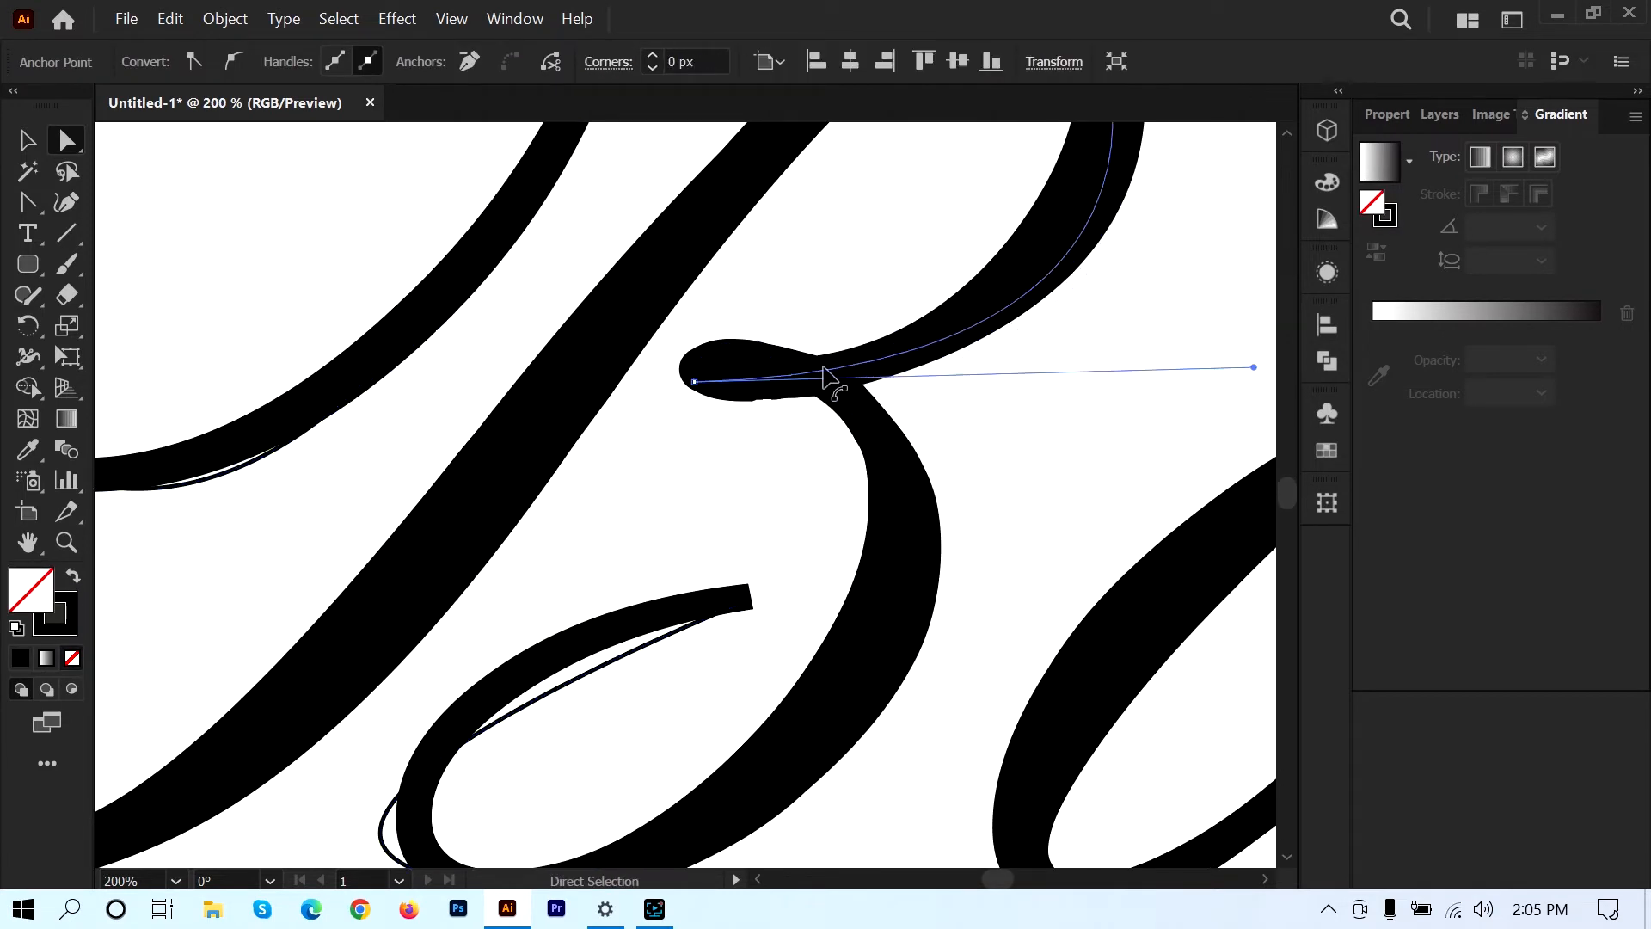
- Refine the capital's middle loop and lower bowl with the Curvature tool, moving points onto the stroke's centre
{"action": "left_click", "coordinate": [68, 232]}
{"action": "left_click", "coordinate": [27, 295]}
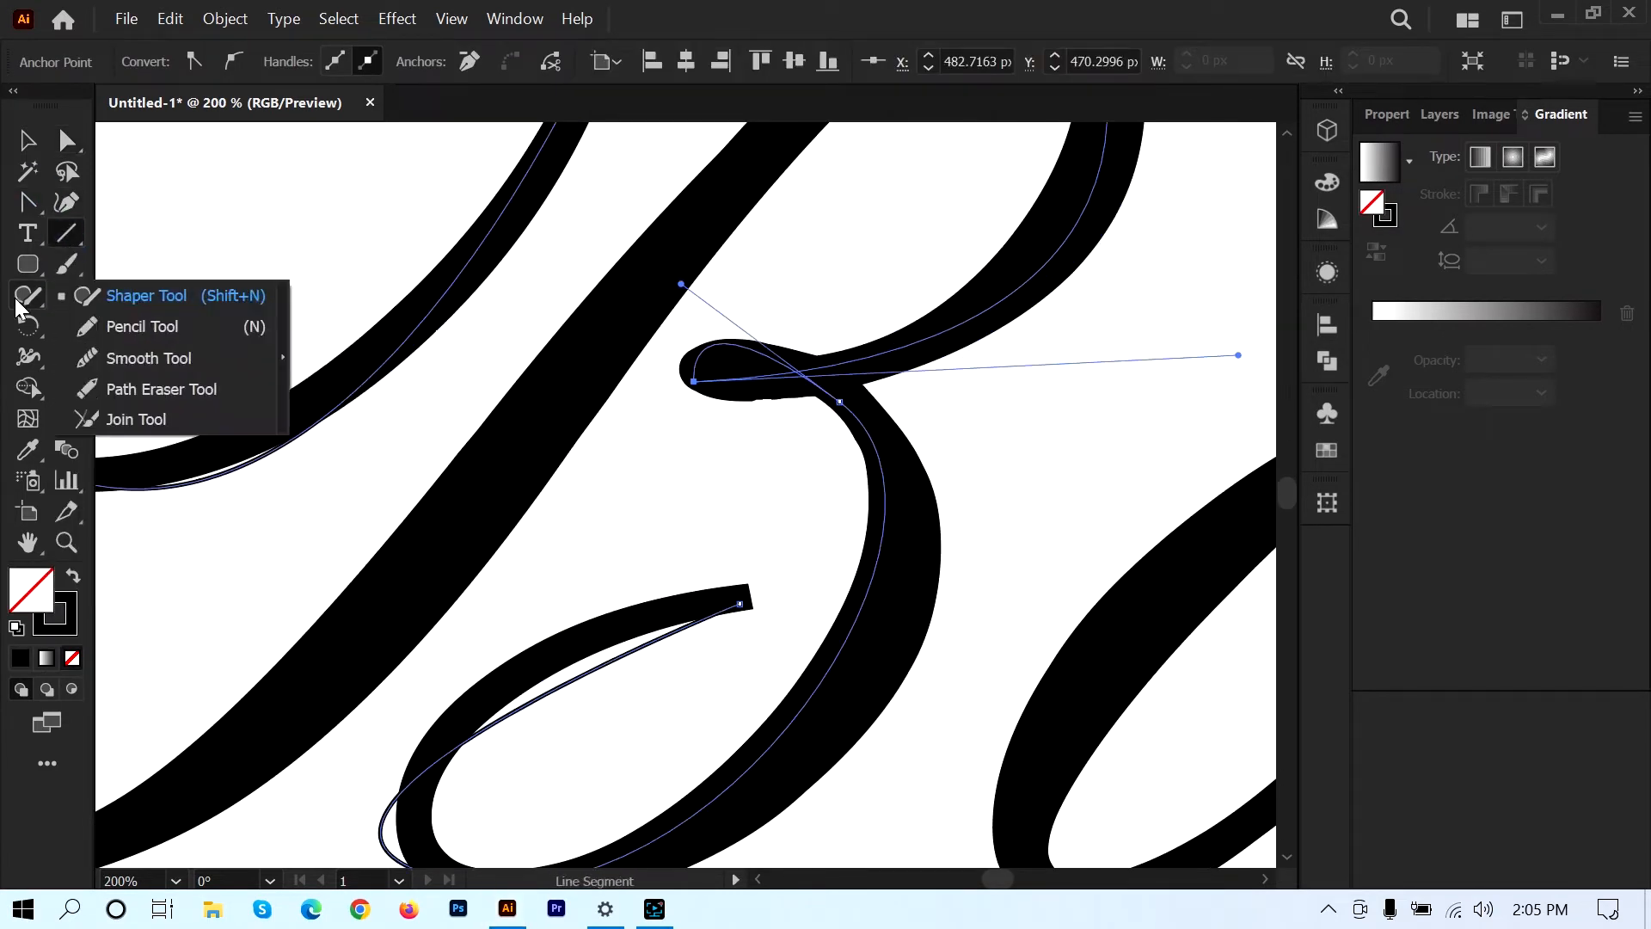
{"action": "key", "text": "shift+grave"}
{"action": "left_click", "coordinate": [848, 368]}
{"action": "left_click_drag", "start_coordinate": [848, 368], "coordinate": [818, 491]}
{"action": "left_click_drag", "start_coordinate": [400, 855], "coordinate": [658, 752]}
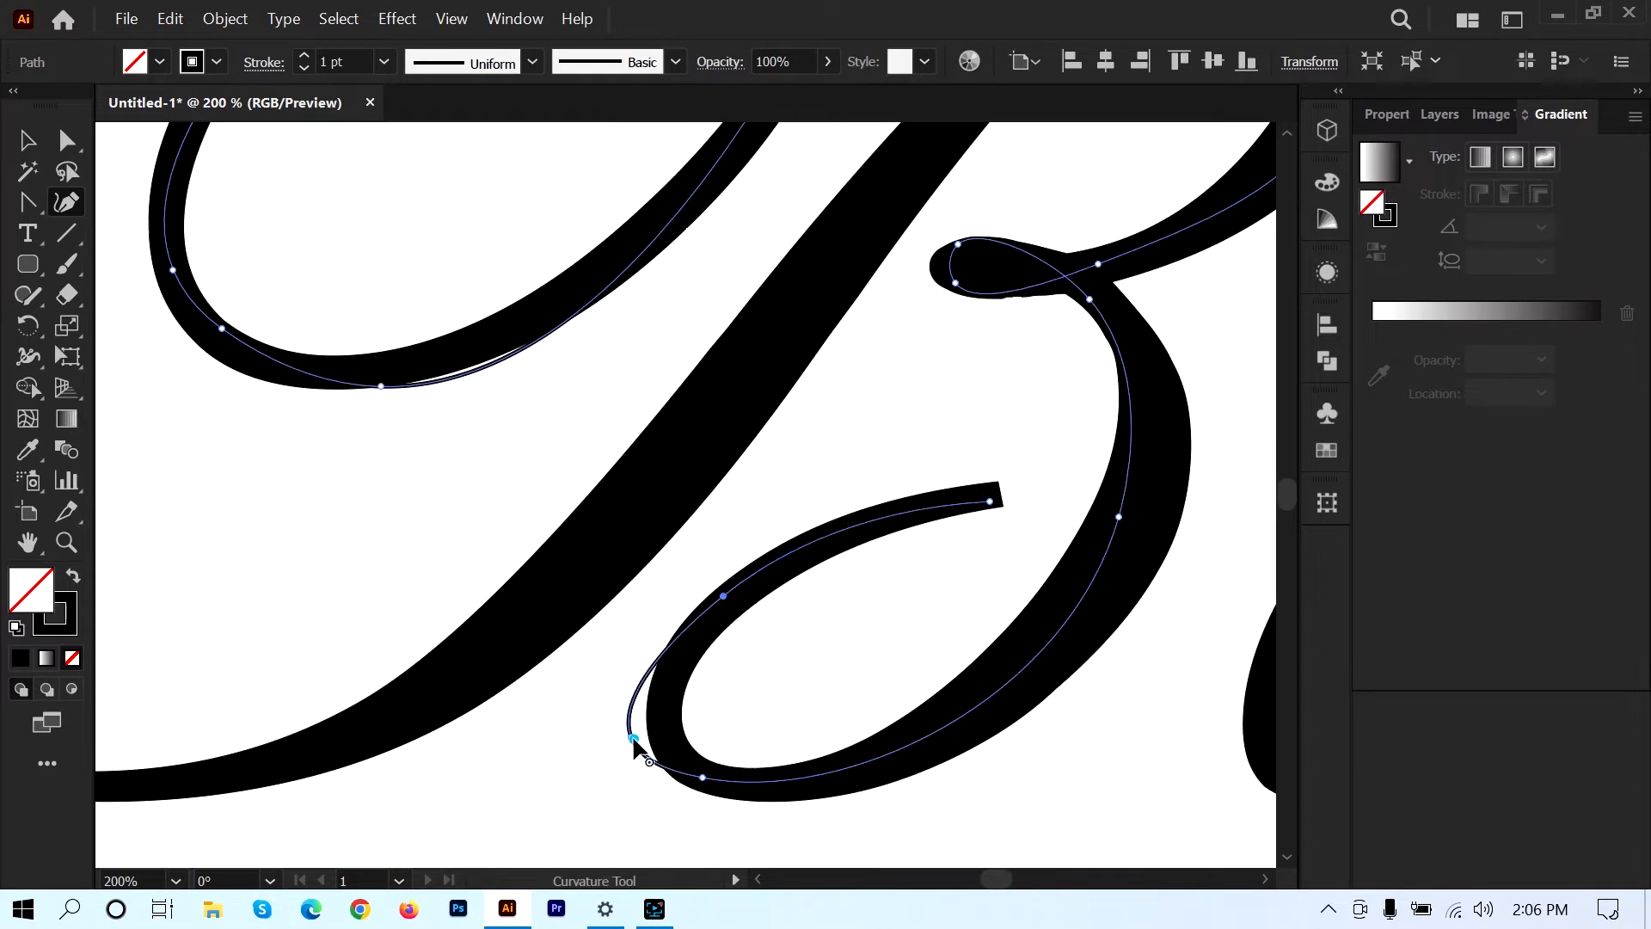
- Add curvature points along the second letter's stem and the outer side and base of its oval to centre the path
{"action": "scroll", "coordinate": [656, 674], "scroll_direction": "right", "scroll_amount": 15}
{"action": "left_click", "coordinate": [1224, 688]}
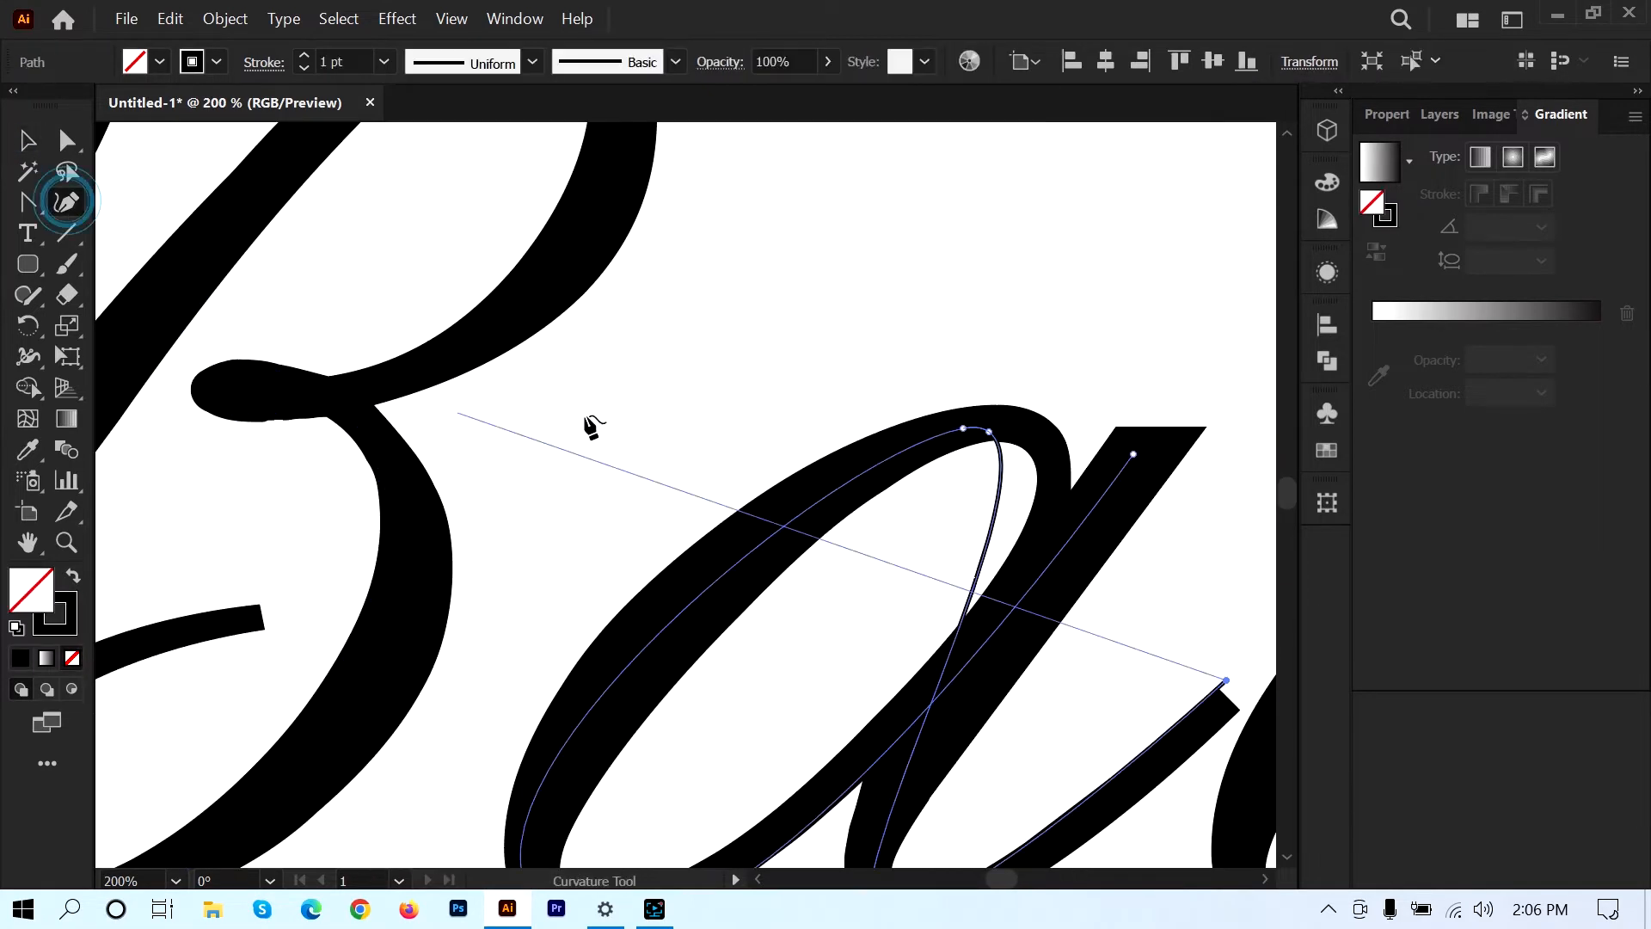
{"action": "scroll", "coordinate": [590, 424], "scroll_direction": "down", "scroll_amount": 5}
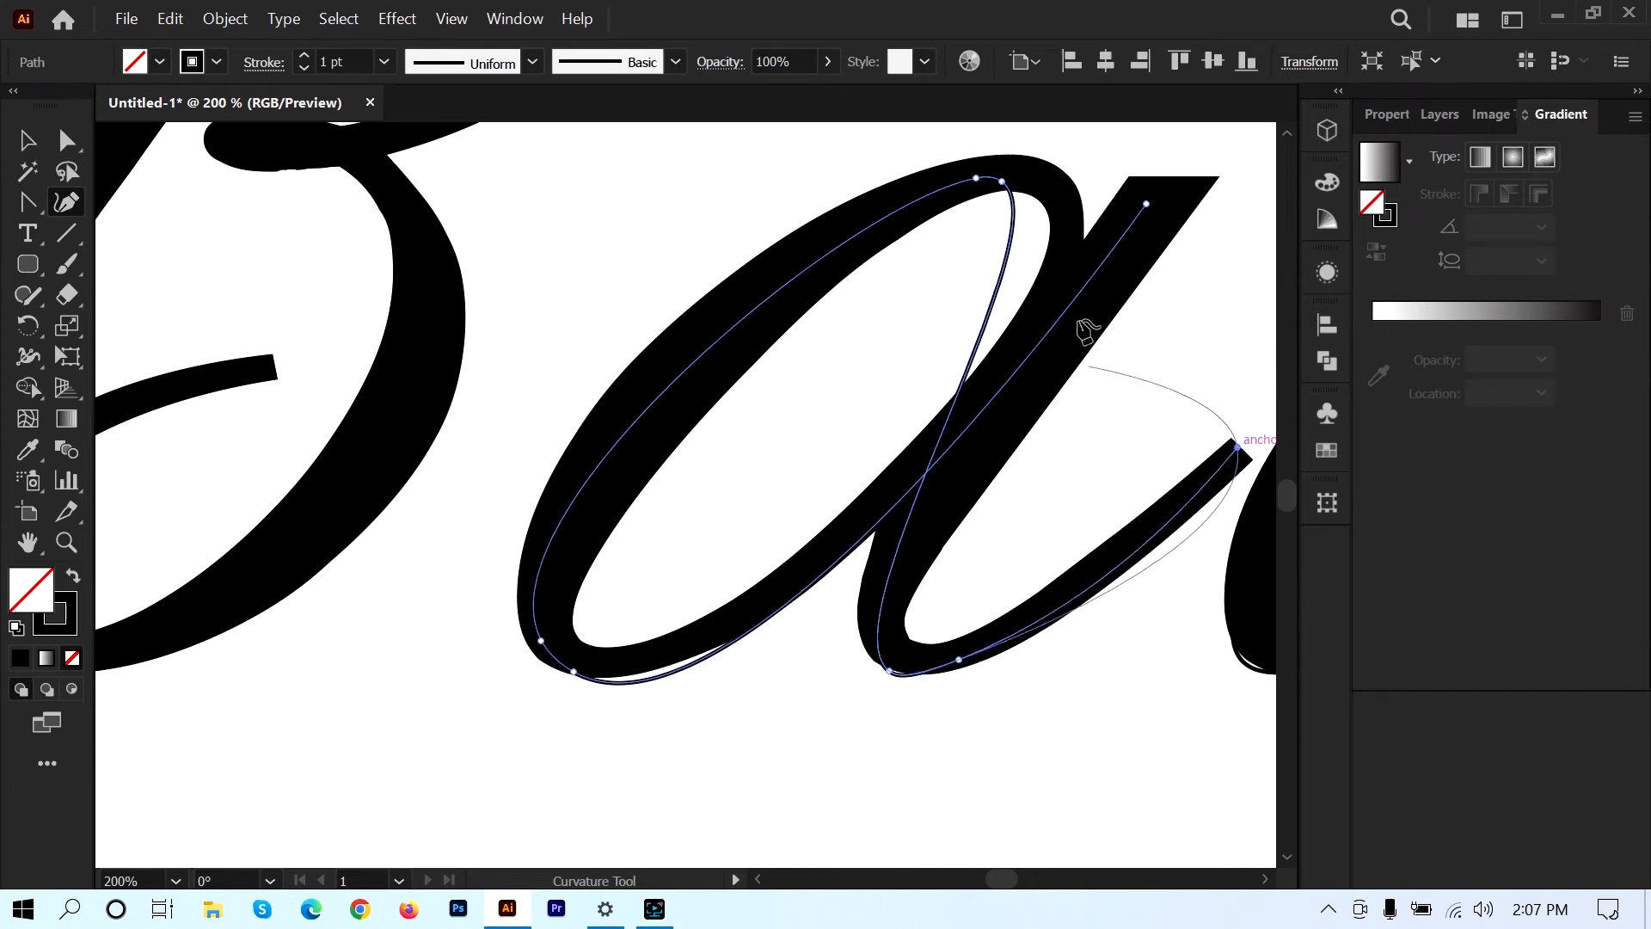
{"action": "left_click", "coordinate": [965, 430]}
{"action": "left_click", "coordinate": [645, 404]}
{"action": "left_click", "coordinate": [649, 658]}
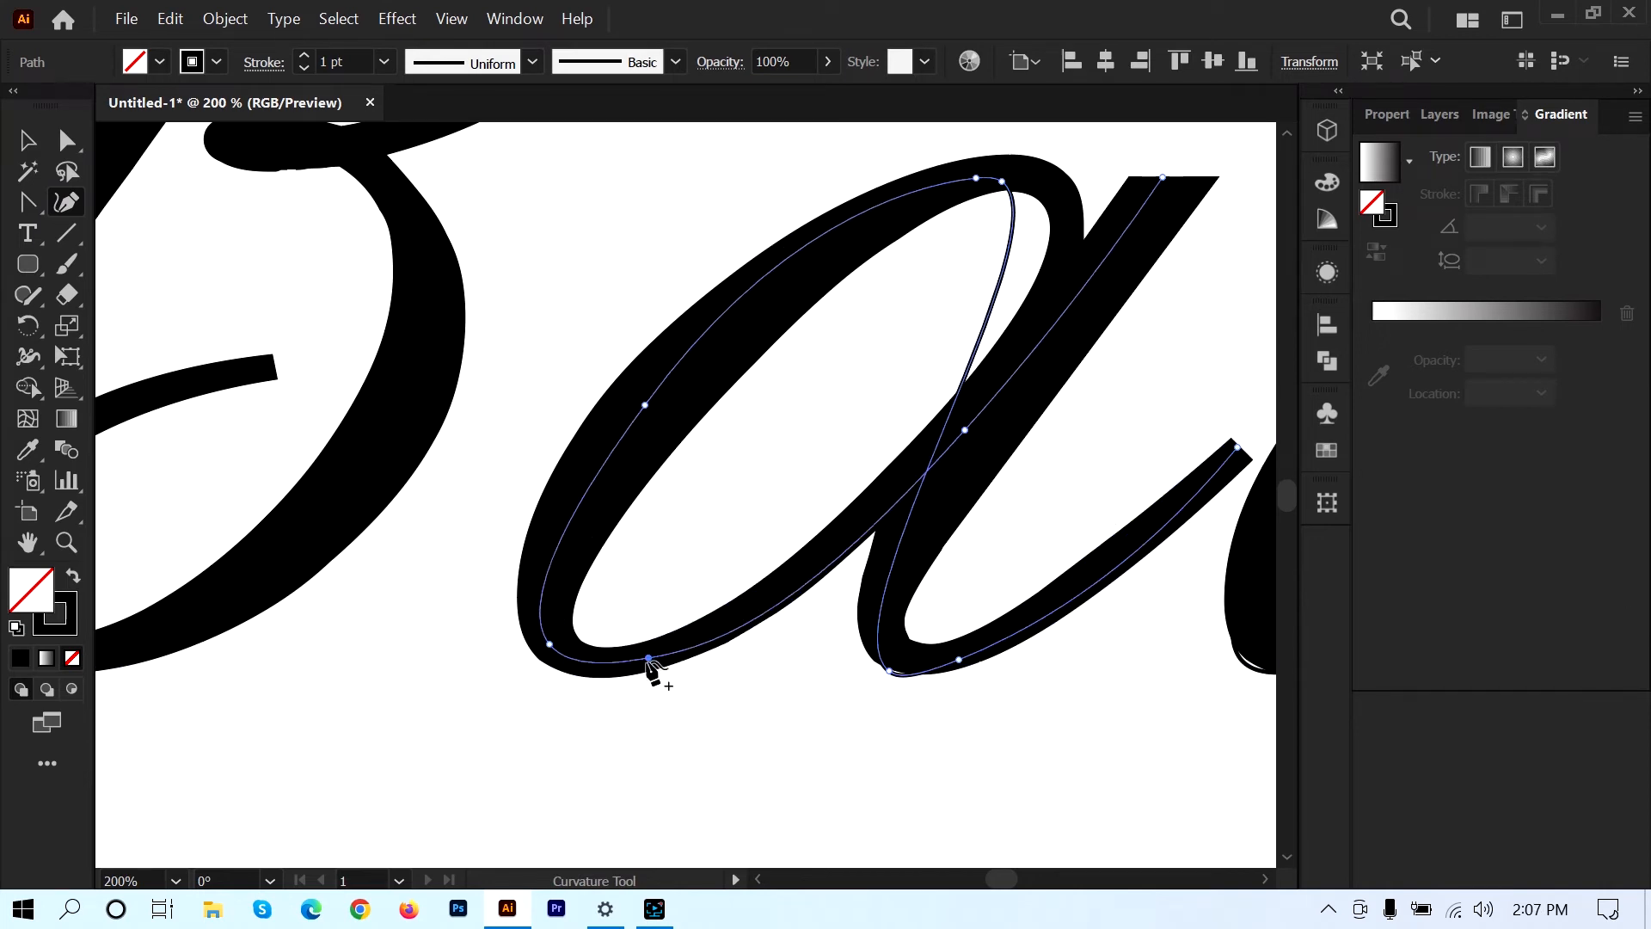
- Move the second letter's top oval point onto the stroke and add curvature points down its inner side to the lower stem
{"action": "left_click_drag", "start_coordinate": [1002, 182], "coordinate": [1049, 181]}
{"action": "left_click", "coordinate": [1056, 262]}
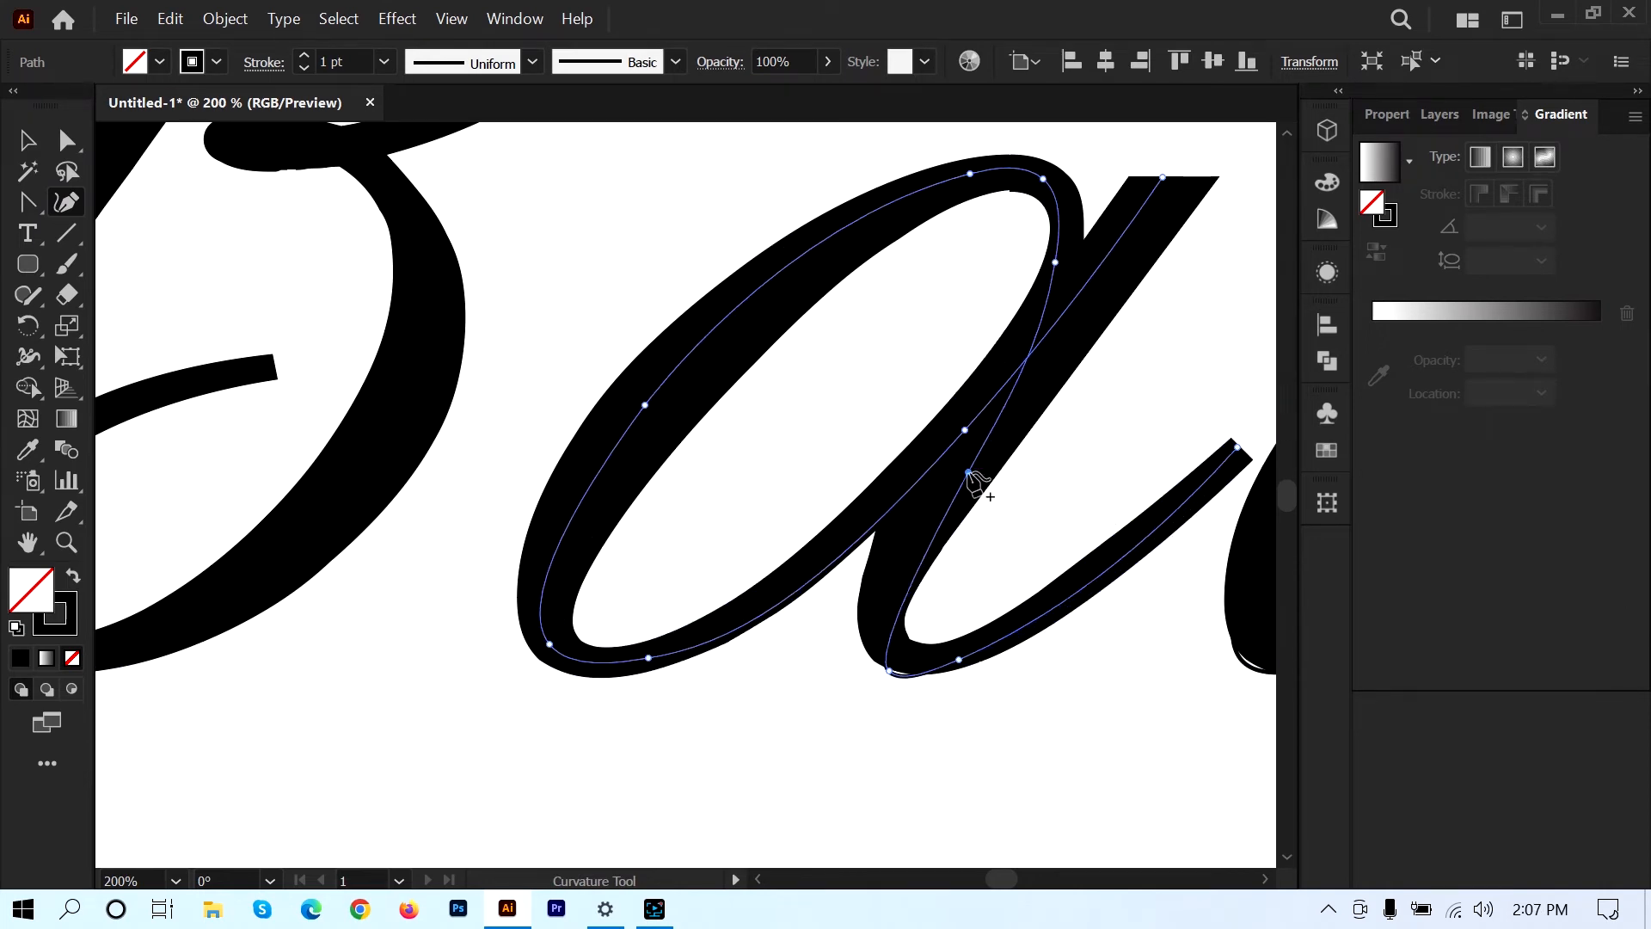
{"action": "left_click", "coordinate": [947, 473]}
- Select the third letter's path and adjust curvature points on its tall stem and the side and base of its oval
{"action": "scroll", "coordinate": [961, 662], "scroll_direction": "right", "scroll_amount": 5}
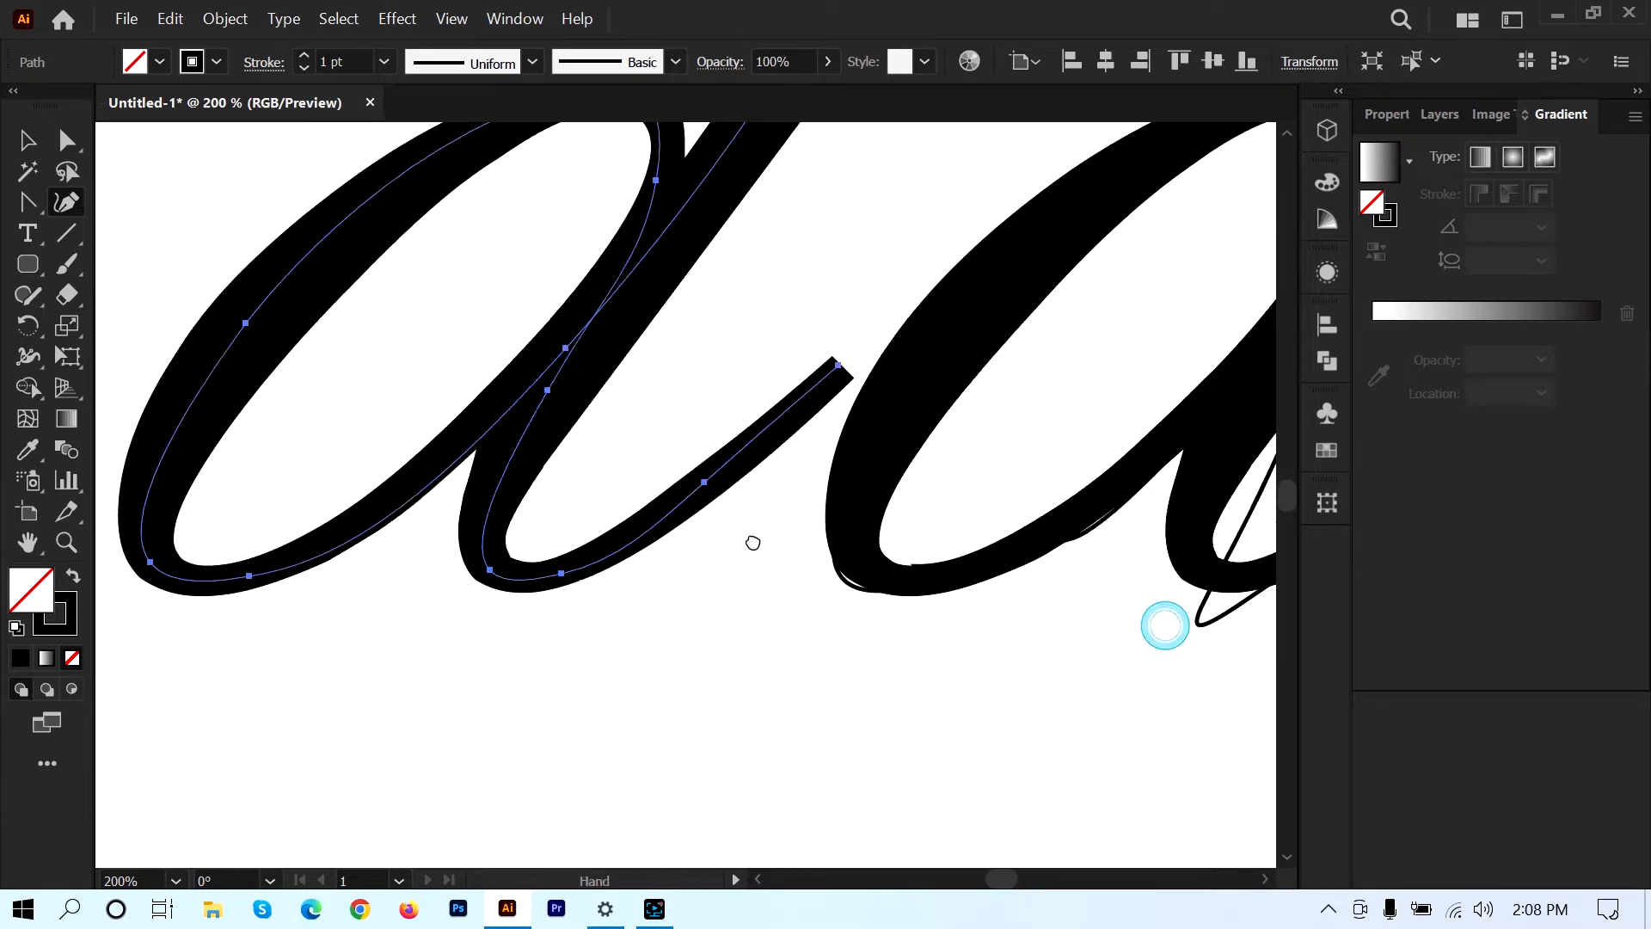
{"action": "key", "text": "v"}
{"action": "left_click", "coordinate": [67, 203]}
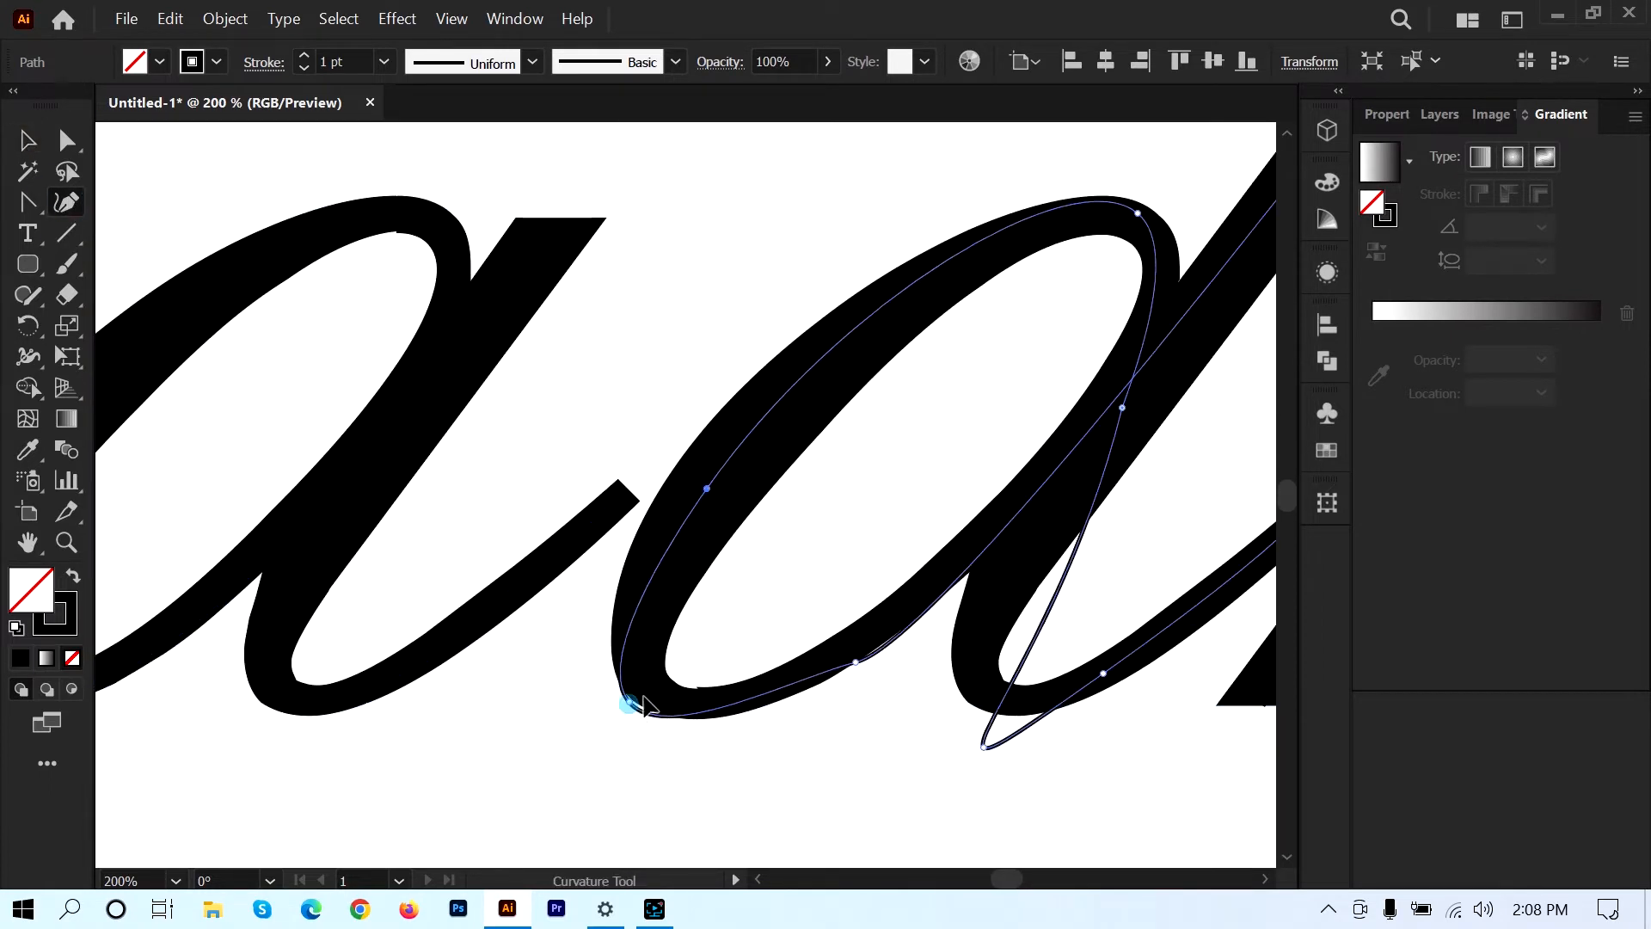
{"action": "scroll", "coordinate": [873, 472], "scroll_direction": "down", "scroll_amount": 2}
{"action": "left_click", "coordinate": [881, 412]}
{"action": "left_click_drag", "start_coordinate": [704, 612], "coordinate": [616, 660]}
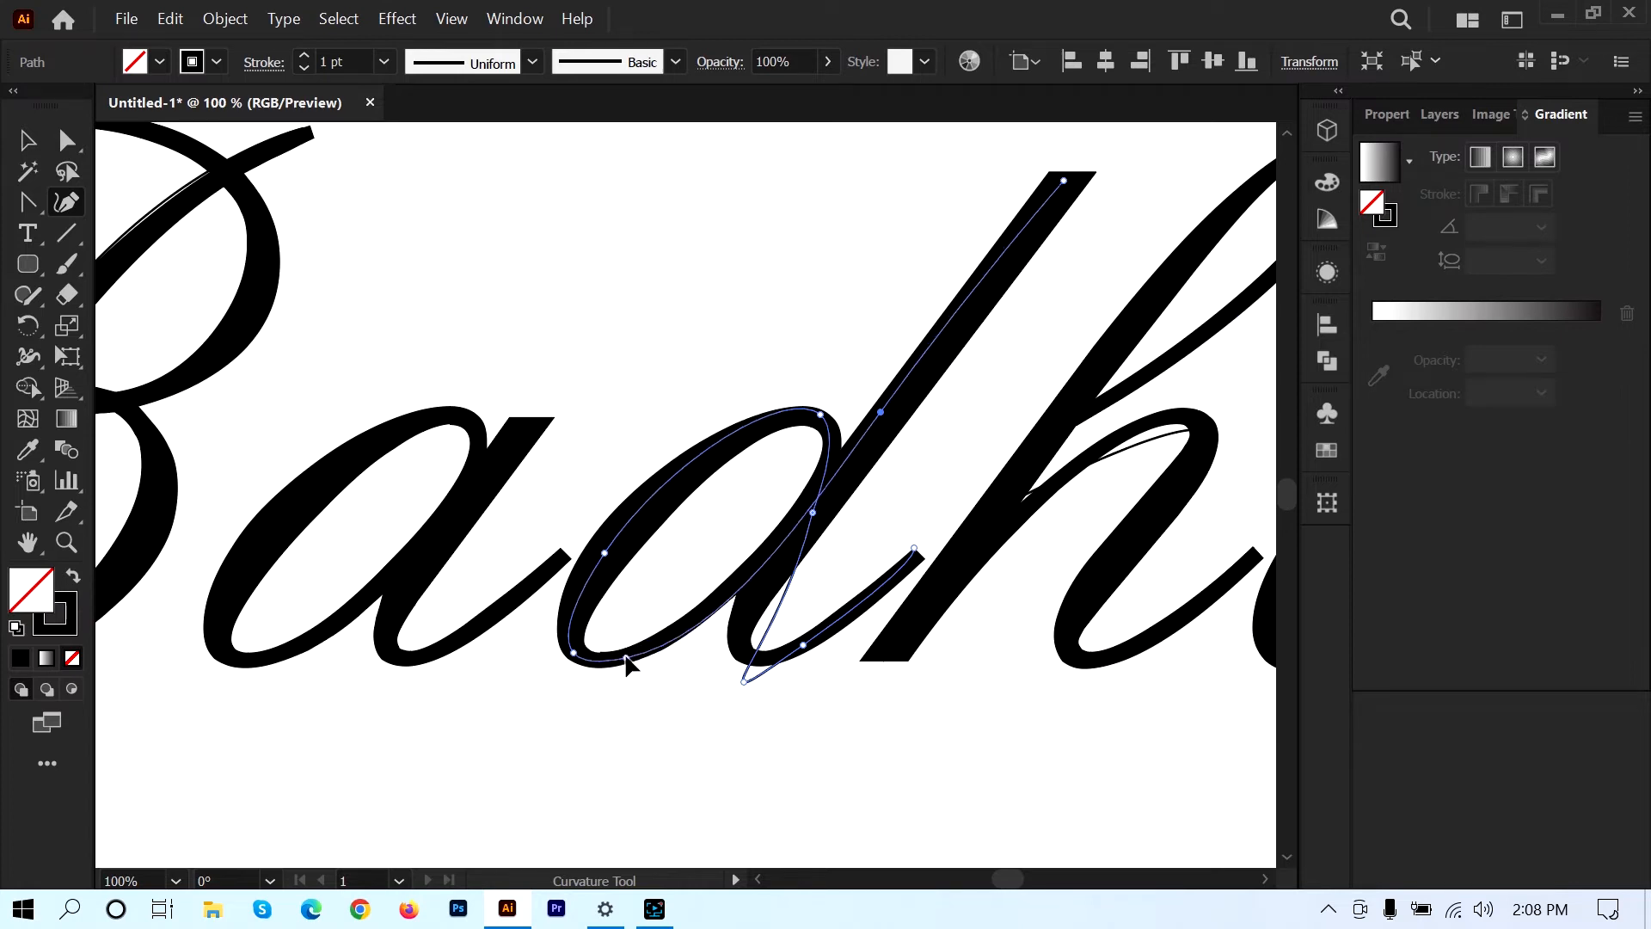
- Reshape the third letter's lower turn and exit stroke with curvature points so the path stays inside the stroke
{"action": "left_click_drag", "start_coordinate": [745, 680], "coordinate": [848, 612]}
{"action": "left_click", "coordinate": [814, 512]}
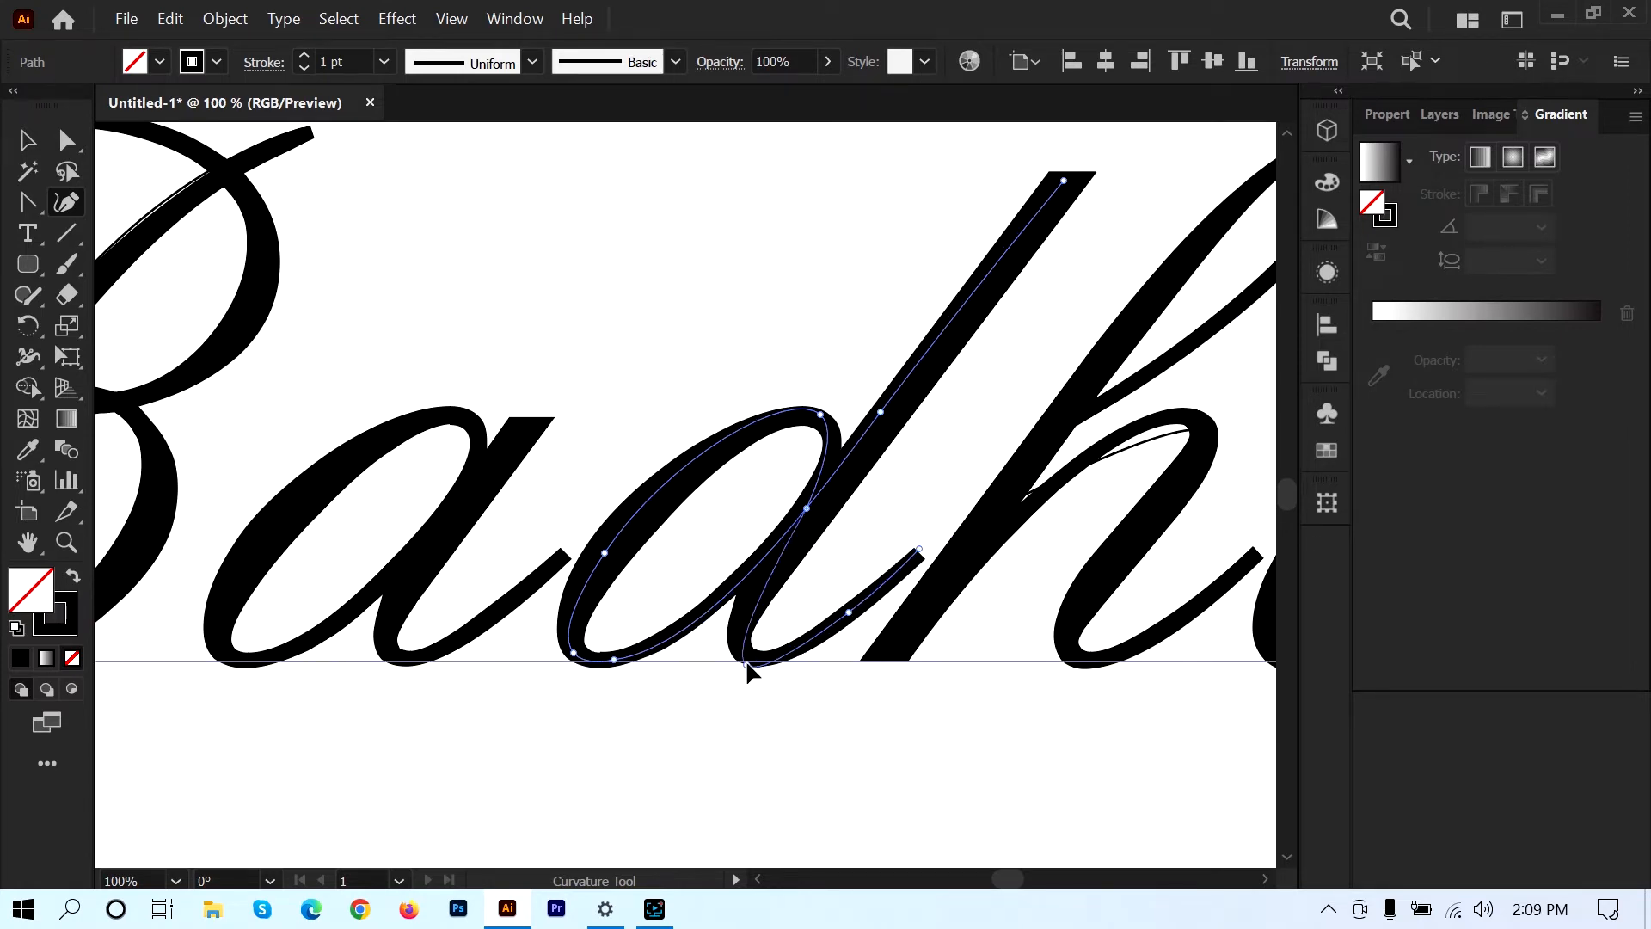
{"action": "left_click", "coordinate": [789, 652]}
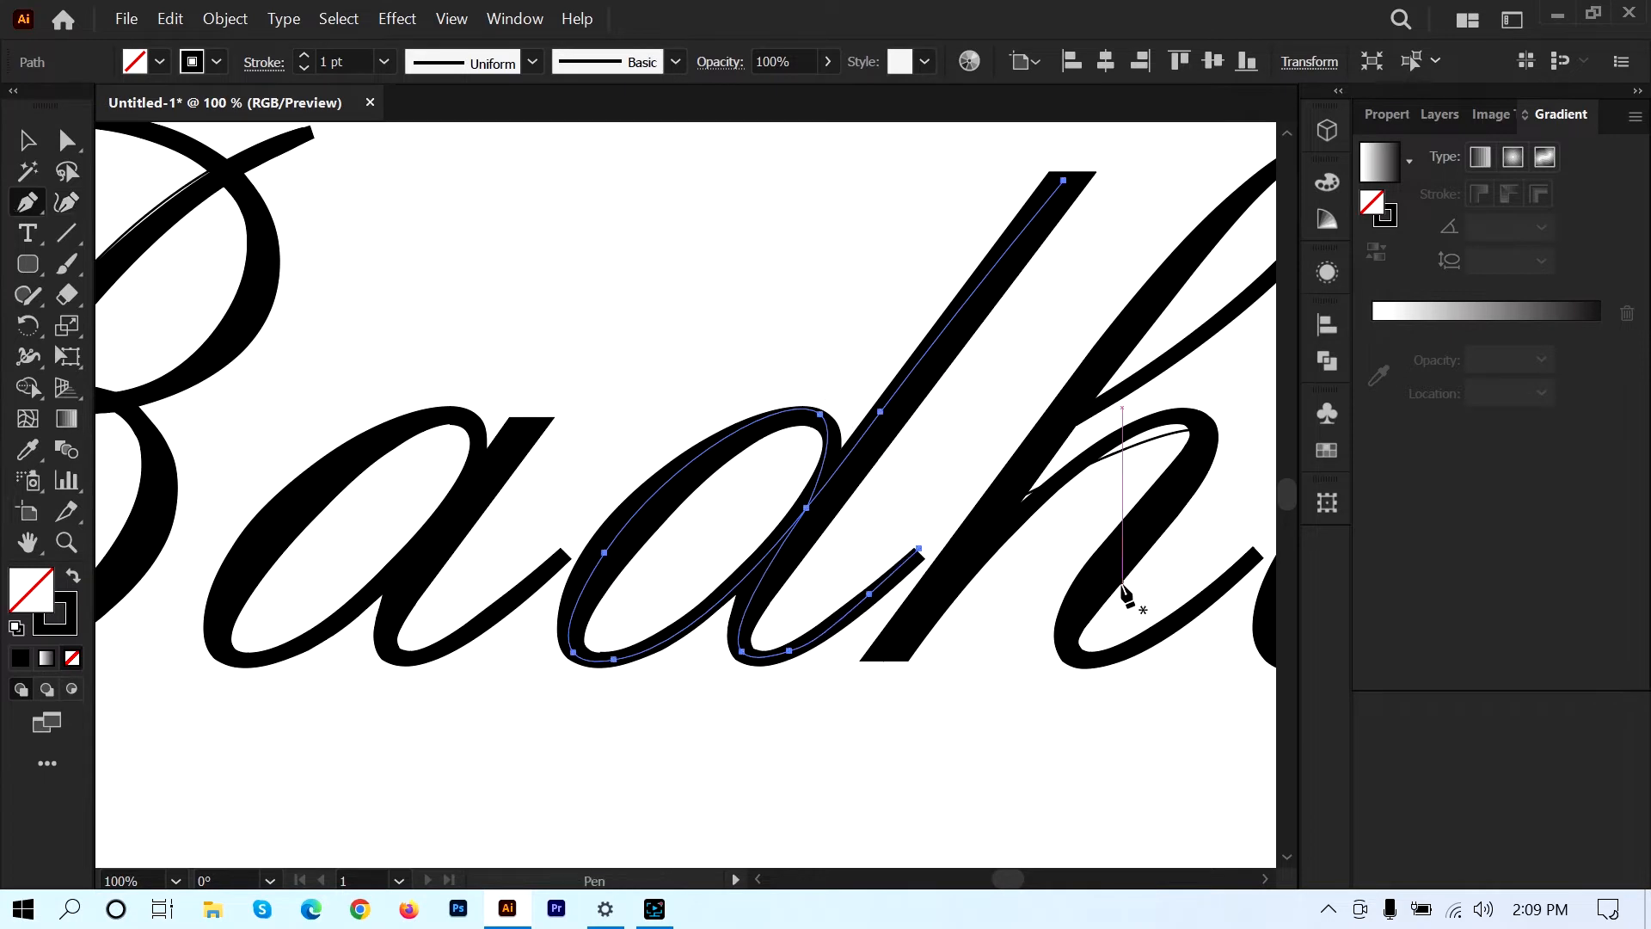
- Refine the fourth letter's ascender loop with the Curvature tool, moving its top point up onto the stroke
{"action": "left_click_drag", "start_coordinate": [1124, 590], "coordinate": [780, 616]}
{"action": "left_click", "coordinate": [69, 203]}
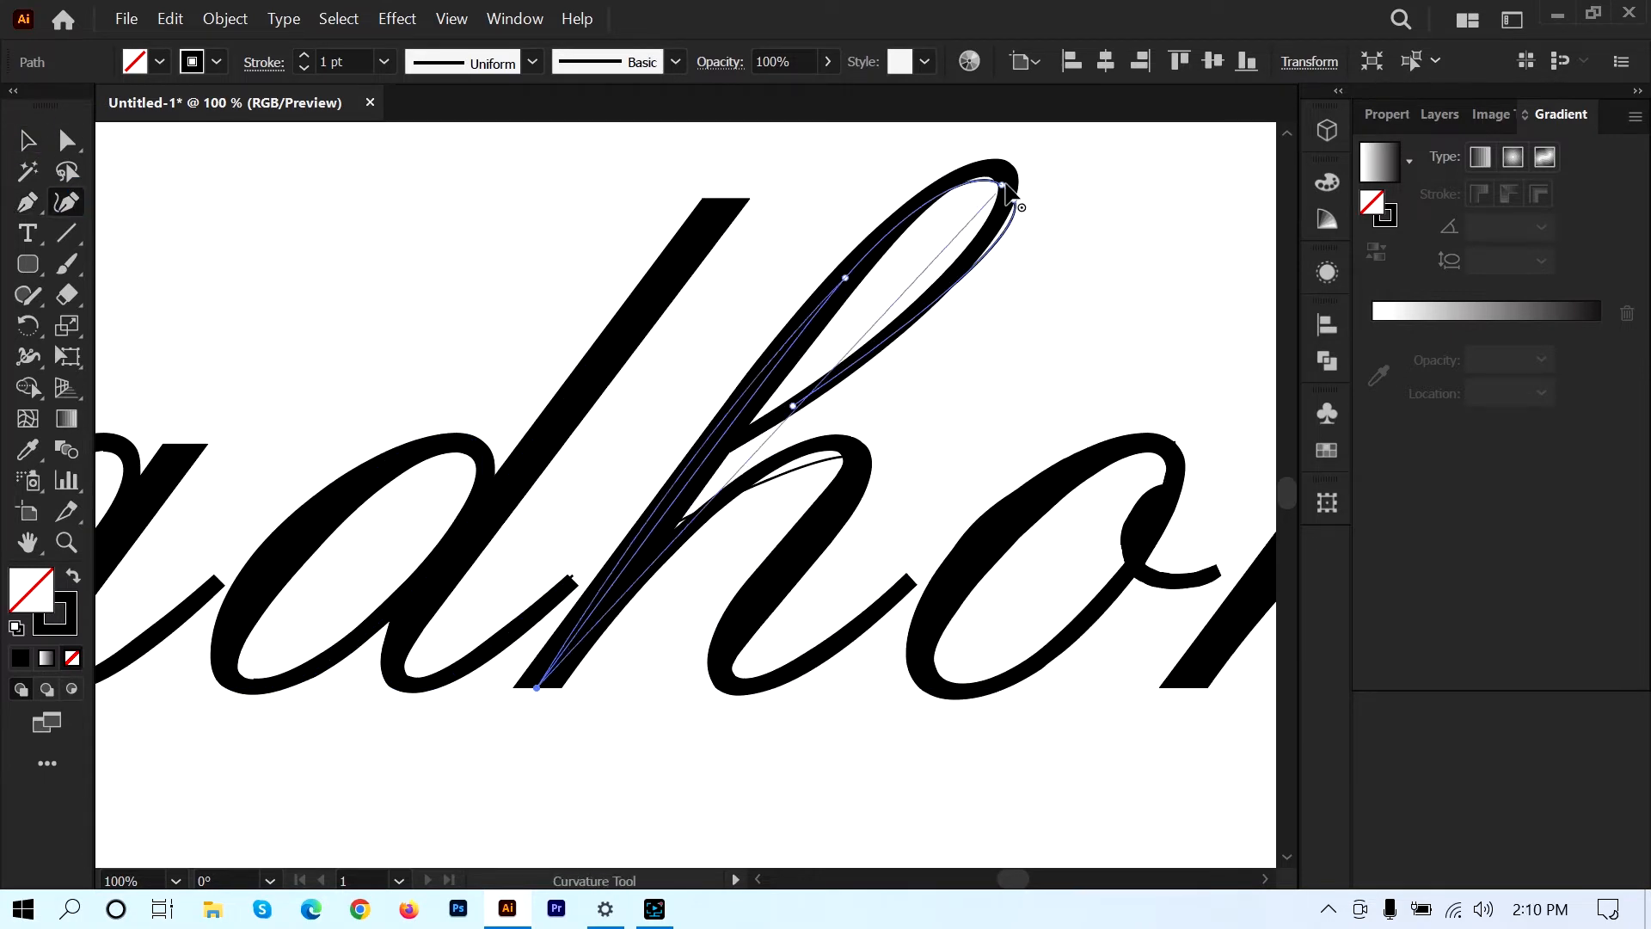
{"action": "left_click_drag", "start_coordinate": [1003, 184], "coordinate": [1000, 166]}
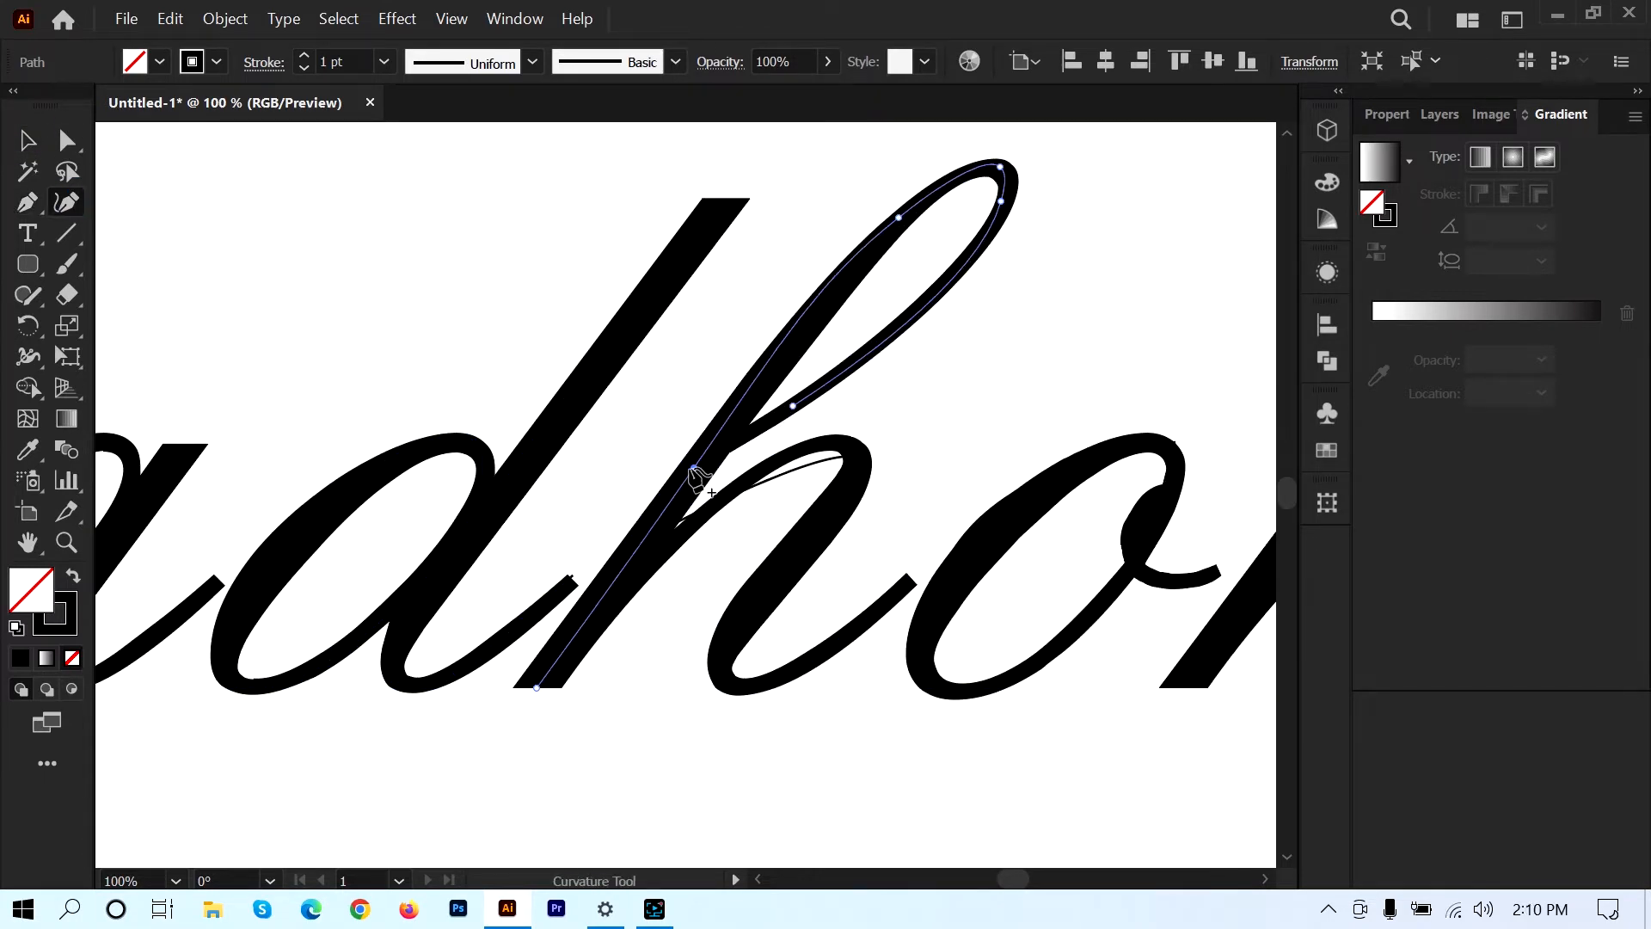
- Reshape the fourth letter's hump path by deleting a surplus point, moving the arch point and adding curvature points along the stroke
{"action": "left_click", "coordinate": [897, 591]}
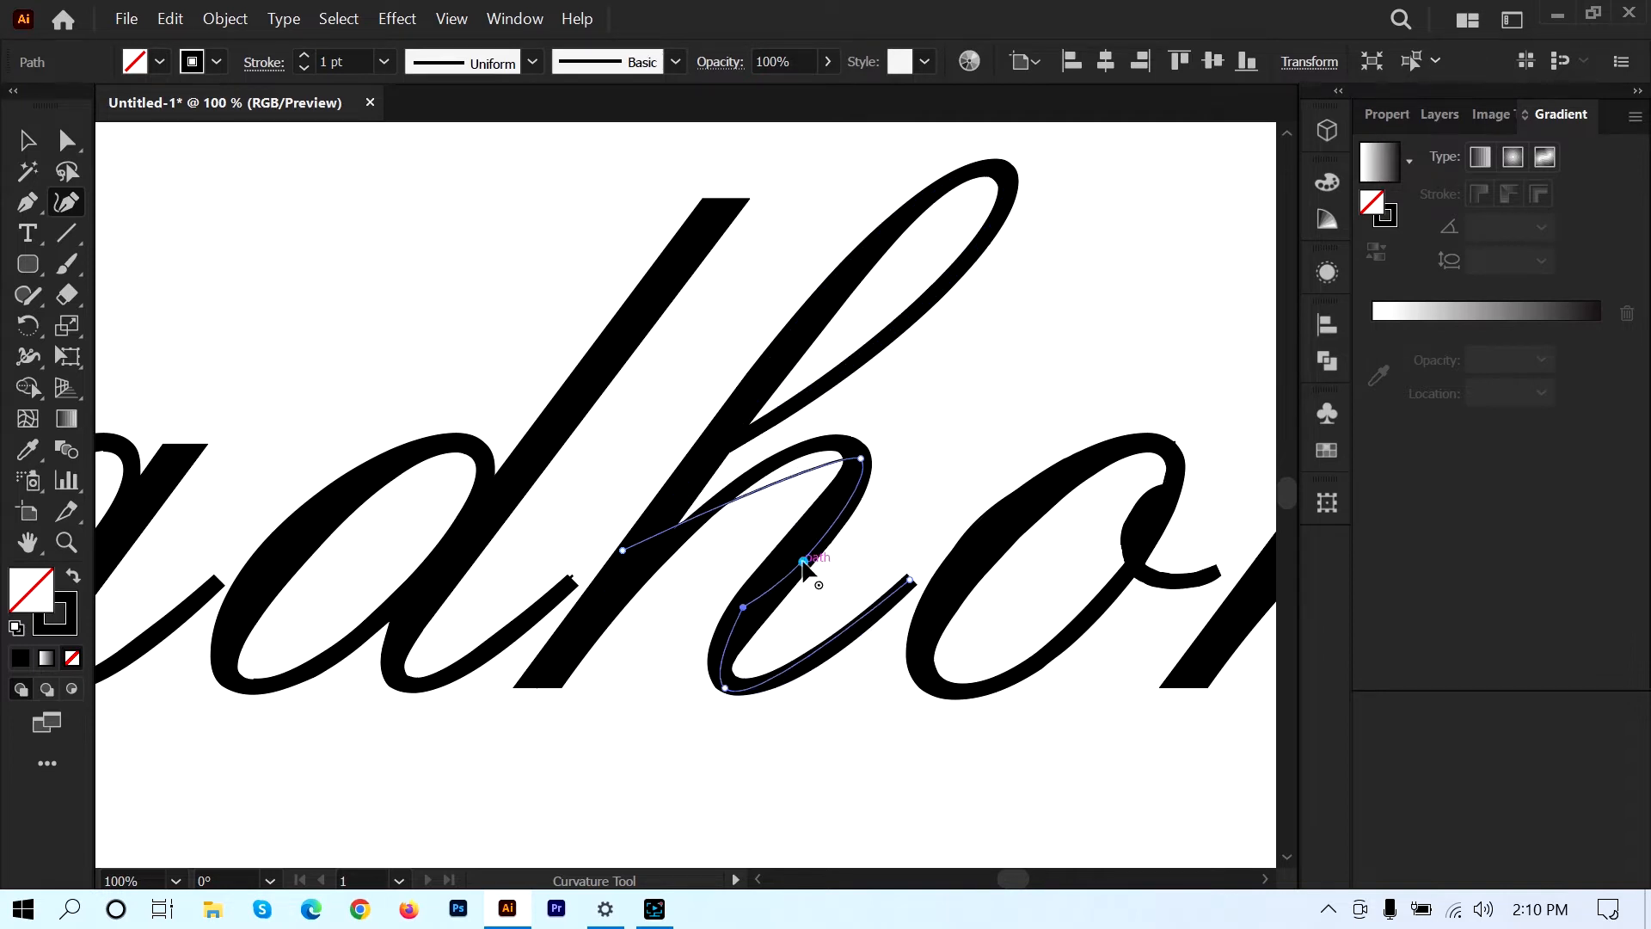
{"action": "key", "text": "Delete"}
{"action": "mouse_move", "coordinate": [861, 458]}
{"action": "left_mouse_down"}
{"action": "mouse_move", "coordinate": [813, 488]}
{"action": "mouse_move", "coordinate": [858, 447]}
{"action": "left_mouse_up"}
{"action": "left_click", "coordinate": [839, 497]}
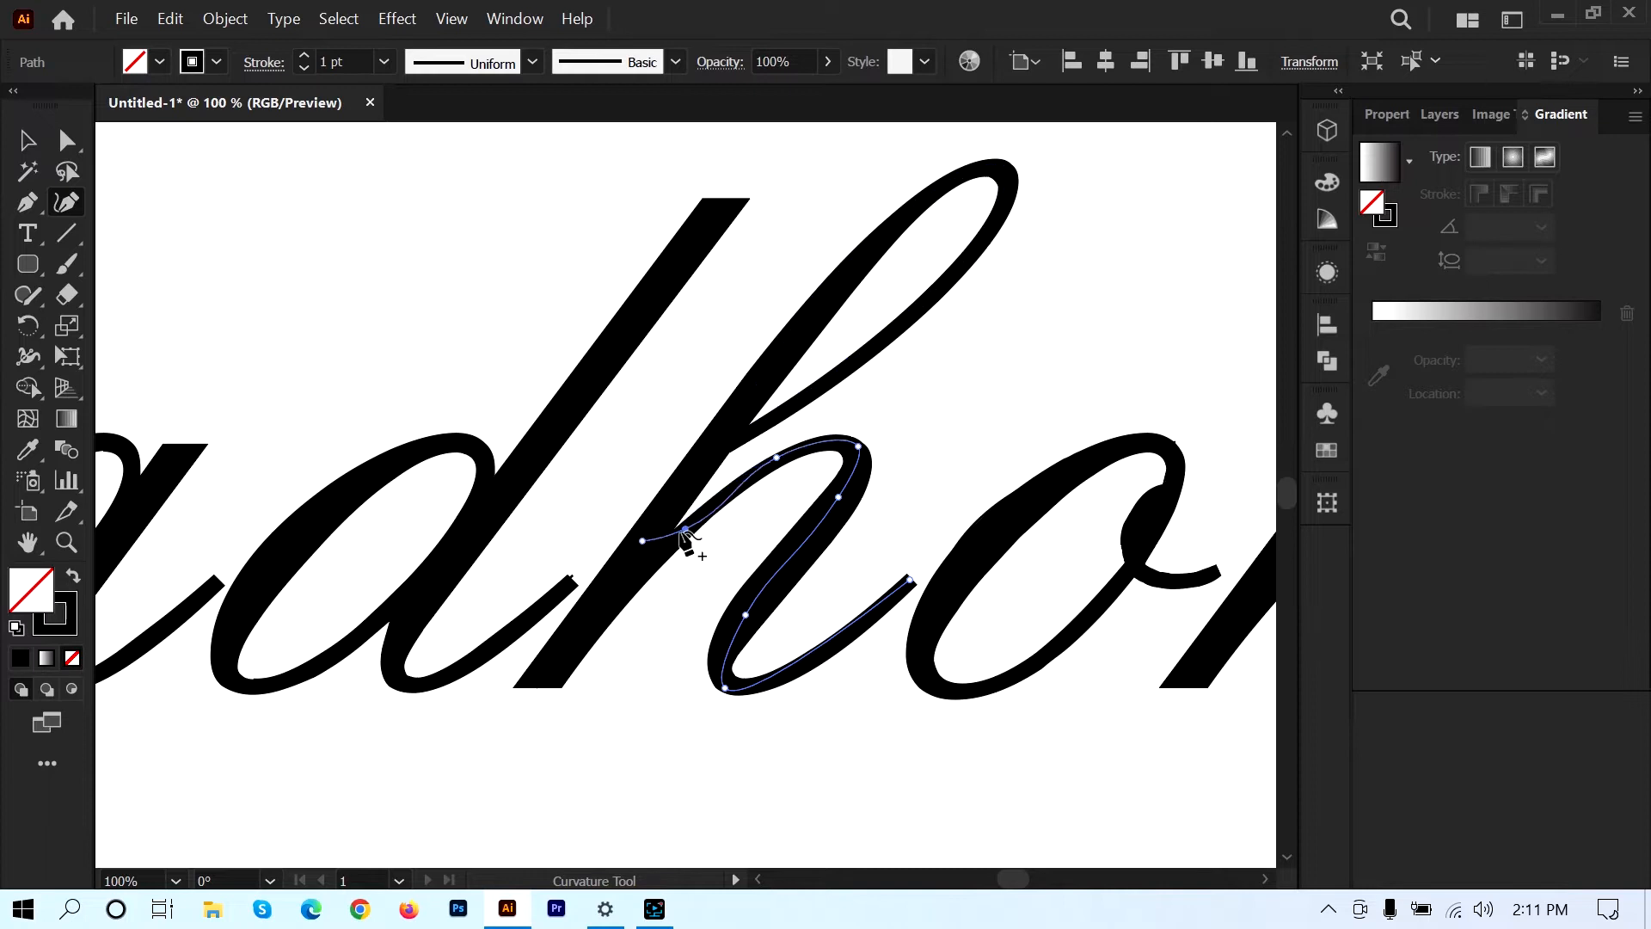
{"action": "scroll", "coordinate": [686, 541], "scroll_direction": "up", "scroll_amount": 5}
{"action": "scroll", "coordinate": [912, 361], "scroll_direction": "down", "scroll_amount": 2}
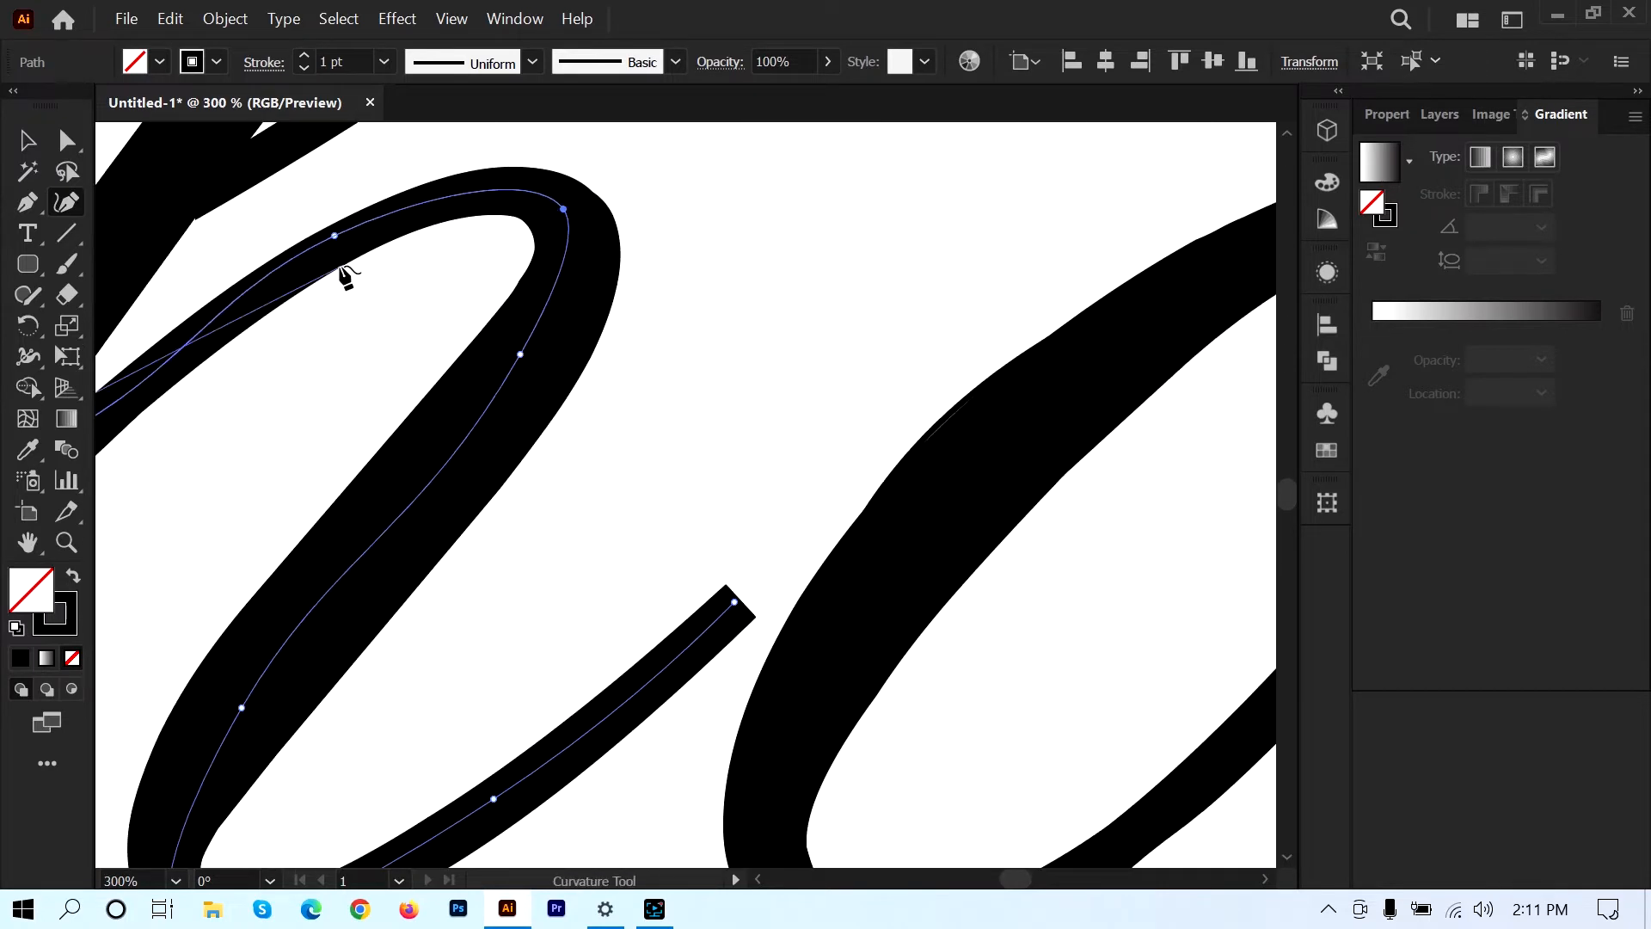
- Reshape the fifth letter's oval path with the Curvature tool
{"action": "scroll", "coordinate": [748, 324], "scroll_direction": "right", "scroll_amount": 8}
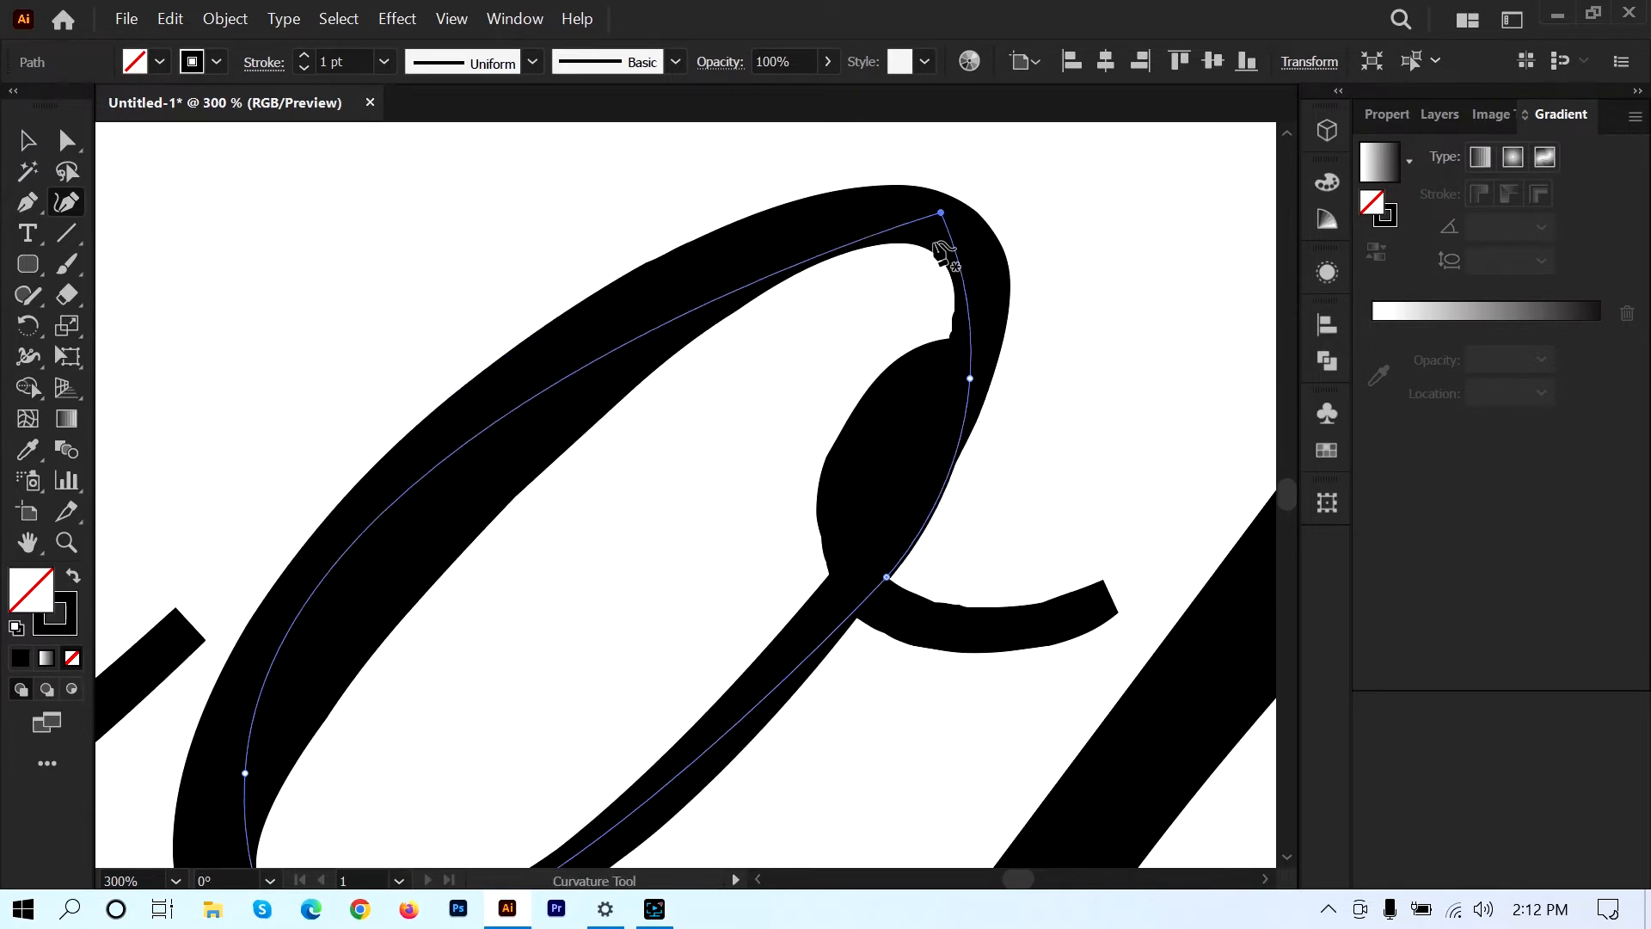
{"action": "scroll", "coordinate": [602, 610], "scroll_direction": "down", "scroll_amount": 3}
{"action": "scroll", "coordinate": [602, 611], "scroll_direction": "left", "scroll_amount": 2}
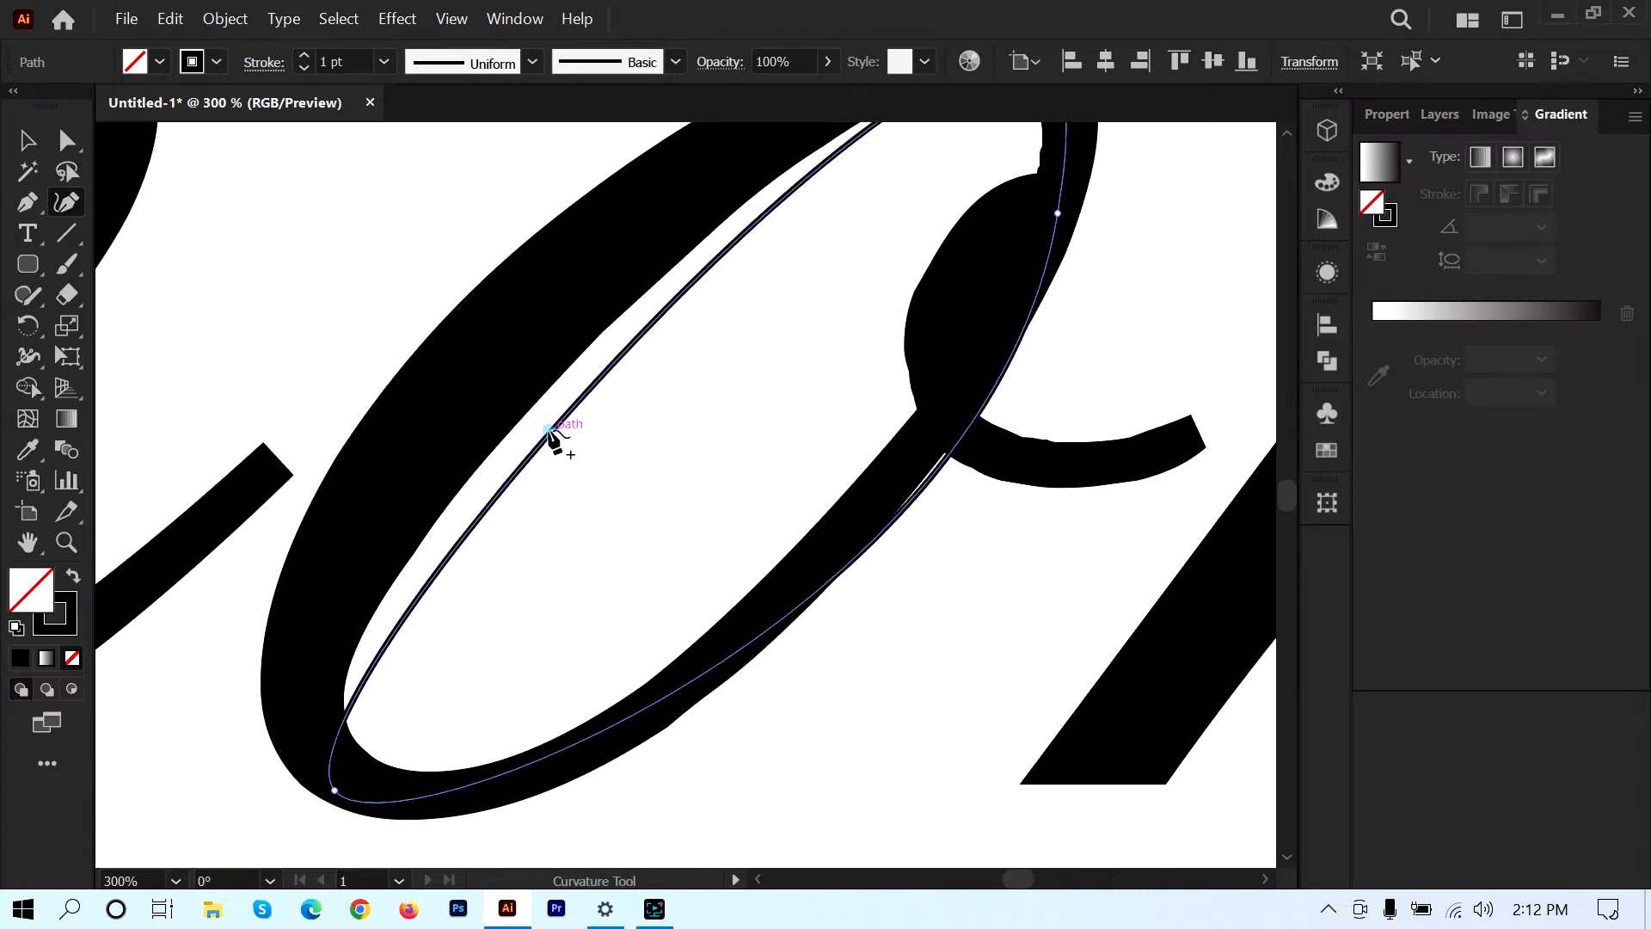
- Move the last letter's two arch points onto the stroke and add a curvature point on the rising side
{"action": "scroll", "coordinate": [555, 439], "scroll_direction": "down", "scroll_amount": 2}
{"action": "scroll", "coordinate": [866, 634], "scroll_direction": "right", "scroll_amount": 8}
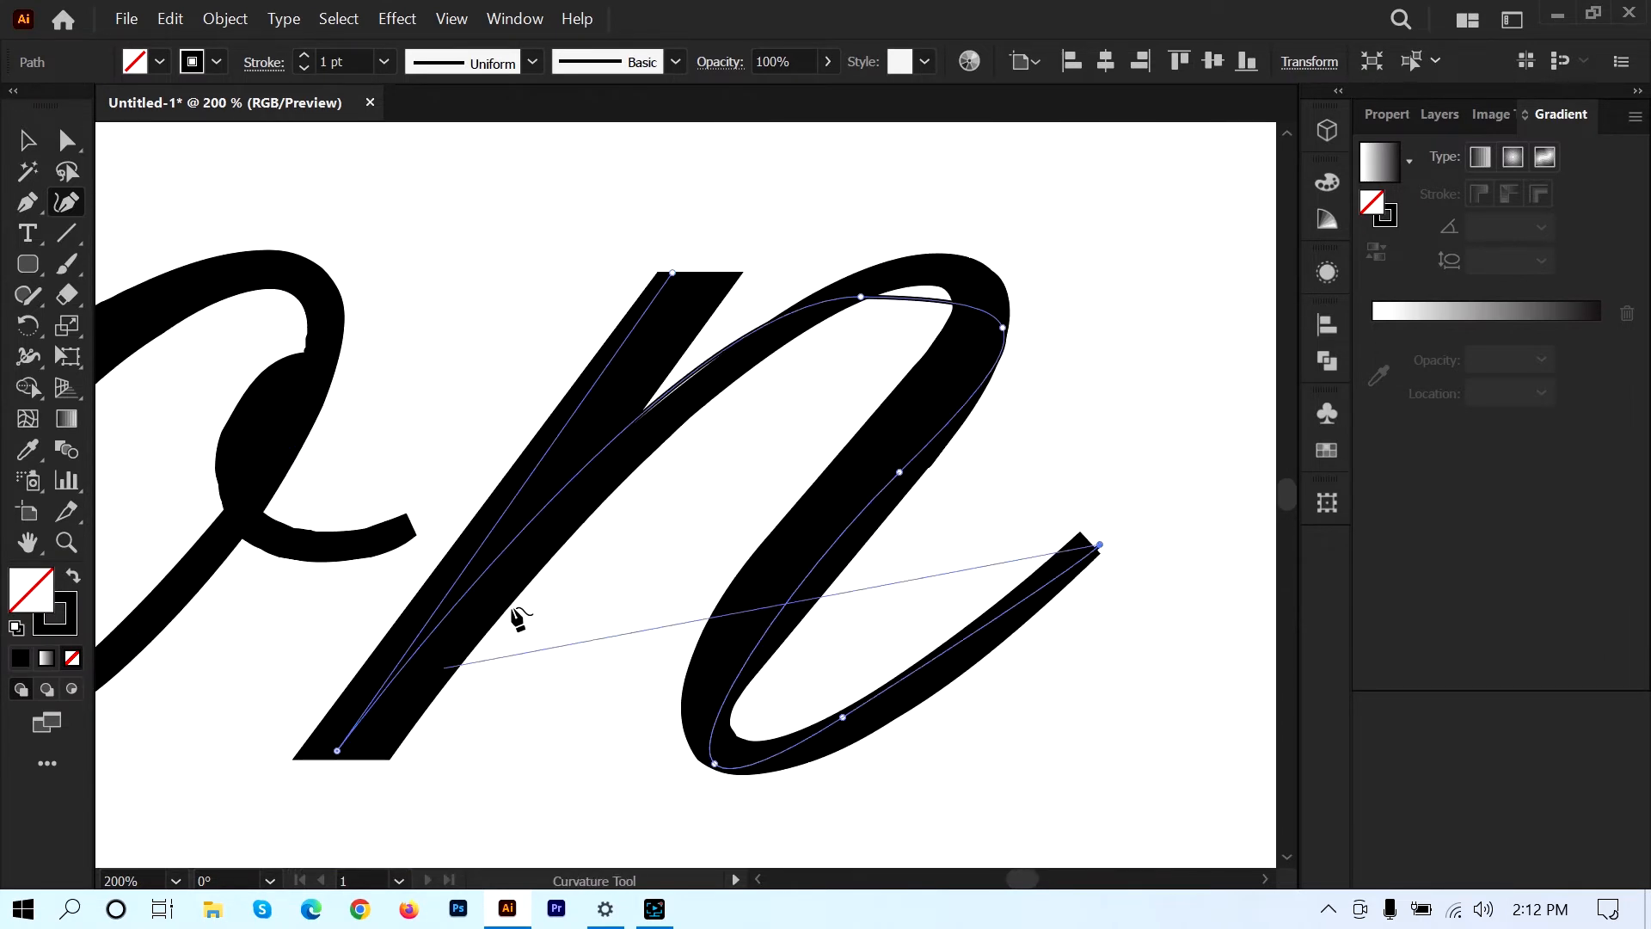
{"action": "left_click_drag", "start_coordinate": [861, 297], "coordinate": [952, 271]}
{"action": "left_click_drag", "start_coordinate": [1003, 328], "coordinate": [981, 297]}
{"action": "left_click", "coordinate": [752, 344]}
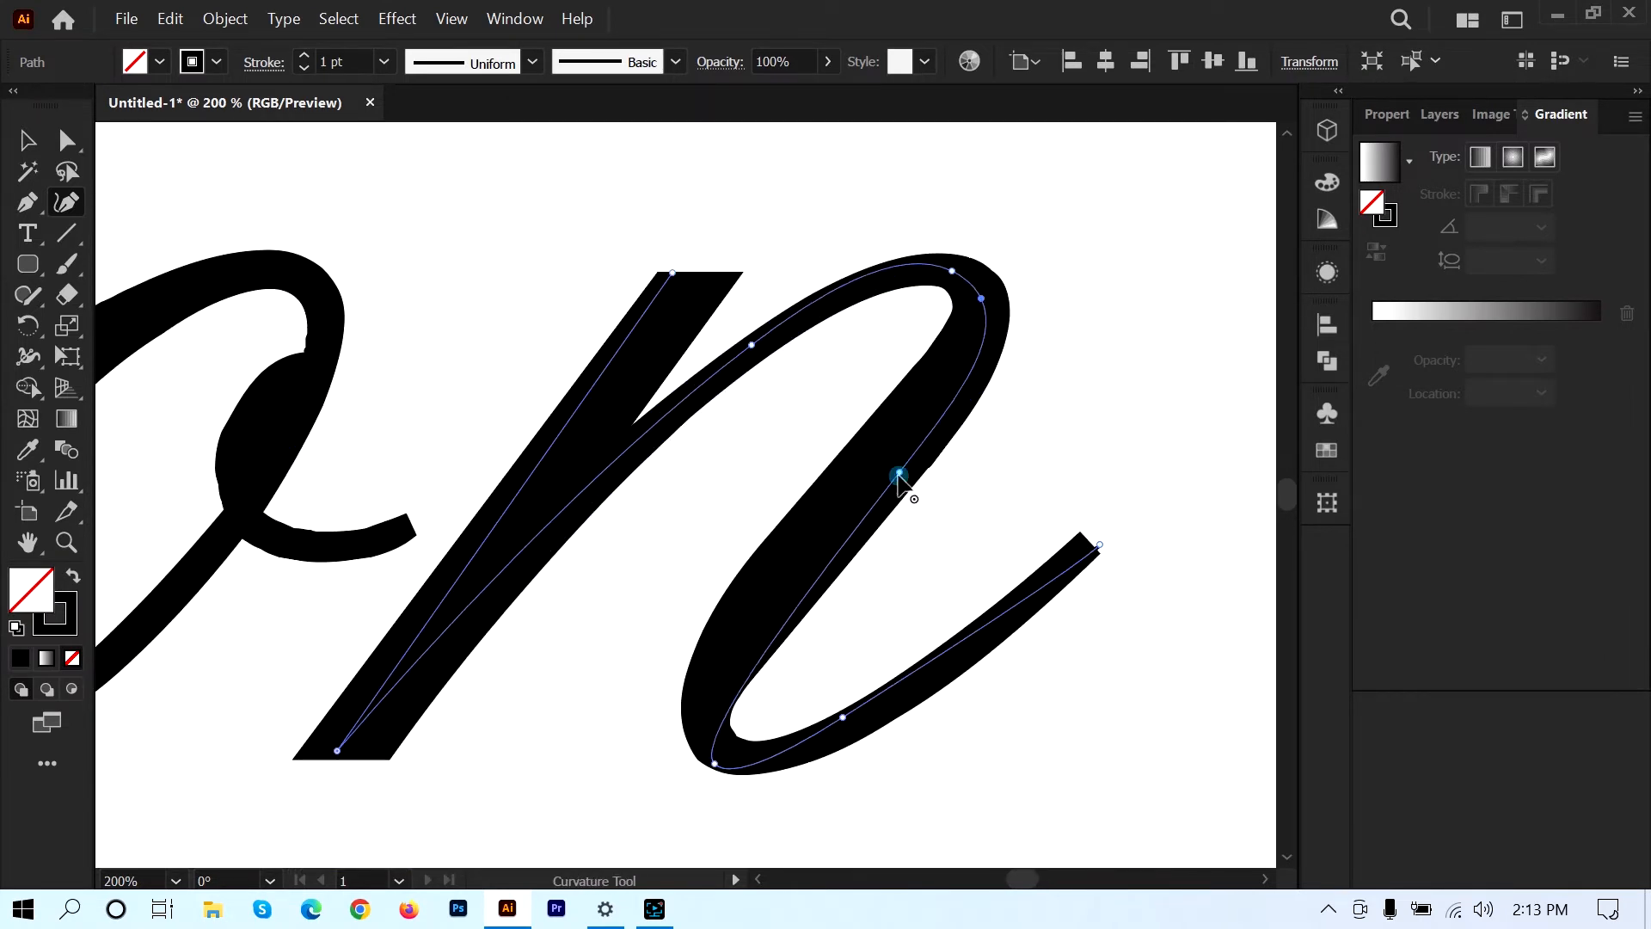
- Centre the last letter's downstroke and foot turn points on the stroke, and add a curvature point to its exit stroke
{"action": "left_click_drag", "start_coordinate": [899, 476], "coordinate": [869, 465]}
{"action": "mouse_move", "coordinate": [715, 763]}
{"action": "left_mouse_down"}
{"action": "mouse_move", "coordinate": [766, 778]}
{"action": "mouse_move", "coordinate": [708, 745]}
{"action": "left_mouse_up"}
{"action": "left_click", "coordinate": [999, 619]}
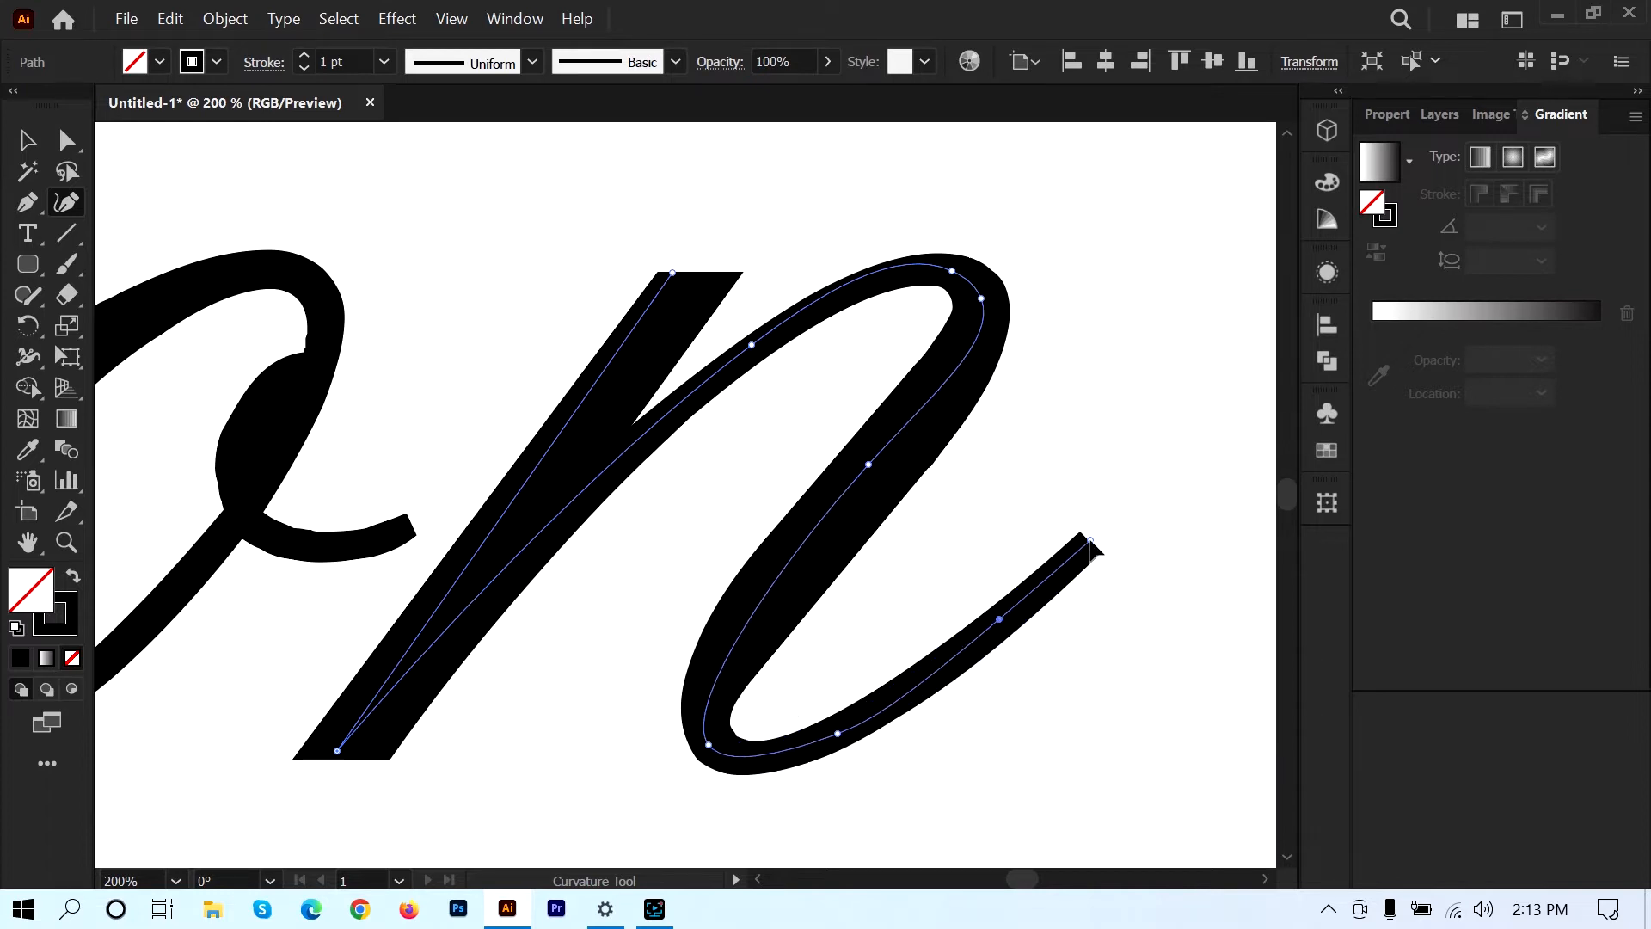
- Add curvature points along the last letter's stem and adjust the point at its top end to centre the path
{"action": "left_click", "coordinate": [503, 517]}
{"action": "left_click", "coordinate": [428, 621]}
{"action": "left_click", "coordinate": [673, 272]}
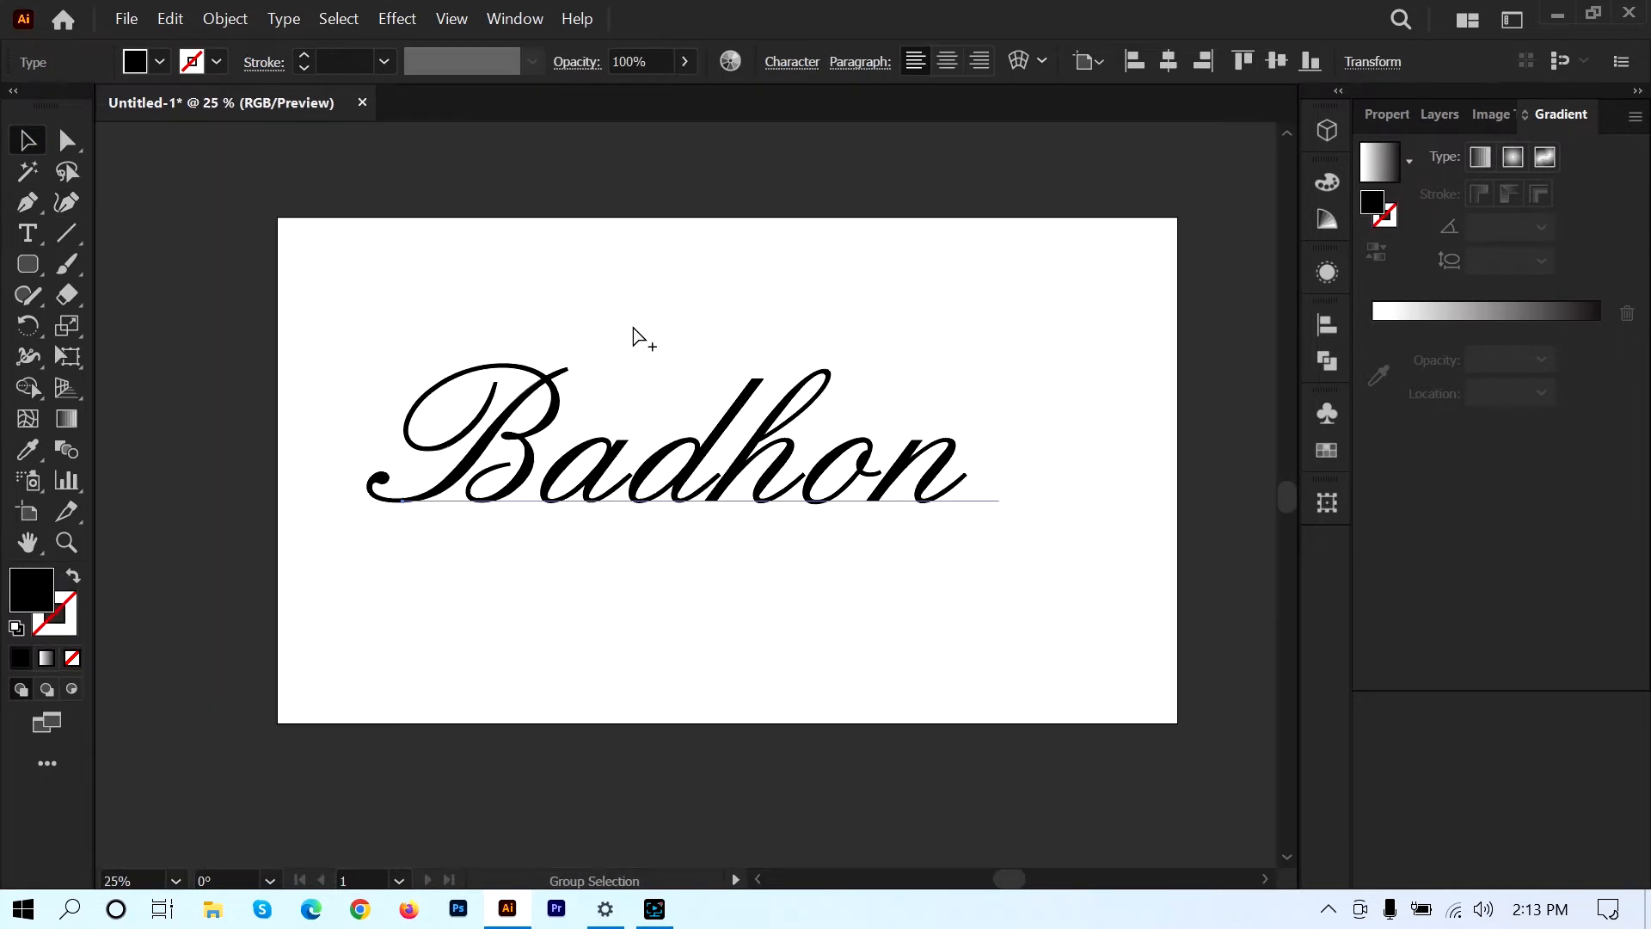
- Select the whole lettering together with its traced paths to examine them, and deselect everything
{"action": "left_click", "coordinate": [221, 250]}
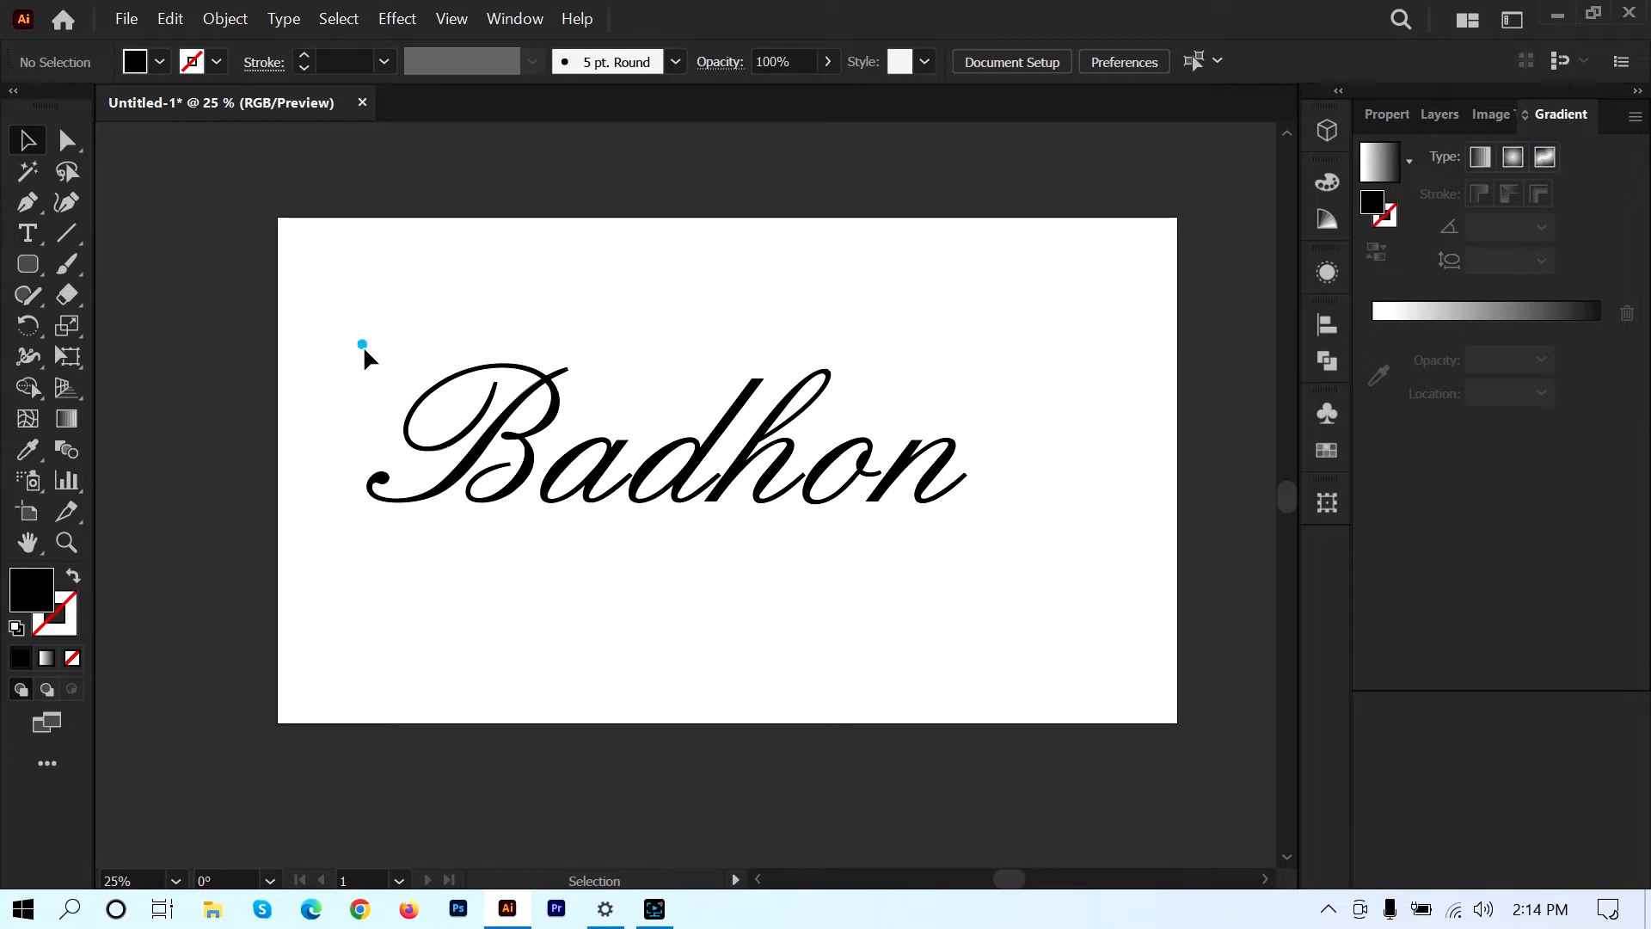
{"action": "left_click_drag", "start_coordinate": [363, 344], "coordinate": [1004, 554]}
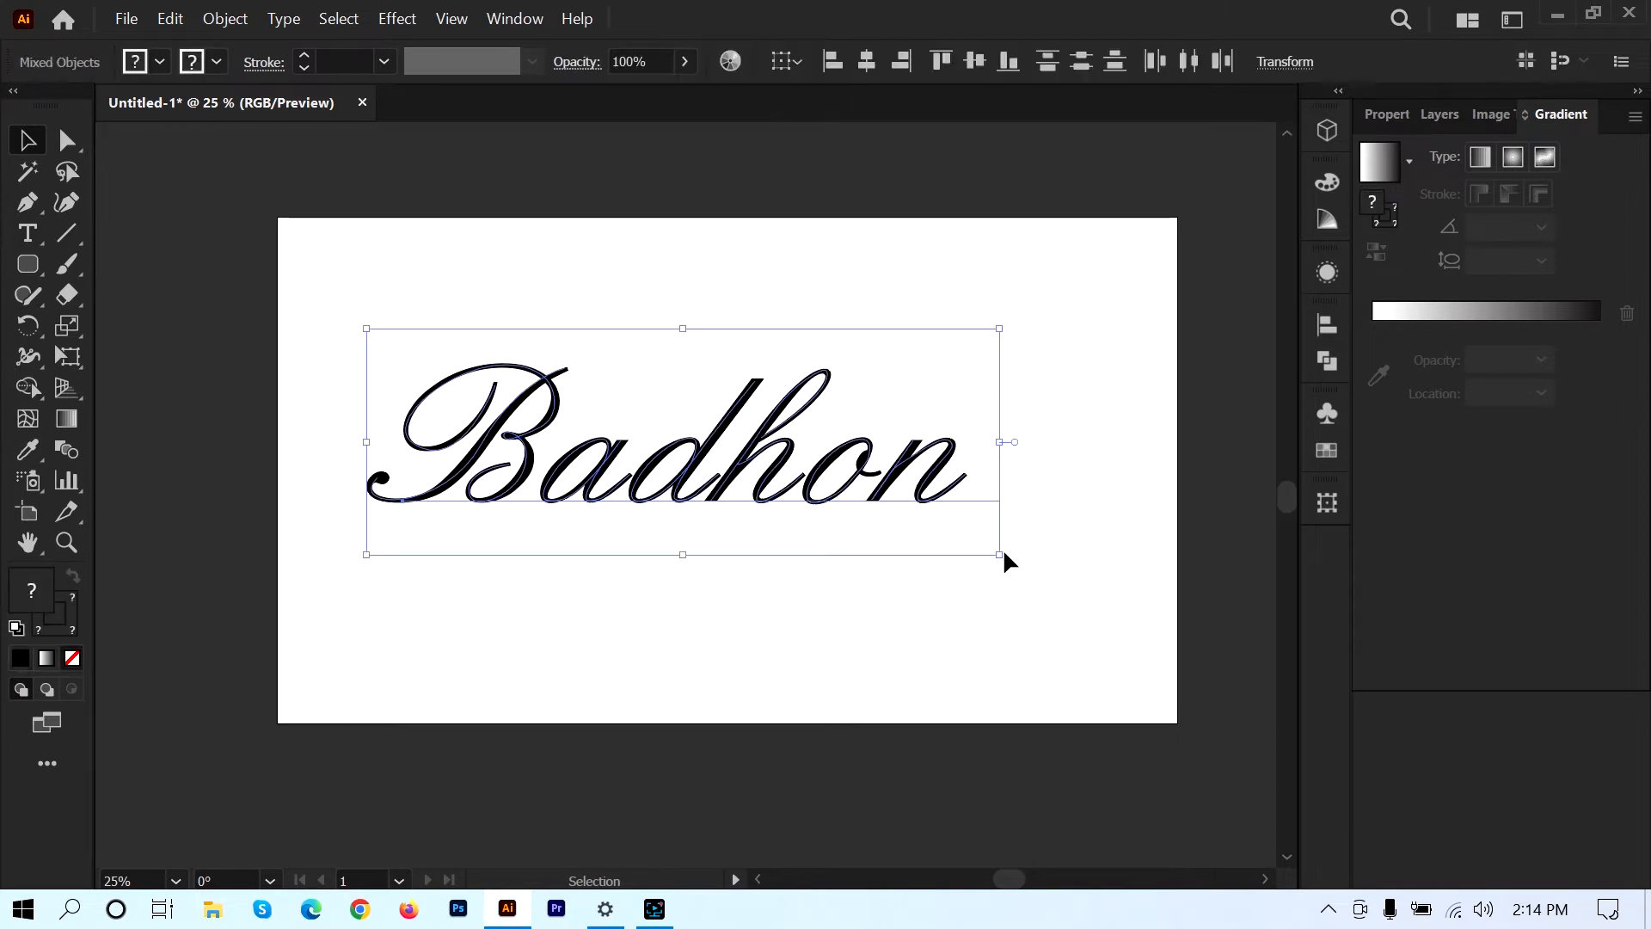
{"action": "left_click", "coordinate": [495, 643]}
{"action": "left_click_drag", "start_coordinate": [303, 270], "coordinate": [966, 582]}
{"action": "left_click", "coordinate": [413, 257]}
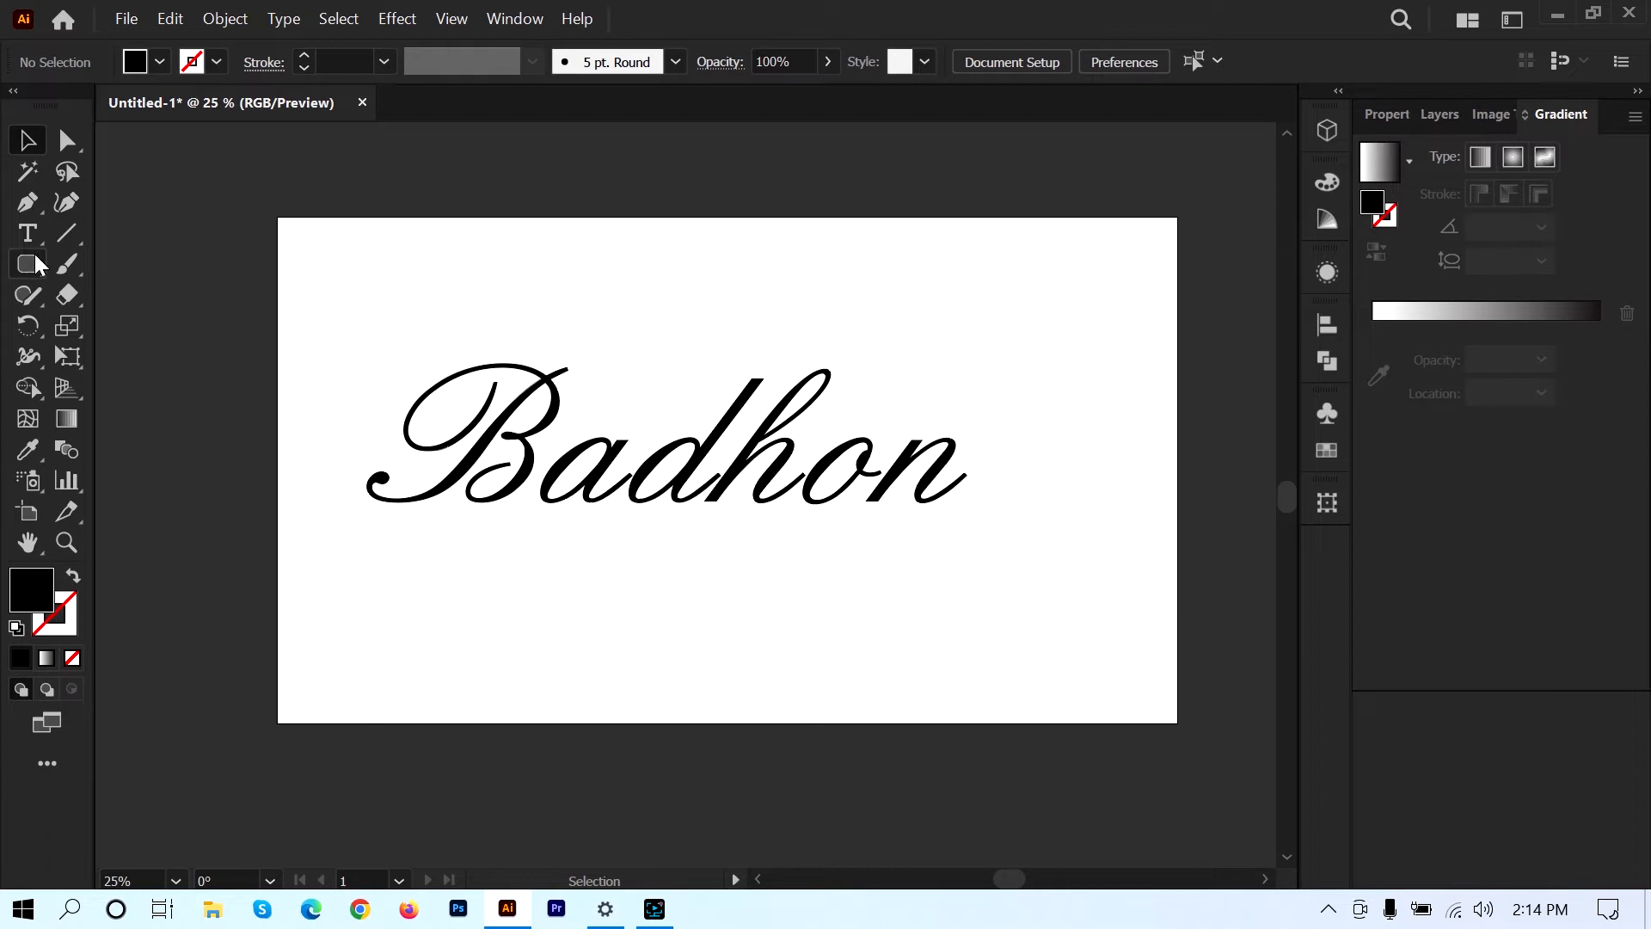
- Draw a small black circle near the artboard's upper-left corner, centred at about X 76 px, Y 71 px
{"action": "left_click_drag", "start_coordinate": [34, 255], "coordinate": [137, 317]}
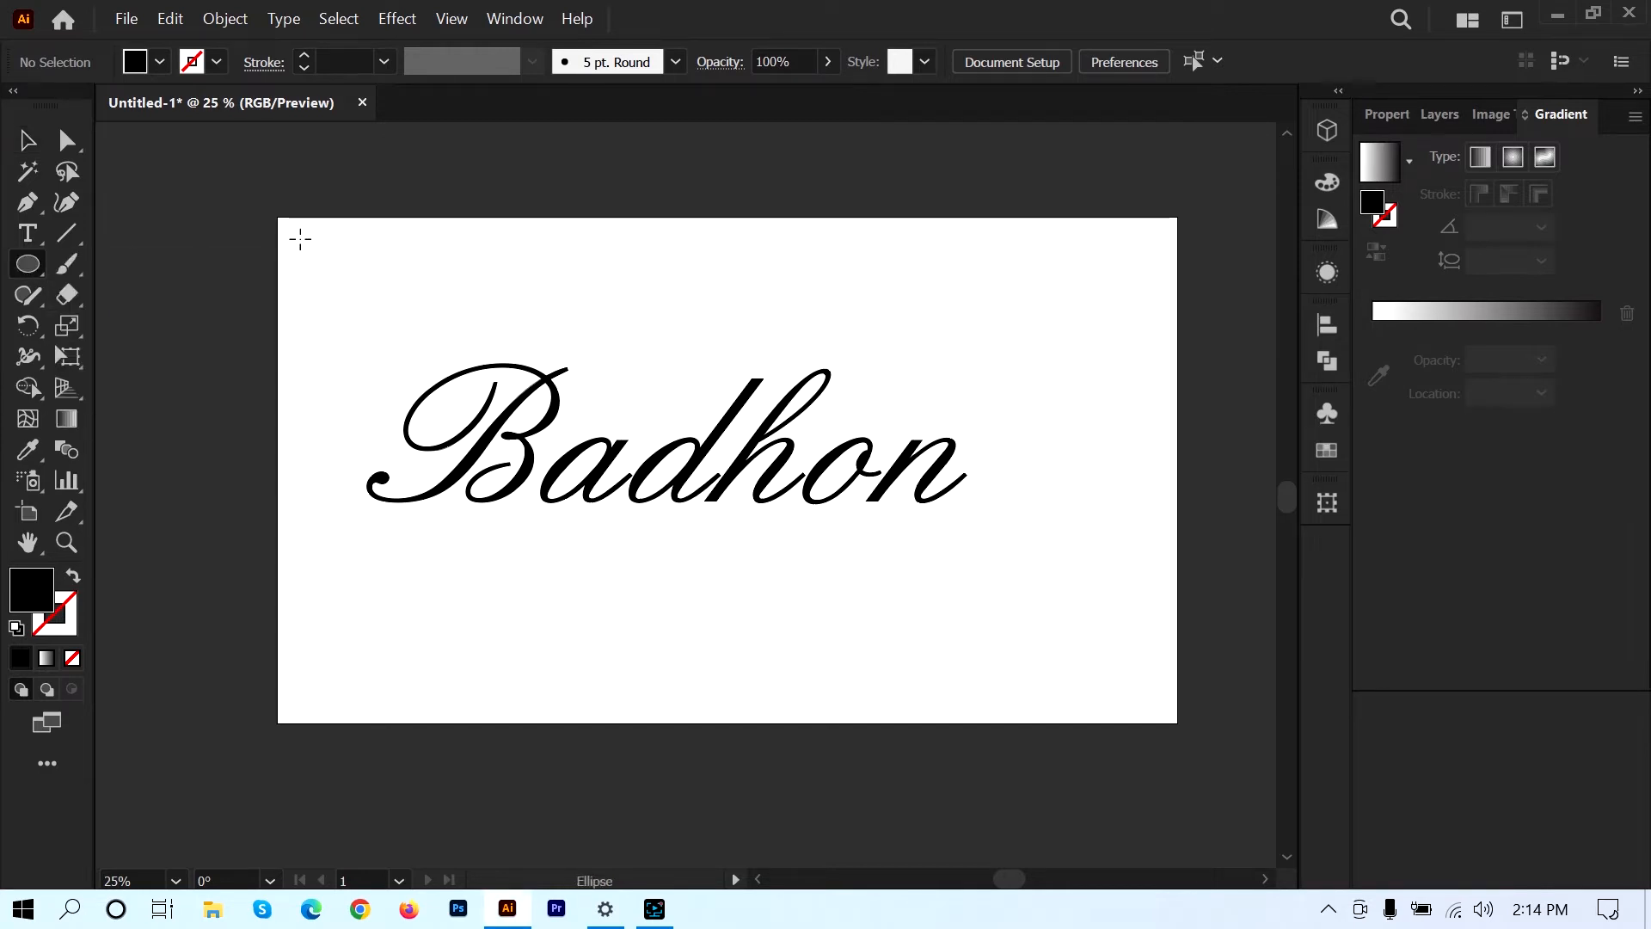
{"action": "left_click_drag", "start_coordinate": [303, 241], "coordinate": [350, 277]}
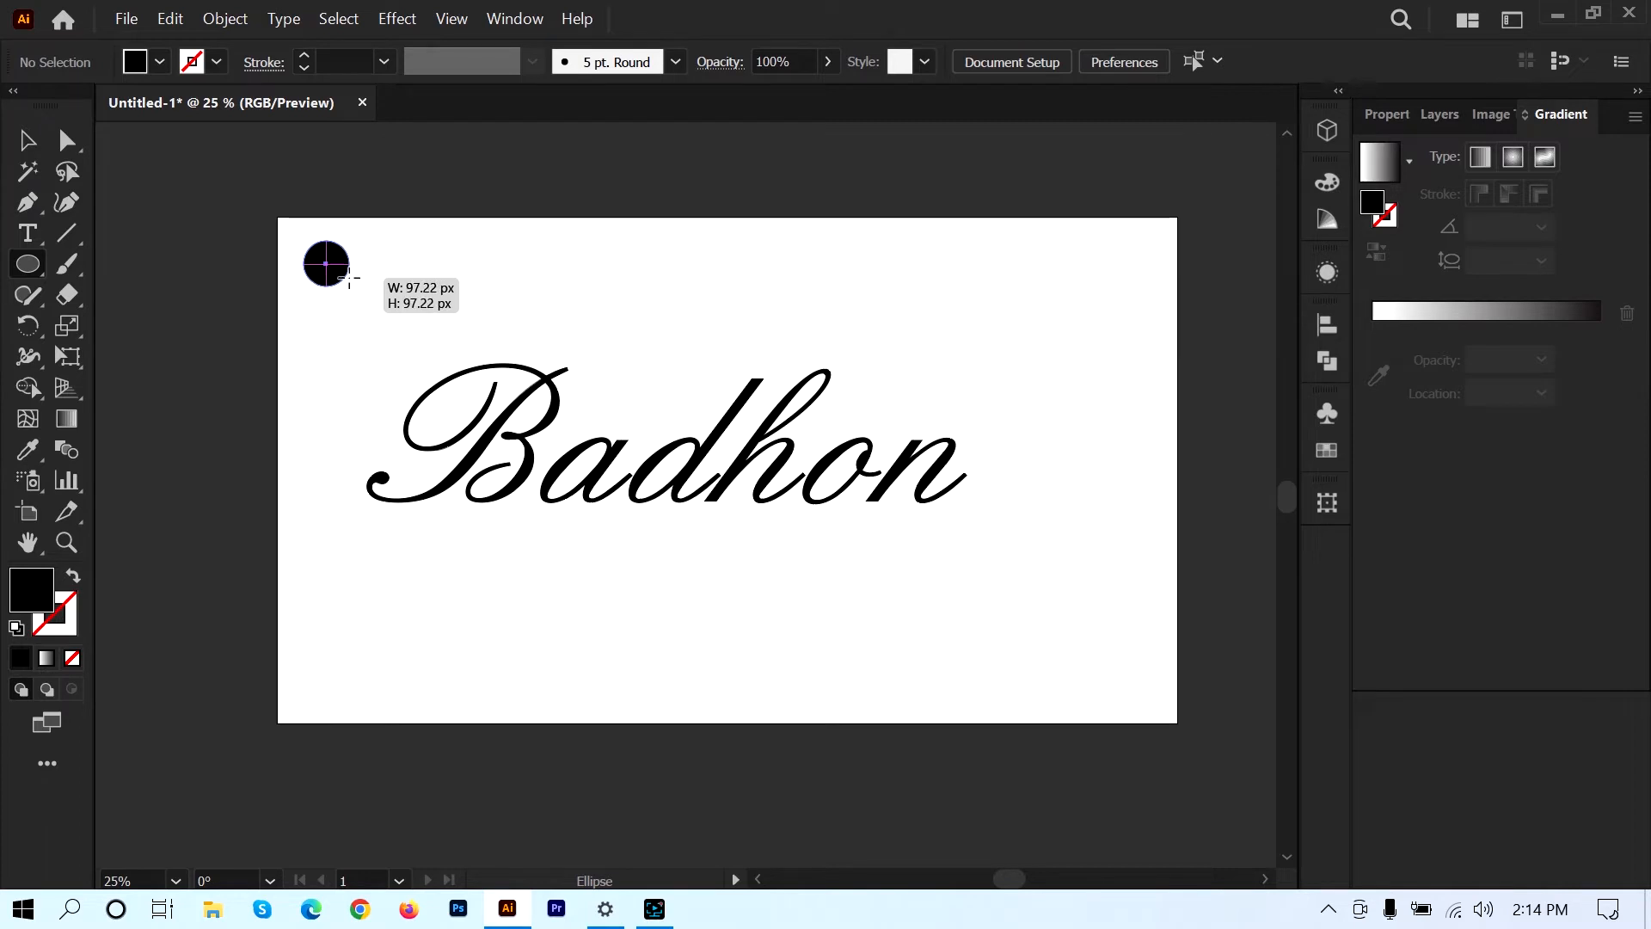
{"action": "left_click_drag", "start_coordinate": [341, 274], "coordinate": [320, 259]}
{"action": "left_click", "coordinate": [27, 140]}
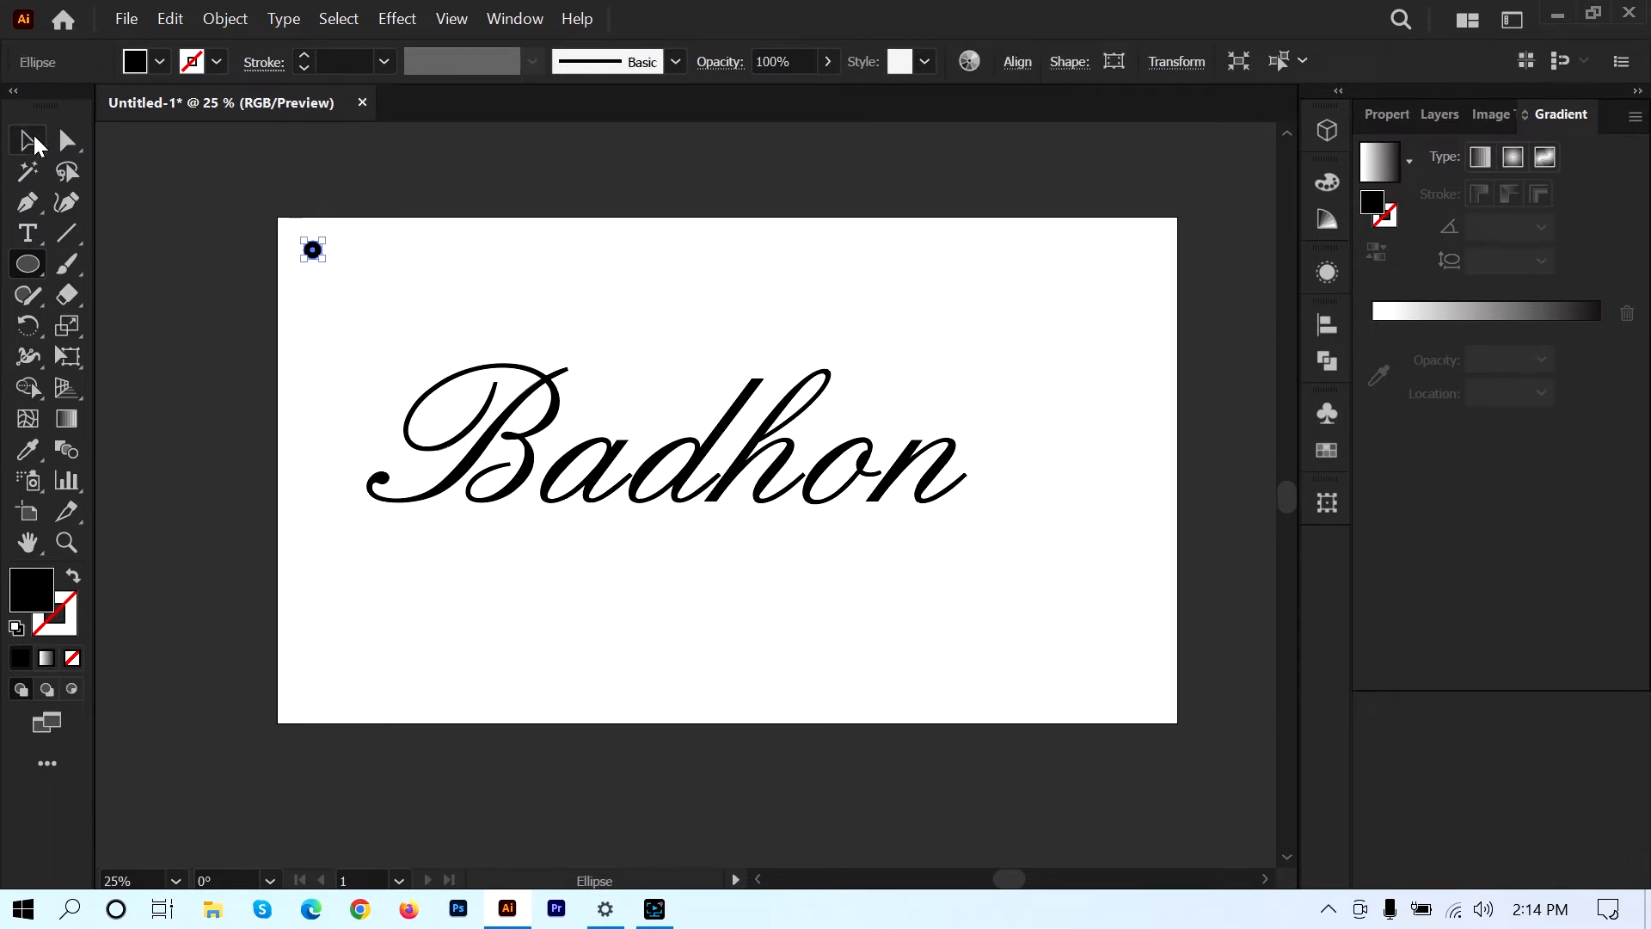
- Duplicate the small circle horizontally to the right, above the capital letter, and deselect it
{"action": "left_click", "coordinate": [288, 323]}
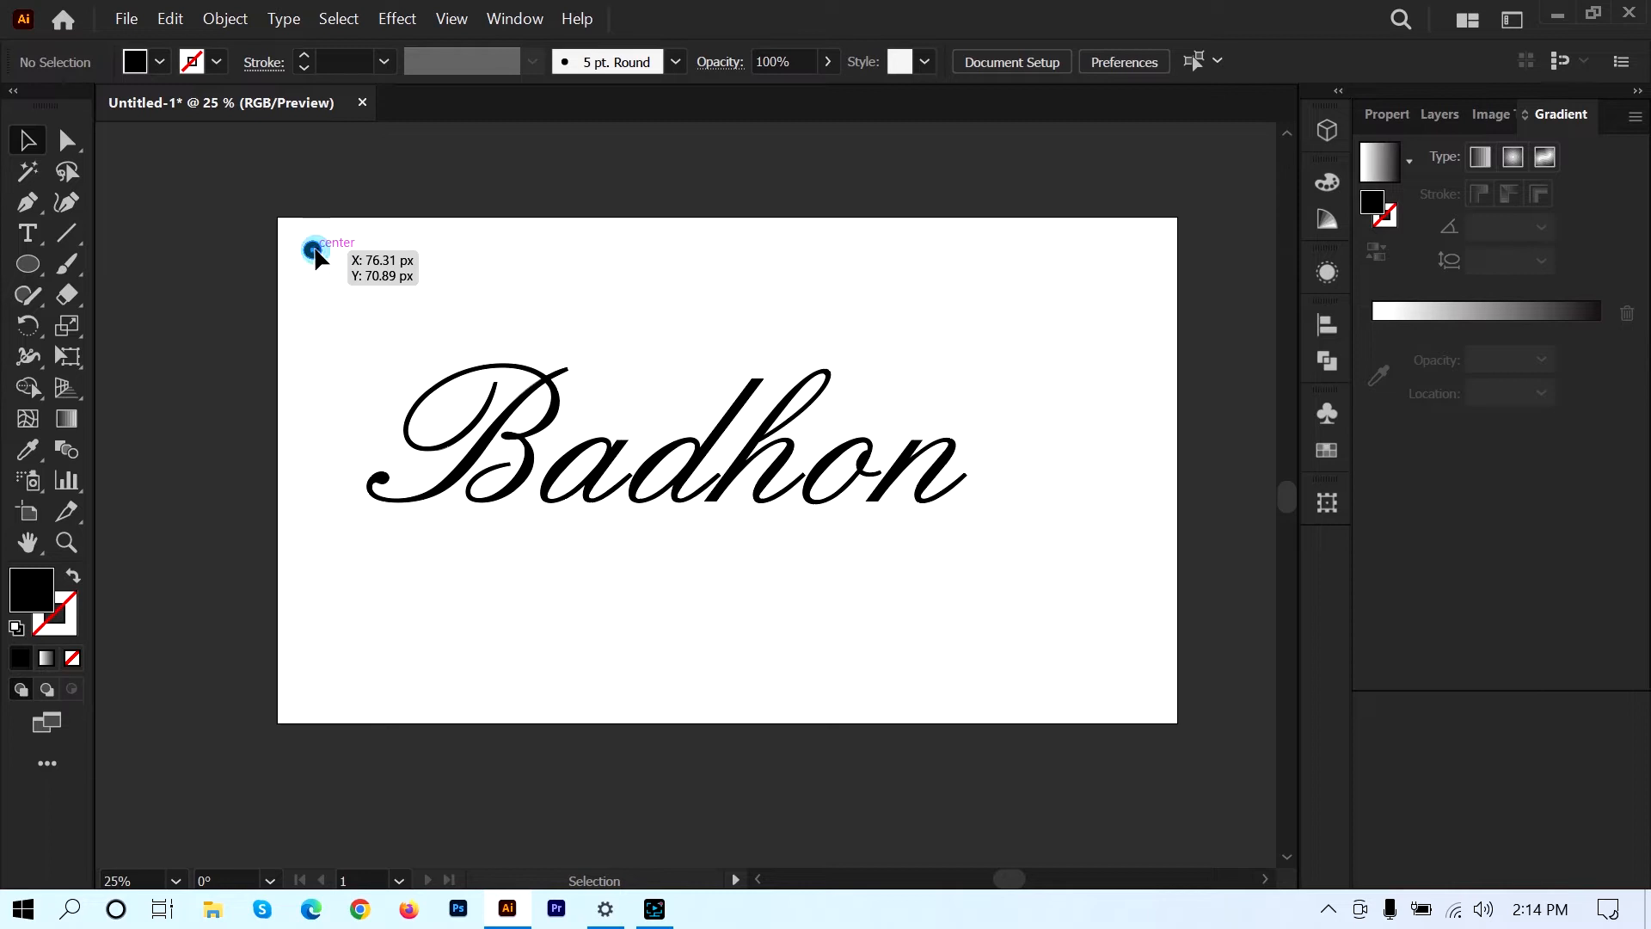
{"action": "left_click_drag", "start_coordinate": [317, 255], "coordinate": [508, 256]}
{"action": "left_click", "coordinate": [421, 301]}
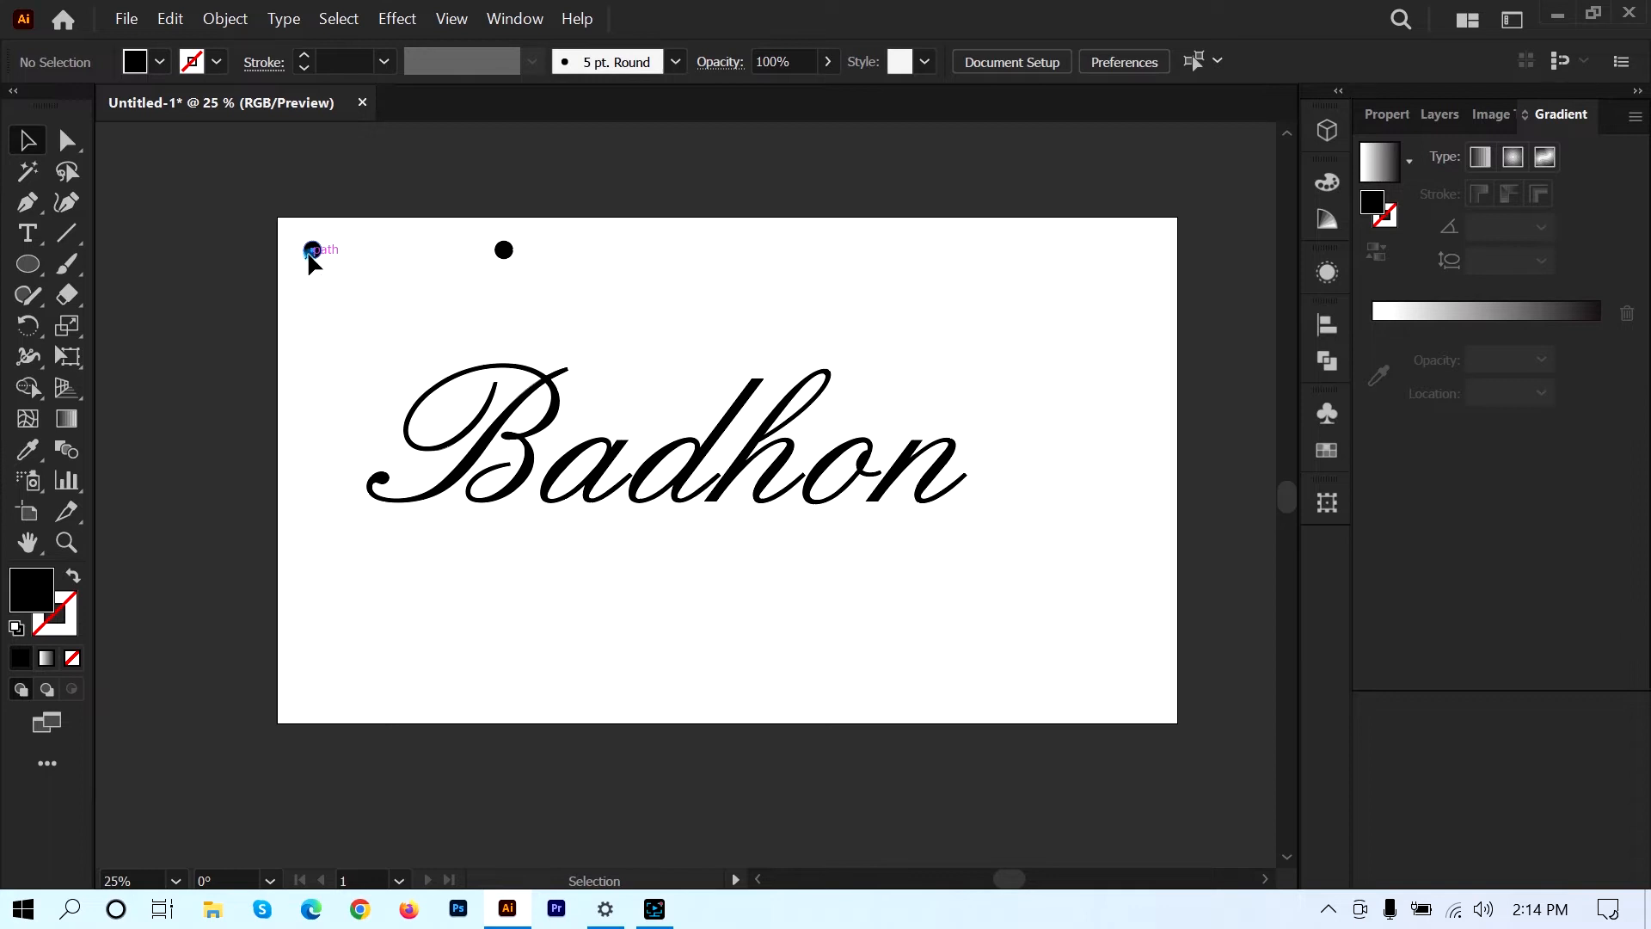
- Fill the original circle near the artboard's corner with cyan, #00CDD0
{"action": "left_click", "coordinate": [311, 251]}
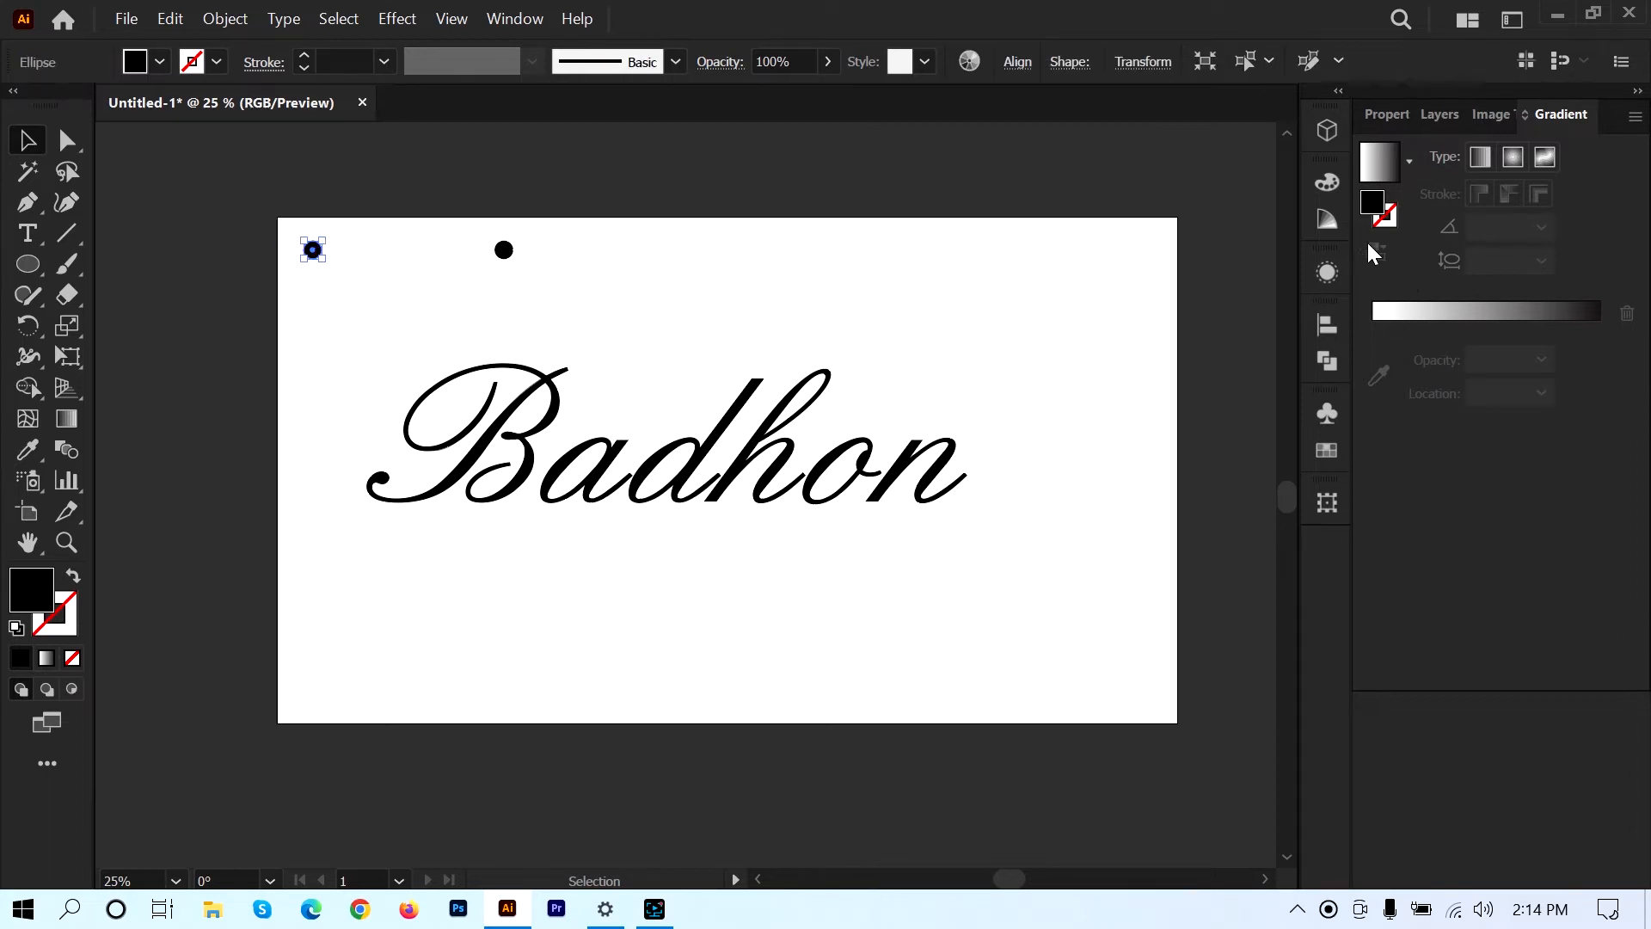
{"action": "left_click", "coordinate": [1325, 181]}
{"action": "left_click", "coordinate": [1315, 181]}
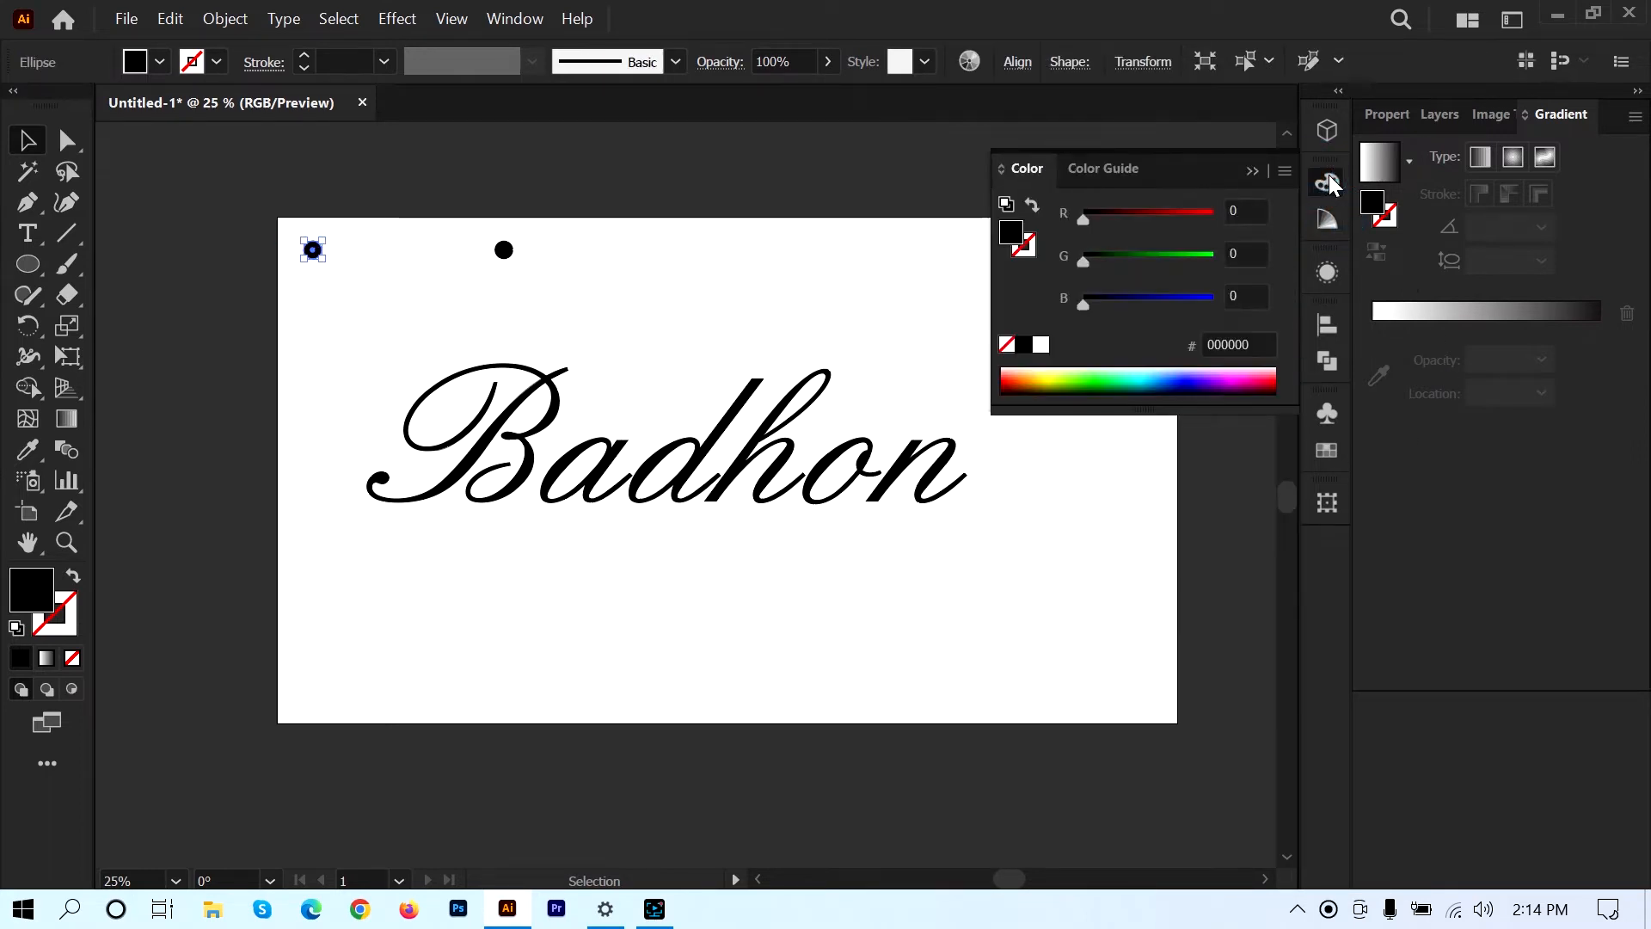
{"action": "left_click", "coordinate": [1132, 383]}
{"action": "mouse_move", "coordinate": [1134, 381]}
{"action": "left_mouse_down"}
{"action": "mouse_move", "coordinate": [1158, 379]}
{"action": "mouse_move", "coordinate": [1139, 381]}
{"action": "left_mouse_up"}
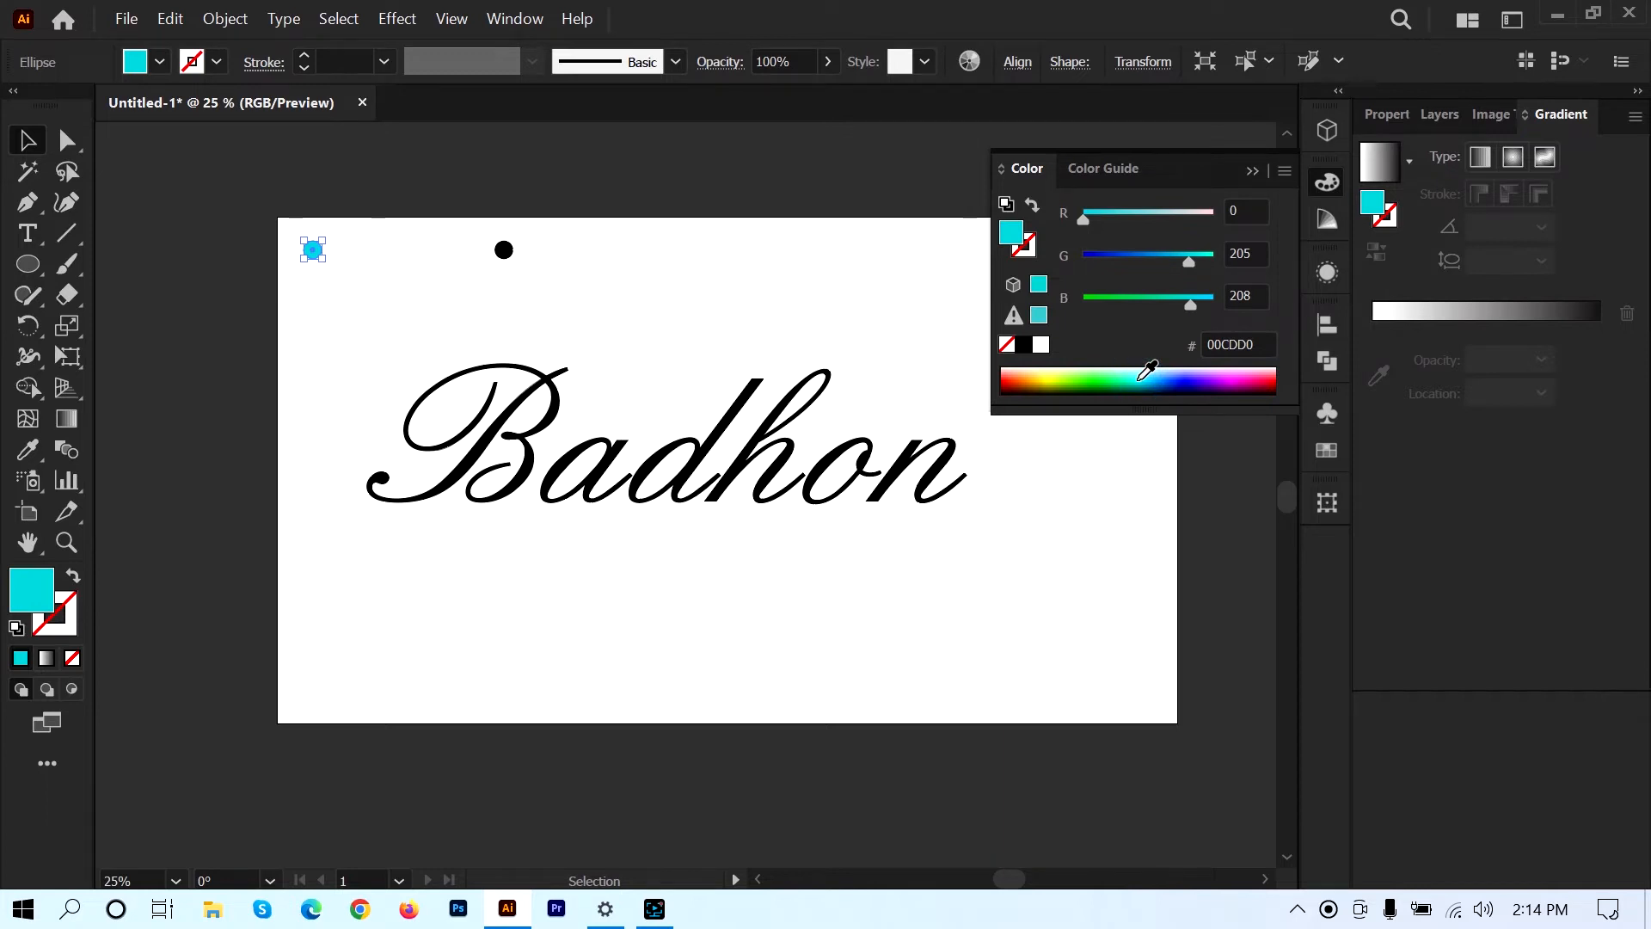
- Fill the black circle above the capital letter with blue, #2E51FF, and deselect it
{"action": "left_click", "coordinate": [1251, 171]}
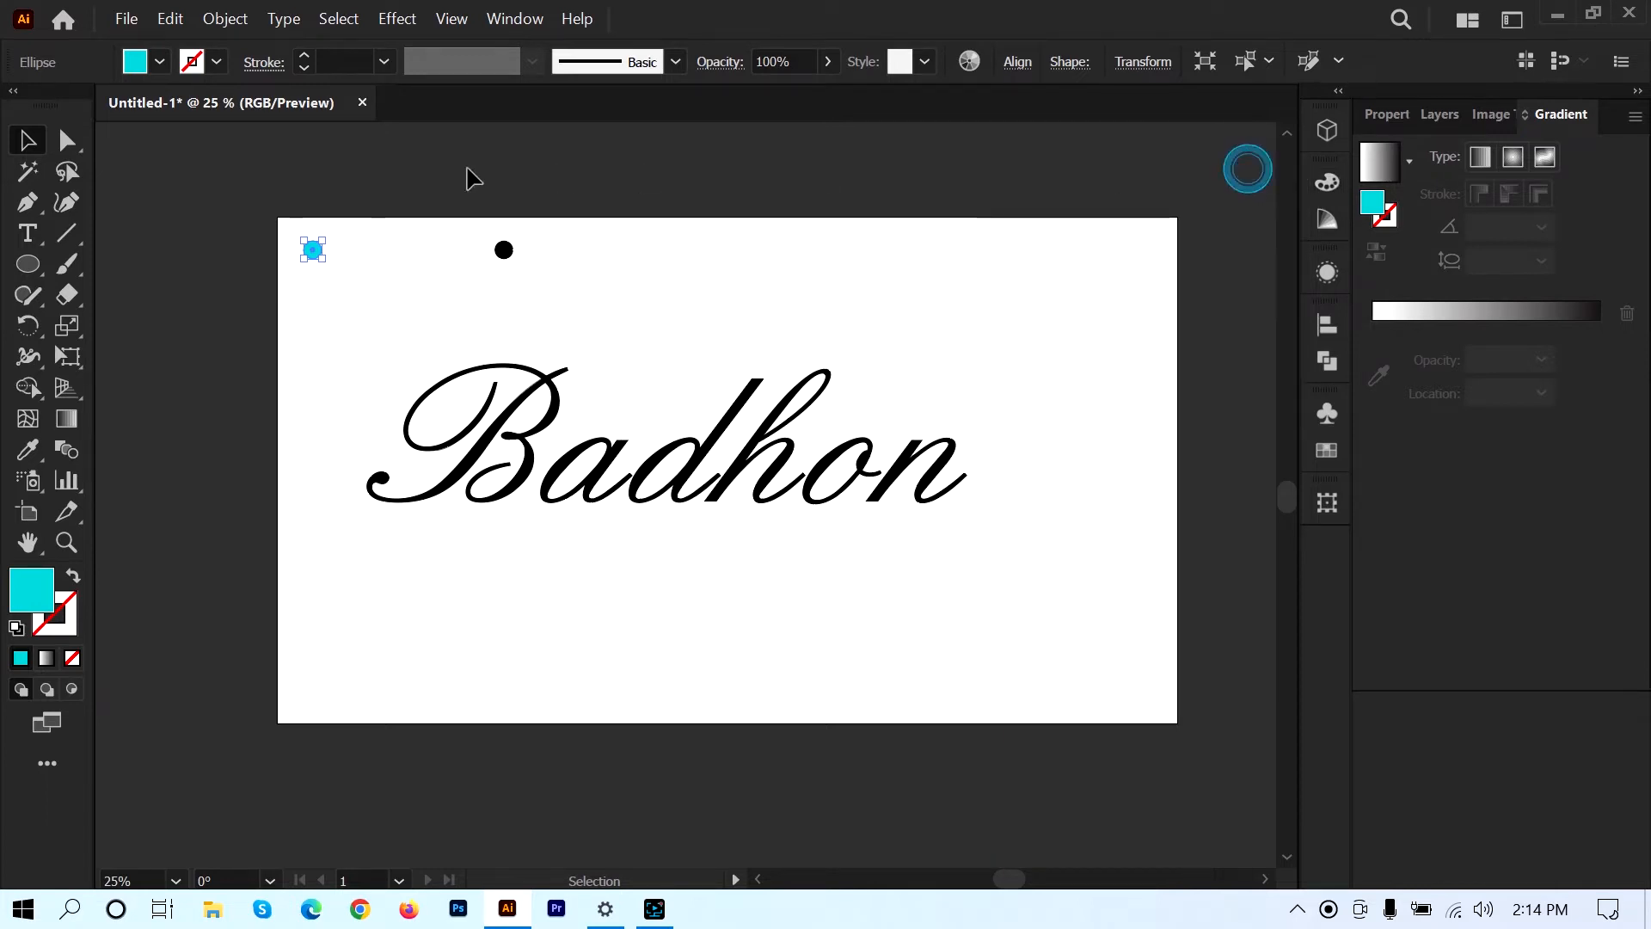
{"action": "left_click", "coordinate": [443, 331]}
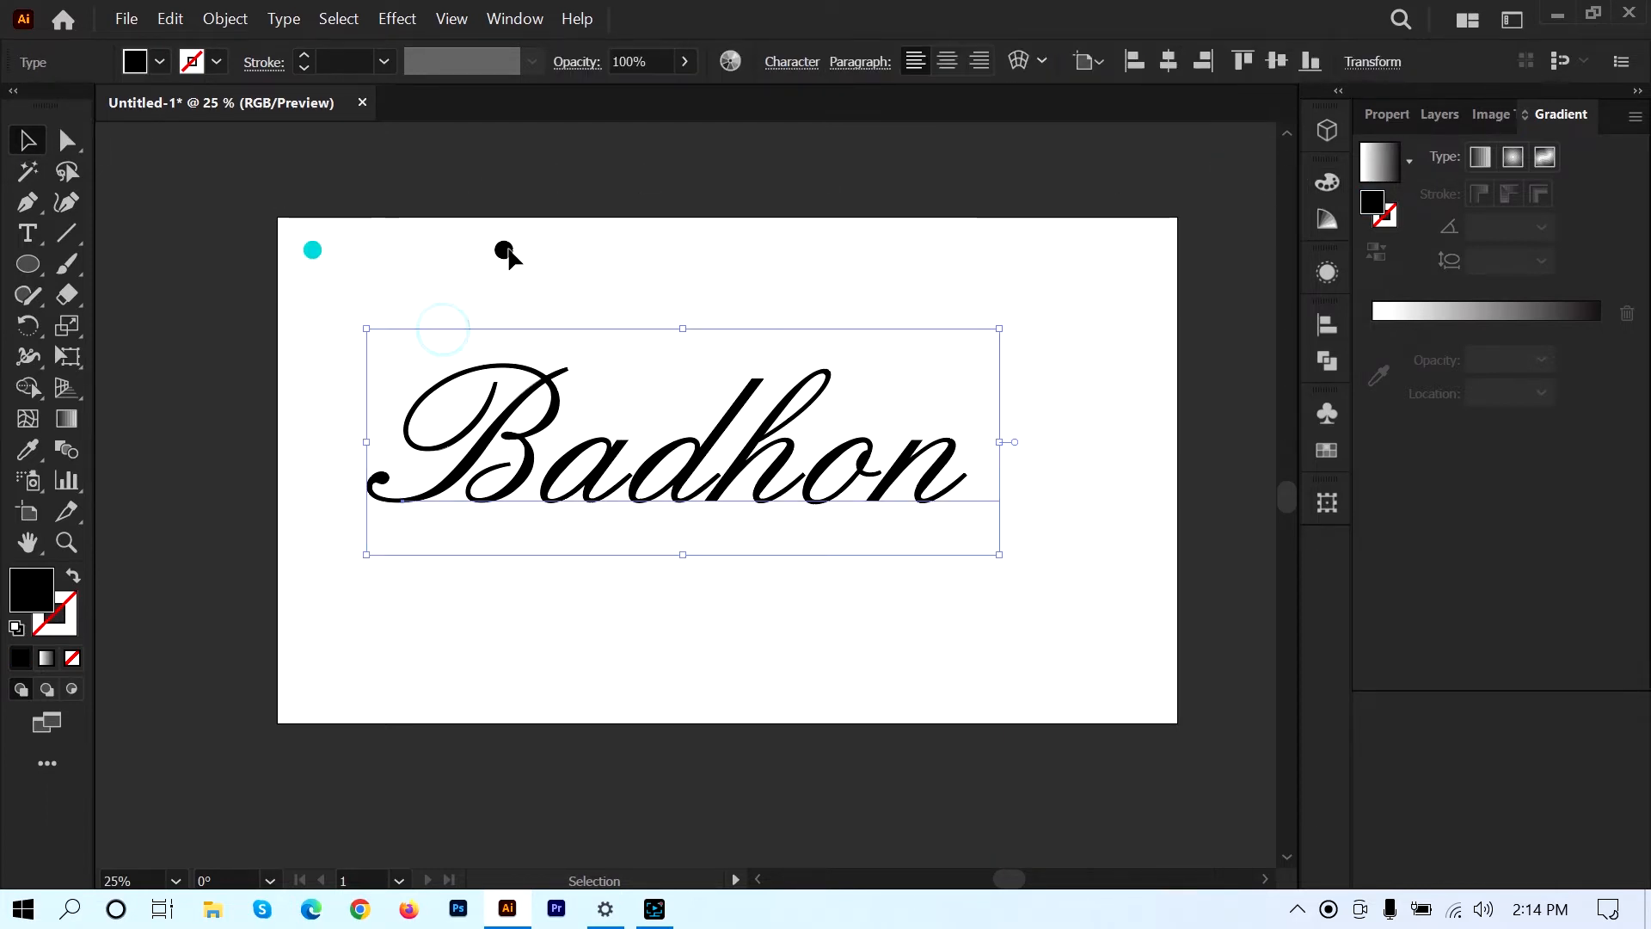
{"action": "left_click", "coordinate": [504, 249]}
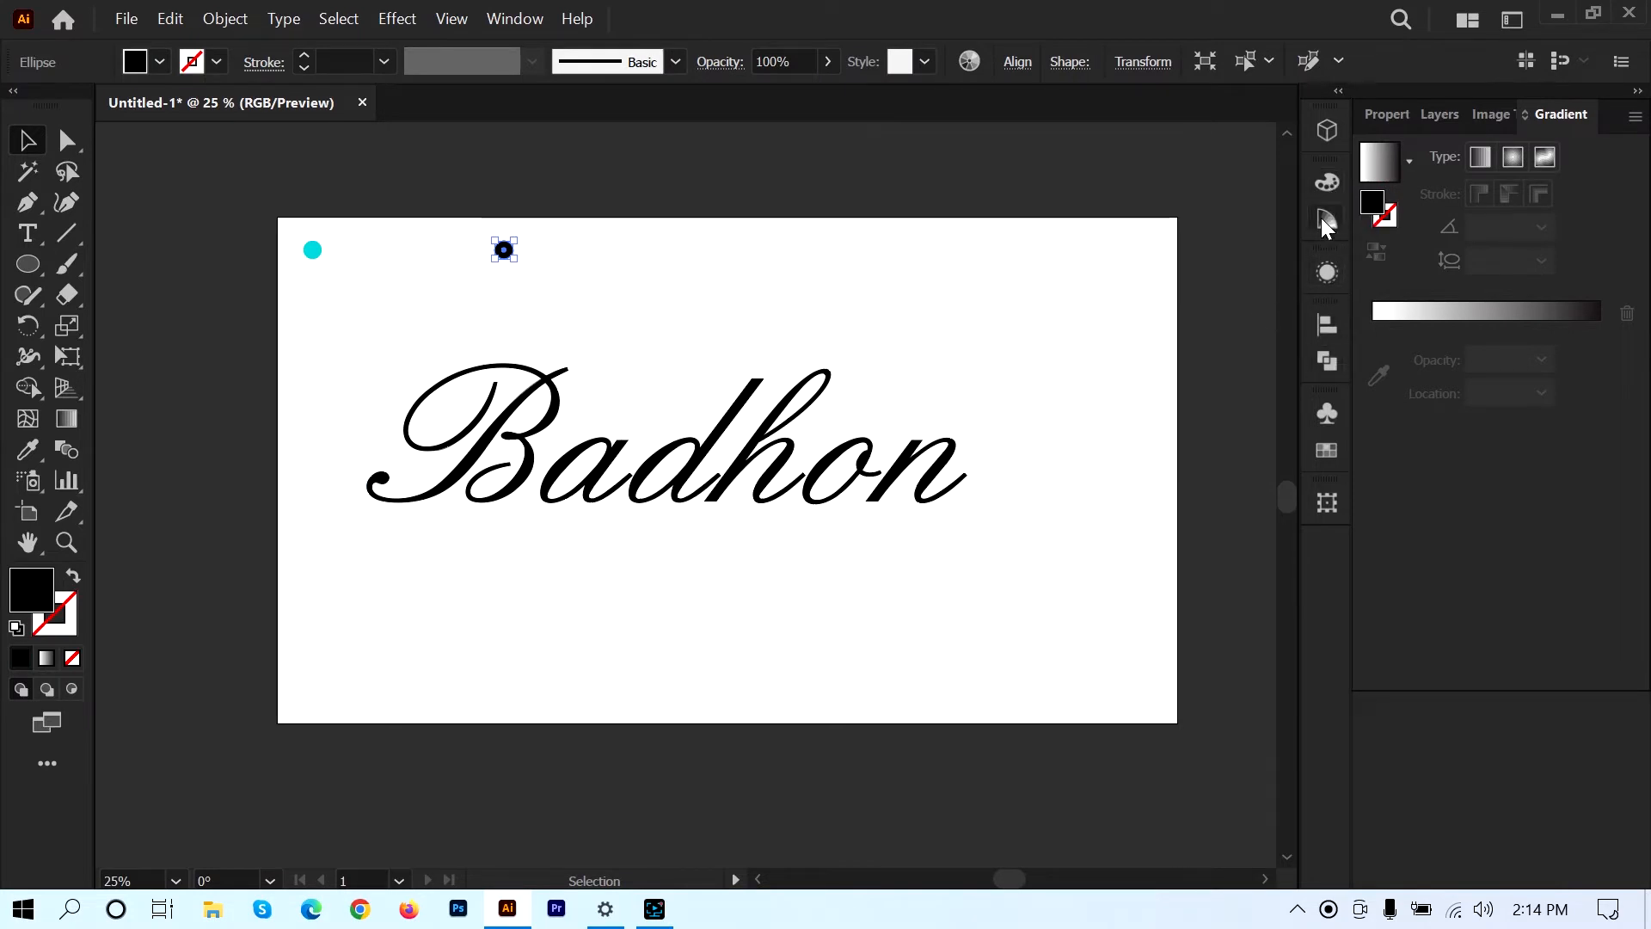
{"action": "left_click", "coordinate": [1327, 183]}
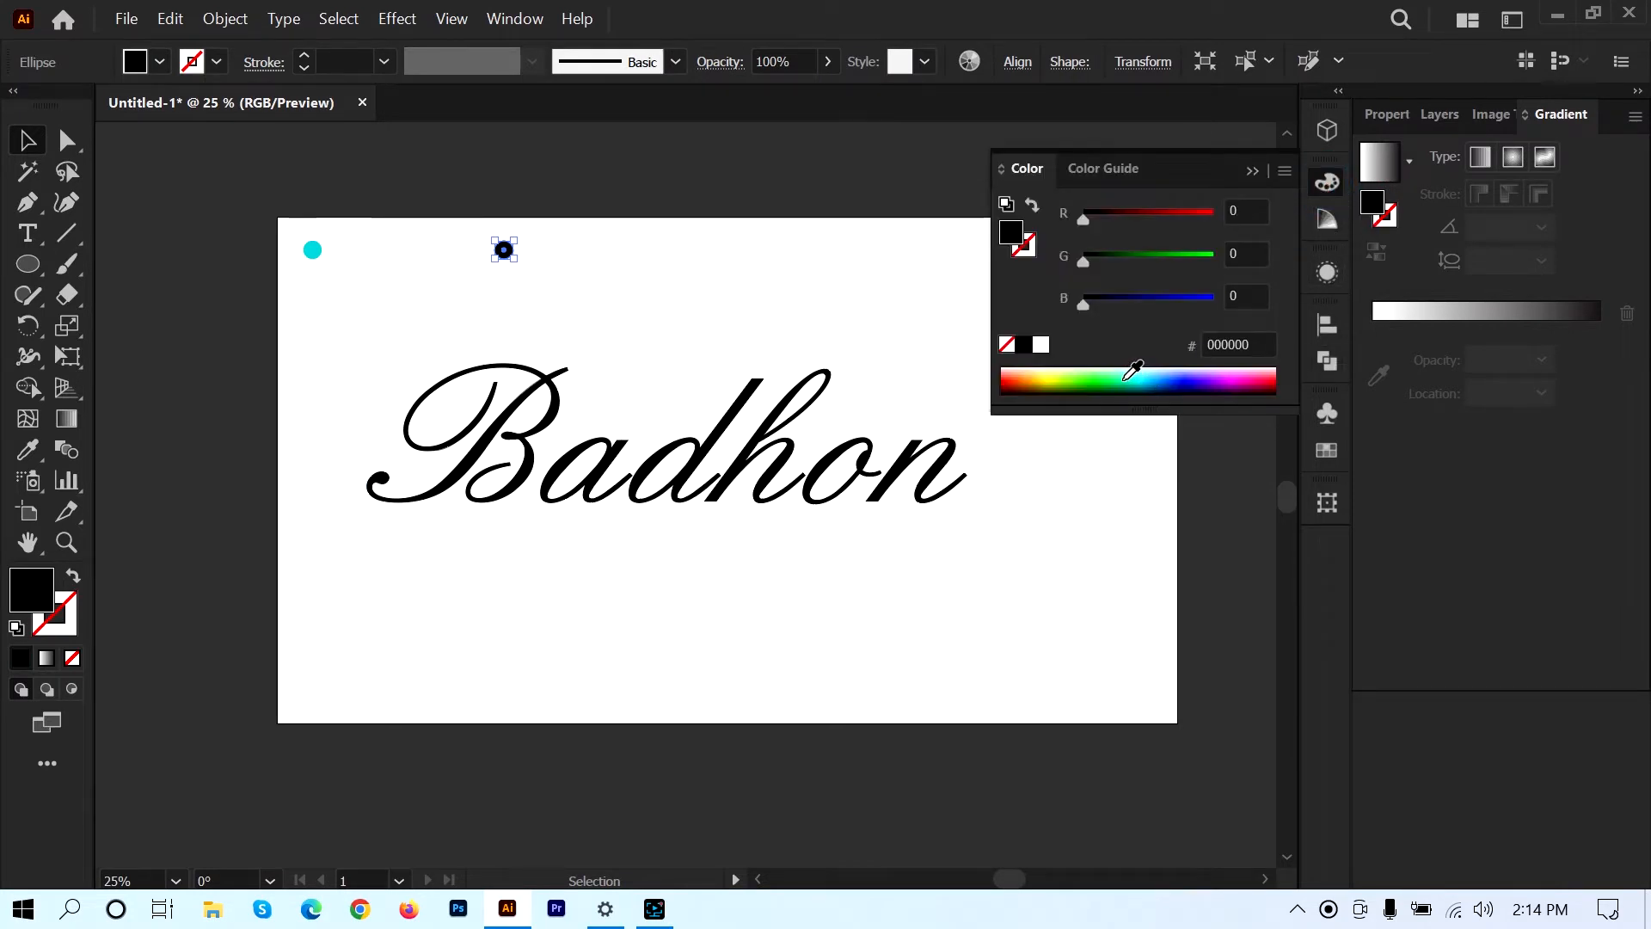
{"action": "left_click", "coordinate": [1177, 374]}
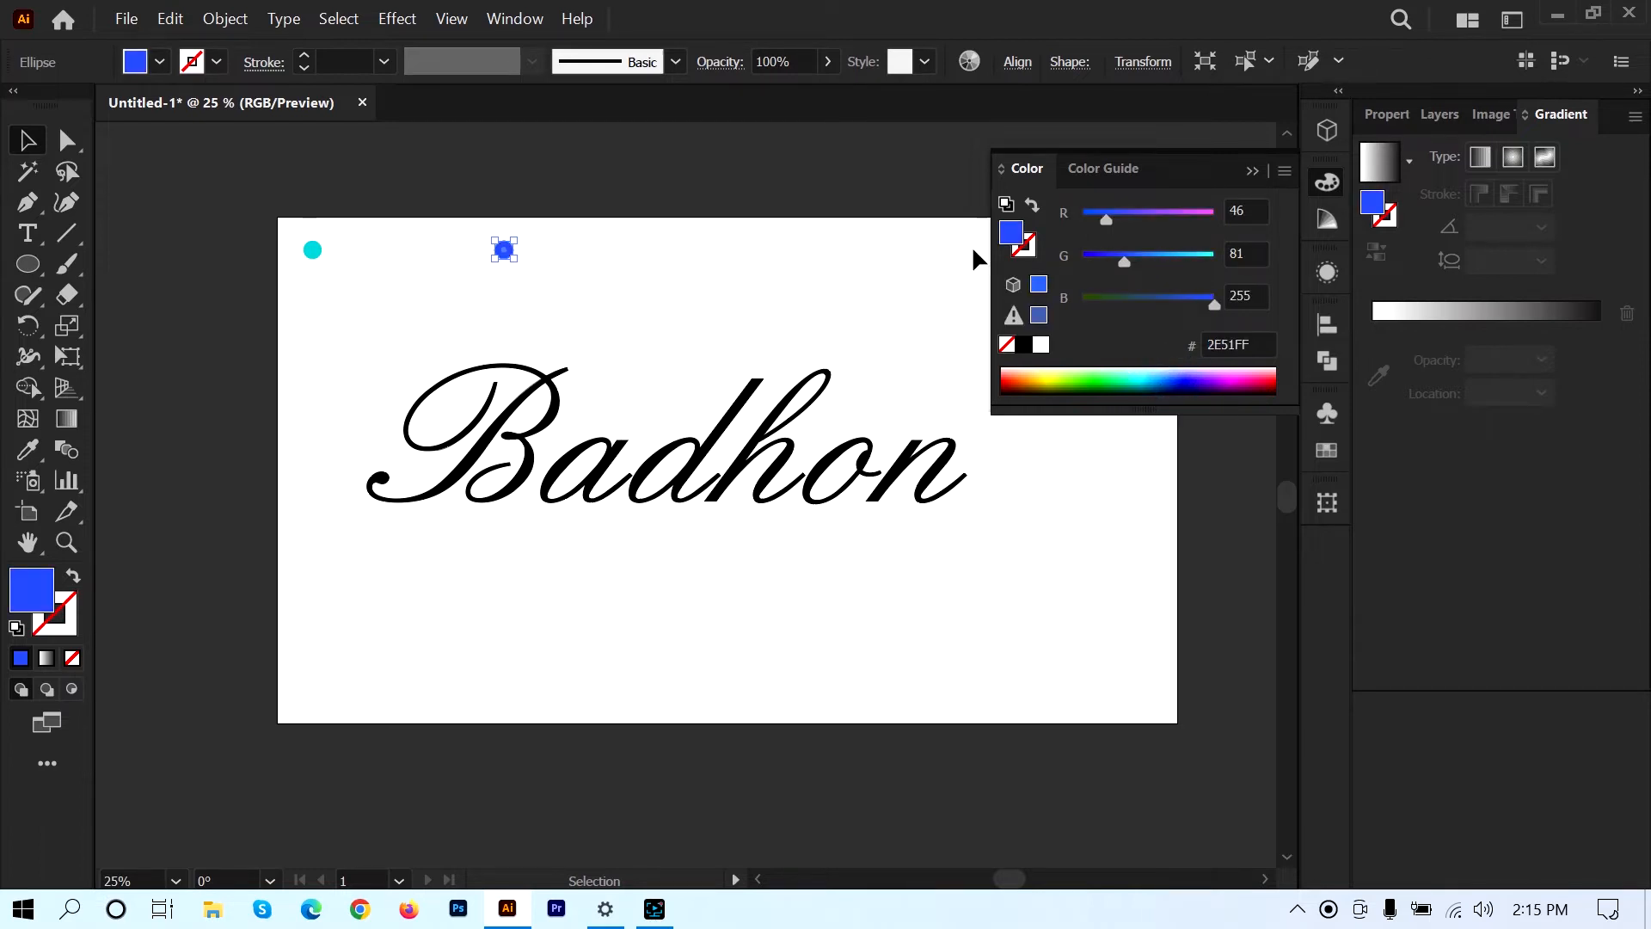
{"action": "left_click", "coordinate": [1252, 170]}
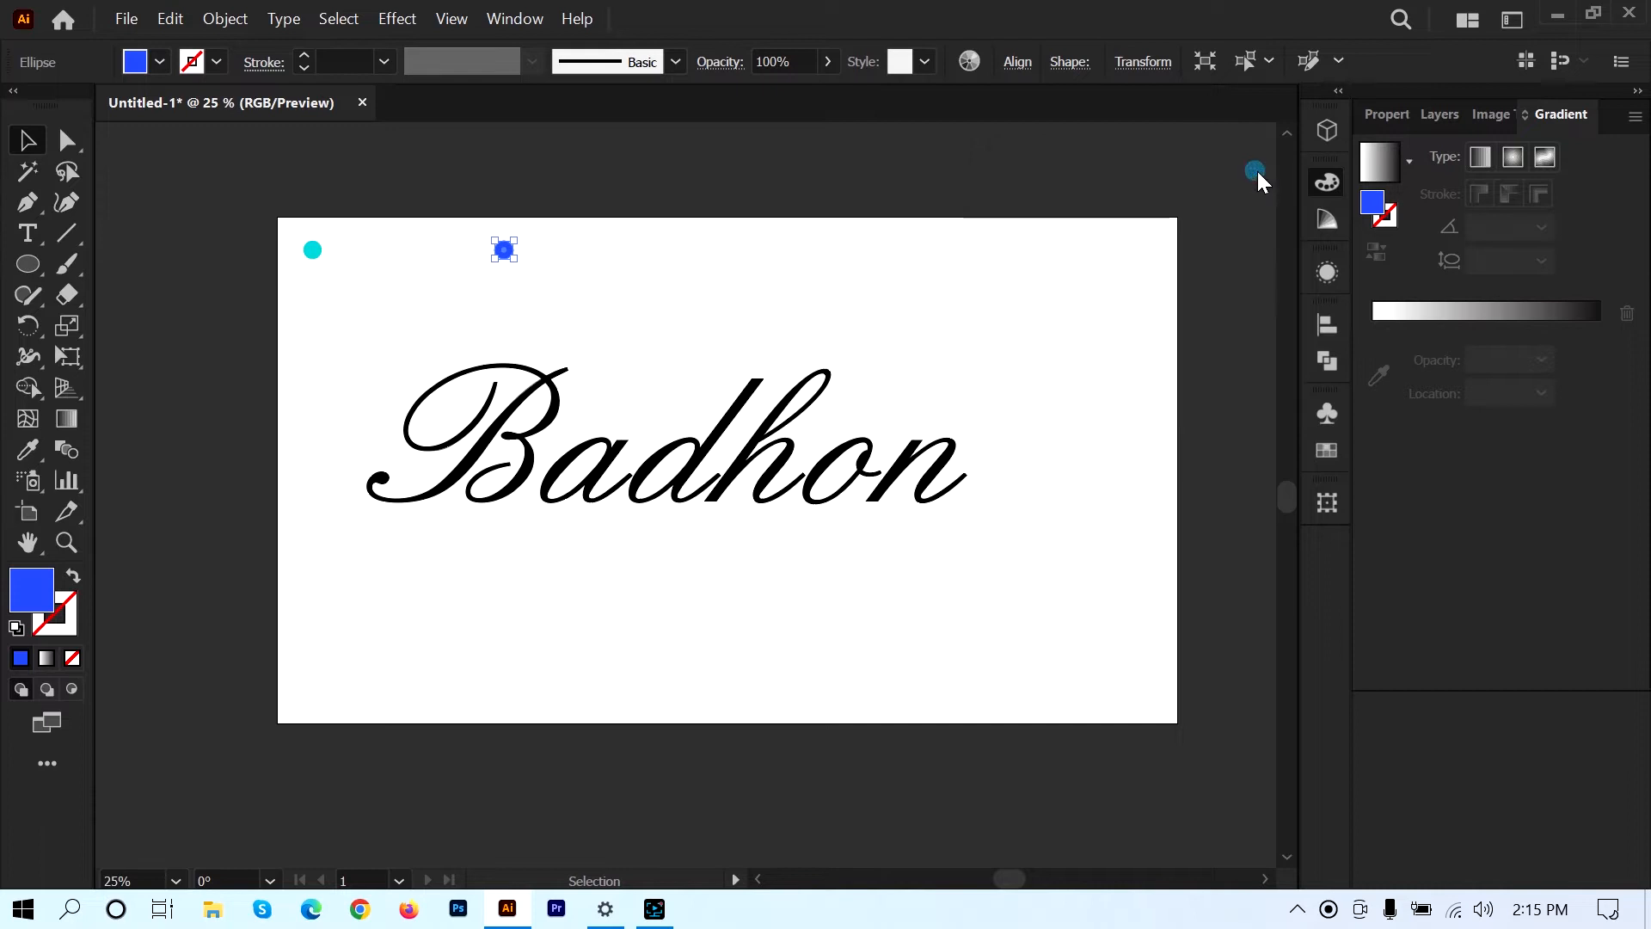
{"action": "left_click", "coordinate": [26, 140]}
{"action": "left_click", "coordinate": [313, 325]}
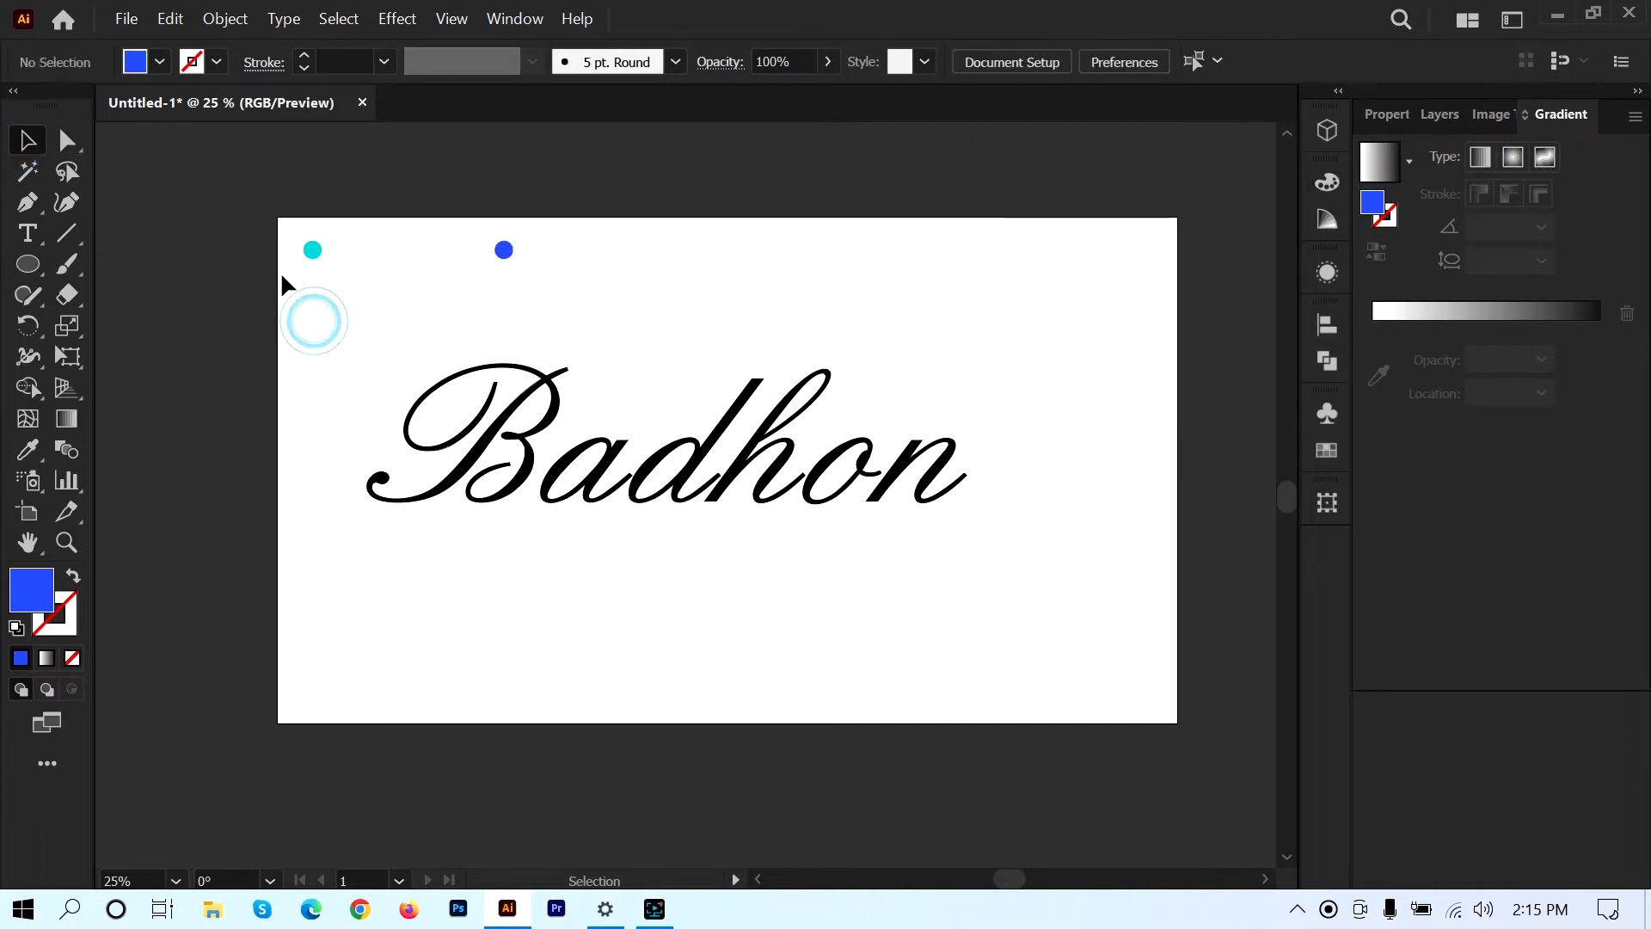
- Shift the cyan and blue circles slightly to the right, keeping them level with each other, and deselect them
{"action": "left_click_drag", "start_coordinate": [286, 275], "coordinate": [536, 271]}
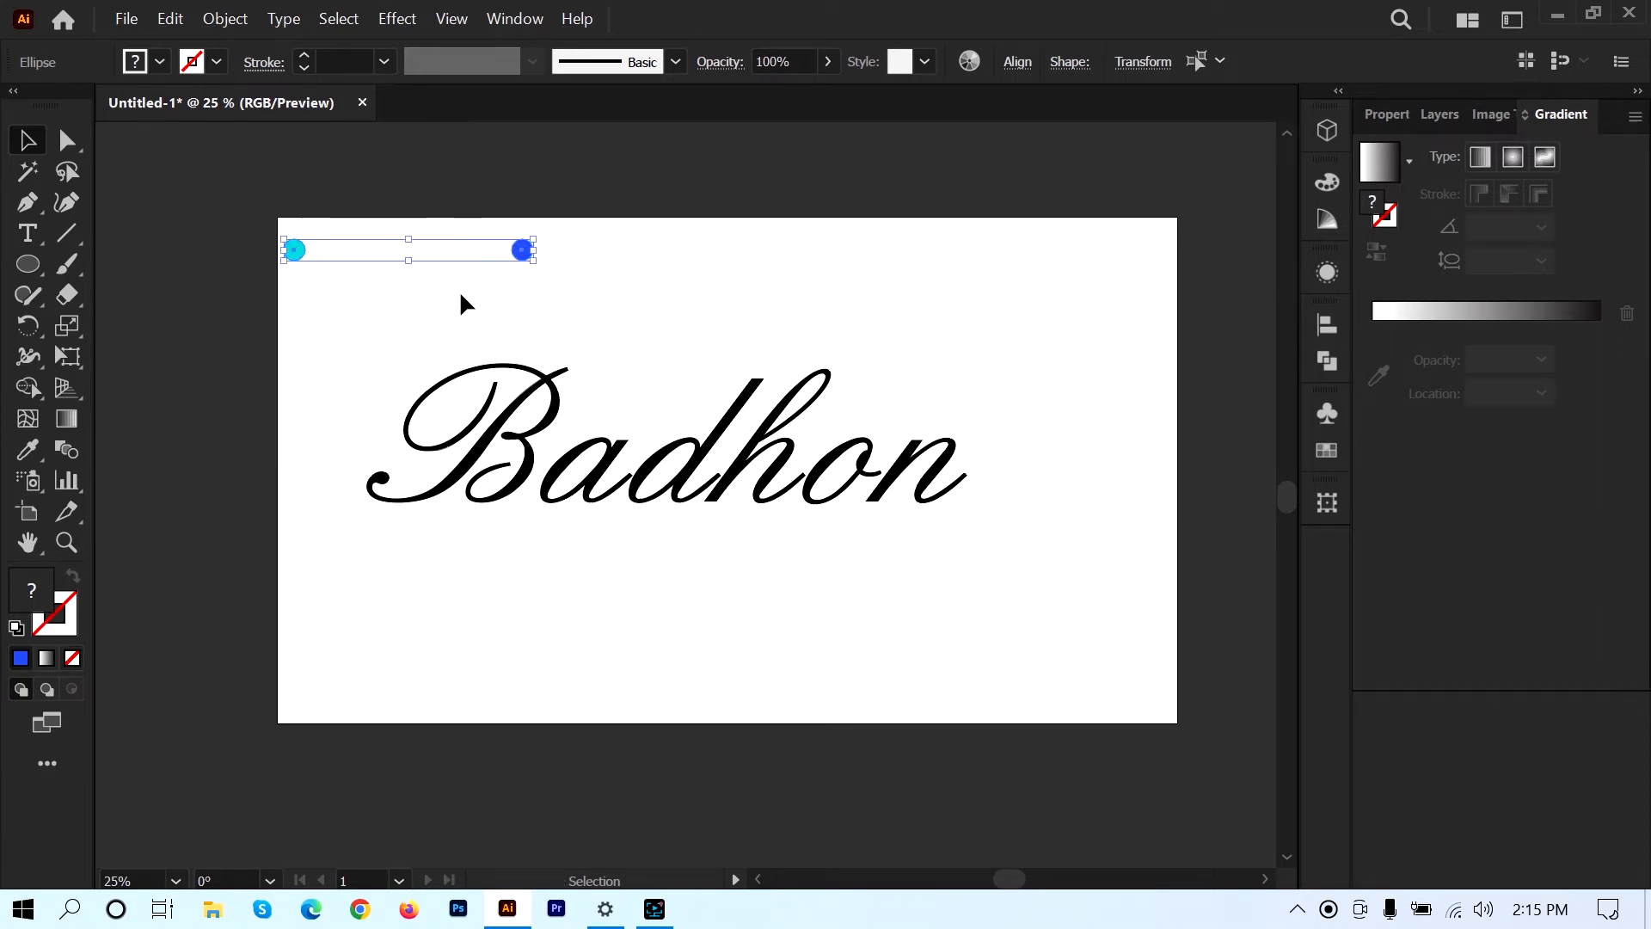
{"action": "left_click", "coordinate": [449, 295]}
{"action": "left_click_drag", "start_coordinate": [291, 256], "coordinate": [337, 256]}
{"action": "left_click", "coordinate": [899, 273]}
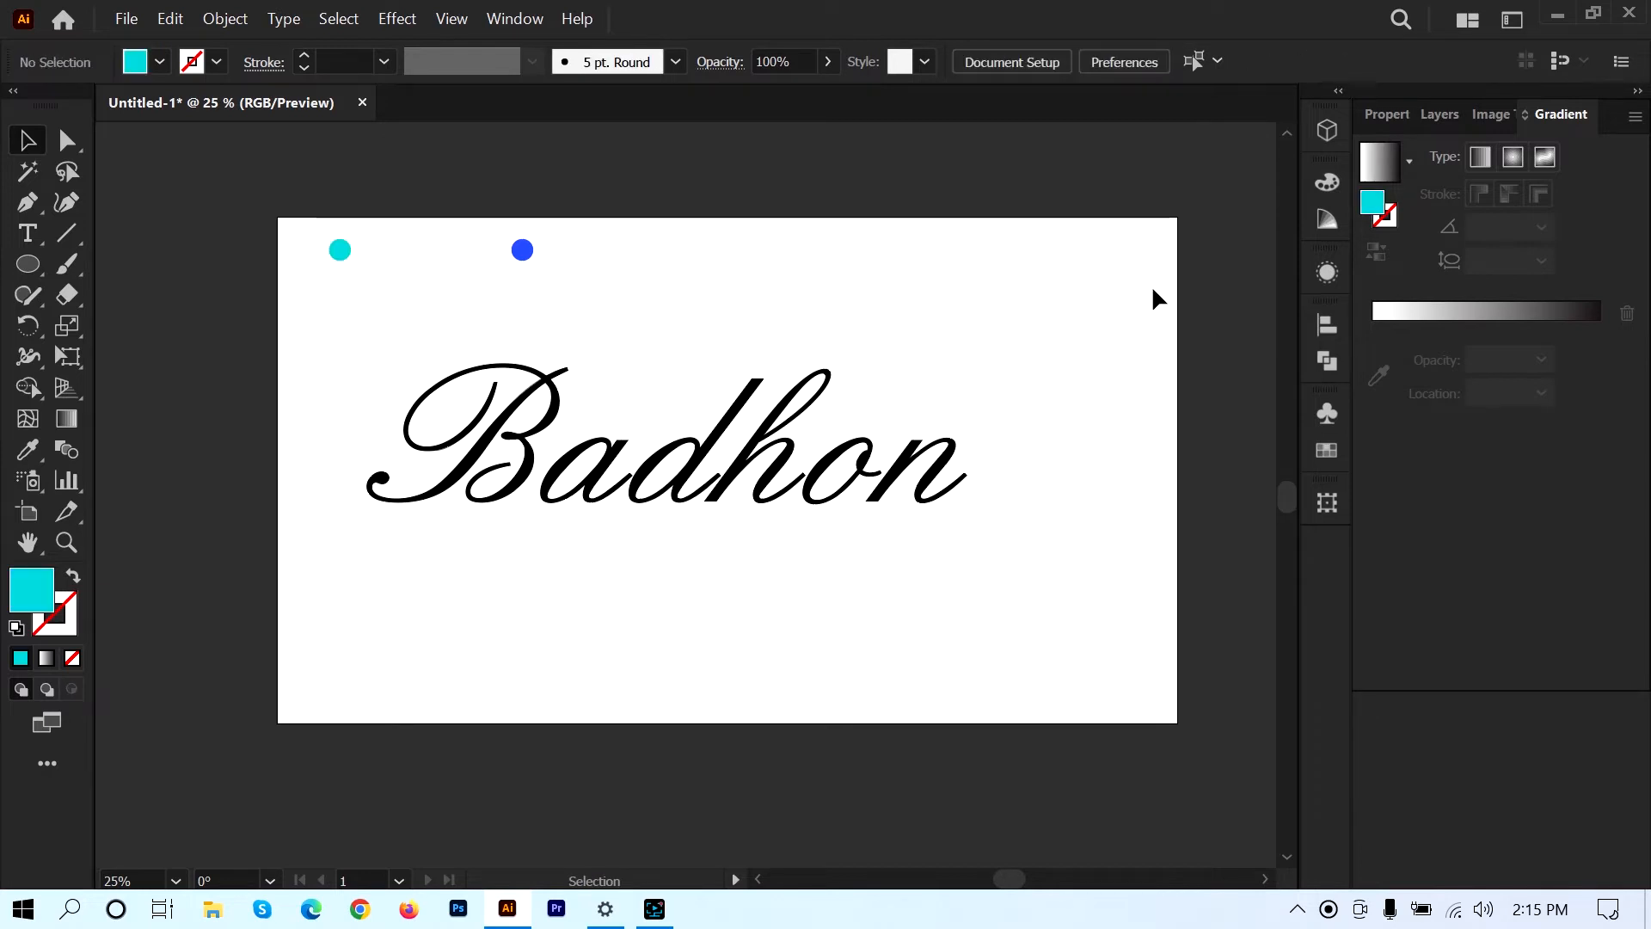
- Save the cyan circle's fill as a global process colour swatch, R=0 G=205 B=208
{"action": "left_click", "coordinate": [1327, 443]}
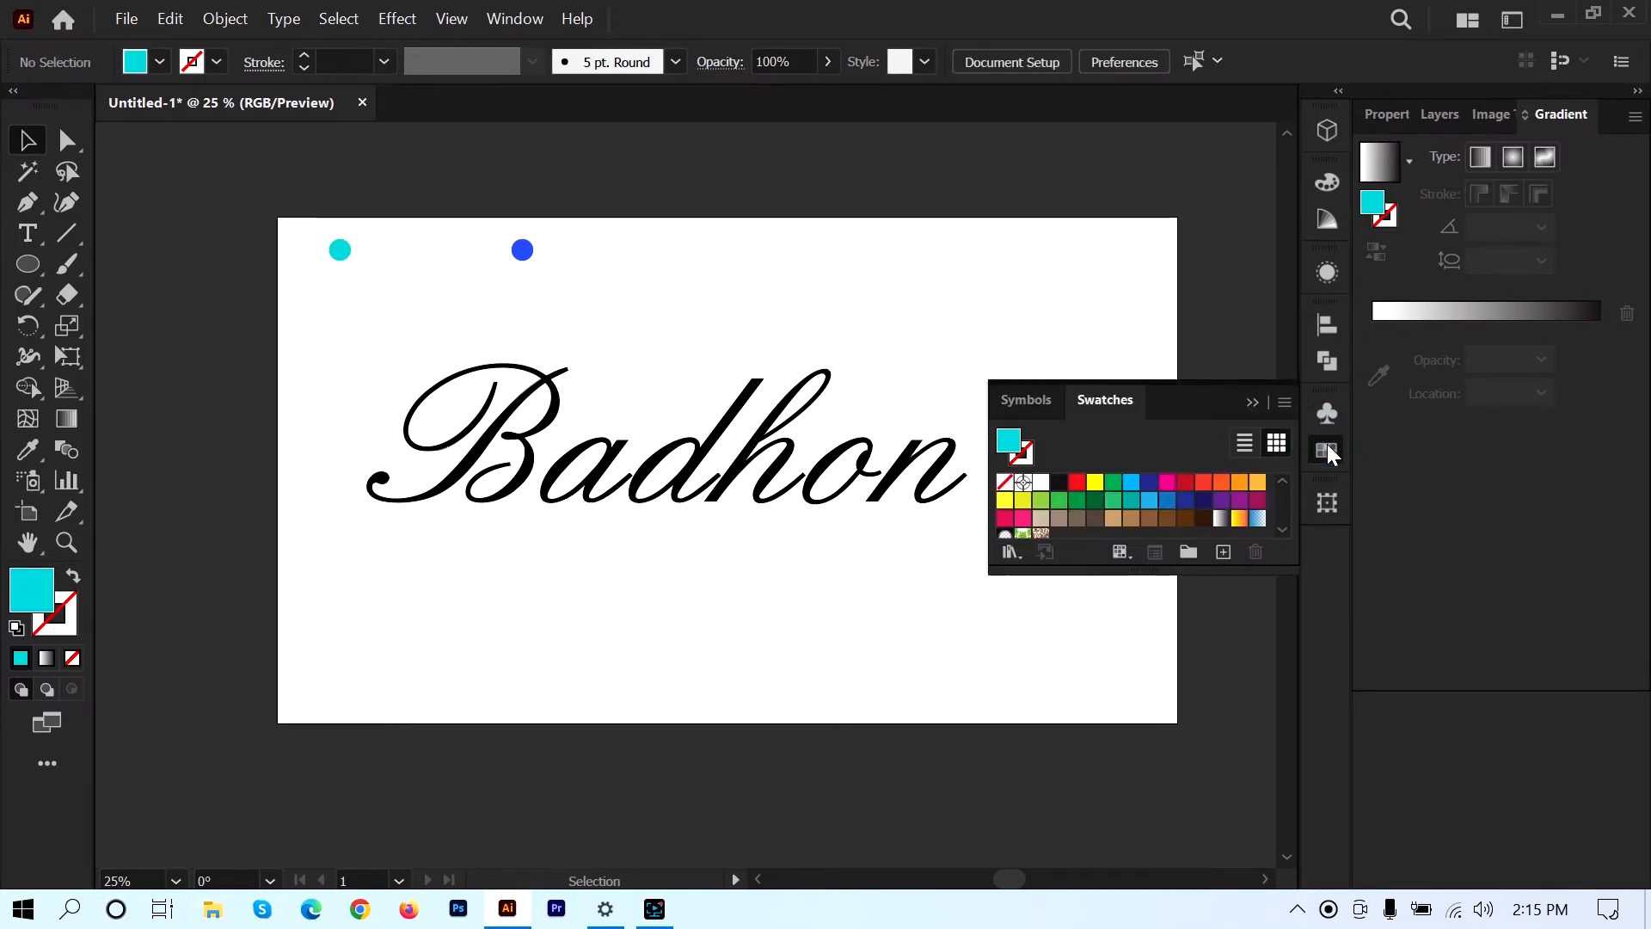
{"action": "scroll", "coordinate": [1129, 486], "scroll_direction": "down", "scroll_amount": 3}
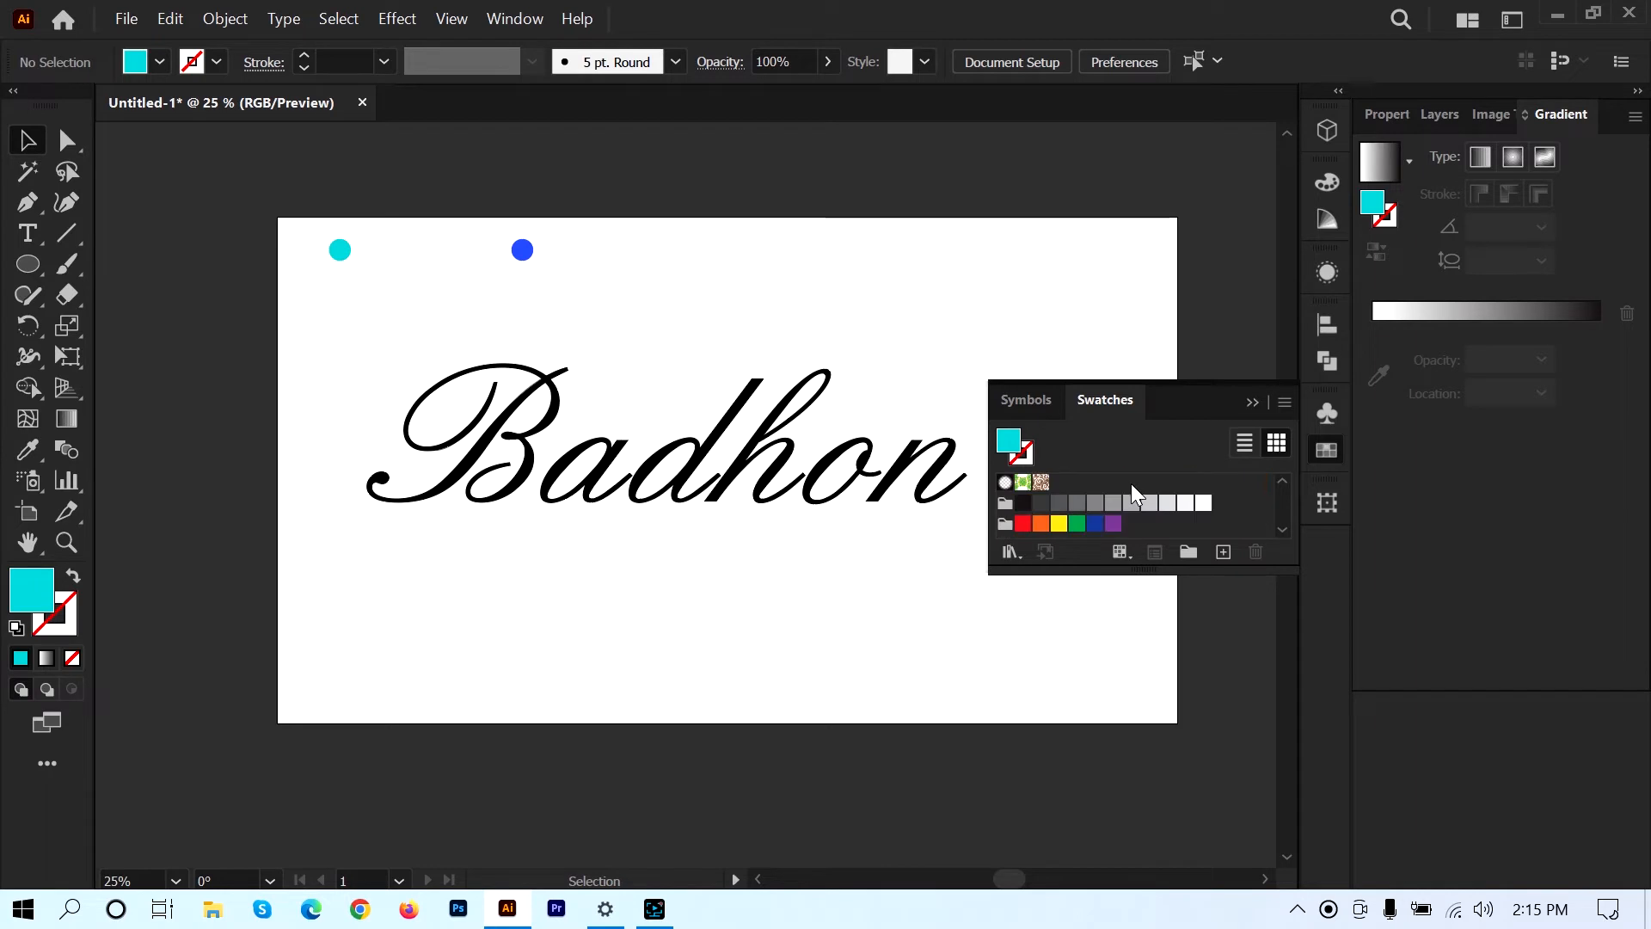
{"action": "left_click", "coordinate": [340, 251]}
{"action": "left_click", "coordinate": [1228, 552]}
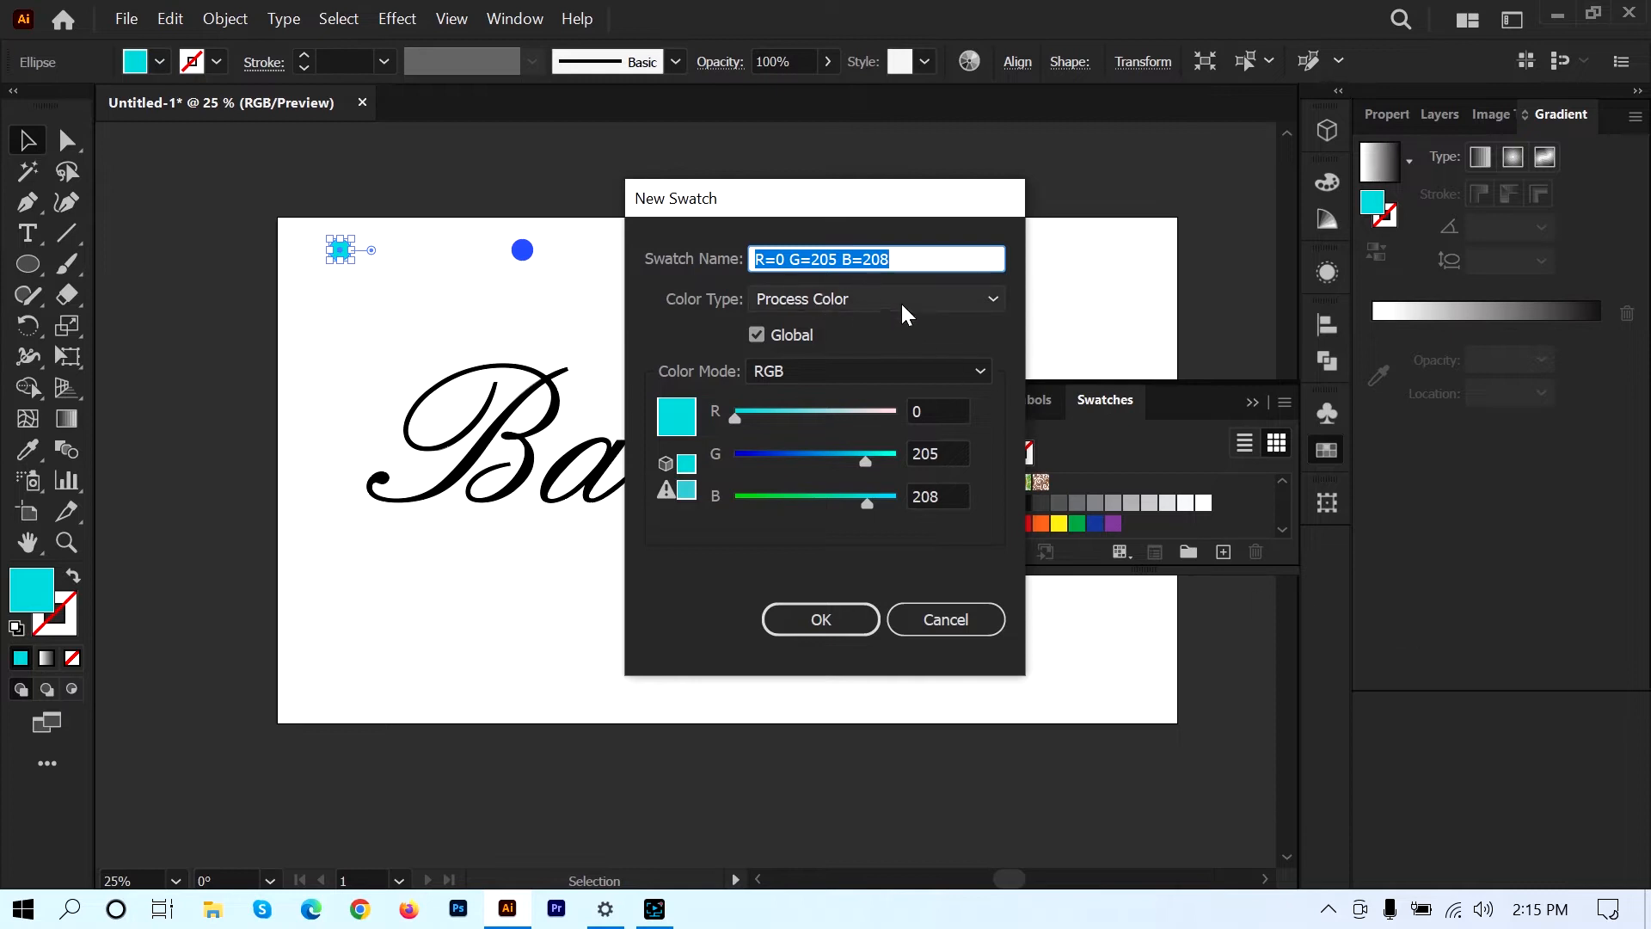
{"action": "left_click", "coordinate": [819, 617]}
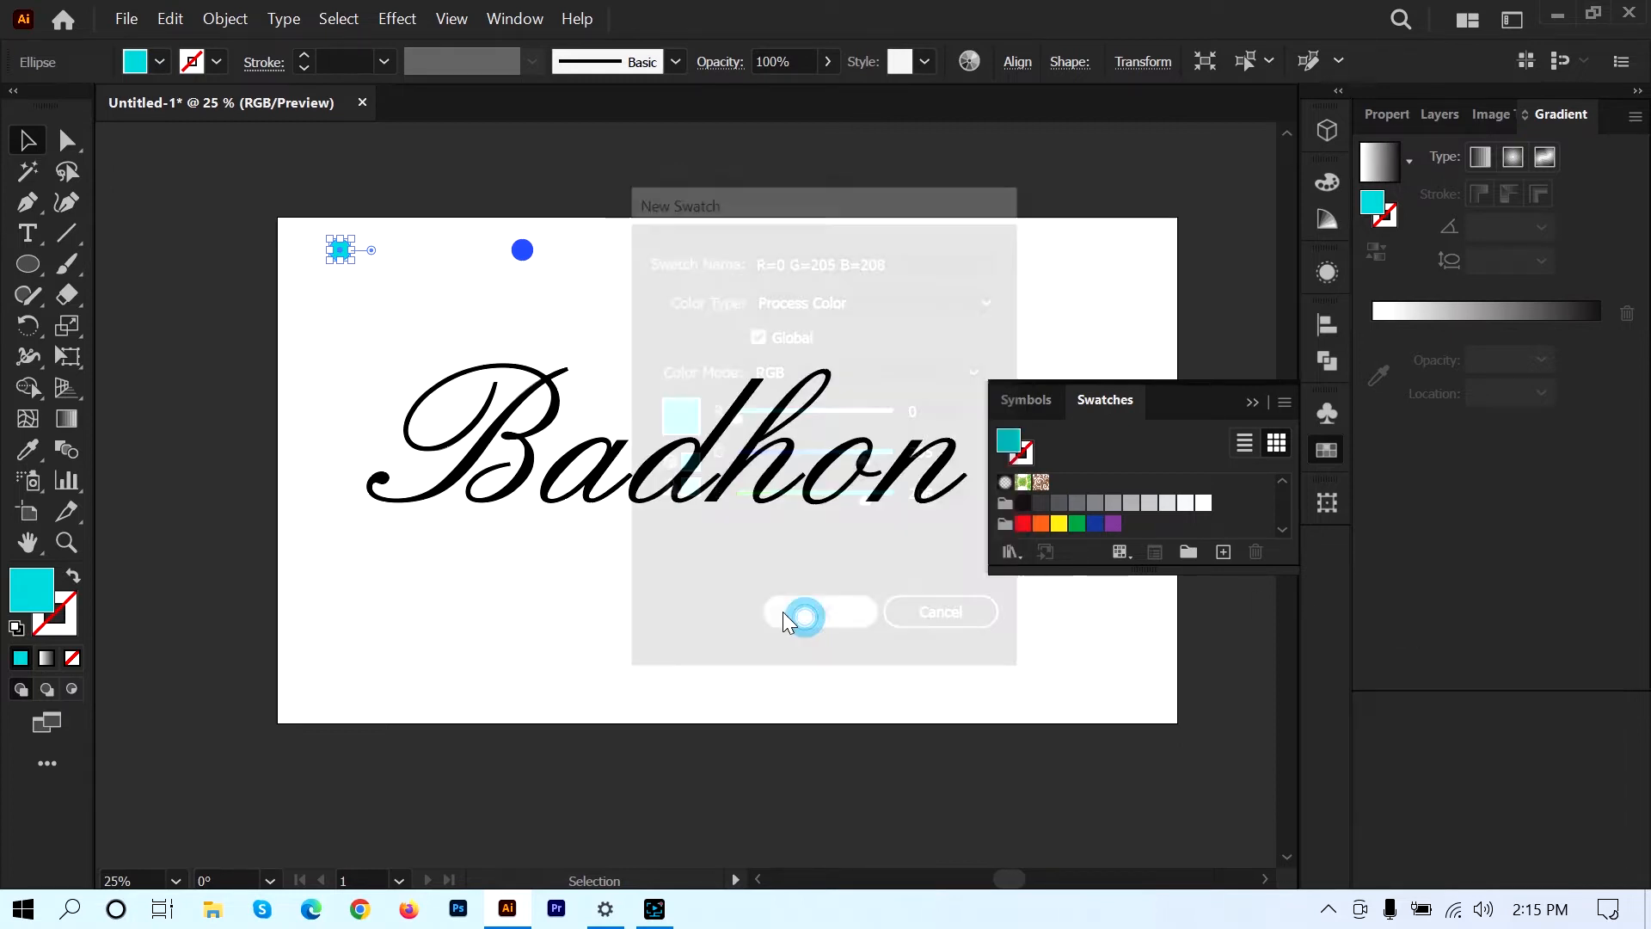
- Save the blue circle's fill as a global process colour swatch, R=46 G=81 B=255, and deselect the circles
{"action": "left_click_drag", "start_coordinate": [562, 279], "coordinate": [562, 277]}
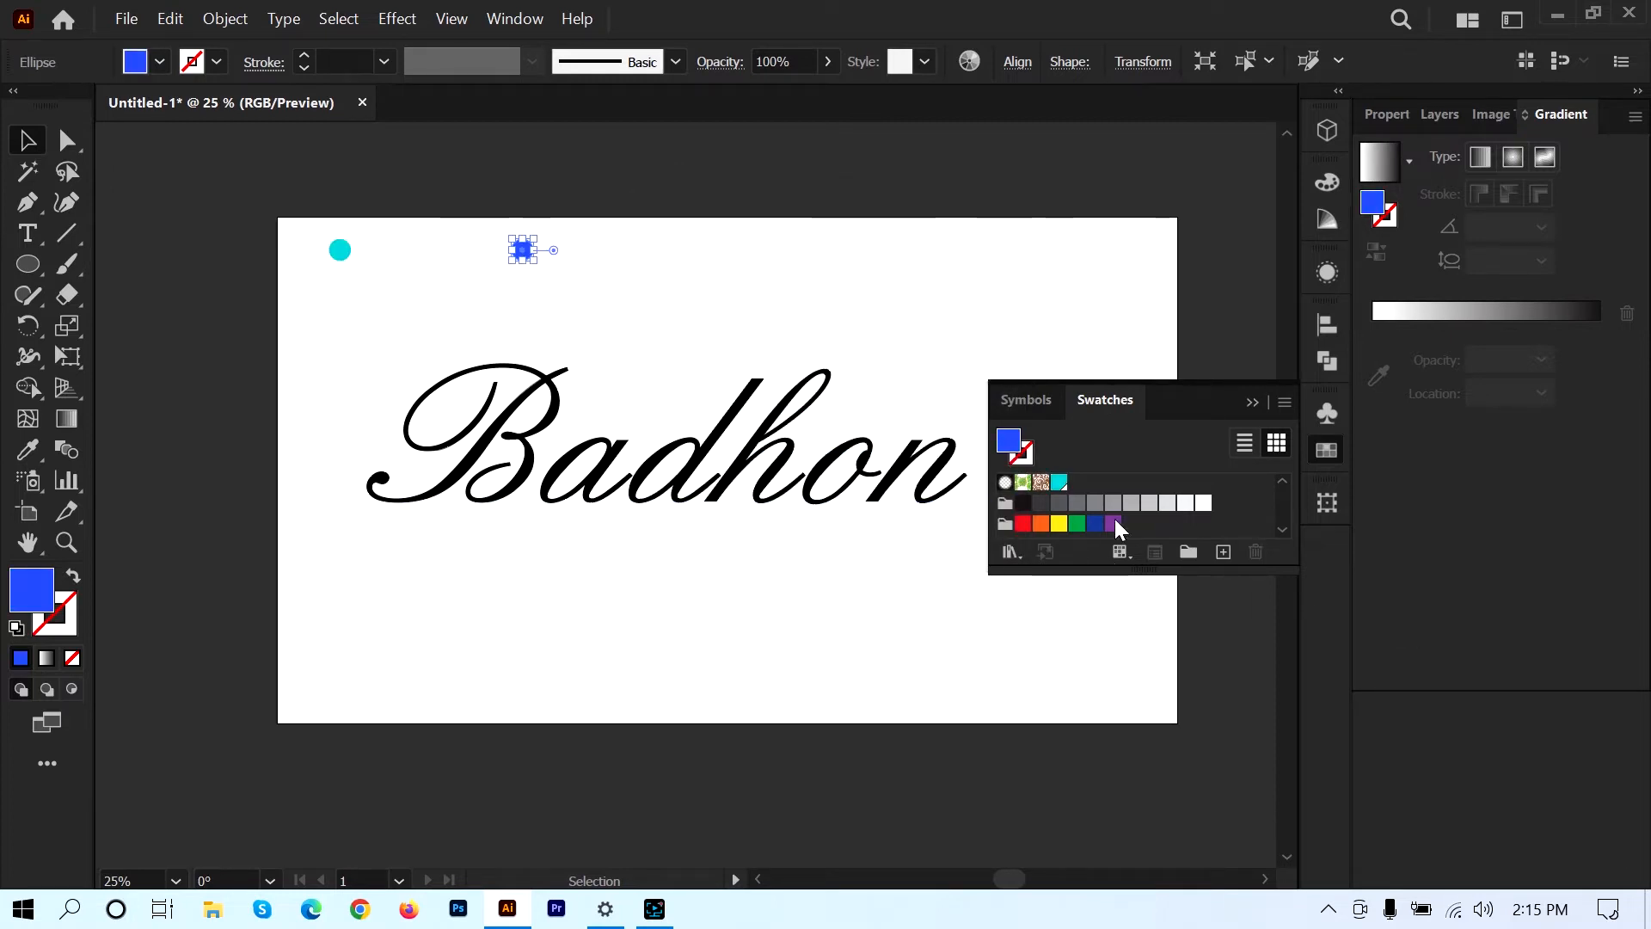
{"action": "left_click", "coordinate": [1228, 552]}
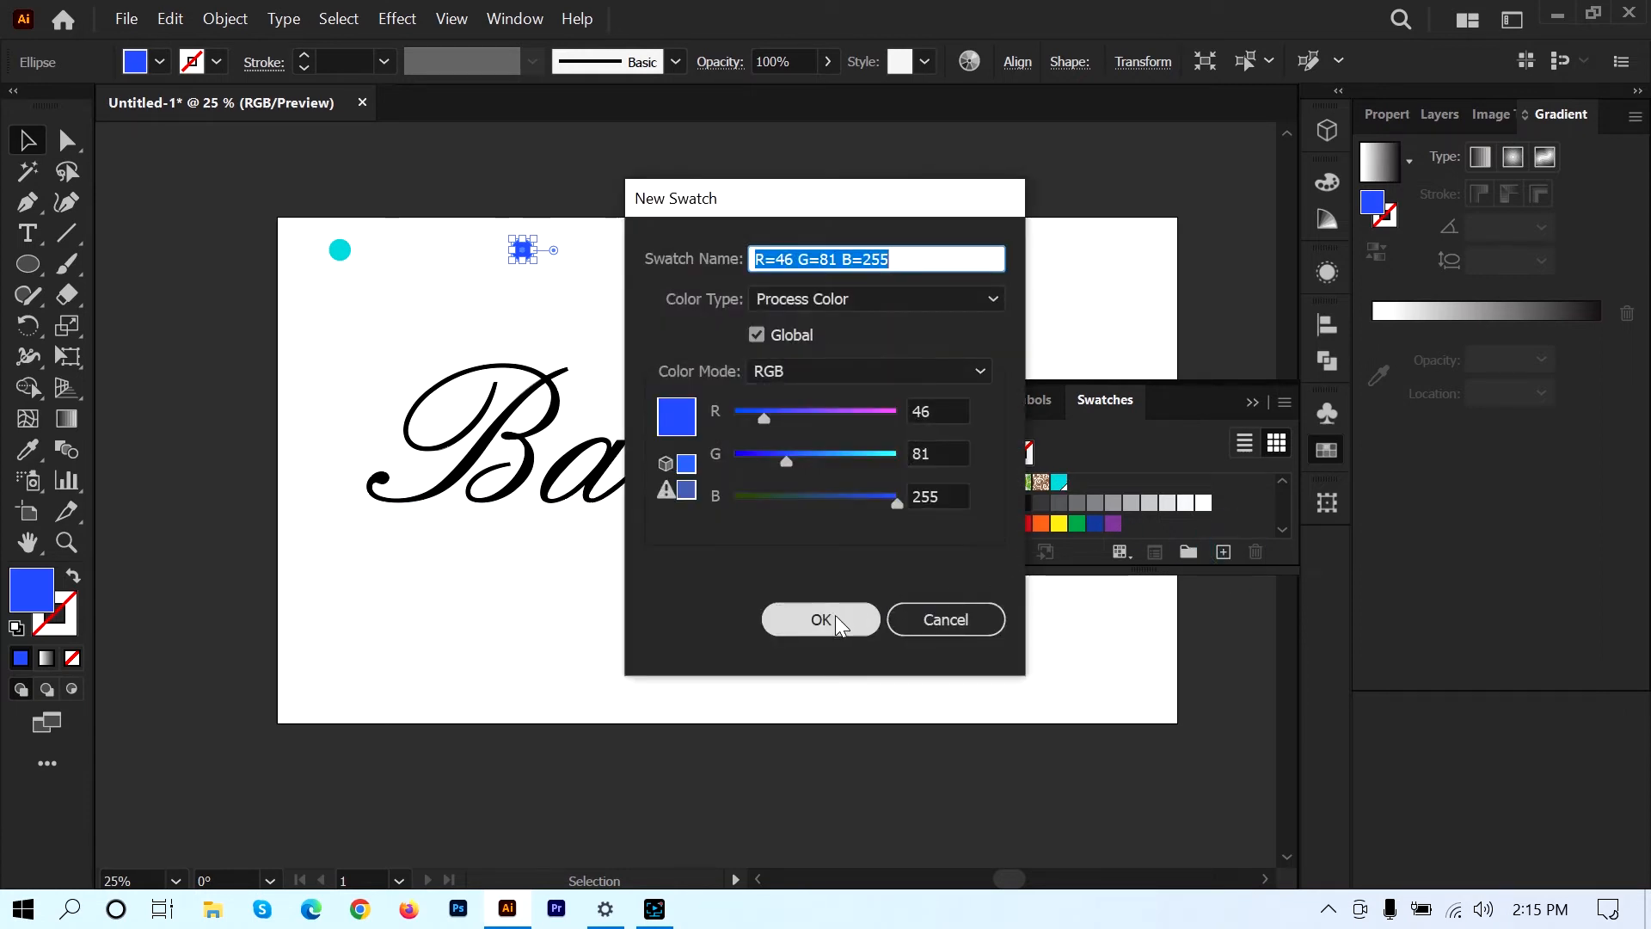
{"action": "left_click", "coordinate": [831, 616]}
{"action": "left_click", "coordinate": [666, 272]}
{"action": "left_click_drag", "start_coordinate": [315, 285], "coordinate": [575, 231]}
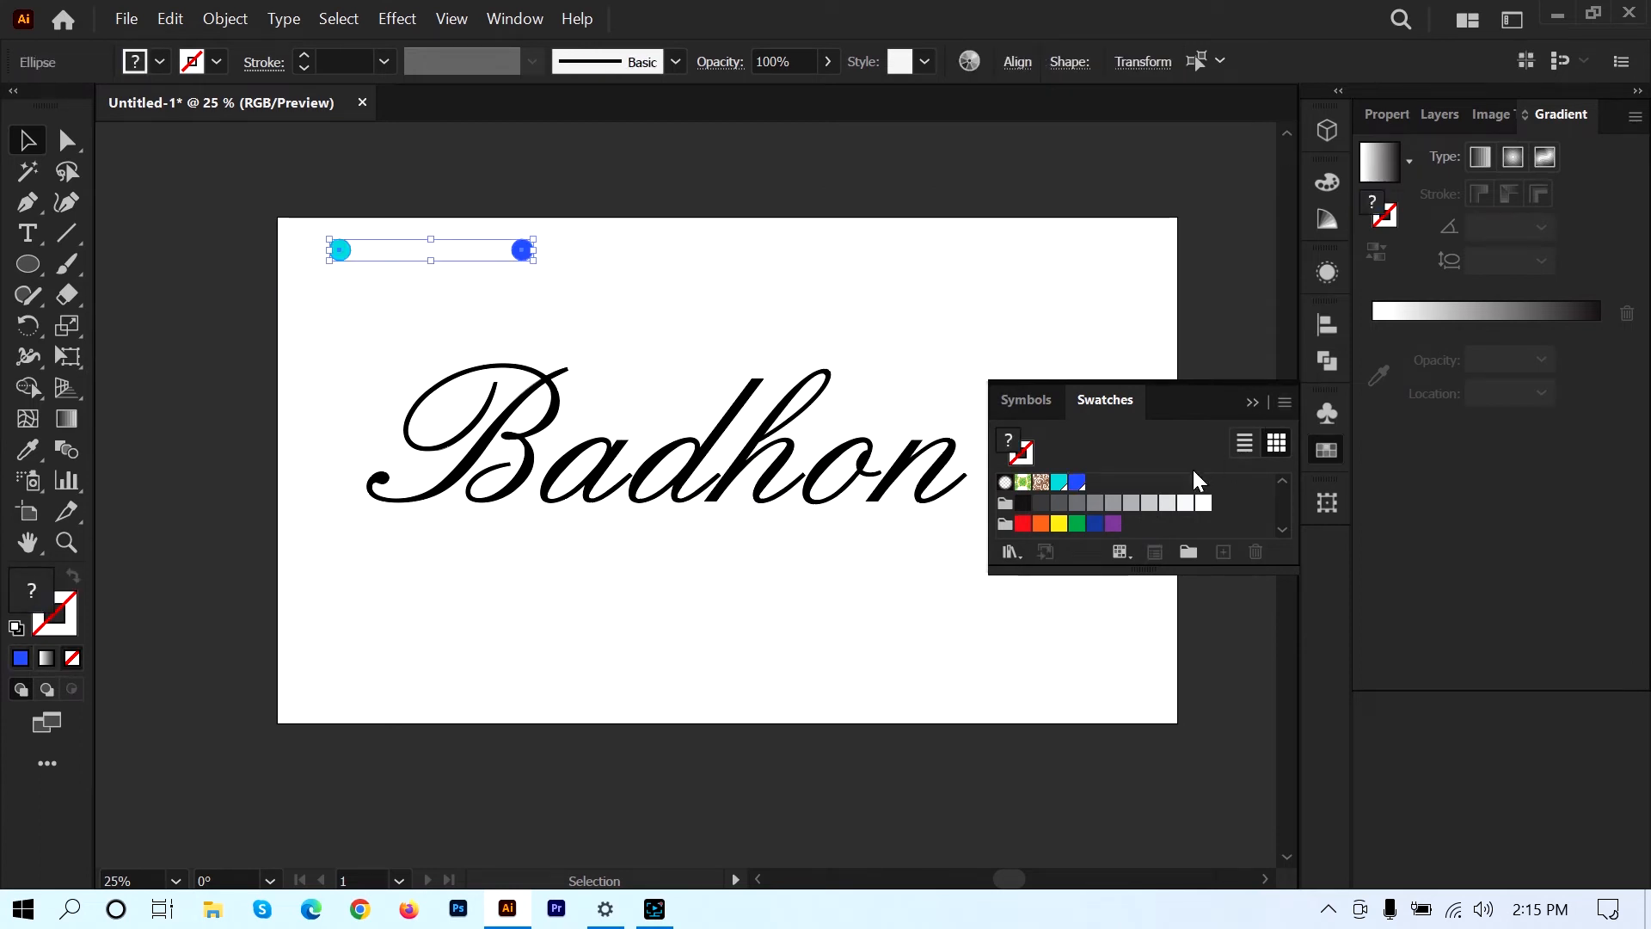
{"action": "left_click", "coordinate": [1252, 402]}
{"action": "left_click", "coordinate": [803, 247]}
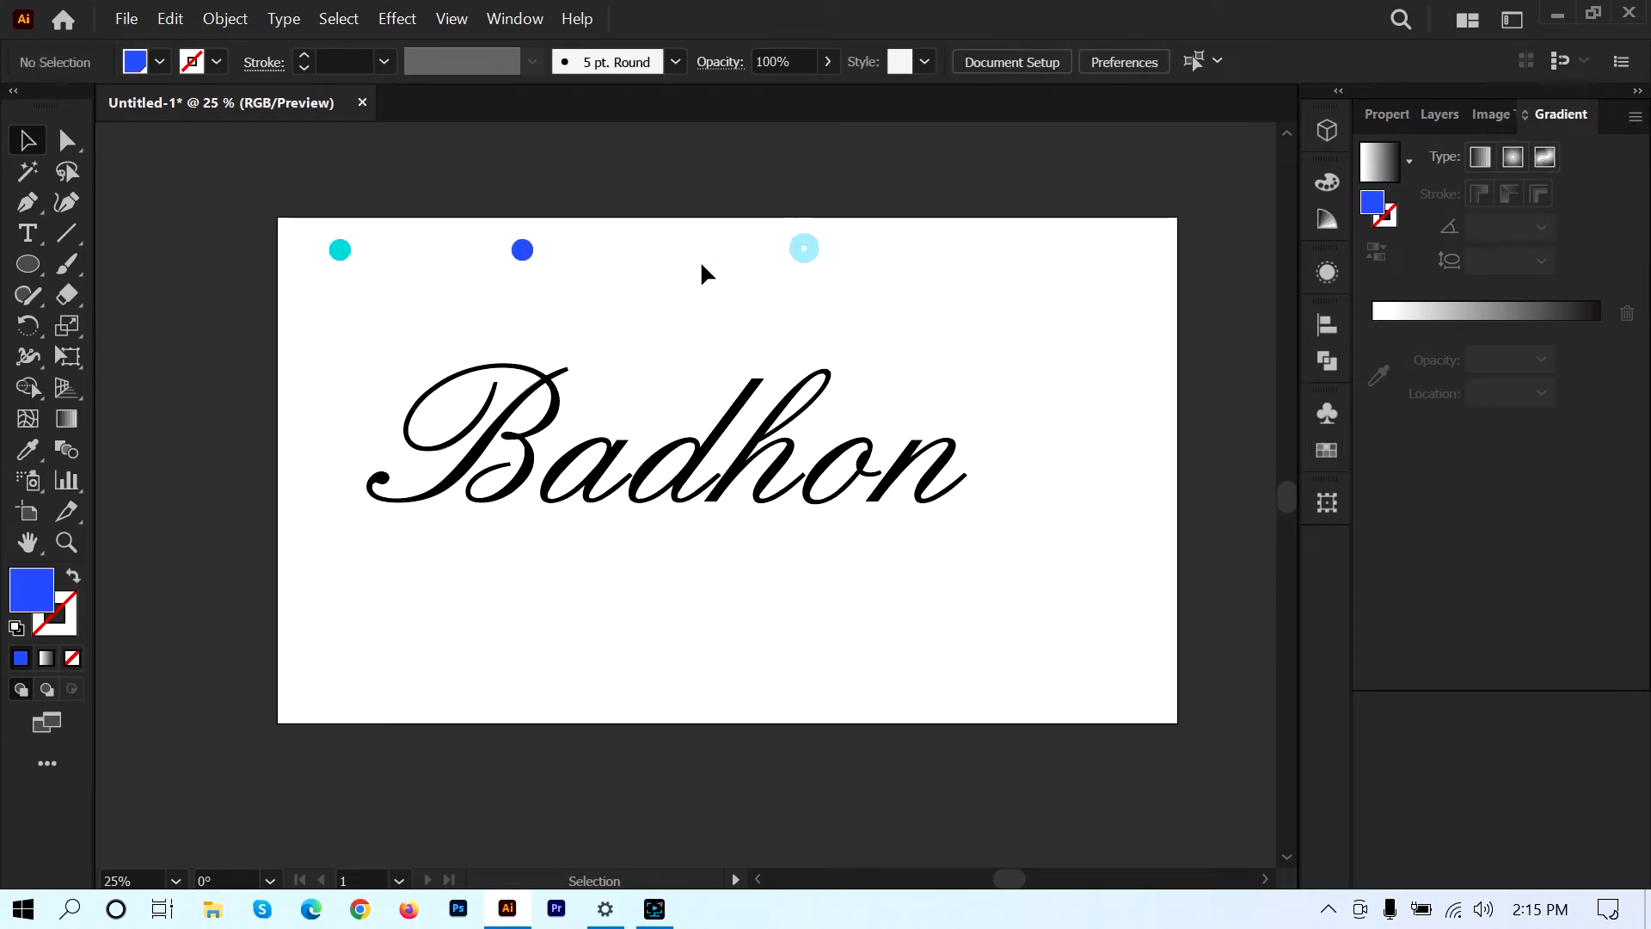
- Make a blend between the cyan and blue circles and keep the blended bar selected
{"action": "left_click_drag", "start_coordinate": [320, 264], "coordinate": [637, 201]}
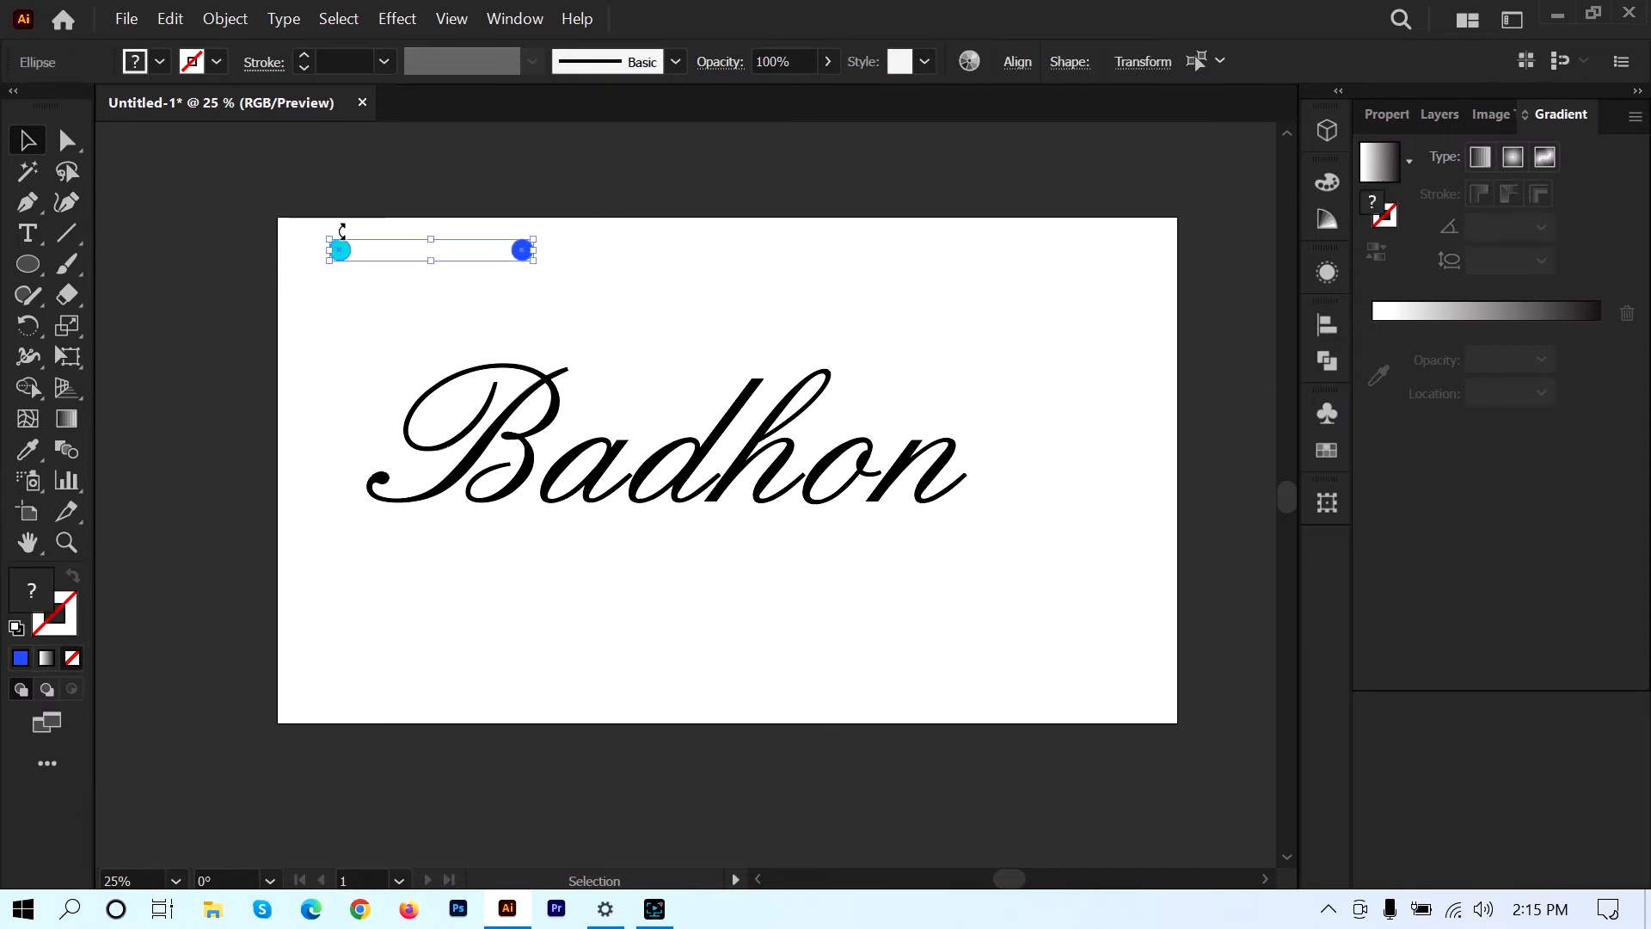
{"action": "left_click", "coordinate": [221, 19]}
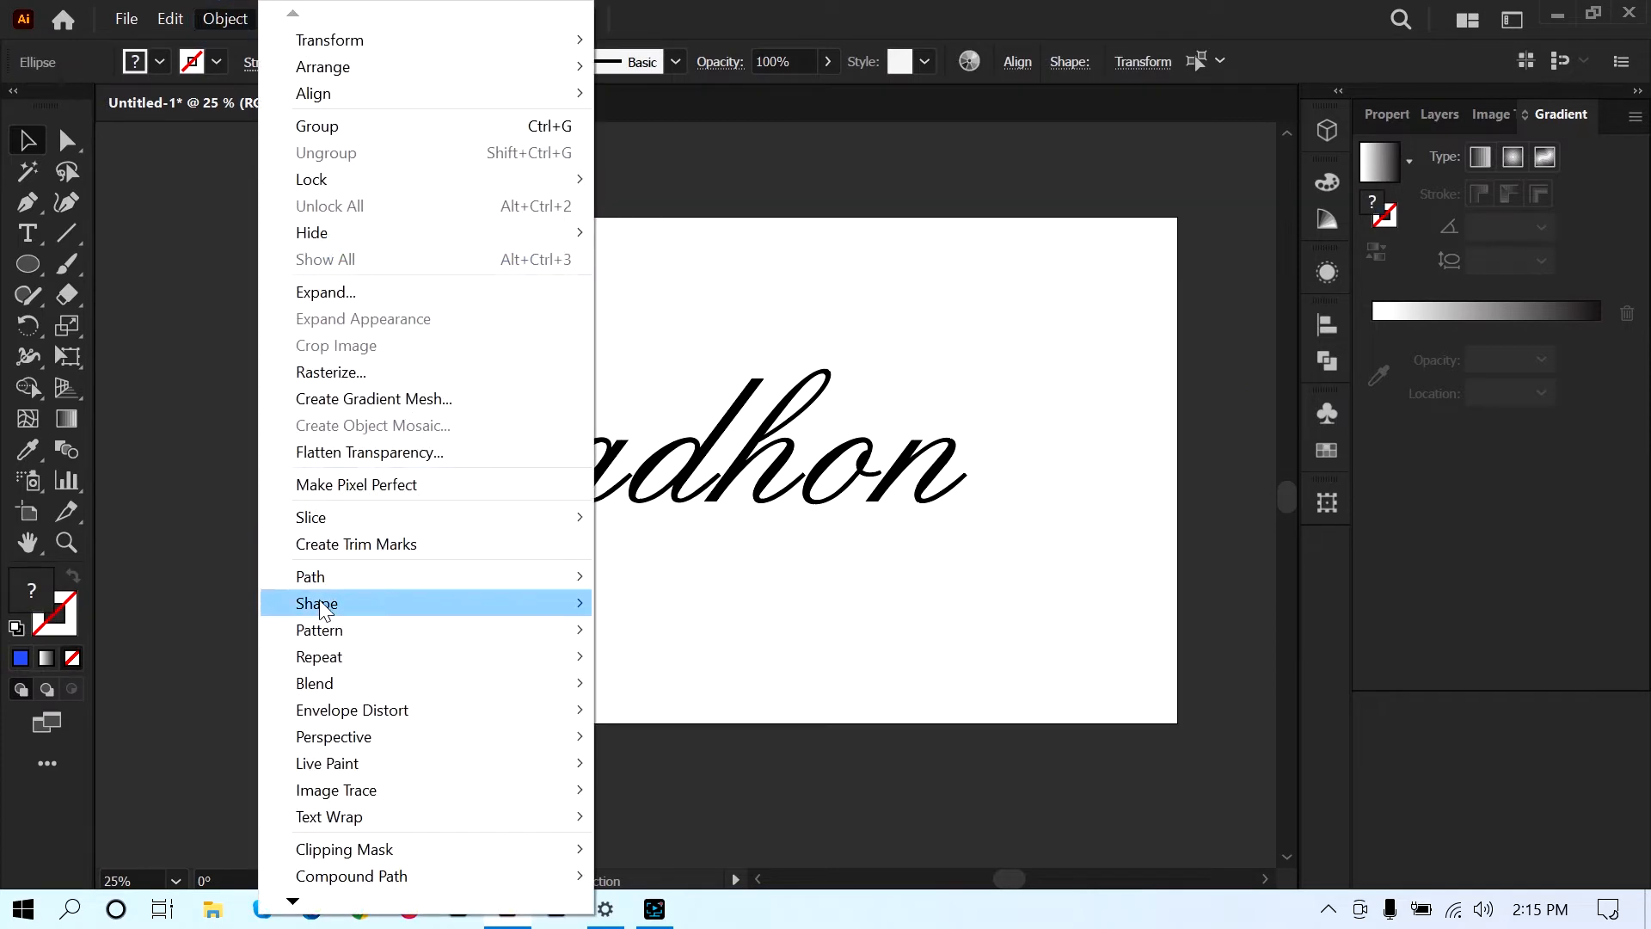
{"action": "mouse_move", "coordinate": [343, 675]}
{"action": "left_click", "coordinate": [678, 682]}
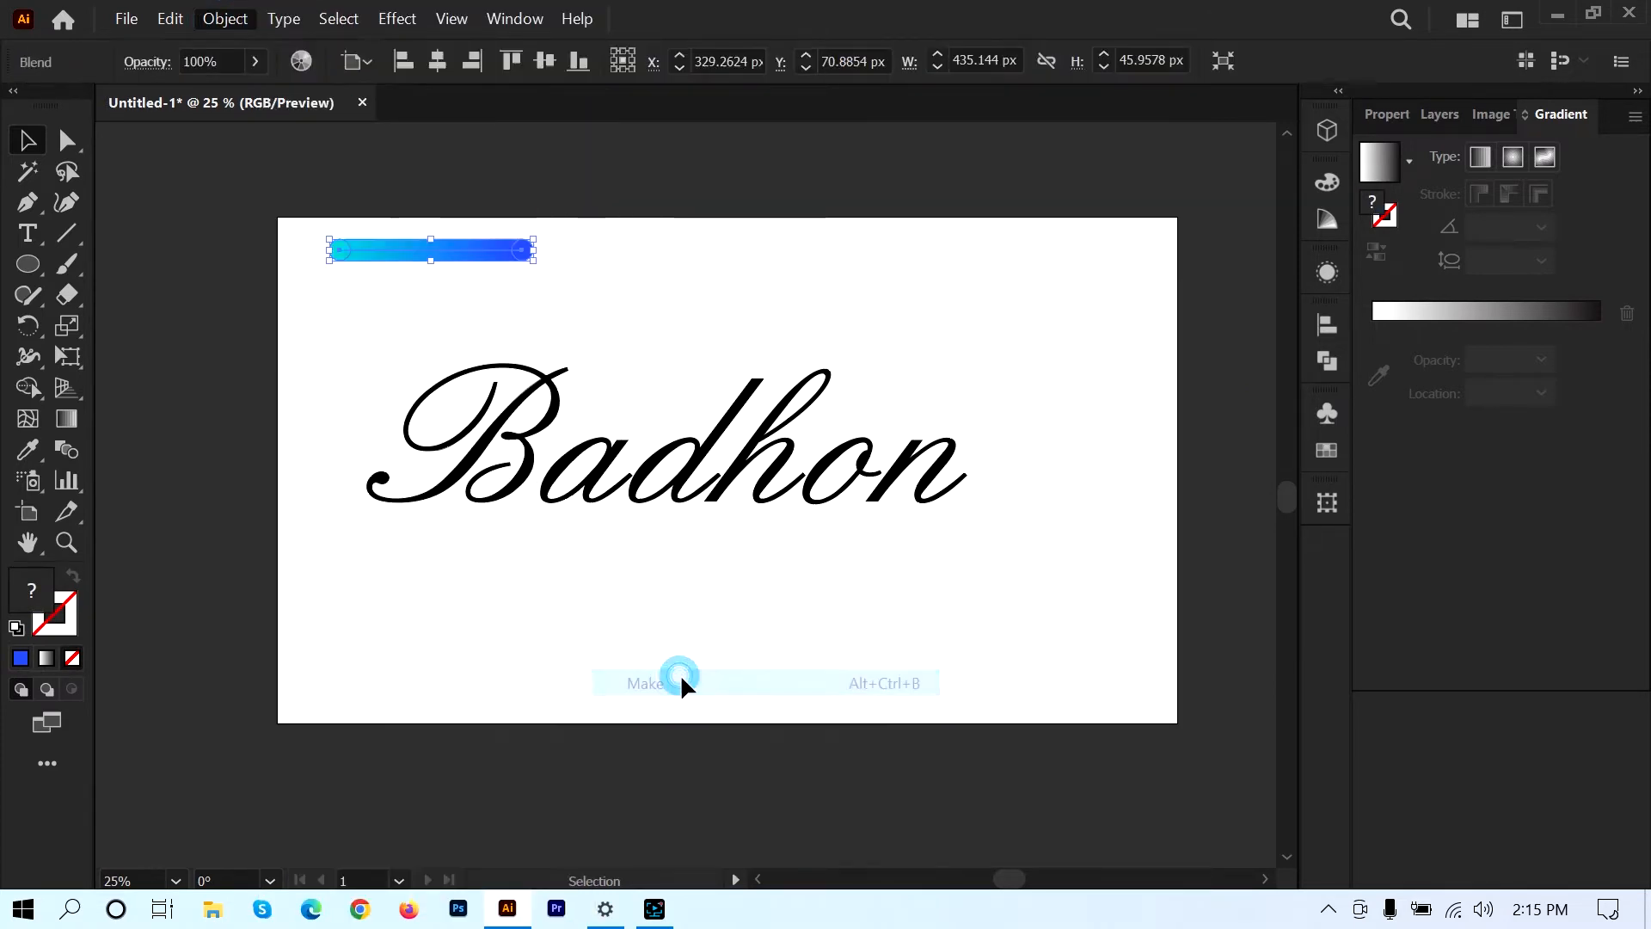
{"action": "left_click", "coordinate": [390, 299]}
{"action": "left_click_drag", "start_coordinate": [297, 219], "coordinate": [533, 286]}
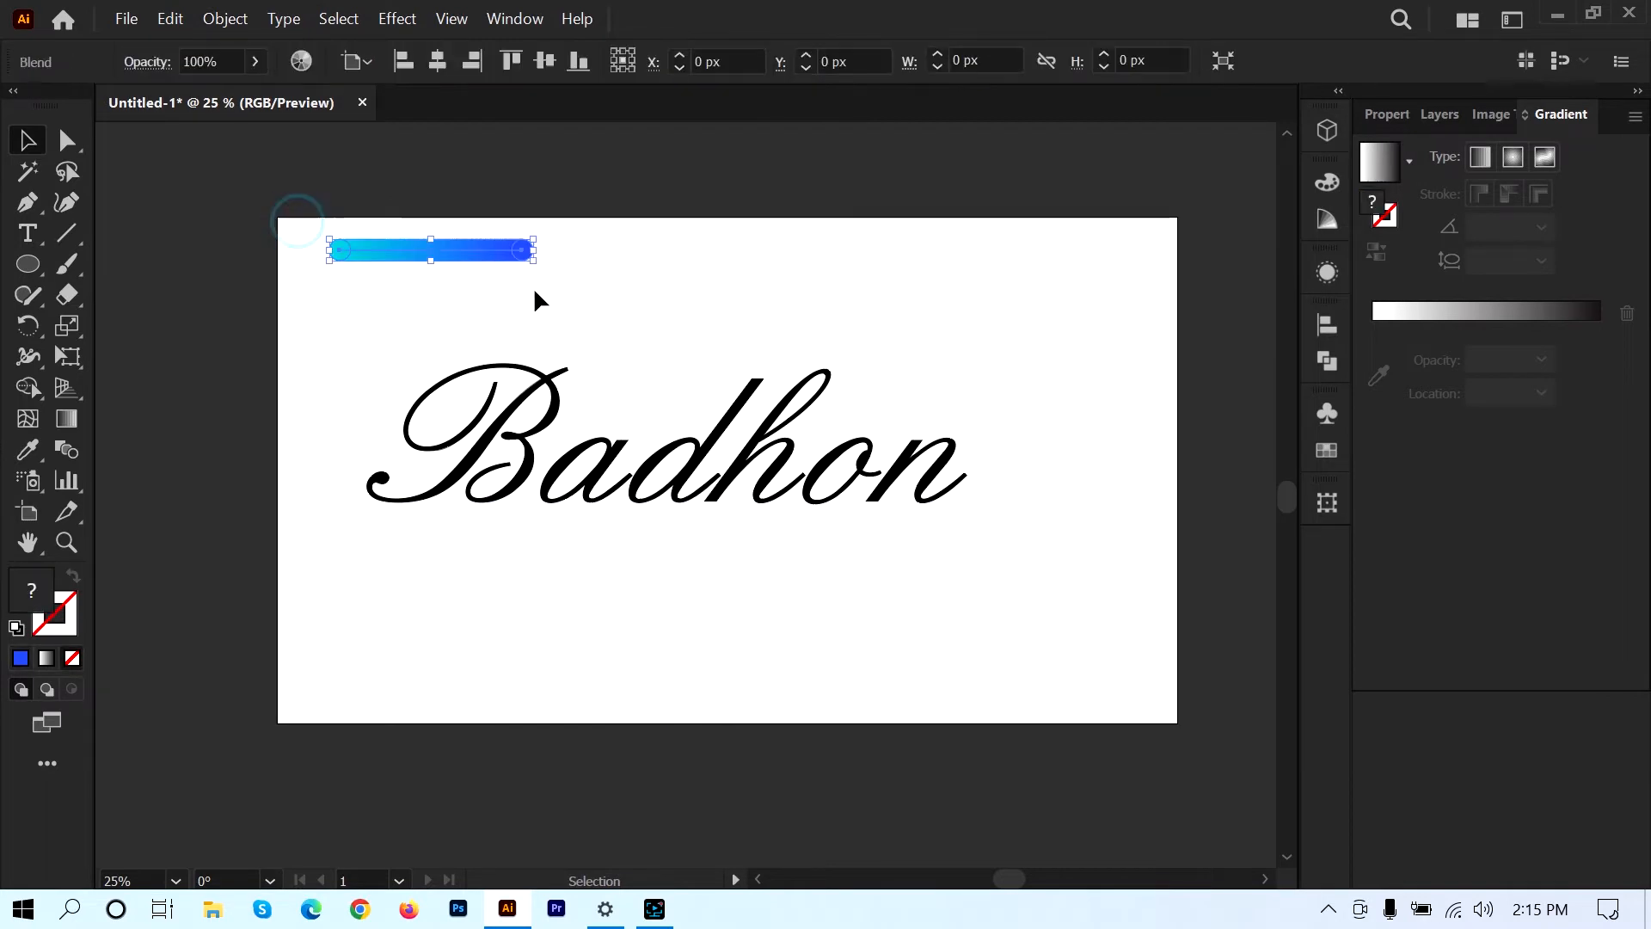
{"action": "double_click", "coordinate": [62, 444]}
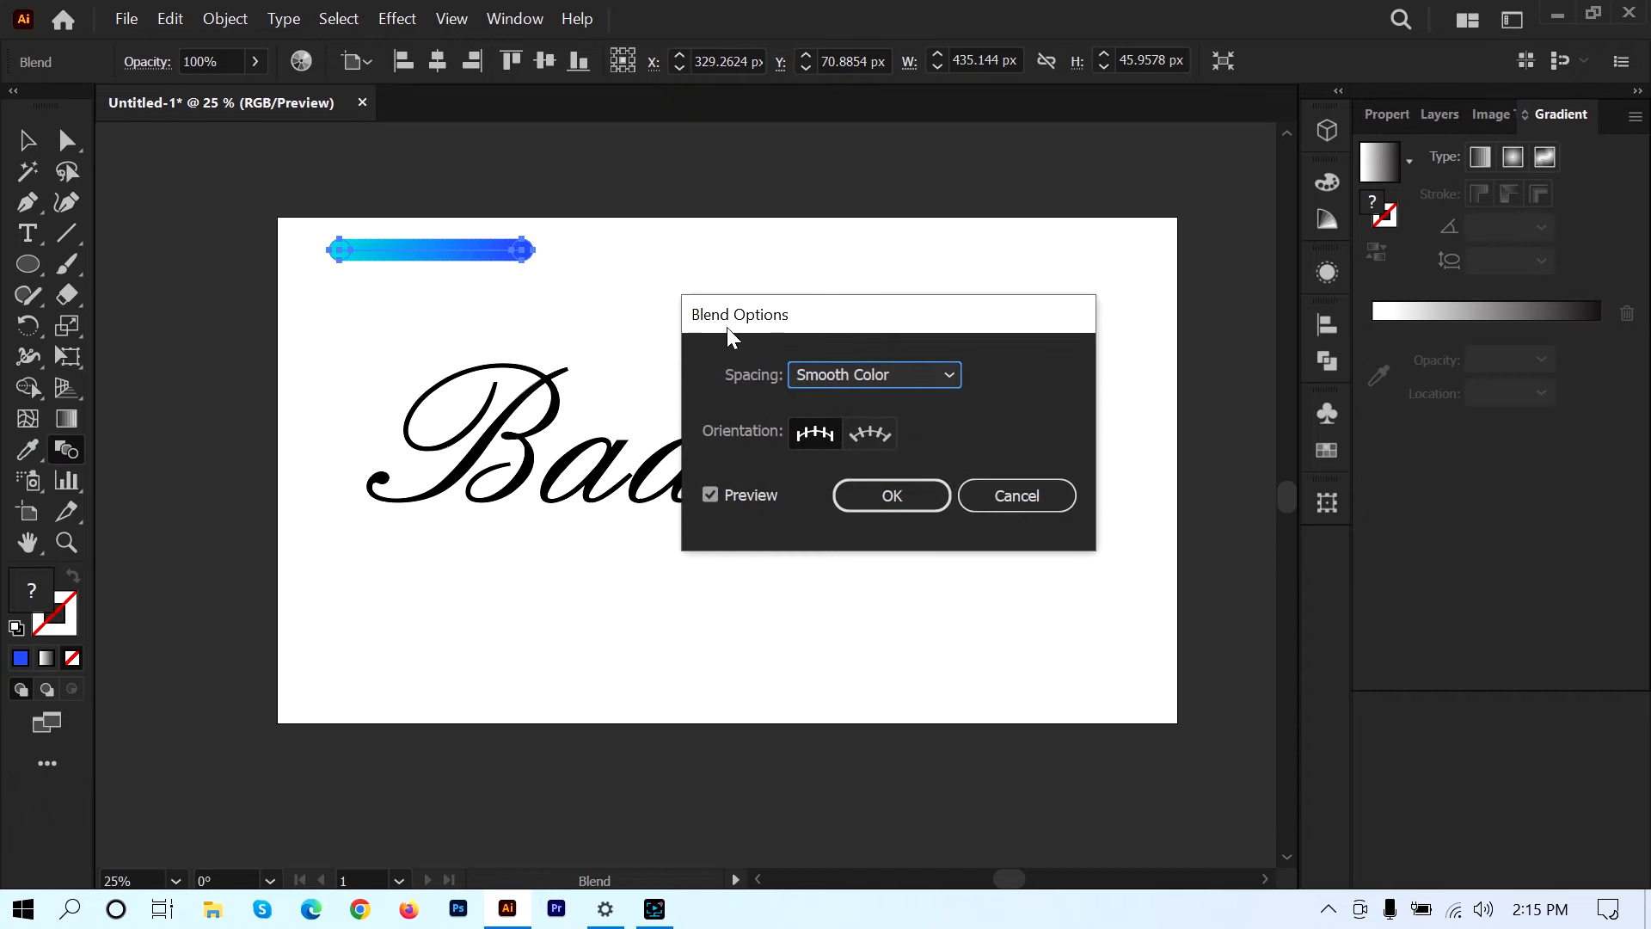
{"action": "left_click", "coordinate": [1009, 478]}
{"action": "left_click", "coordinate": [1018, 480]}
- Try Specified Distance spacing for the blend, set its spacing back to Smooth Color, and deselect the bar
{"action": "left_click", "coordinate": [228, 19]}
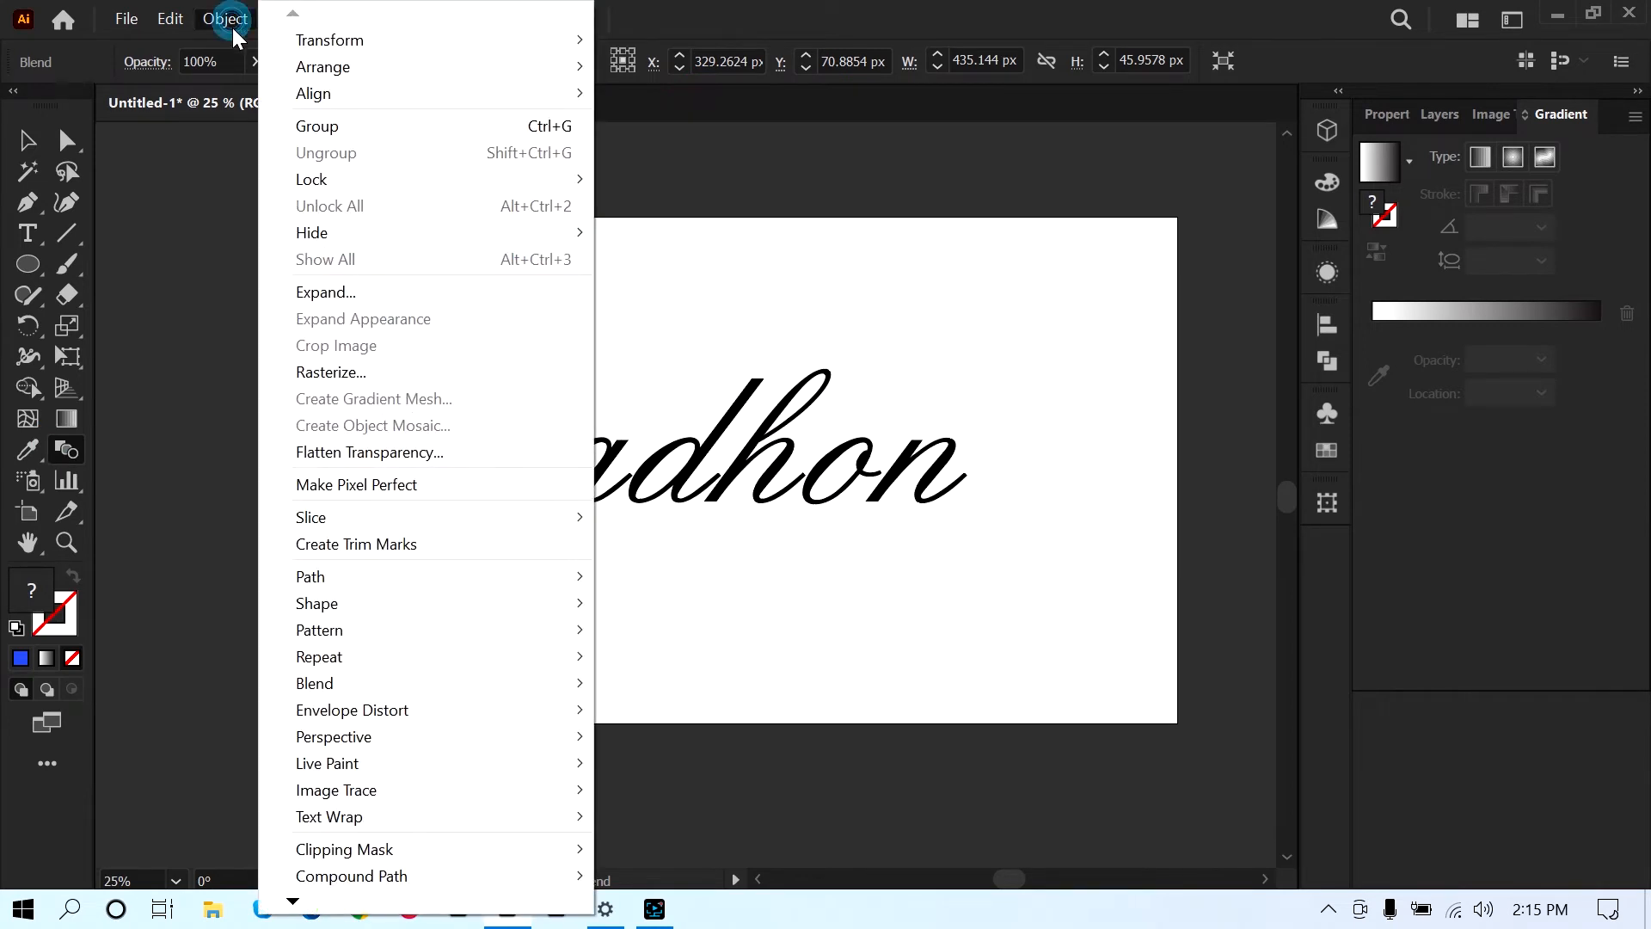
{"action": "mouse_move", "coordinate": [394, 684]}
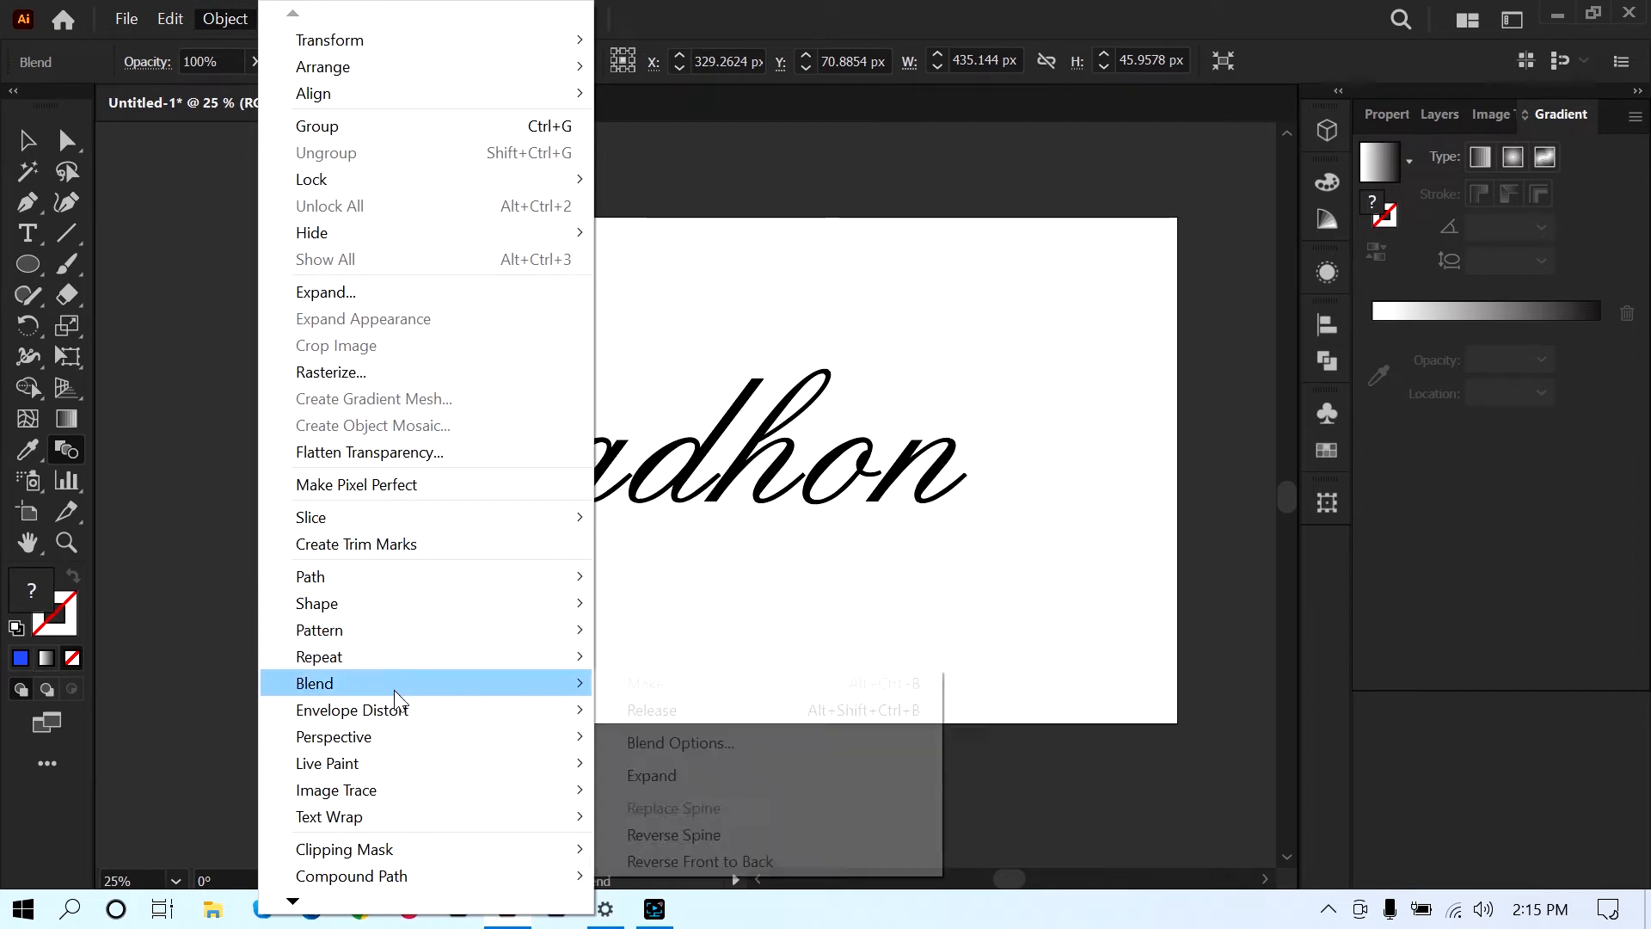
{"action": "left_click", "coordinate": [683, 743]}
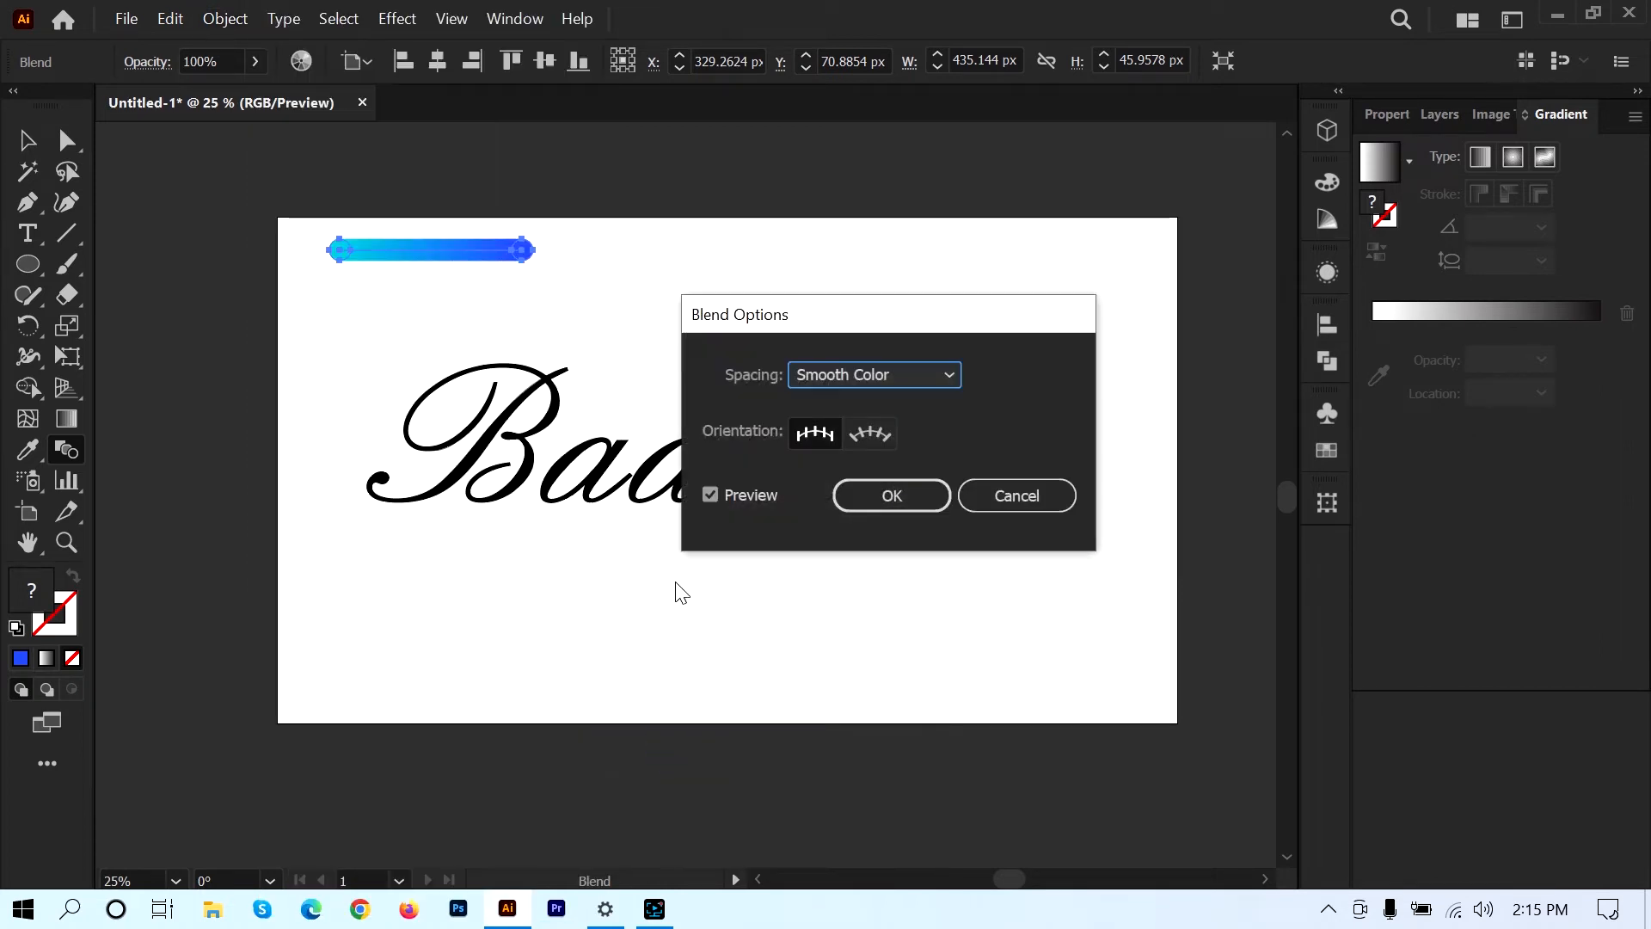
{"action": "left_click_drag", "start_coordinate": [900, 322], "coordinate": [968, 324]}
{"action": "left_click", "coordinate": [937, 373]}
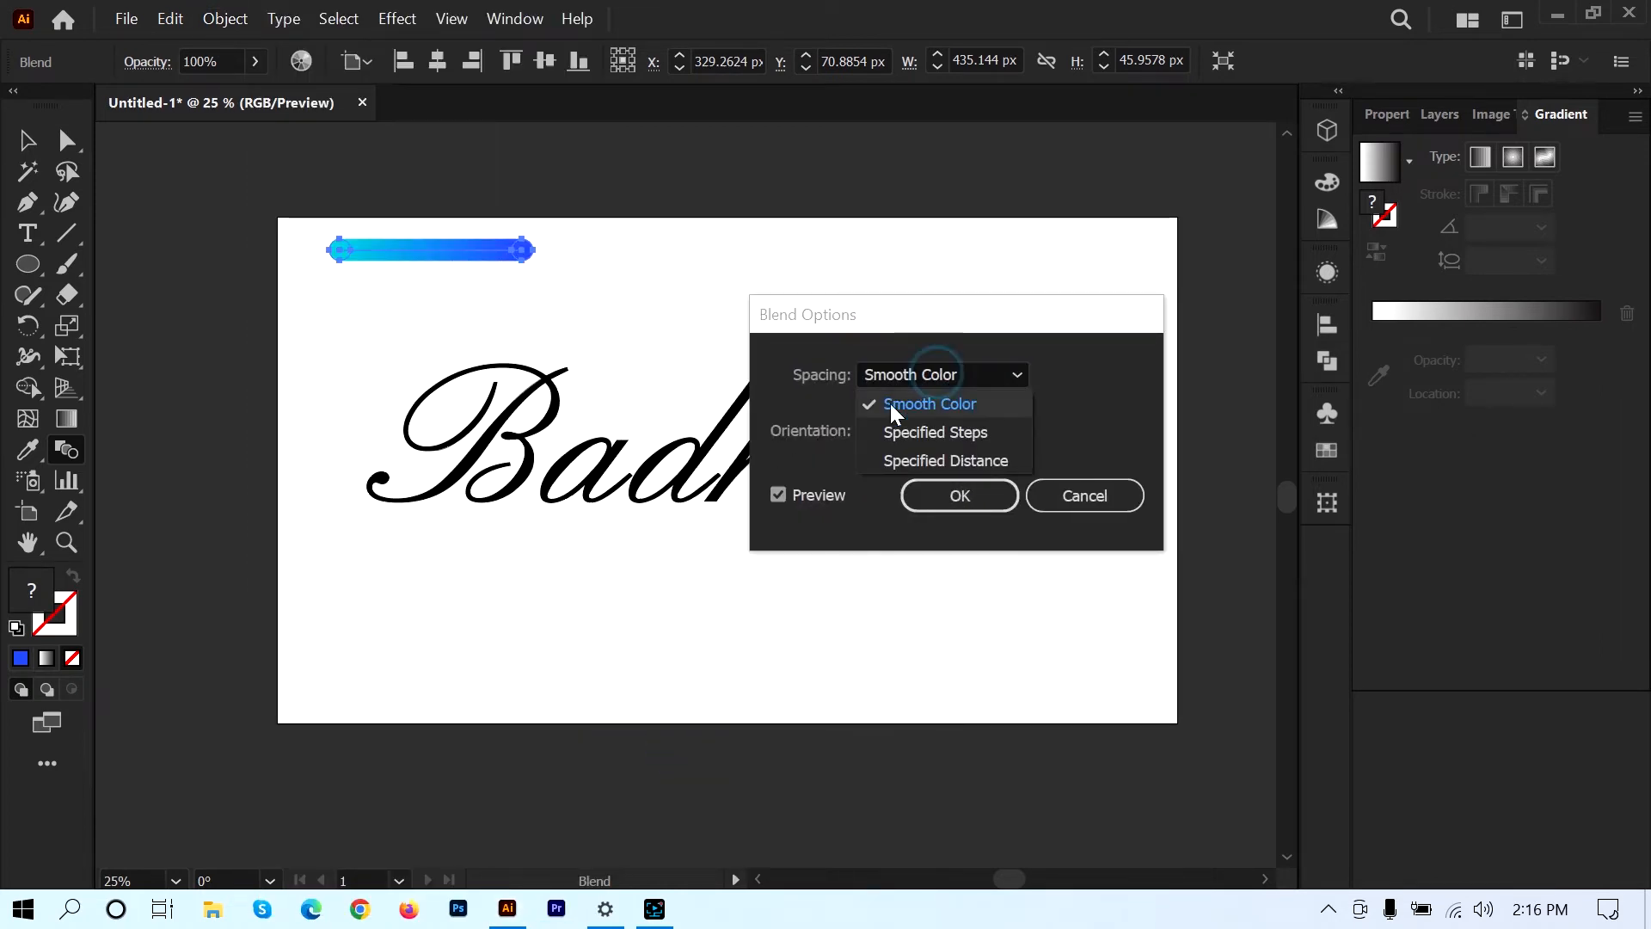
{"action": "left_click", "coordinate": [945, 462]}
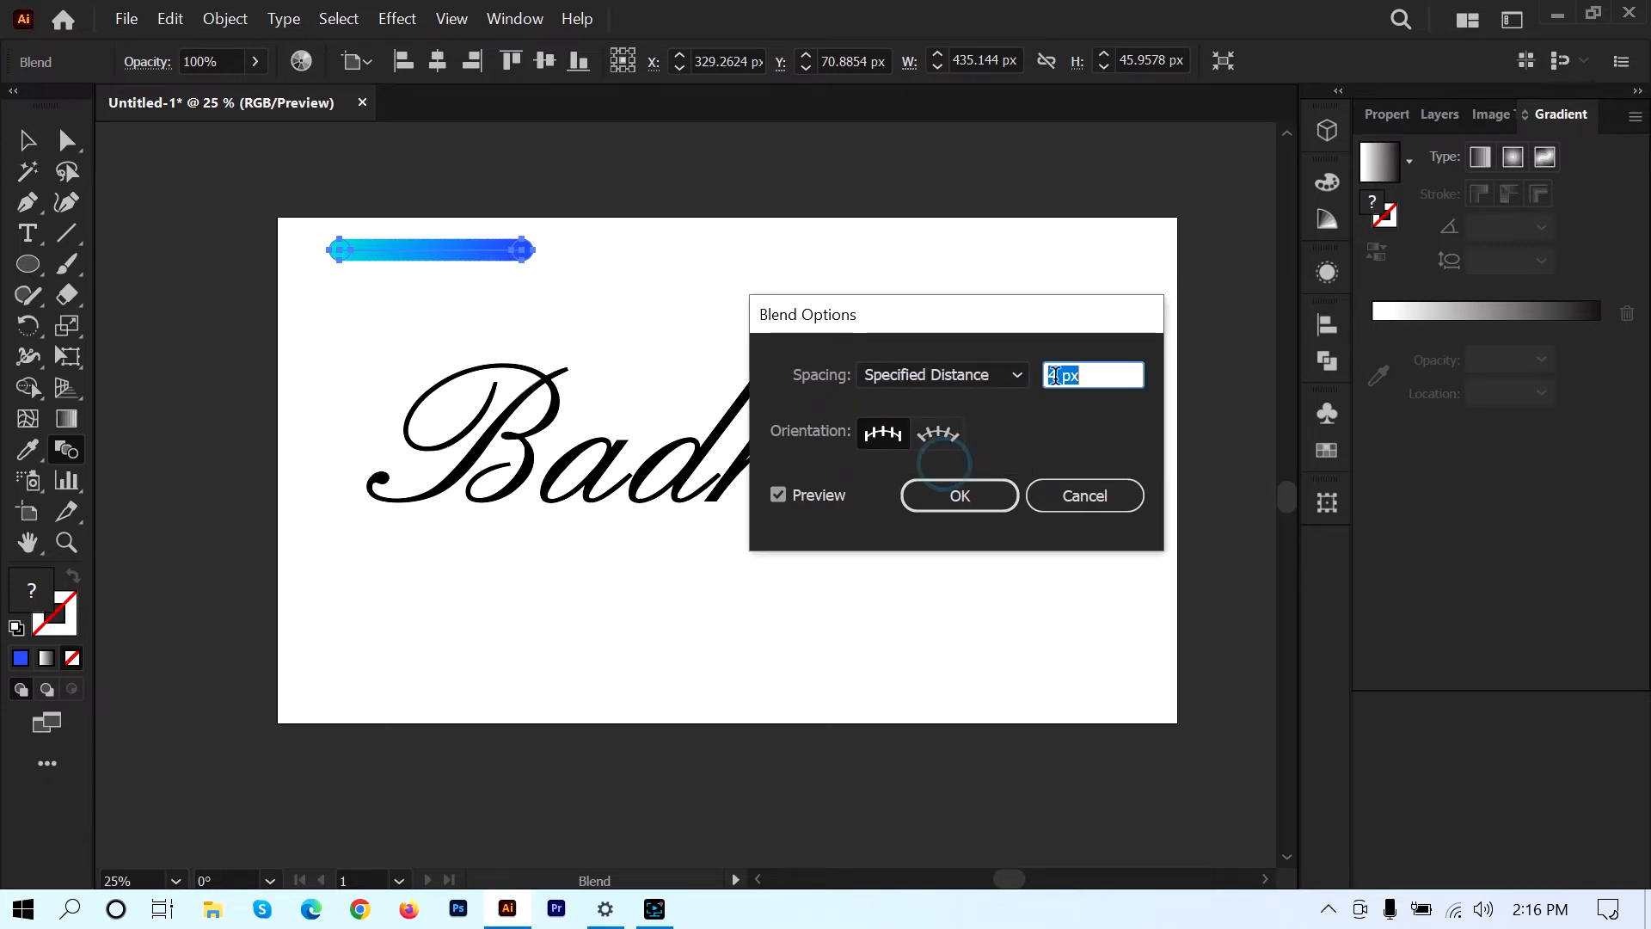
{"action": "left_click", "coordinate": [946, 376]}
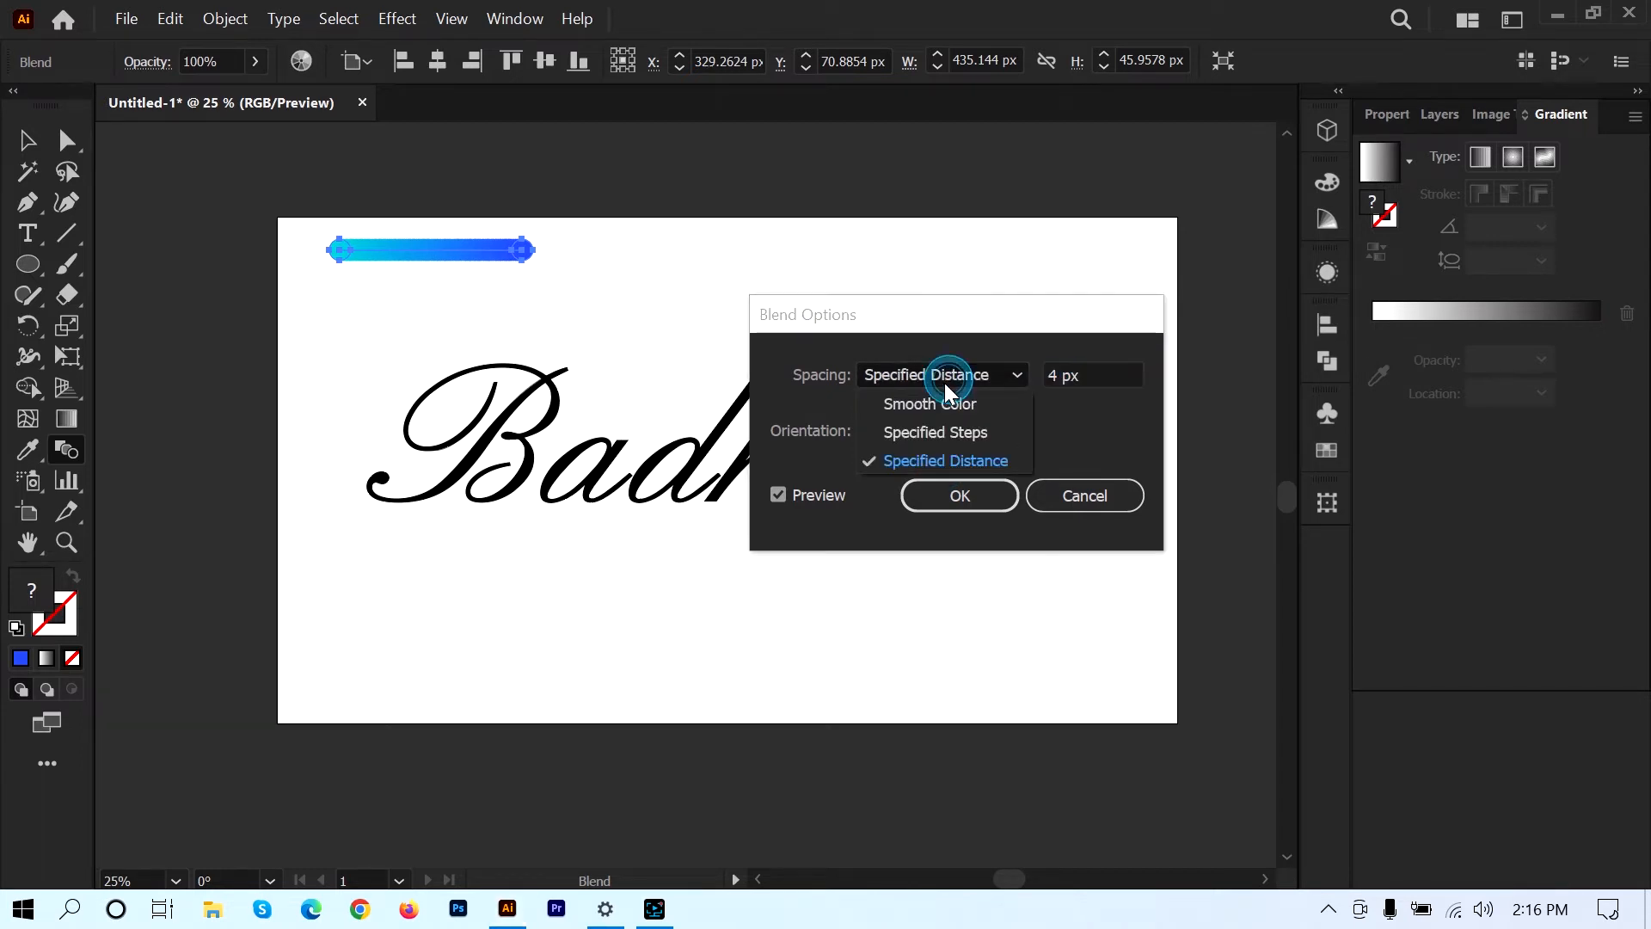
{"action": "left_click", "coordinate": [944, 395]}
{"action": "left_click", "coordinate": [956, 497]}
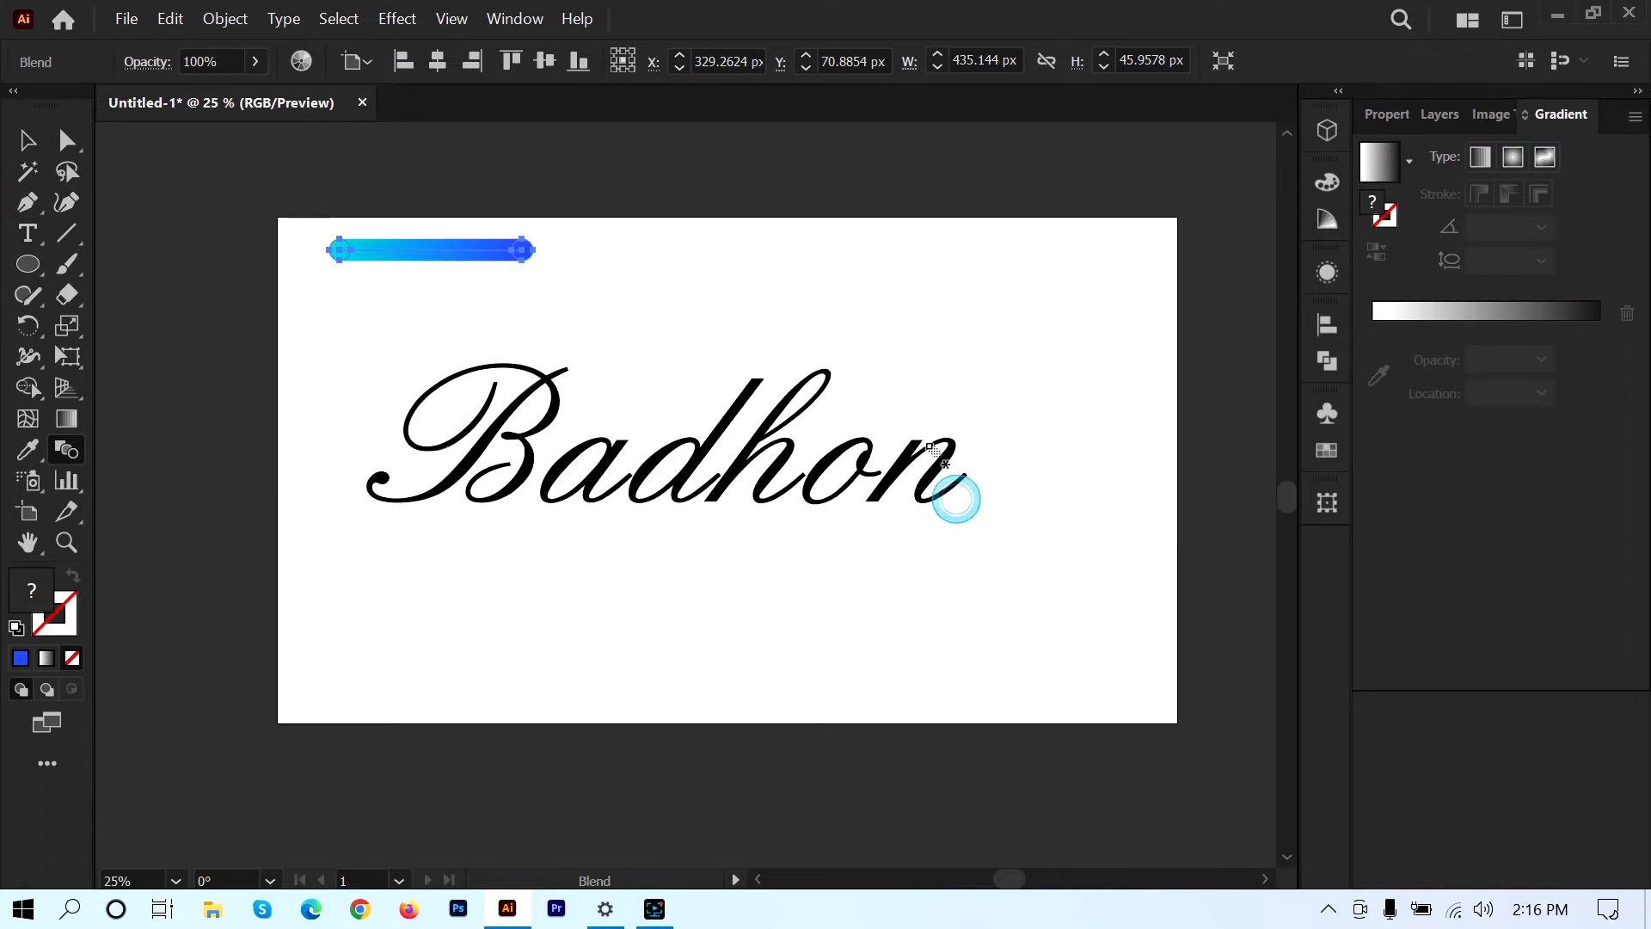
{"action": "left_click", "coordinate": [27, 142]}
{"action": "left_click", "coordinate": [295, 316]}
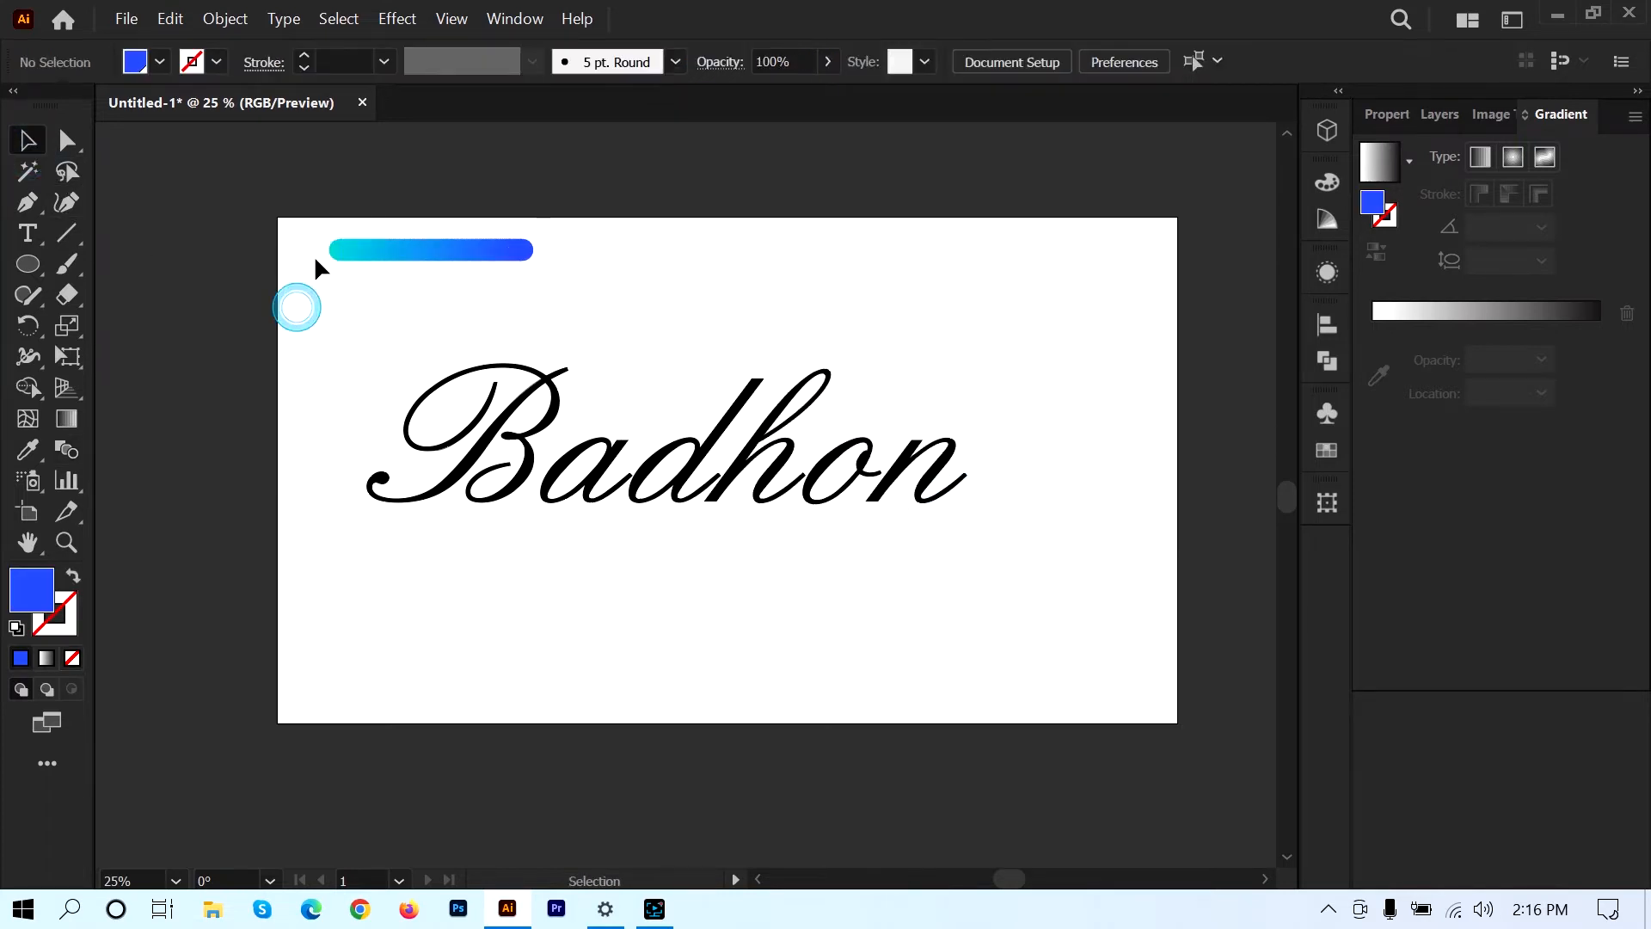
- Examine the blended bar's colour transition and its two end circles up close, and deselect the bar
{"action": "left_click_drag", "start_coordinate": [300, 234], "coordinate": [579, 312]}
{"action": "left_click", "coordinate": [466, 320]}
{"action": "left_click_drag", "start_coordinate": [284, 218], "coordinate": [472, 291]}
{"action": "scroll", "coordinate": [479, 292], "scroll_direction": "up", "scroll_amount": 4}
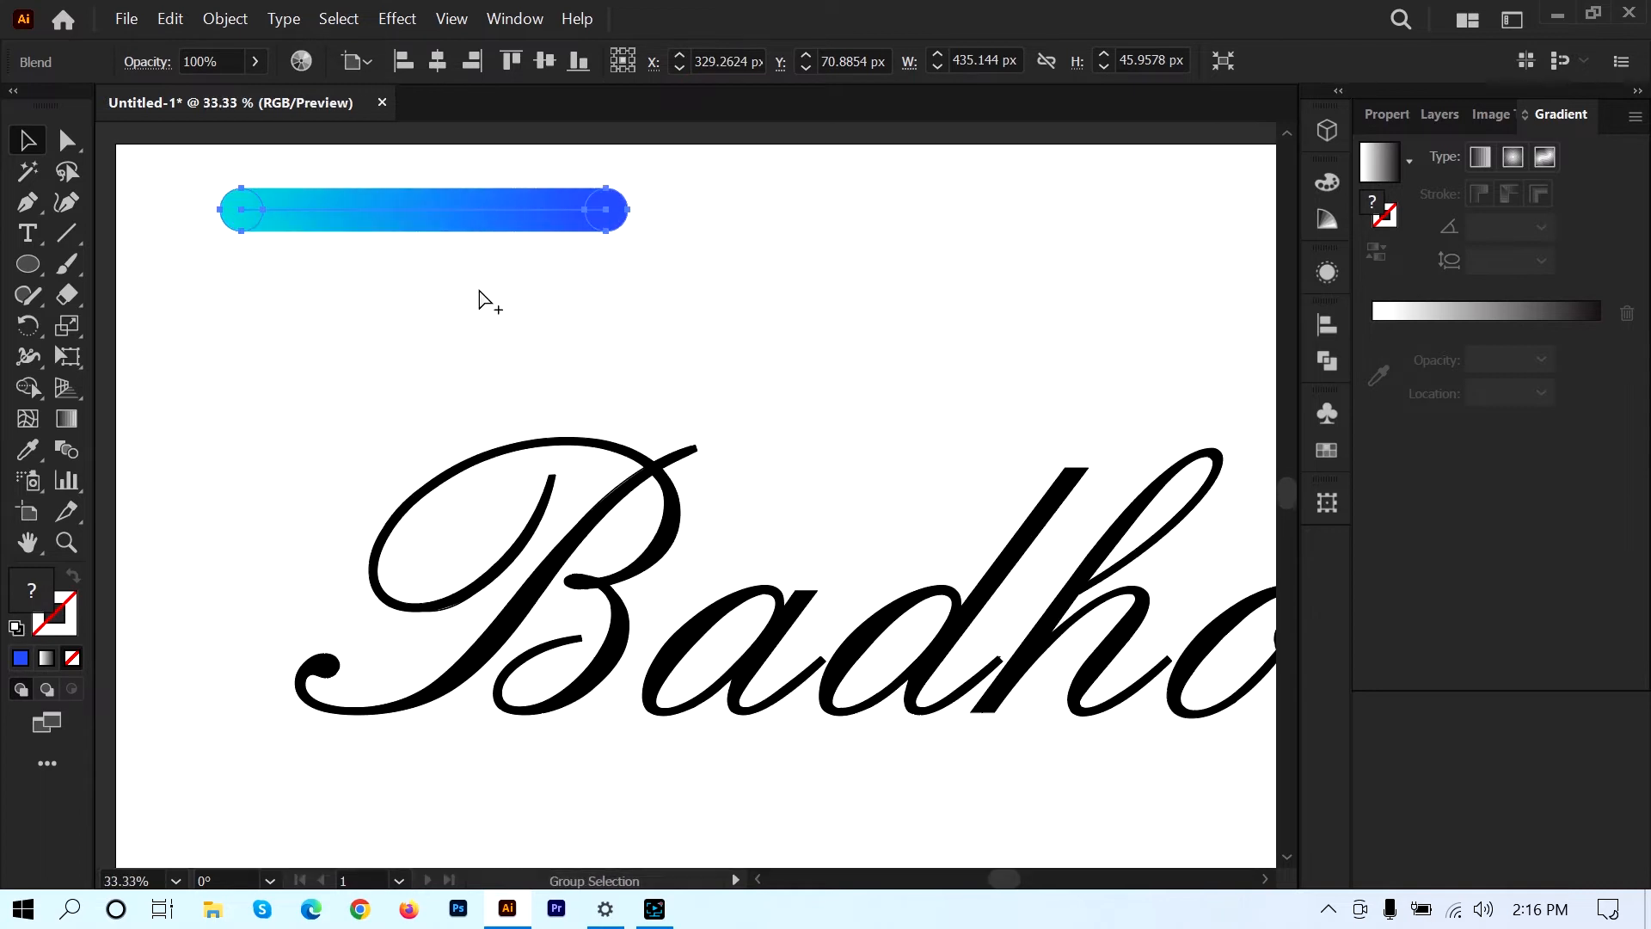
{"action": "left_click_drag", "start_coordinate": [554, 235], "coordinate": [719, 487]}
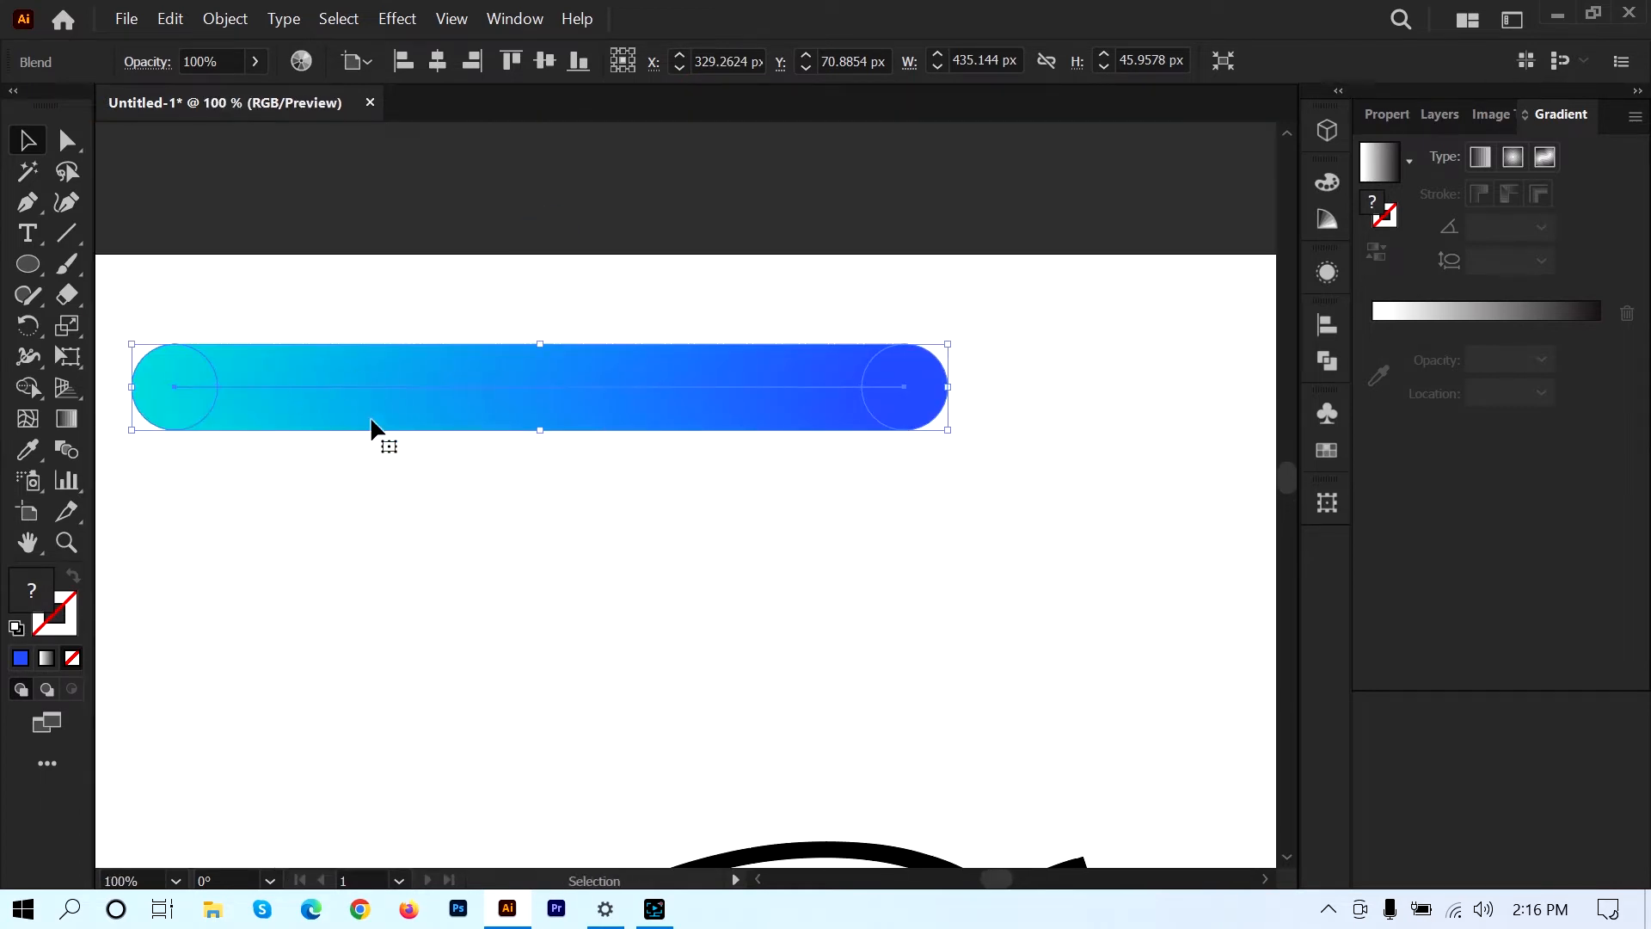
{"action": "scroll", "coordinate": [545, 431], "scroll_direction": "down", "scroll_amount": 2}
{"action": "scroll", "coordinate": [544, 426], "scroll_direction": "down", "scroll_amount": 2}
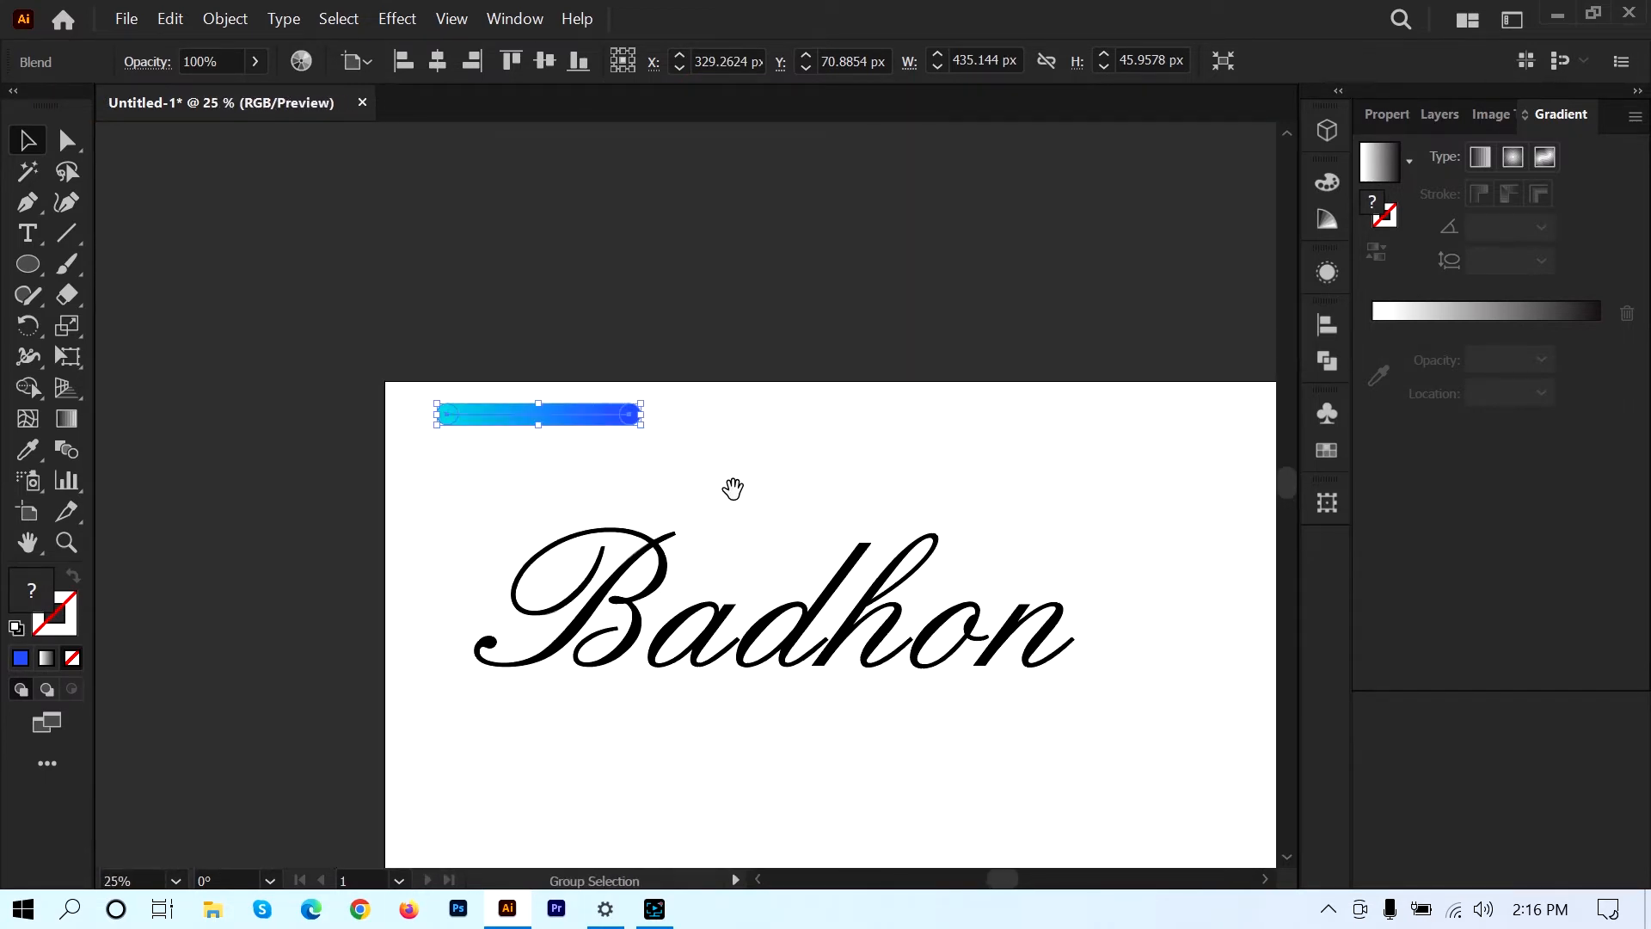
{"action": "left_click_drag", "start_coordinate": [733, 491], "coordinate": [676, 409]}
{"action": "left_click", "coordinate": [341, 434]}
{"action": "left_click_drag", "start_coordinate": [330, 330], "coordinate": [606, 372]}
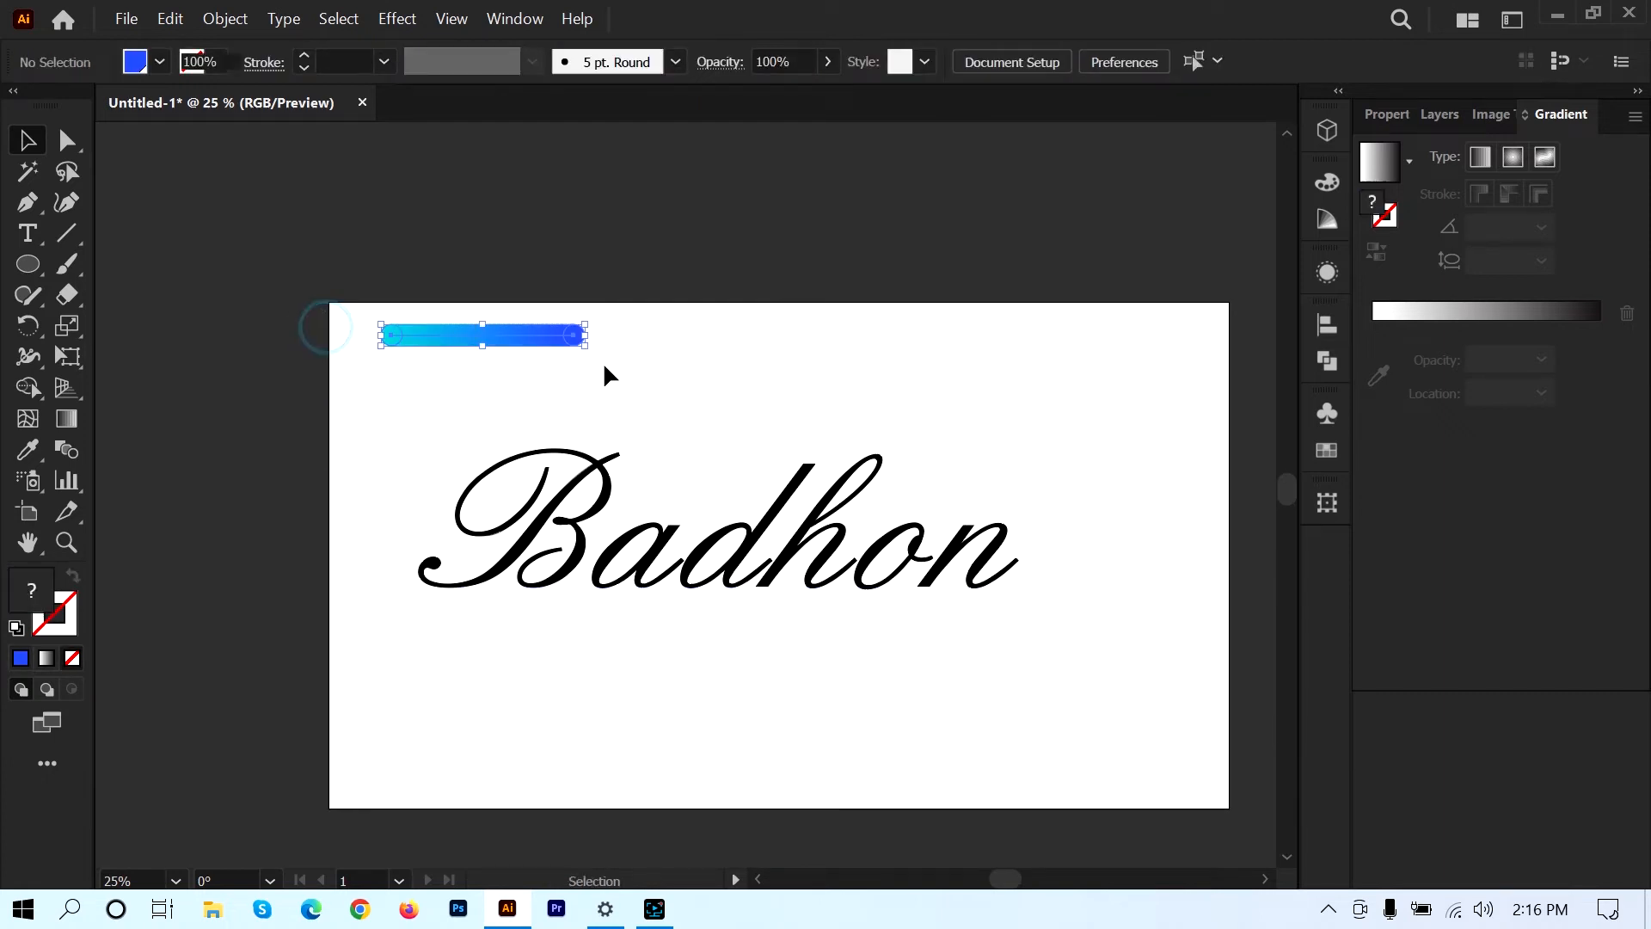
{"action": "left_click", "coordinate": [444, 372]}
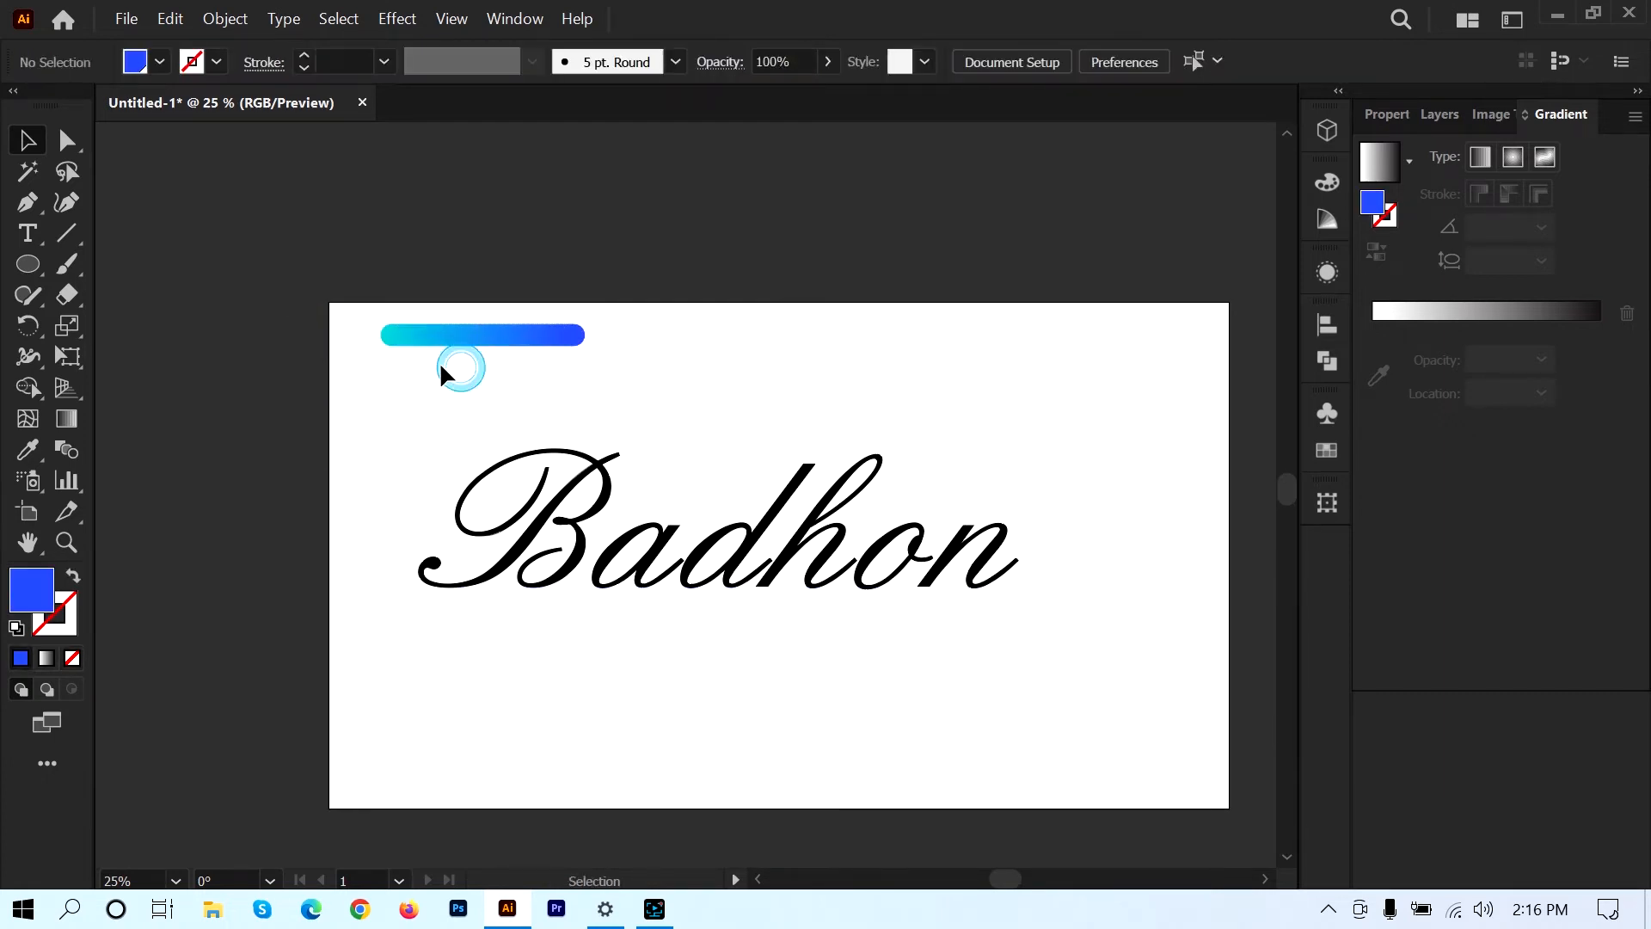
- Undo the blend between the cyan and blue circles and leave both circles deselected
{"action": "left_click", "coordinate": [495, 338]}
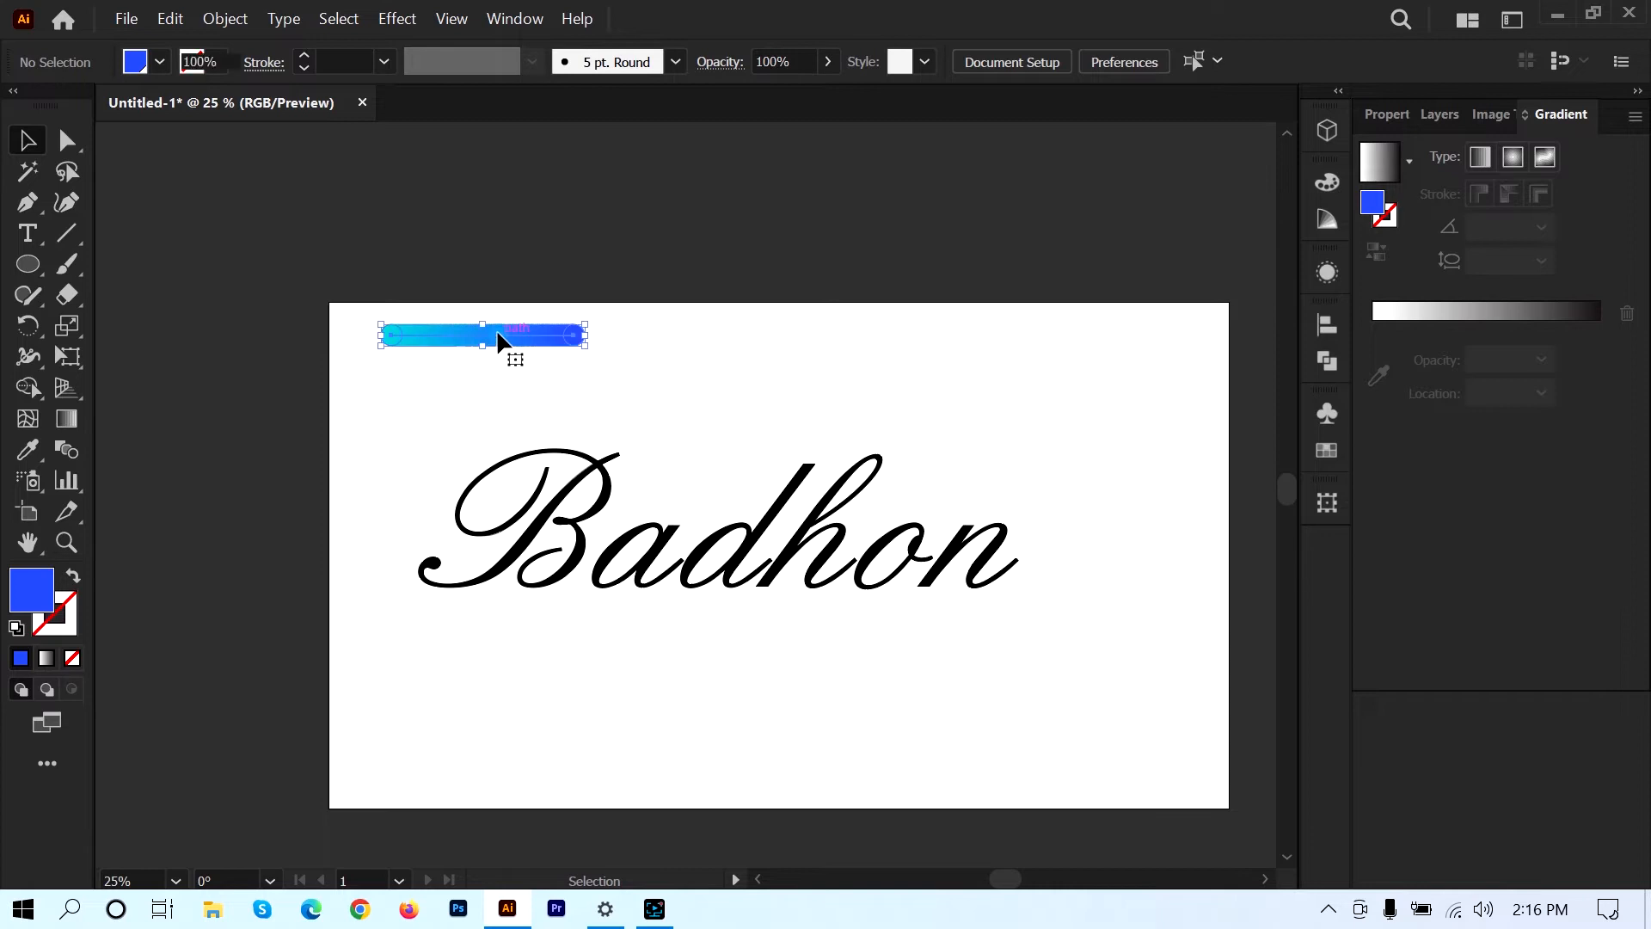
{"action": "left_click", "coordinate": [438, 394]}
{"action": "key", "text": "ctrl+z"}
{"action": "key", "text": "ctrl+z"}
{"action": "key", "text": "ctrl+z"}
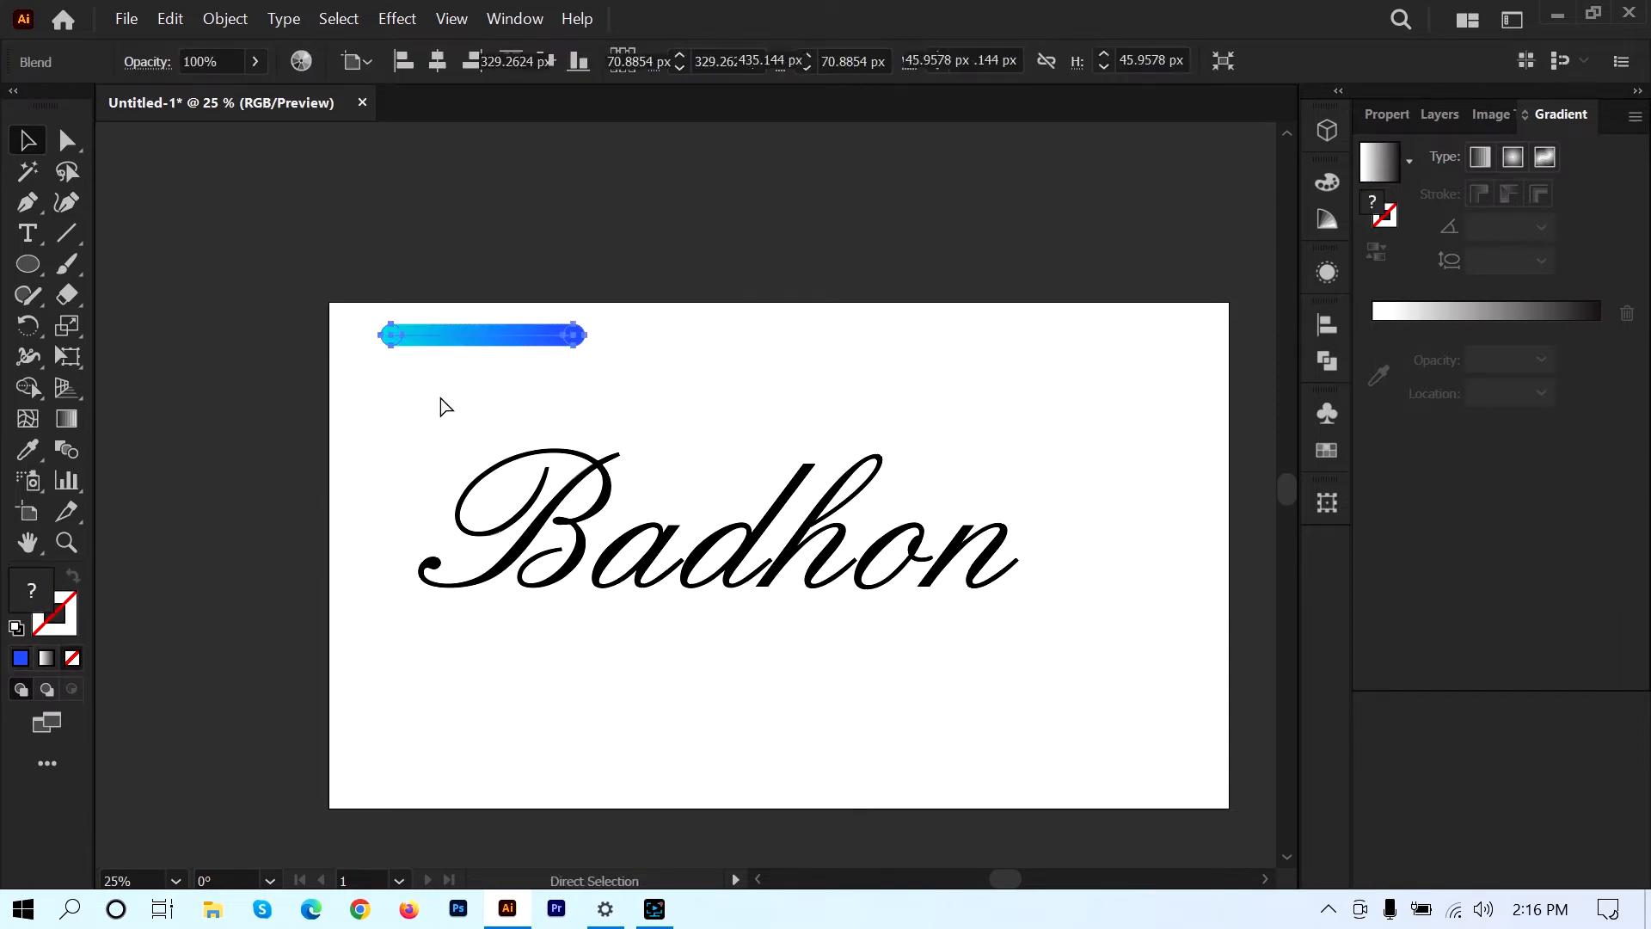
{"action": "left_click", "coordinate": [439, 390]}
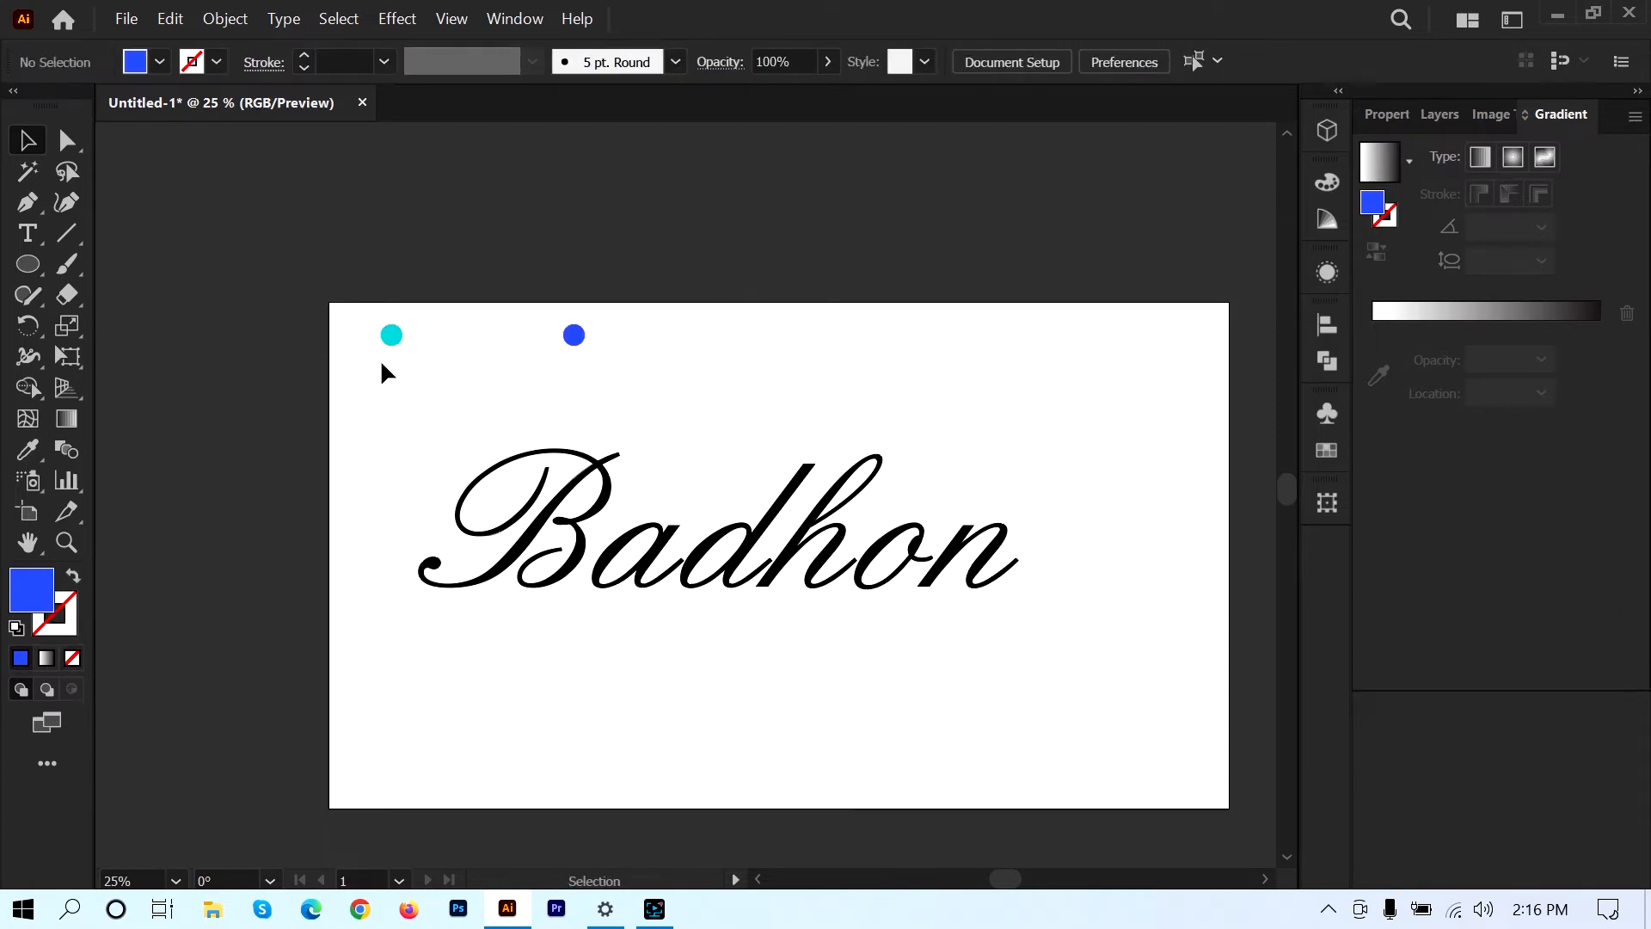
{"action": "left_click", "coordinate": [567, 336]}
{"action": "left_click", "coordinate": [430, 372]}
- Fill the cyan circle with a linear white-to-black gradient, check the saved swatches for the cyan and blue colours, and deselect the circle
{"action": "scroll", "coordinate": [420, 372], "scroll_direction": "up", "scroll_amount": 3}
{"action": "left_click_drag", "start_coordinate": [692, 362], "coordinate": [642, 448]}
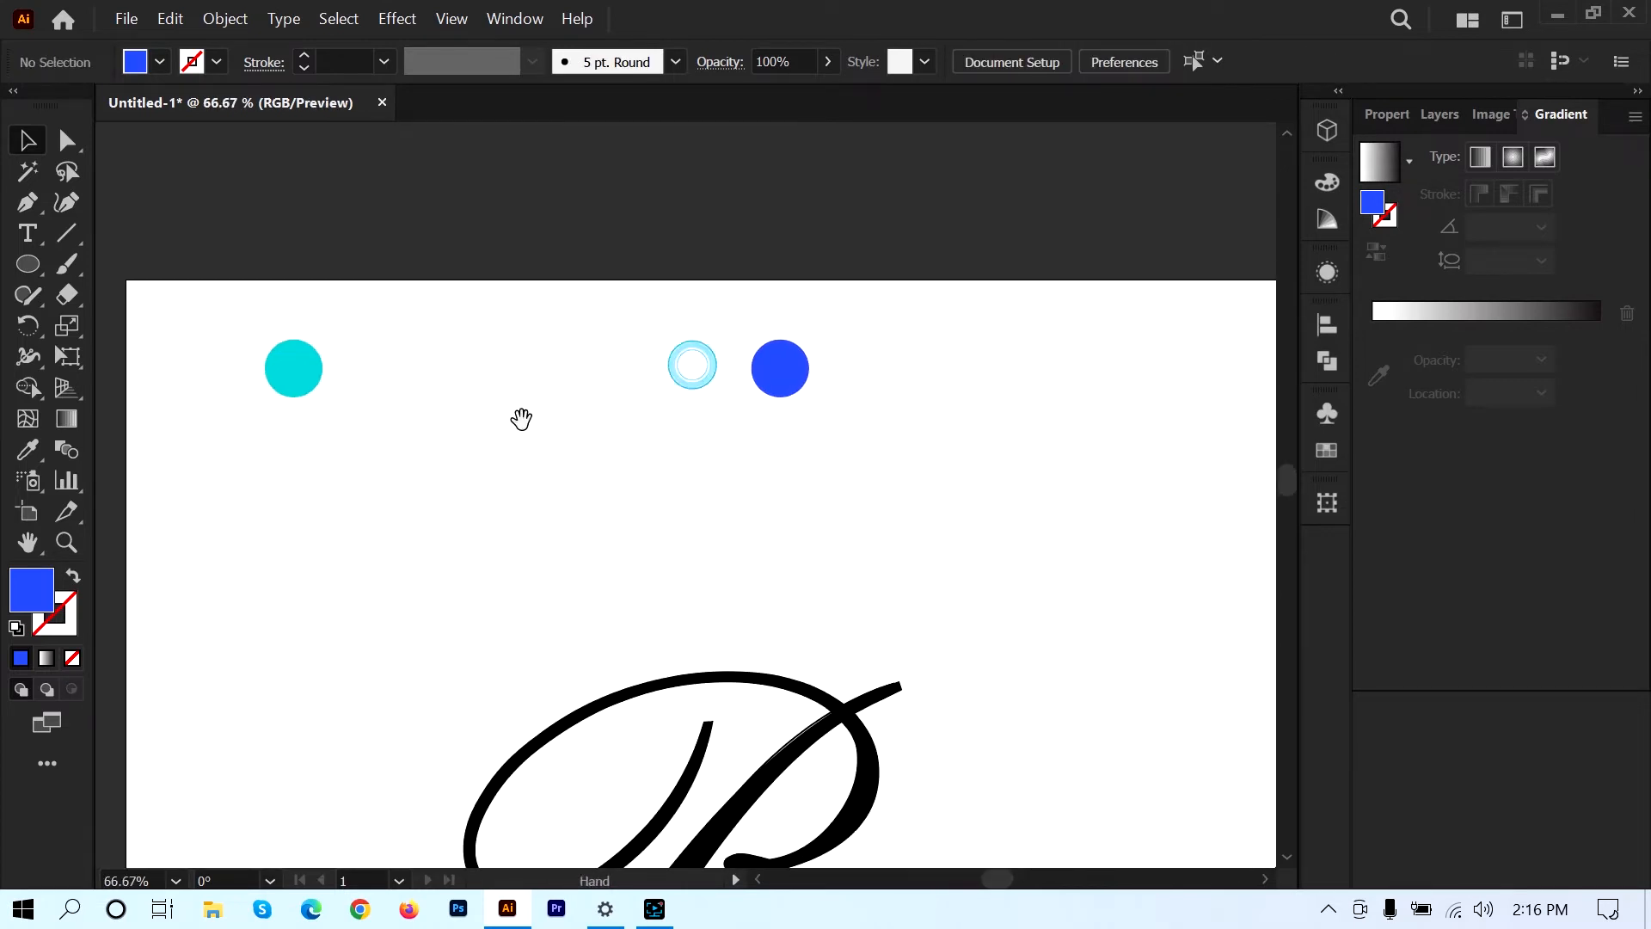
{"action": "left_click", "coordinate": [270, 365]}
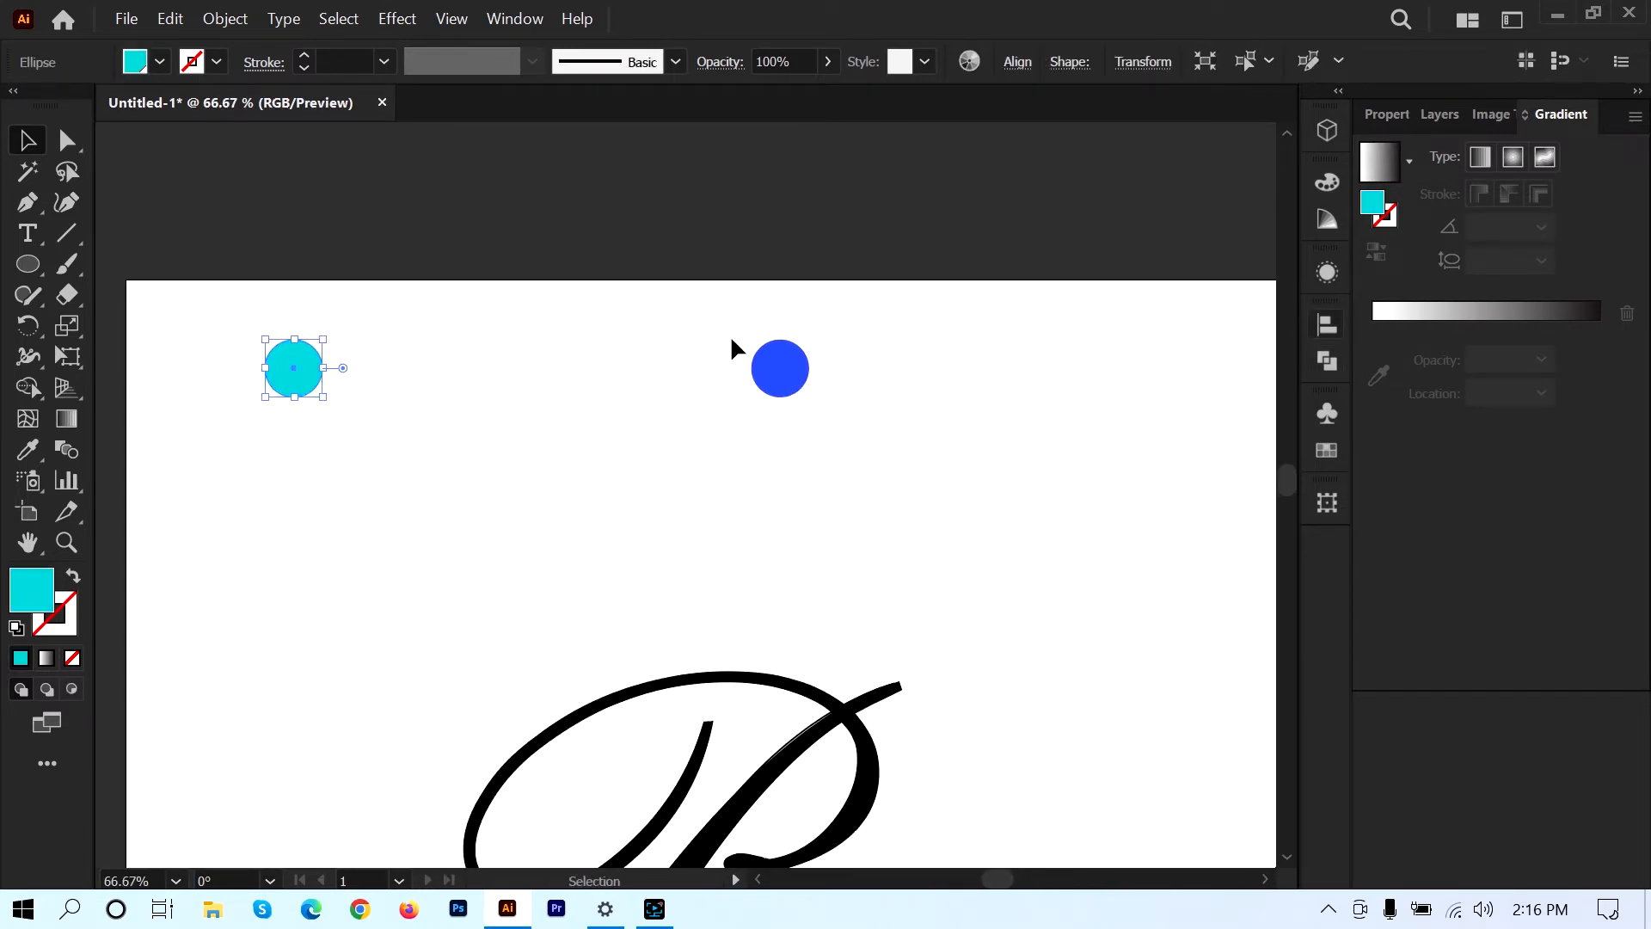
{"action": "left_click", "coordinate": [65, 419]}
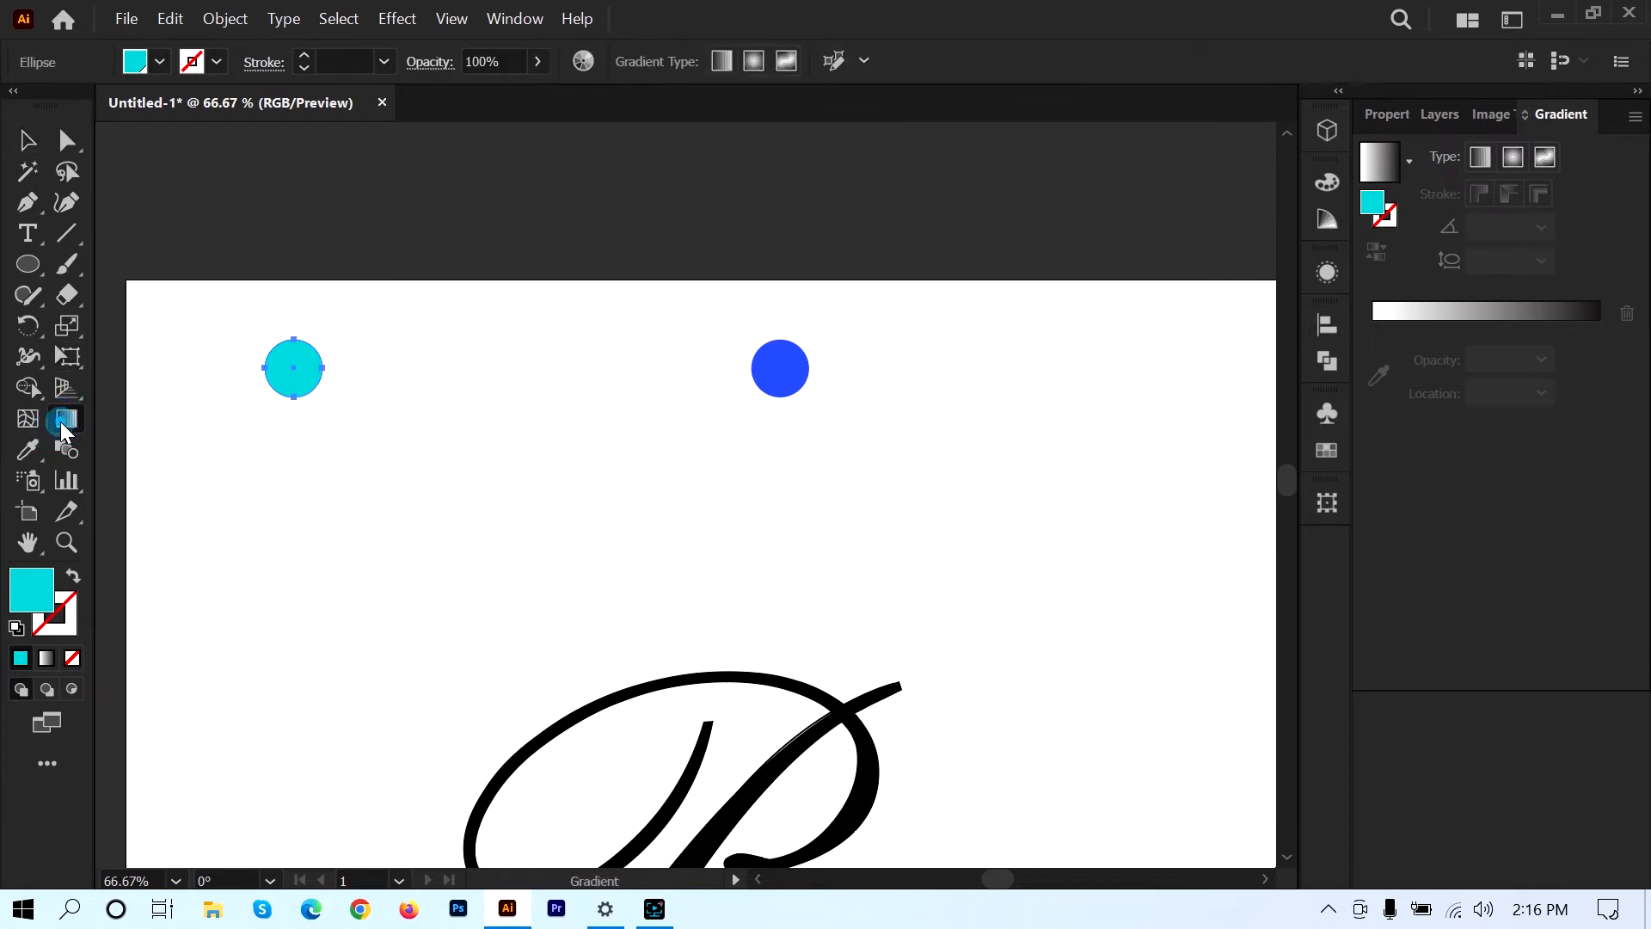
{"action": "left_click", "coordinate": [1387, 312]}
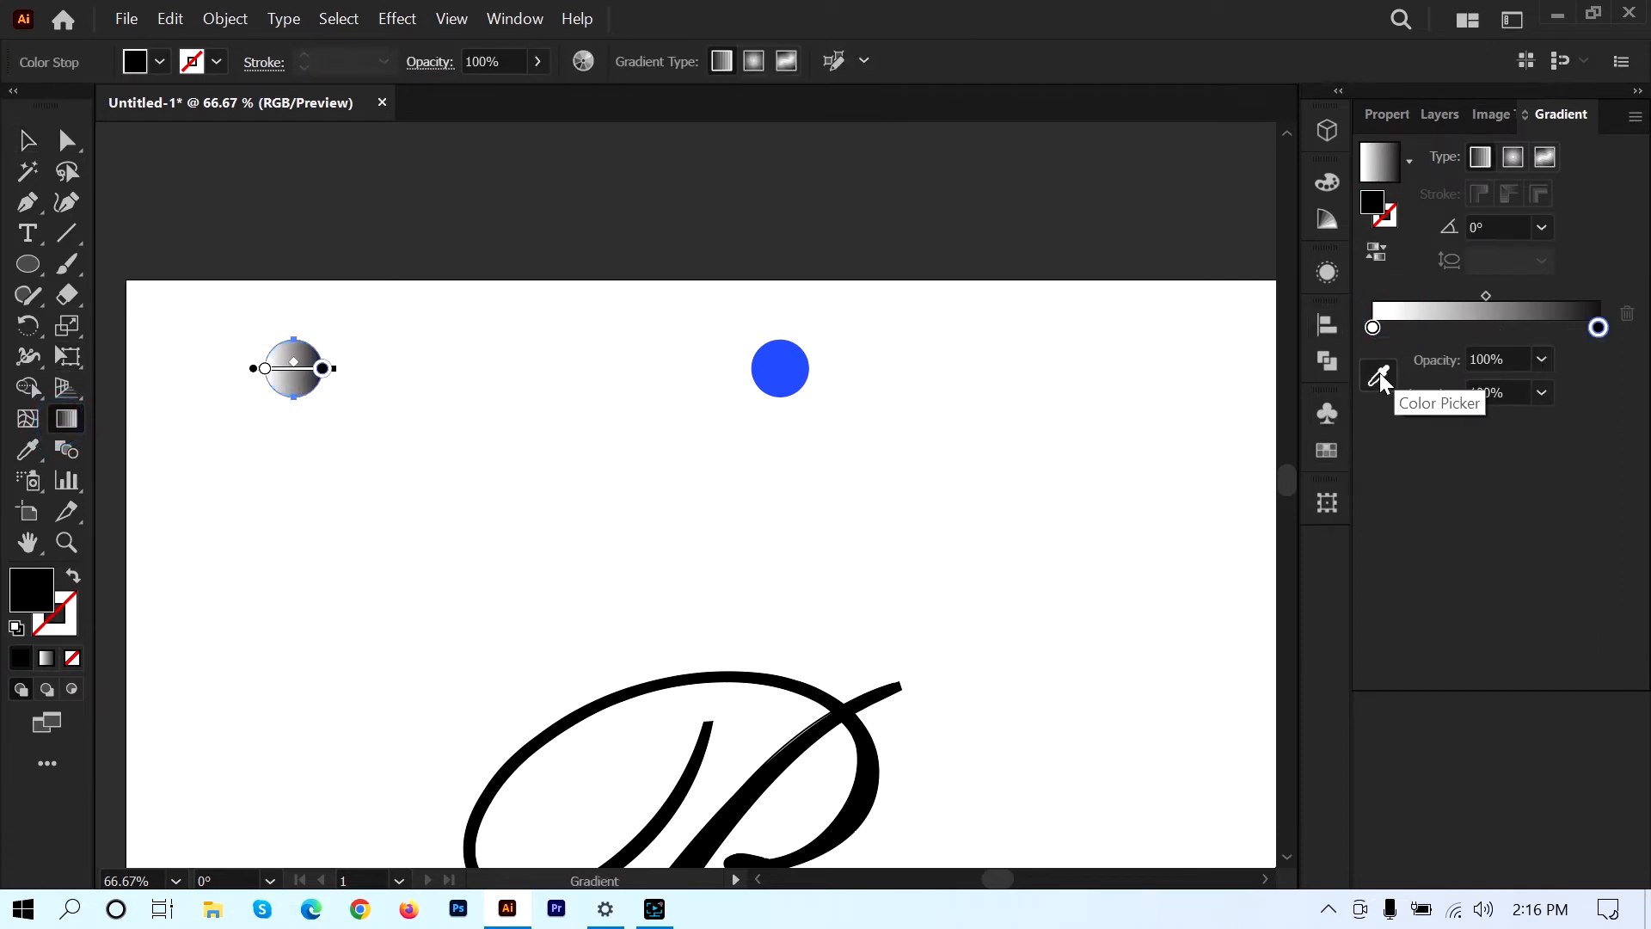
{"action": "left_click", "coordinate": [1325, 451]}
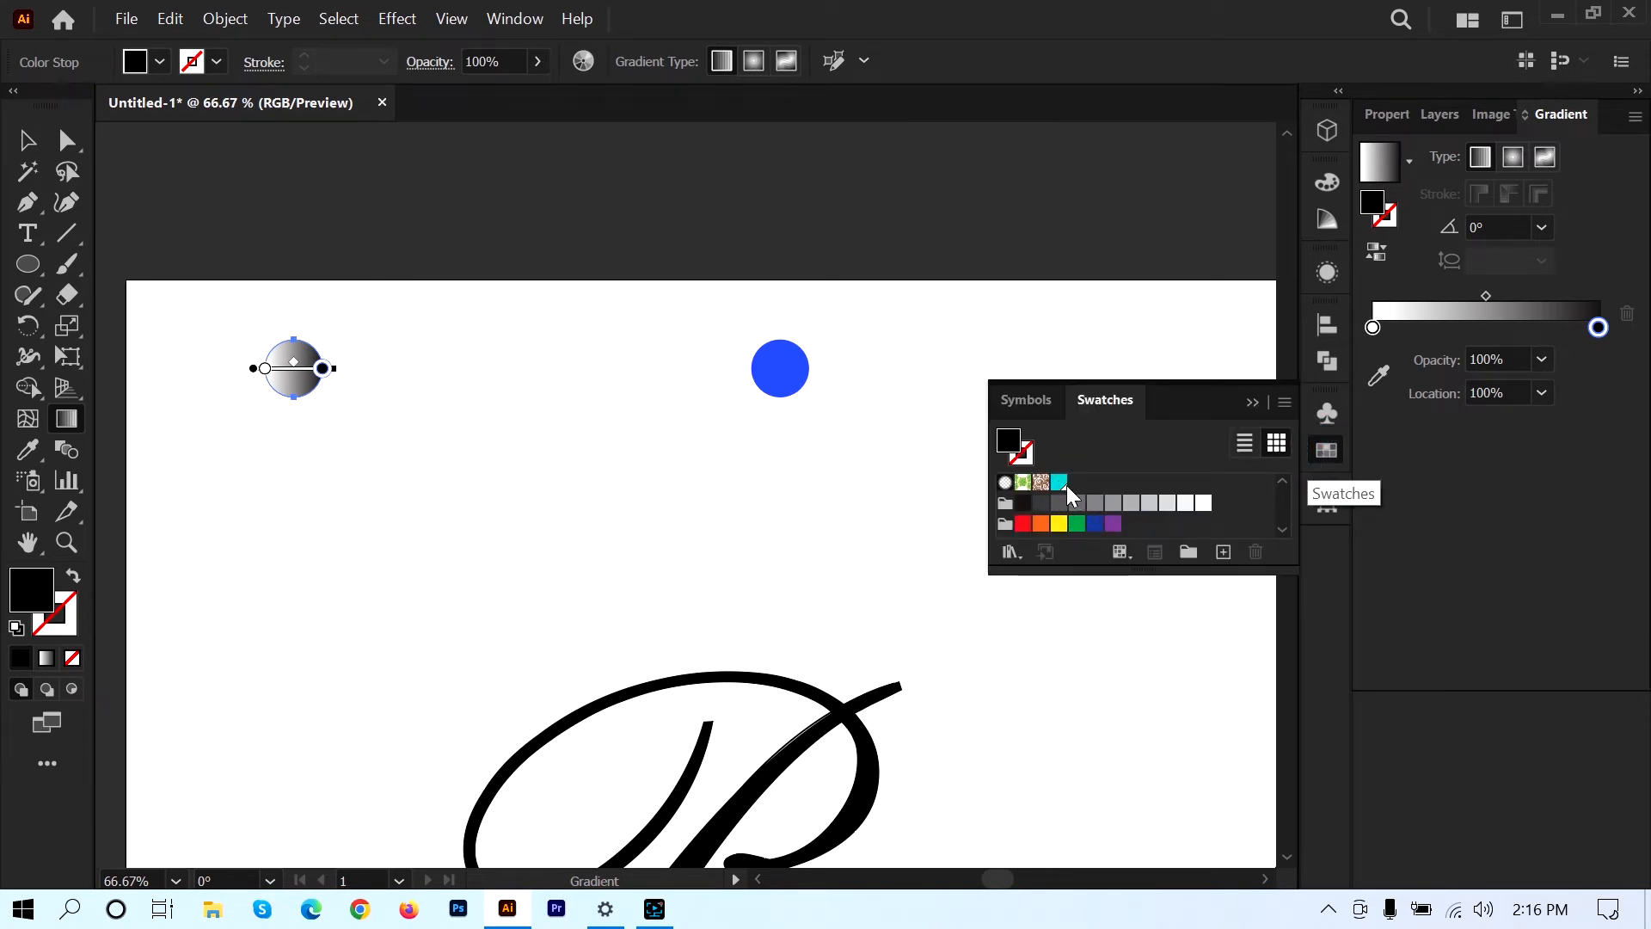
{"action": "scroll", "coordinate": [1127, 484], "scroll_direction": "up", "scroll_amount": 3}
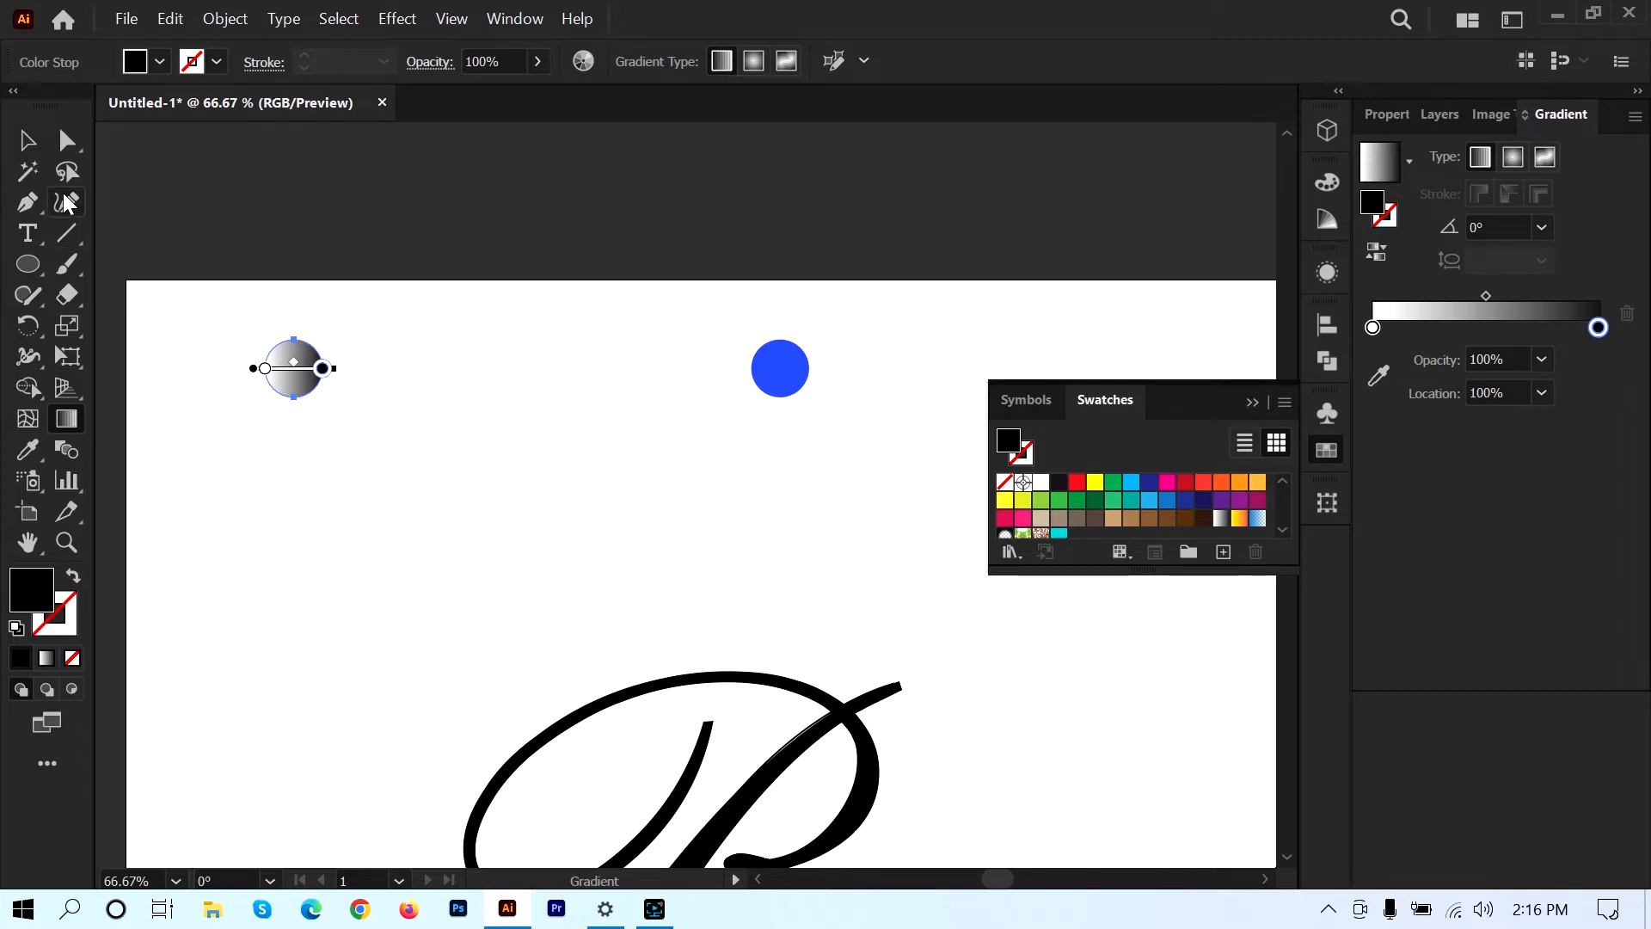
{"action": "left_click", "coordinate": [26, 139]}
{"action": "left_click", "coordinate": [720, 497]}
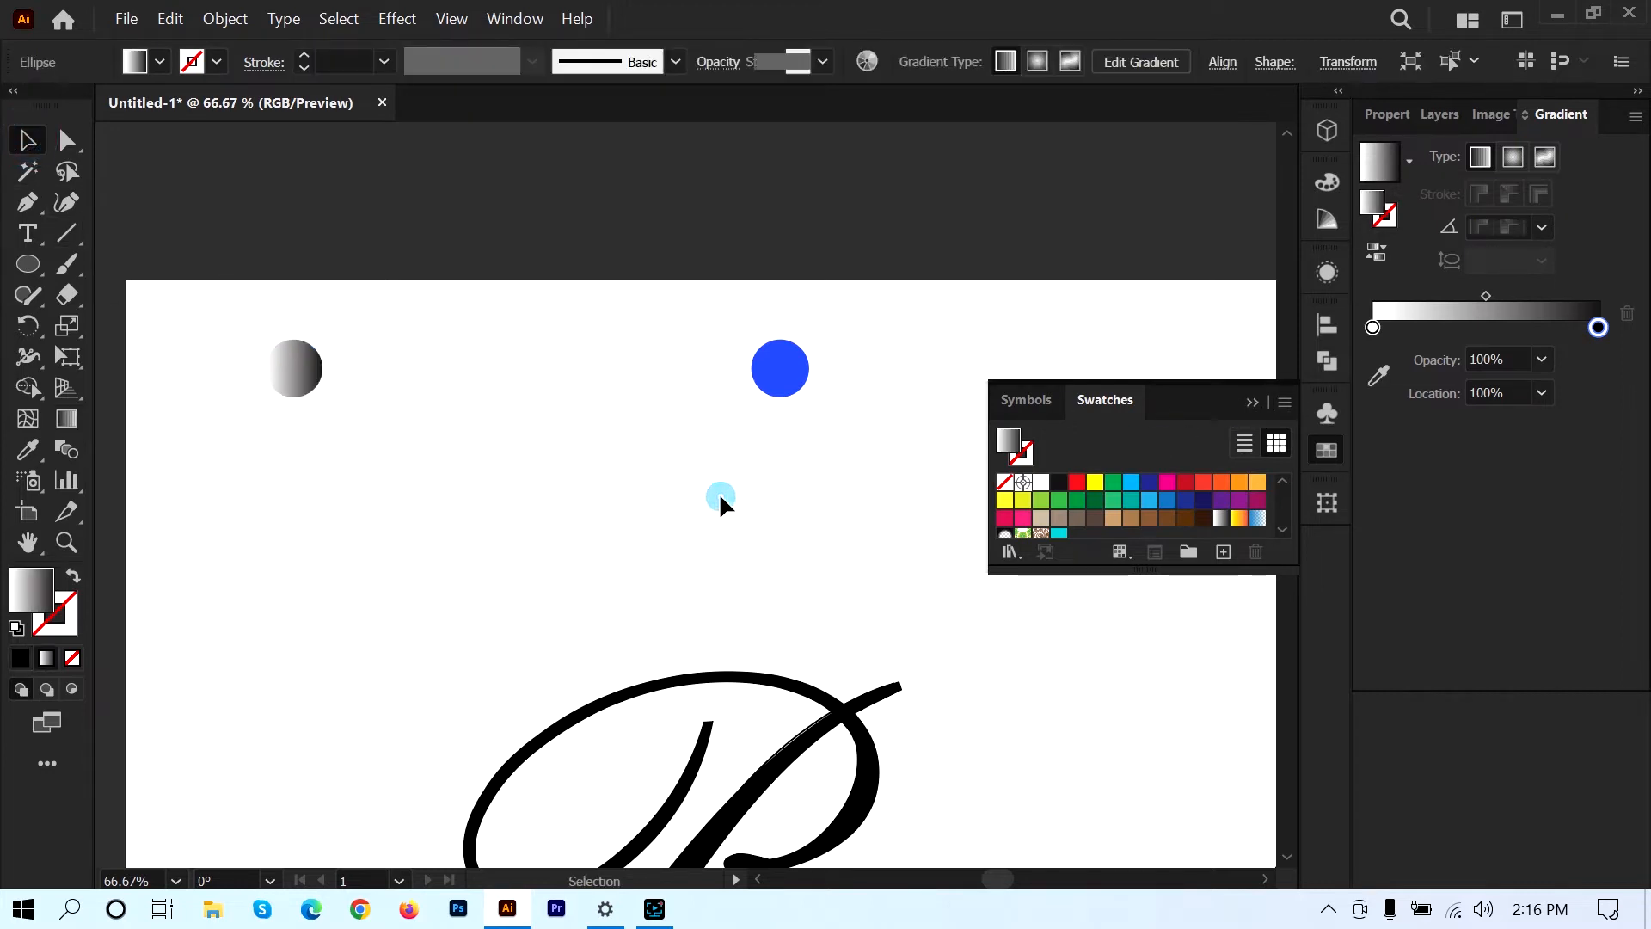
- Save the blue circle's fill as a new colour swatch
{"action": "left_click", "coordinate": [798, 386]}
{"action": "scroll", "coordinate": [1147, 492], "scroll_direction": "down", "scroll_amount": 3}
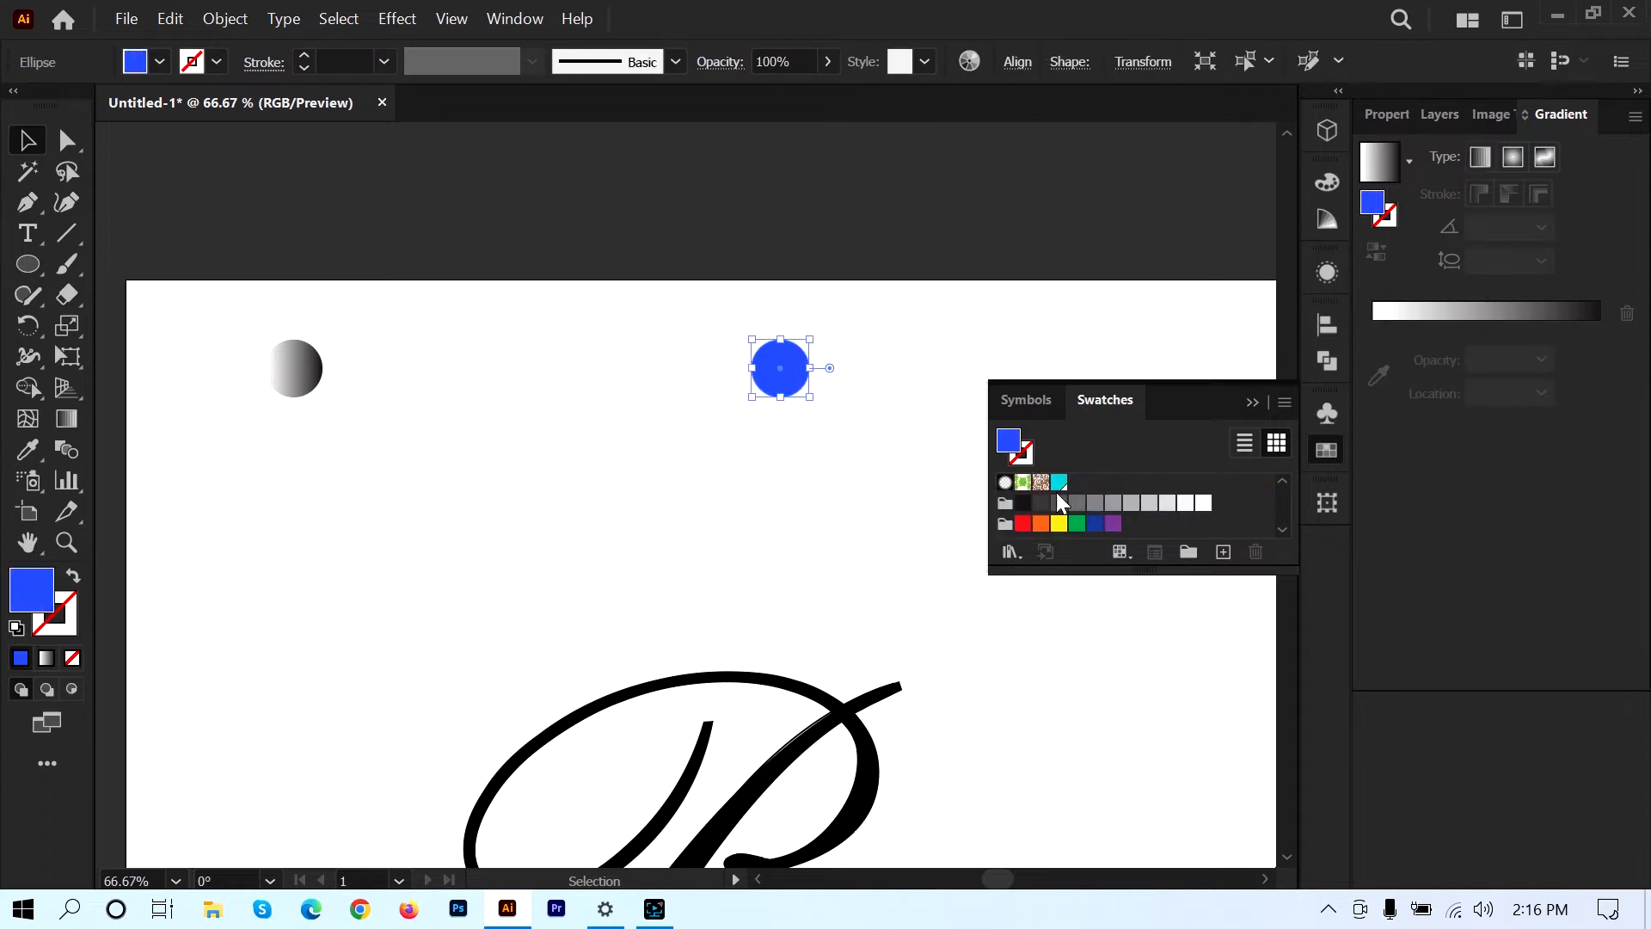
{"action": "left_click", "coordinate": [1221, 553]}
{"action": "left_click", "coordinate": [834, 623]}
- Recolour the gradient circle's stops with the saved swatches: cyan R=0 G=205 B=208 at 100% and blue at 0%
{"action": "left_click", "coordinate": [287, 365]}
{"action": "left_click", "coordinate": [67, 422]}
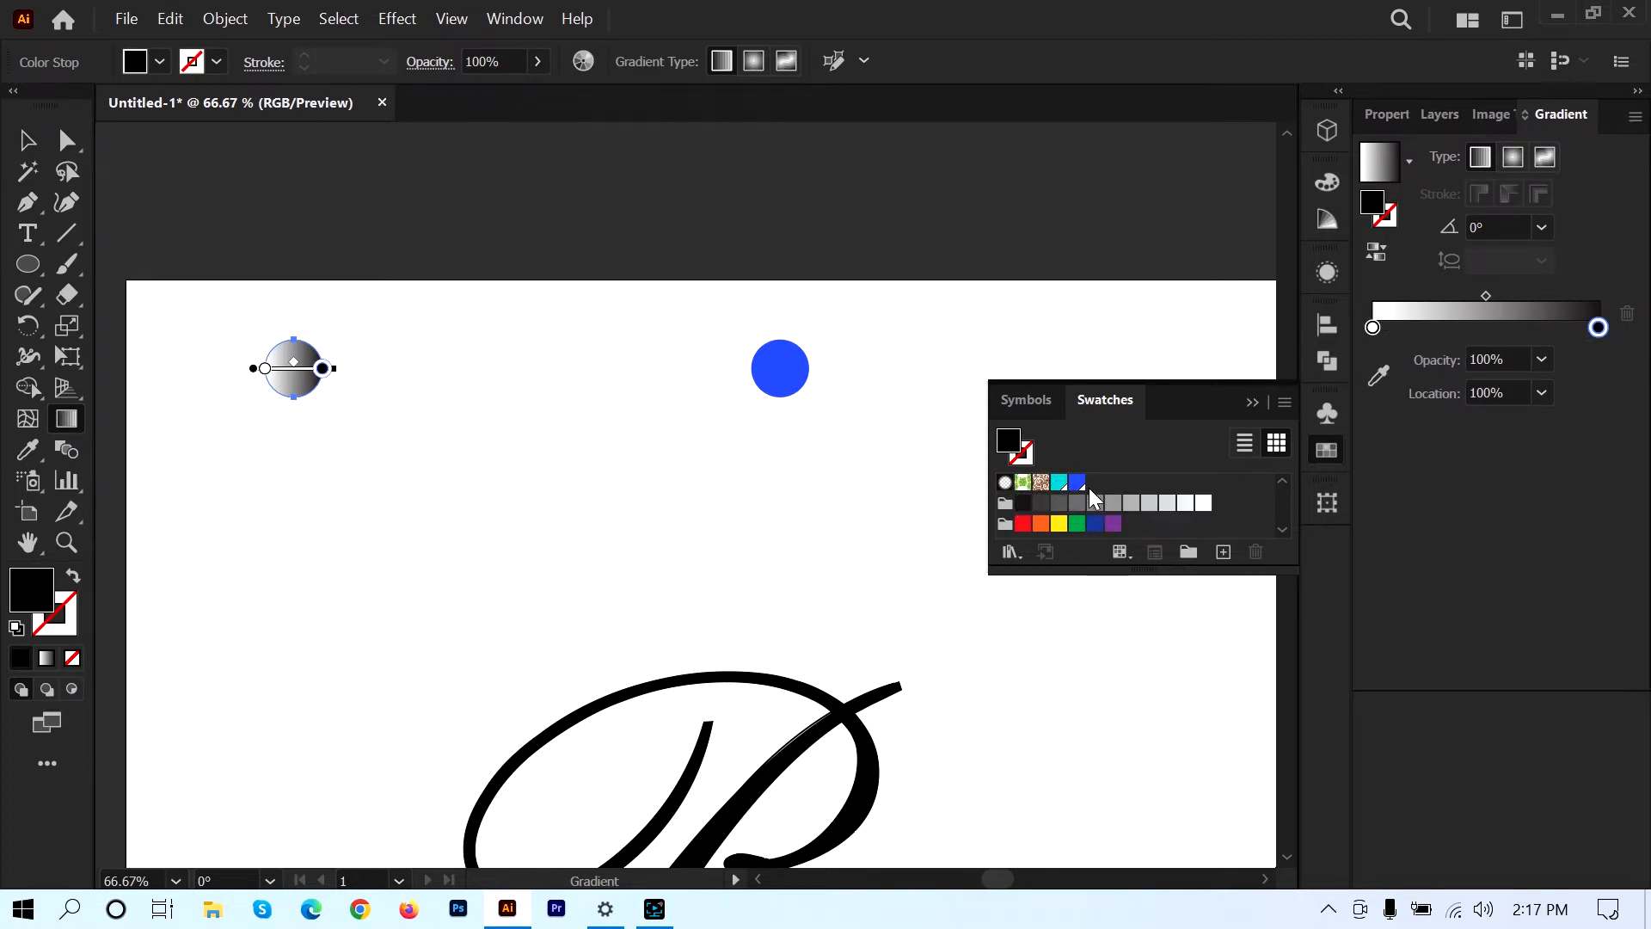
{"action": "left_click", "coordinate": [1058, 482]}
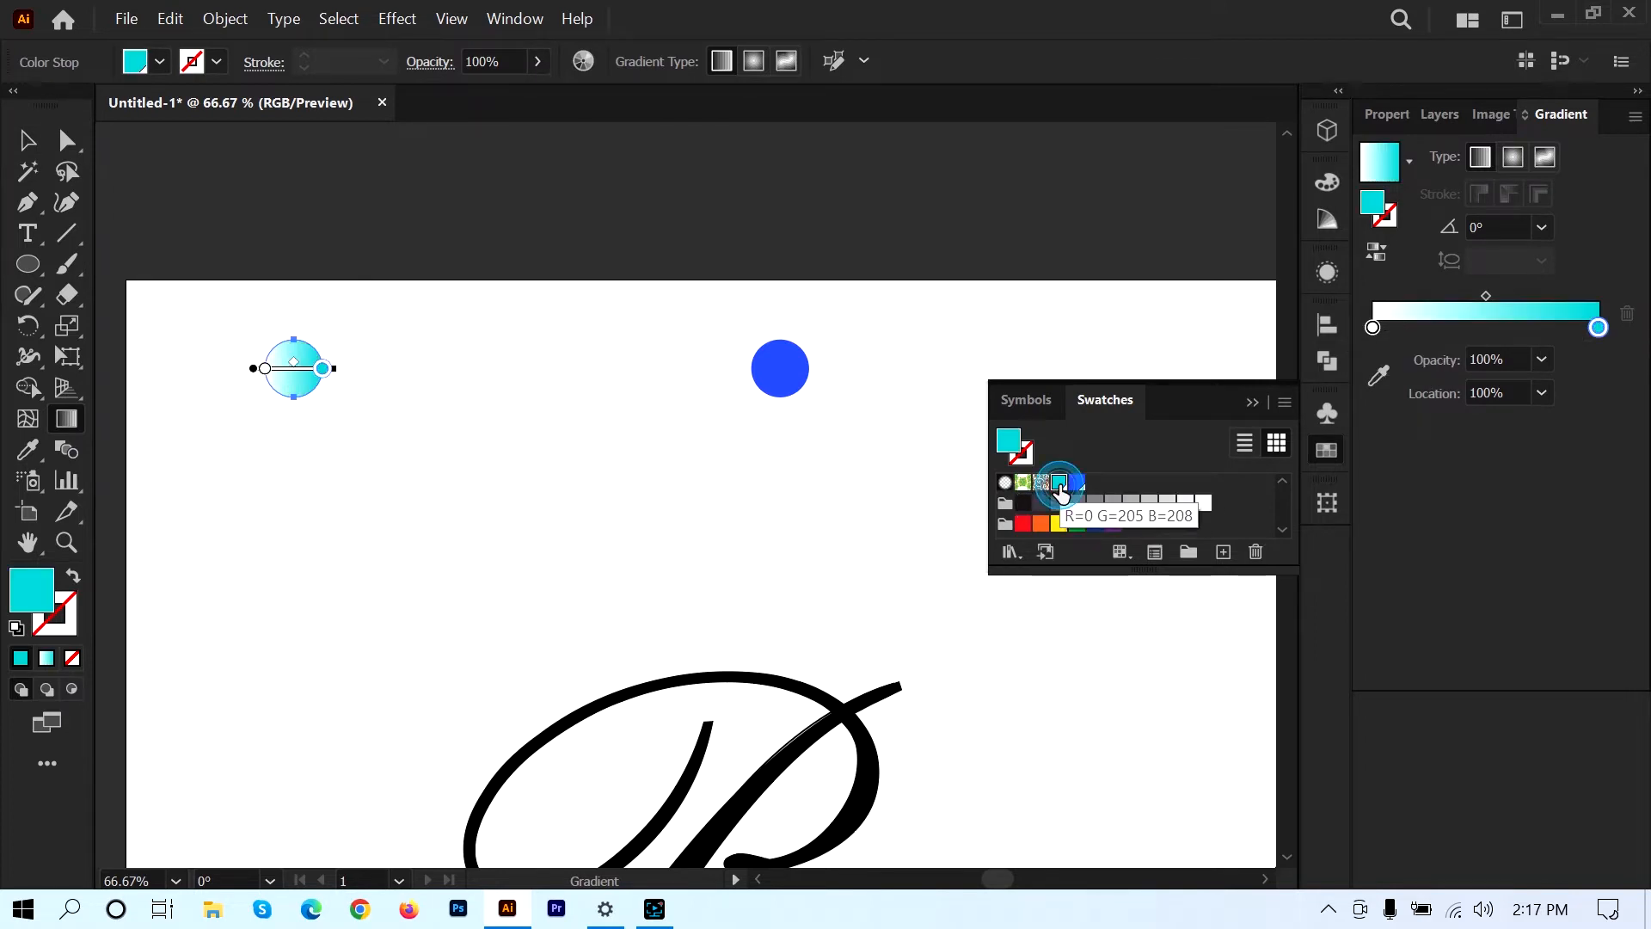
{"action": "left_click", "coordinate": [1372, 328]}
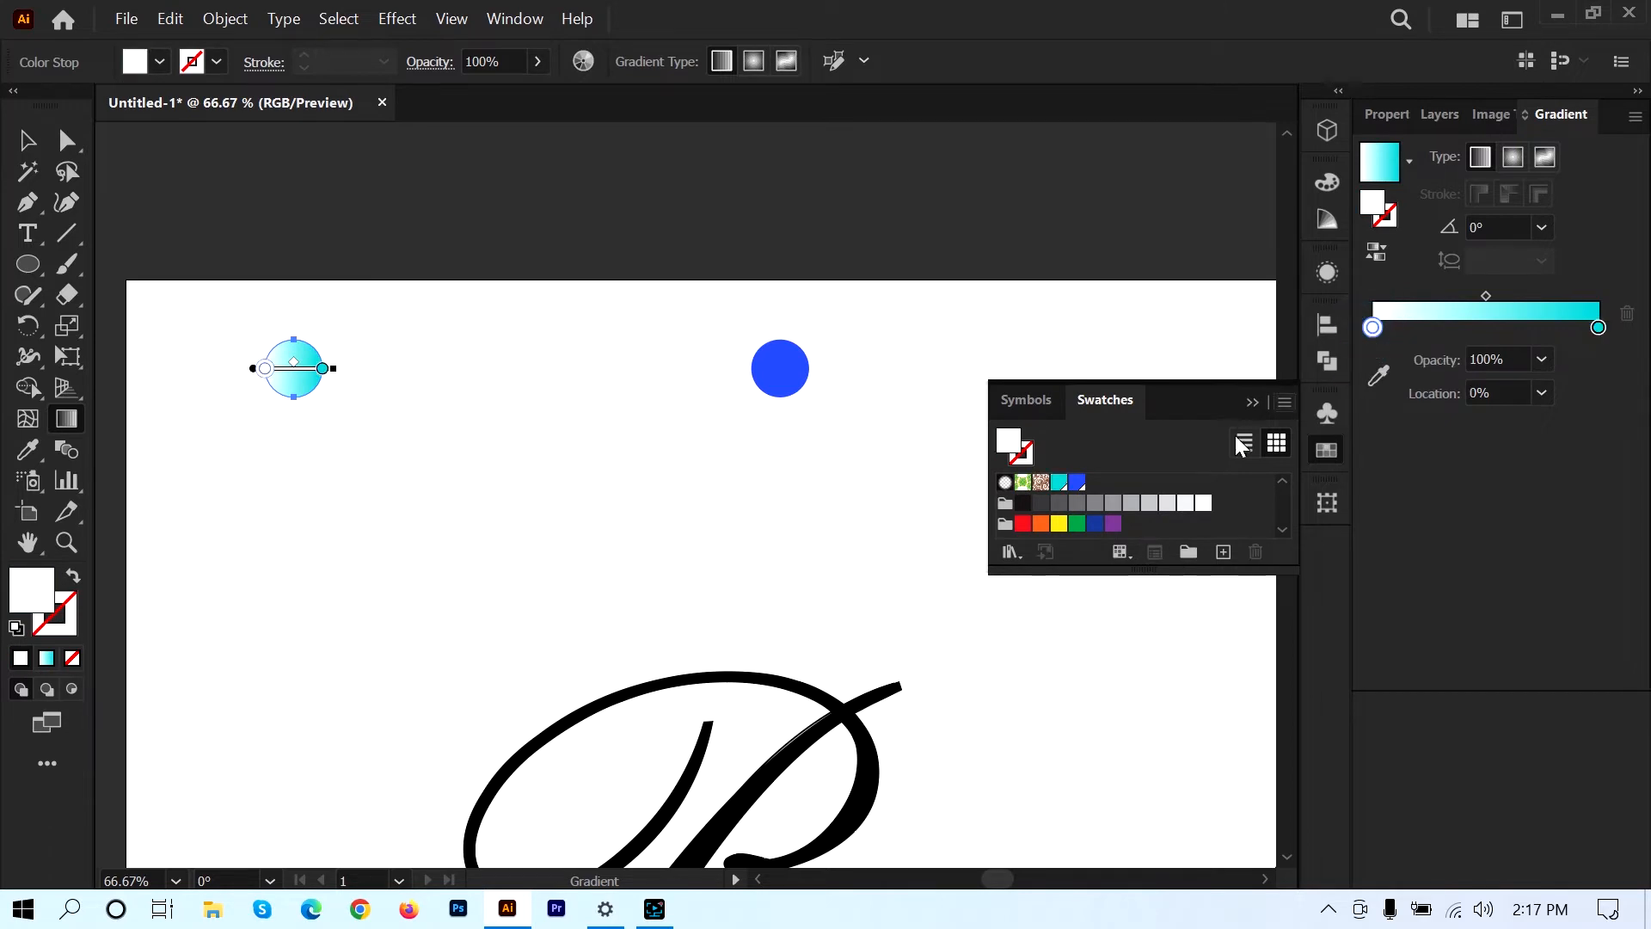
{"action": "left_click", "coordinate": [1077, 483]}
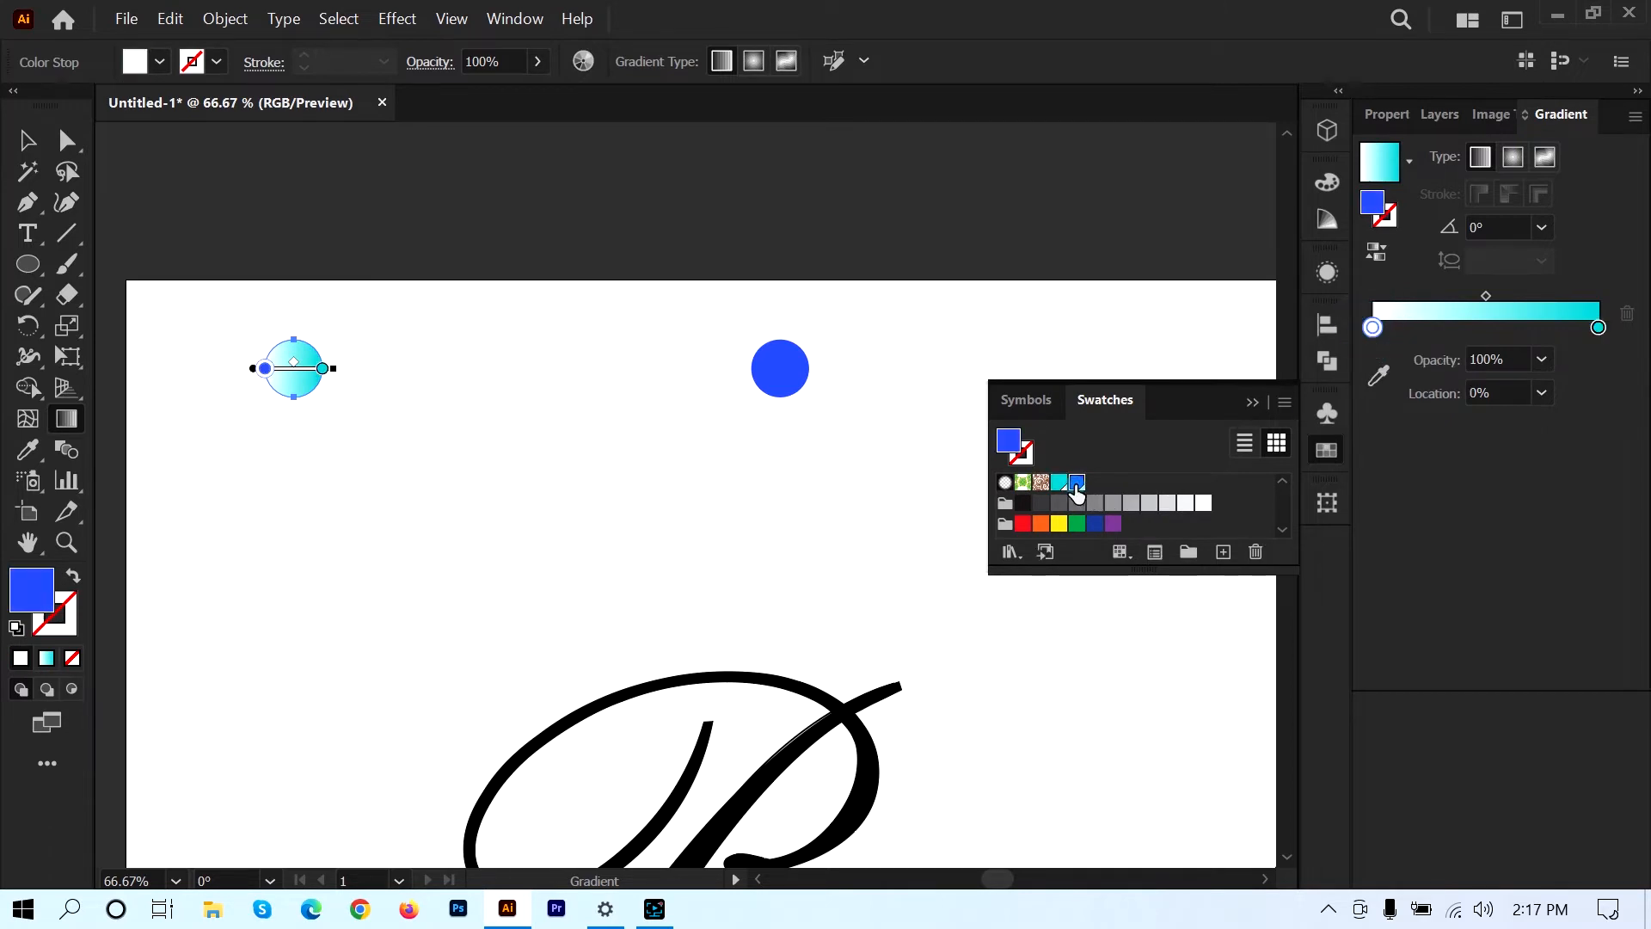
- Set the circle's gradient angle to 90° and deselect the circle
{"action": "left_click", "coordinate": [1543, 225]}
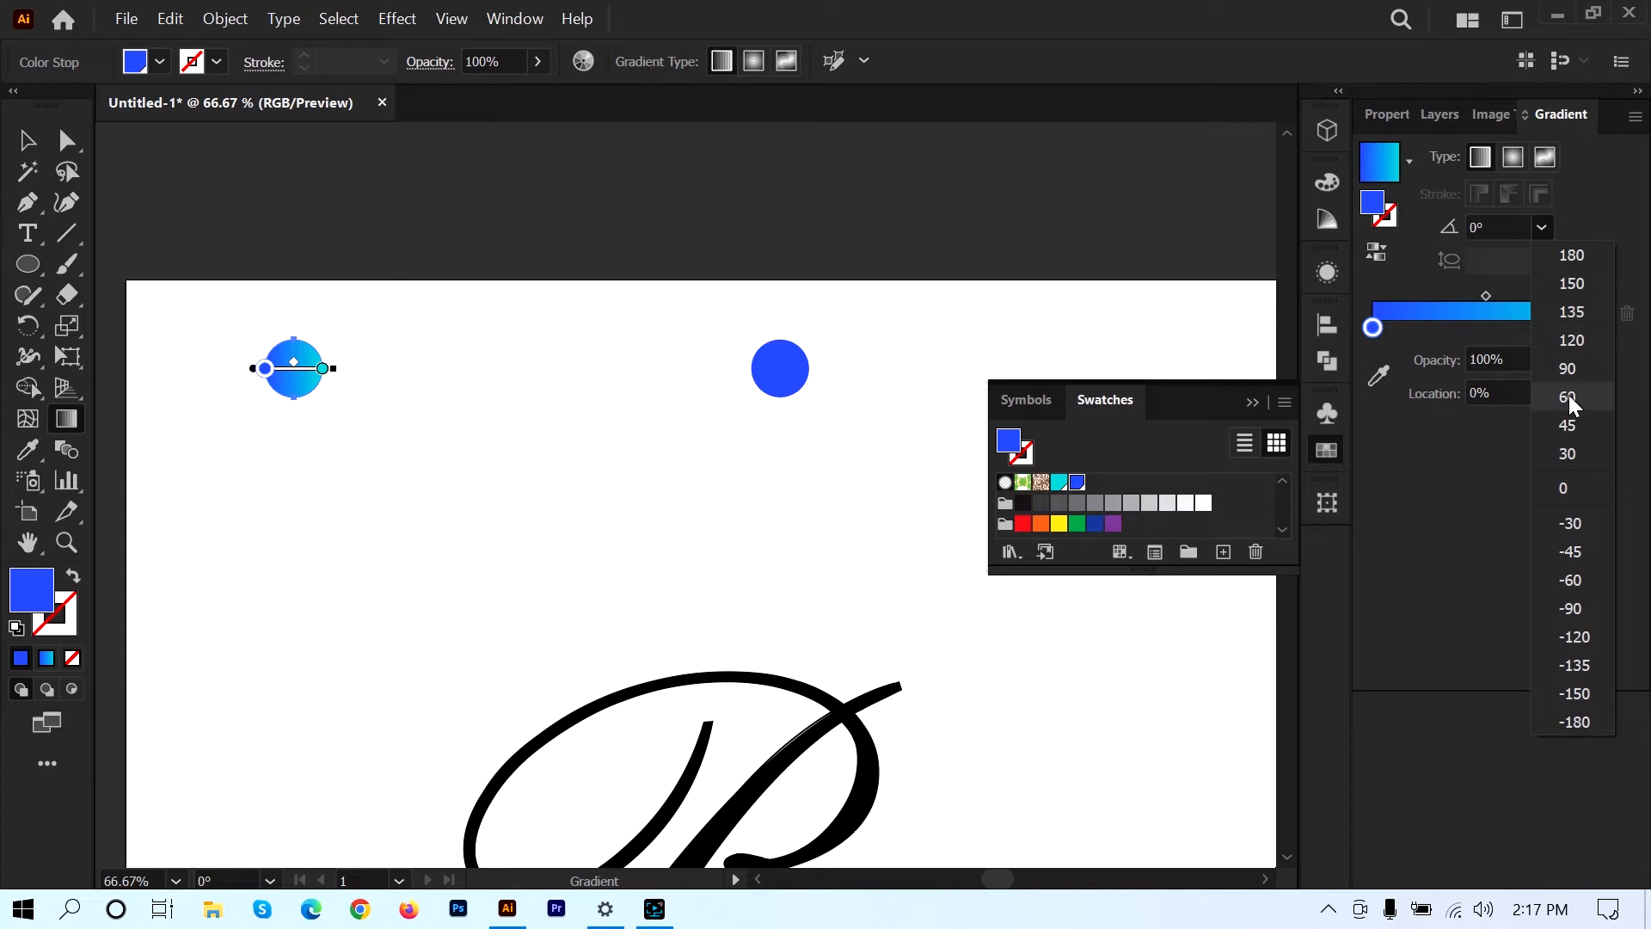
{"action": "left_click", "coordinate": [1567, 369]}
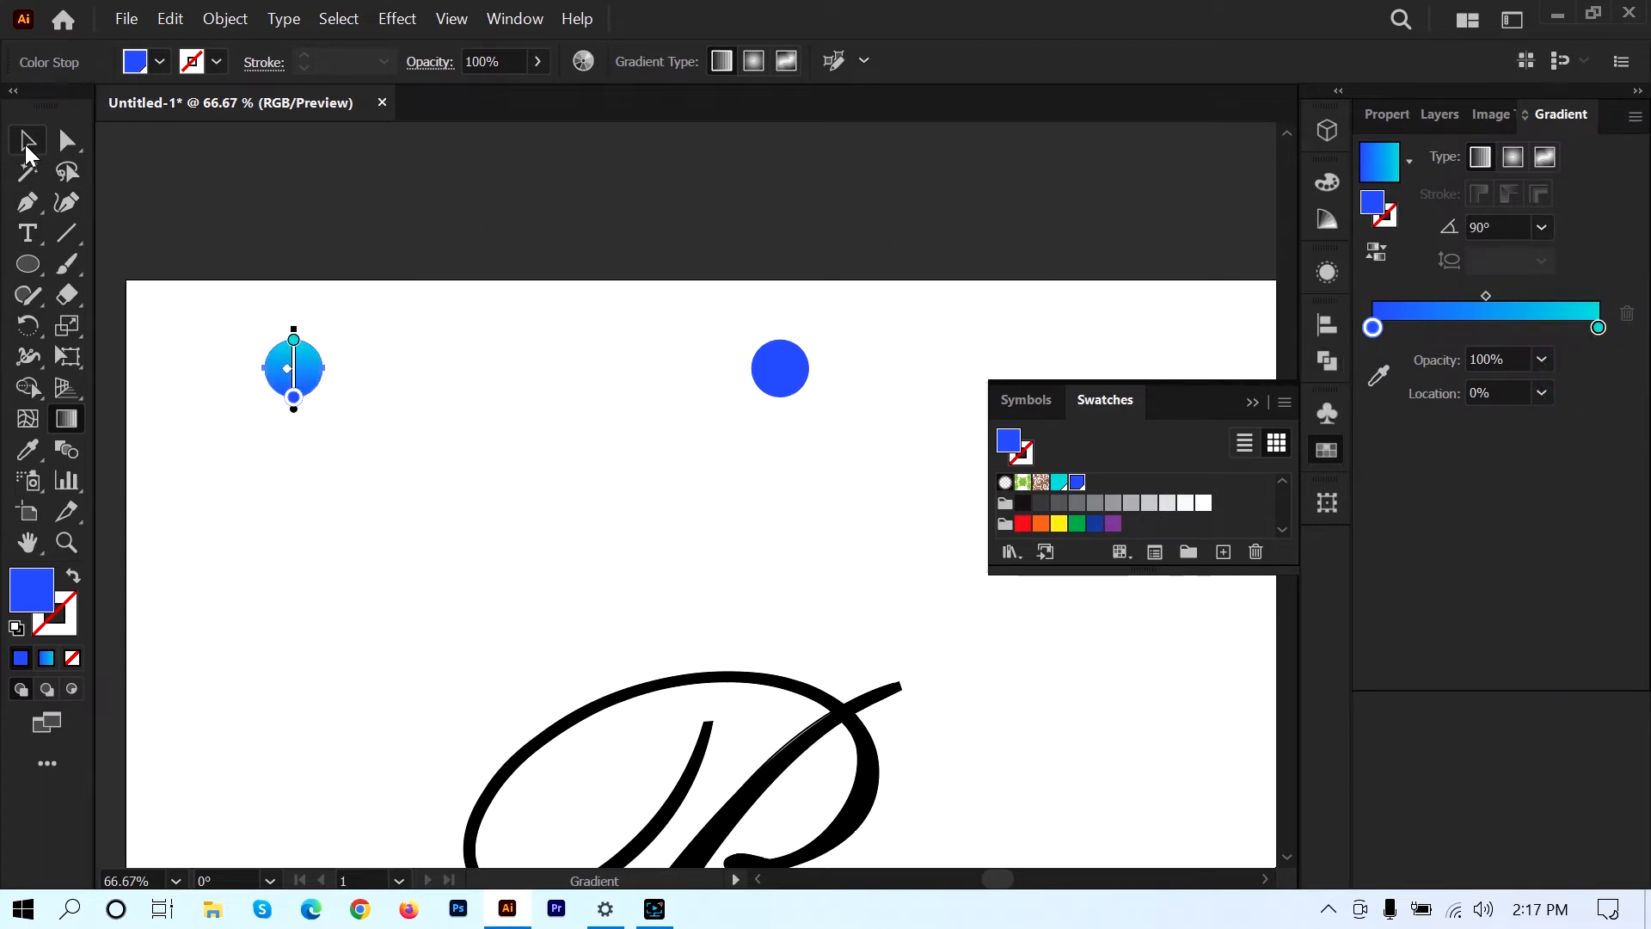
{"action": "left_click", "coordinate": [27, 142]}
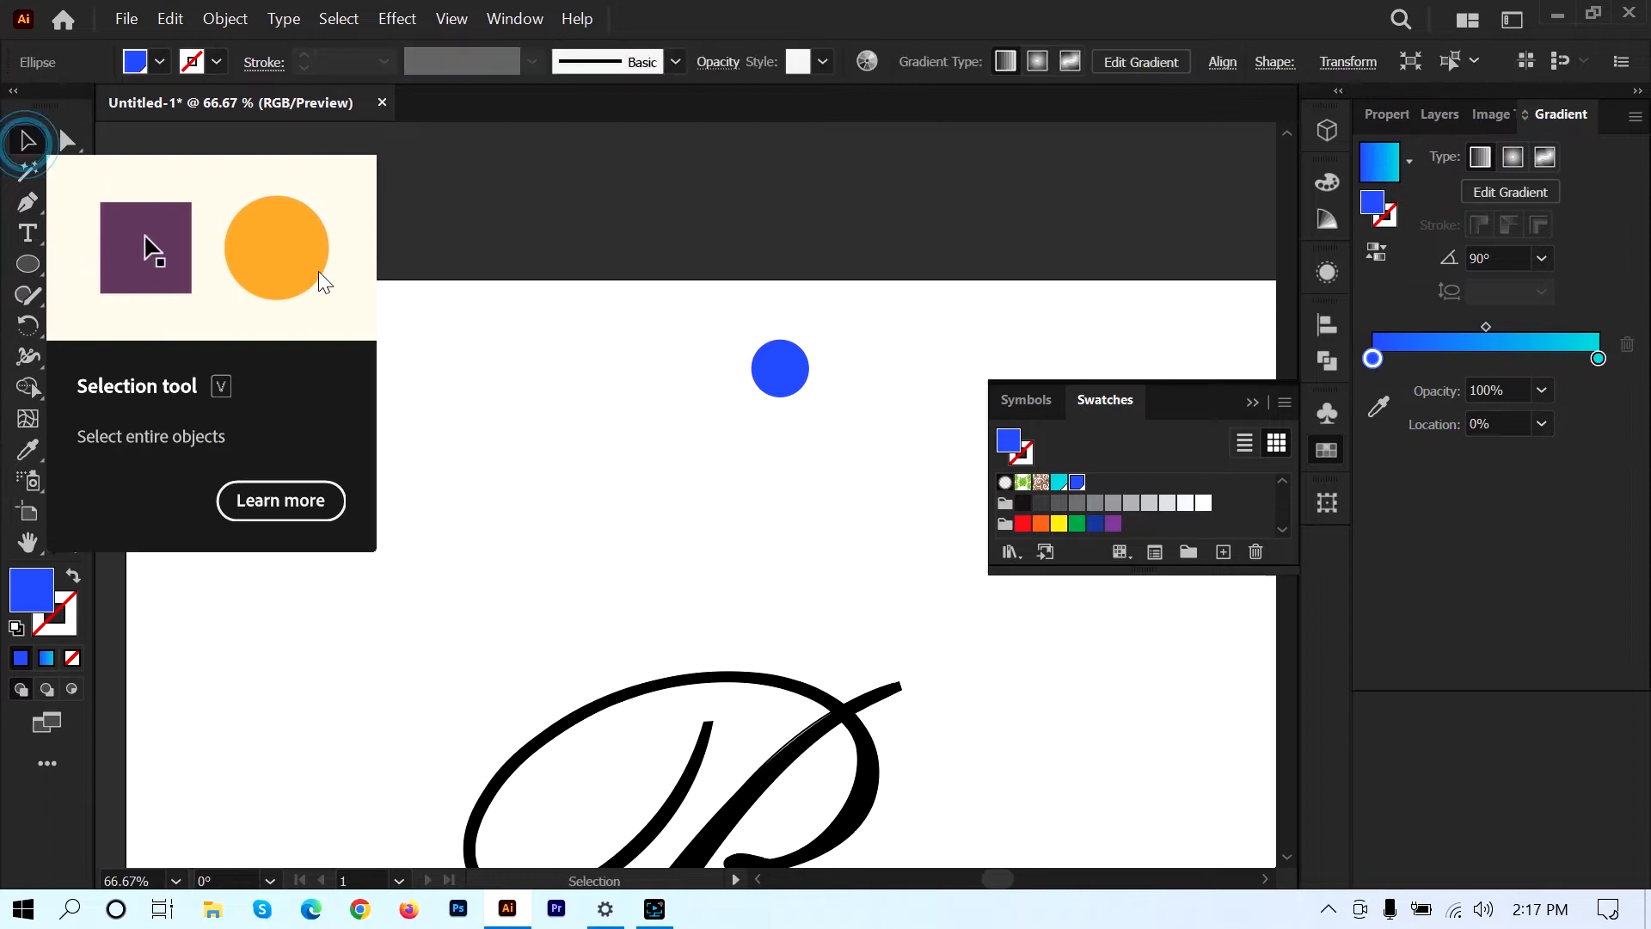
{"action": "left_click", "coordinate": [461, 370]}
- Copy the gradient fill onto the solid blue circle with the Eyedropper, set its angle to 90°, and deselect it
{"action": "left_click_drag", "start_coordinate": [668, 344], "coordinate": [876, 434]}
{"action": "left_click", "coordinate": [39, 447]}
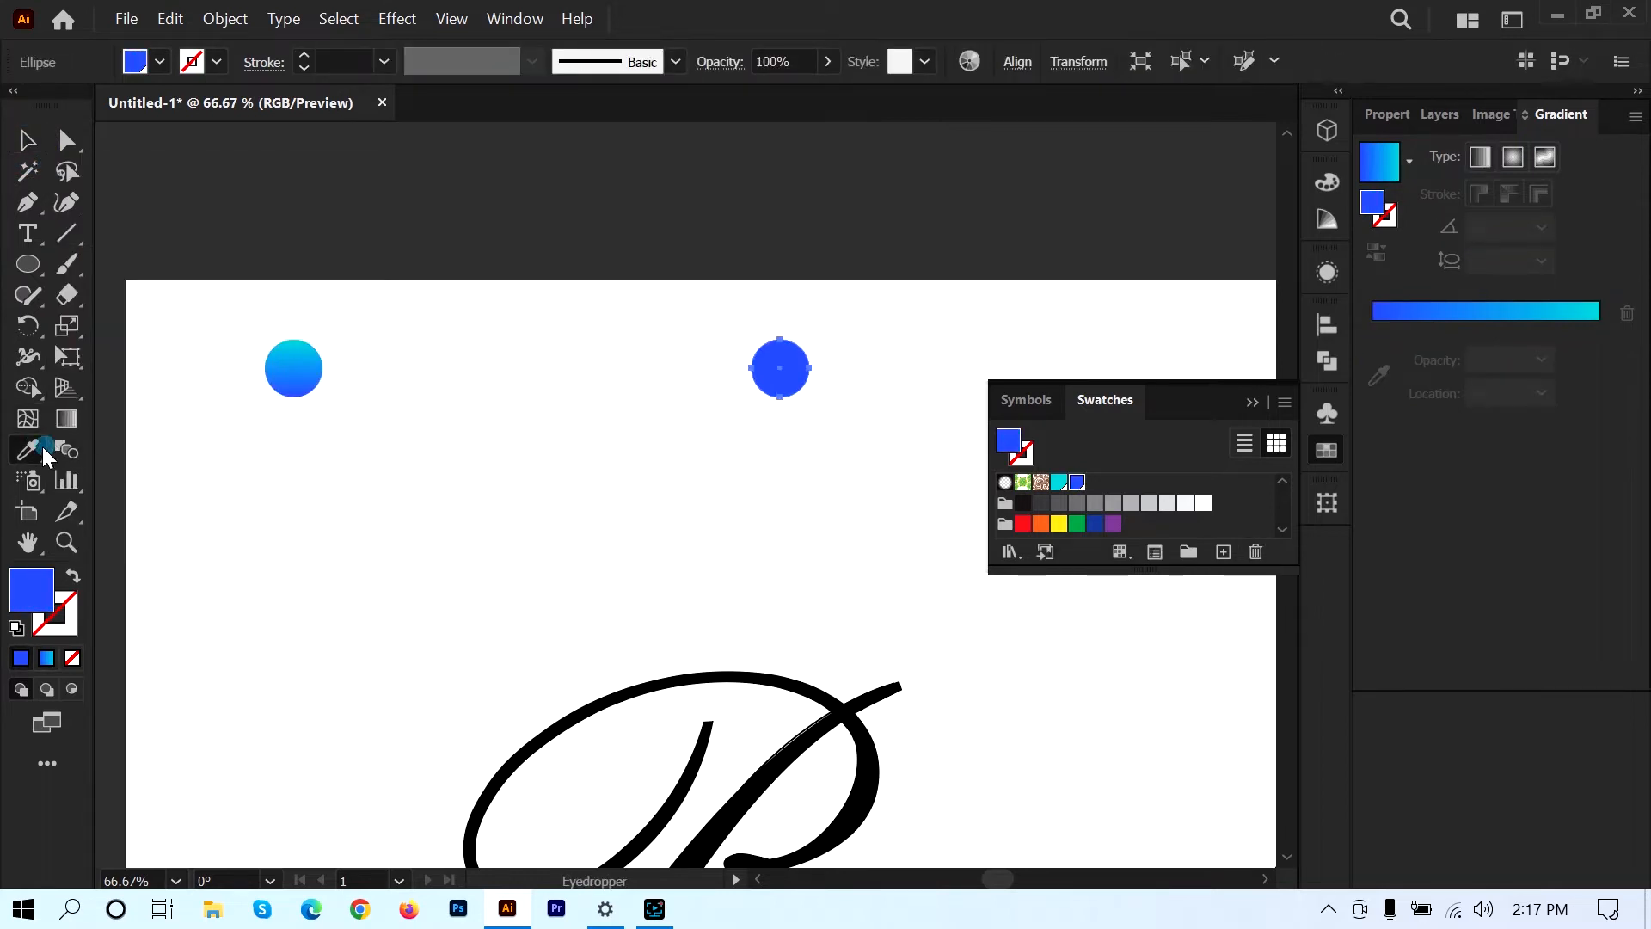
{"action": "left_click", "coordinate": [301, 361]}
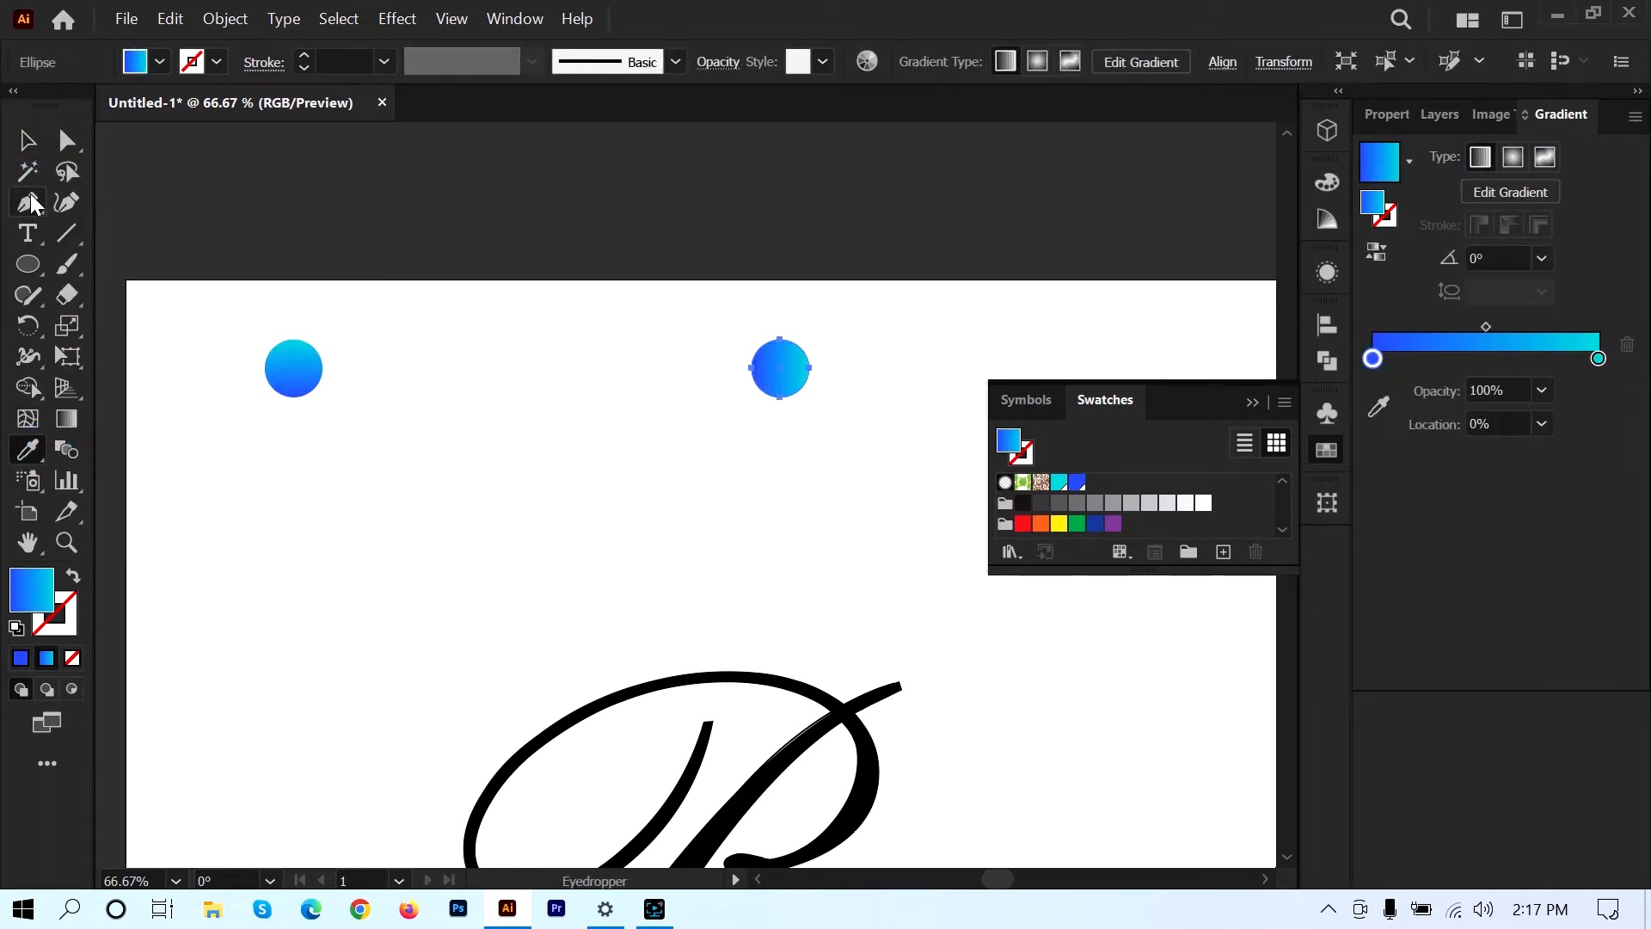
{"action": "left_click", "coordinate": [26, 140]}
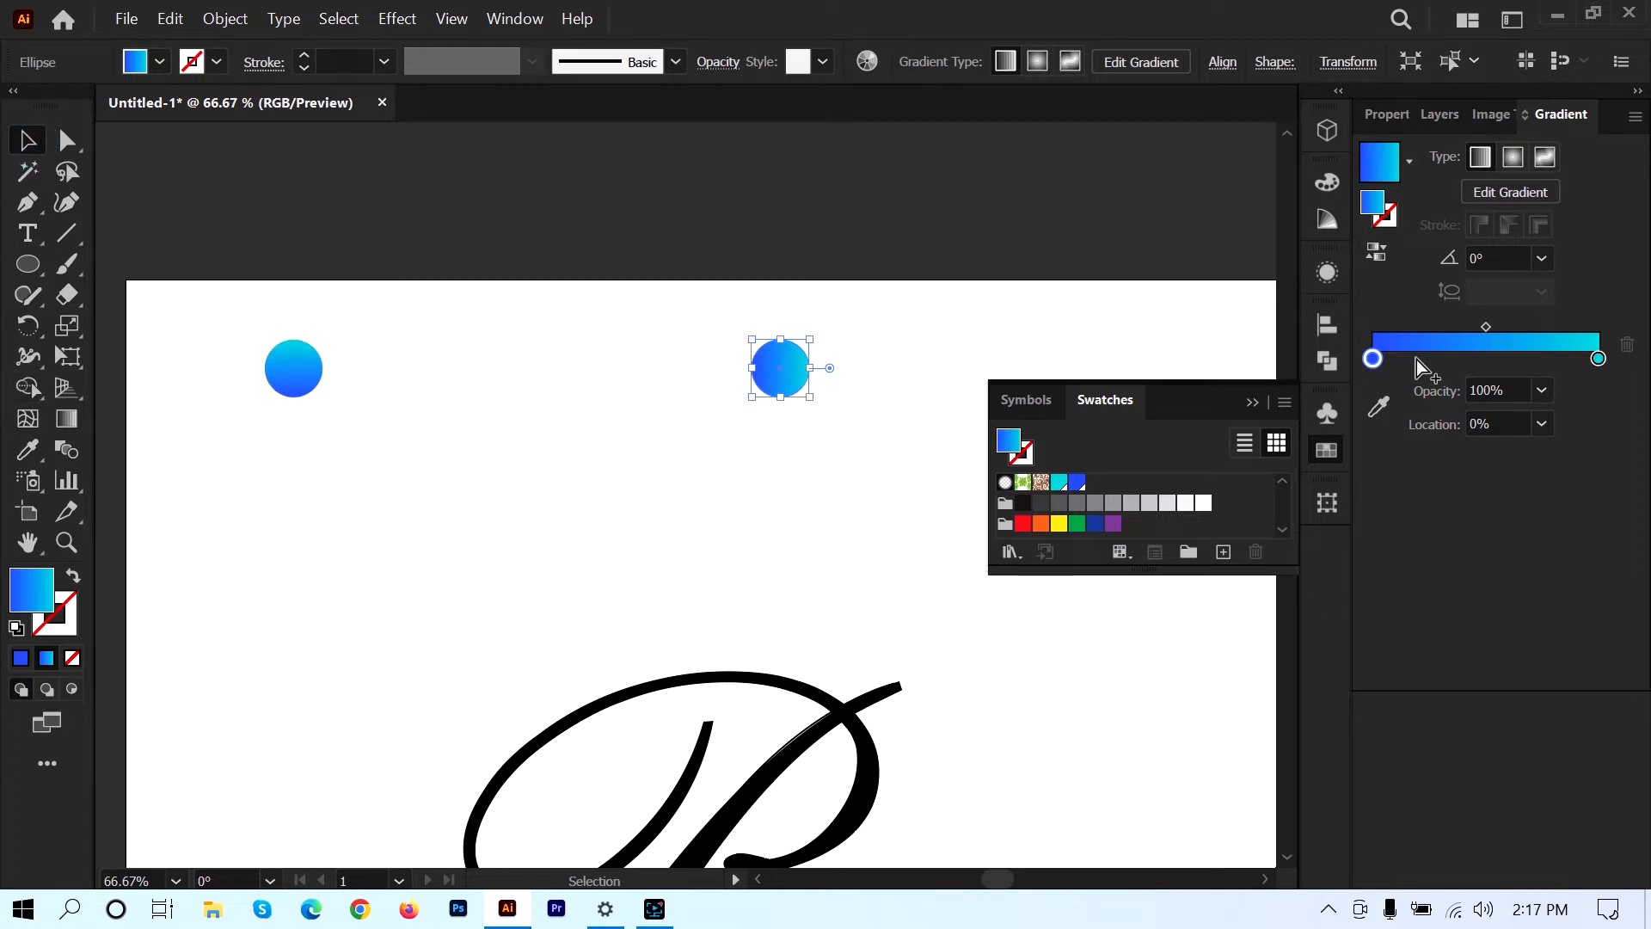
{"action": "left_click", "coordinate": [1542, 258]}
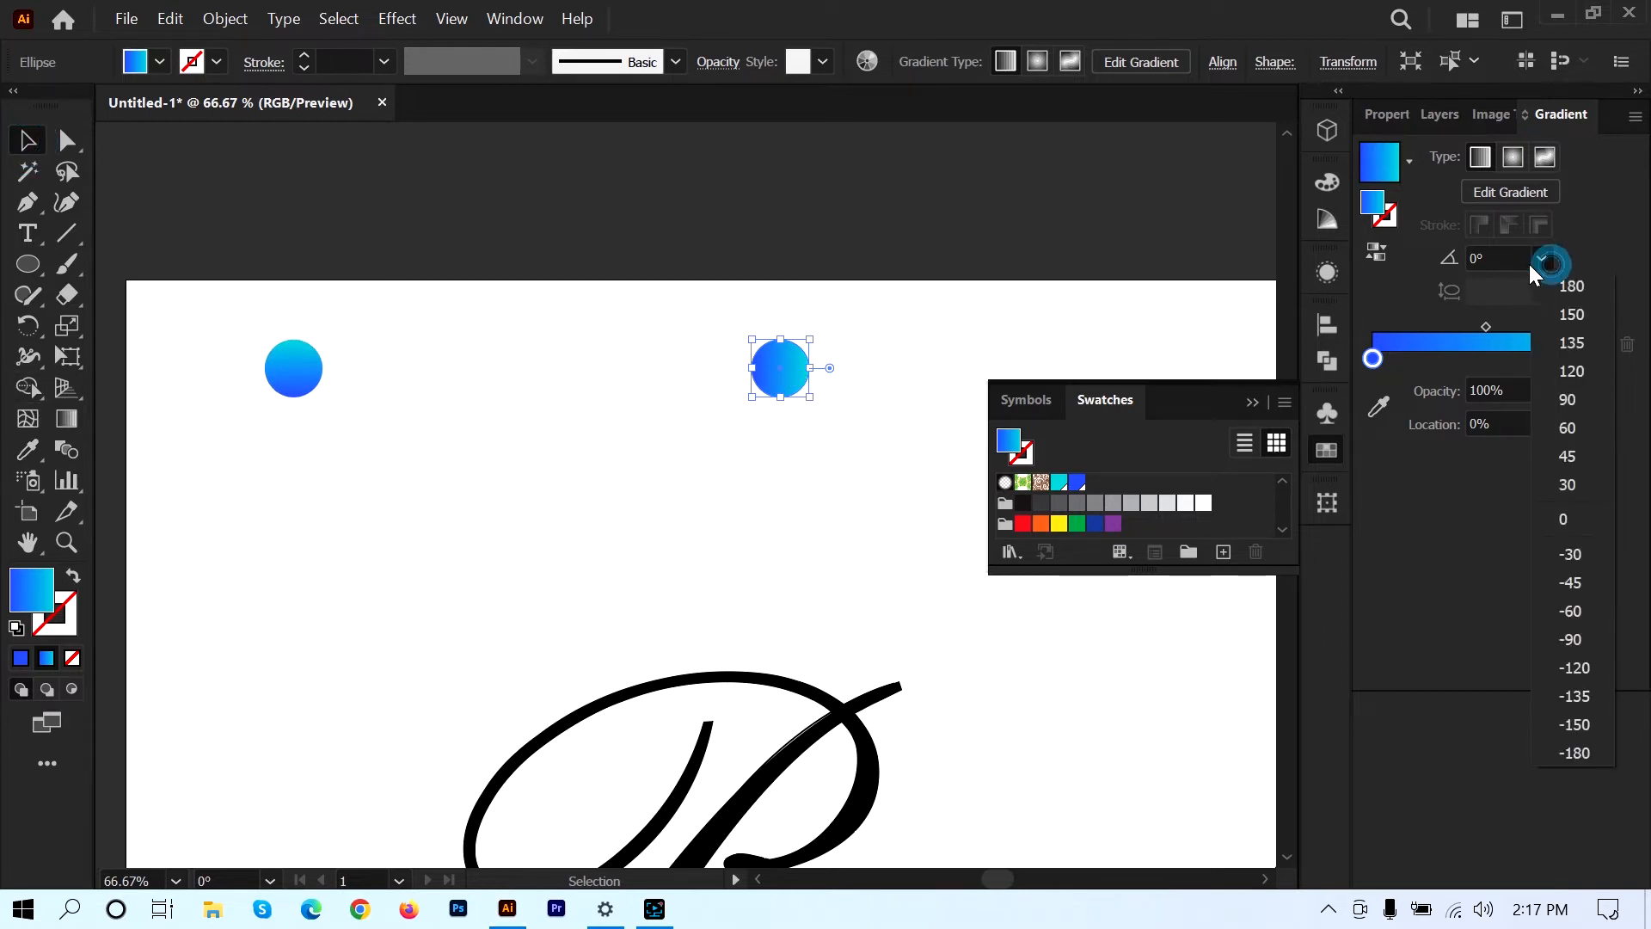
{"action": "left_click", "coordinate": [1568, 399]}
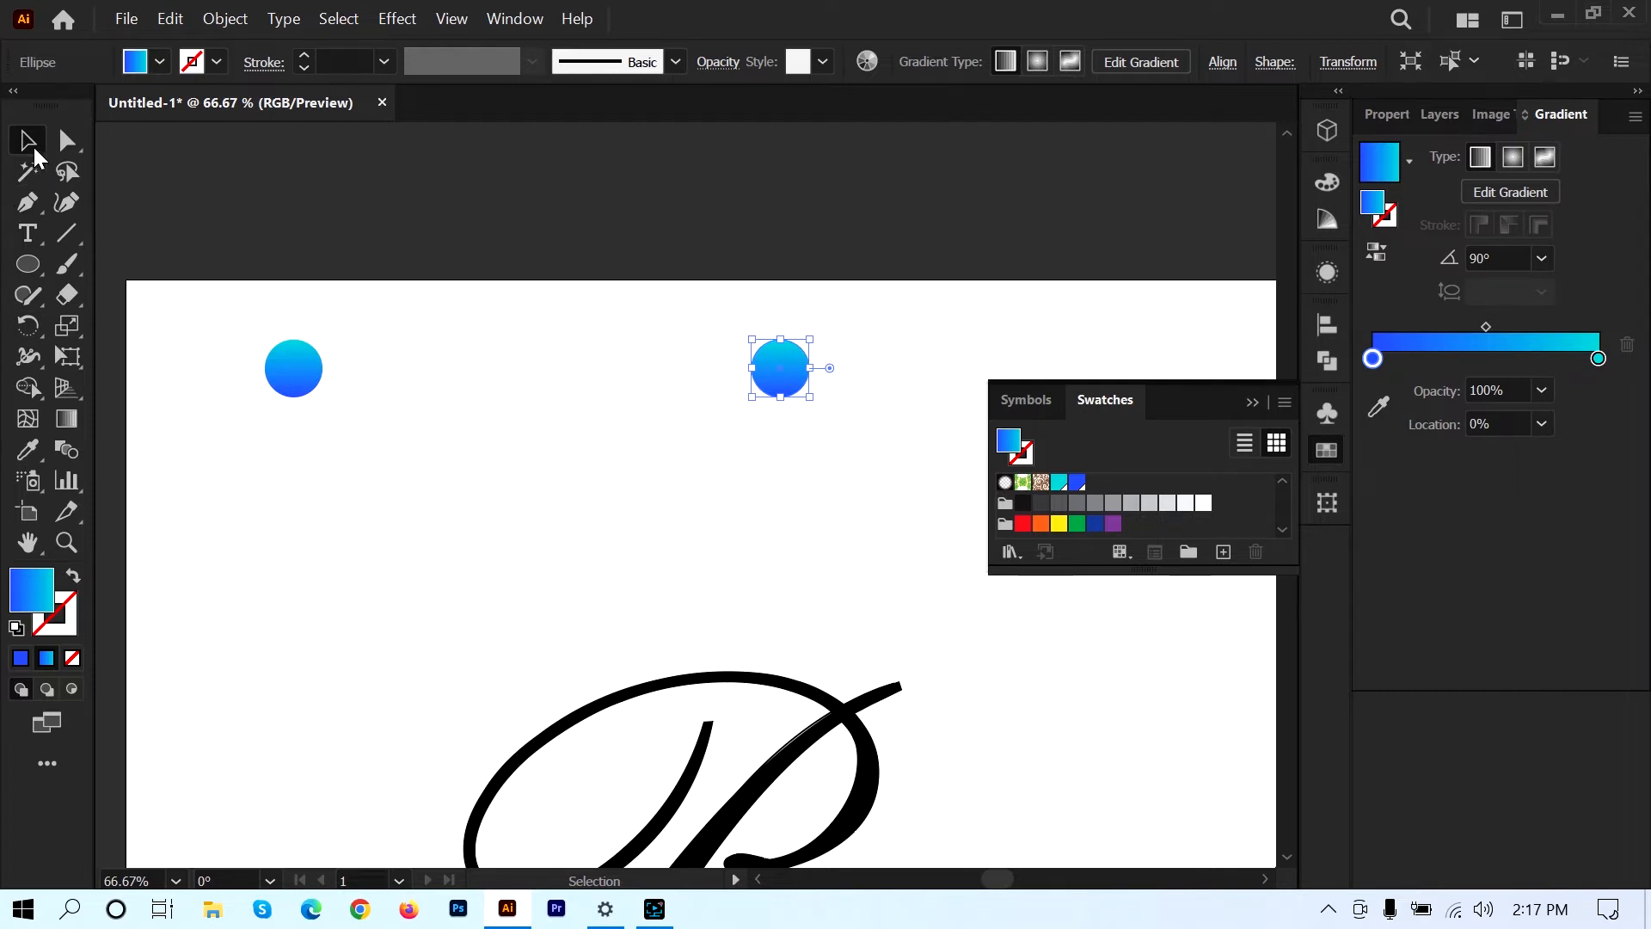
{"action": "left_click", "coordinate": [28, 139]}
{"action": "left_click", "coordinate": [534, 295]}
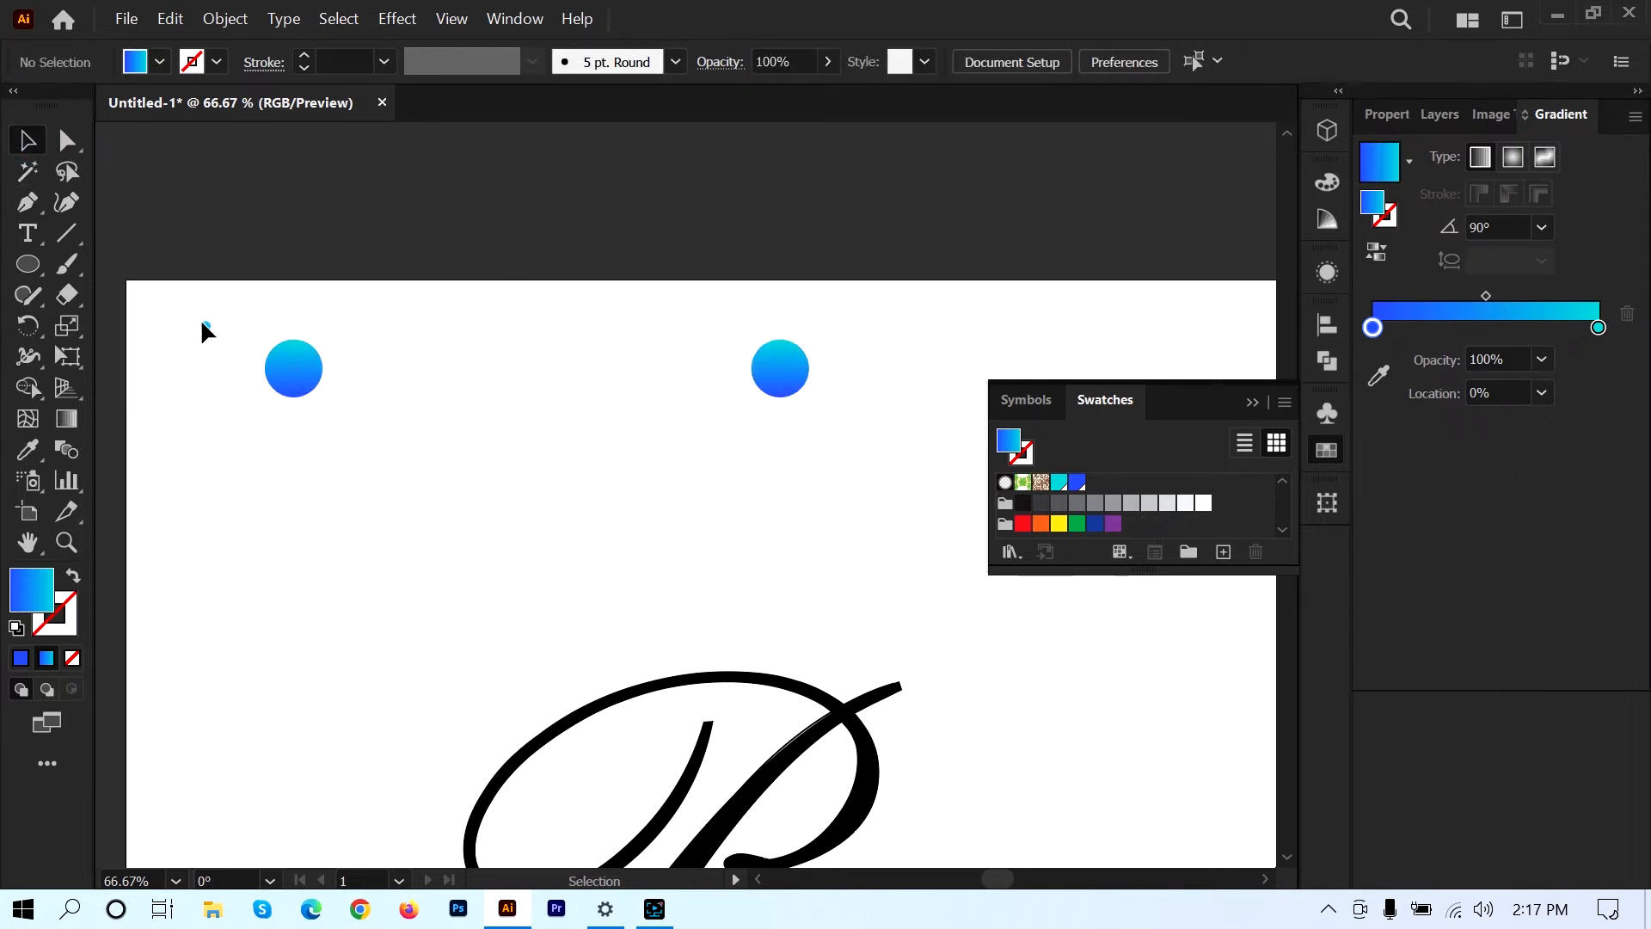
- Make a blend between the two gradient circles
{"action": "left_click_drag", "start_coordinate": [204, 325], "coordinate": [934, 473]}
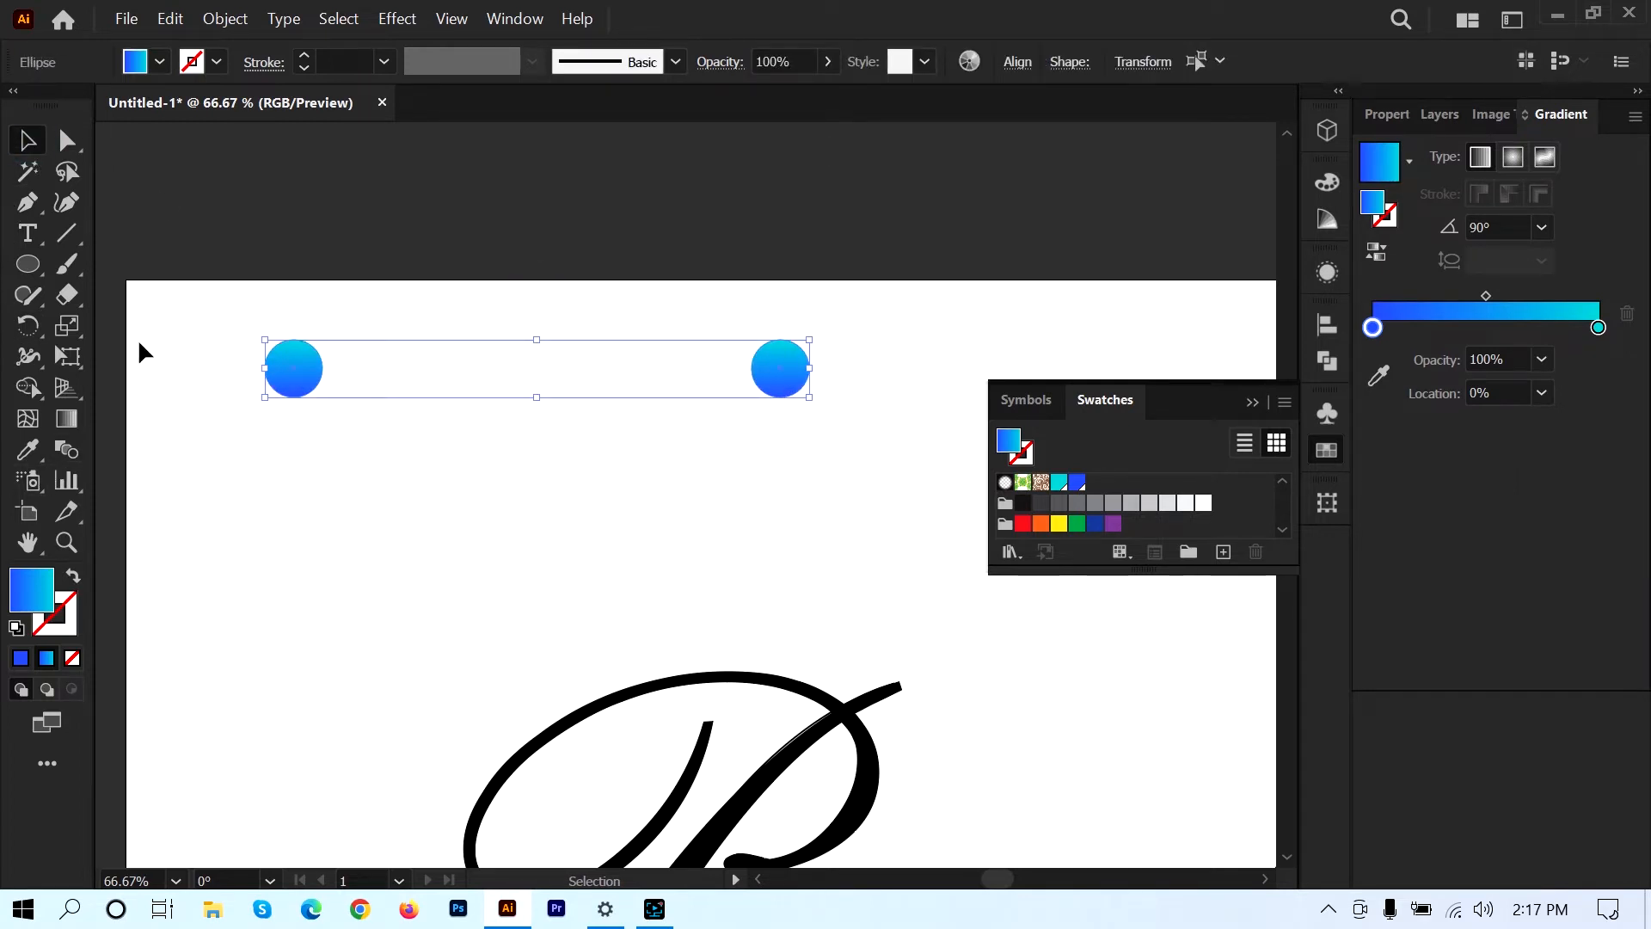
{"action": "left_click", "coordinate": [218, 19]}
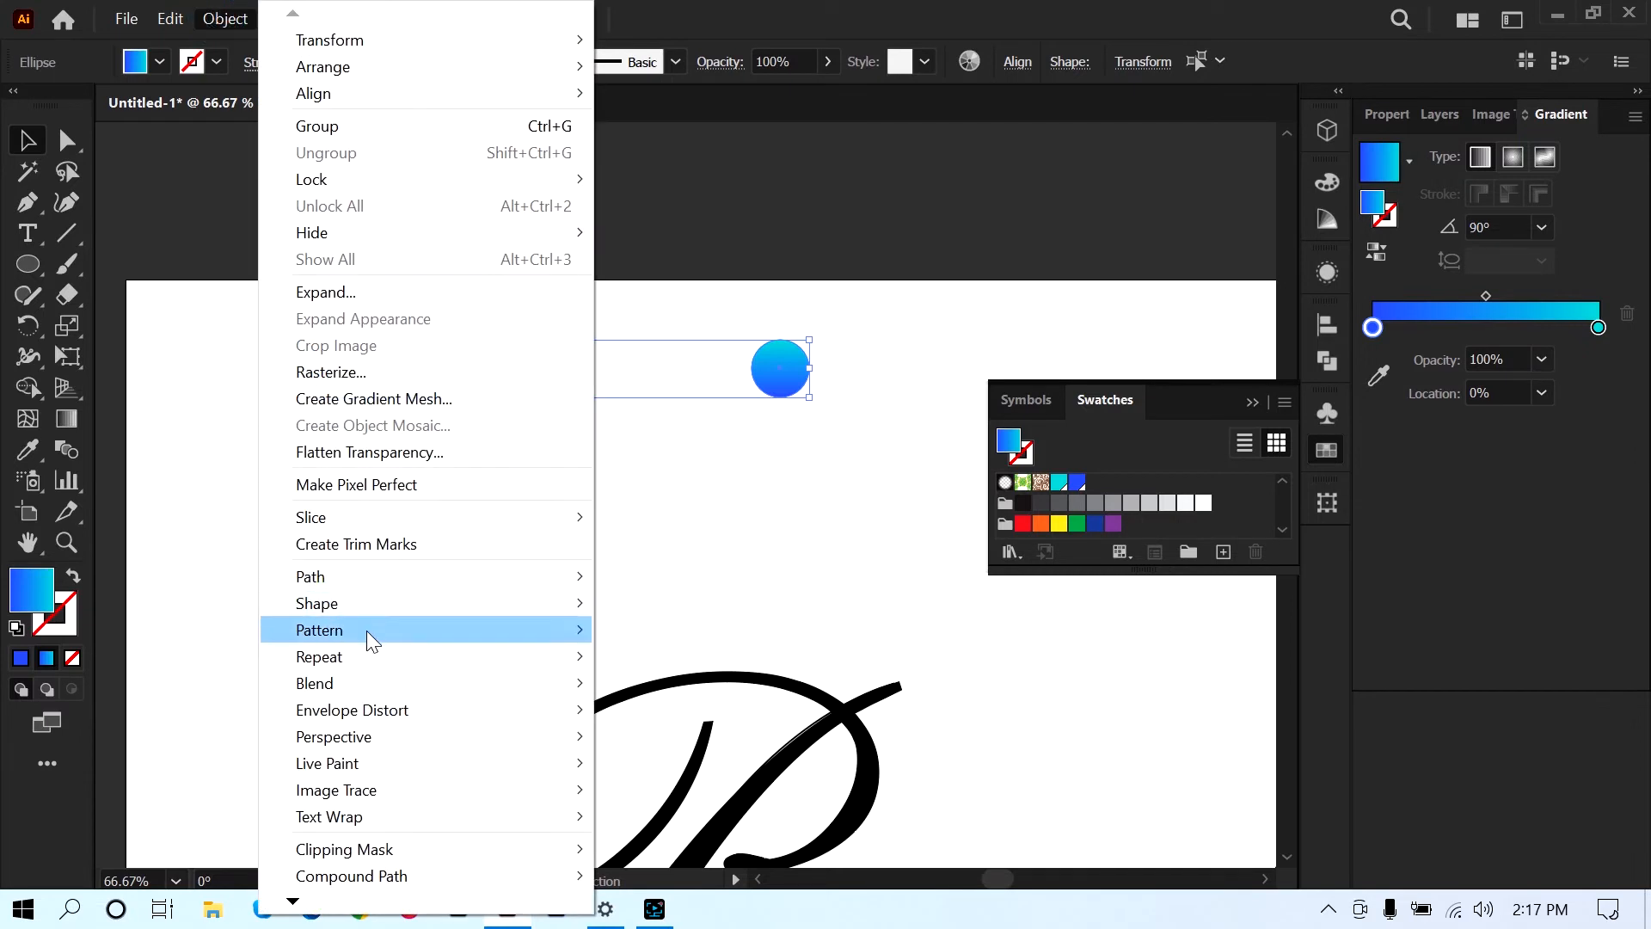
{"action": "mouse_move", "coordinate": [367, 673]}
{"action": "left_click", "coordinate": [632, 683]}
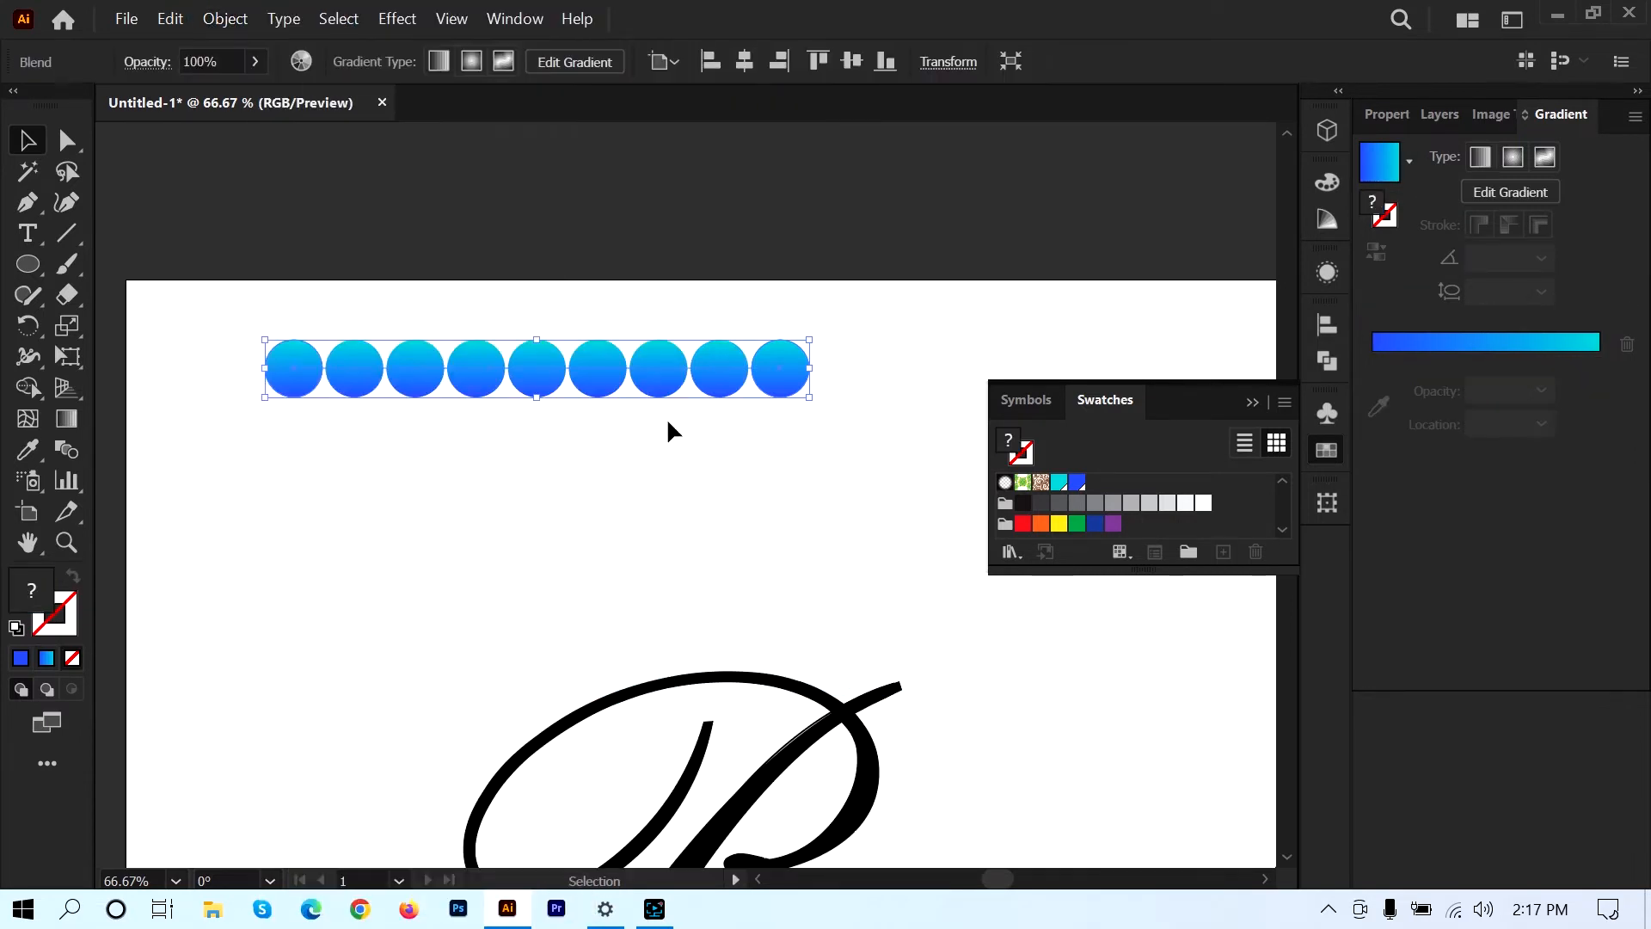
- Set the blend's spacing to Specified Distance, 4 px, and deselect the bar
{"action": "double_click", "coordinate": [65, 450]}
{"action": "left_click", "coordinate": [925, 375]}
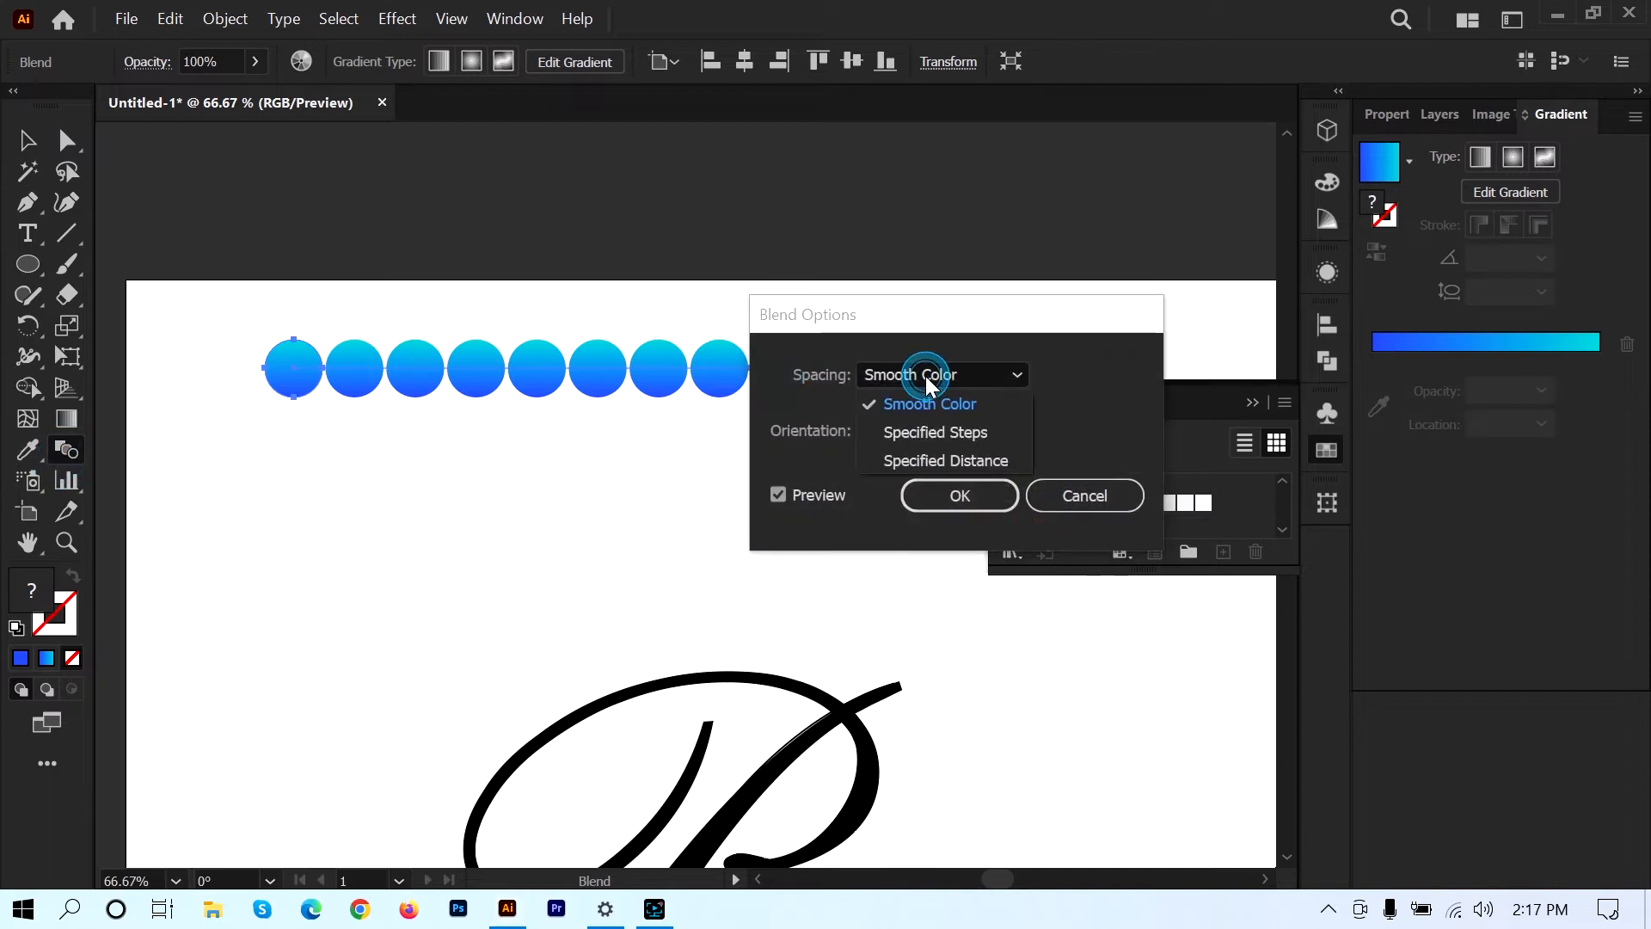
{"action": "left_click", "coordinate": [943, 466]}
{"action": "left_click_drag", "start_coordinate": [981, 318], "coordinate": [949, 196]}
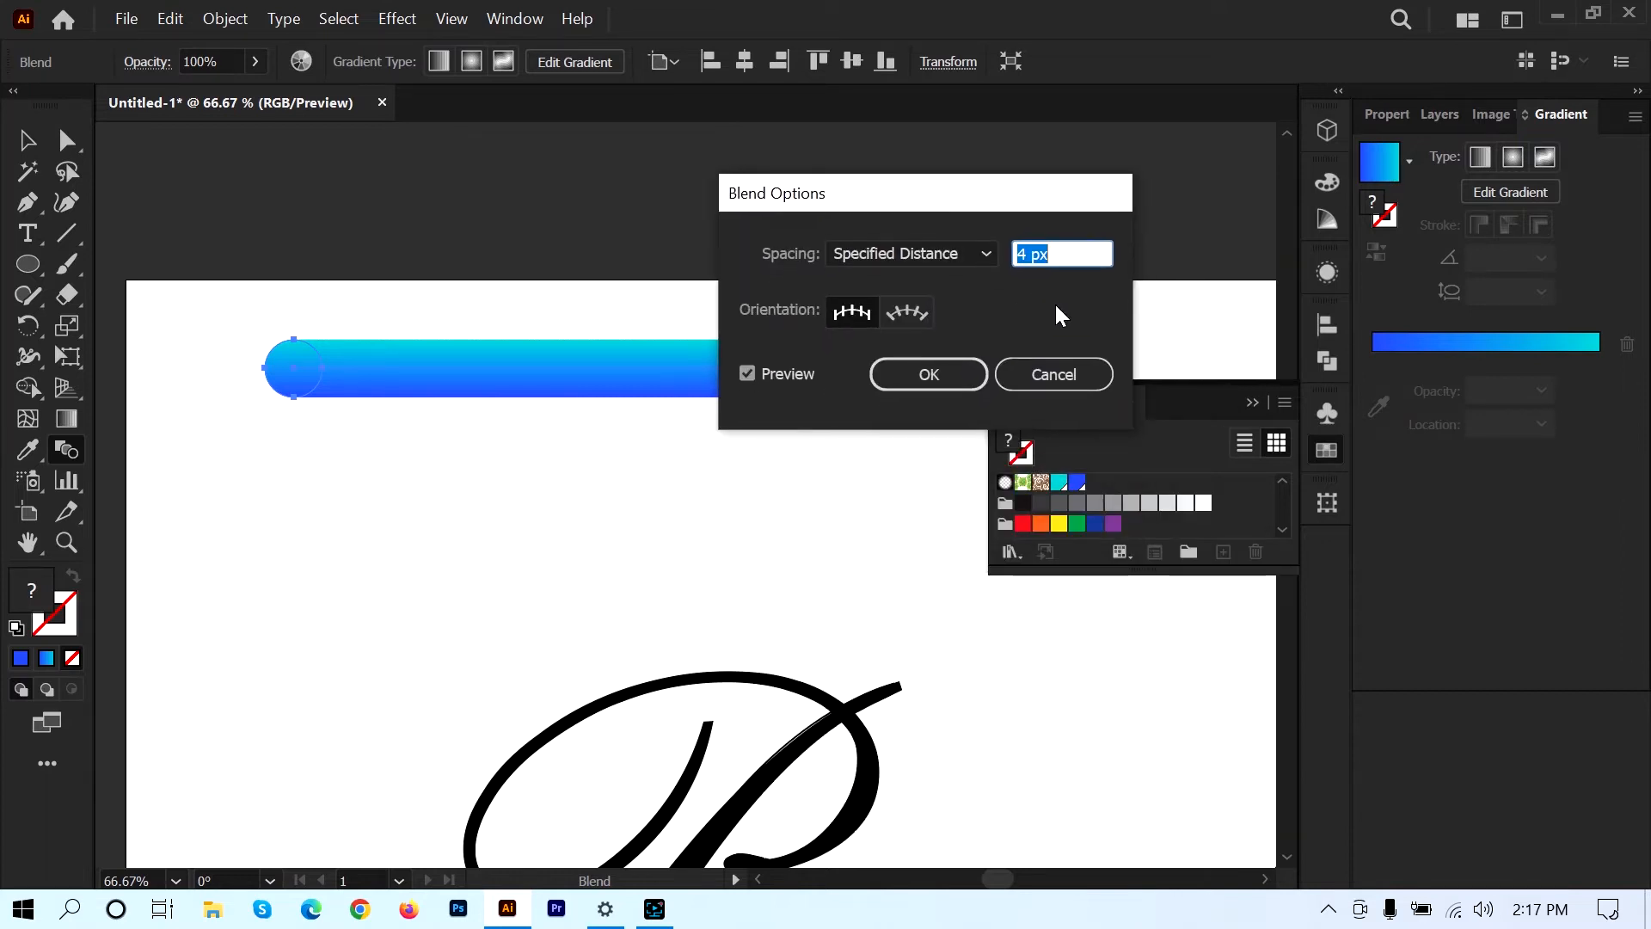
{"action": "left_click", "coordinate": [916, 378]}
{"action": "left_click", "coordinate": [27, 139]}
{"action": "left_click", "coordinate": [218, 395]}
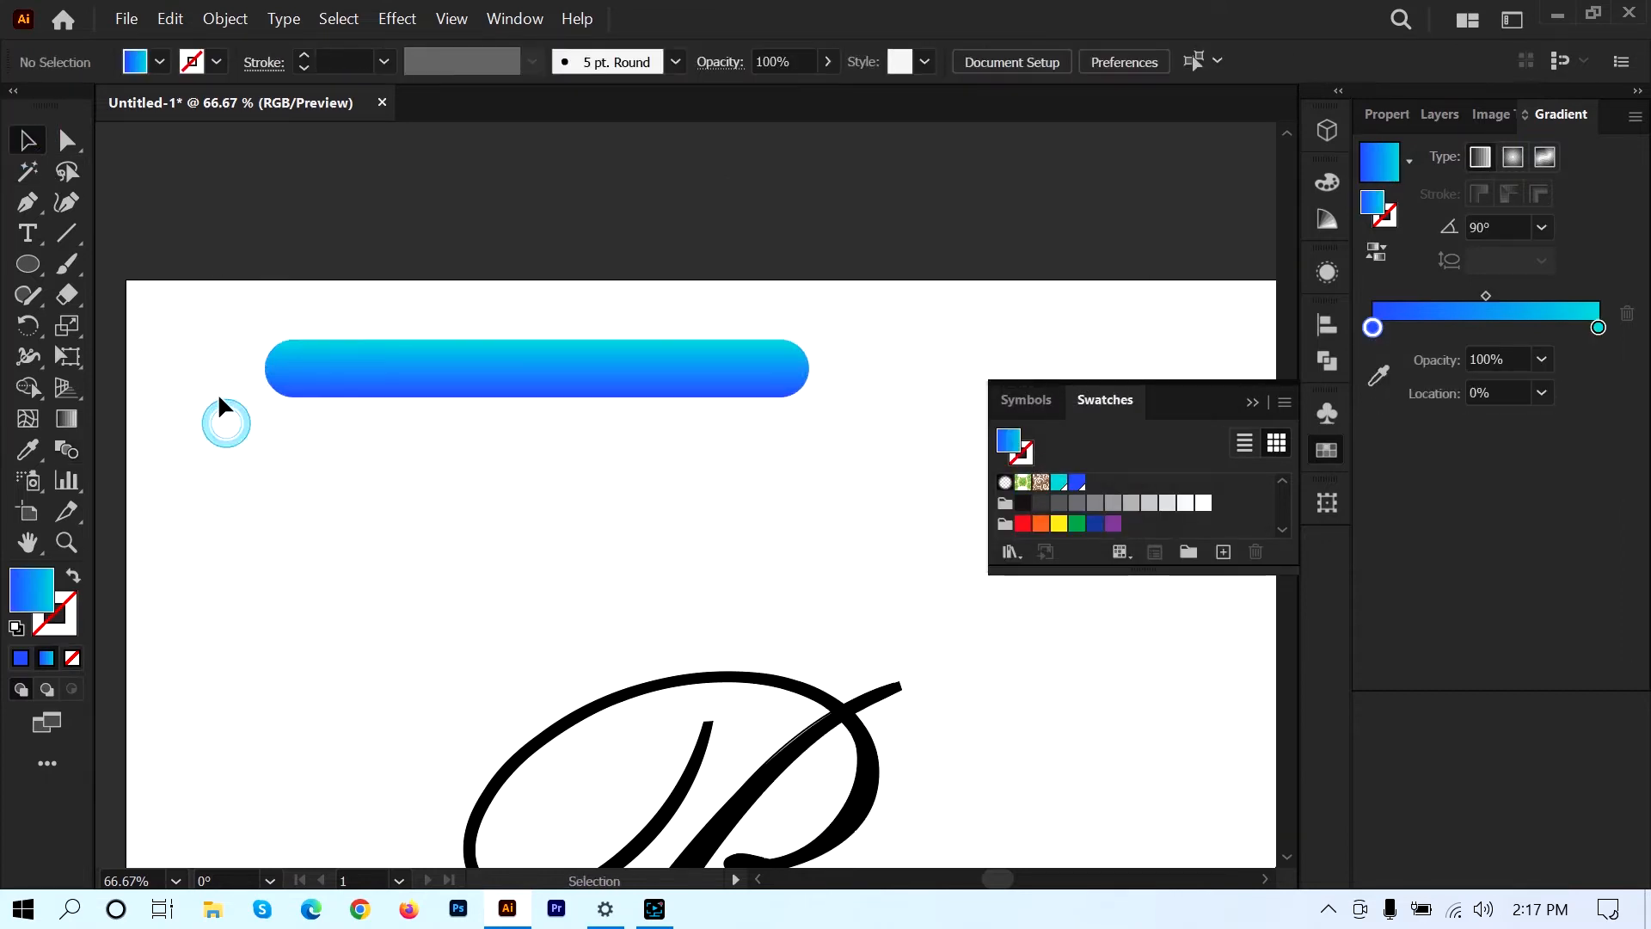
- Close the swatches and duplicate the gradient bar seven times, spreading the copies above the lettering and around the artboard's upper edge
{"action": "left_click_drag", "start_coordinate": [191, 340], "coordinate": [669, 469]}
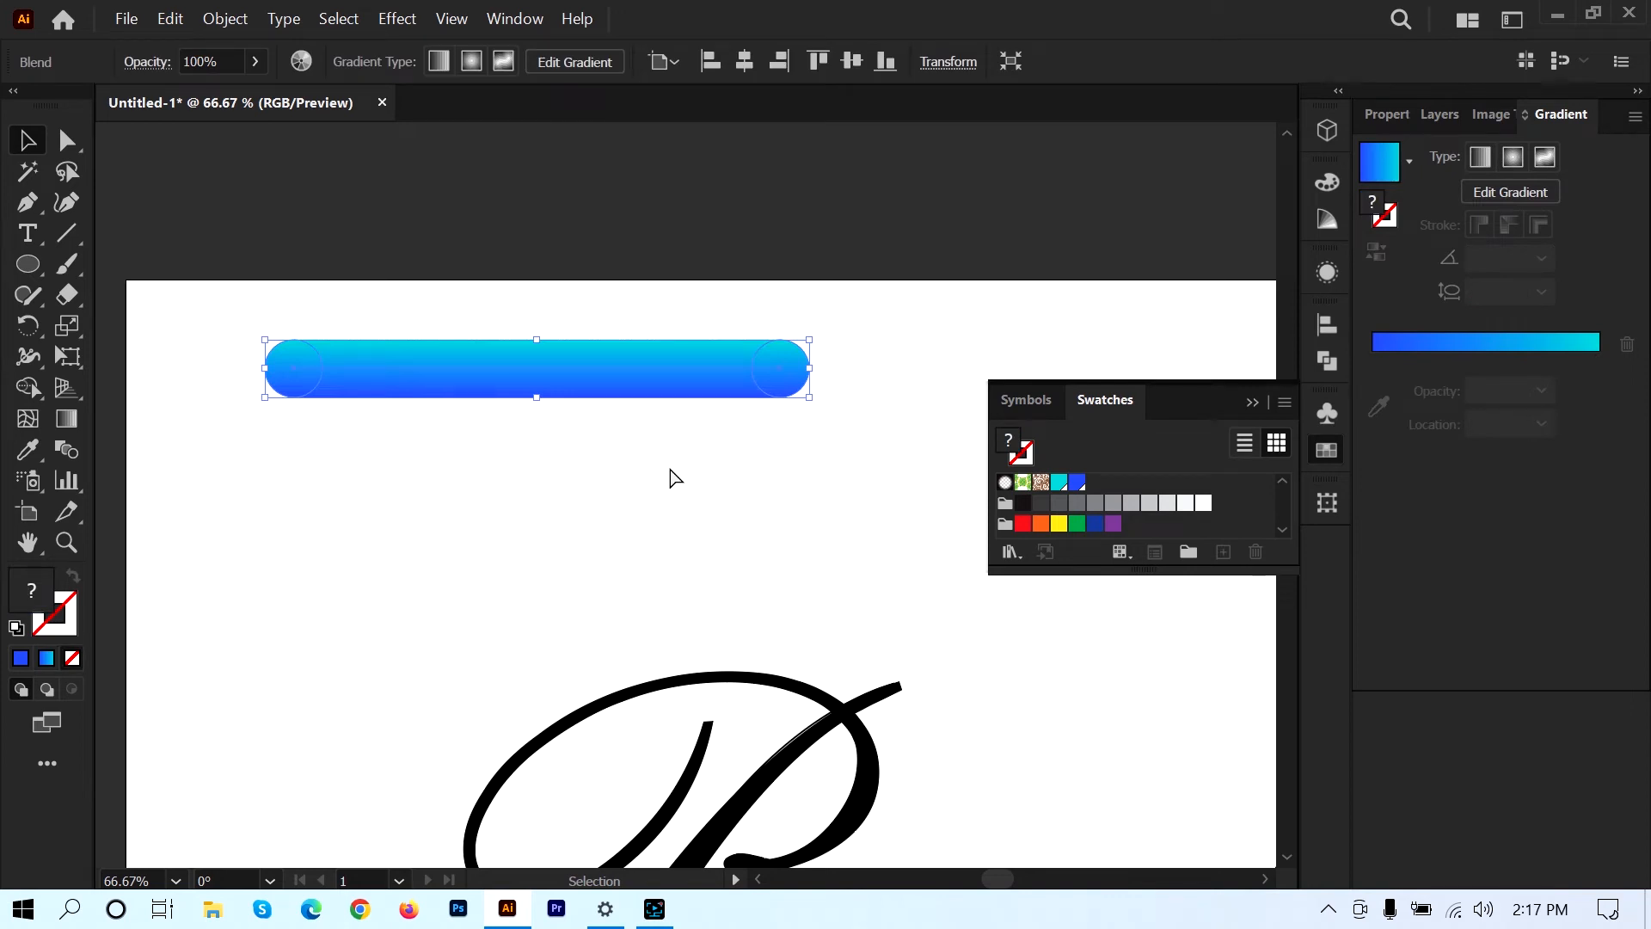
{"action": "scroll", "coordinate": [669, 472], "scroll_direction": "down", "scroll_amount": 2}
{"action": "scroll", "coordinate": [834, 516], "scroll_direction": "down", "scroll_amount": 2}
{"action": "scroll", "coordinate": [834, 516], "scroll_direction": "right", "scroll_amount": 1}
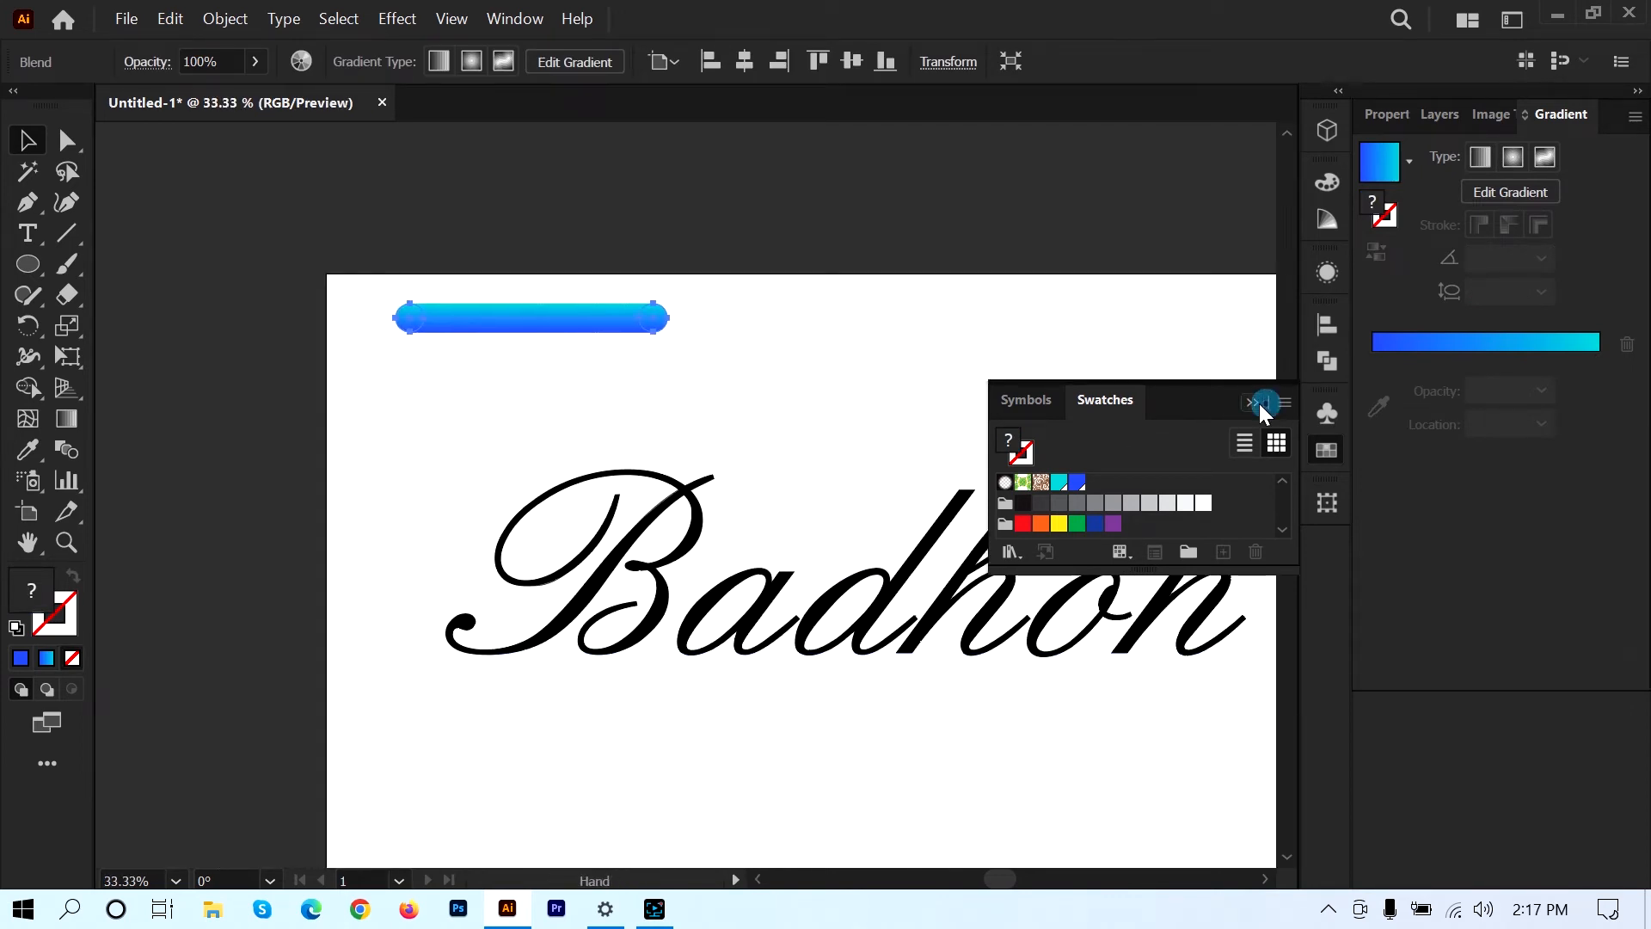
{"action": "left_click", "coordinate": [1259, 404]}
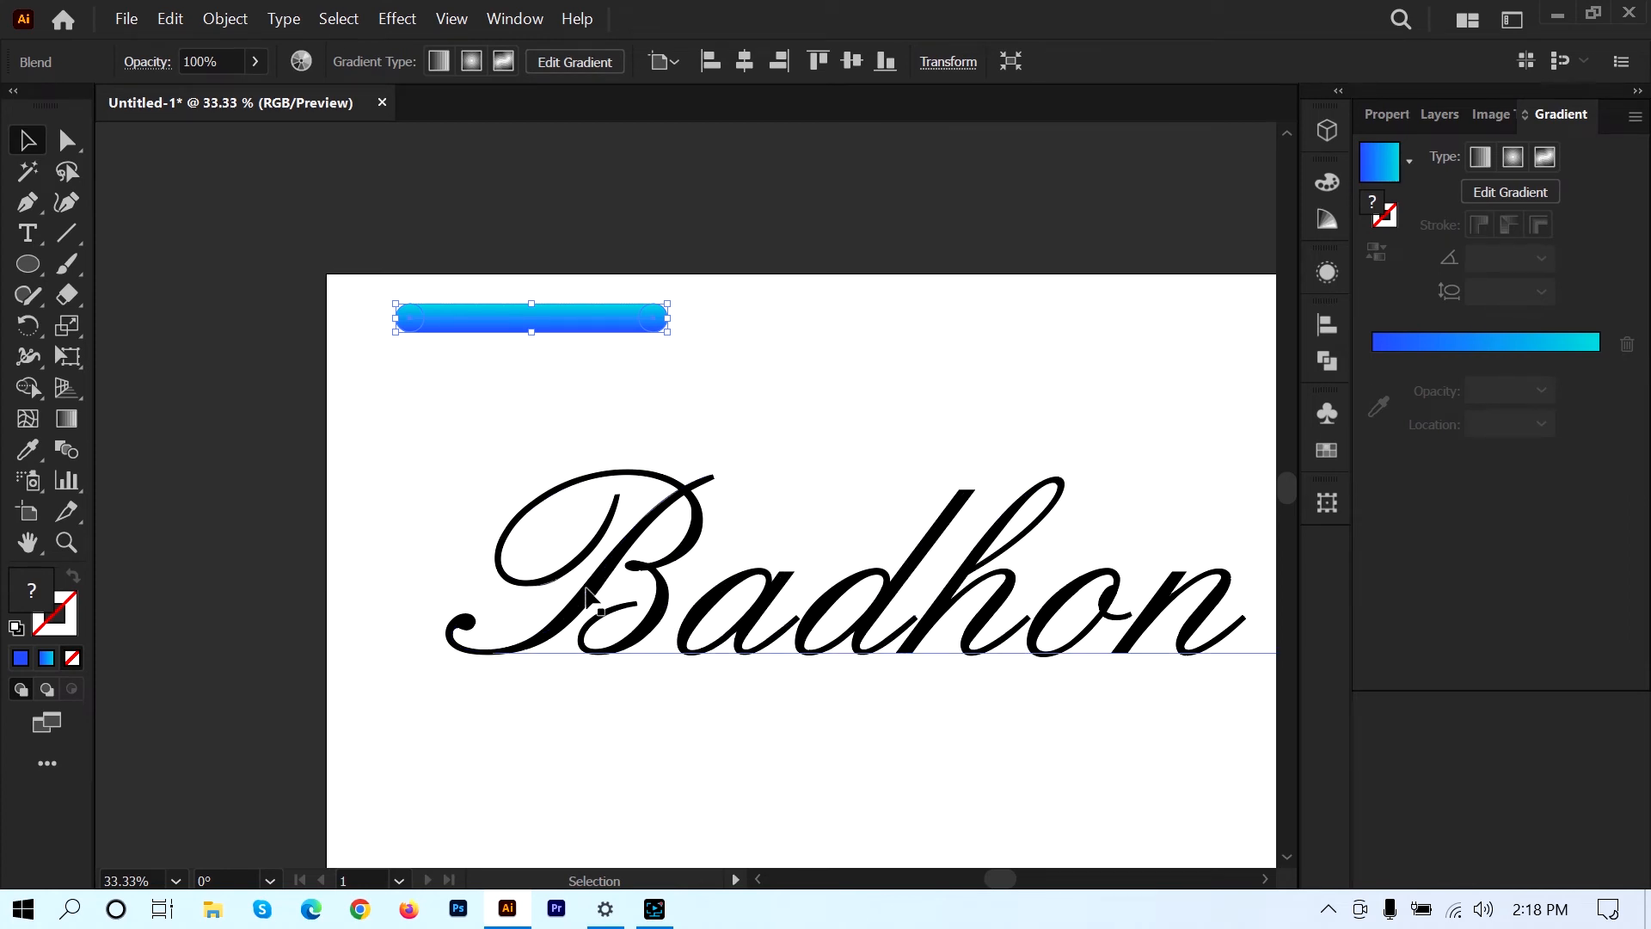
{"action": "left_click_drag", "start_coordinate": [566, 324], "coordinate": [667, 215]}
{"action": "left_click_drag", "start_coordinate": [886, 328], "coordinate": [943, 214]}
{"action": "left_click_drag", "start_coordinate": [564, 324], "coordinate": [481, 410]}
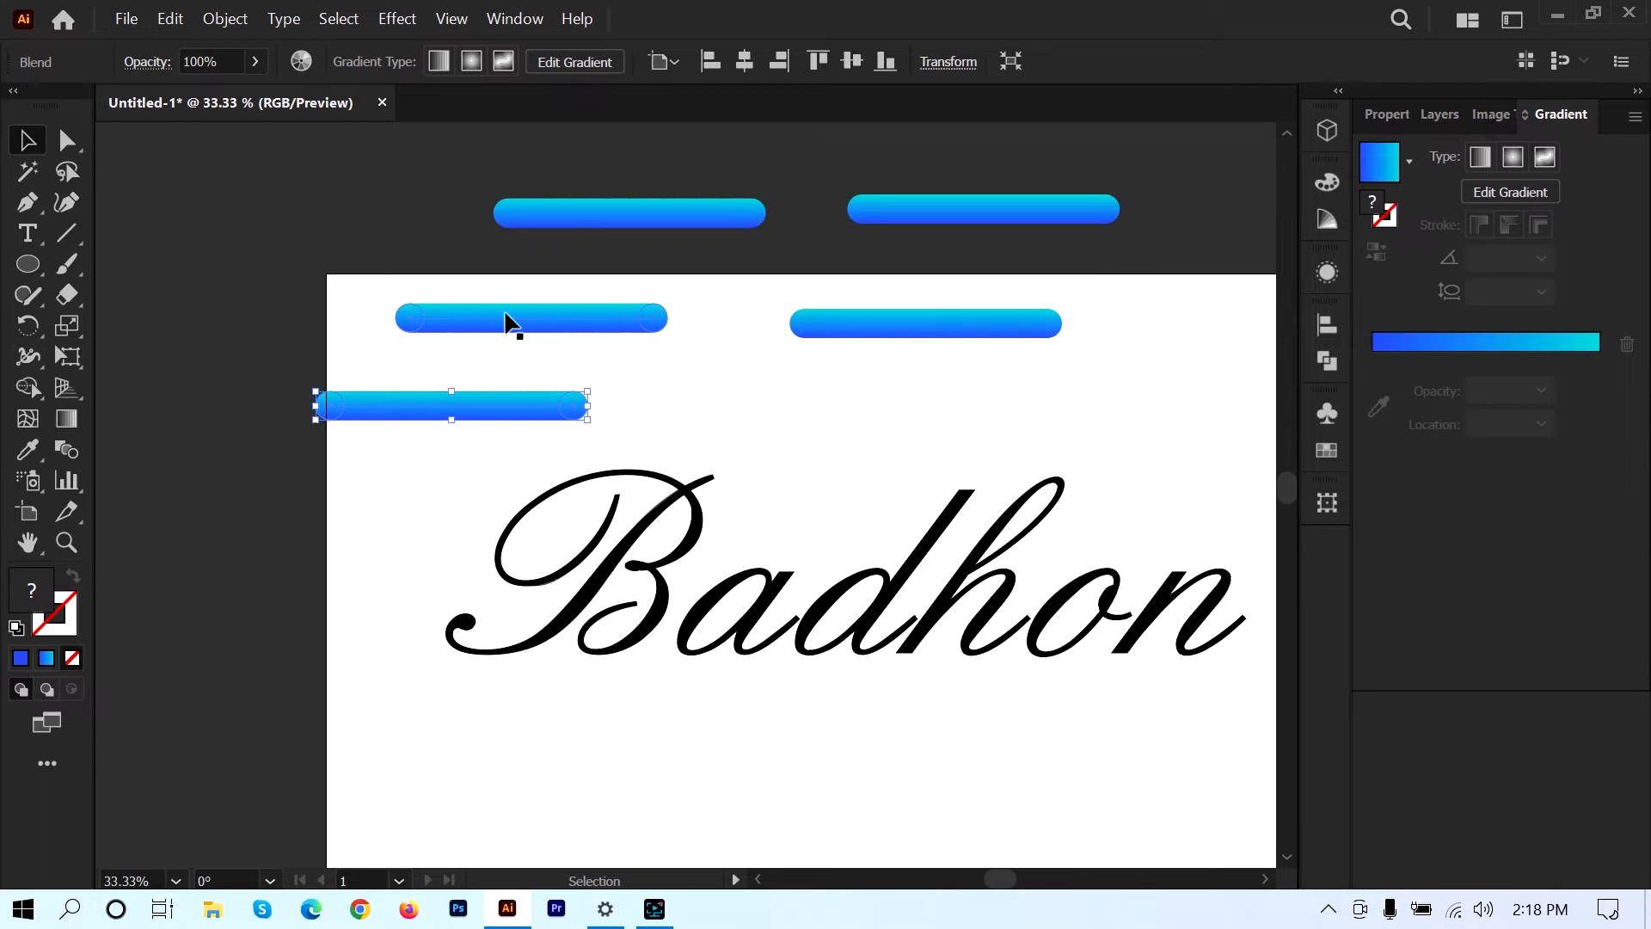
{"action": "left_click_drag", "start_coordinate": [508, 322], "coordinate": [897, 396]}
{"action": "left_click_drag", "start_coordinate": [576, 321], "coordinate": [331, 213]}
{"action": "left_click_drag", "start_coordinate": [424, 411], "coordinate": [222, 338]}
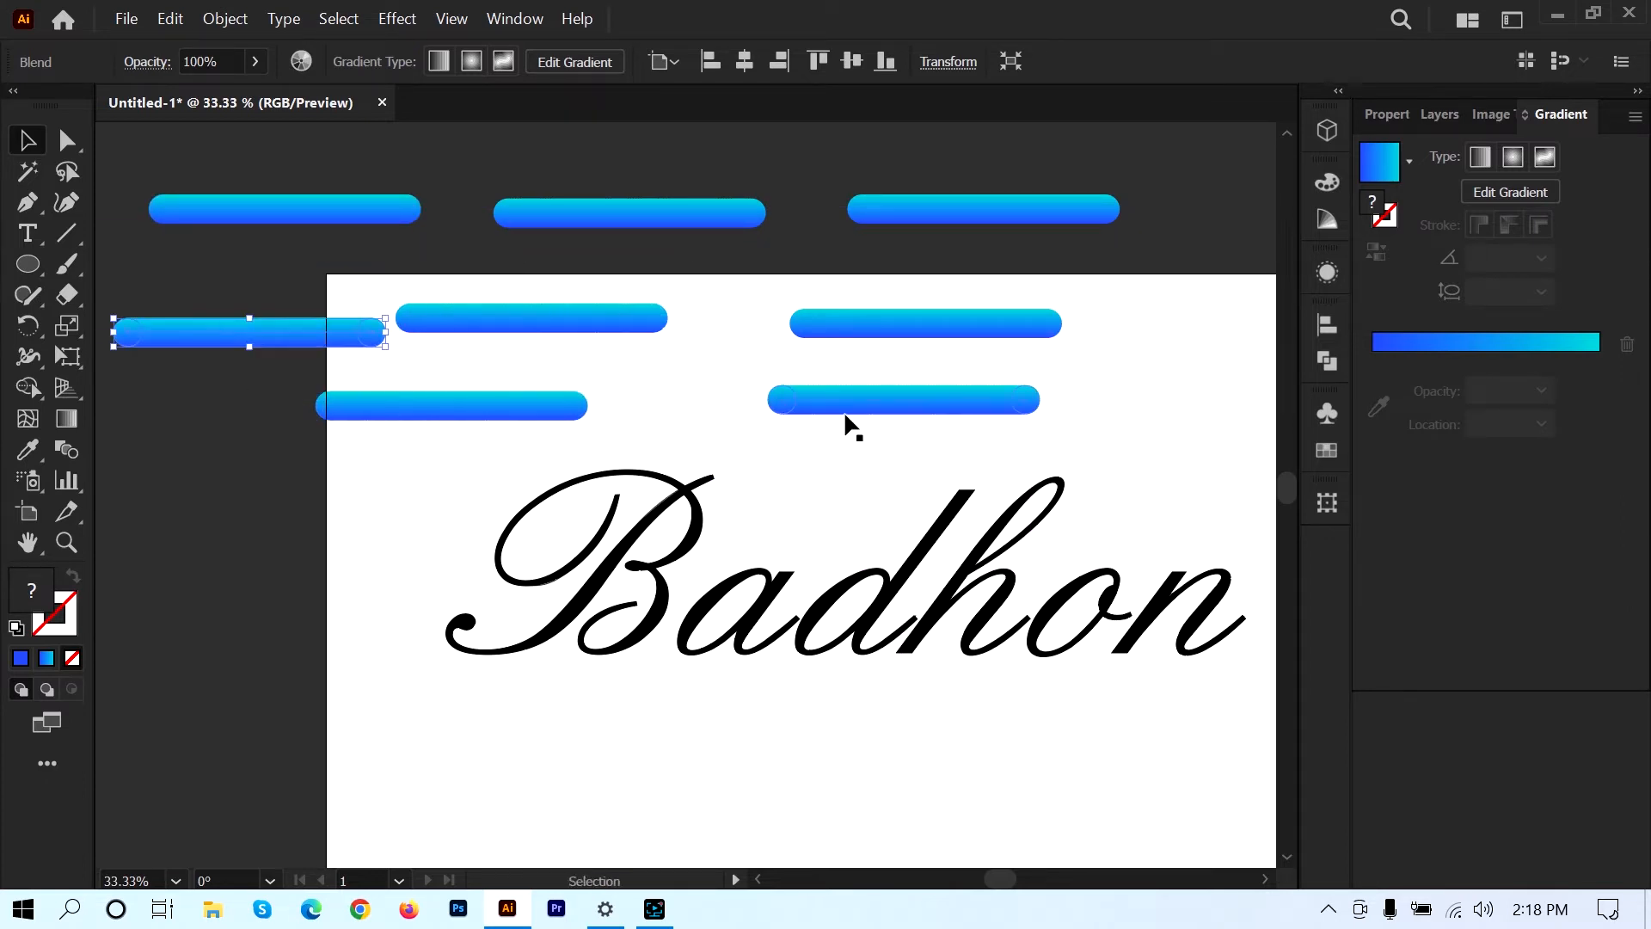
- Duplicate a gradient bar to the area below the lettering, across the artboard's left edge, and deselect it
{"action": "left_click_drag", "start_coordinate": [847, 417], "coordinate": [208, 787]}
{"action": "left_click", "coordinate": [370, 555]}
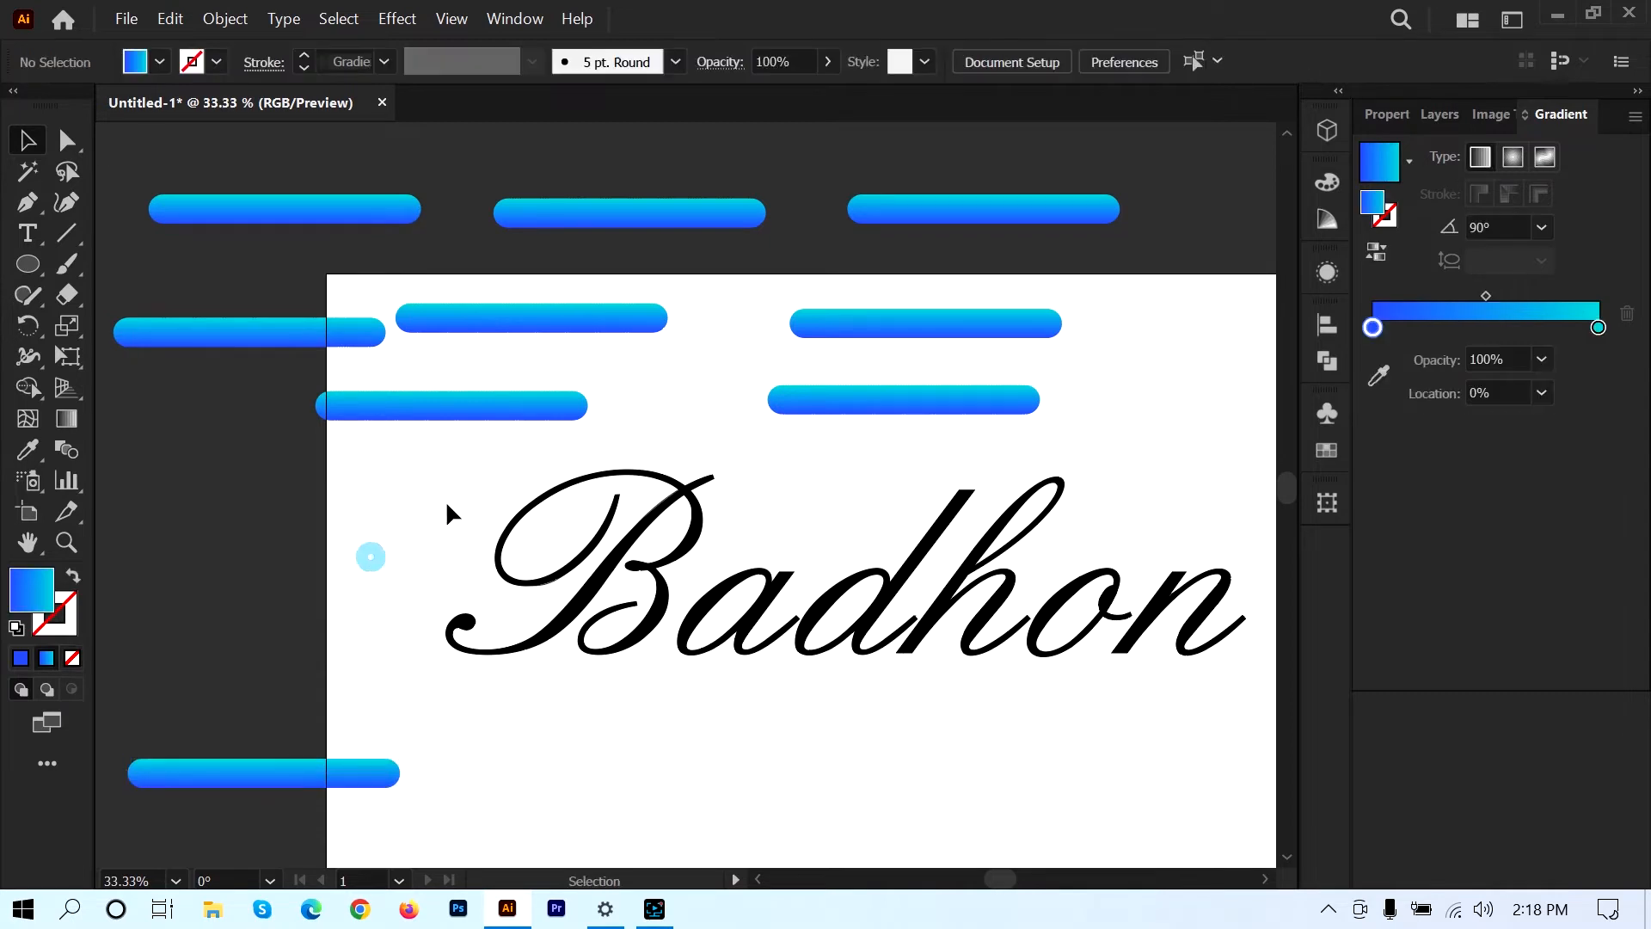
{"action": "left_click_drag", "start_coordinate": [440, 379], "coordinate": [562, 508]}
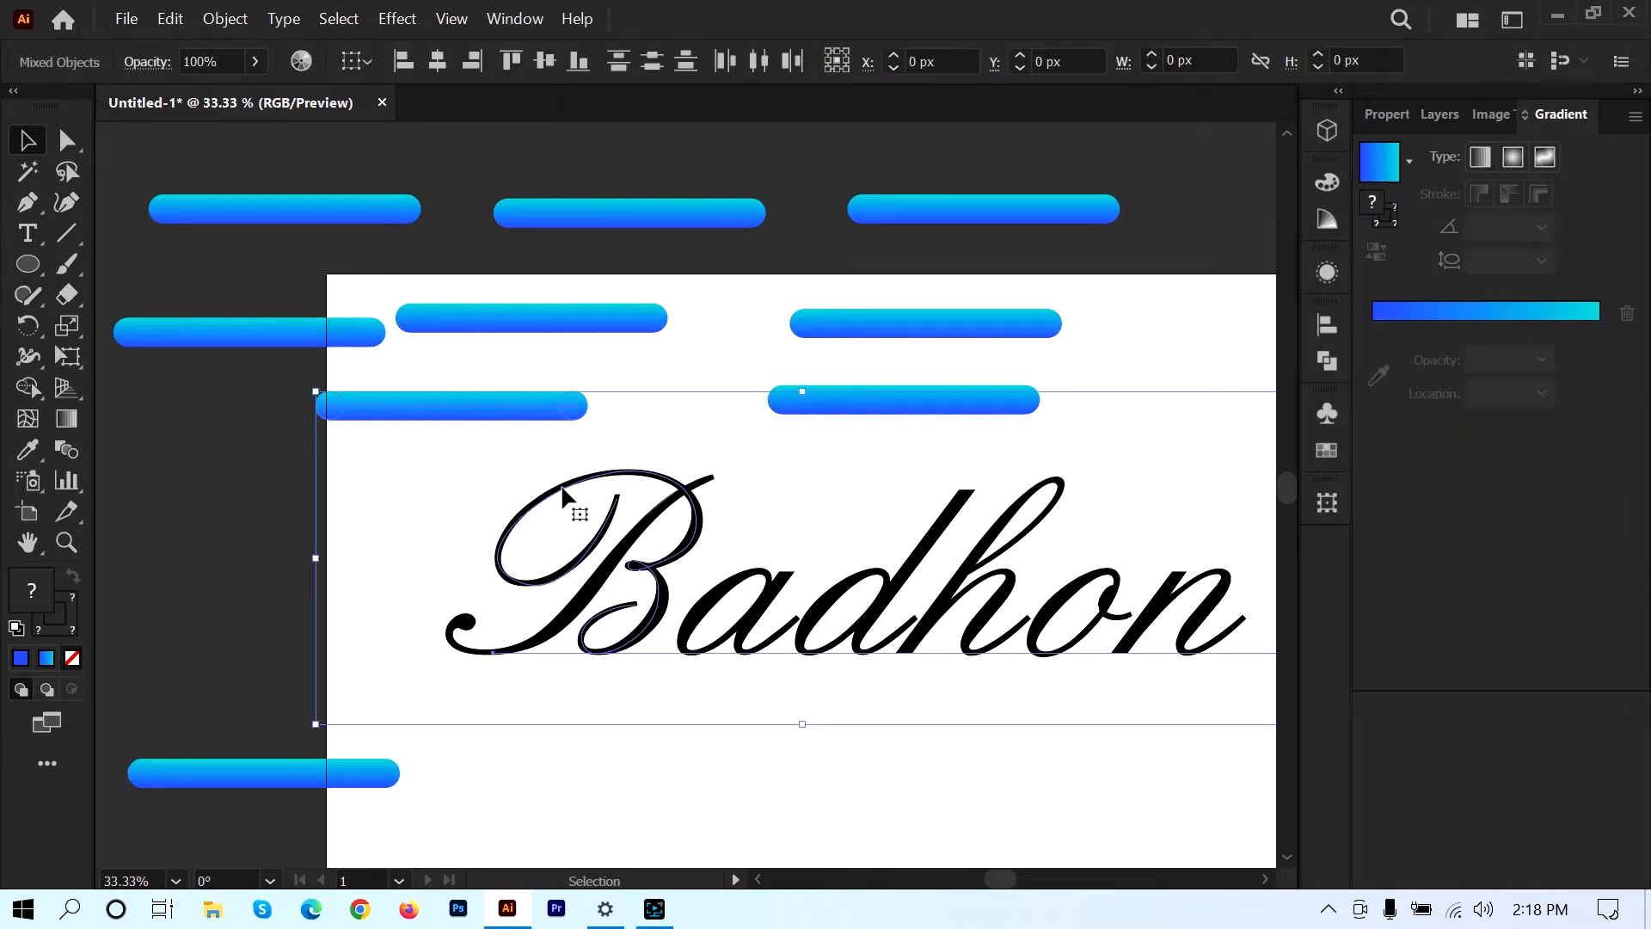
{"action": "left_click_drag", "start_coordinate": [623, 421], "coordinate": [516, 411]}
{"action": "left_click", "coordinate": [515, 410]}
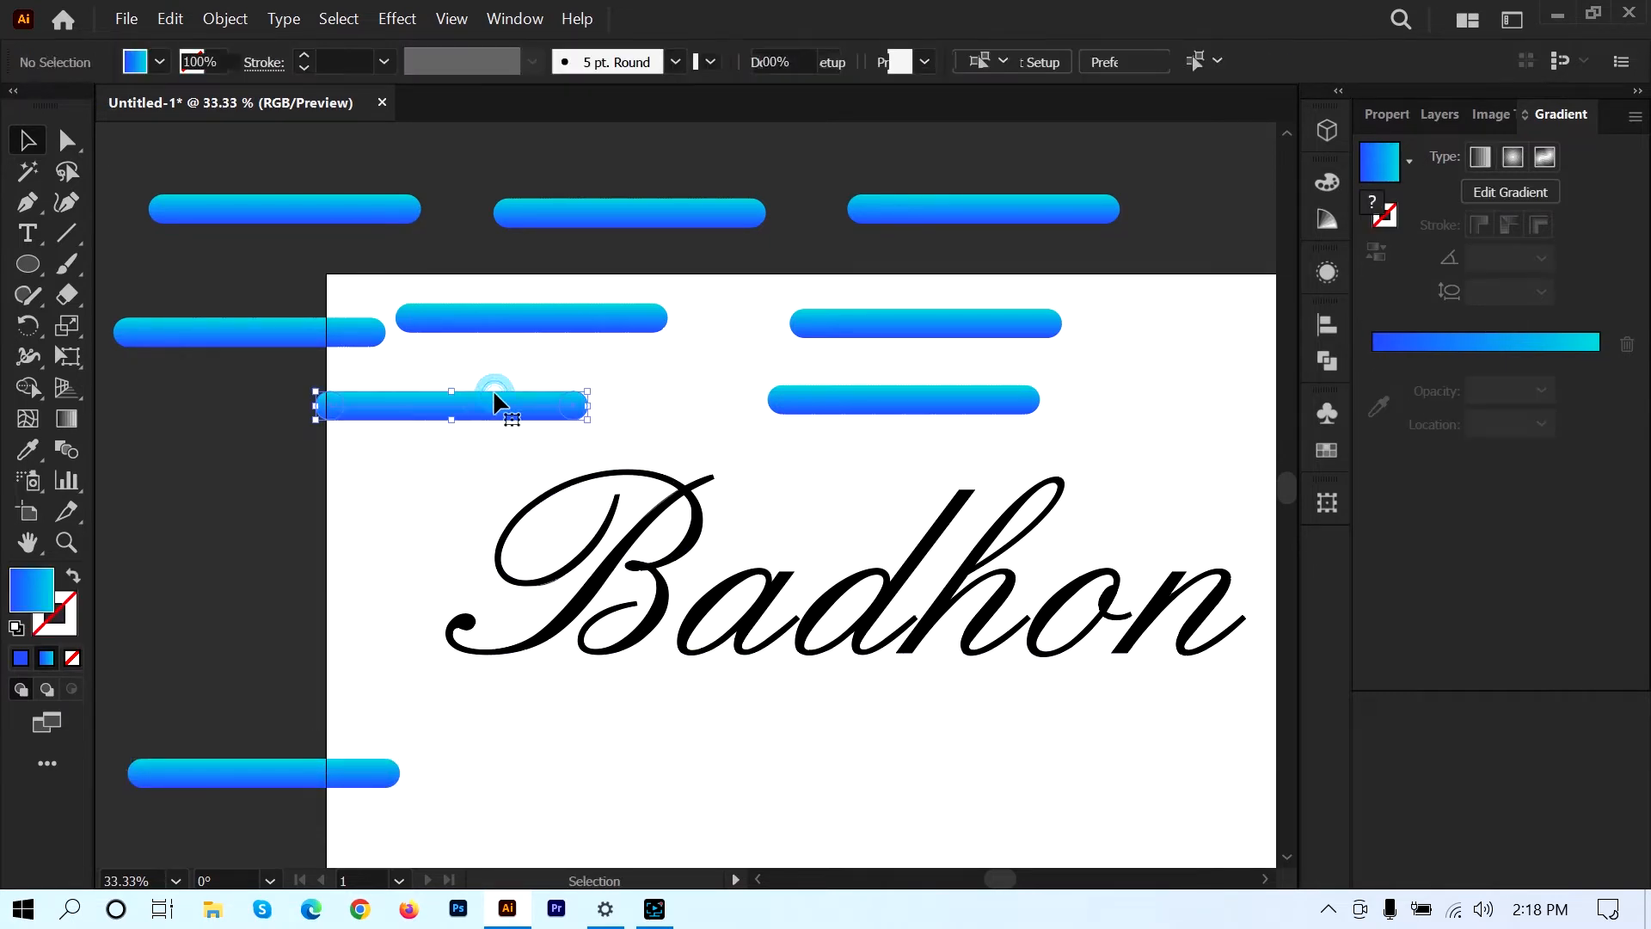
{"action": "left_click", "coordinate": [555, 497], "text": "shift"}
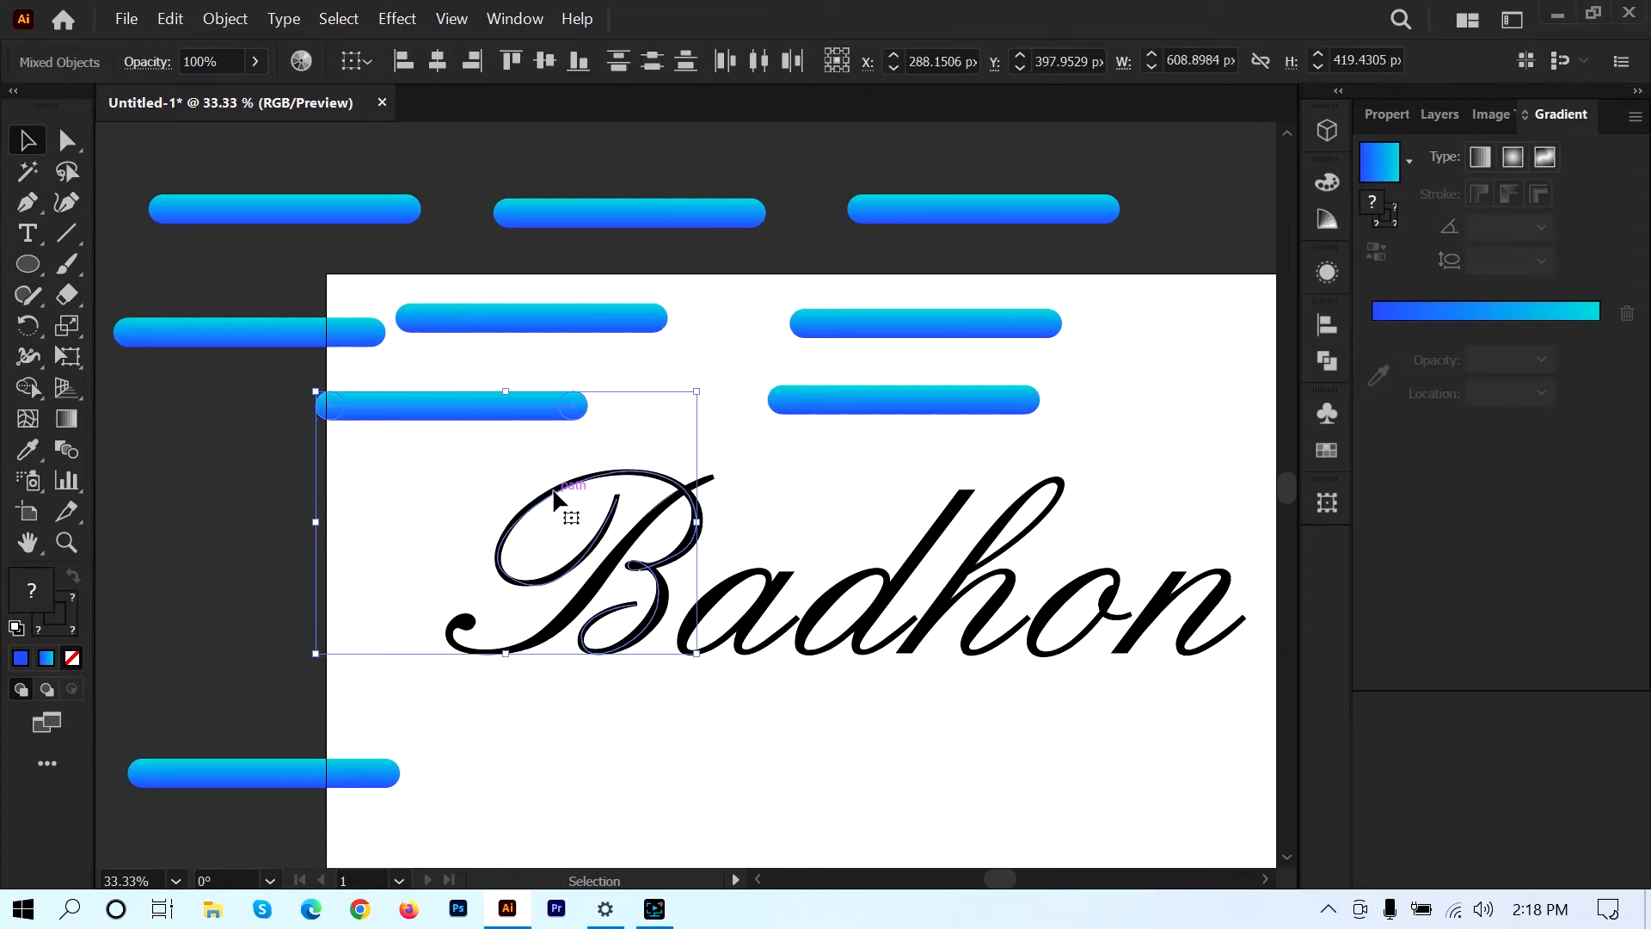
{"action": "left_click", "coordinate": [491, 483]}
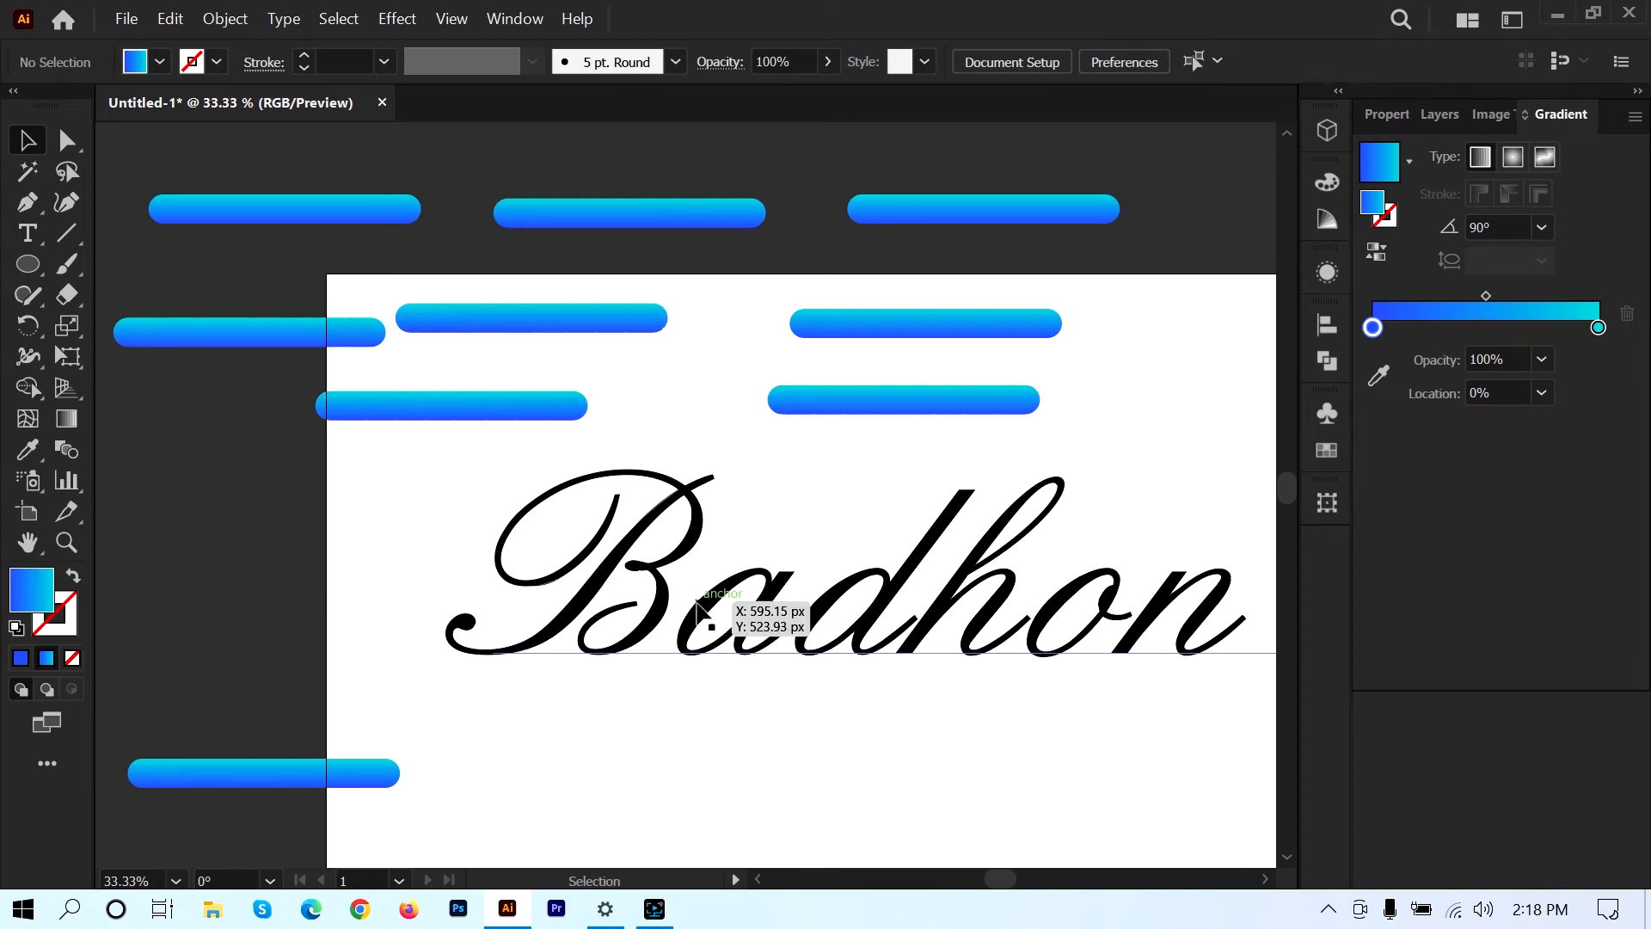
- Move the solid black script text down off the traced stroke paths and delete it
{"action": "scroll", "coordinate": [723, 612], "scroll_direction": "up", "scroll_amount": 2}
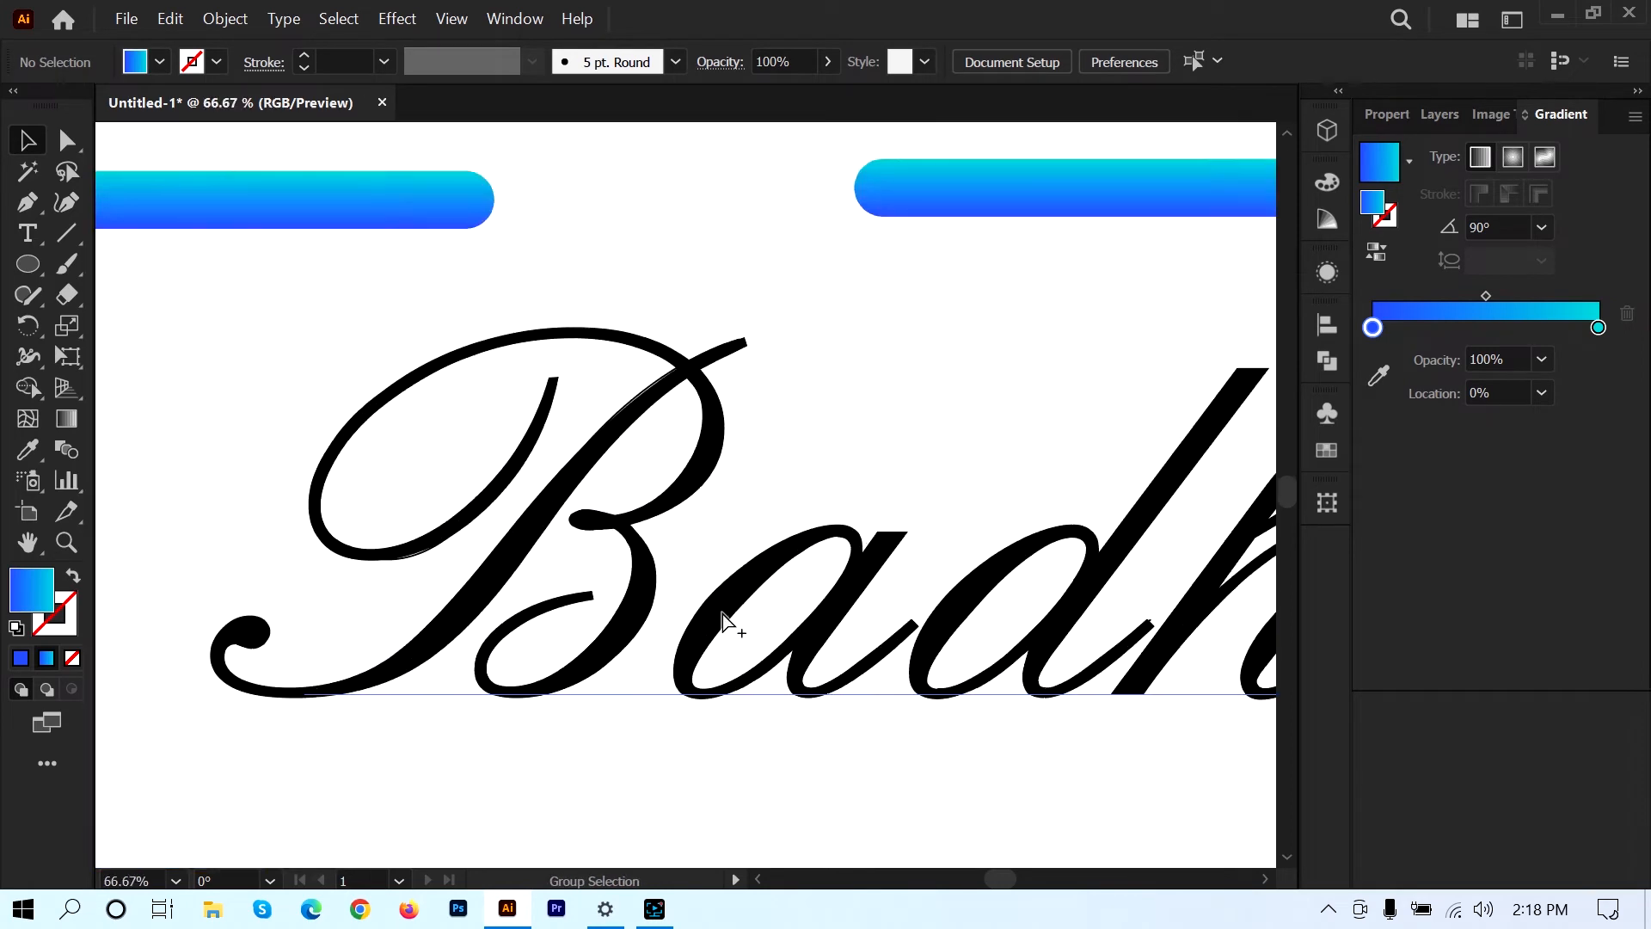
{"action": "scroll", "coordinate": [723, 613], "scroll_direction": "up", "scroll_amount": 1}
{"action": "left_click_drag", "start_coordinate": [595, 641], "coordinate": [595, 856]}
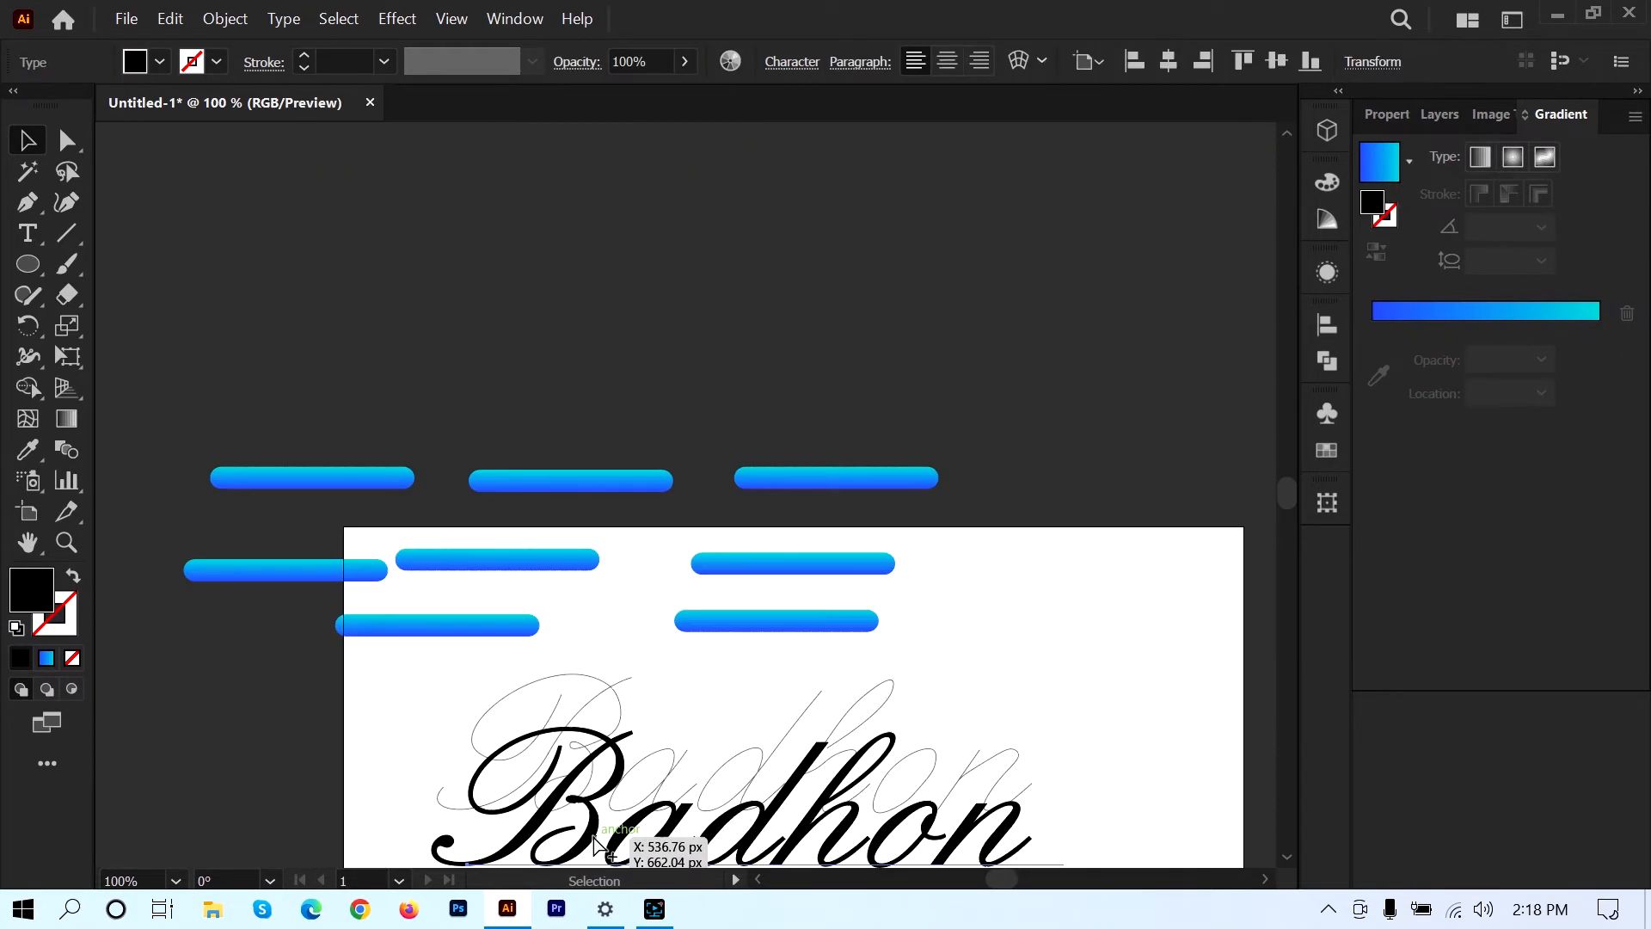
{"action": "left_click_drag", "start_coordinate": [715, 799], "coordinate": [719, 508]}
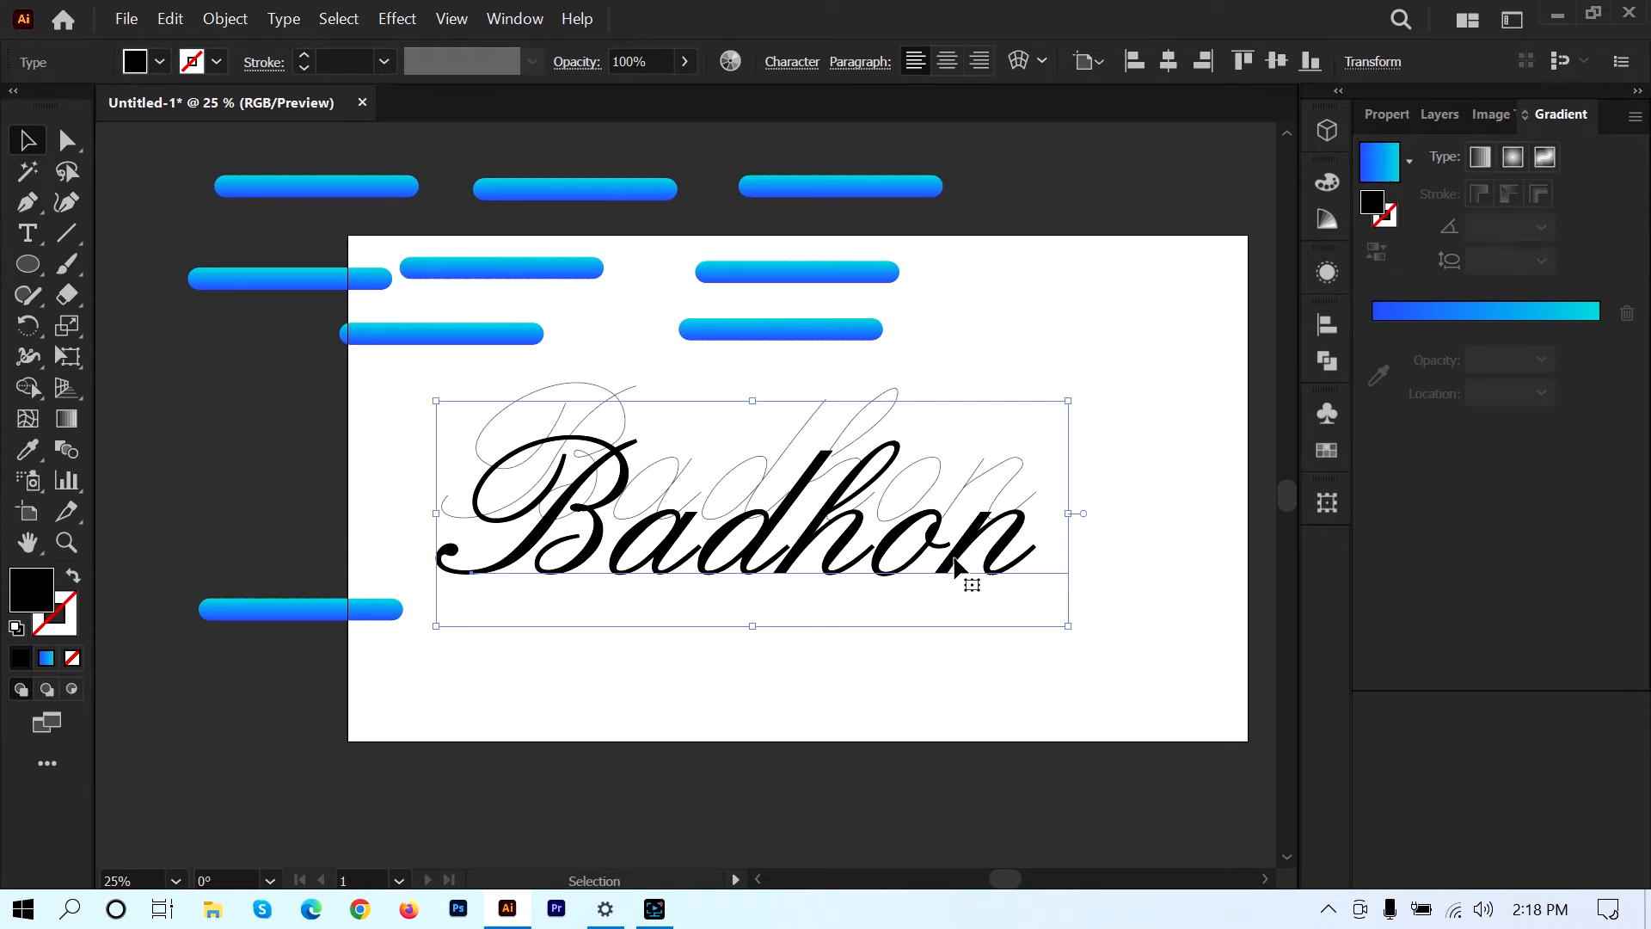
{"action": "left_click_drag", "start_coordinate": [954, 564], "coordinate": [953, 676]}
{"action": "key", "text": "Delete"}
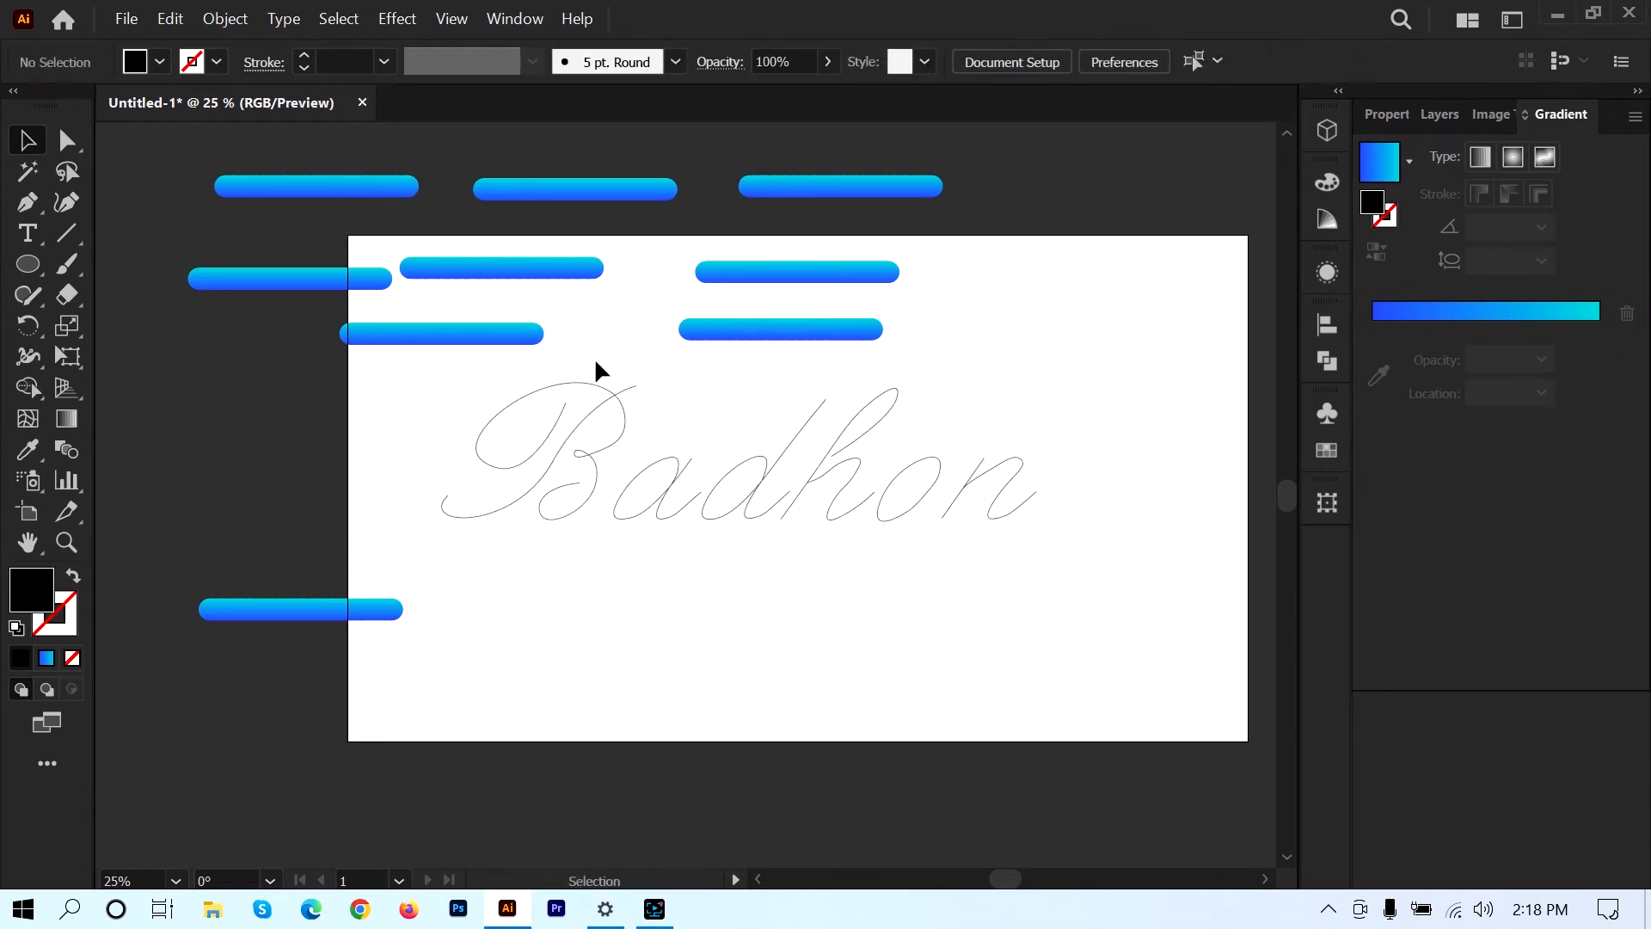
- Replace the spine of the gradient bar just above the B with the B's looped outer stroke path, and deselect it
{"action": "left_click", "coordinate": [481, 390]}
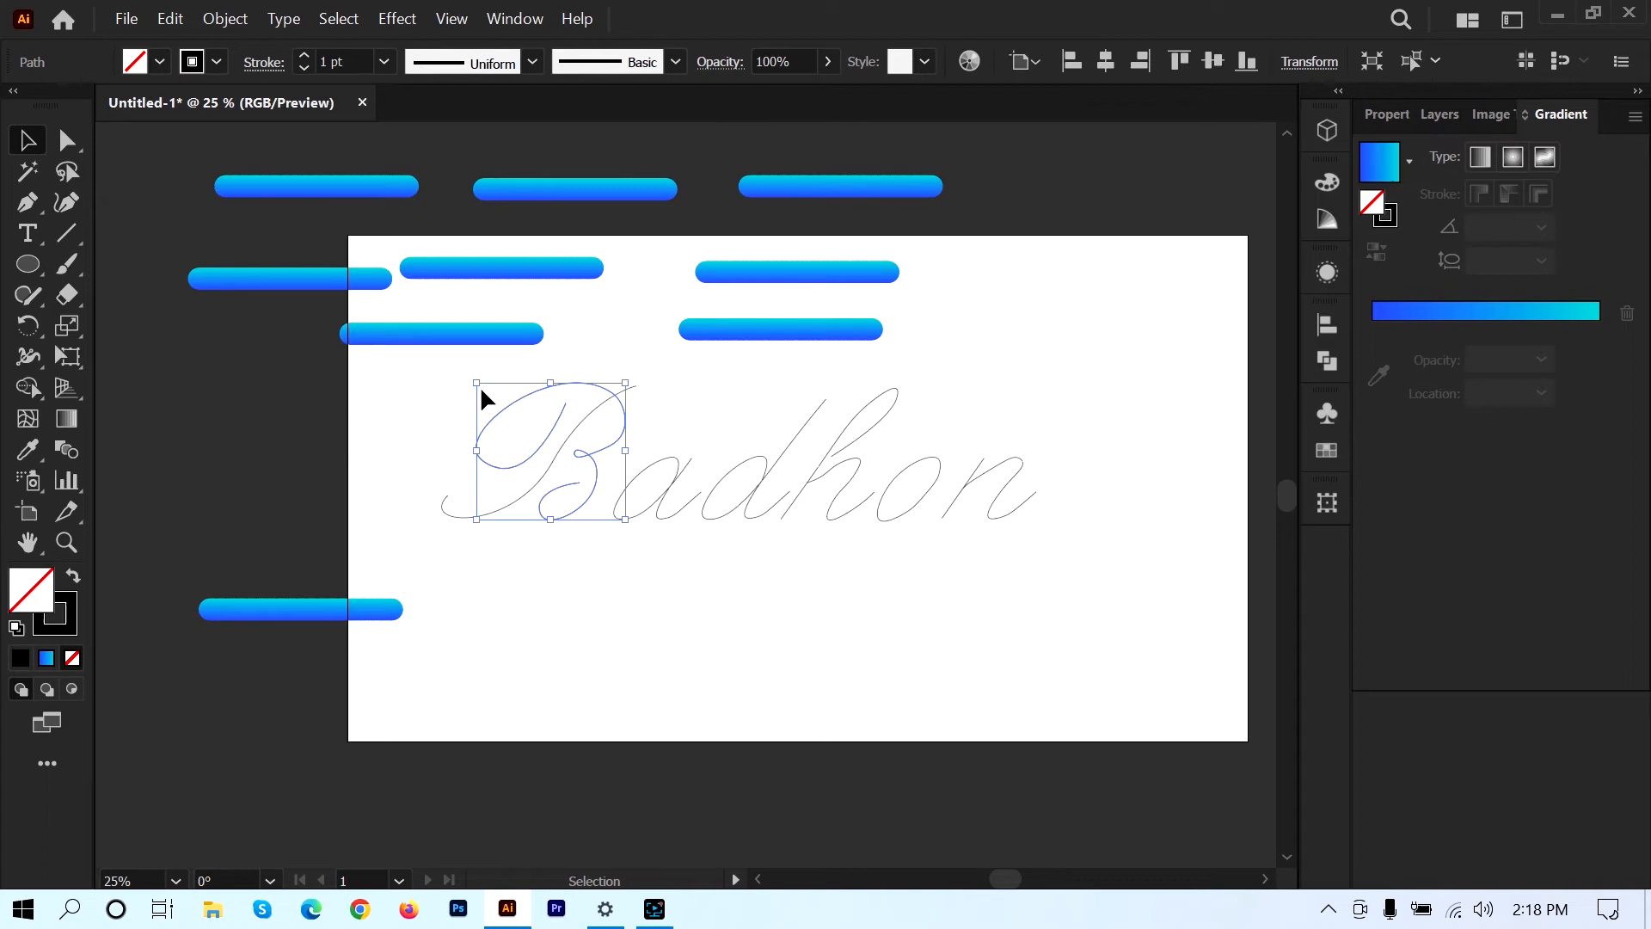
{"action": "left_click", "coordinate": [419, 342], "text": "shift"}
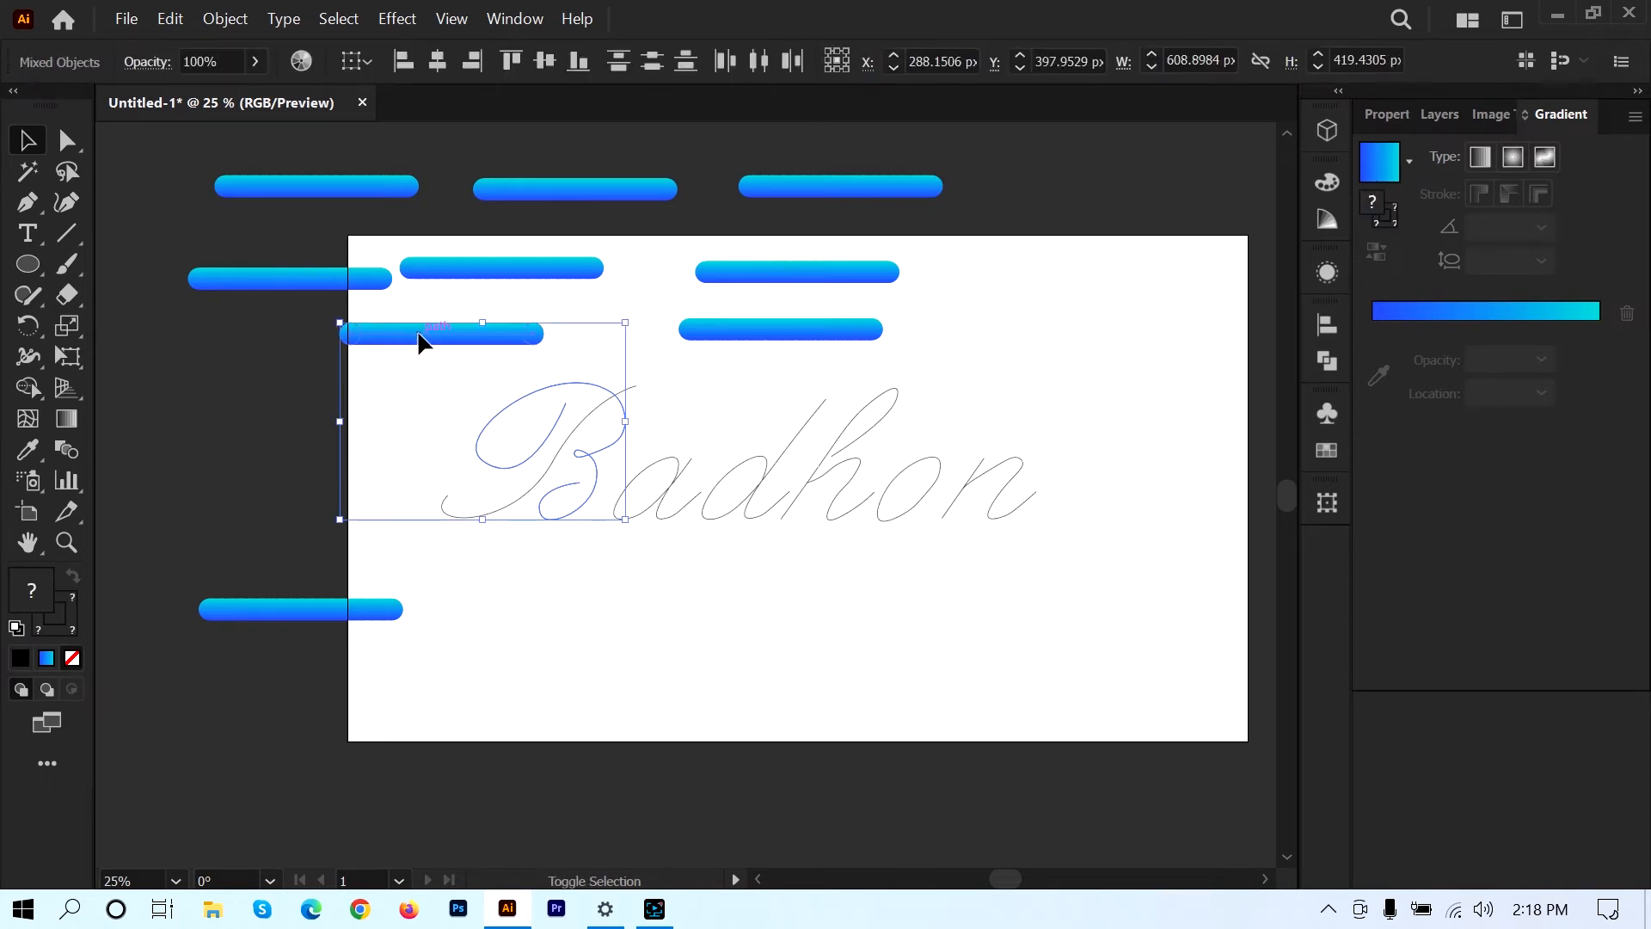
{"action": "left_click", "coordinate": [216, 24]}
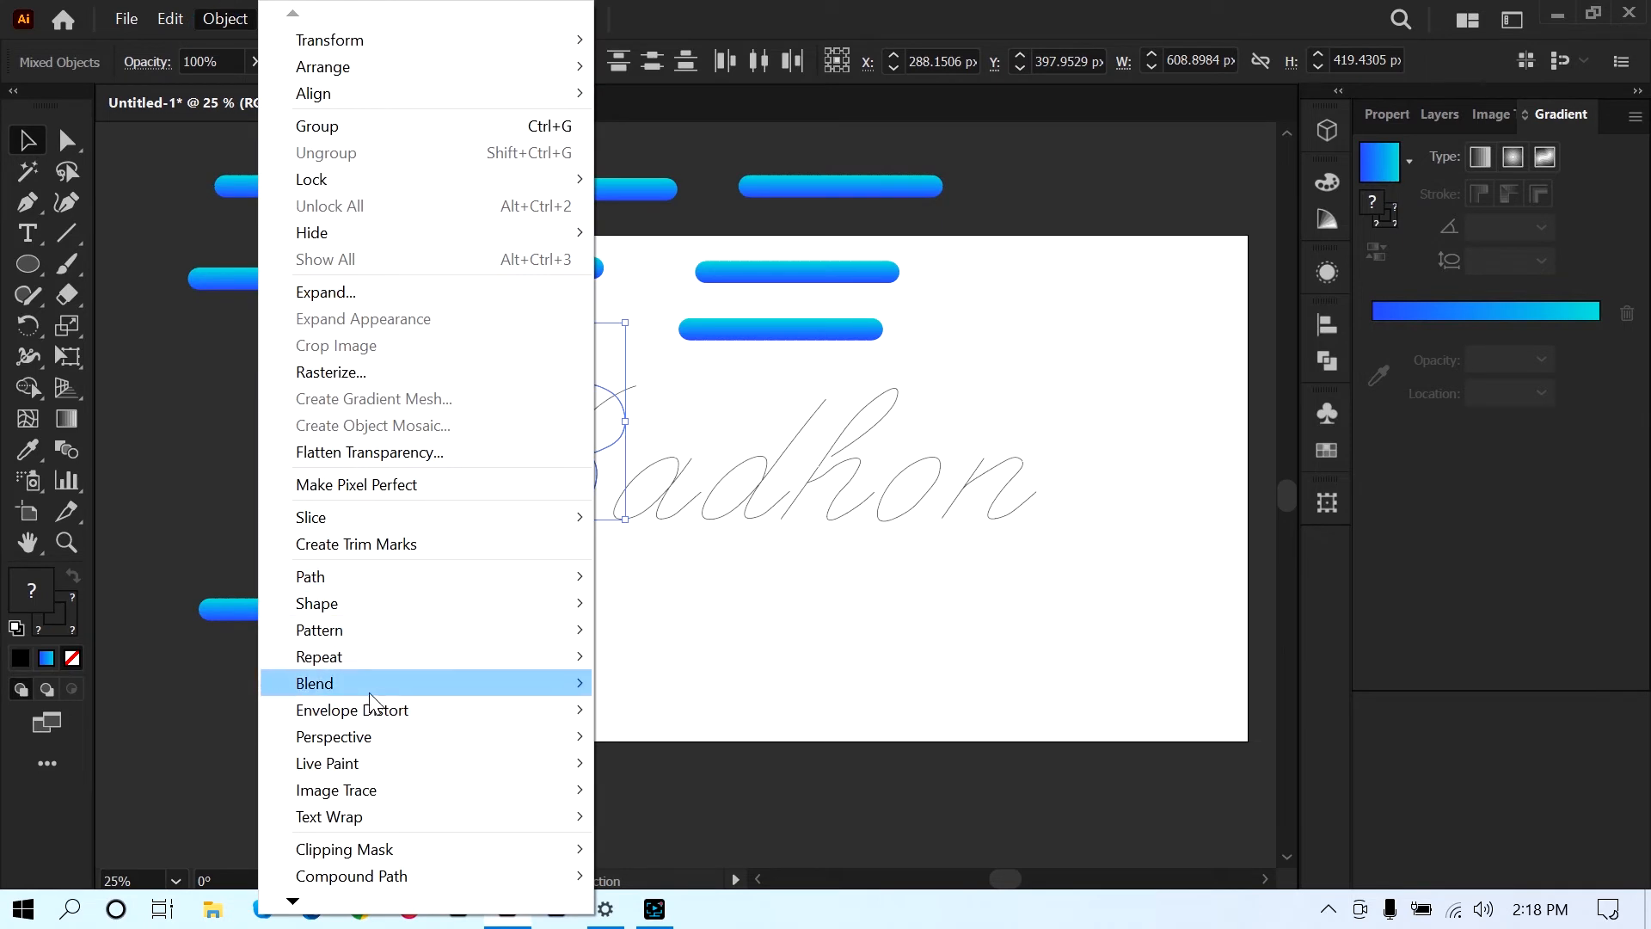
{"action": "mouse_move", "coordinate": [395, 684]}
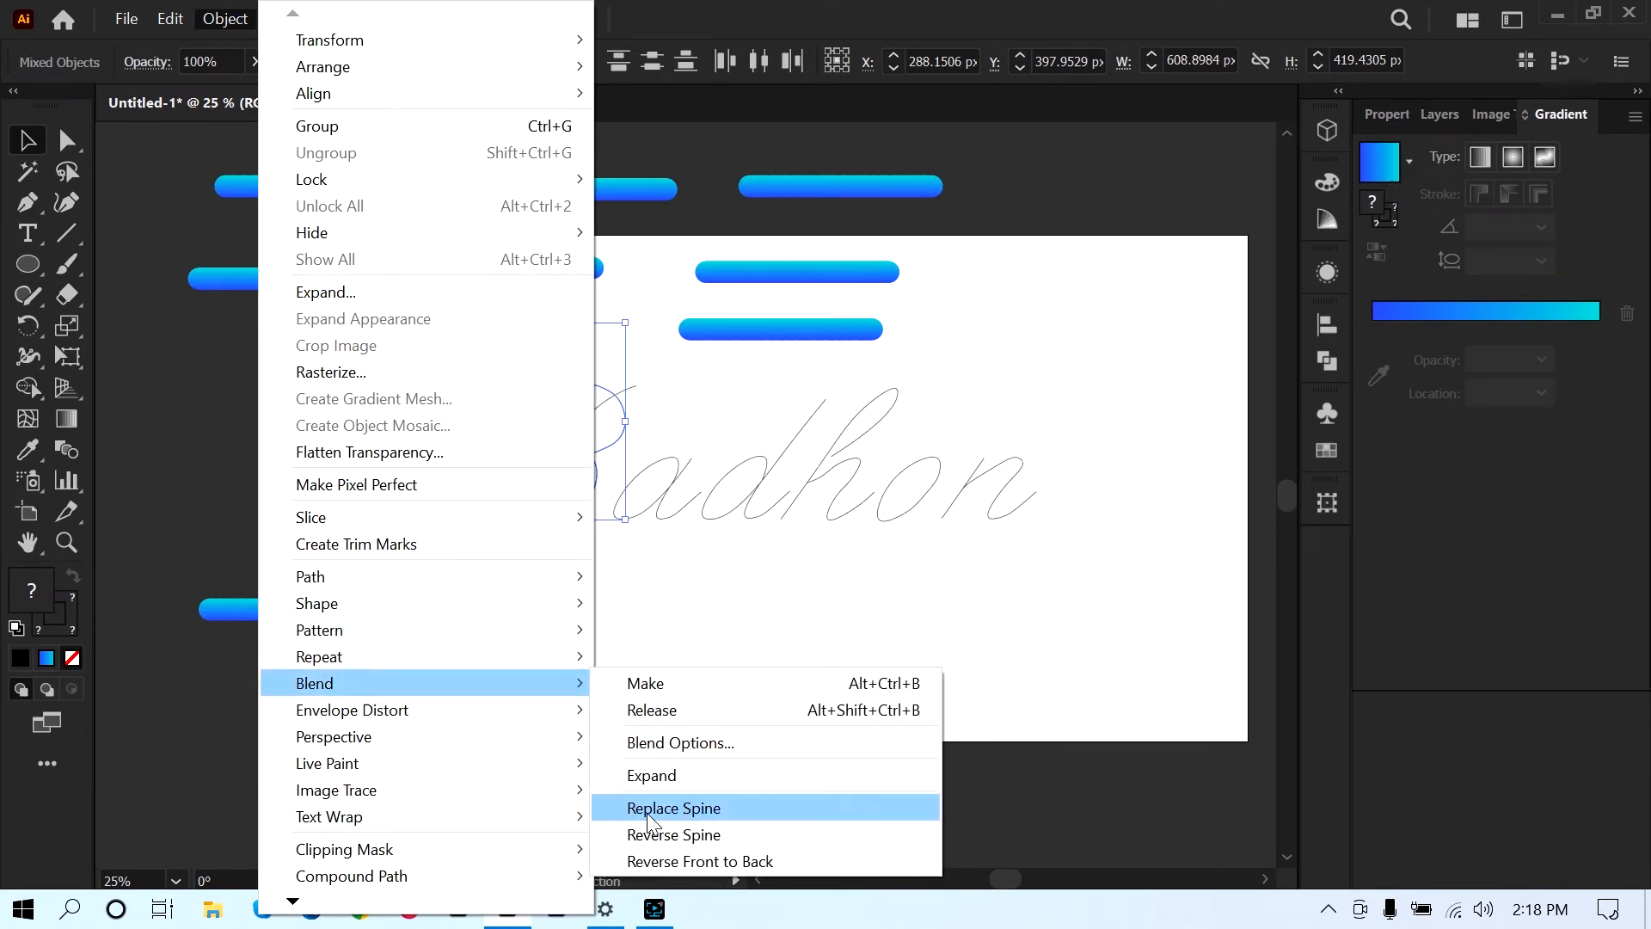
{"action": "left_click", "coordinate": [717, 815]}
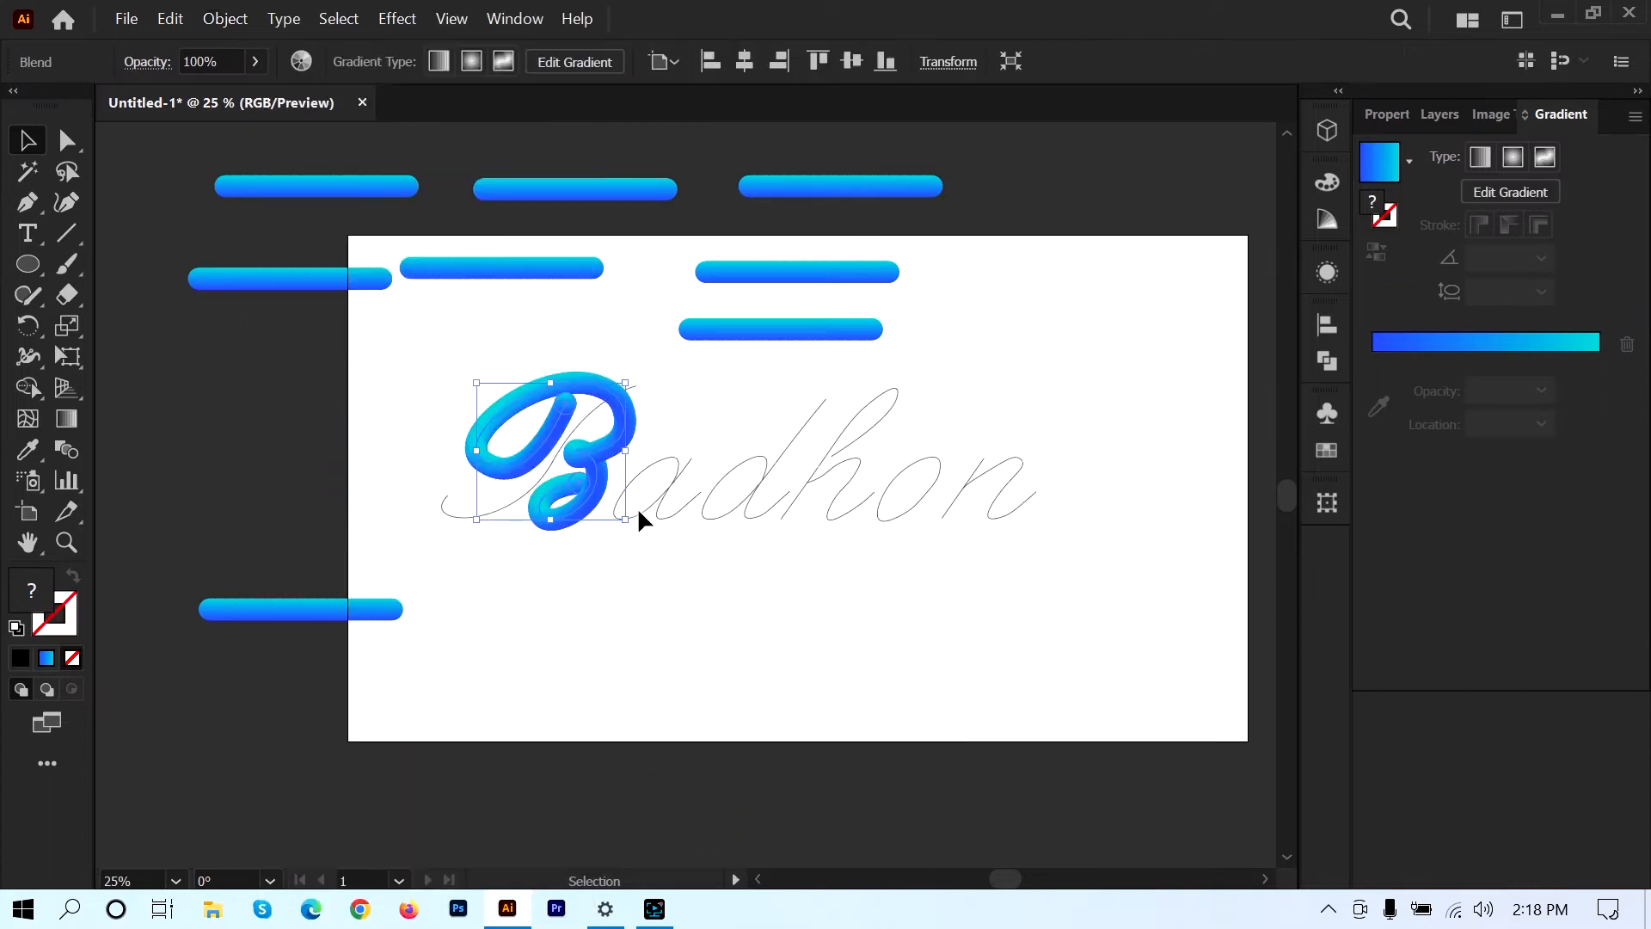
{"action": "left_click", "coordinate": [622, 570]}
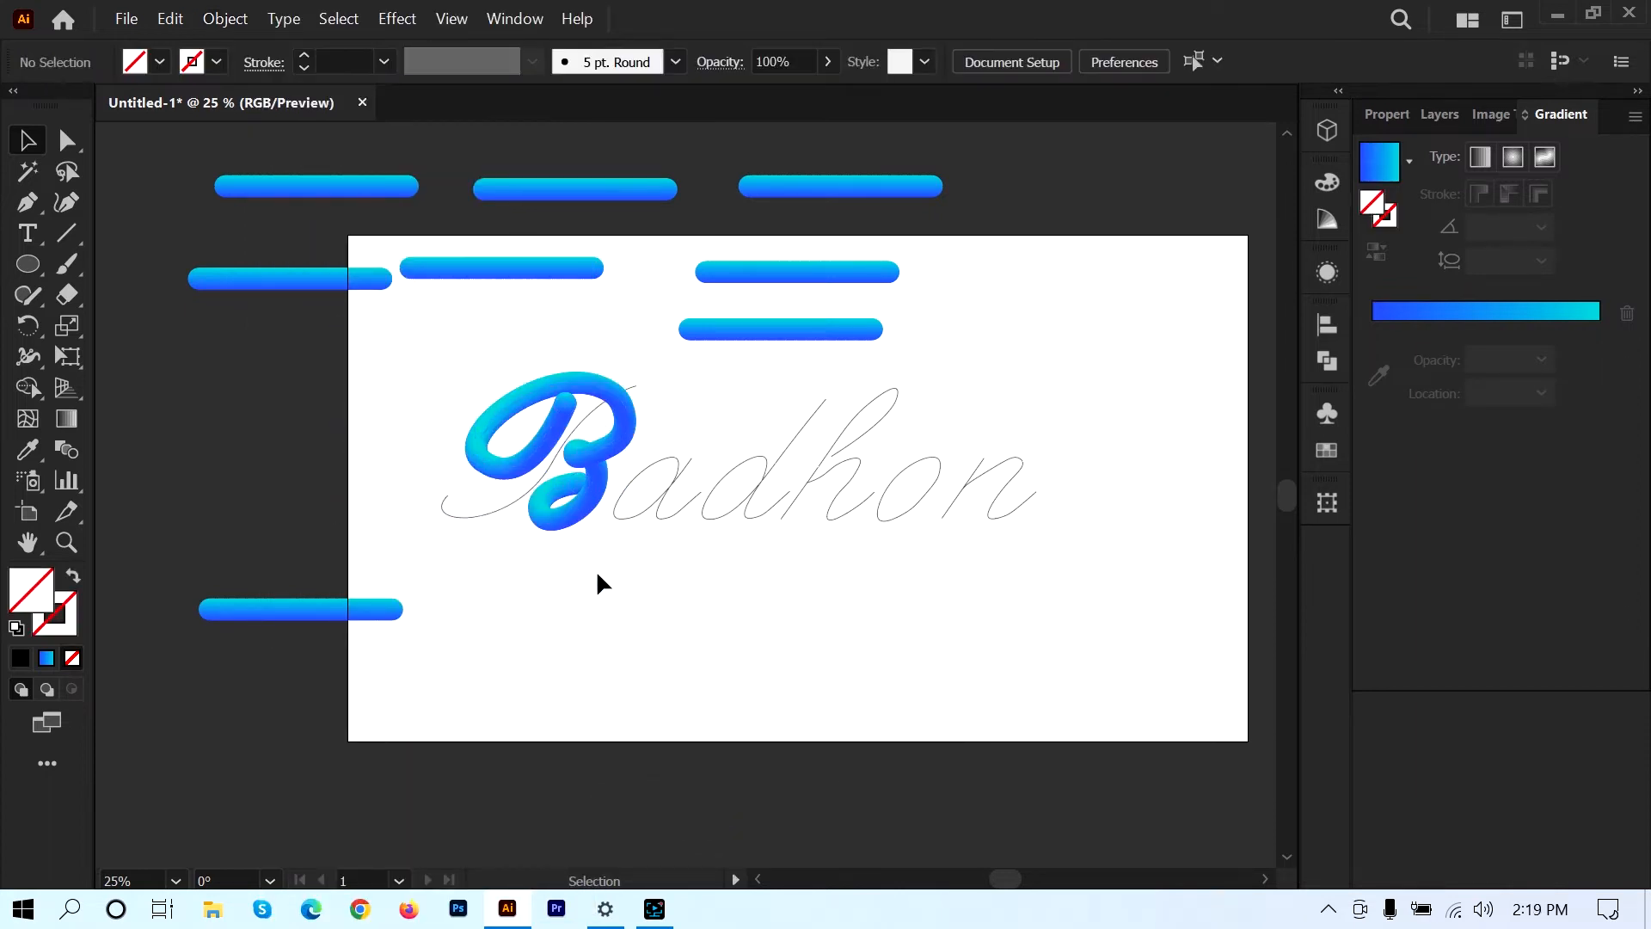
- Replace the spine of the gradient bar below the lettering with the B's slanted stem path, and deselect it
{"action": "left_click", "coordinate": [467, 512]}
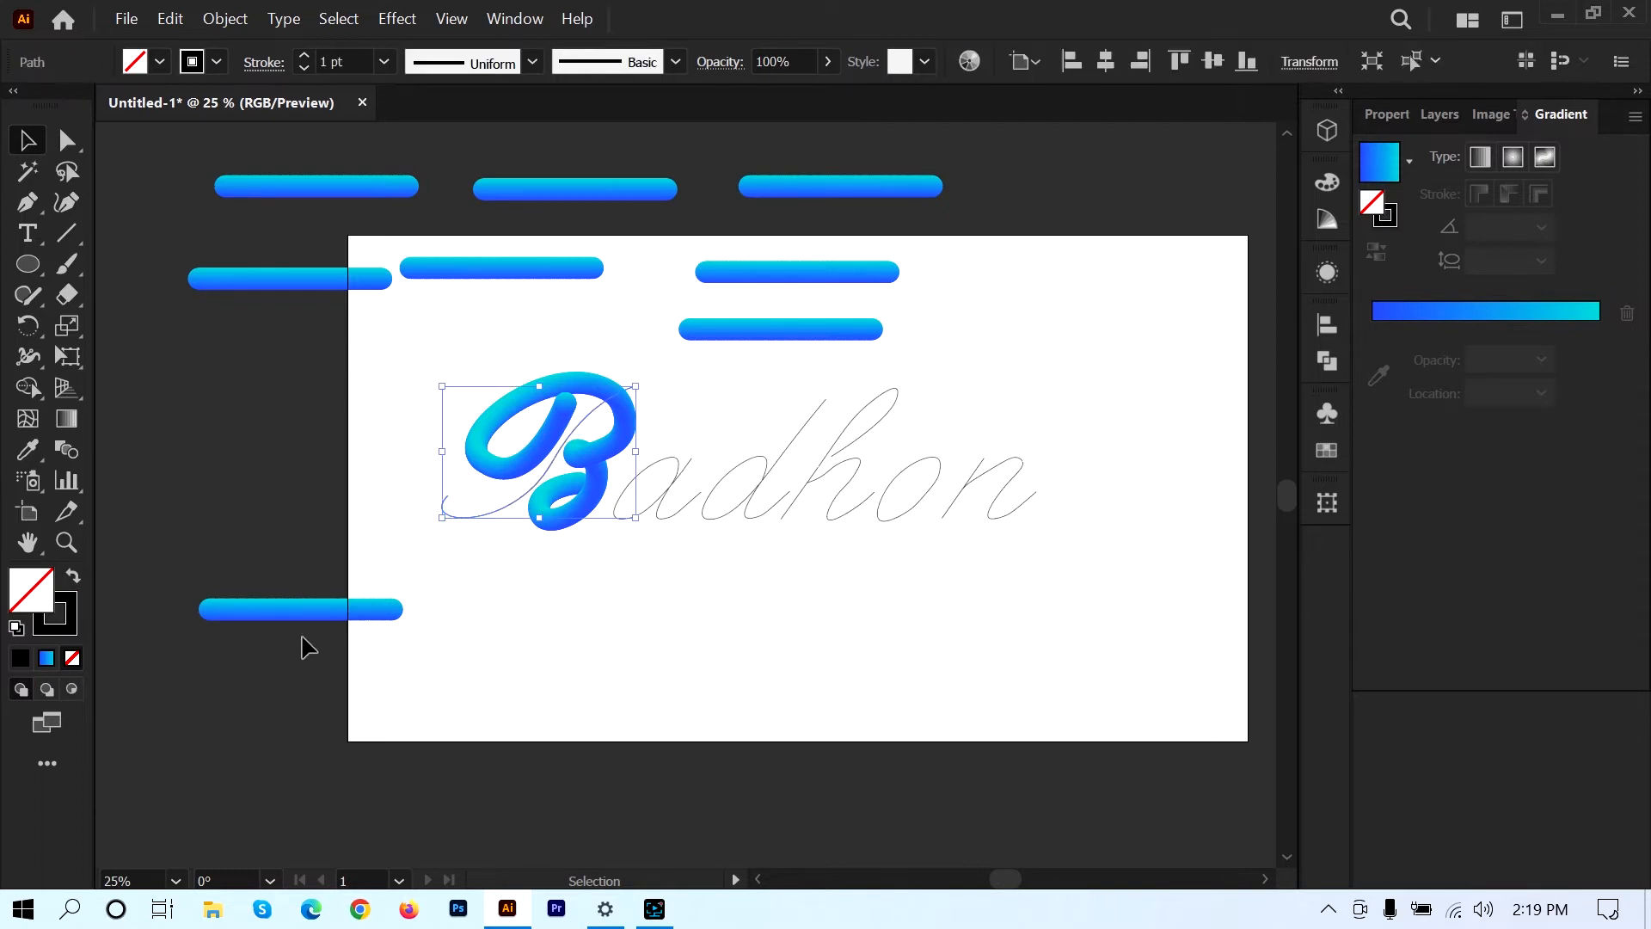
{"action": "left_click", "coordinate": [295, 610], "text": "shift"}
{"action": "left_click", "coordinate": [221, 20]}
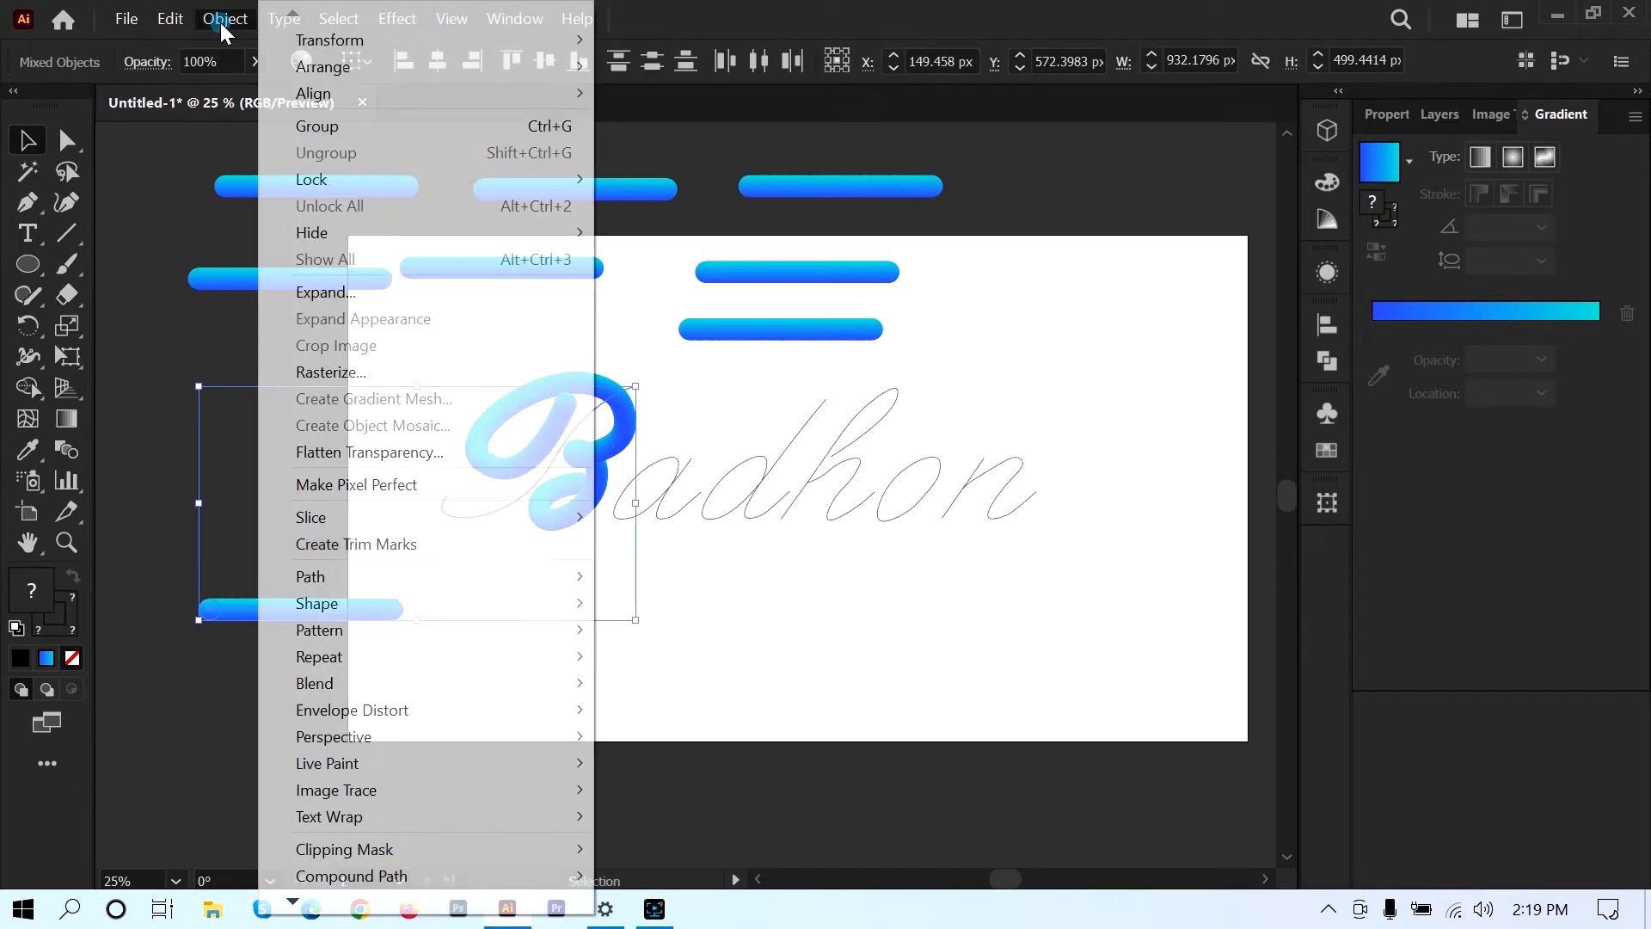
{"action": "mouse_move", "coordinate": [352, 615]}
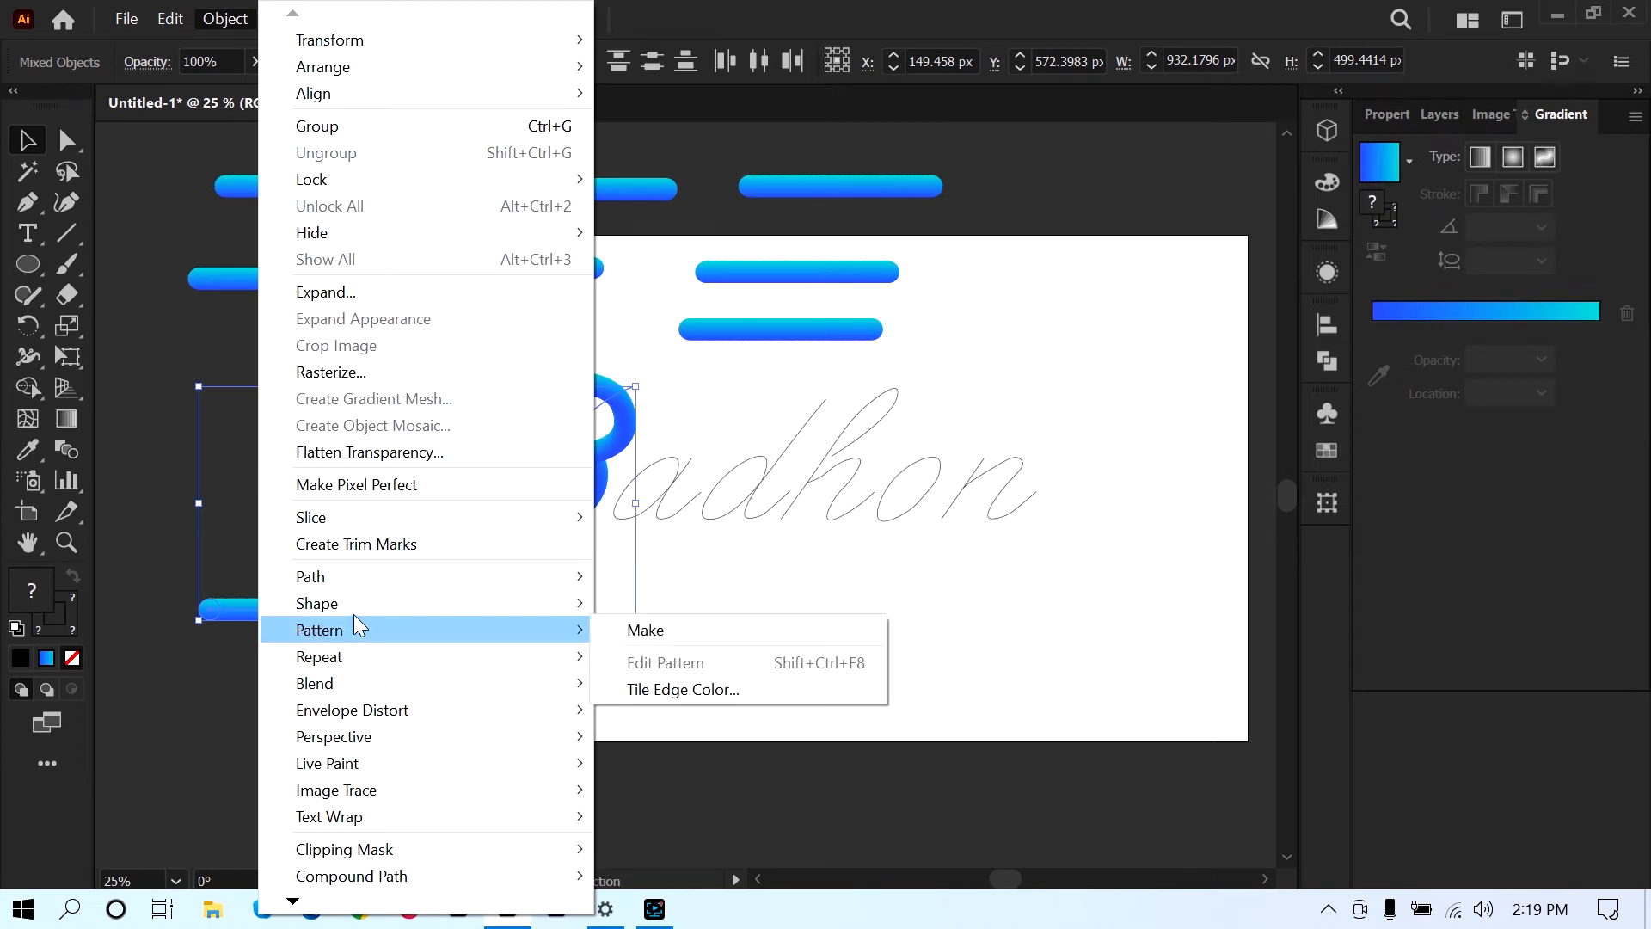
{"action": "mouse_move", "coordinate": [387, 680]}
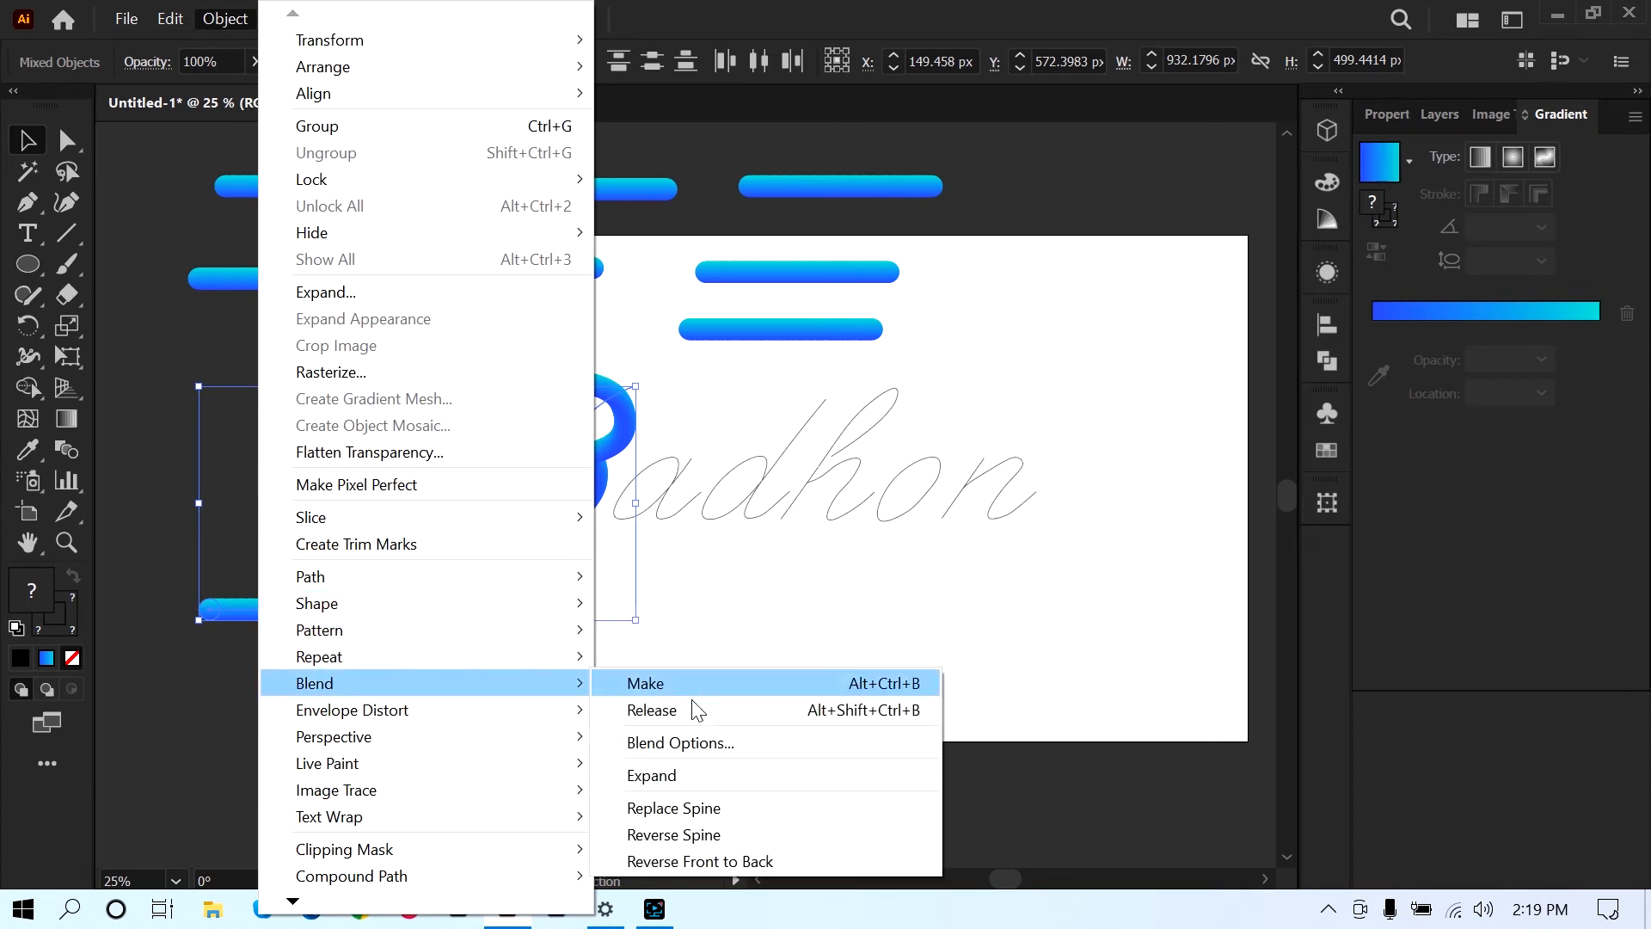
{"action": "left_click", "coordinate": [714, 812]}
{"action": "left_click", "coordinate": [621, 643]}
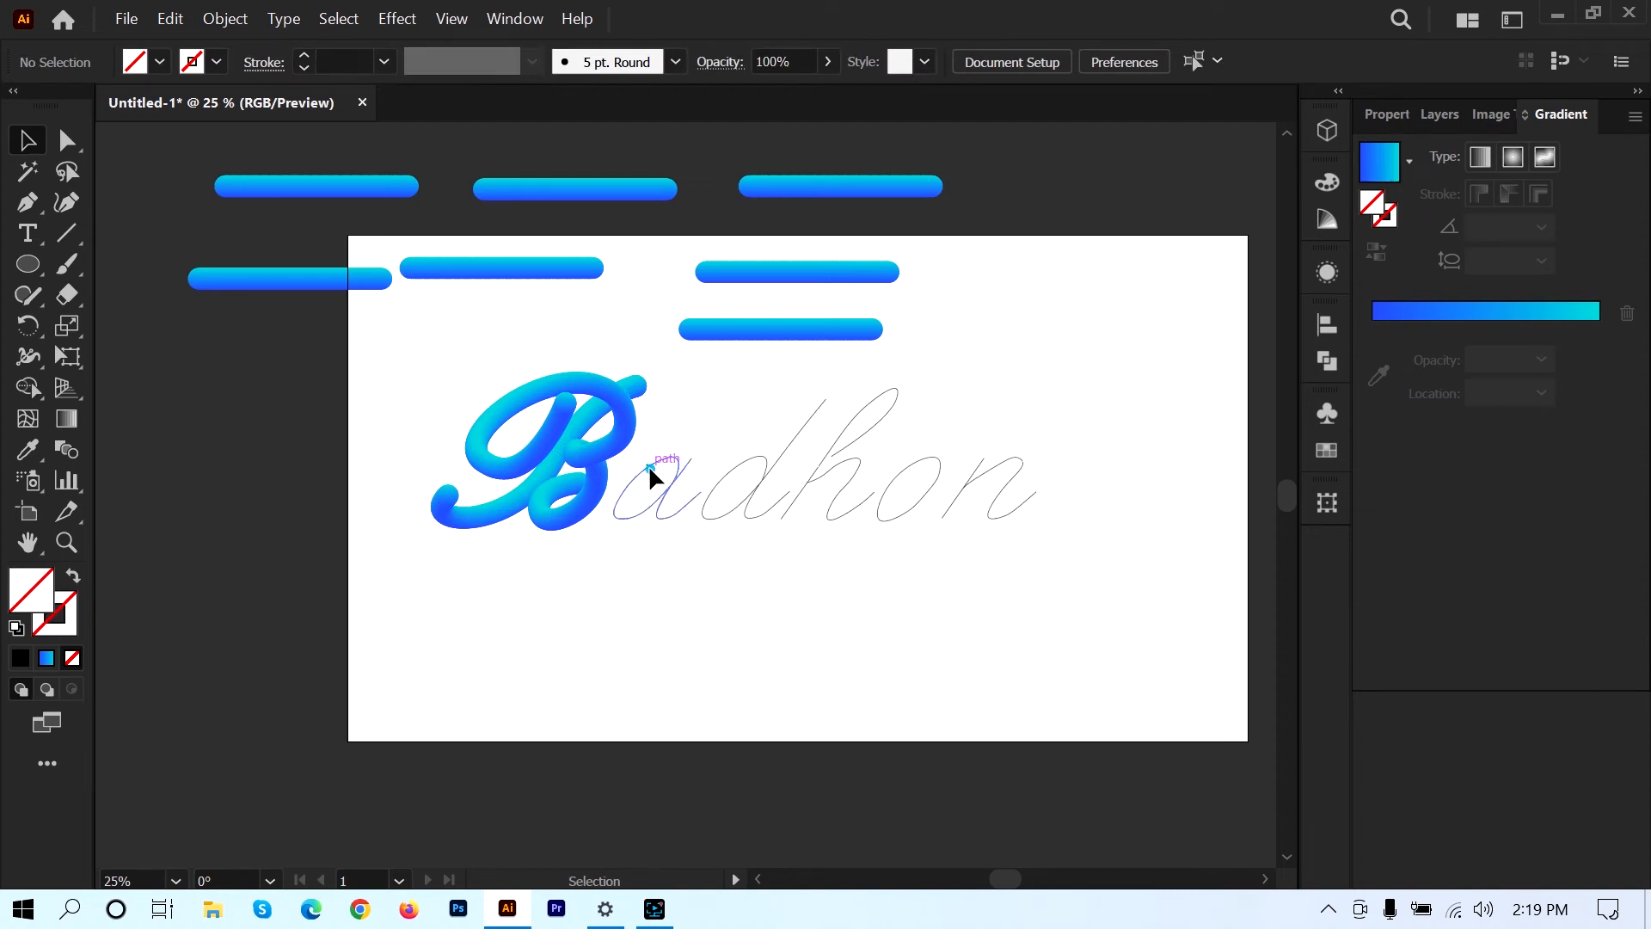
- Apply the gradient bar inside the artboard above the B to the letter a's path with Replace Spine, and deselect it
{"action": "left_click", "coordinate": [648, 465]}
{"action": "left_click", "coordinate": [472, 273], "text": "shift"}
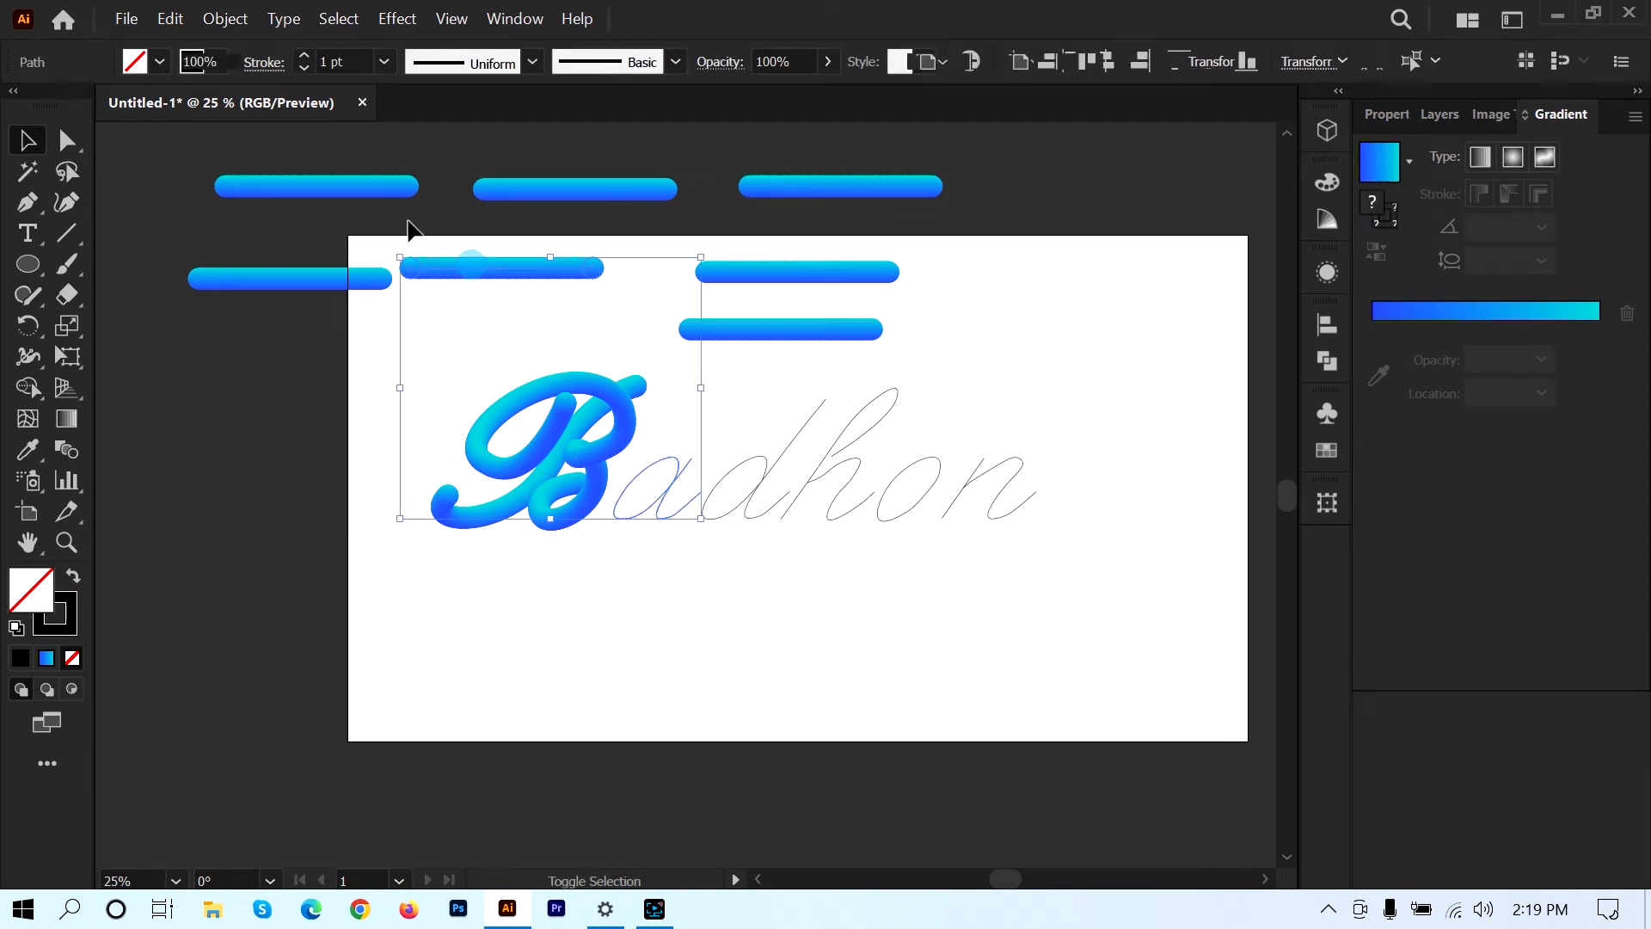
{"action": "left_click", "coordinate": [226, 18]}
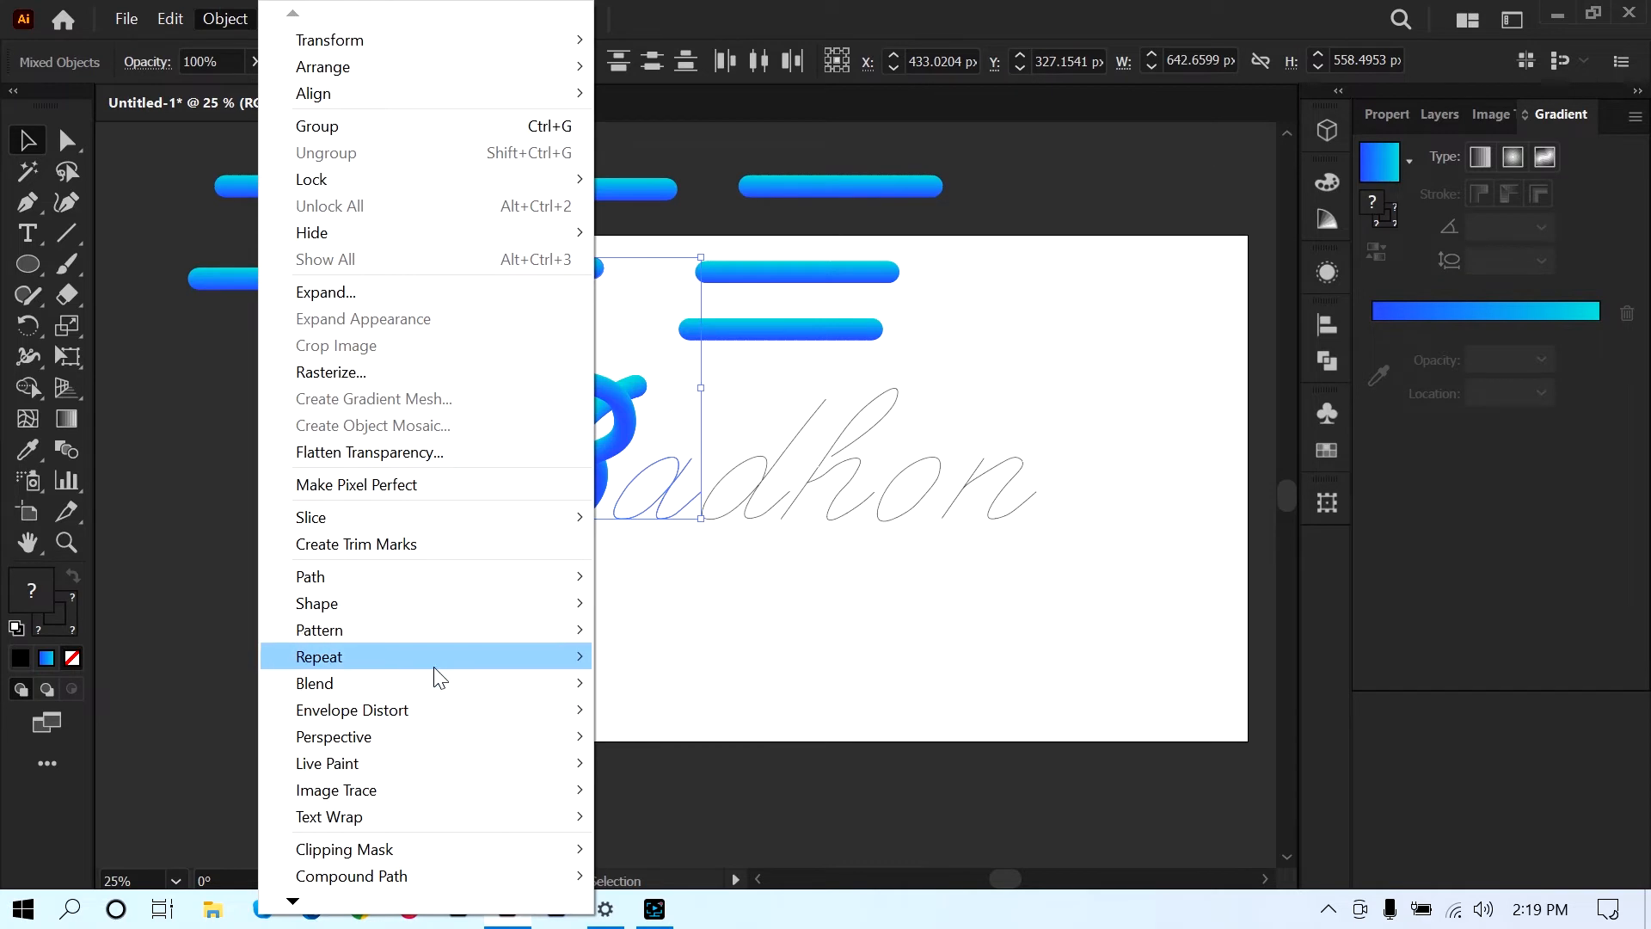
{"action": "mouse_move", "coordinate": [479, 683]}
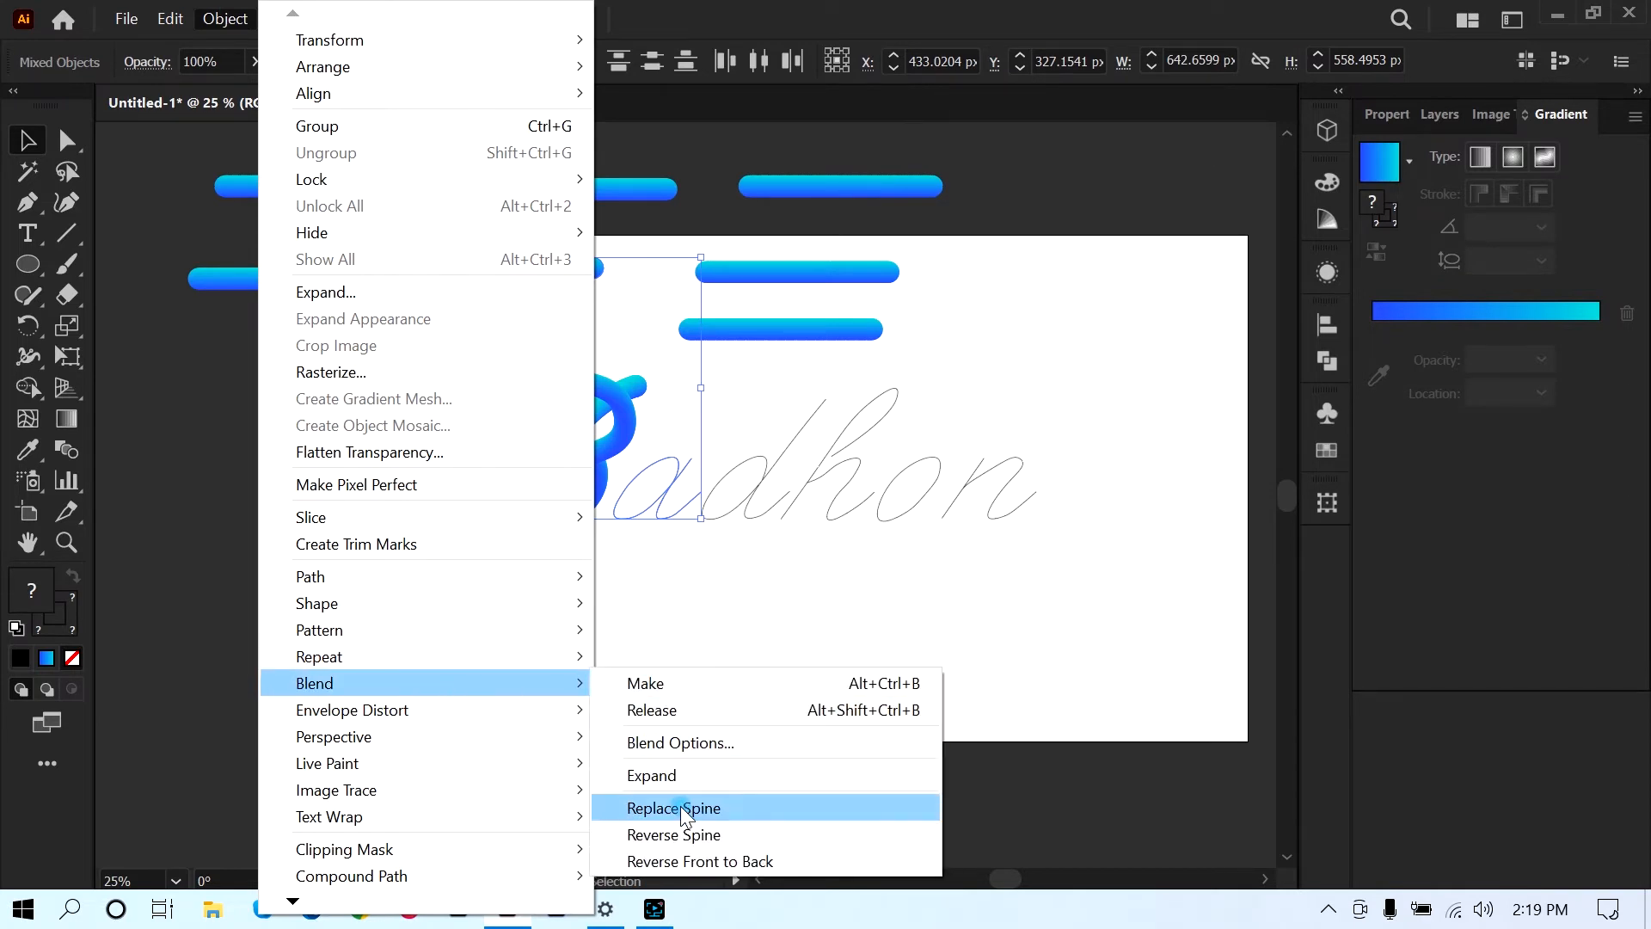
{"action": "left_click", "coordinate": [679, 806]}
{"action": "left_click", "coordinate": [673, 625]}
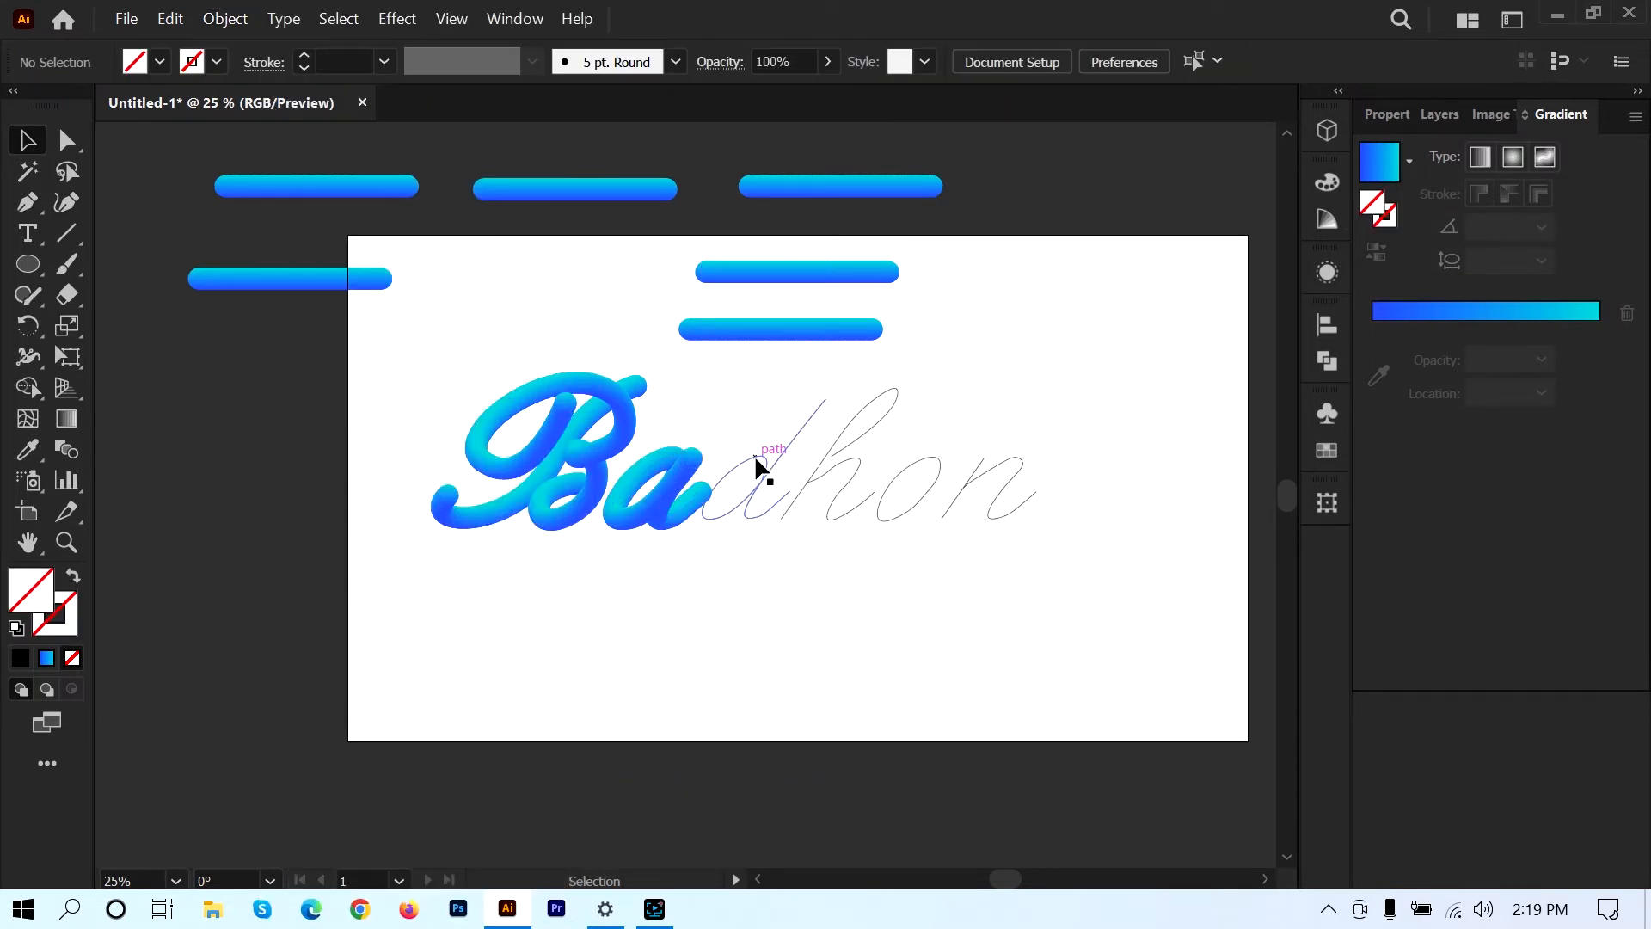
- Apply the gradient bar crossing the artboard's left edge to the letter d's path with Replace Spine, and deselect it
{"action": "left_click", "coordinate": [755, 456]}
{"action": "left_click", "coordinate": [320, 287], "text": "shift"}
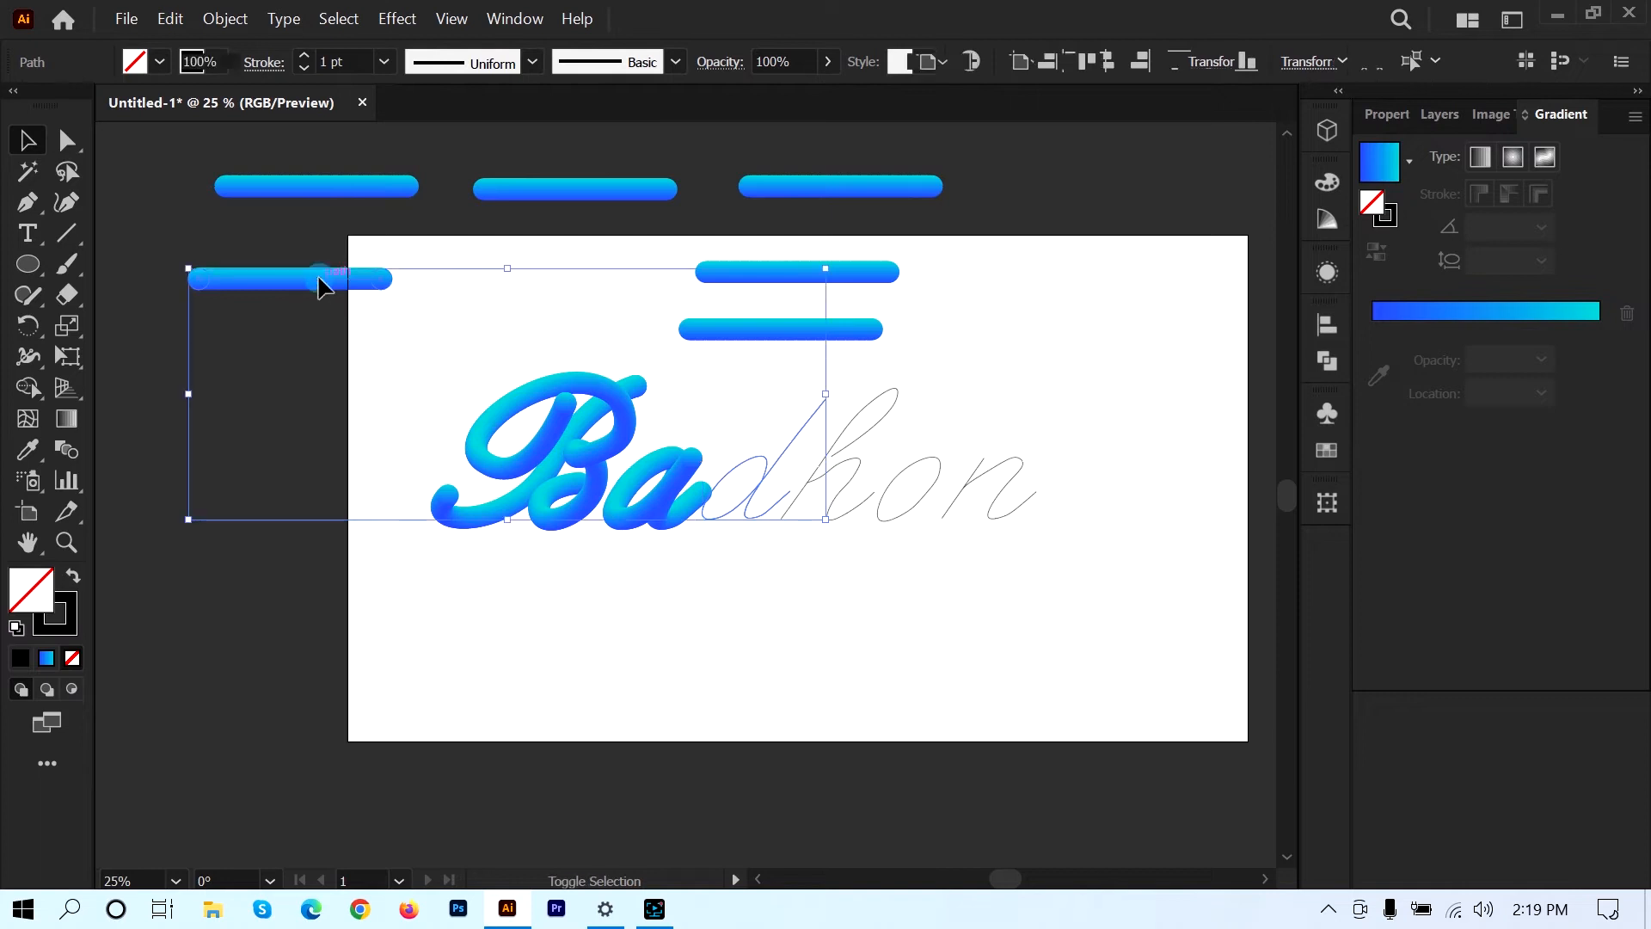
{"action": "left_click", "coordinate": [226, 18]}
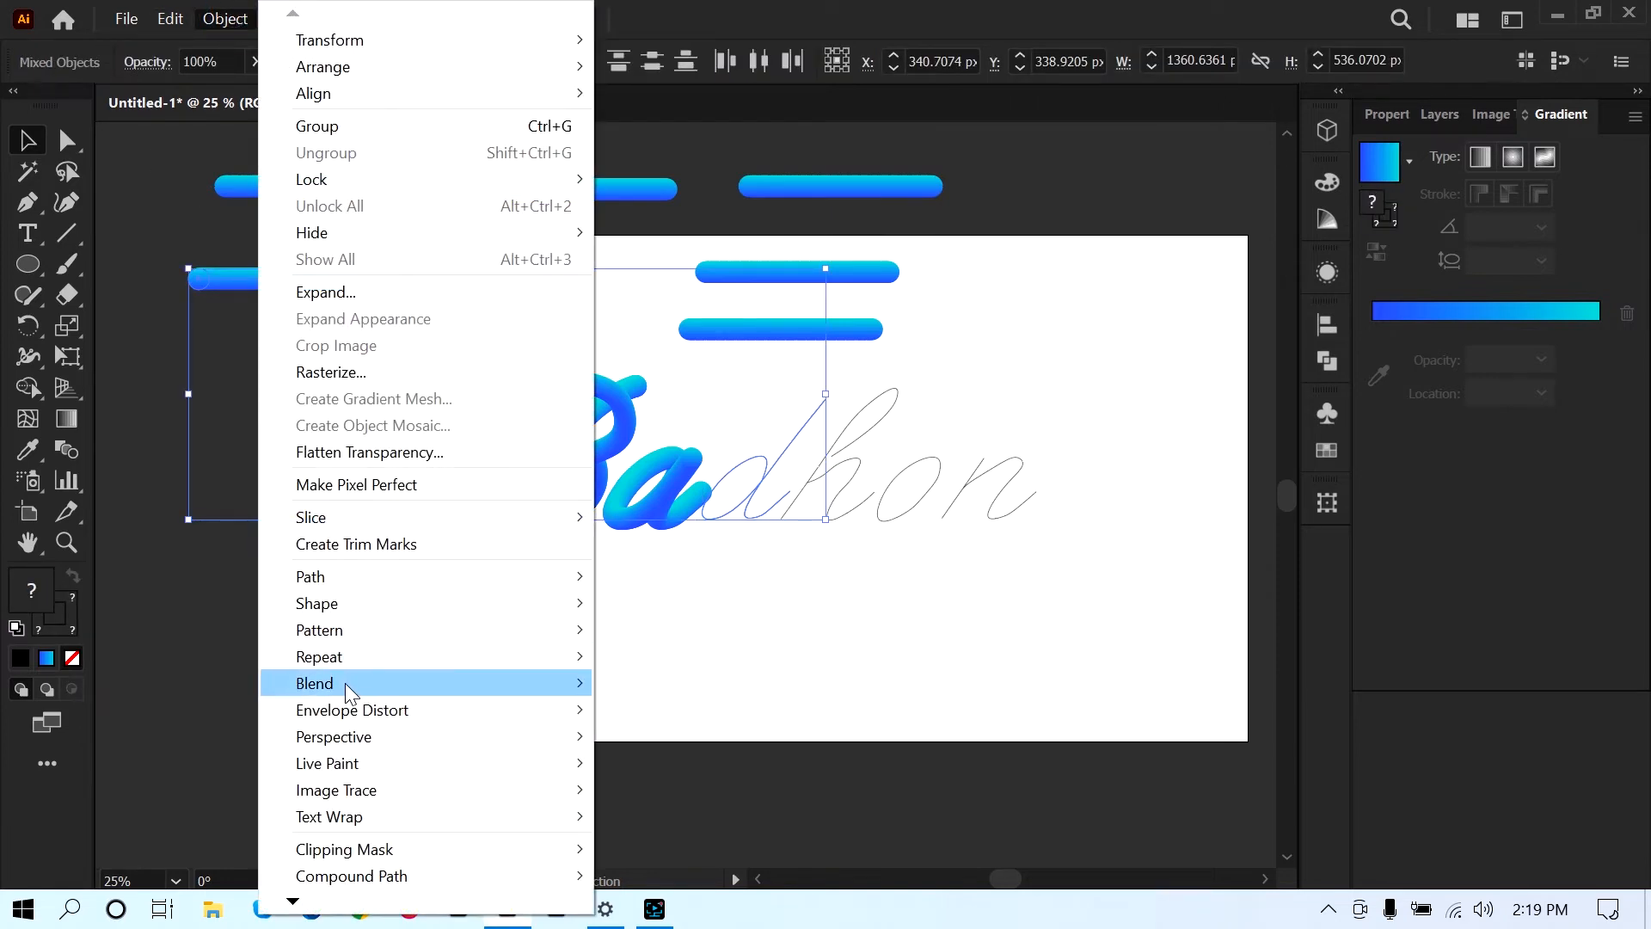
{"action": "mouse_move", "coordinate": [344, 683]}
{"action": "left_click", "coordinate": [695, 804]}
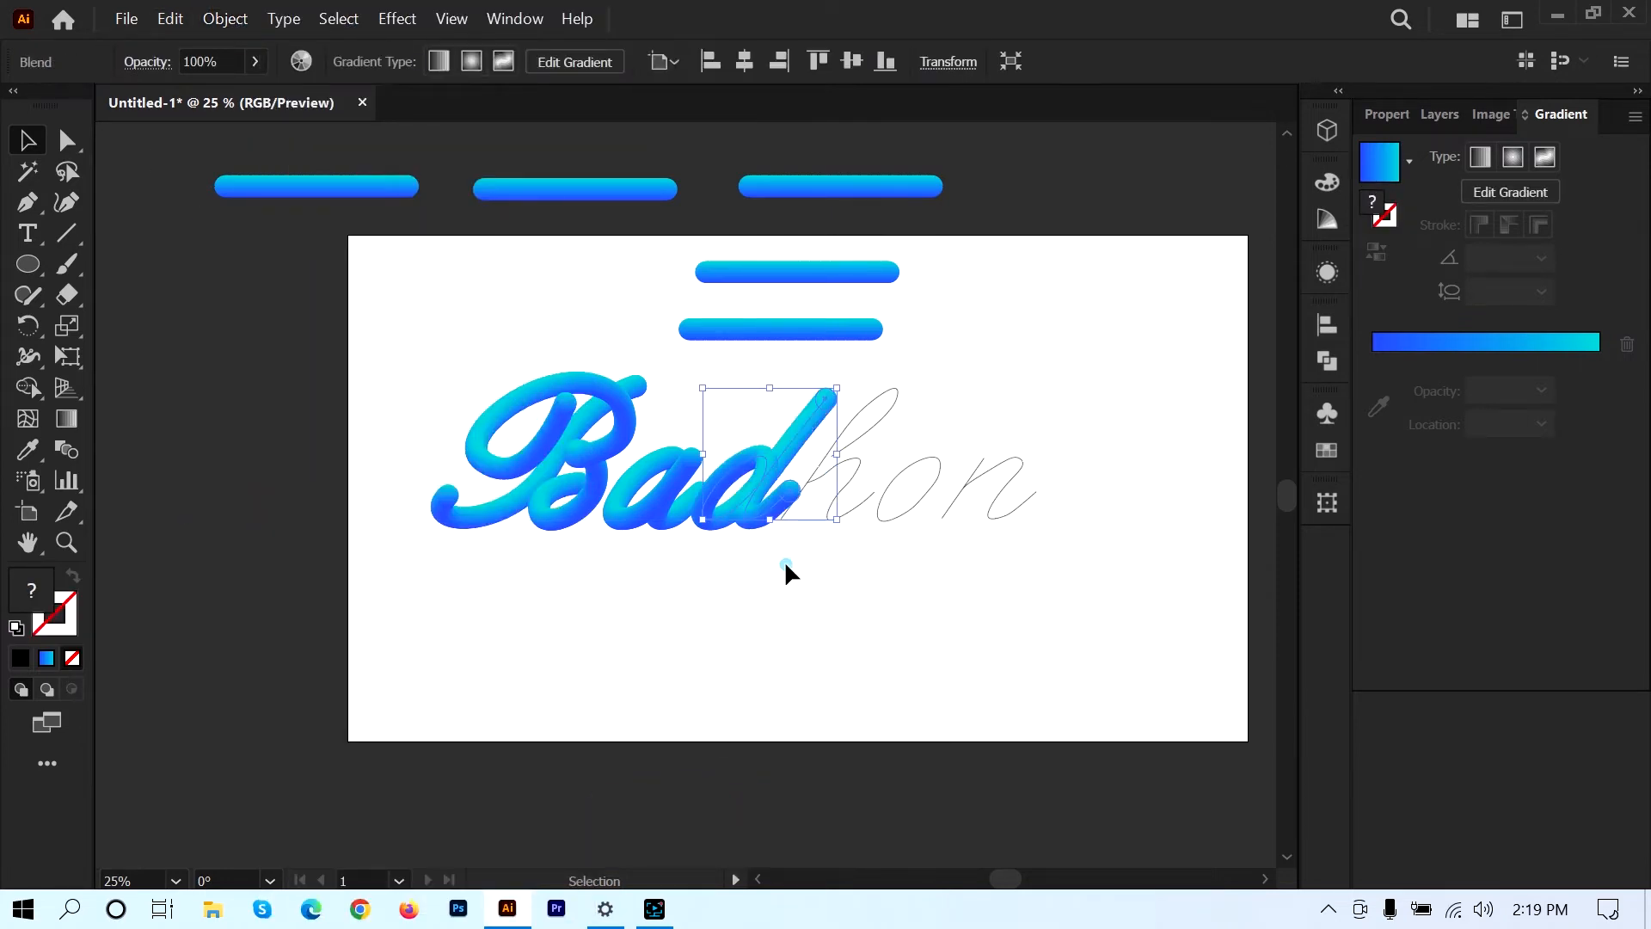
{"action": "left_click", "coordinate": [786, 571]}
- Replace the spine of the lower gradient bar above the h with the h's tall looped stem path, and deselect it
{"action": "left_click", "coordinate": [843, 431]}
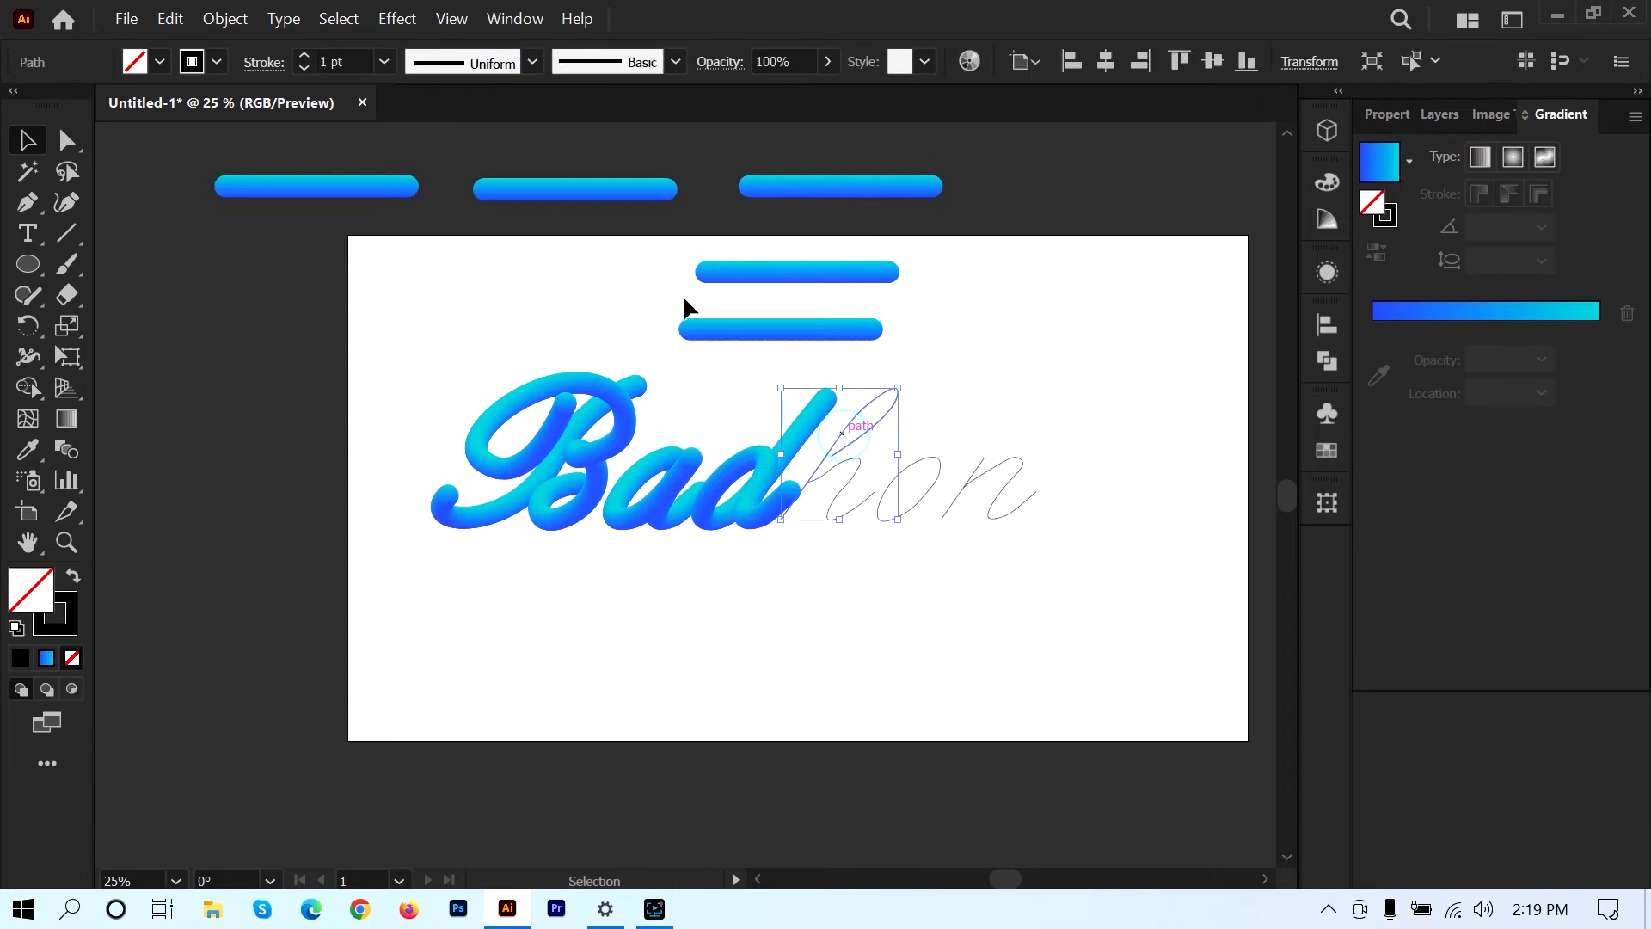
{"action": "left_click", "coordinate": [760, 333], "text": "shift"}
{"action": "left_click", "coordinate": [222, 18]}
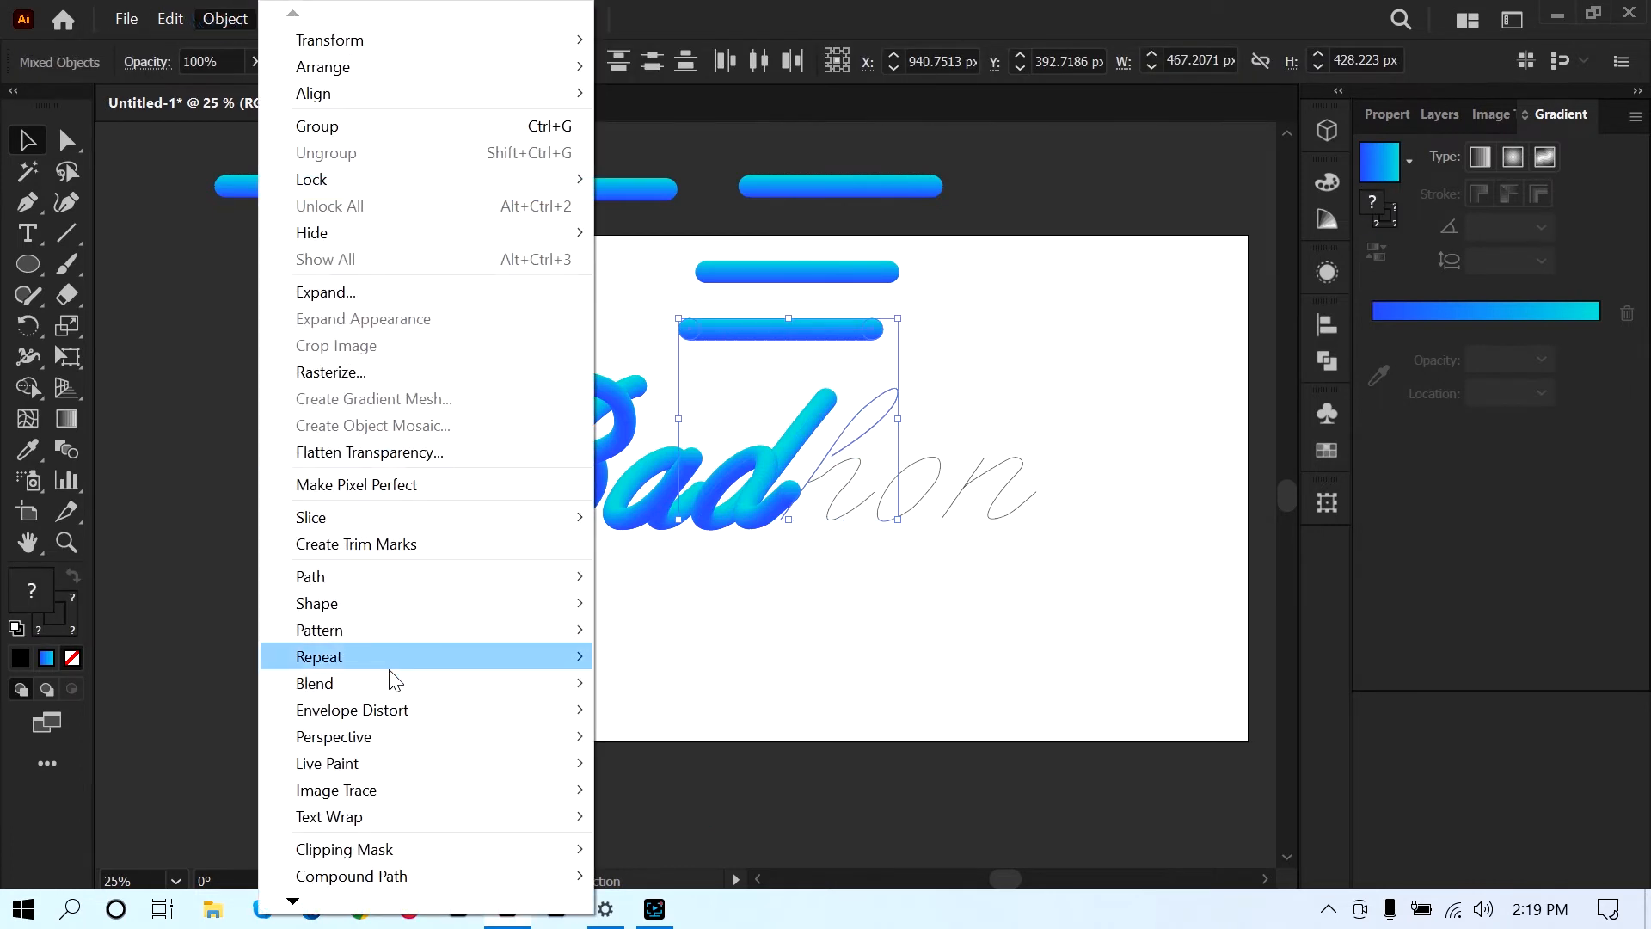
{"action": "mouse_move", "coordinate": [440, 680]}
{"action": "left_click", "coordinate": [694, 812]}
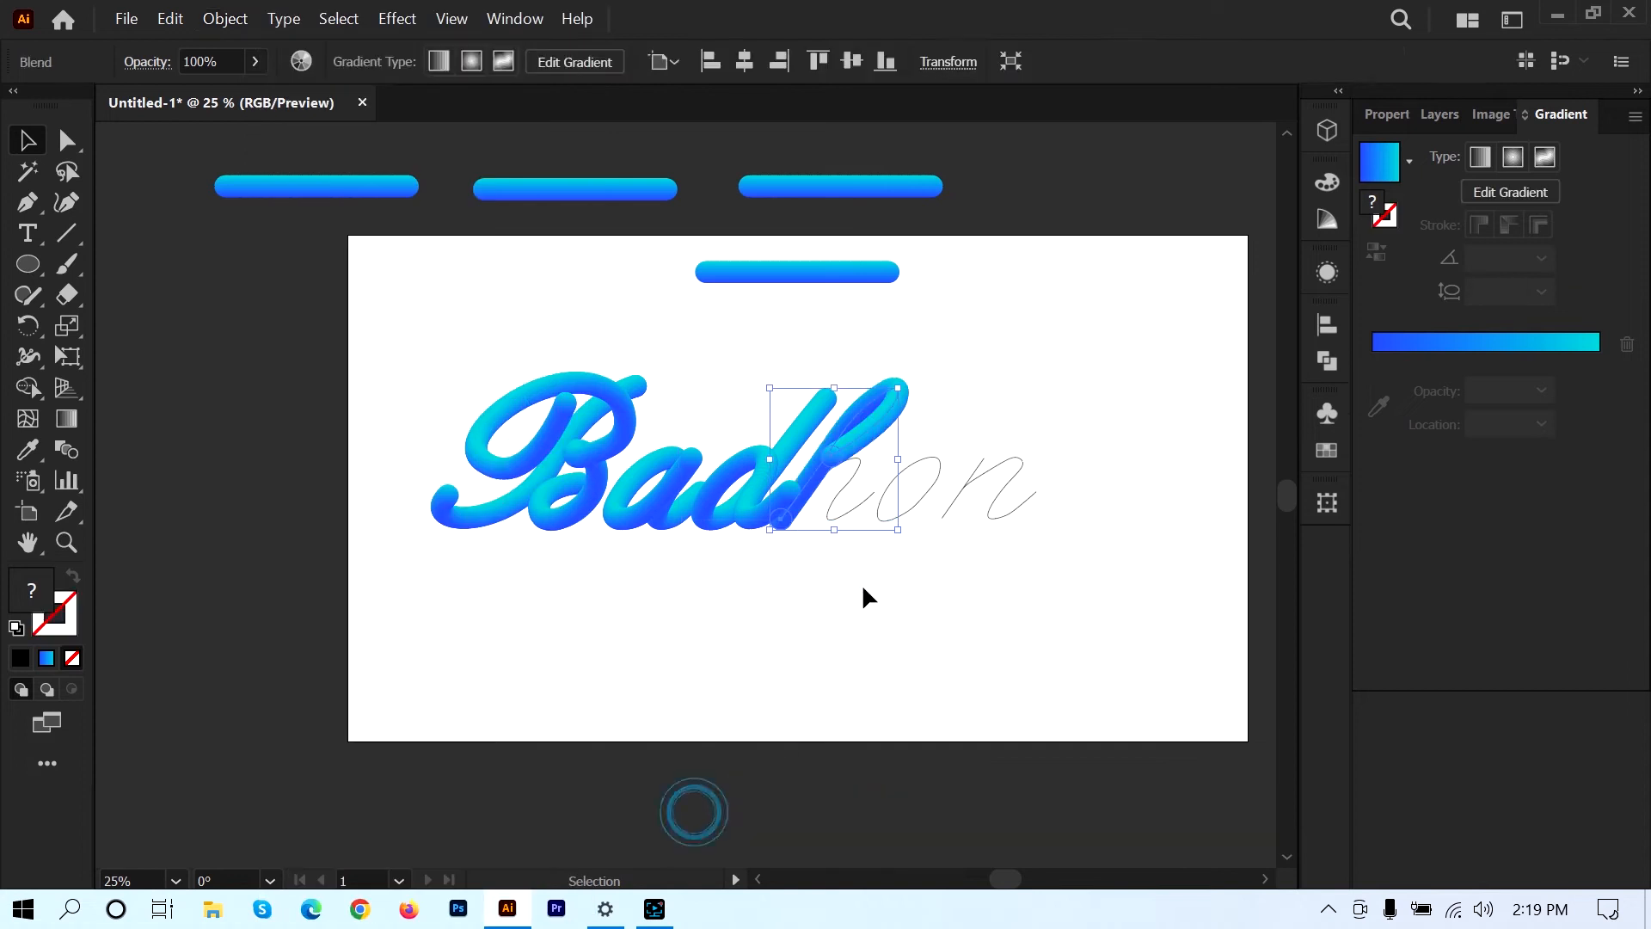
{"action": "left_click", "coordinate": [862, 583]}
- Replace the spine of the last gradient bar inside the artboard with the path of the h's arched second stroke
{"action": "left_click", "coordinate": [850, 483]}
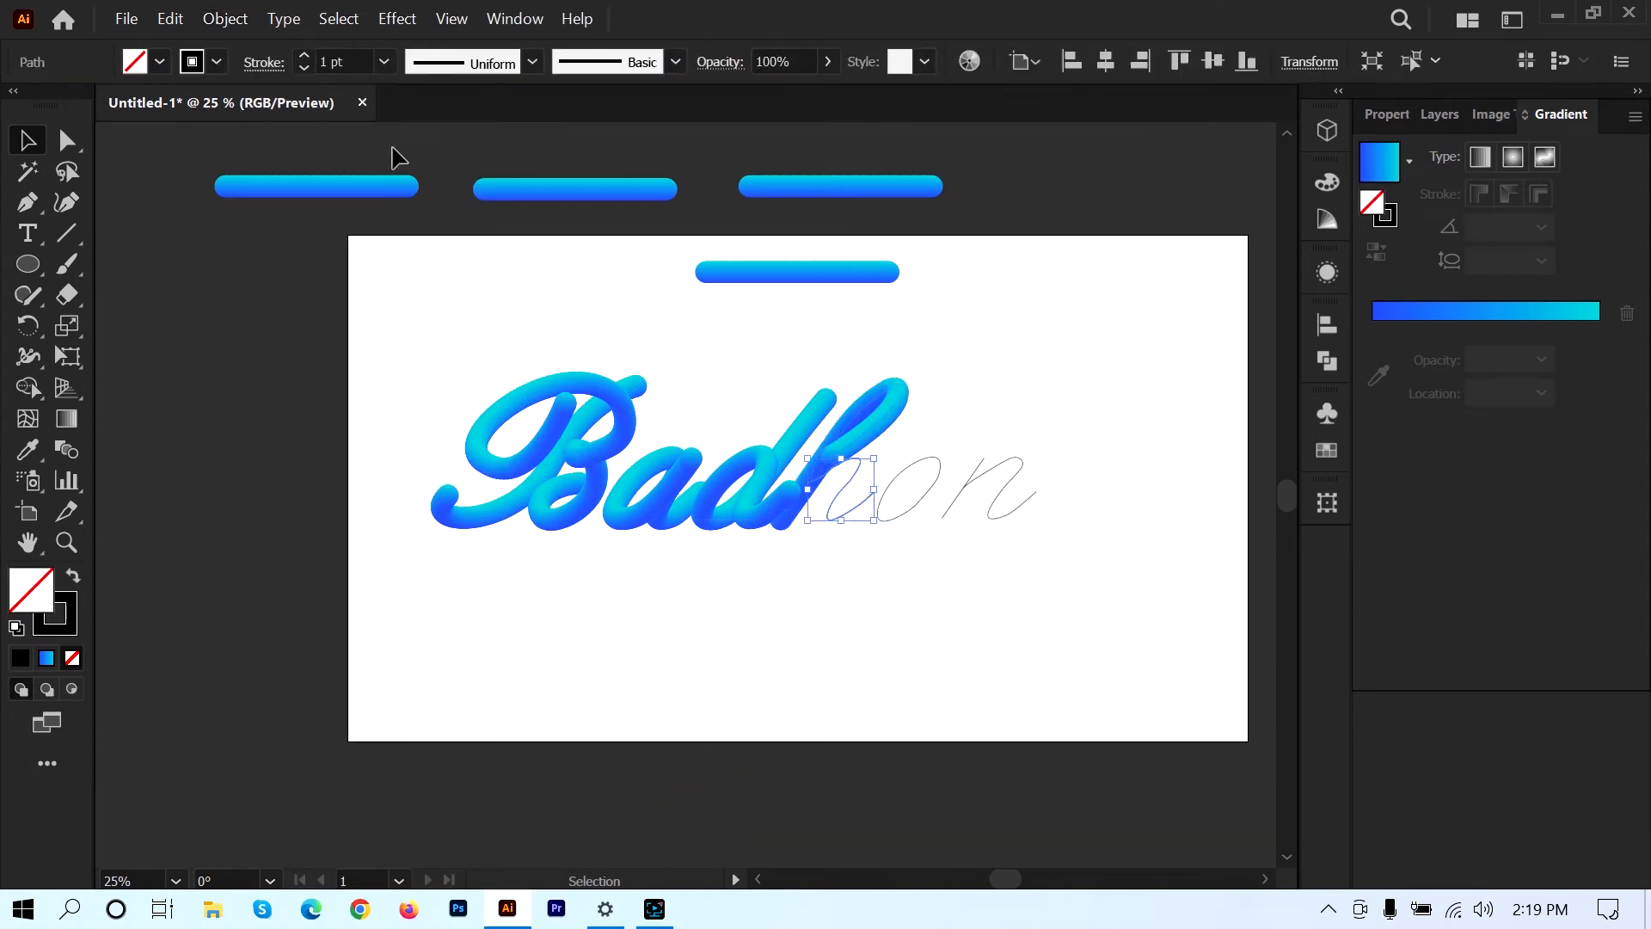
{"action": "left_click", "coordinate": [760, 272], "text": "shift"}
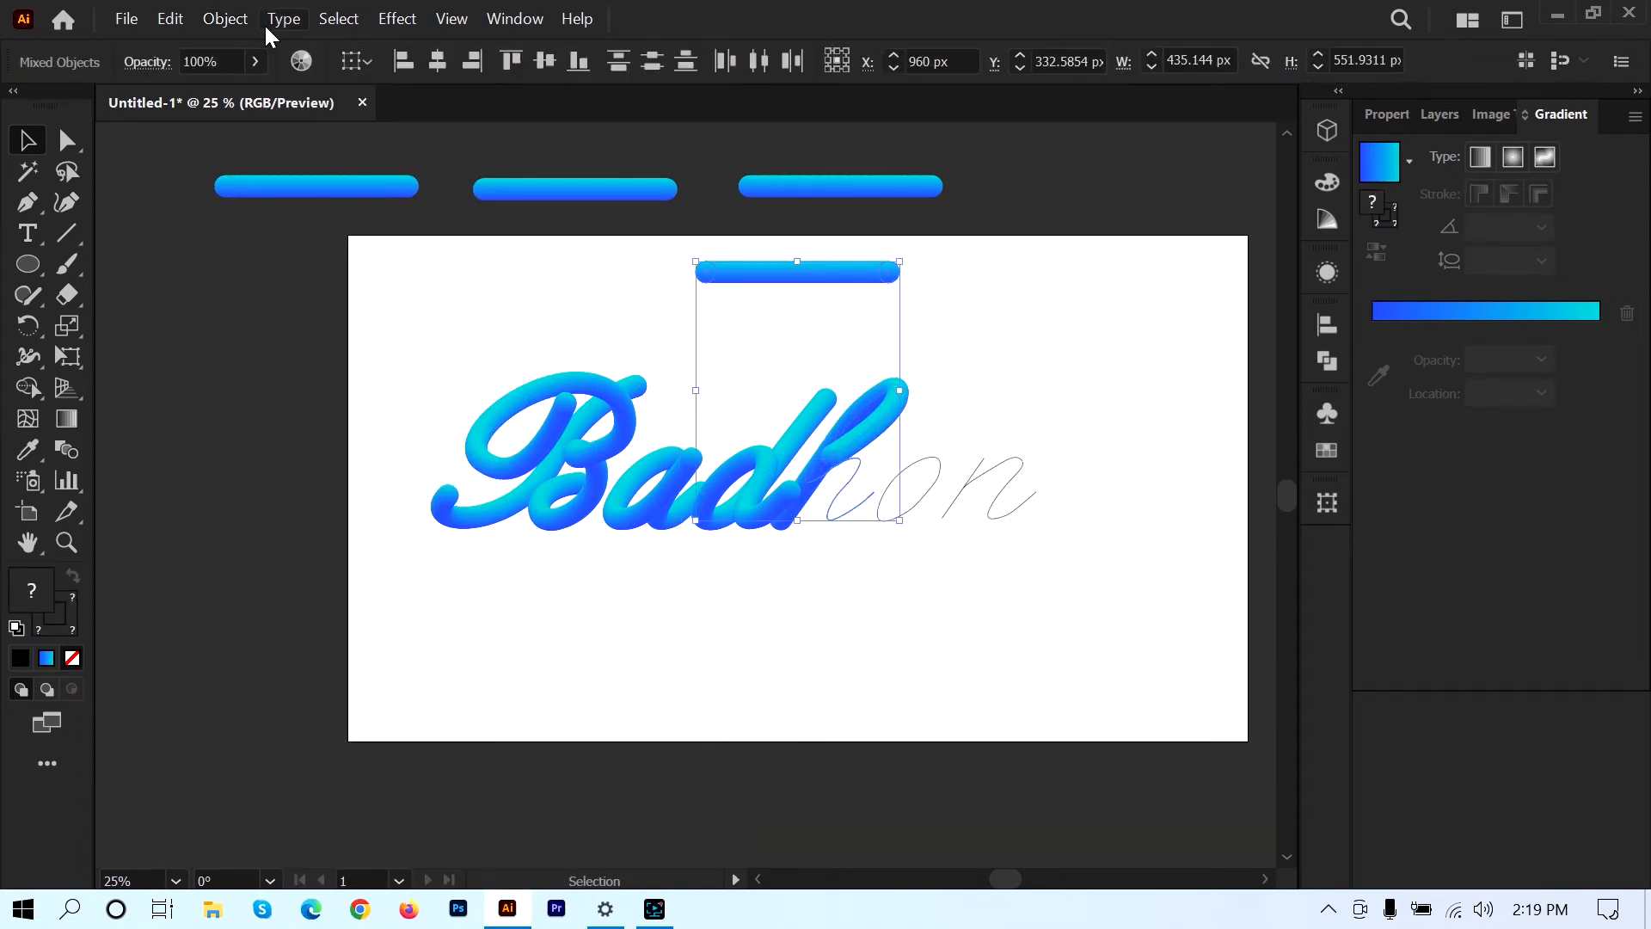
{"action": "left_click", "coordinate": [241, 20]}
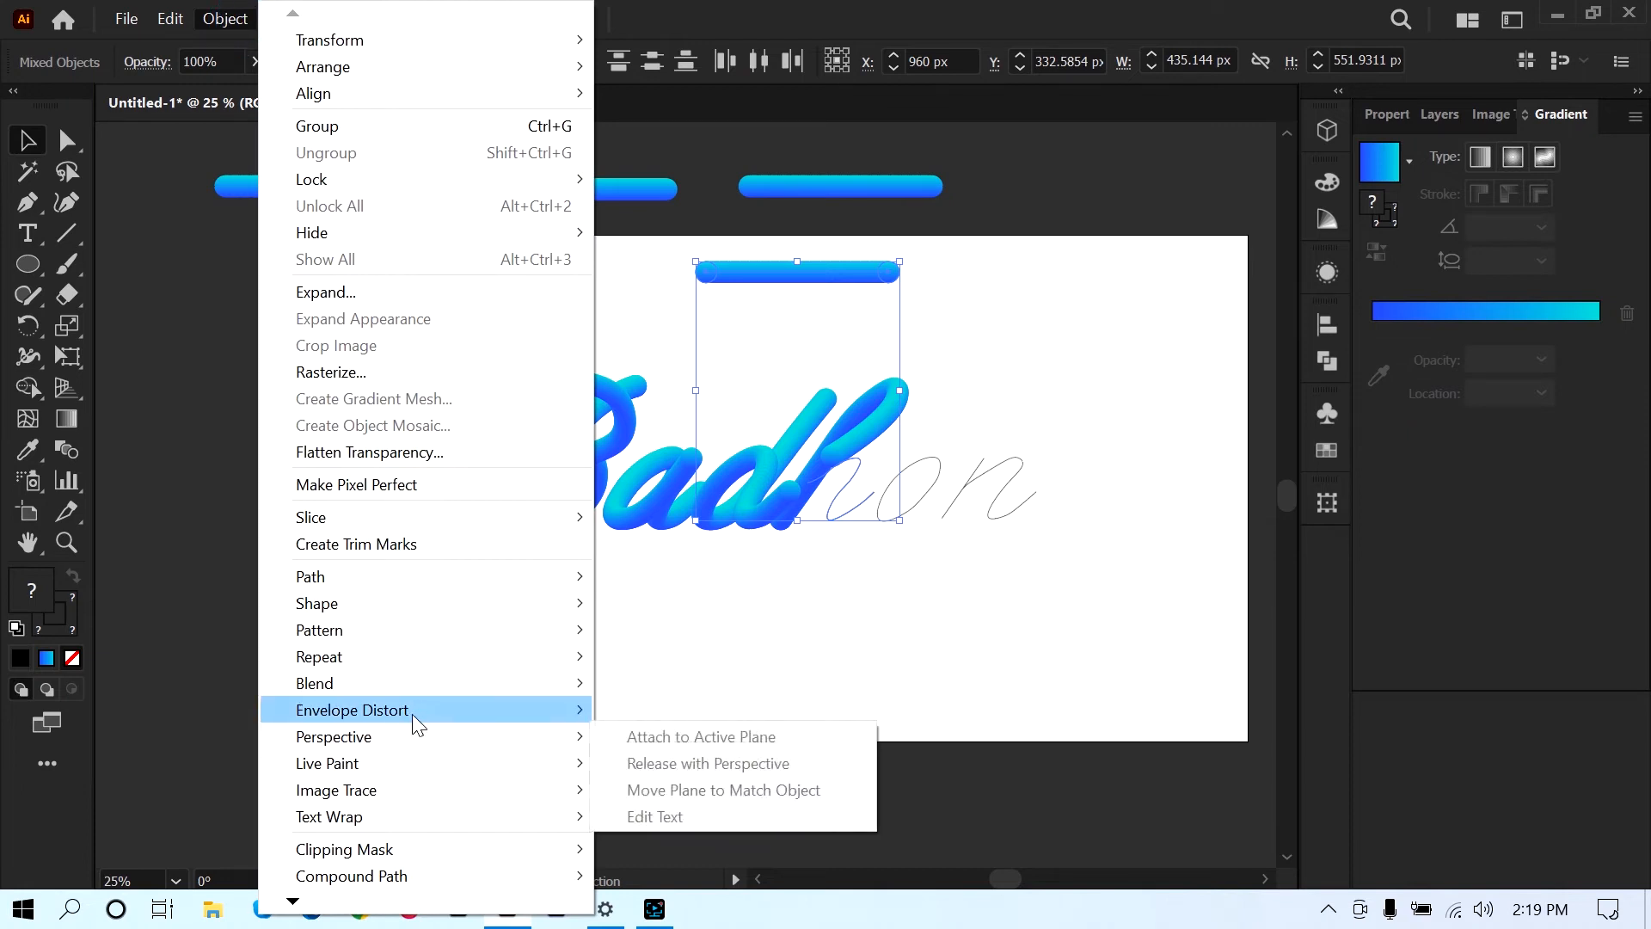
{"action": "mouse_move", "coordinate": [396, 685]}
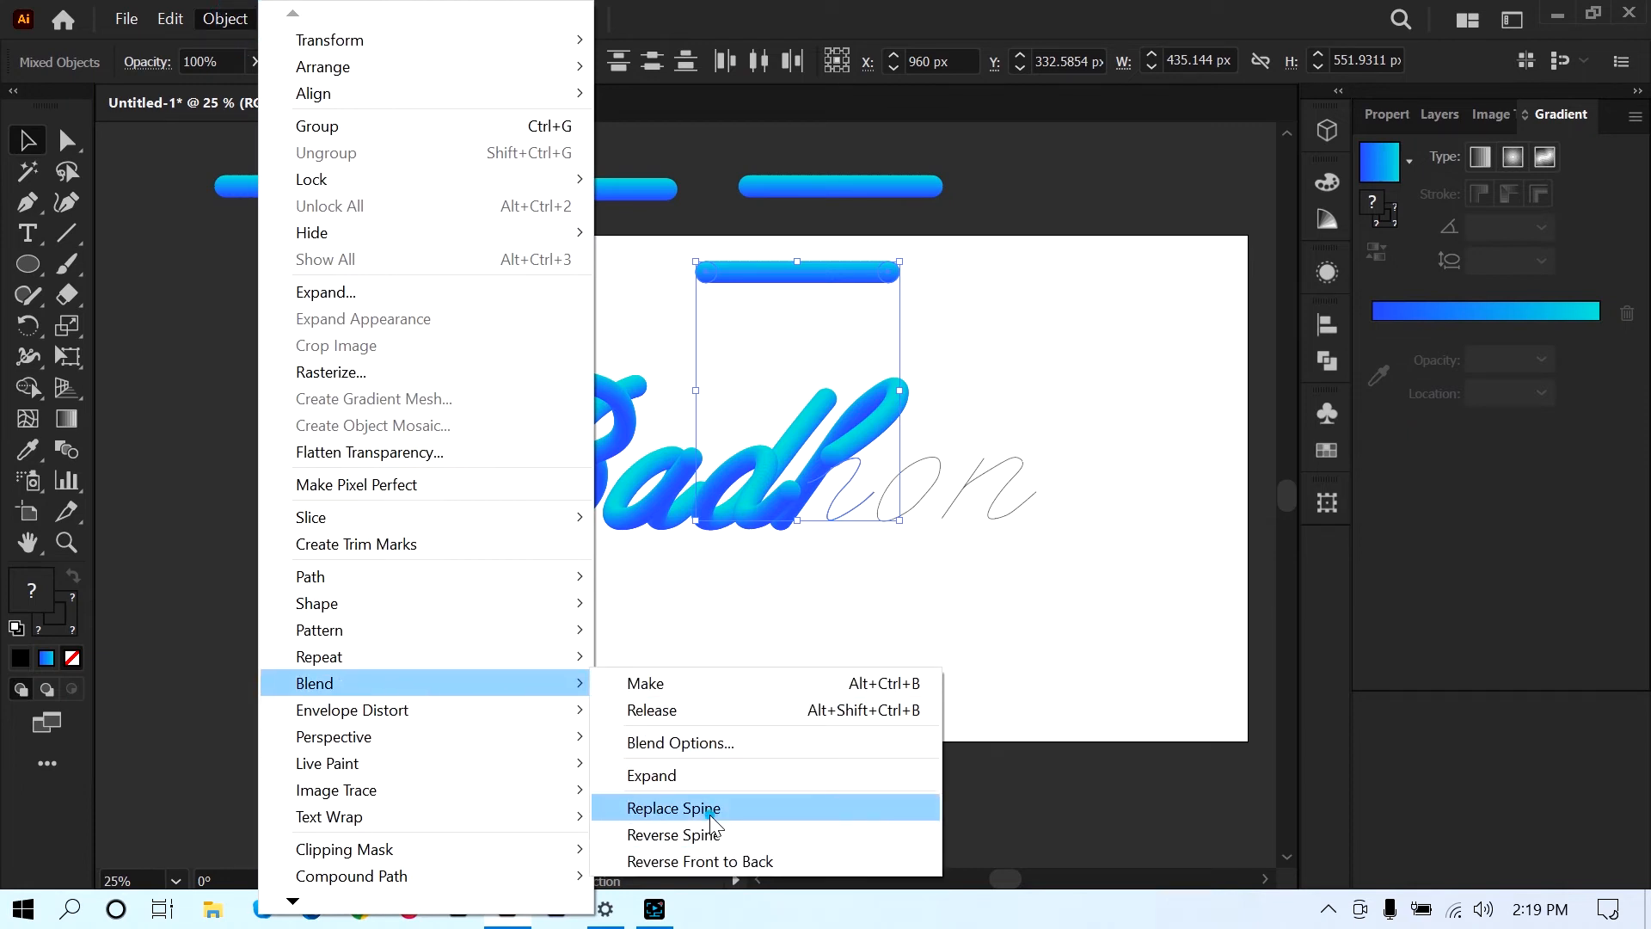
{"action": "left_click", "coordinate": [673, 809]}
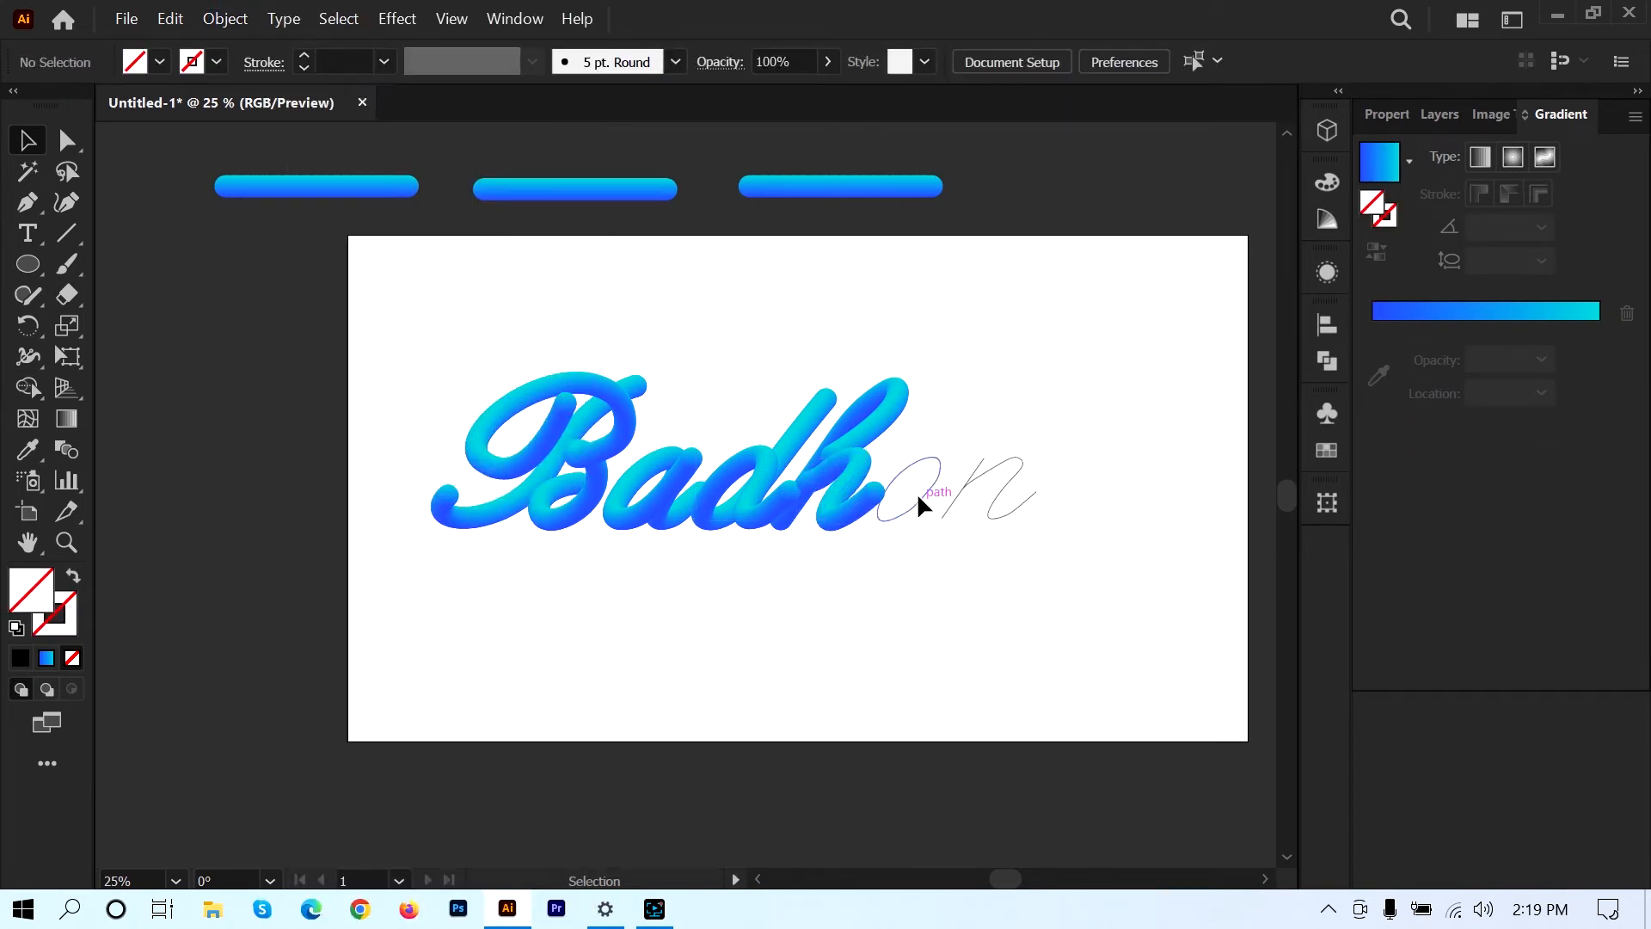
- Apply the rightmost gradient bar above the artboard to the letter o's path with Replace Spine, and deselect it
{"action": "left_click", "coordinate": [915, 467]}
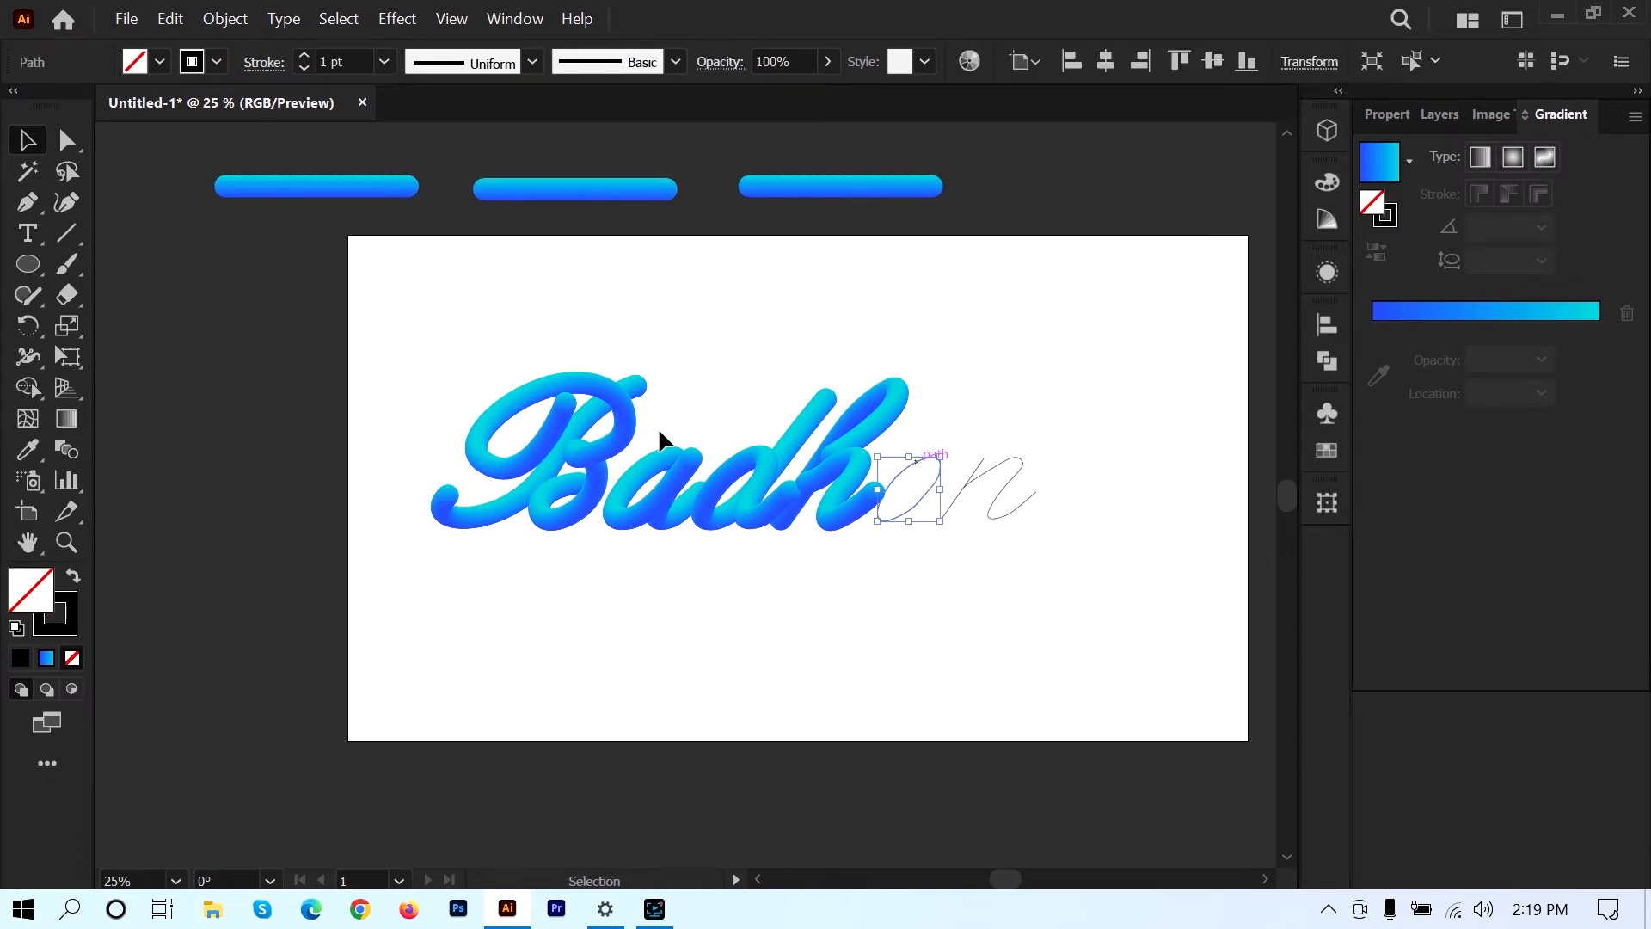
{"action": "left_click", "coordinate": [835, 189], "text": "shift"}
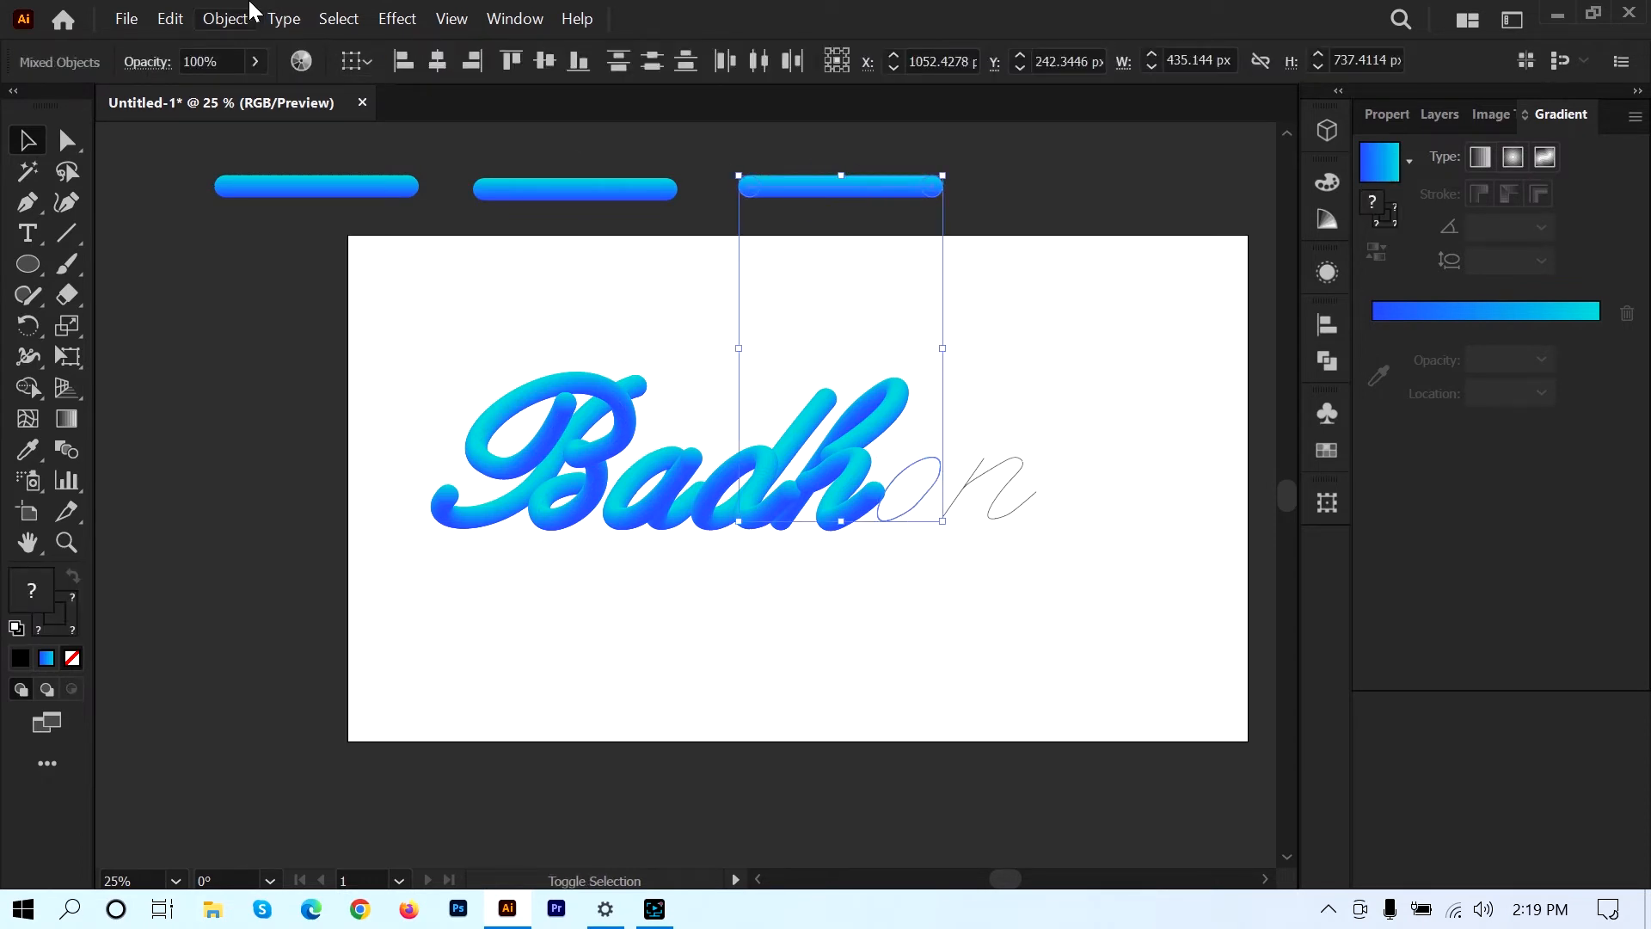
{"action": "left_click", "coordinate": [228, 18]}
{"action": "mouse_move", "coordinate": [415, 683]}
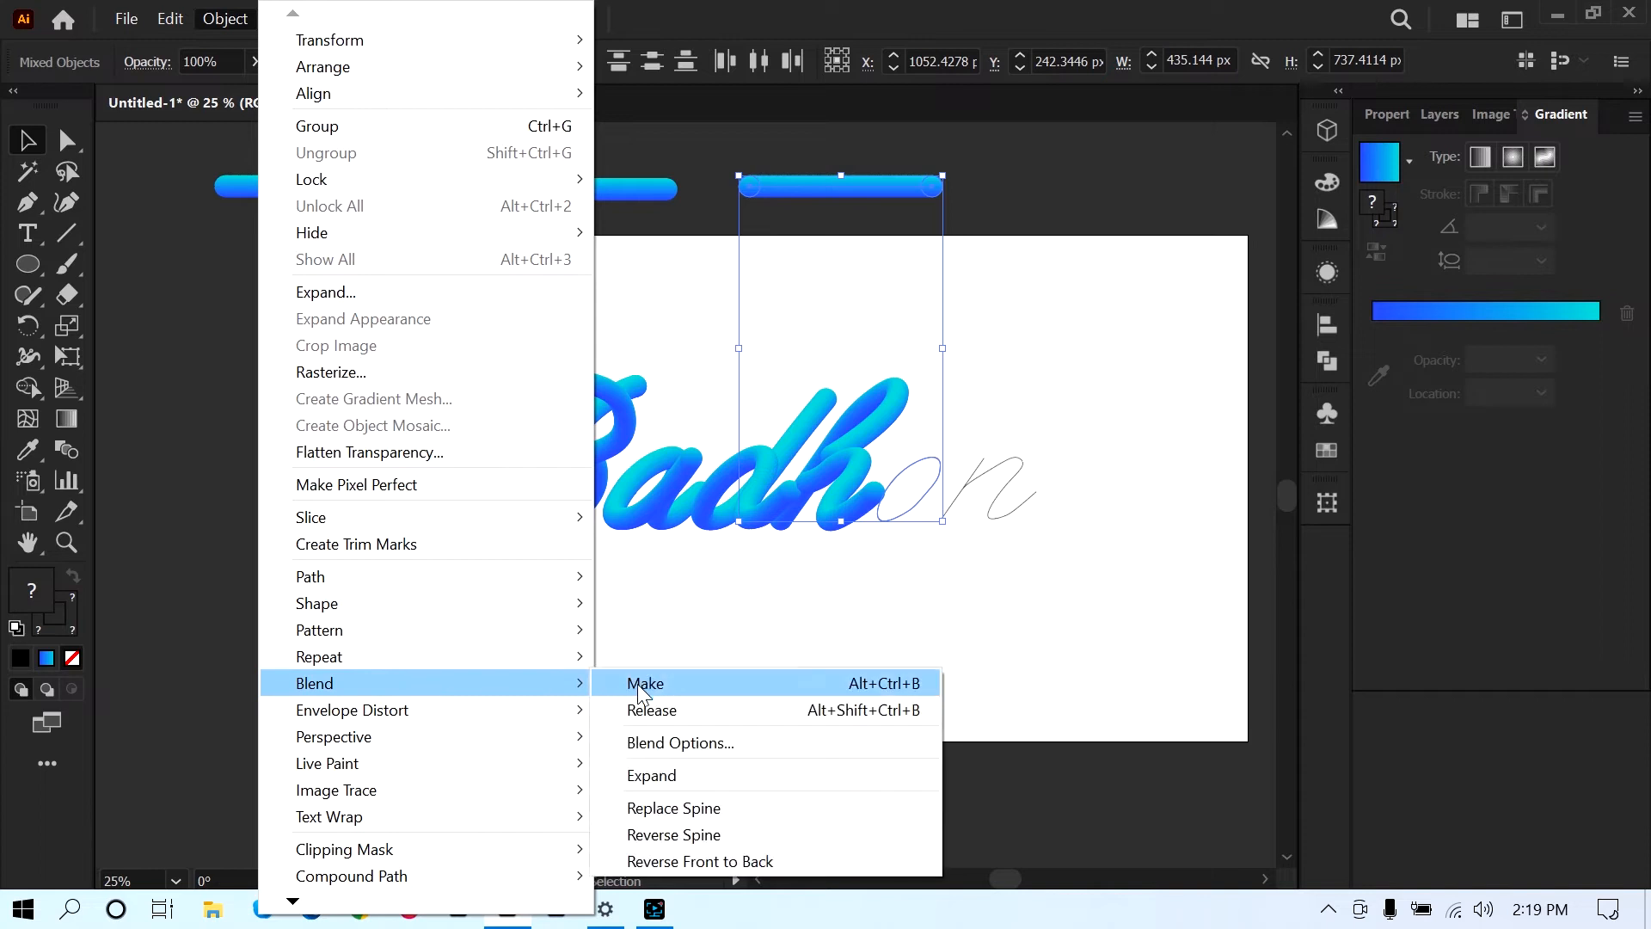
{"action": "left_click", "coordinate": [716, 808]}
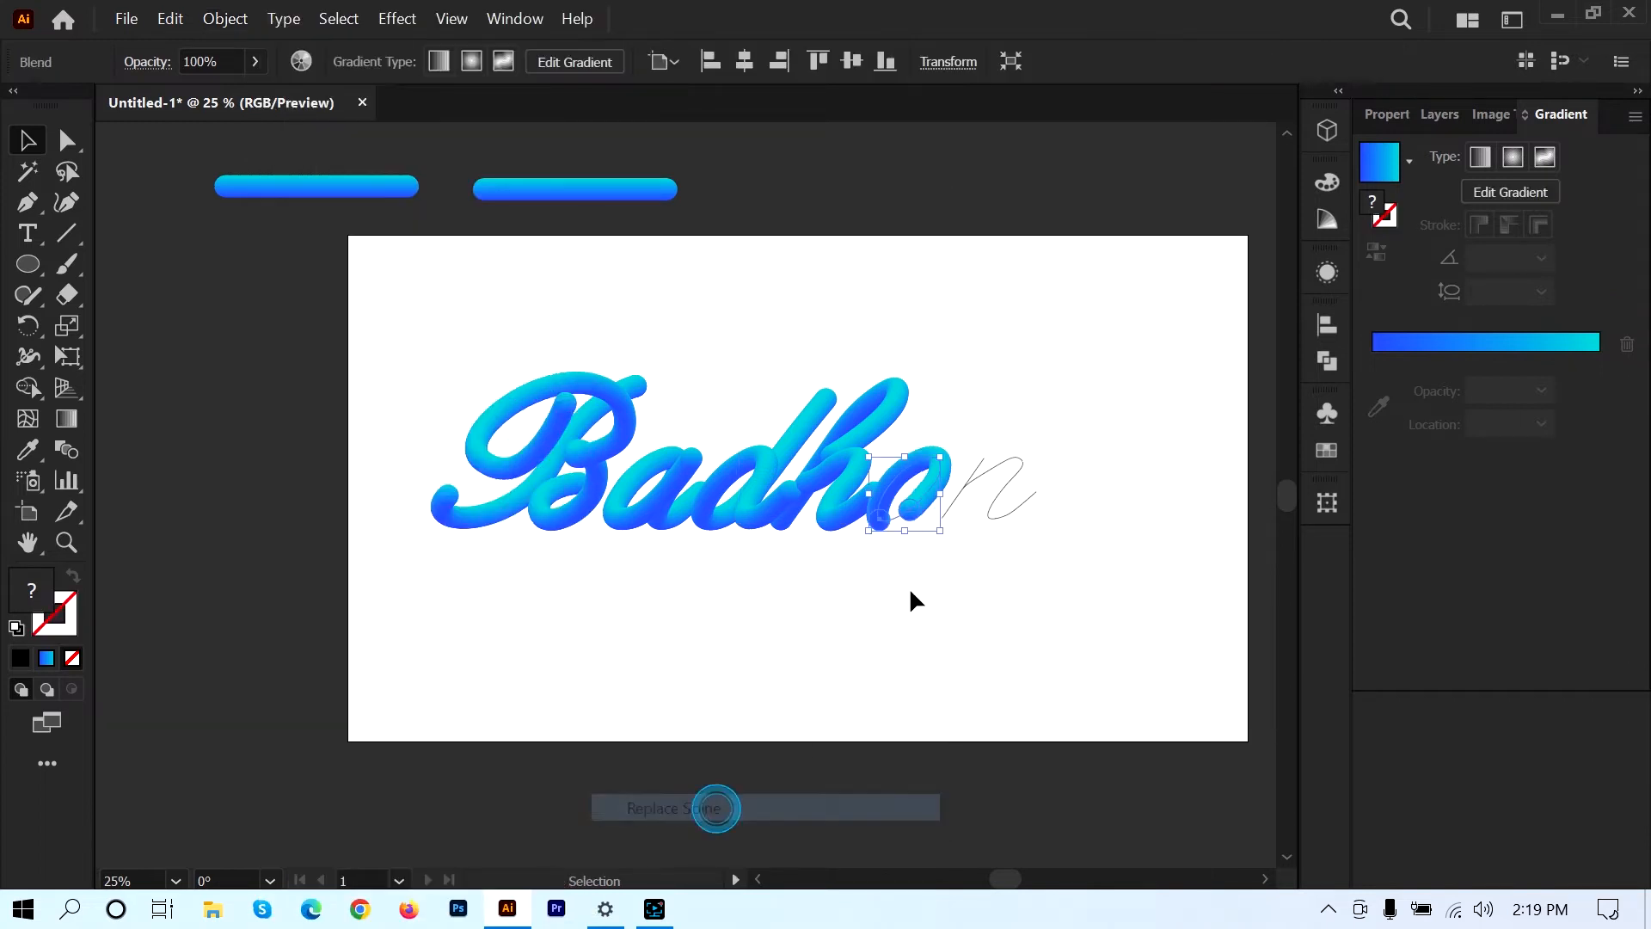
{"action": "left_click", "coordinate": [910, 587]}
- Replace the spine of the leftmost gradient bar above the artboard with the letter n's path, and deselect it
{"action": "left_click", "coordinate": [984, 469]}
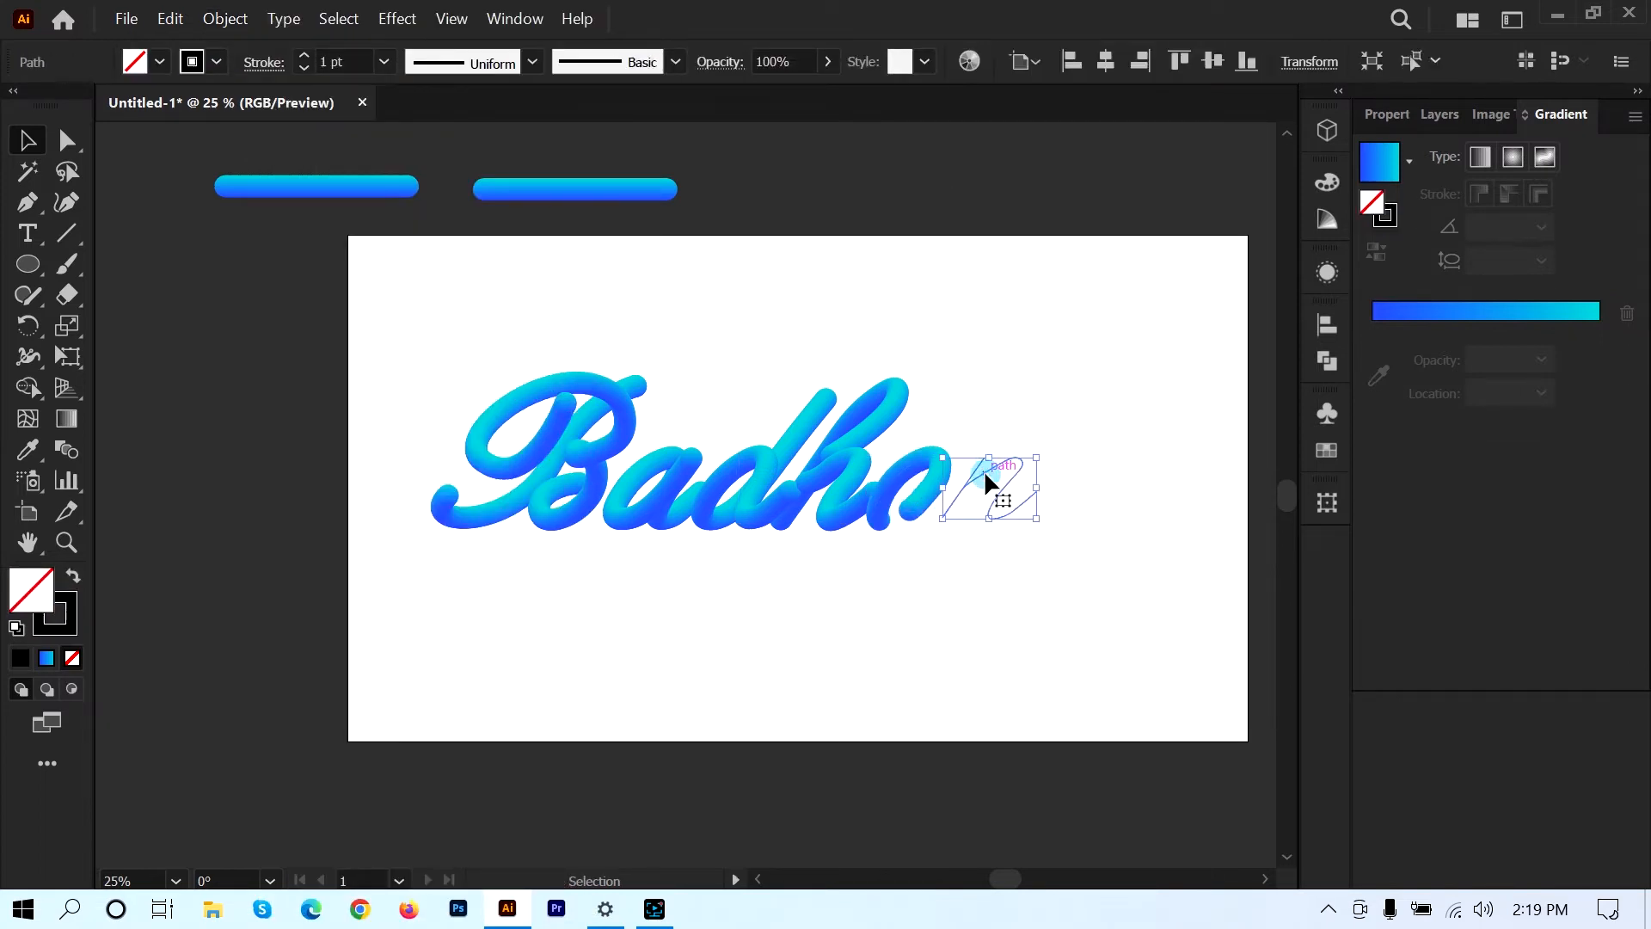
{"action": "left_click", "coordinate": [344, 187], "text": "shift"}
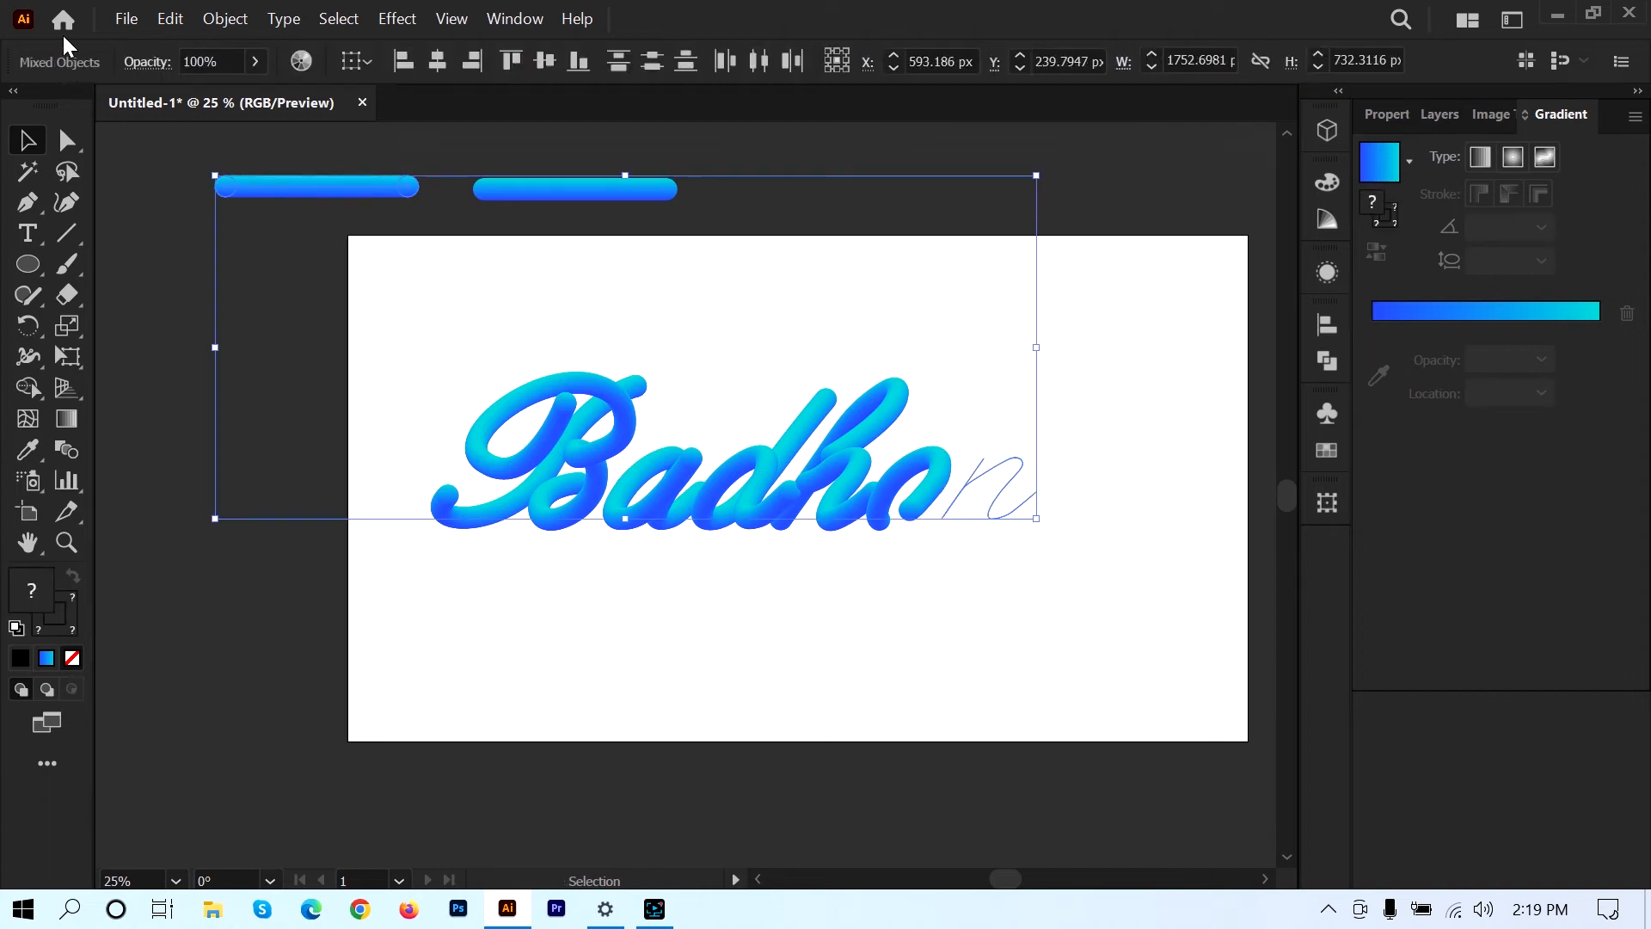
{"action": "left_click", "coordinate": [223, 21]}
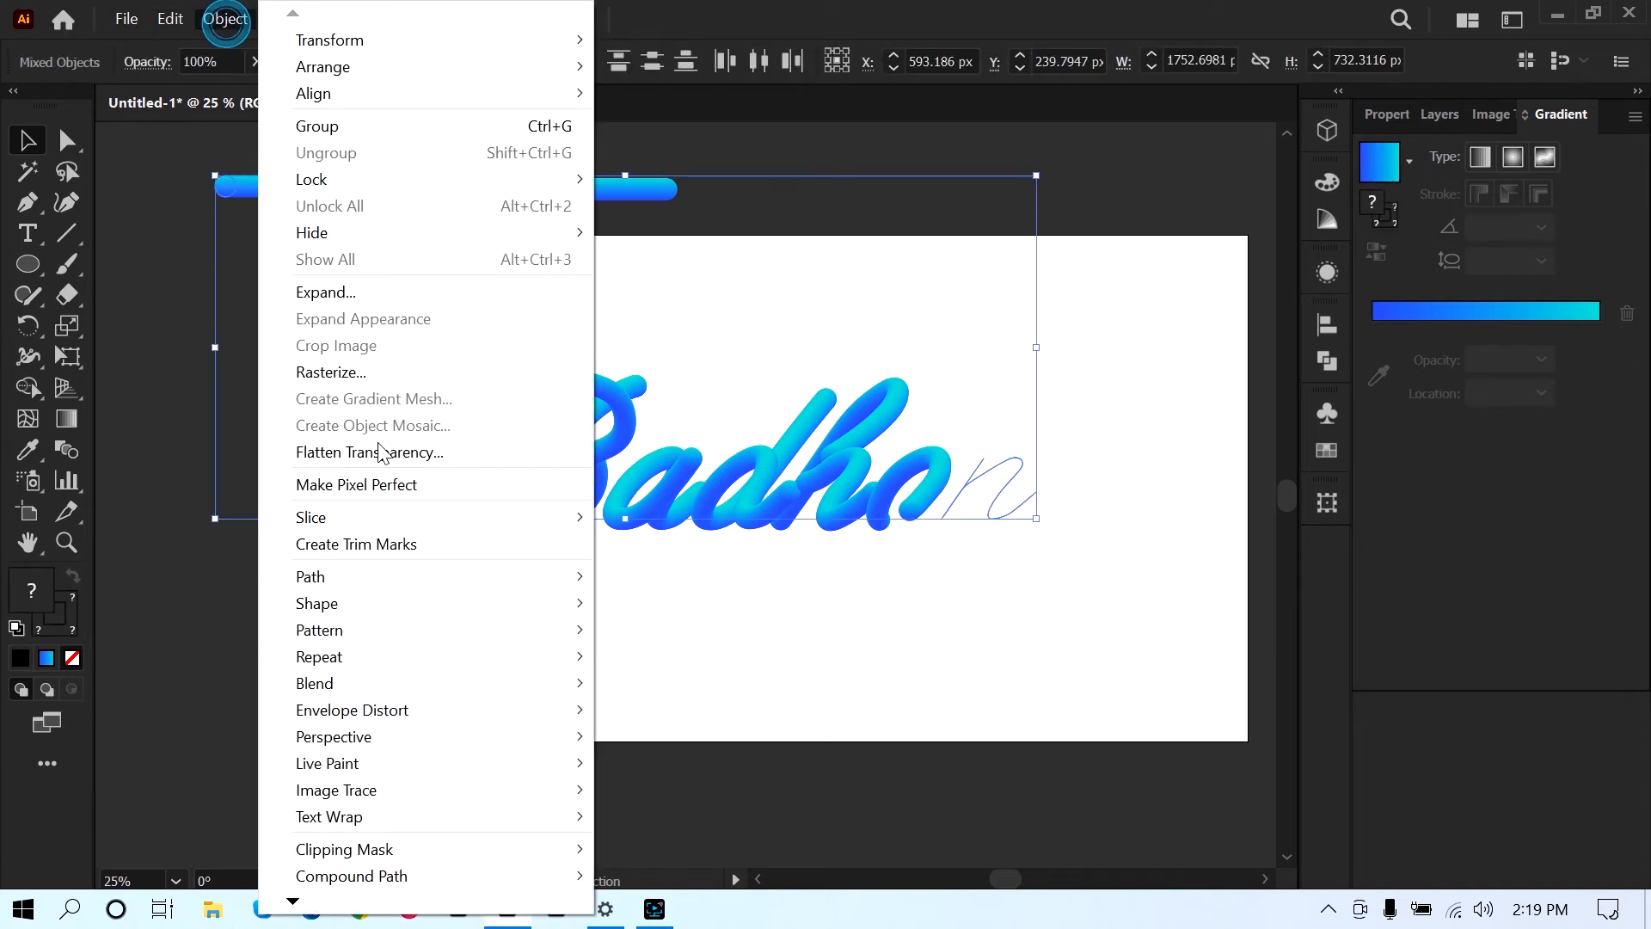
{"action": "mouse_move", "coordinate": [416, 681]}
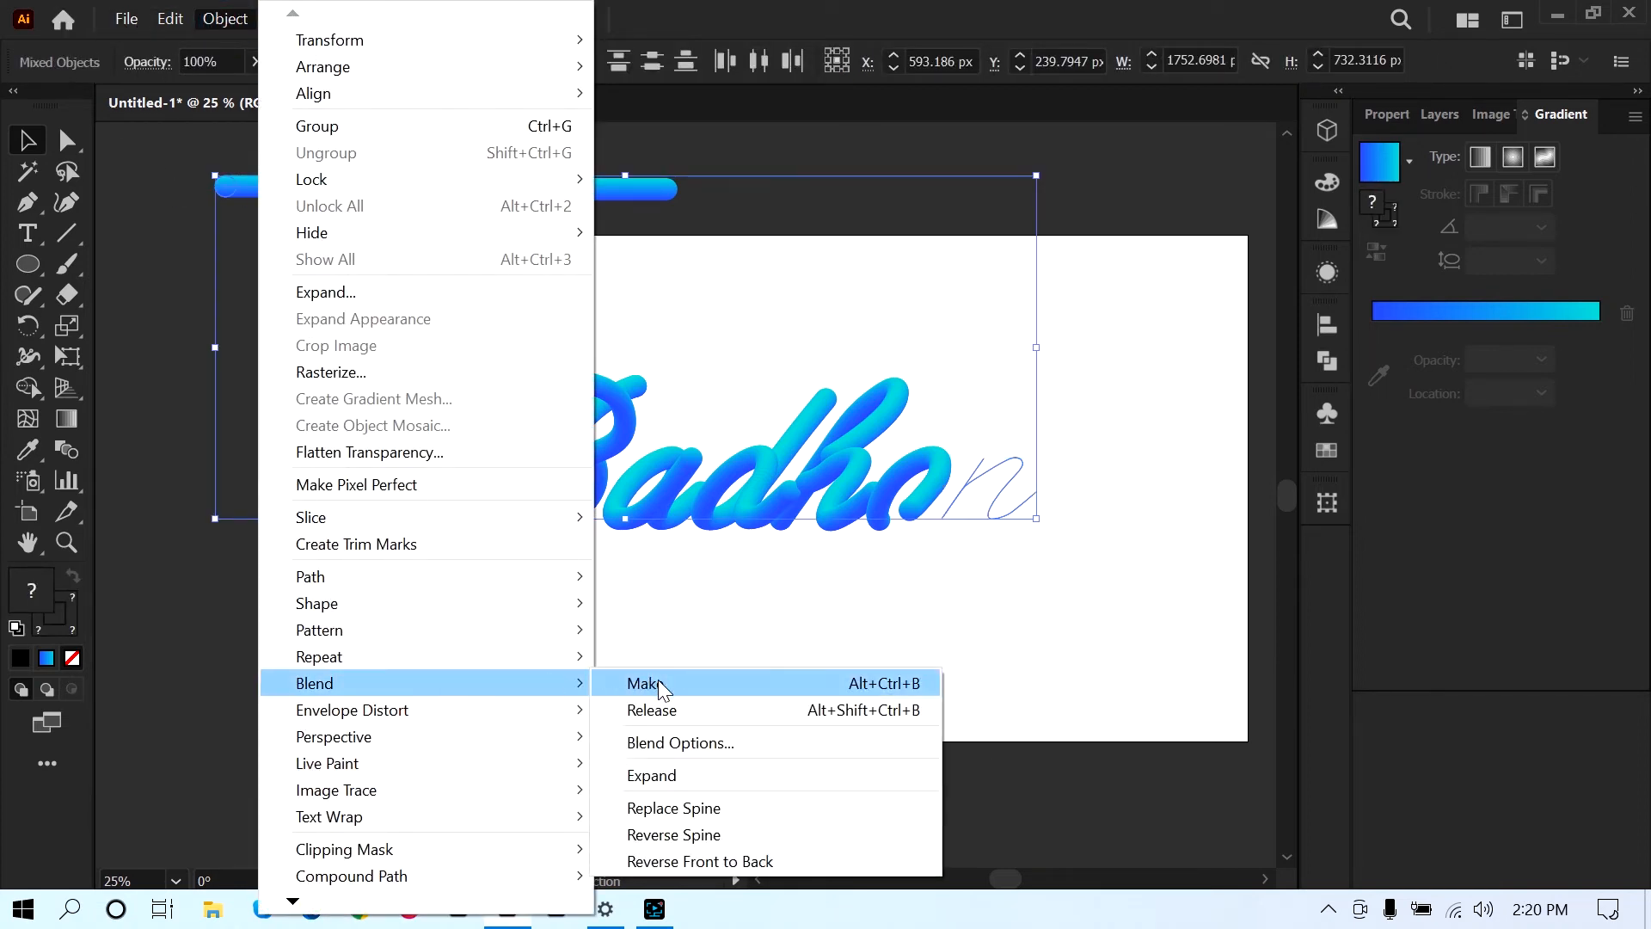
{"action": "left_click", "coordinate": [710, 806]}
{"action": "left_click", "coordinate": [967, 616]}
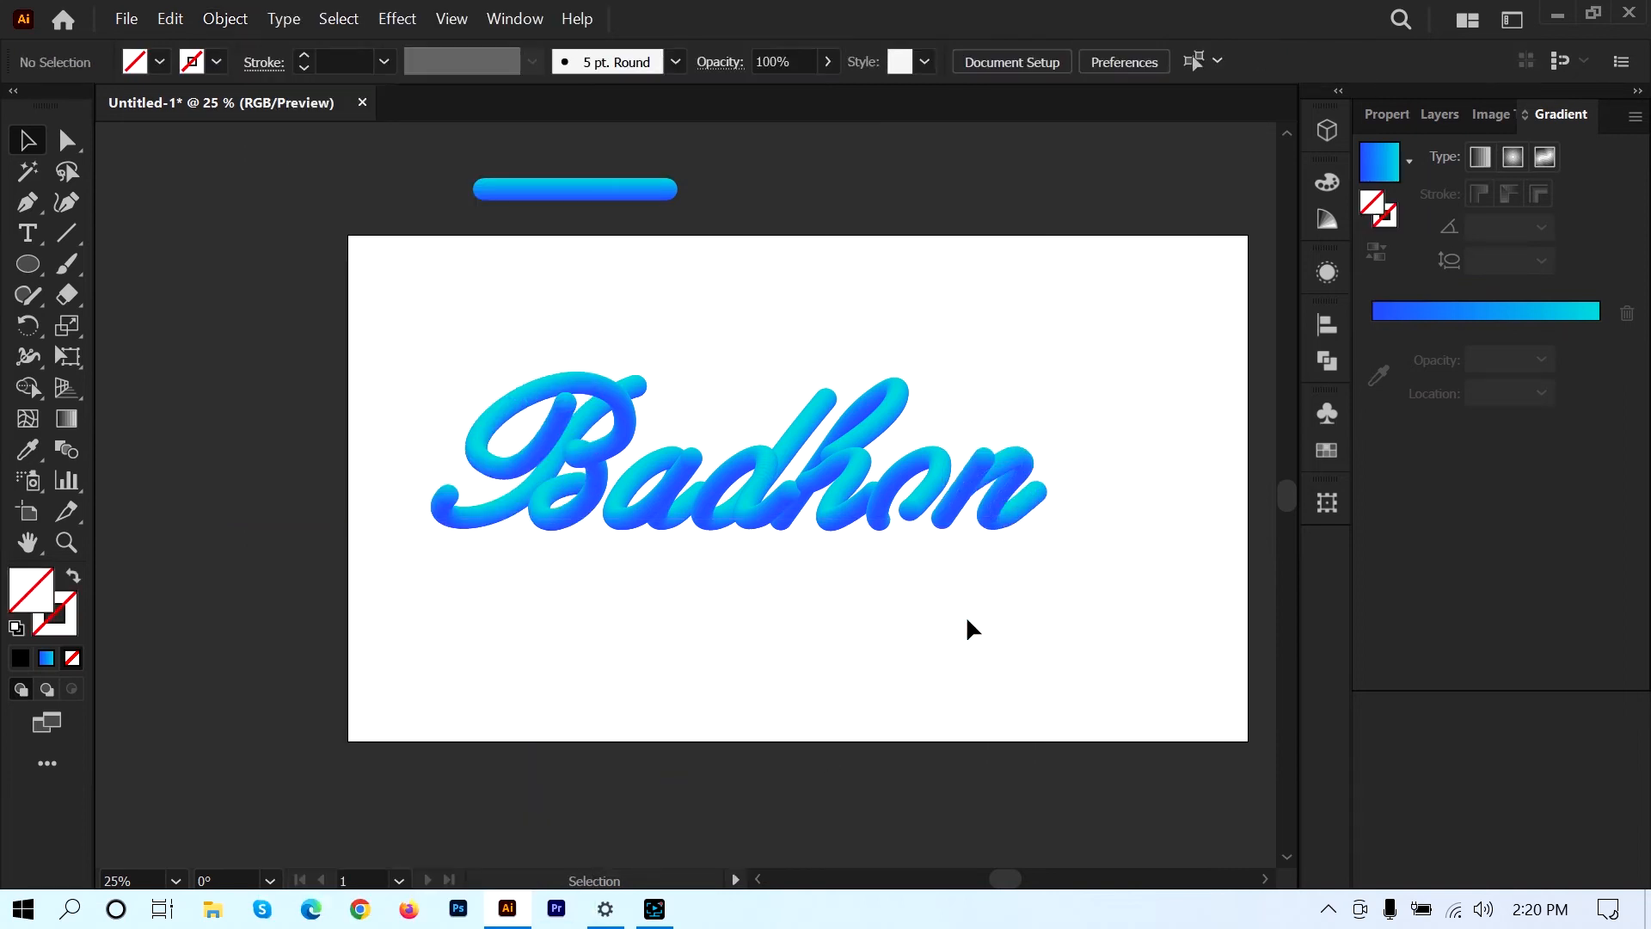
- Shift the letters n and o to the right in the lettering to open a gap after the h
{"action": "scroll", "coordinate": [854, 711], "scroll_direction": "up", "scroll_amount": 3}
{"action": "left_click_drag", "start_coordinate": [977, 406], "coordinate": [892, 745]}
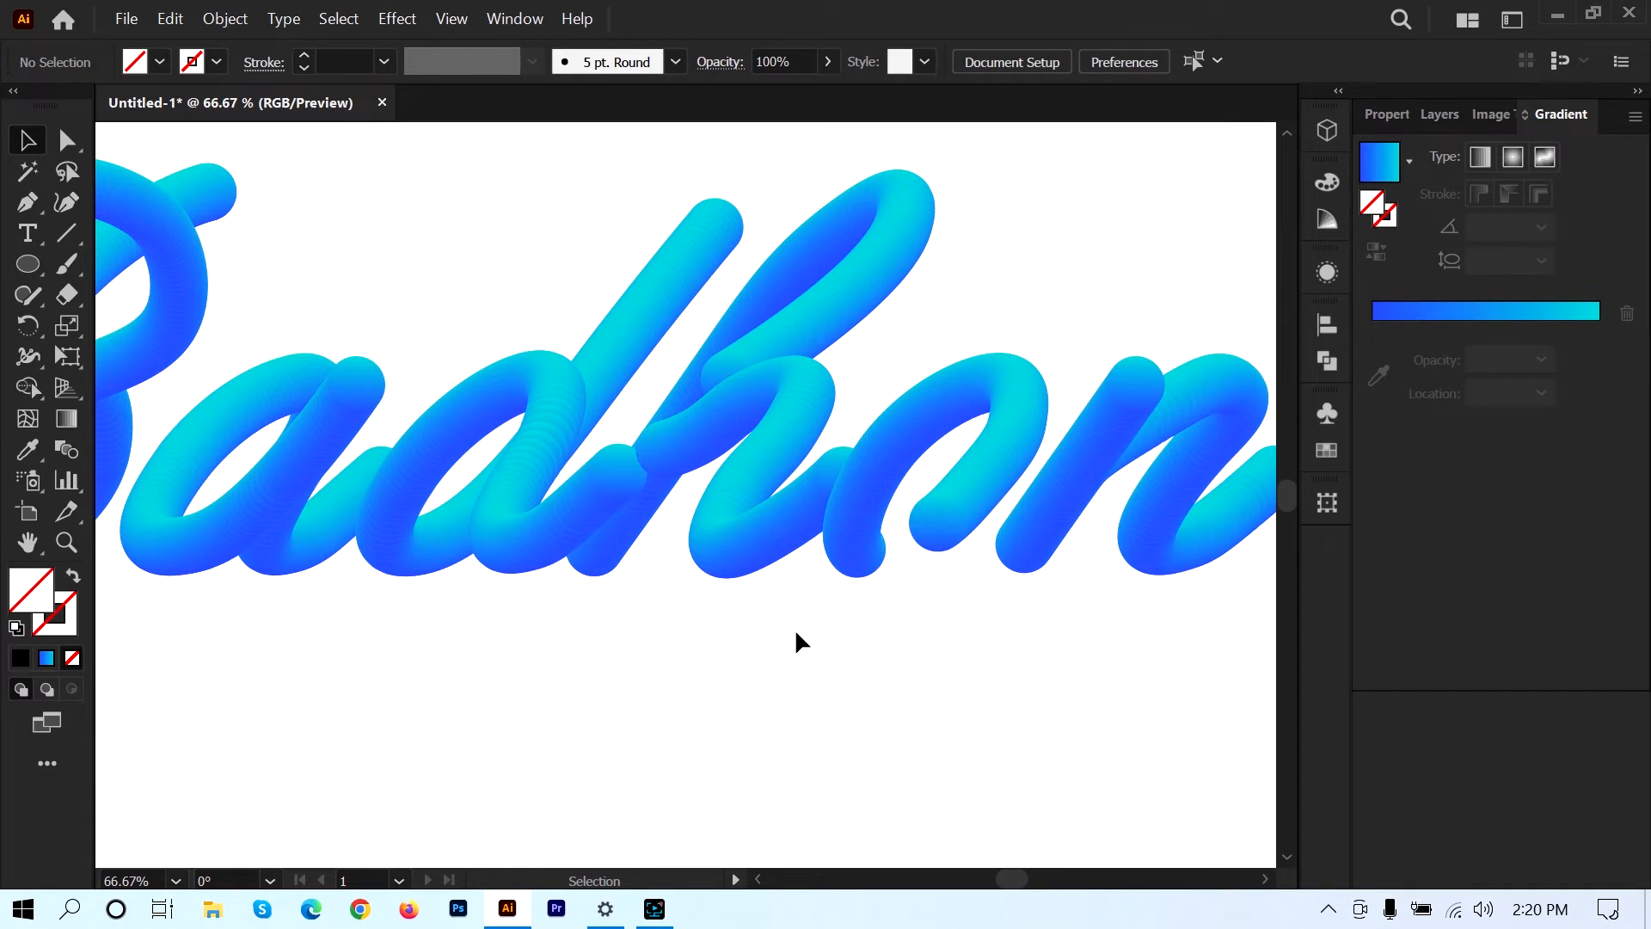
{"action": "scroll", "coordinate": [794, 628], "scroll_direction": "down", "scroll_amount": 1}
{"action": "scroll", "coordinate": [731, 676], "scroll_direction": "down", "scroll_amount": 1}
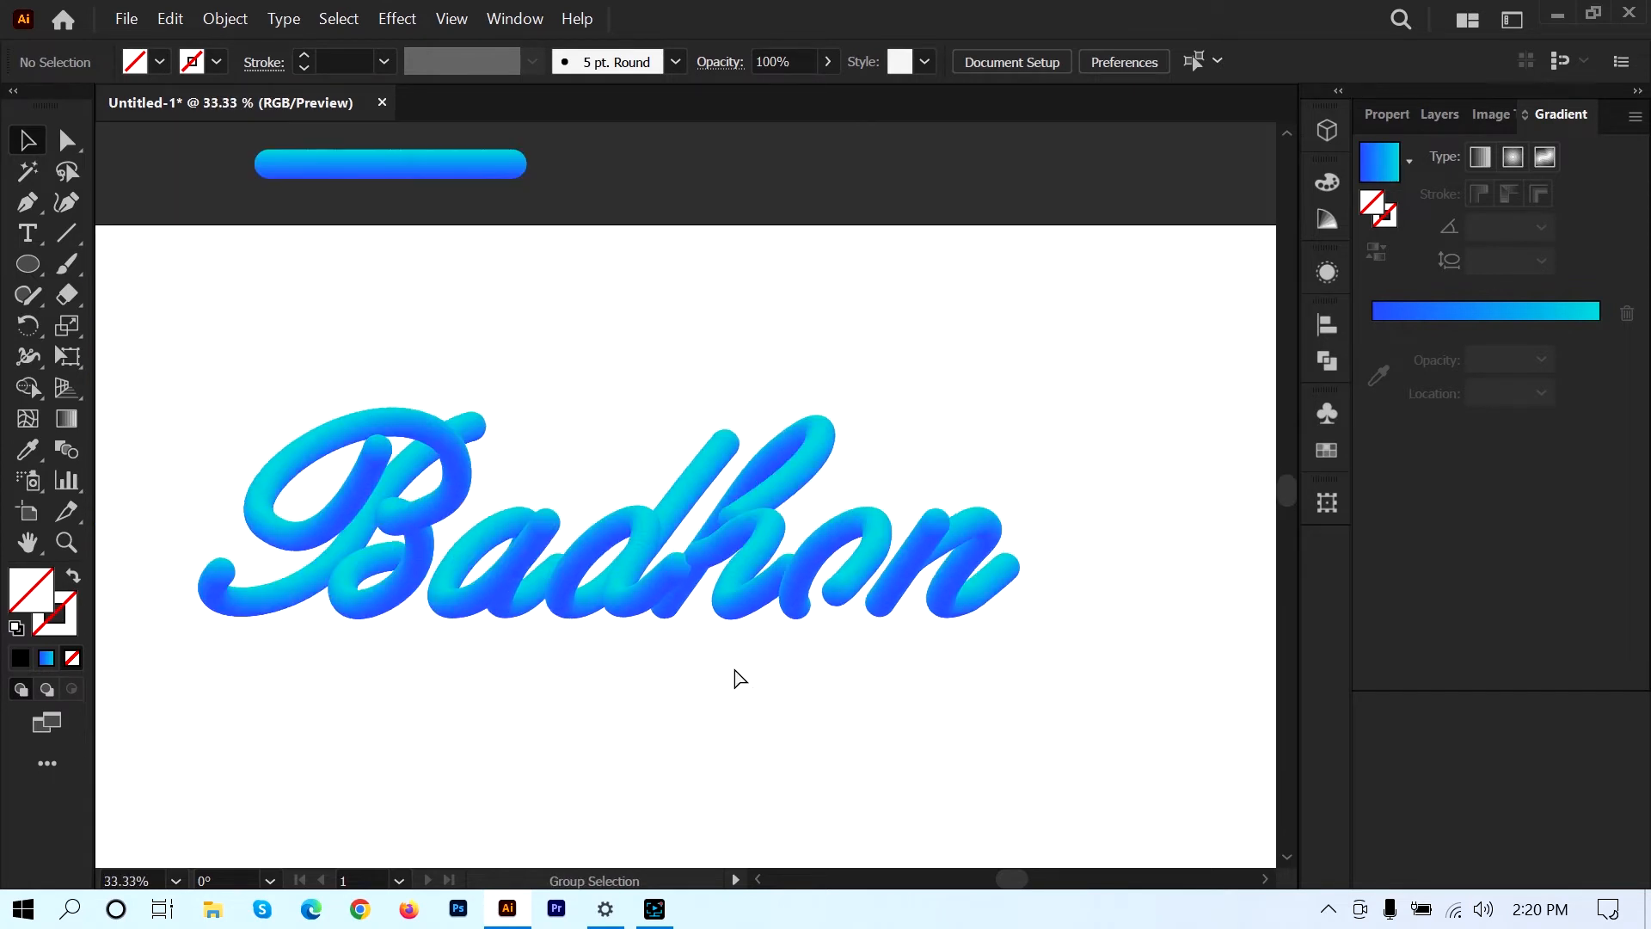
{"action": "scroll", "coordinate": [748, 674], "scroll_direction": "up", "scroll_amount": 2}
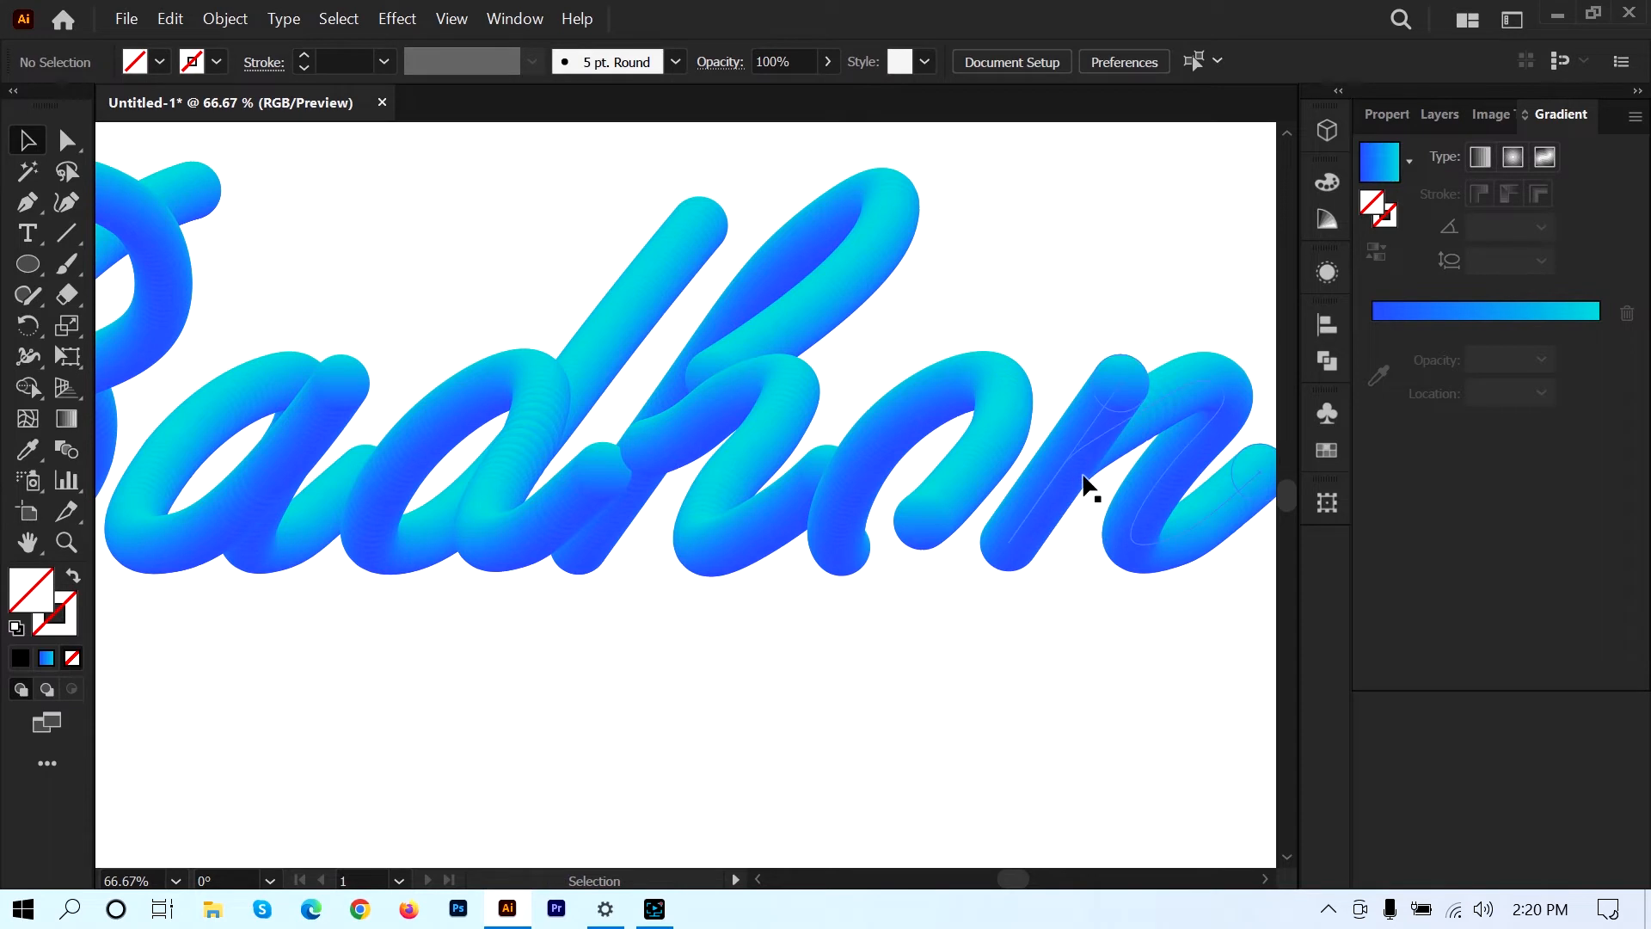
{"action": "scroll", "coordinate": [998, 482], "scroll_direction": "right", "scroll_amount": 3}
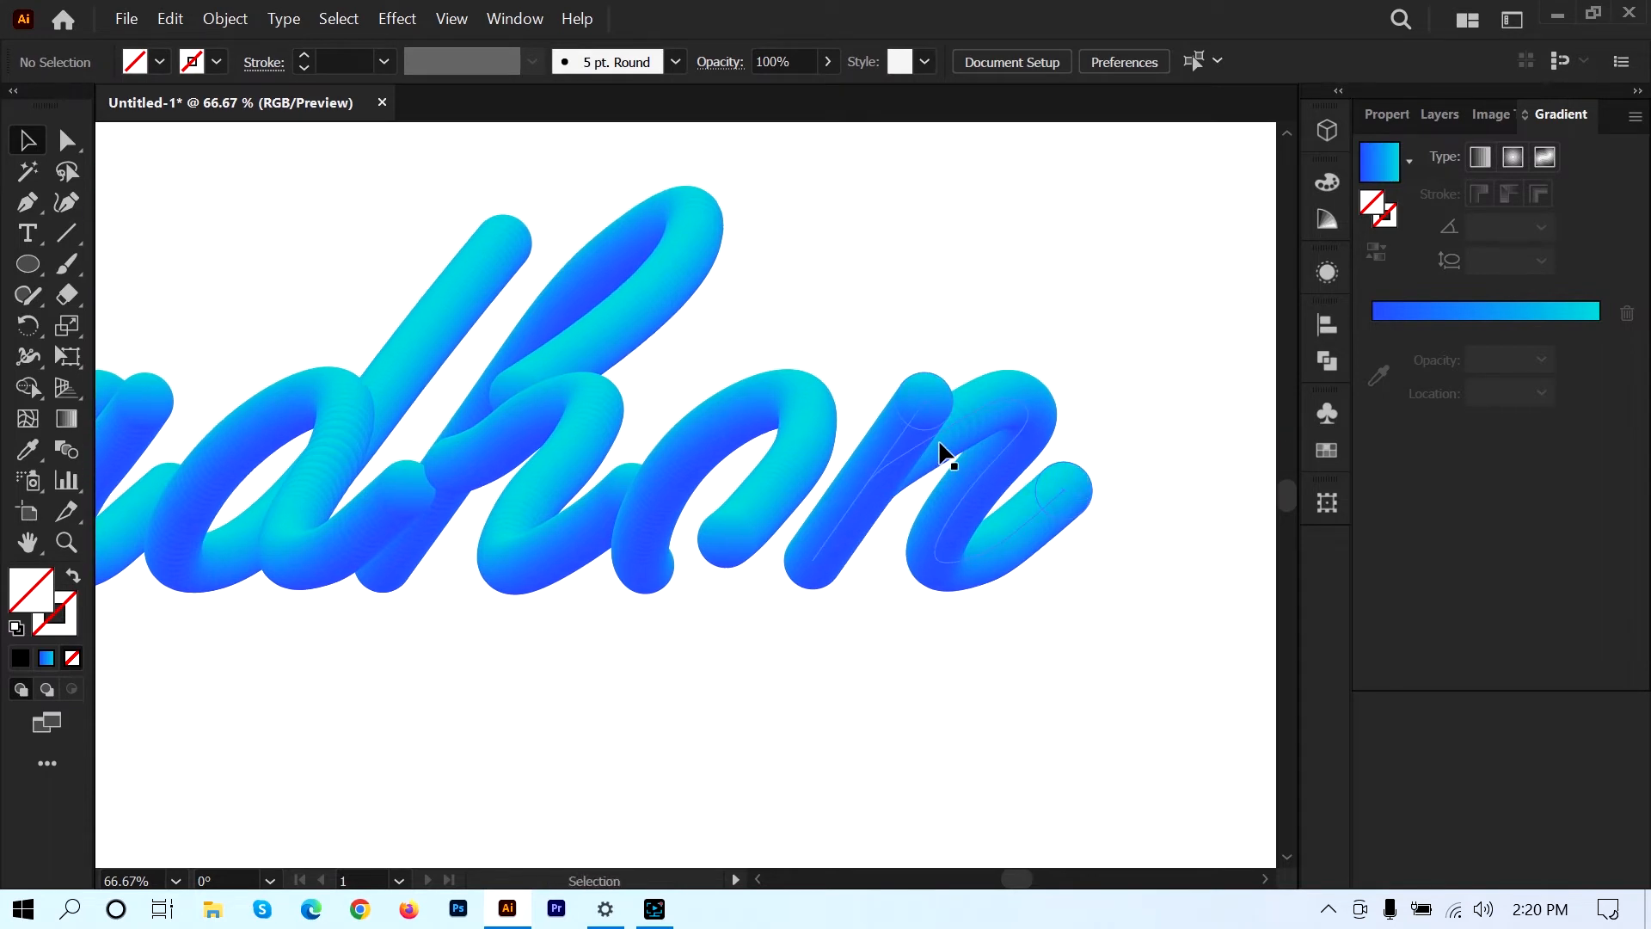
{"action": "left_click_drag", "start_coordinate": [944, 450], "coordinate": [981, 464]}
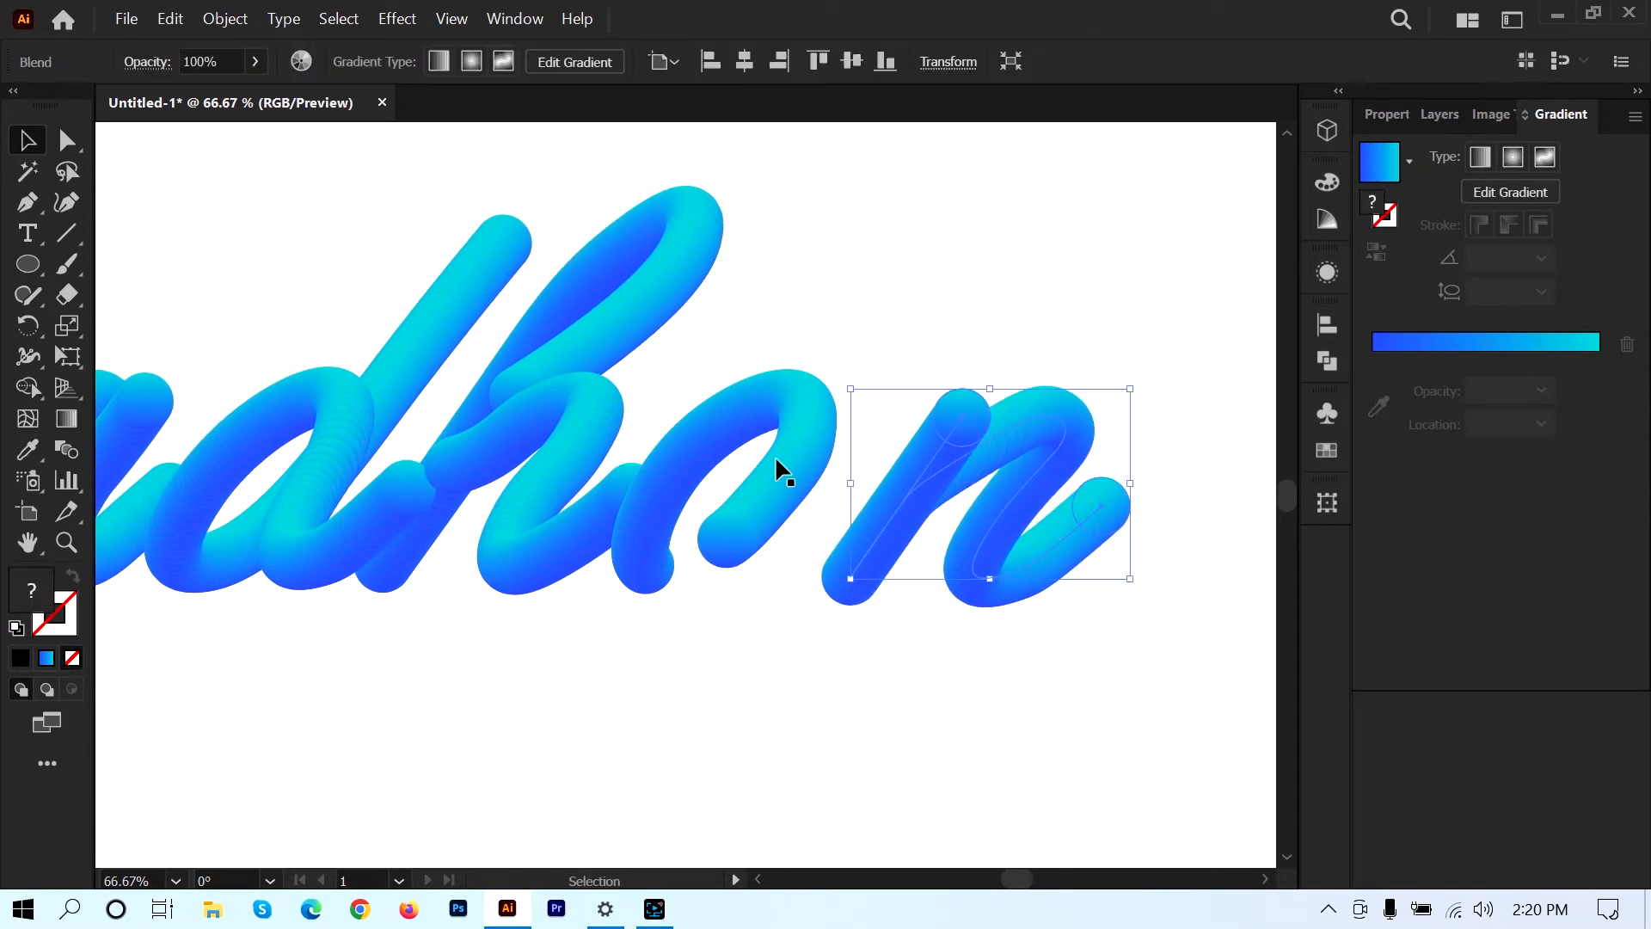
{"action": "left_click_drag", "start_coordinate": [775, 457], "coordinate": [819, 457]}
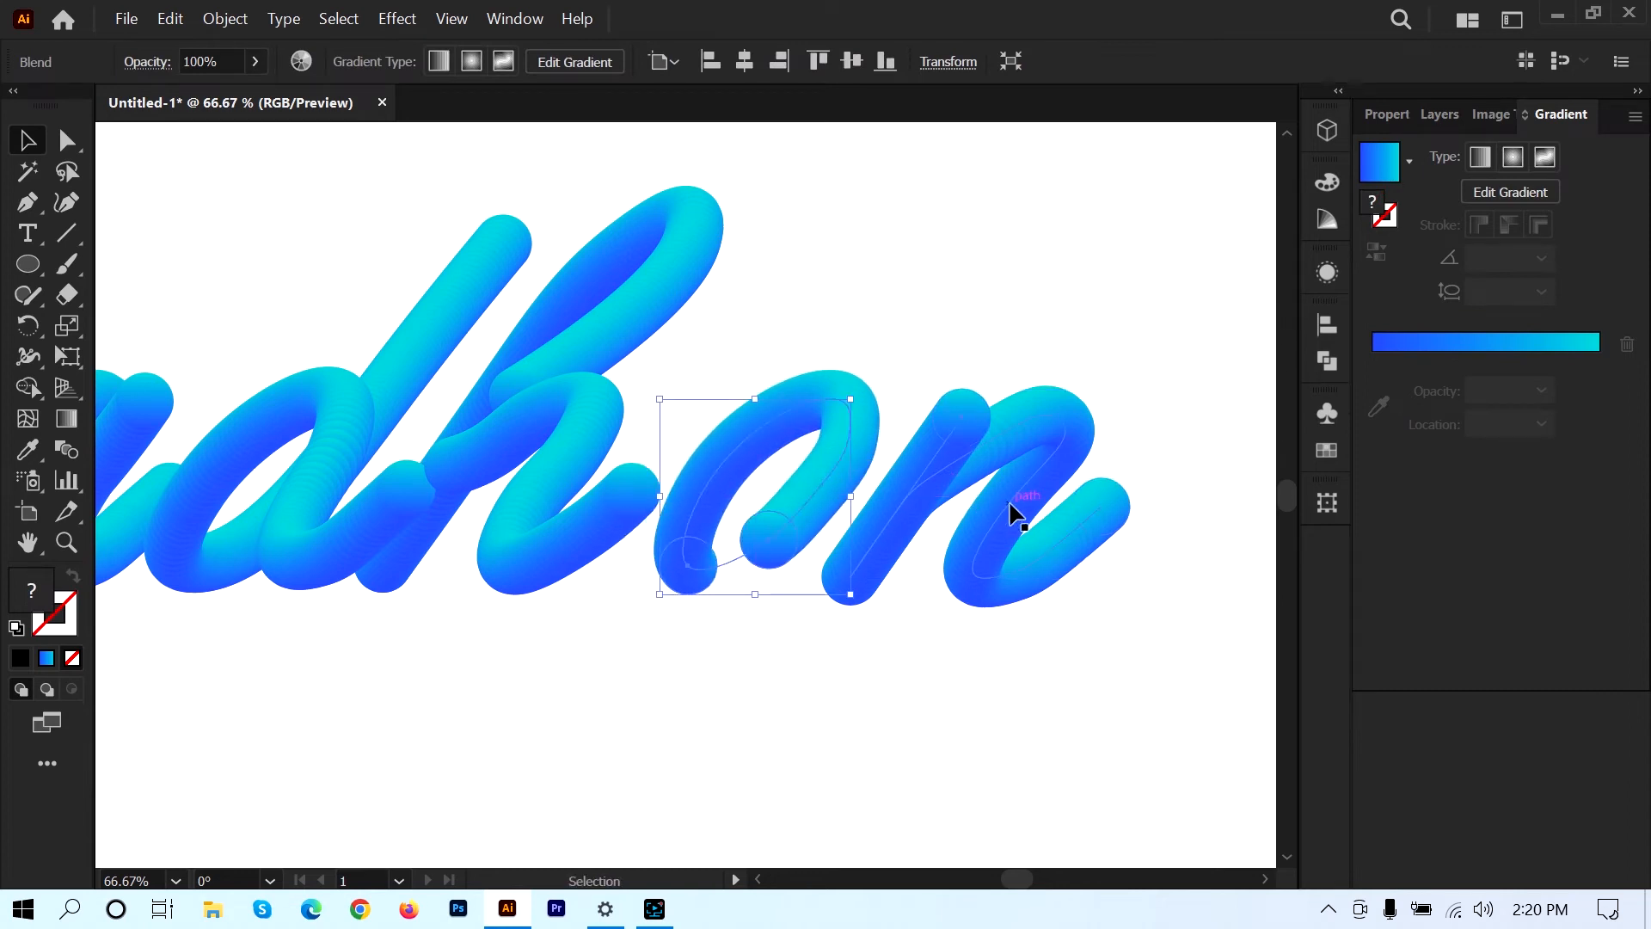
{"action": "left_click_drag", "start_coordinate": [1014, 516], "coordinate": [1044, 503]}
{"action": "left_click_drag", "start_coordinate": [792, 506], "coordinate": [824, 501]}
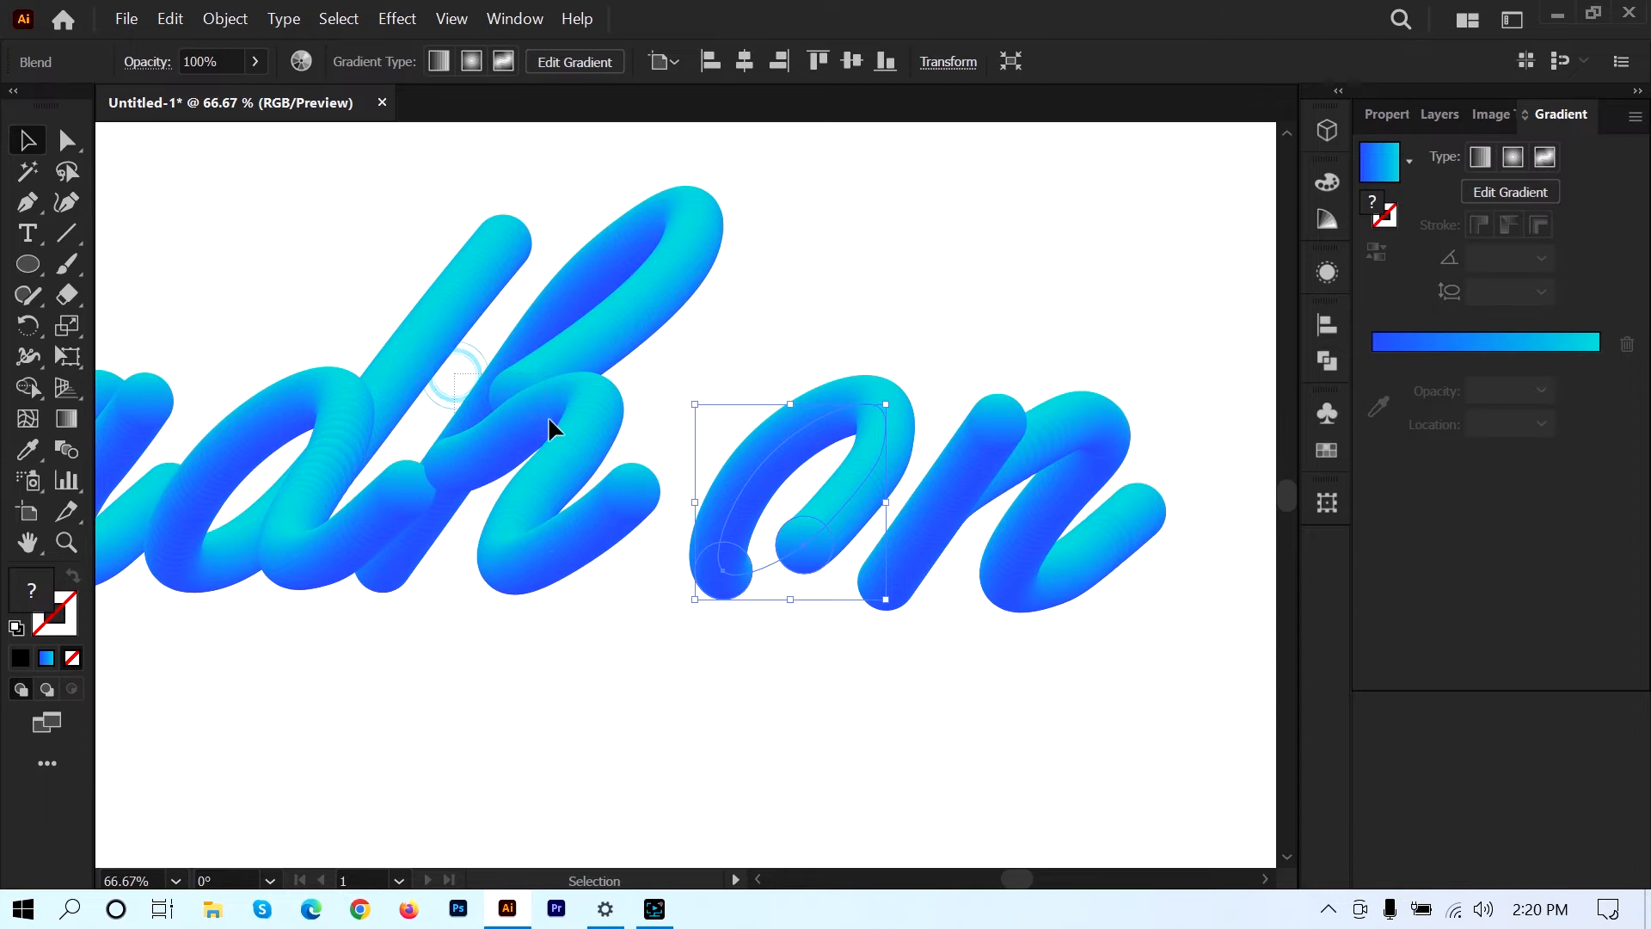
- Move both strokes of the h to the right, away from the d, and nudge the o to match
{"action": "left_click_drag", "start_coordinate": [557, 425], "coordinate": [607, 435]}
{"action": "left_click_drag", "start_coordinate": [877, 489], "coordinate": [888, 481]}
{"action": "left_click", "coordinate": [581, 675]}
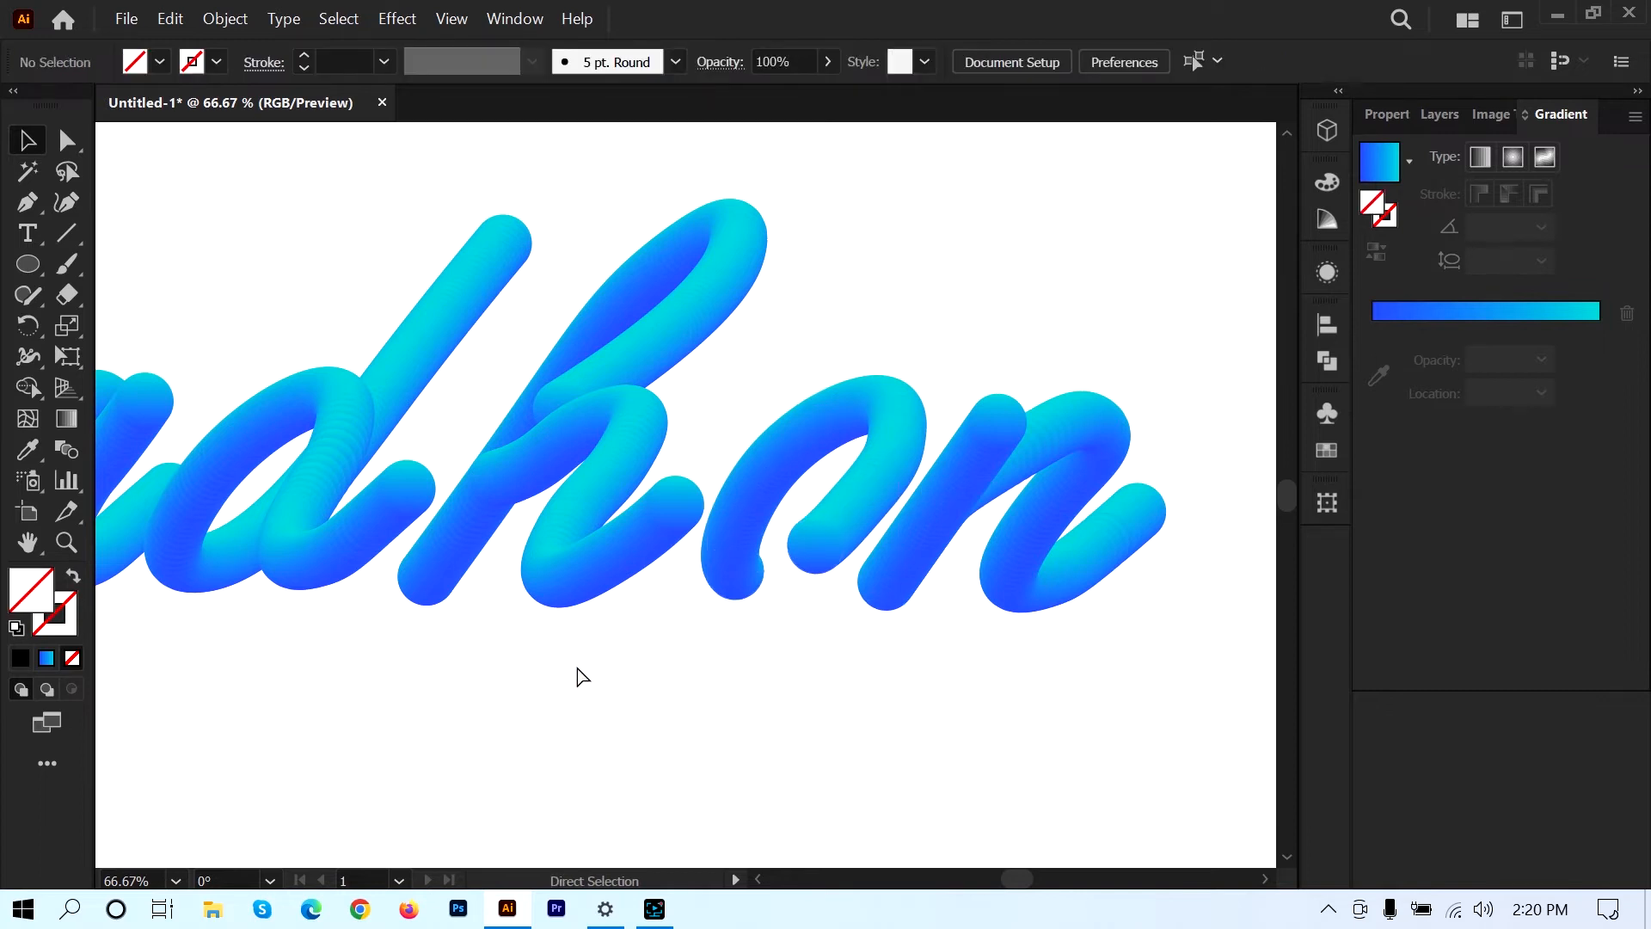
- Nudge the letter a slightly left, away from the d, and deselect it
{"action": "scroll", "coordinate": [578, 674], "scroll_direction": "down", "scroll_amount": 1, "text": "alt"}
{"action": "left_click_drag", "start_coordinate": [389, 689], "coordinate": [630, 708]}
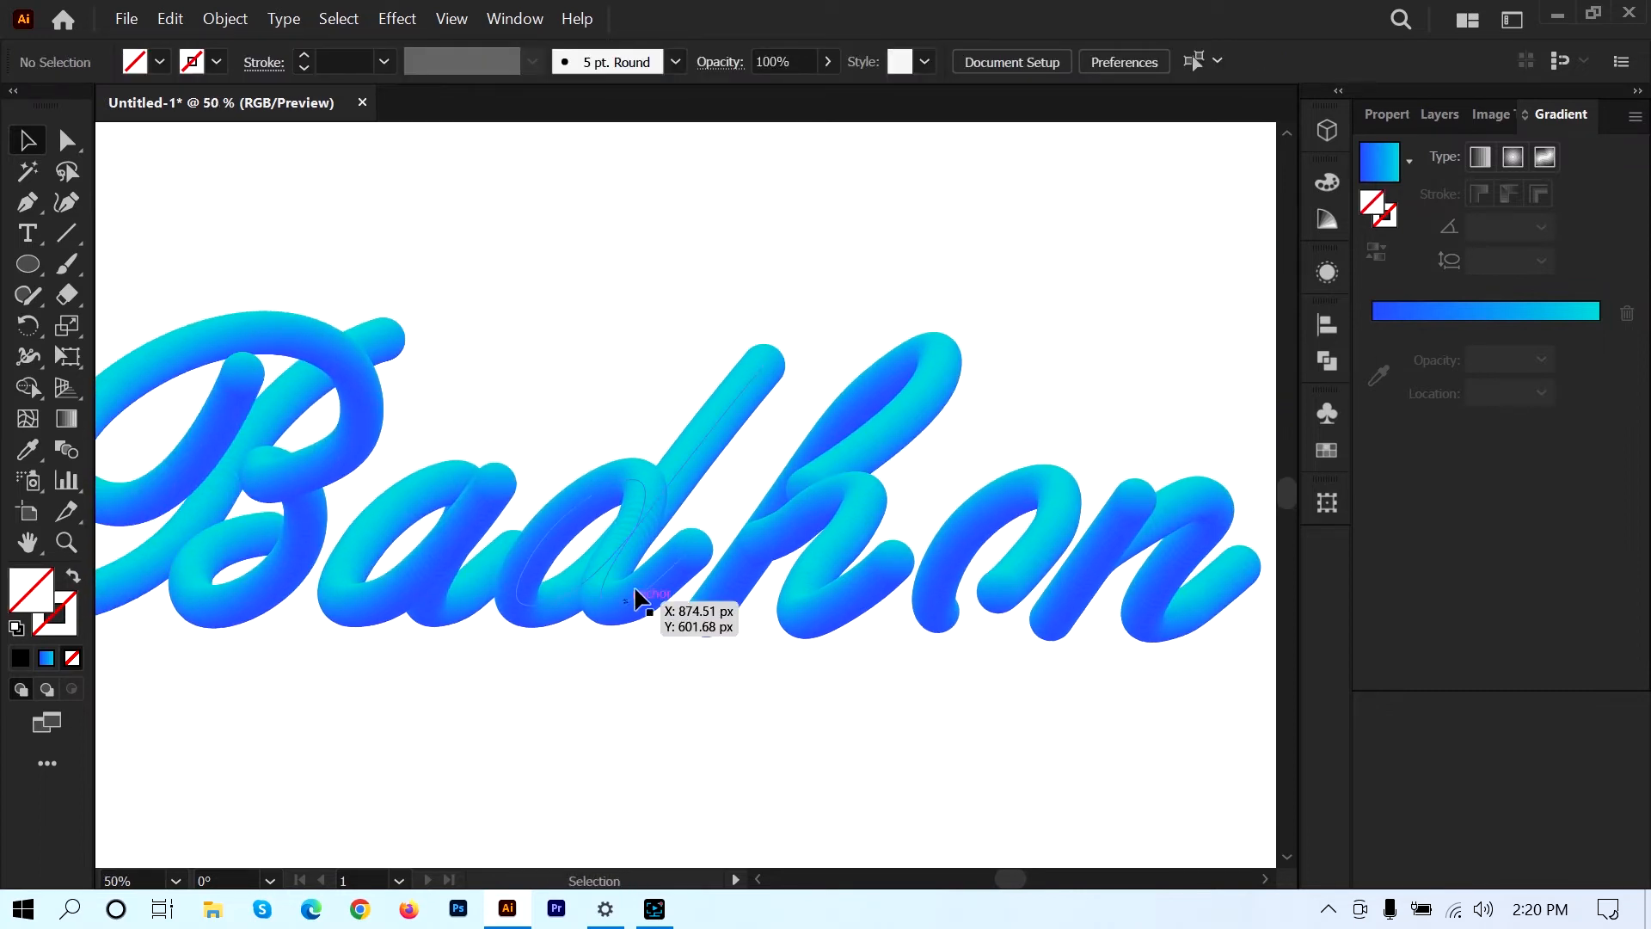
{"action": "left_click_drag", "start_coordinate": [433, 565], "coordinate": [425, 563]}
{"action": "left_click", "coordinate": [650, 676]}
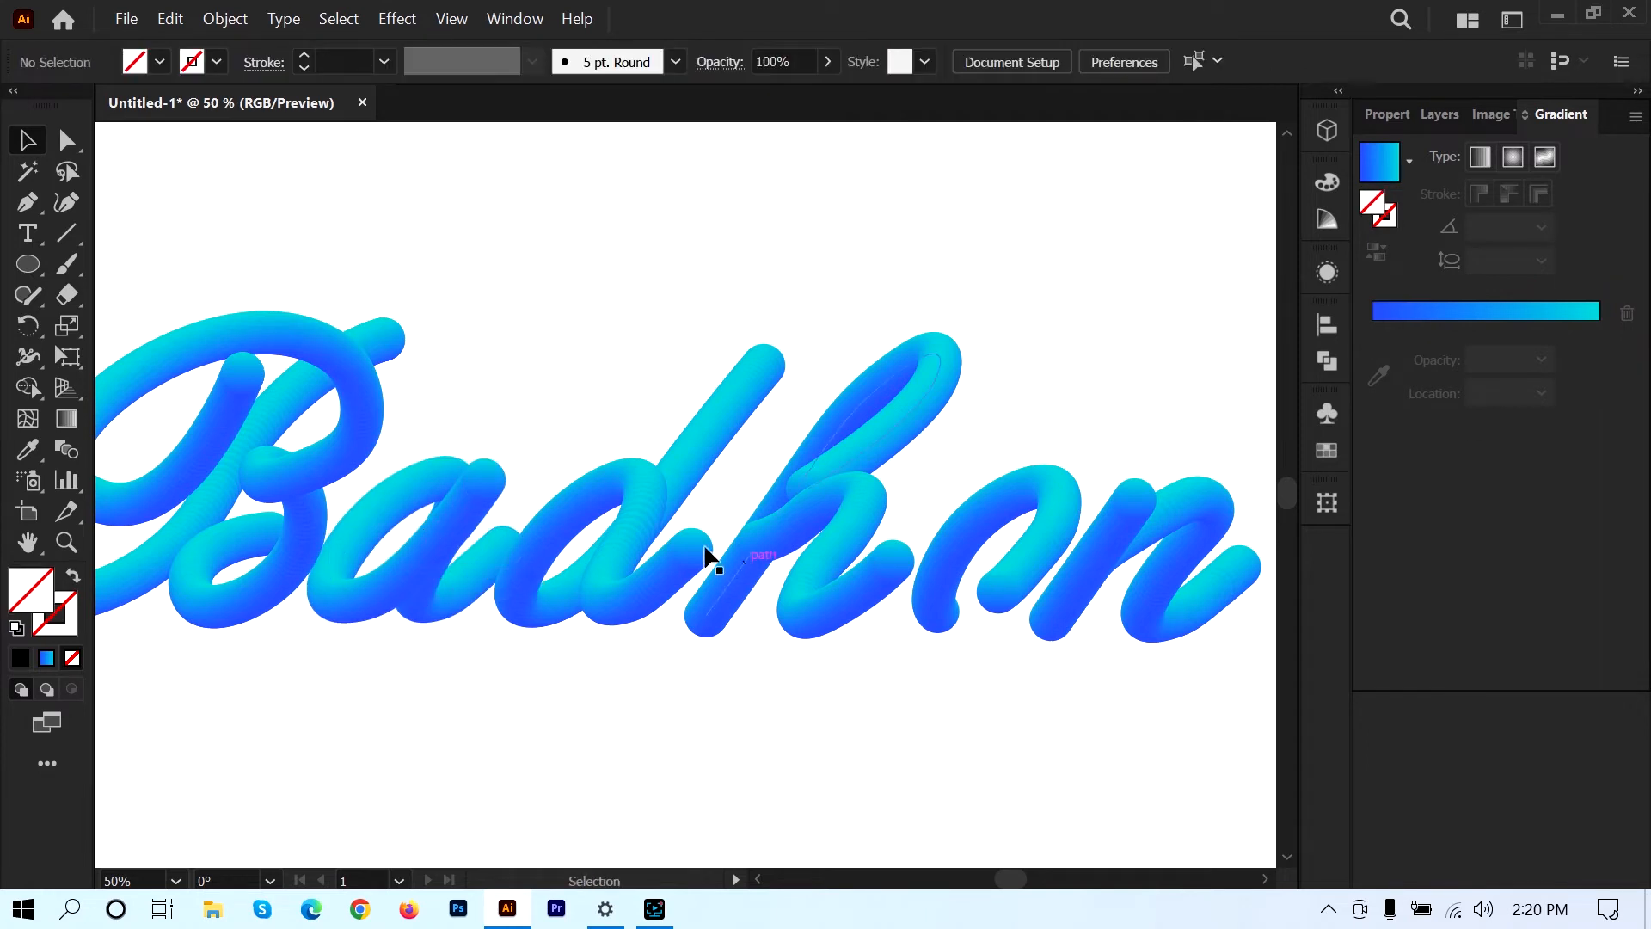
- Shift the n, o, h and d slightly to the right to even out the letter spacing, and deselect
{"action": "left_click_drag", "start_coordinate": [1061, 700], "coordinate": [958, 612]}
{"action": "left_click_drag", "start_coordinate": [963, 514], "coordinate": [899, 516]}
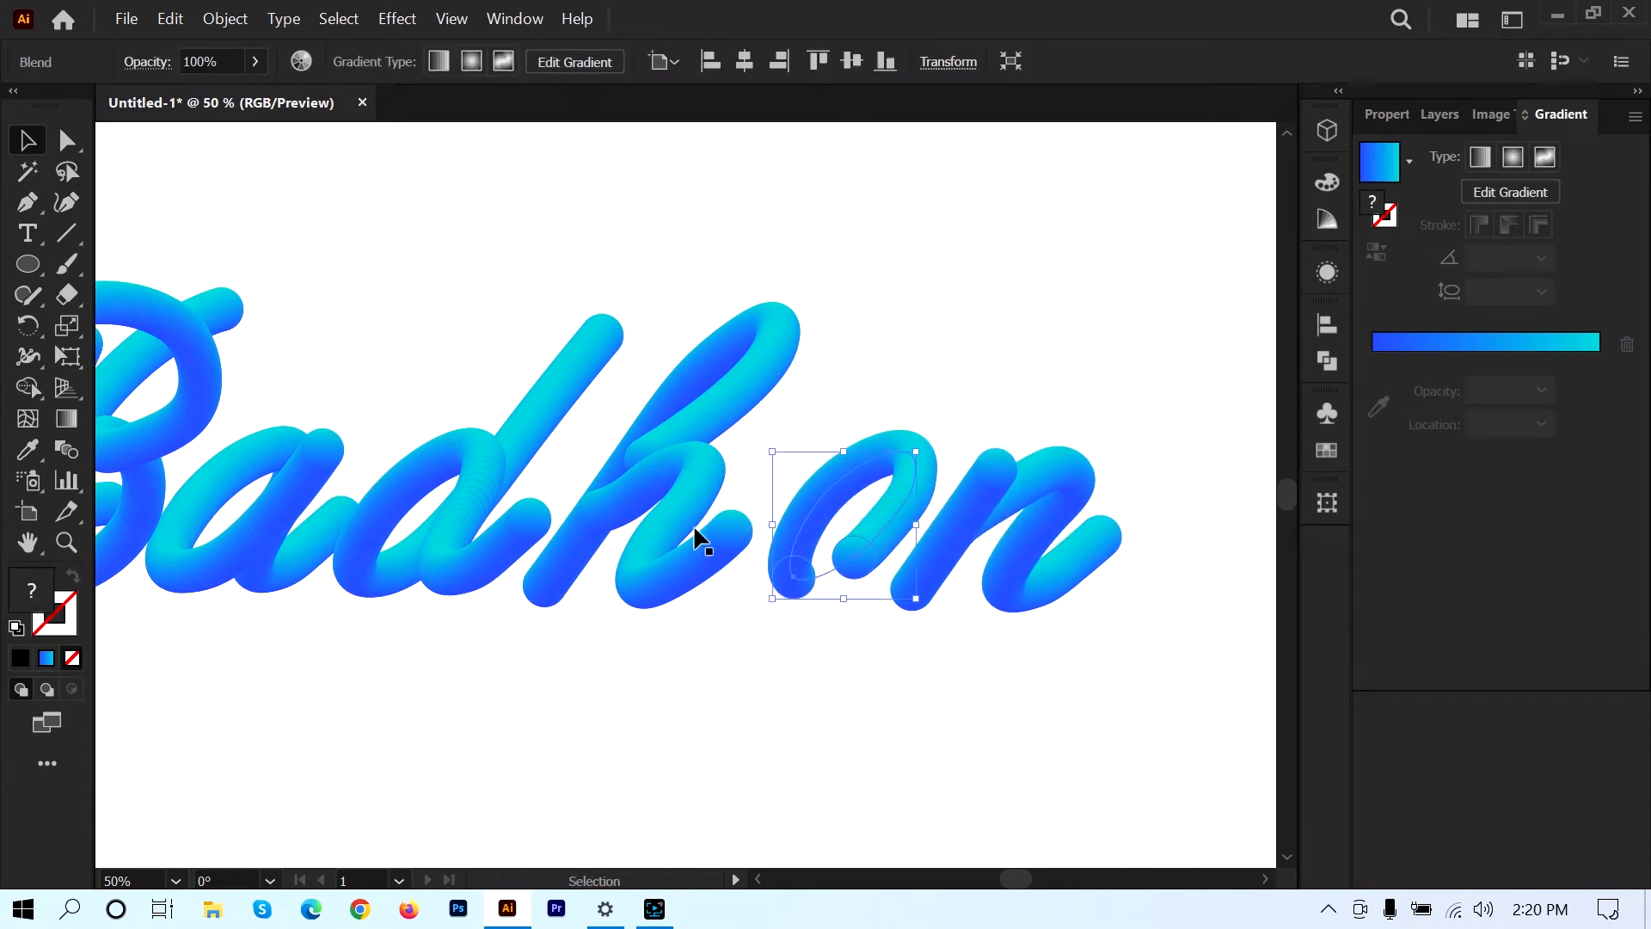
{"action": "left_click_drag", "start_coordinate": [694, 527], "coordinate": [706, 484]}
{"action": "left_click", "coordinate": [575, 437]}
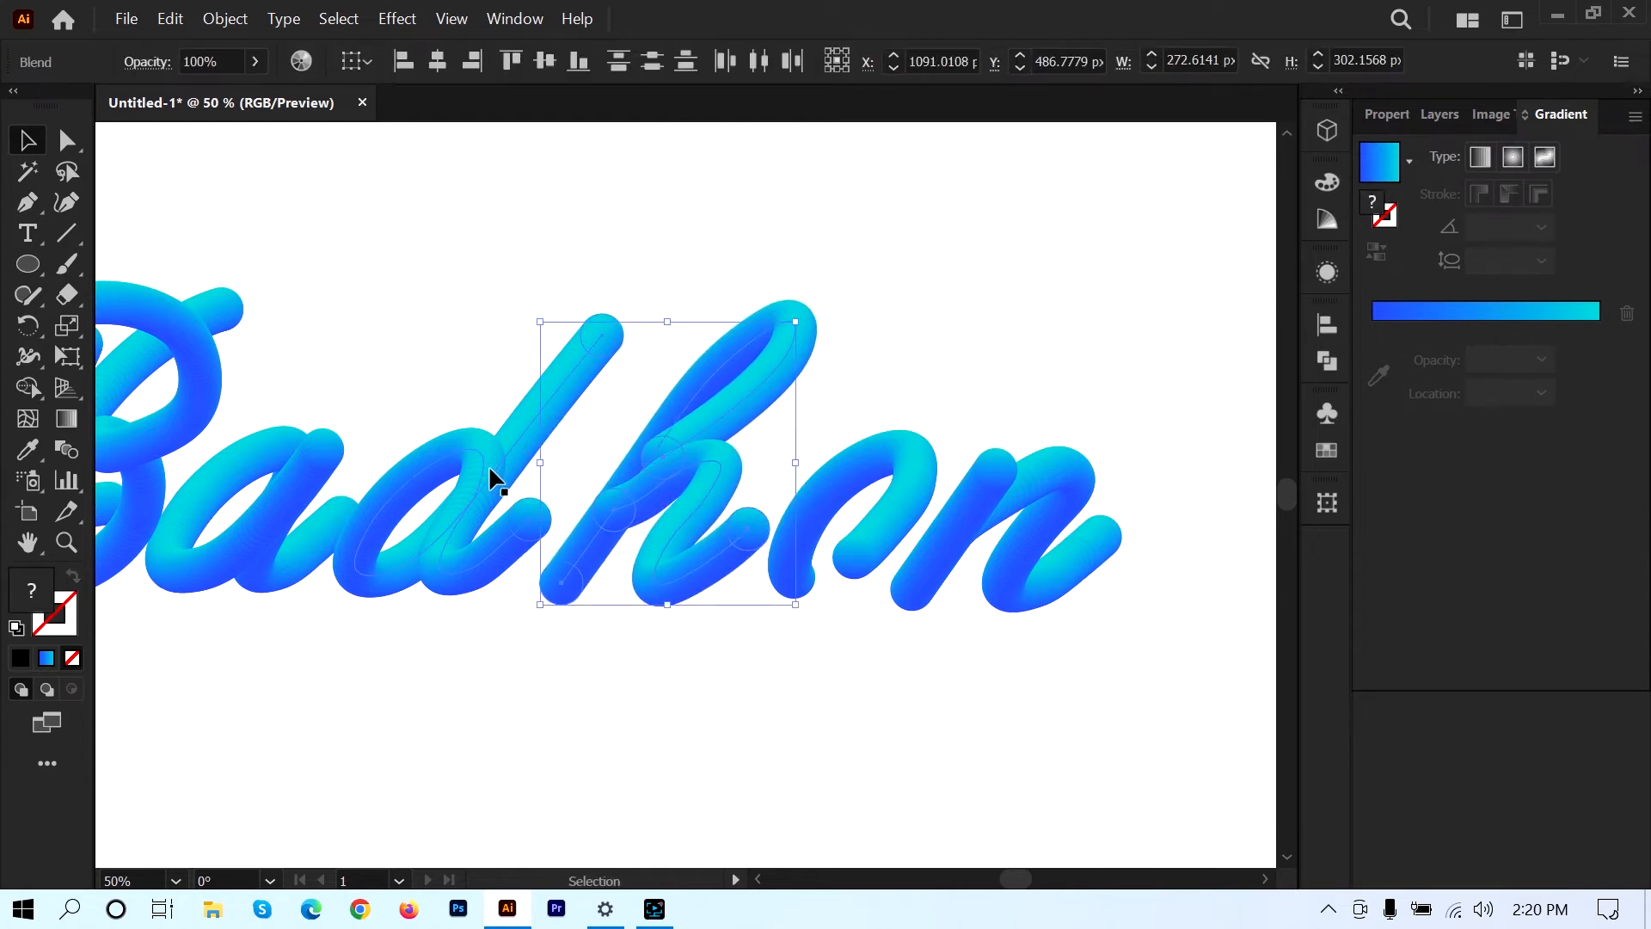
{"action": "left_click_drag", "start_coordinate": [489, 464], "coordinate": [509, 466]}
{"action": "left_click", "coordinate": [398, 378]}
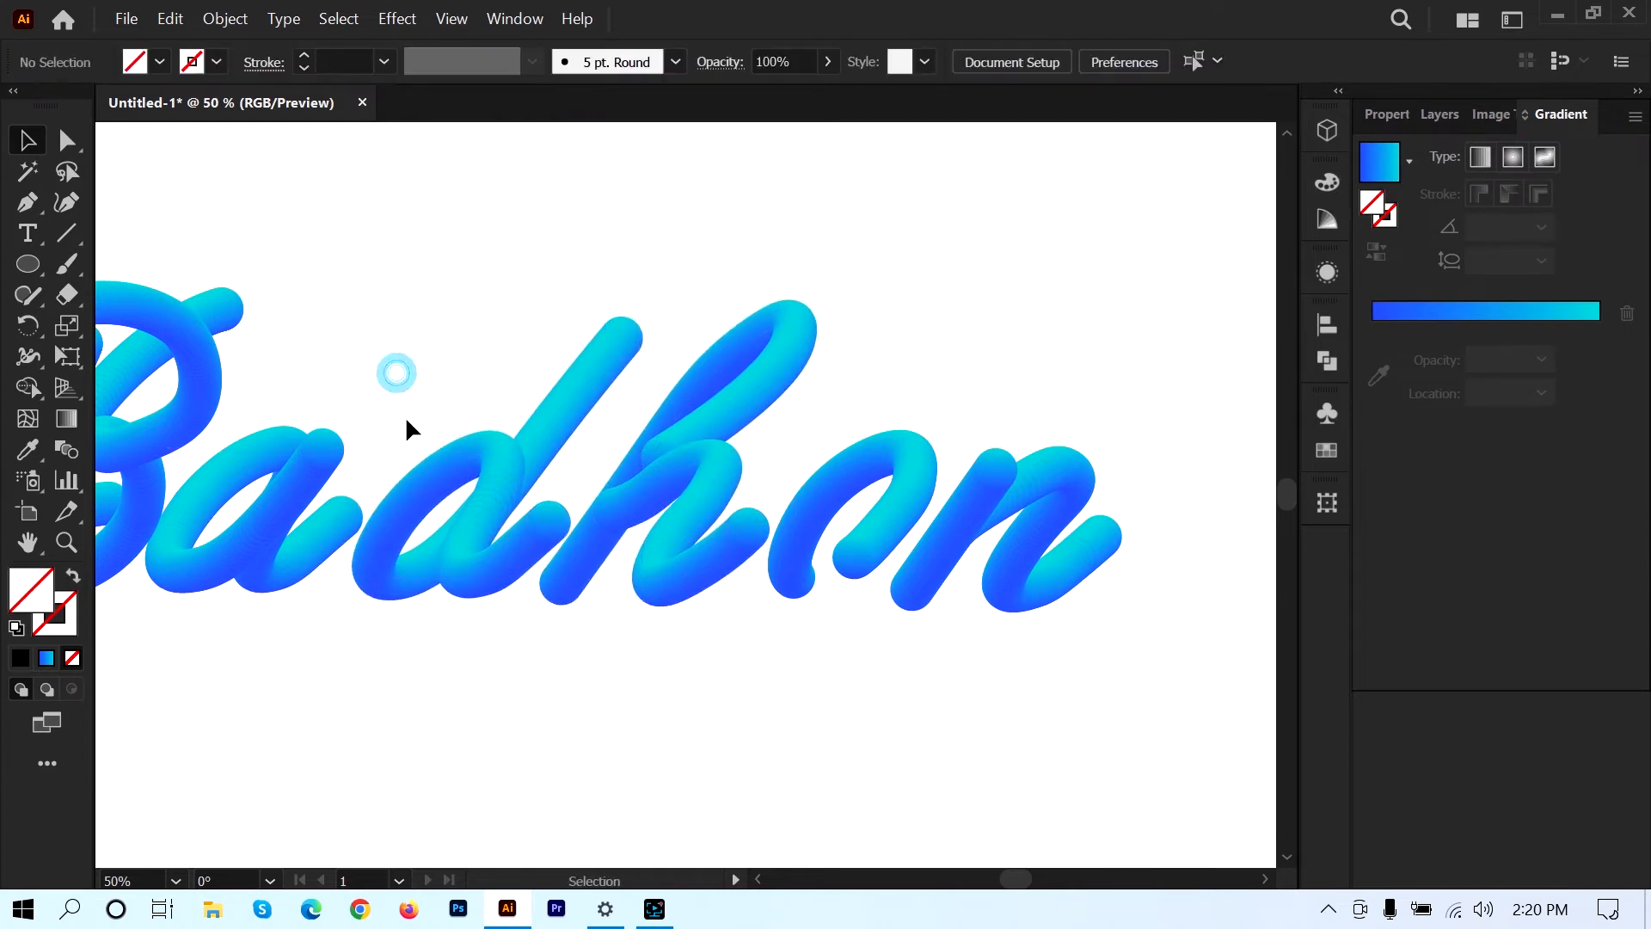
- Fine-tune the spacing by nudging the h, o, a and d a few pixels to the right
{"action": "scroll", "coordinate": [423, 442], "scroll_direction": "left", "scroll_amount": 2}
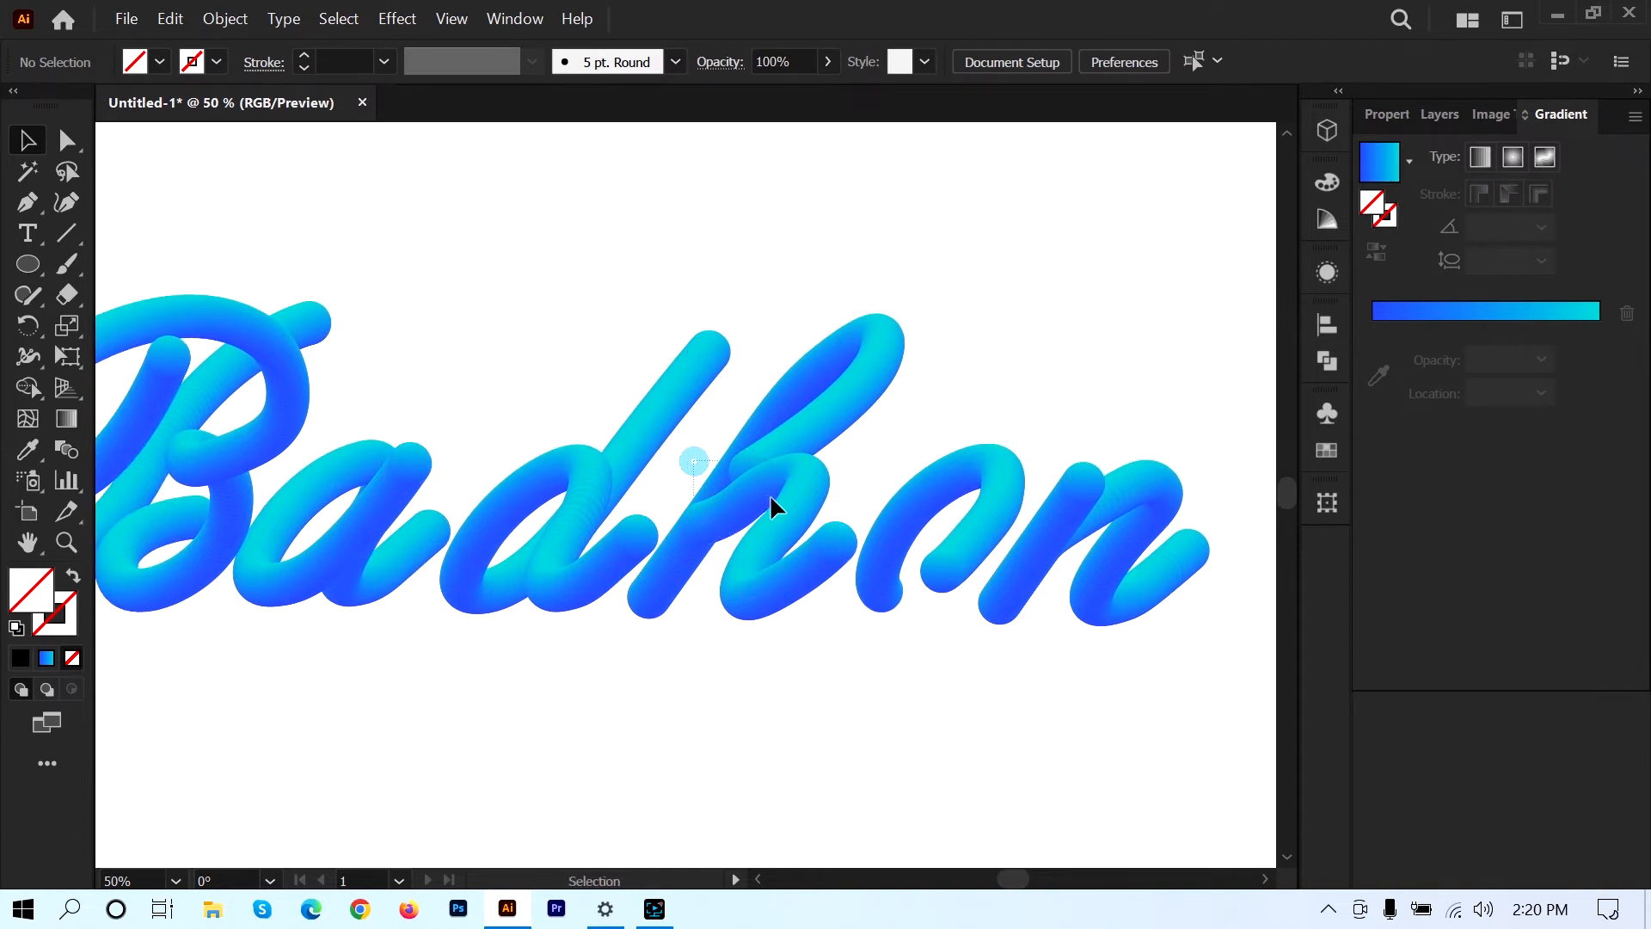
{"action": "left_click_drag", "start_coordinate": [772, 499], "coordinate": [779, 510]}
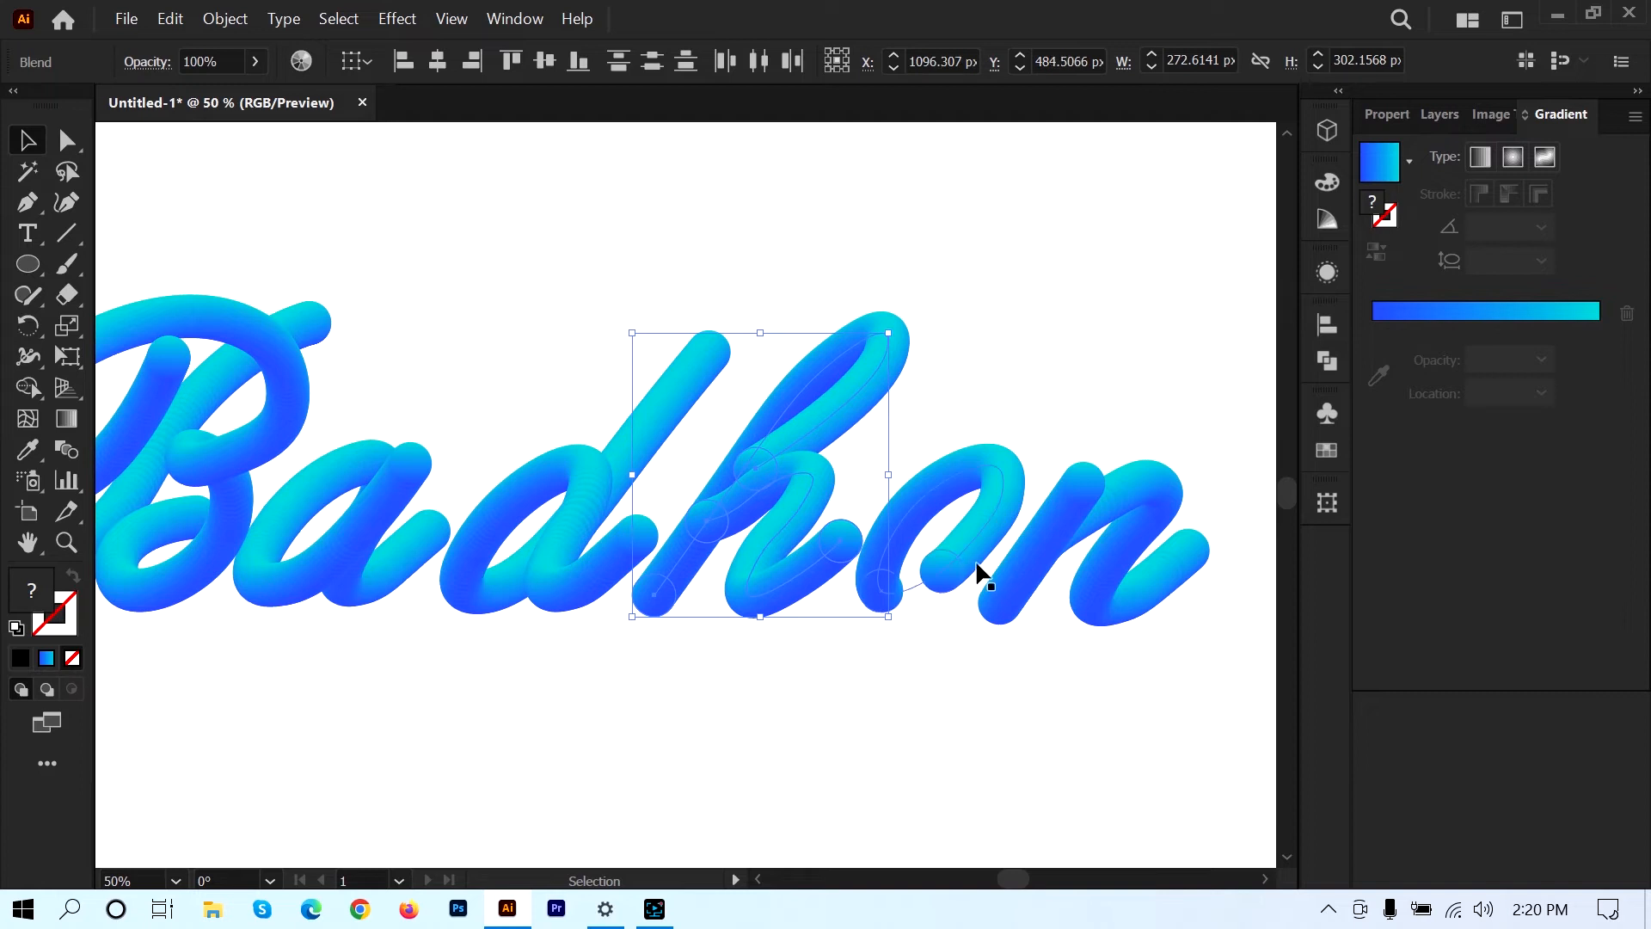
{"action": "left_click_drag", "start_coordinate": [980, 557], "coordinate": [985, 559]}
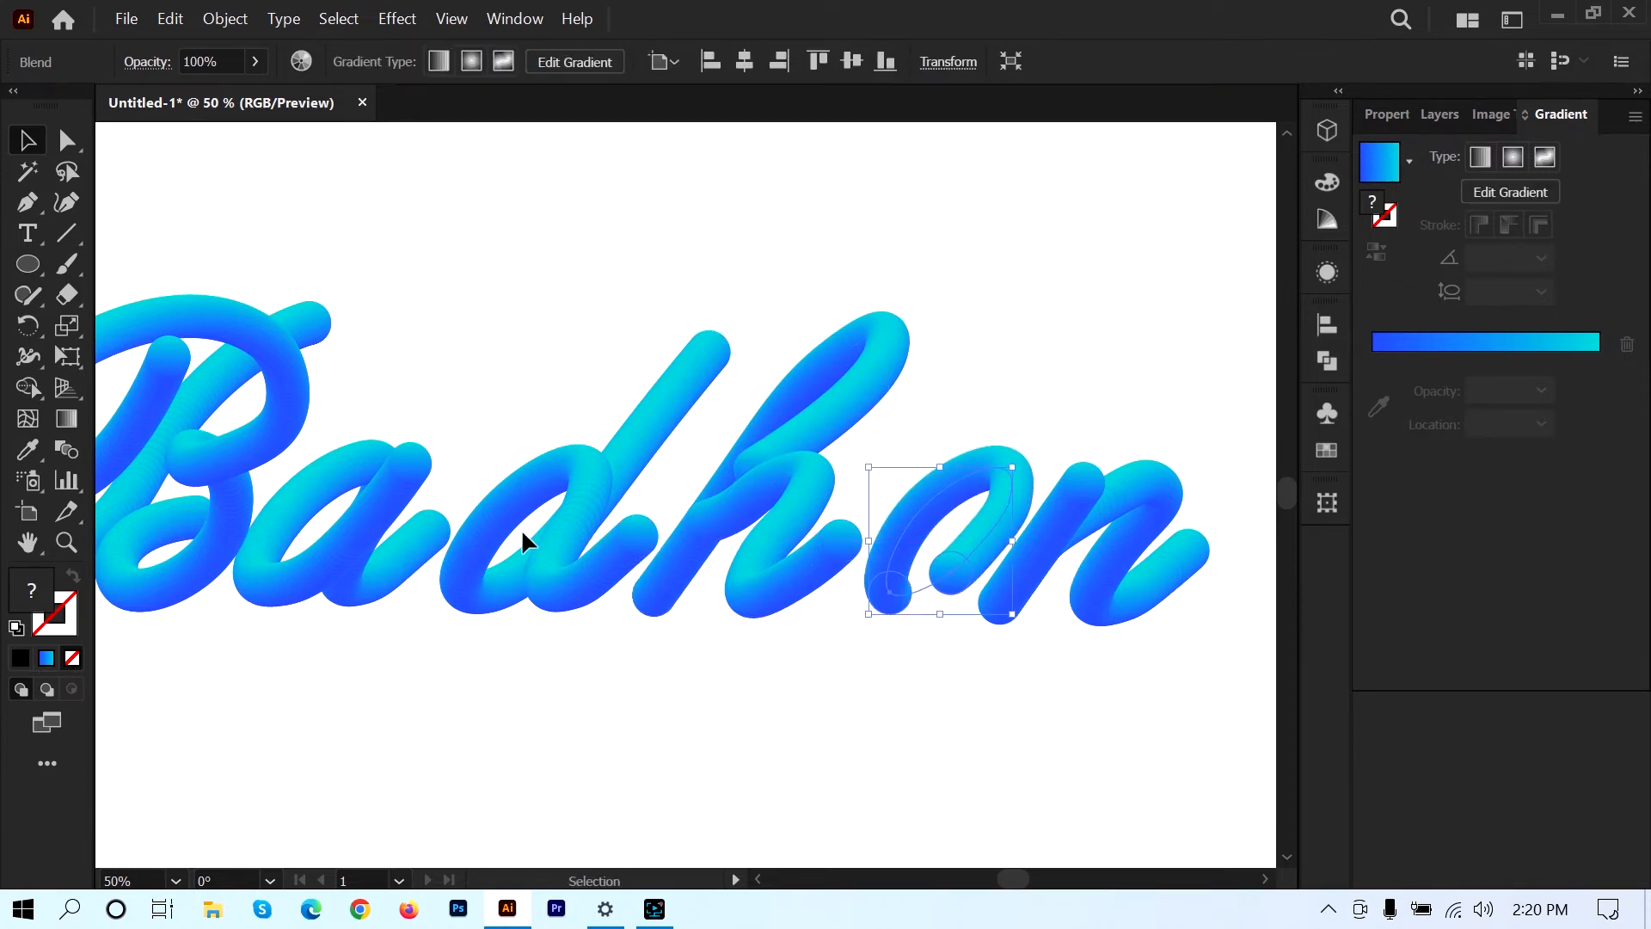
{"action": "left_click_drag", "start_coordinate": [397, 512], "coordinate": [398, 510]}
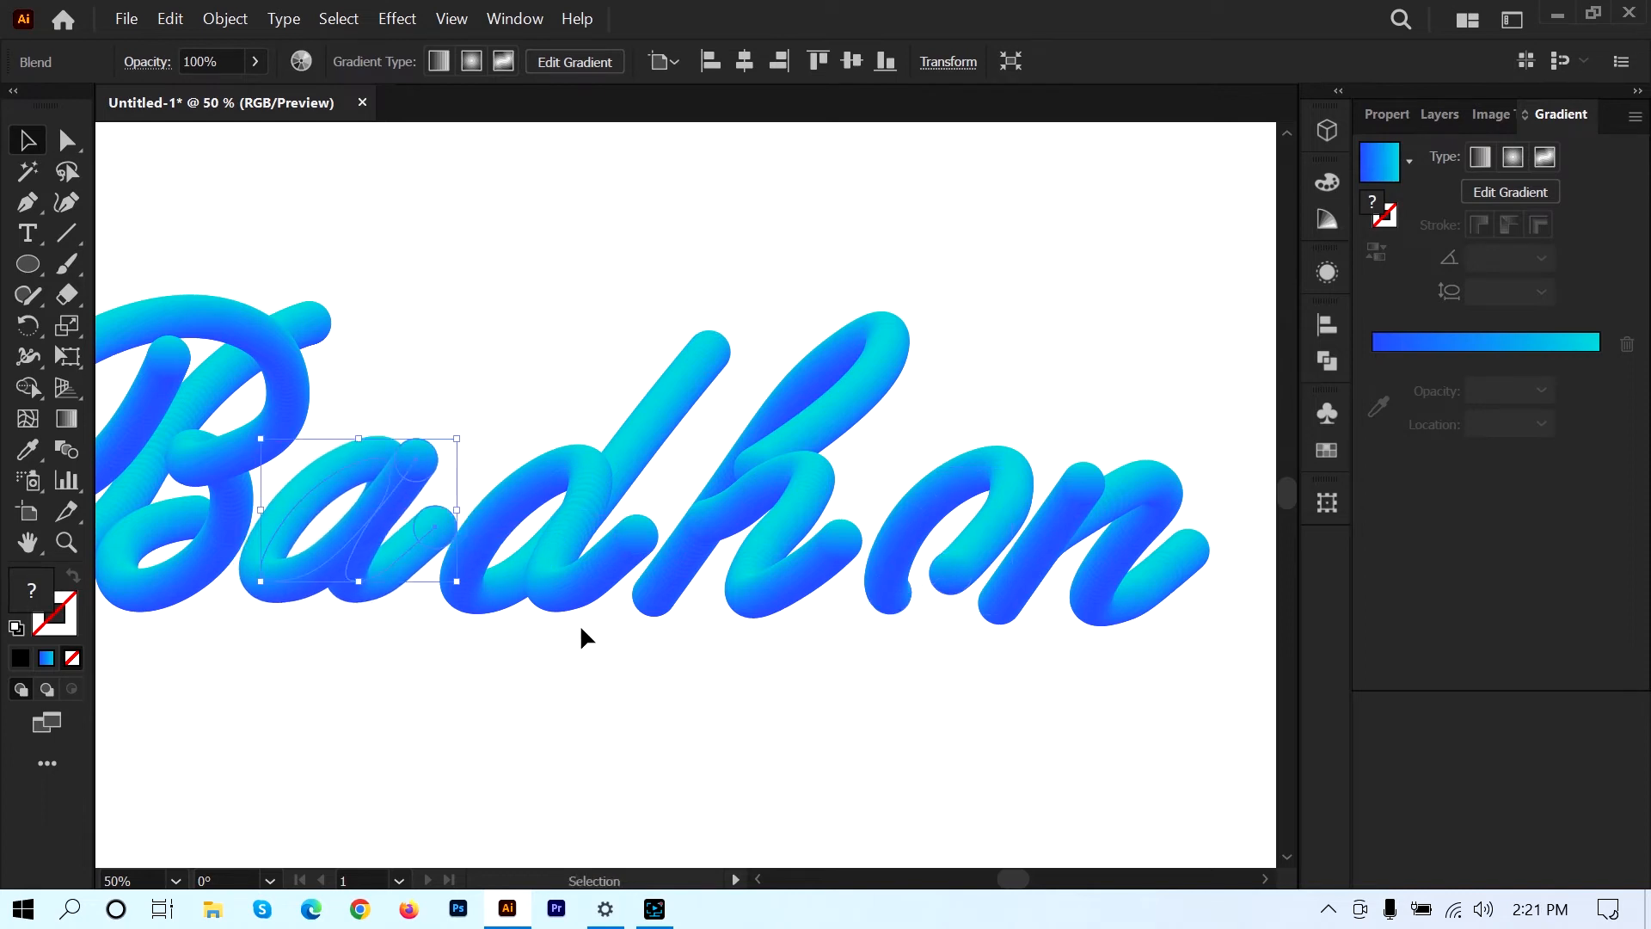
{"action": "left_click_drag", "start_coordinate": [561, 531], "coordinate": [571, 530]}
{"action": "left_click", "coordinate": [612, 686]}
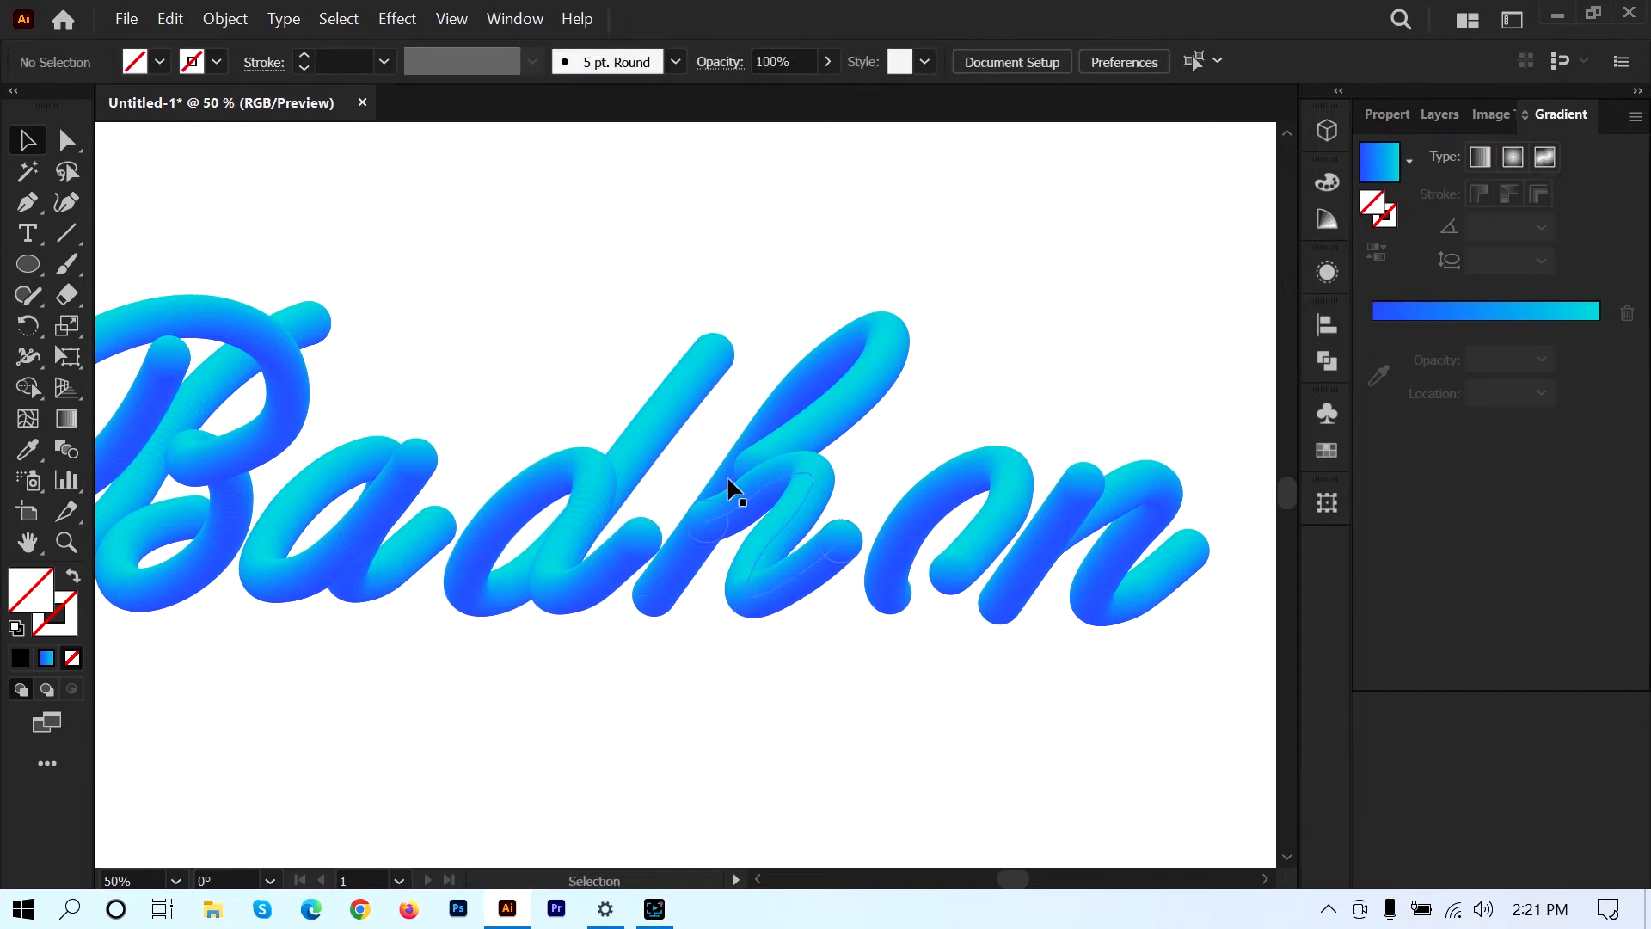
{"action": "left_click_drag", "start_coordinate": [784, 518], "coordinate": [793, 522]}
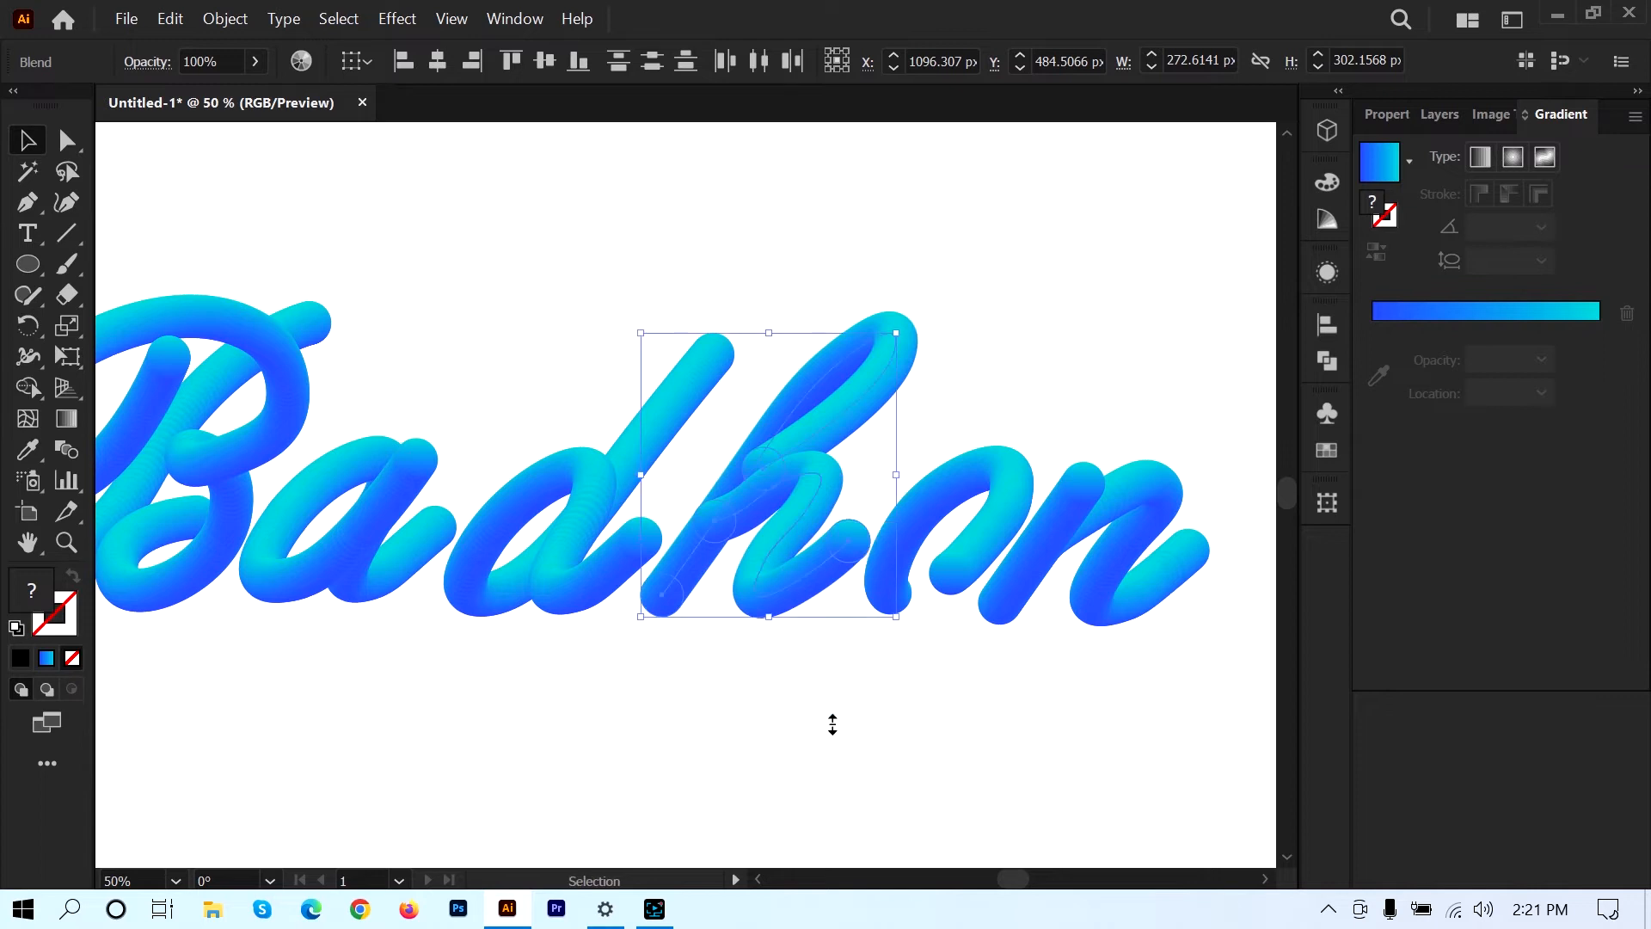
{"action": "left_click", "coordinate": [832, 701]}
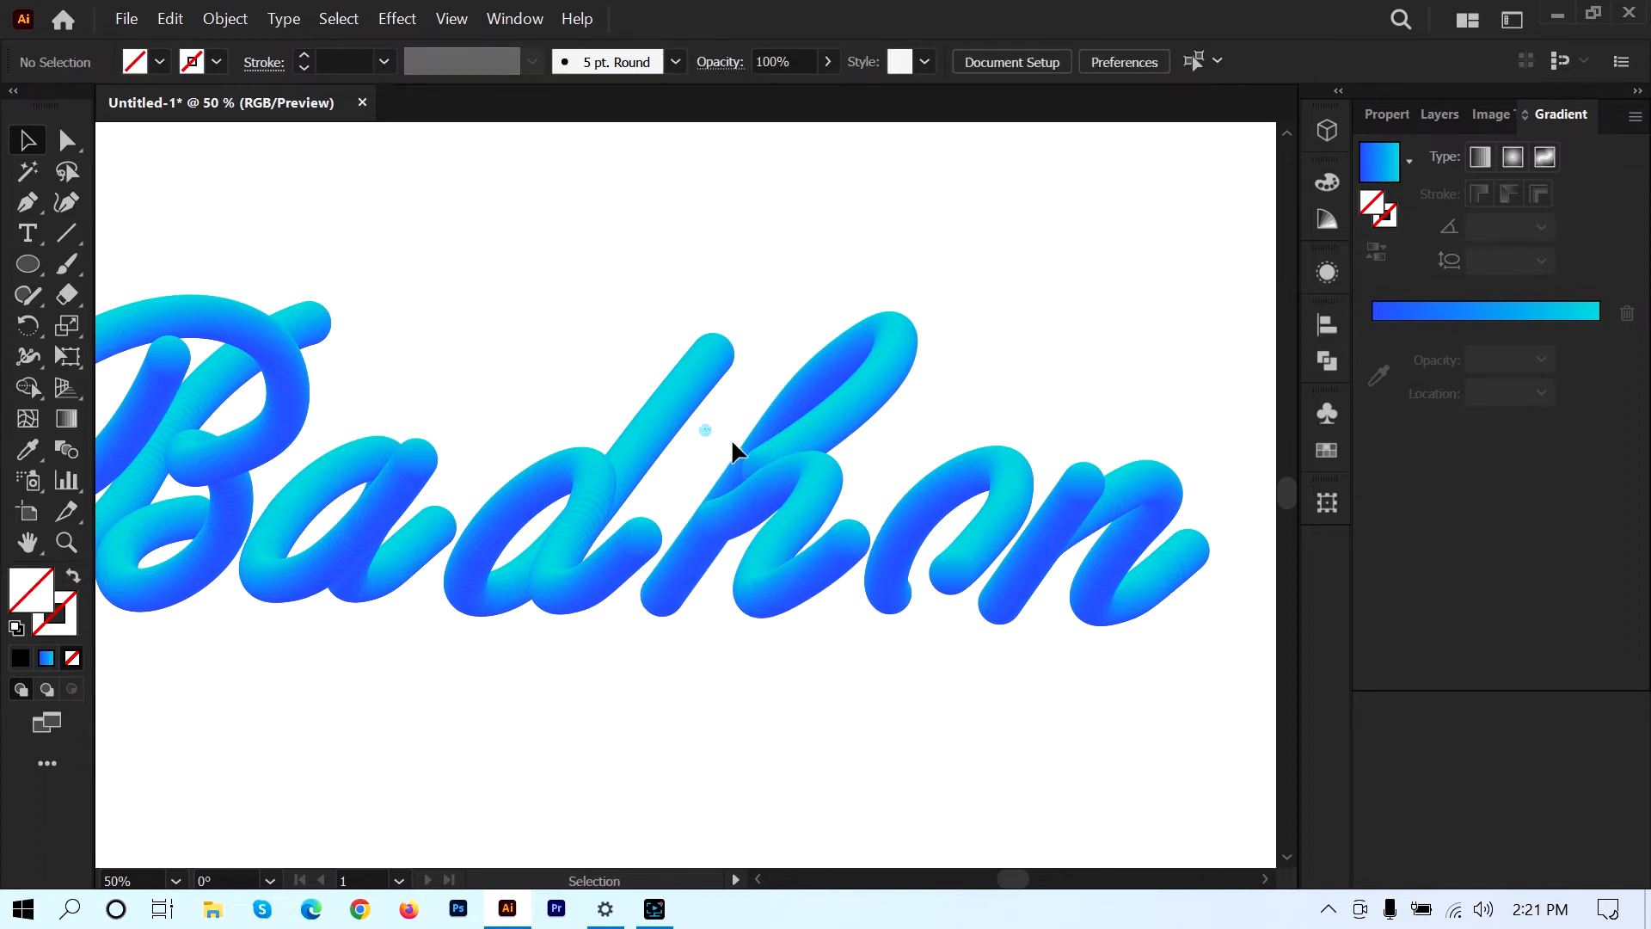
- Group the two blended strokes that form the letter h, and deselect them
{"action": "left_click", "coordinate": [796, 439]}
{"action": "right_click", "coordinate": [798, 441]}
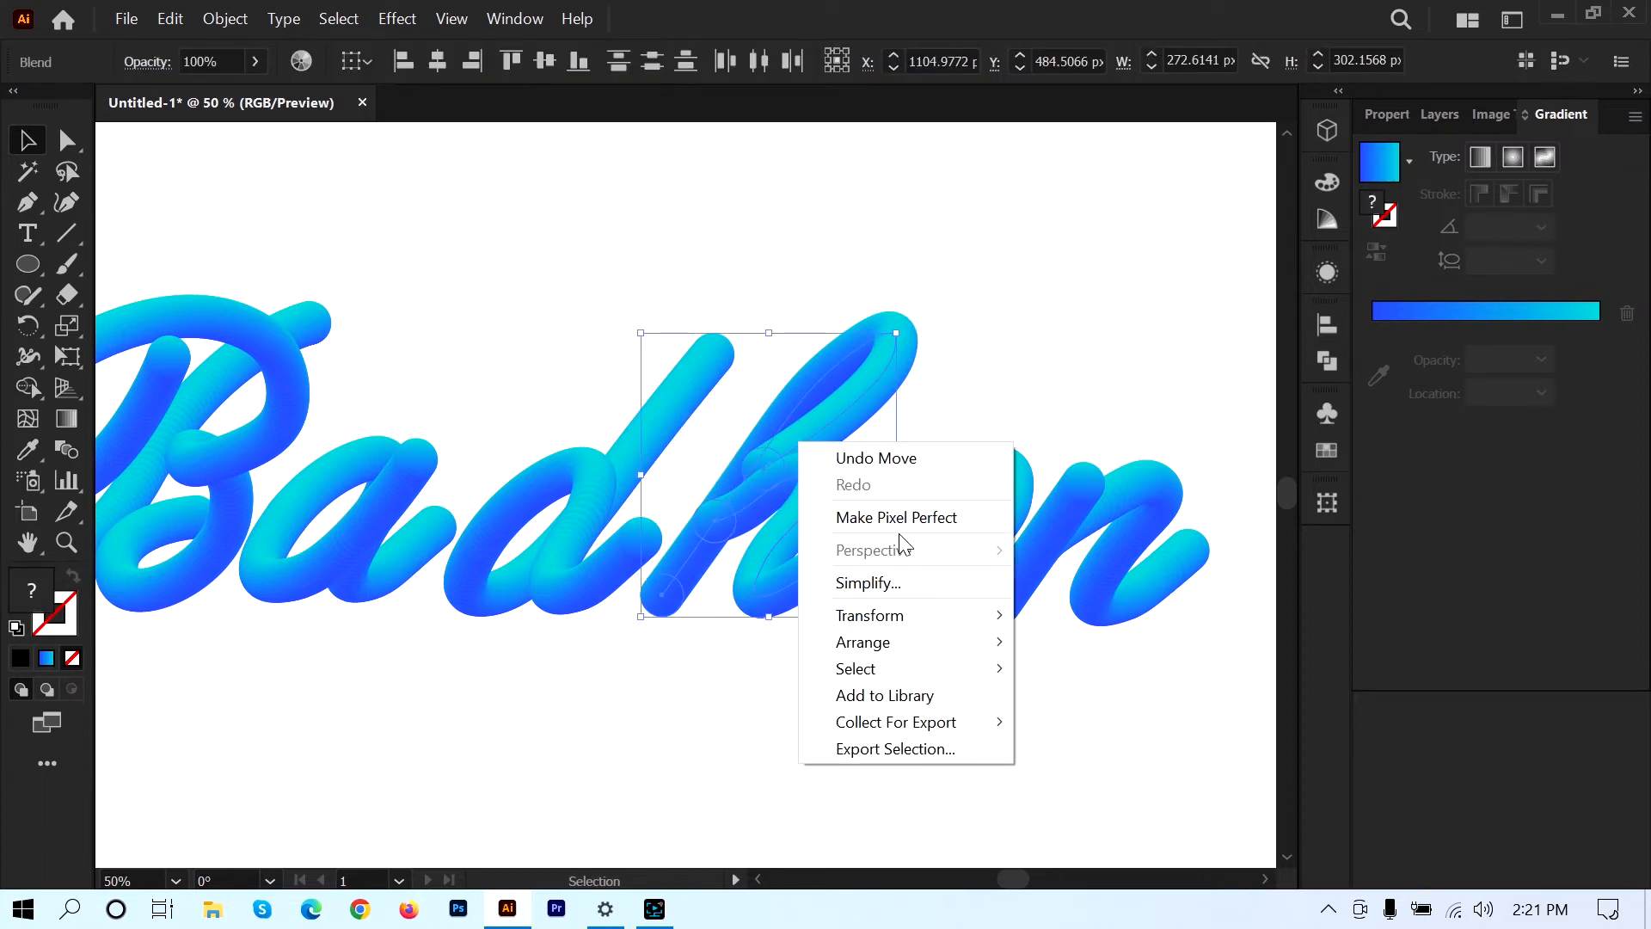
{"action": "left_click", "coordinate": [1051, 332]}
{"action": "left_click", "coordinate": [716, 431]}
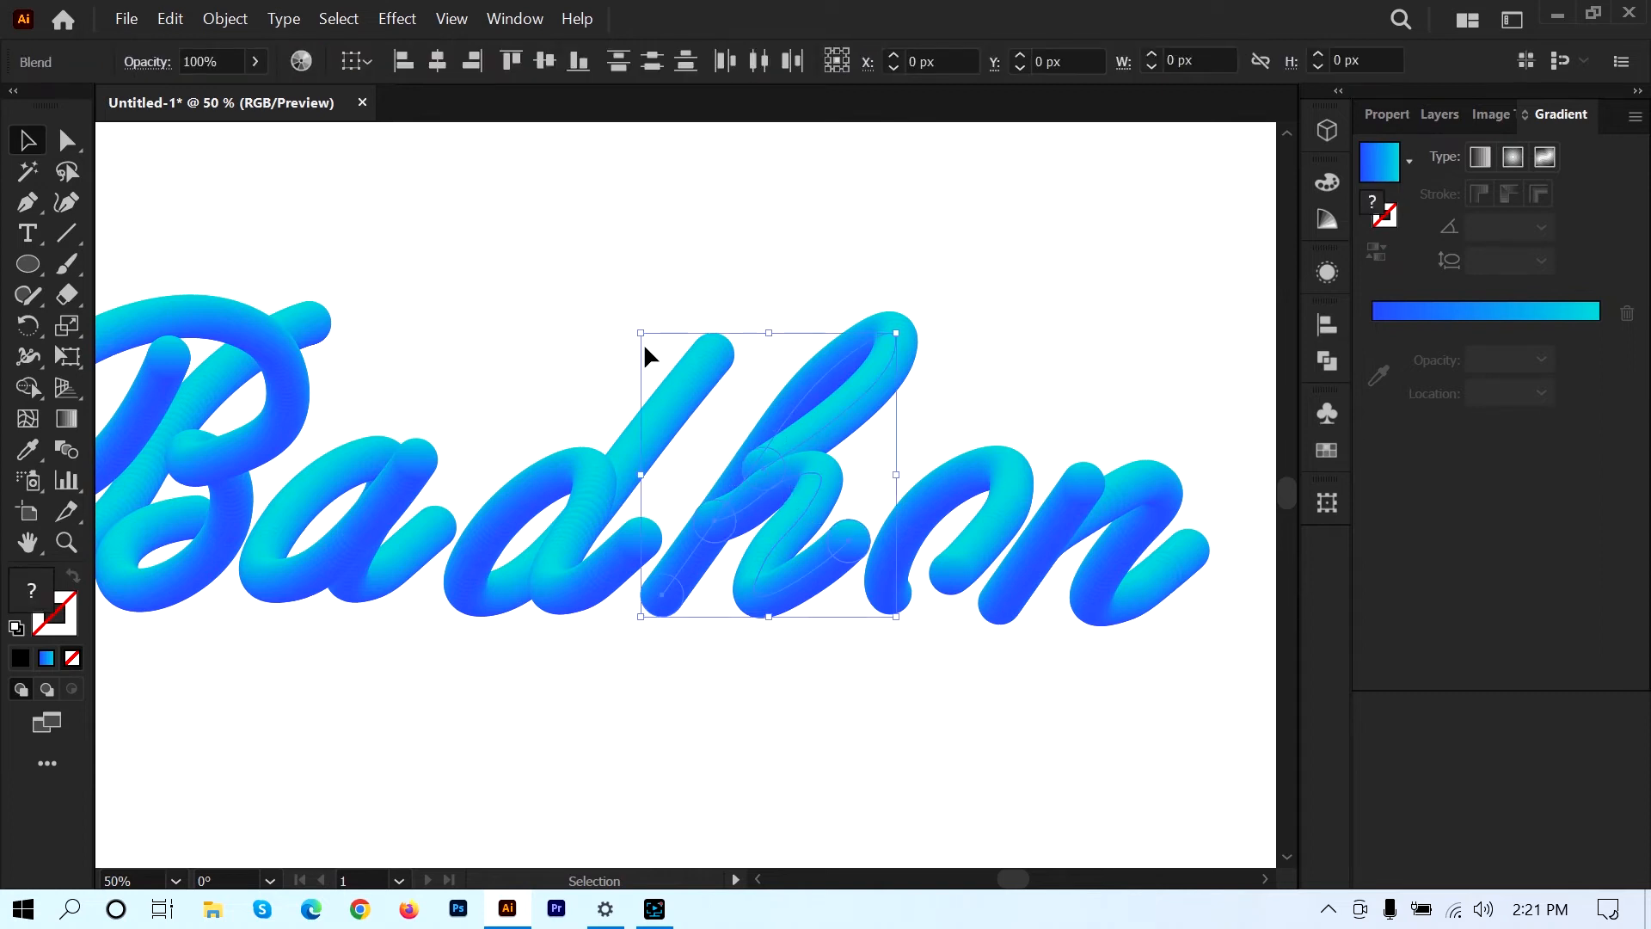
{"action": "left_click", "coordinate": [226, 18]}
{"action": "left_click", "coordinate": [361, 127]}
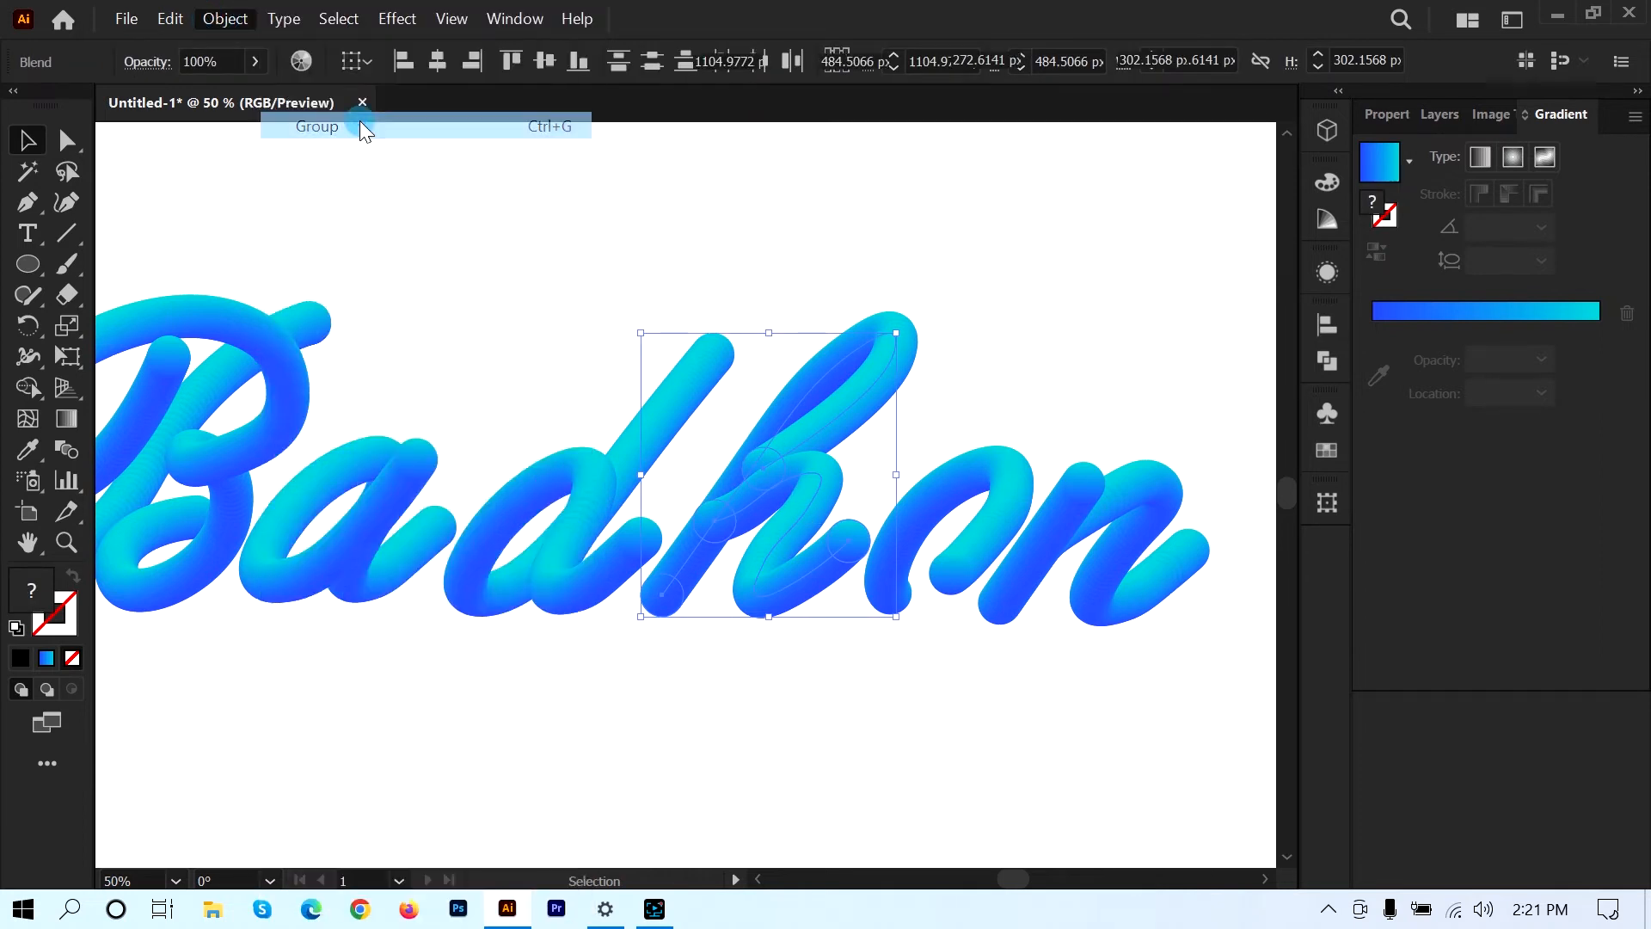
{"action": "left_click", "coordinate": [948, 258]}
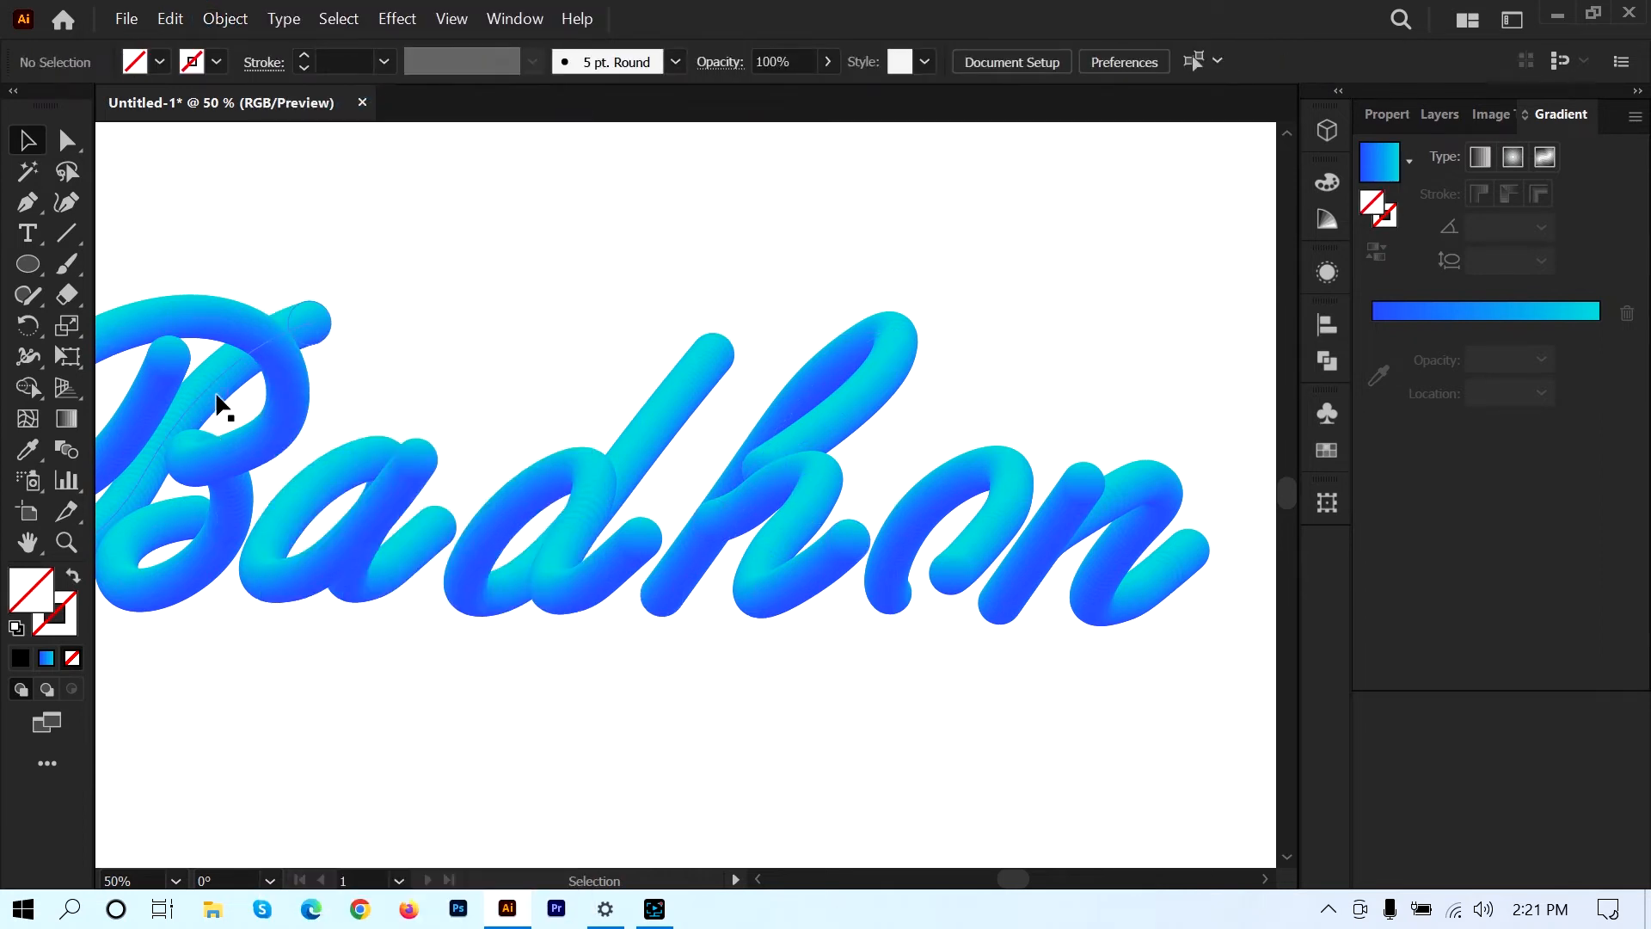
- Group all the blended strokes that form the capital B, and deselect them
{"action": "left_click_drag", "start_coordinate": [219, 404], "coordinate": [552, 478]}
{"action": "left_click_drag", "start_coordinate": [379, 364], "coordinate": [543, 560]}
{"action": "left_click", "coordinate": [213, 19]}
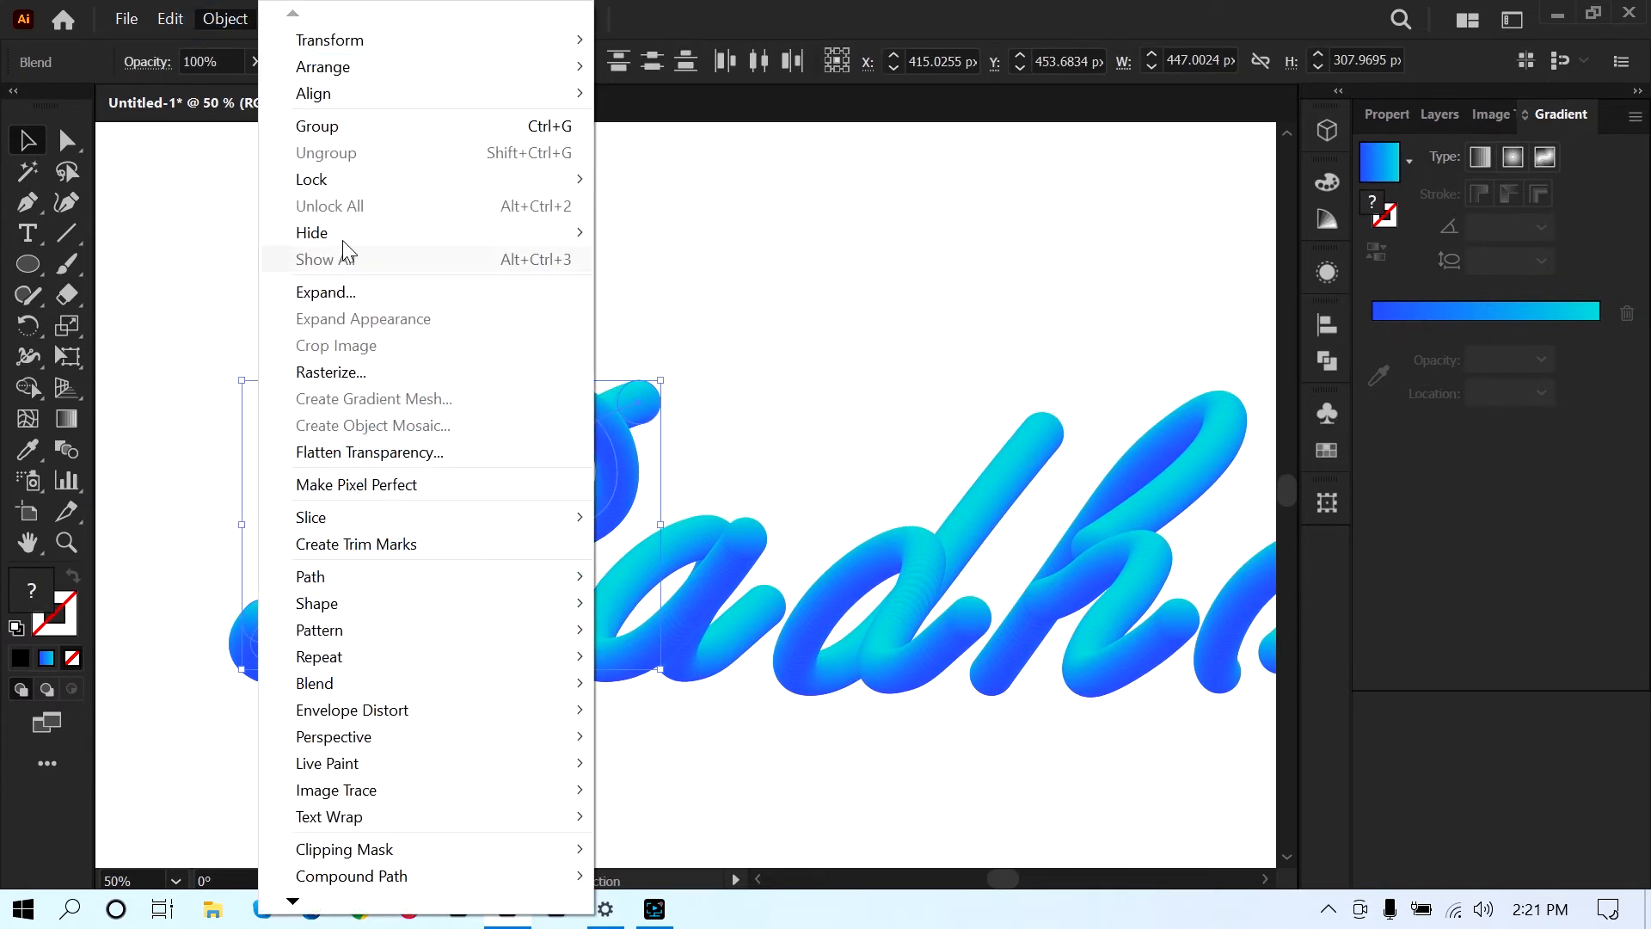
{"action": "left_click", "coordinate": [350, 142]}
{"action": "left_click", "coordinate": [667, 337]}
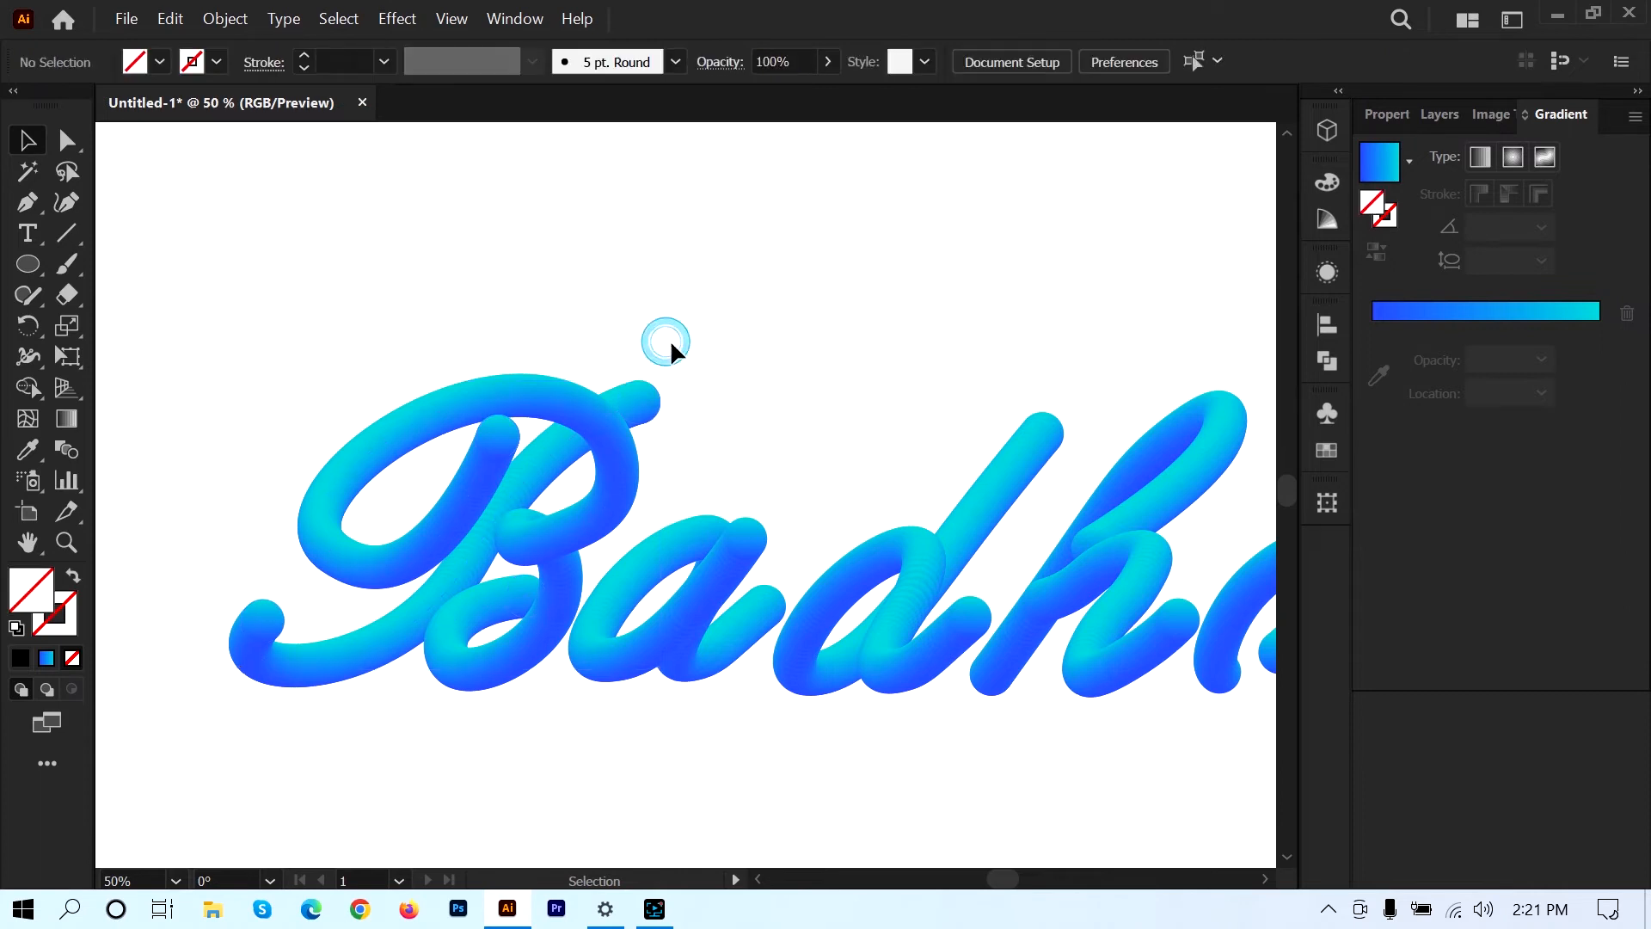
- Try distributing all the letters by their horizontal centers and by their vertical centers, undoing each attempt
{"action": "scroll", "coordinate": [726, 473], "scroll_direction": "down", "scroll_amount": 3}
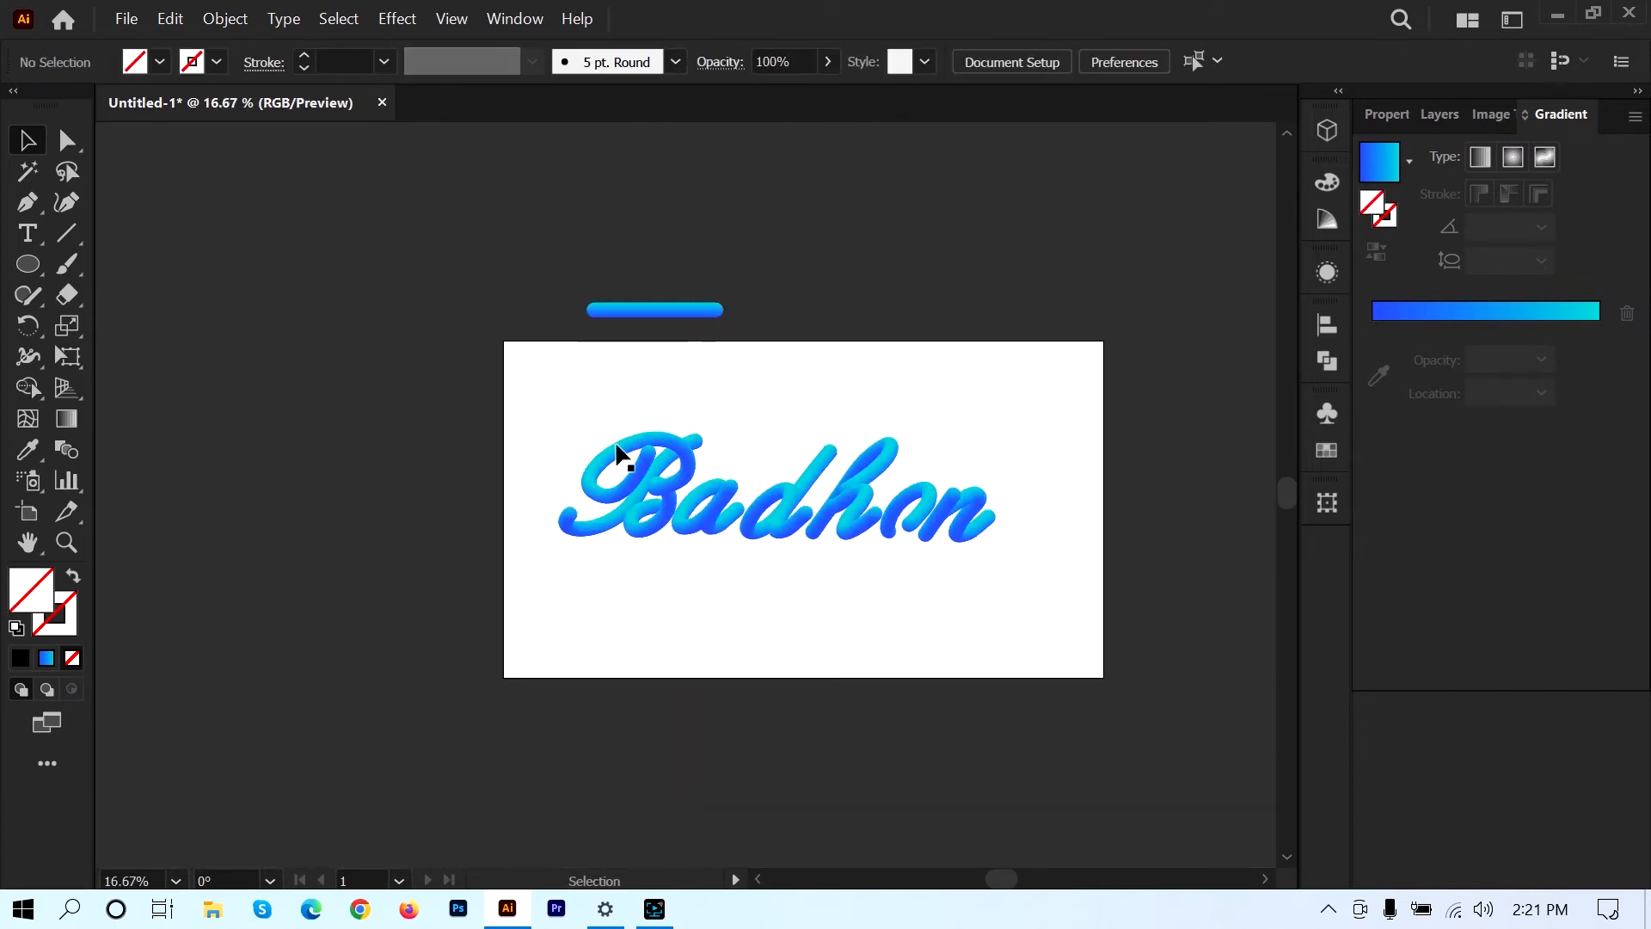
{"action": "scroll", "coordinate": [732, 530], "scroll_direction": "up", "scroll_amount": 2}
{"action": "left_click_drag", "start_coordinate": [988, 350], "coordinate": [726, 347]}
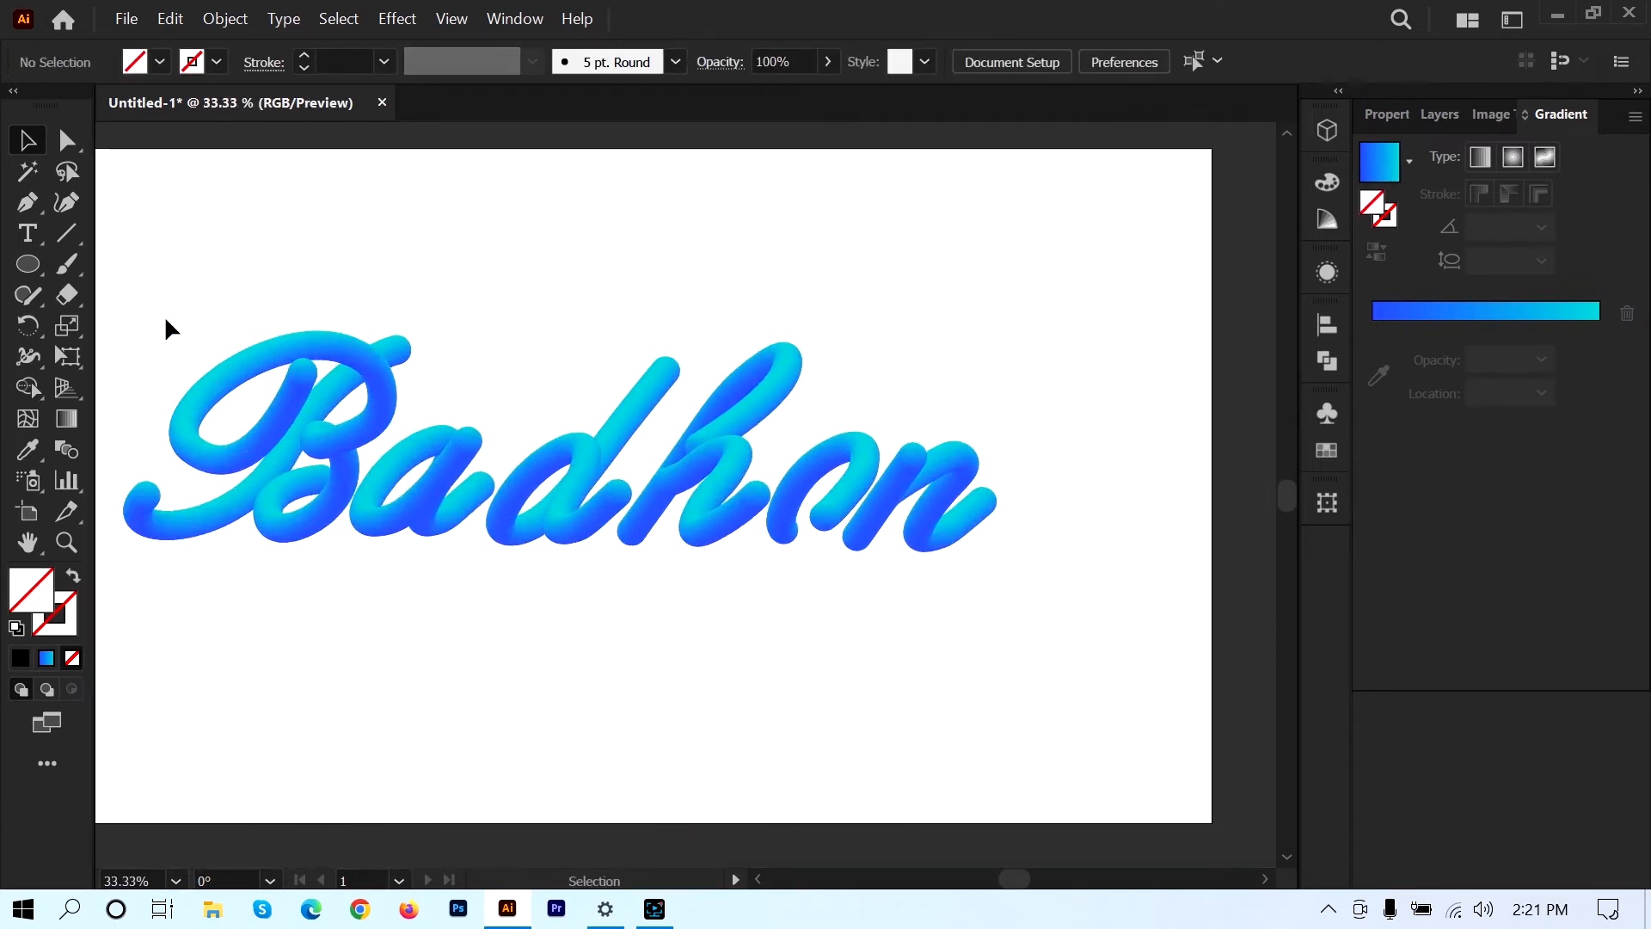
{"action": "left_click_drag", "start_coordinate": [164, 318], "coordinate": [992, 657]}
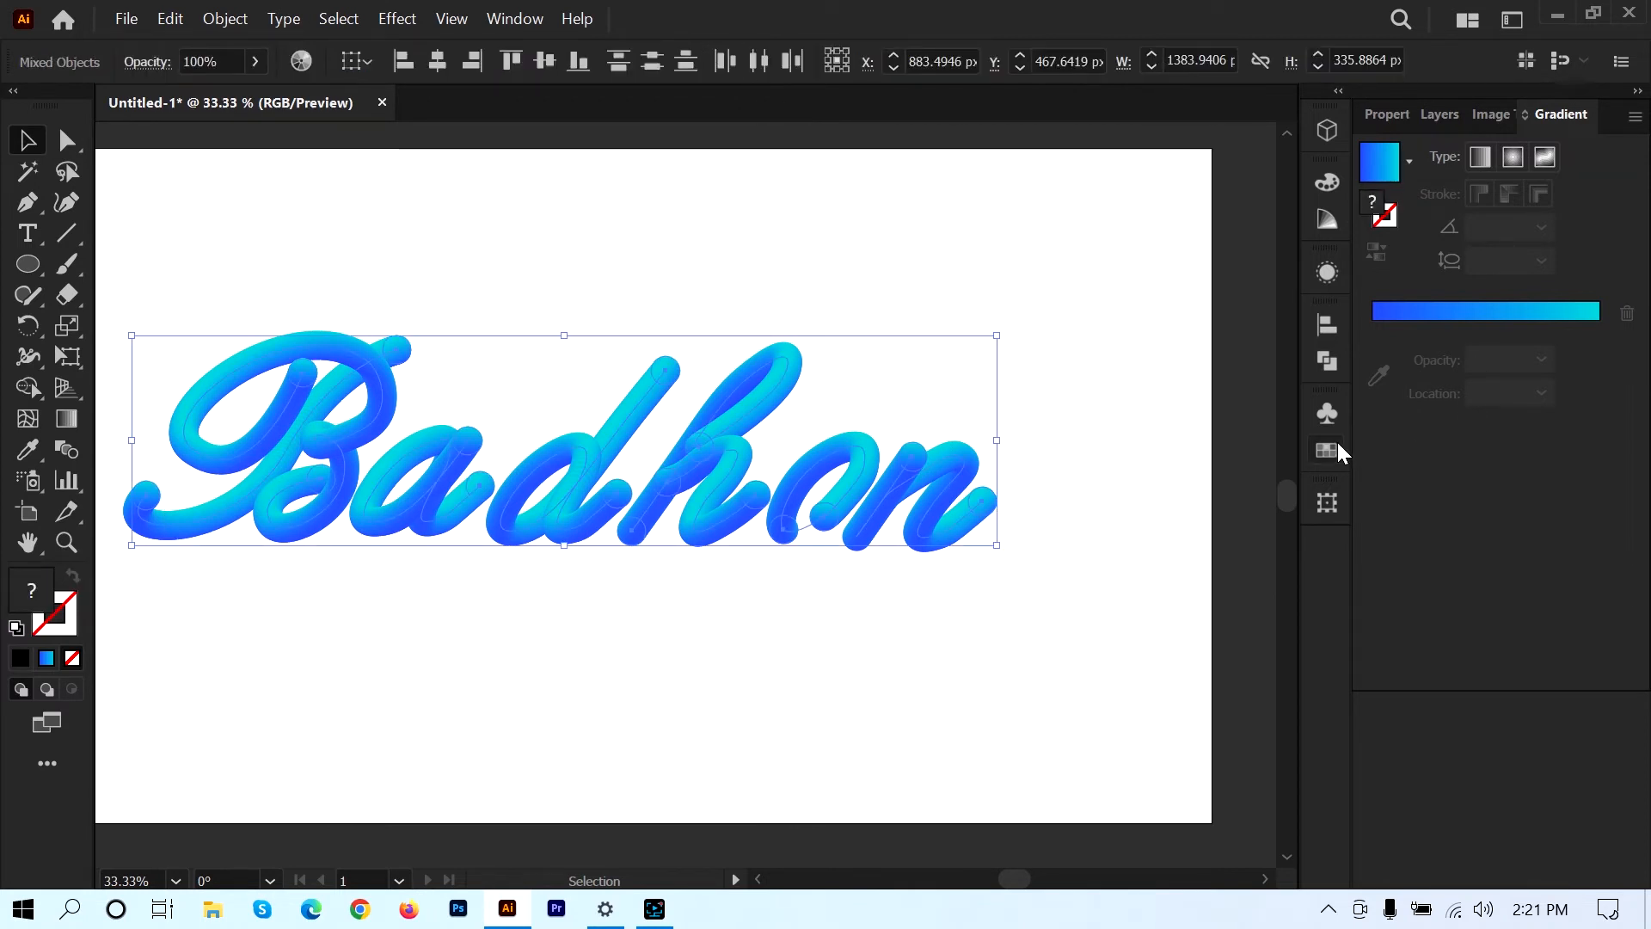
{"action": "left_click", "coordinate": [1330, 323]}
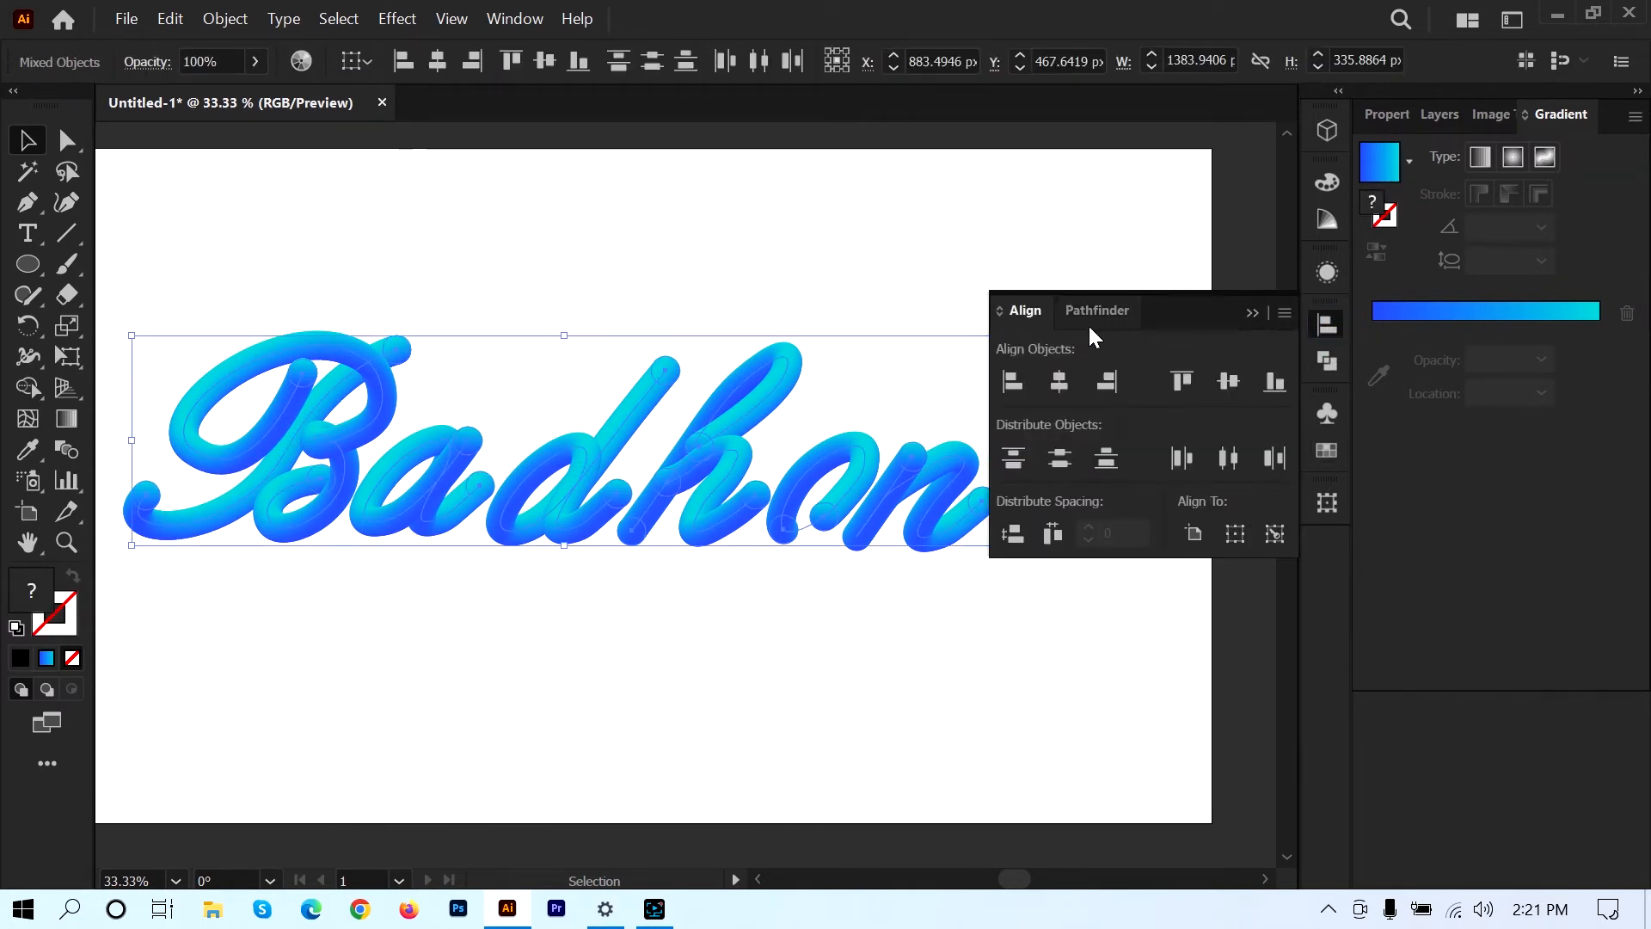
{"action": "left_click", "coordinate": [1232, 461]}
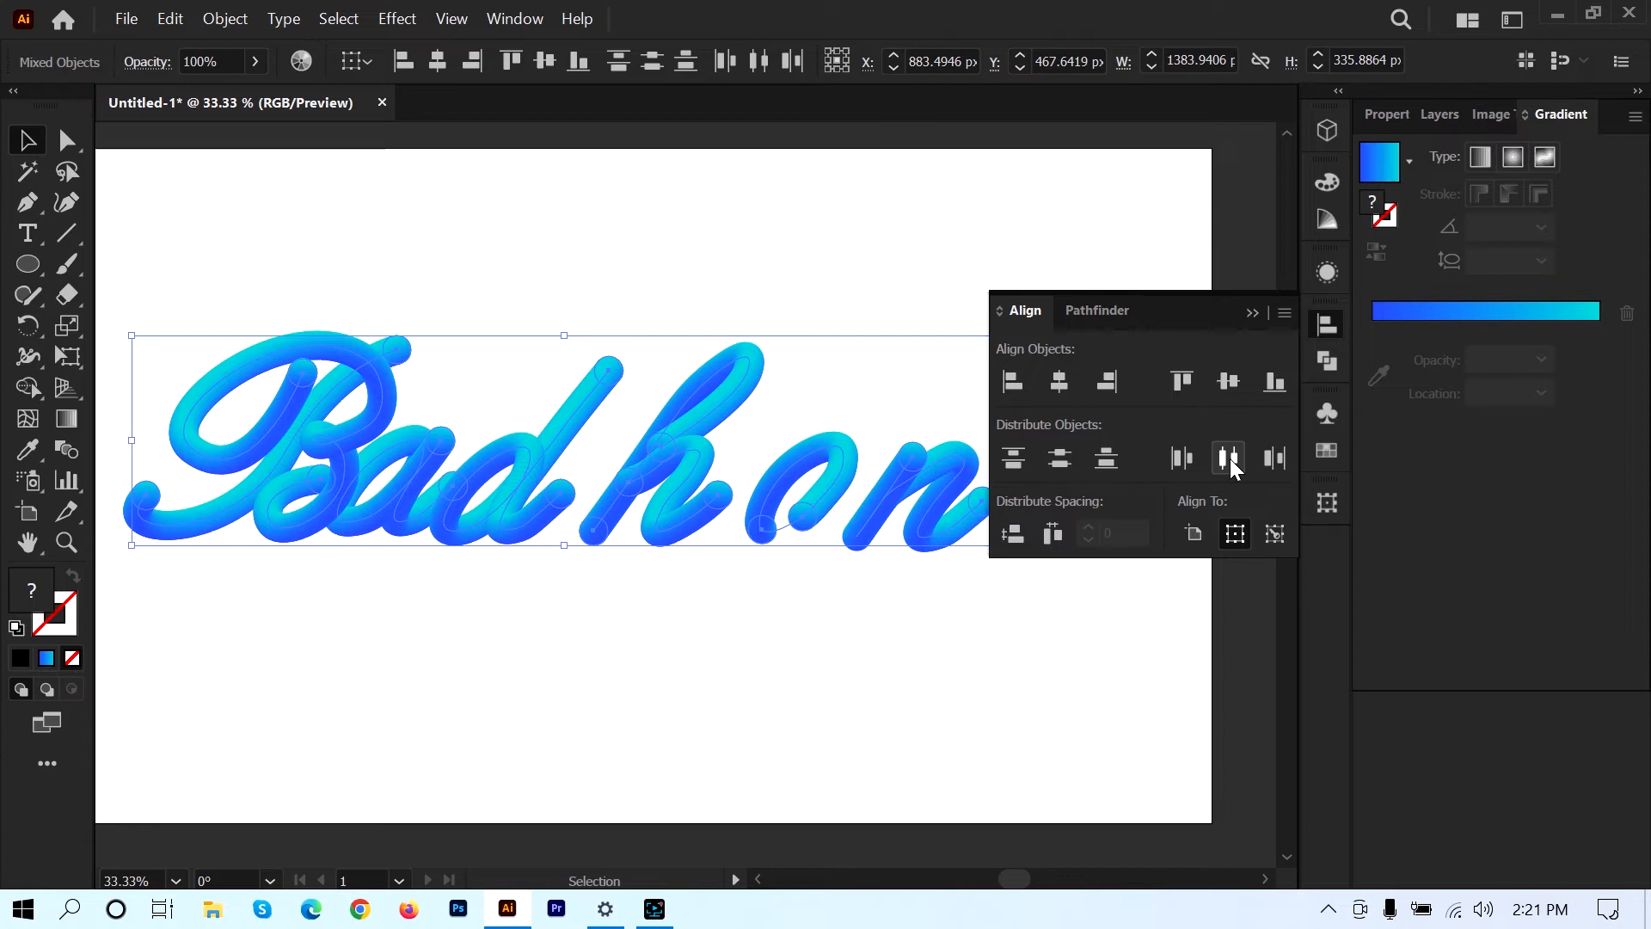
{"action": "left_click", "coordinate": [1230, 461]}
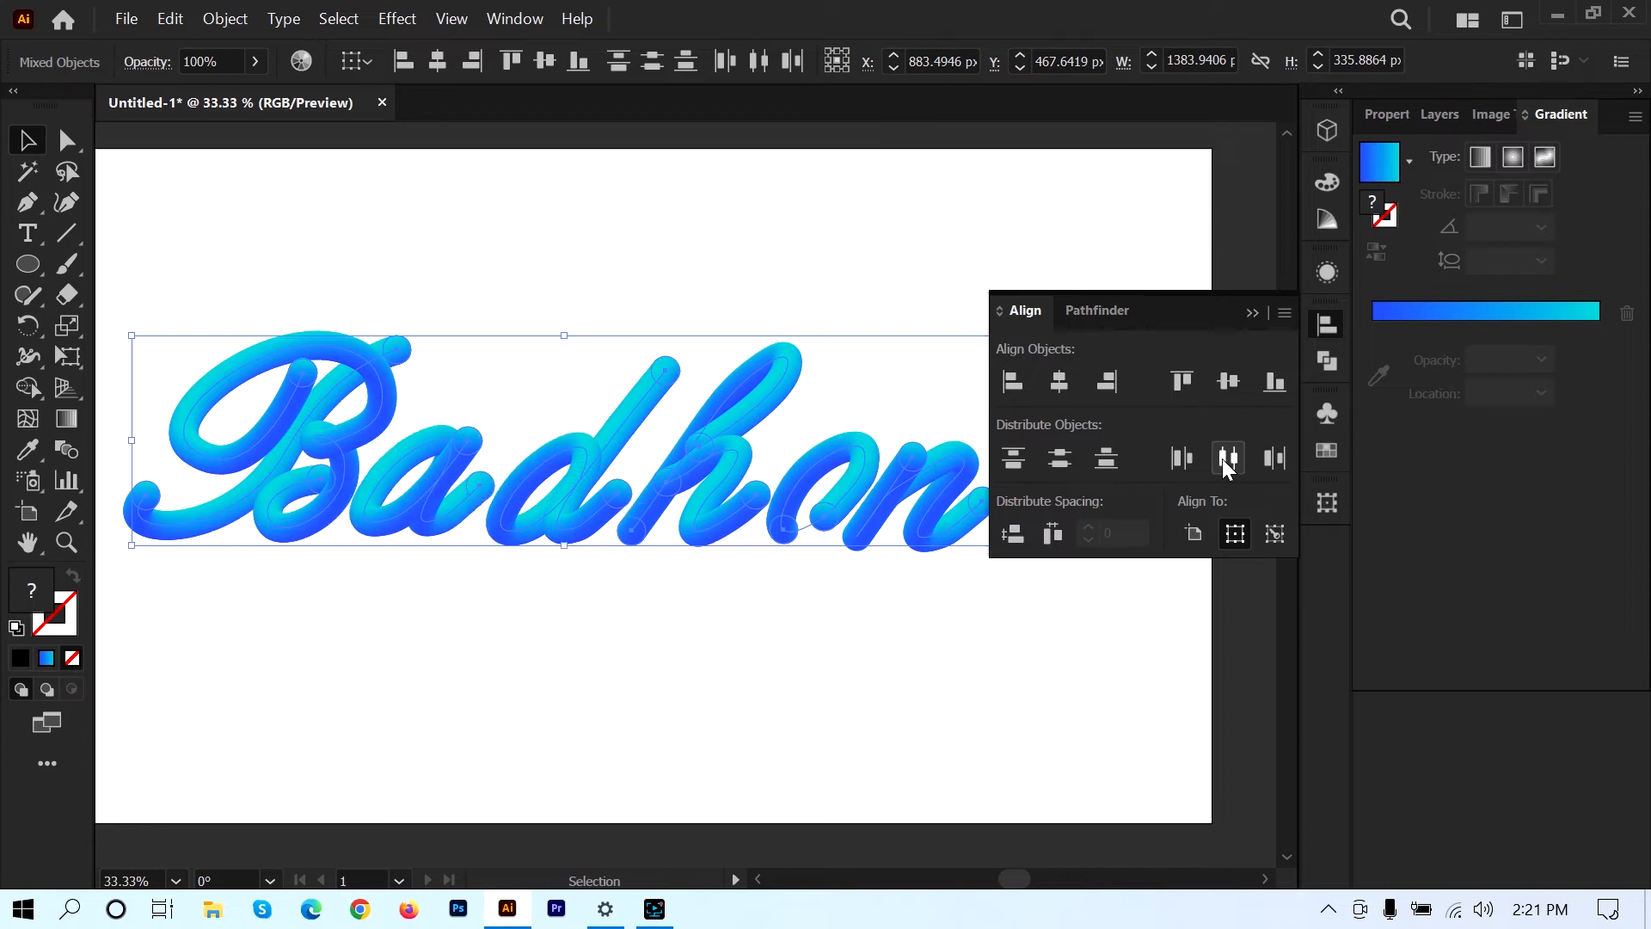
{"action": "left_click", "coordinate": [1067, 459]}
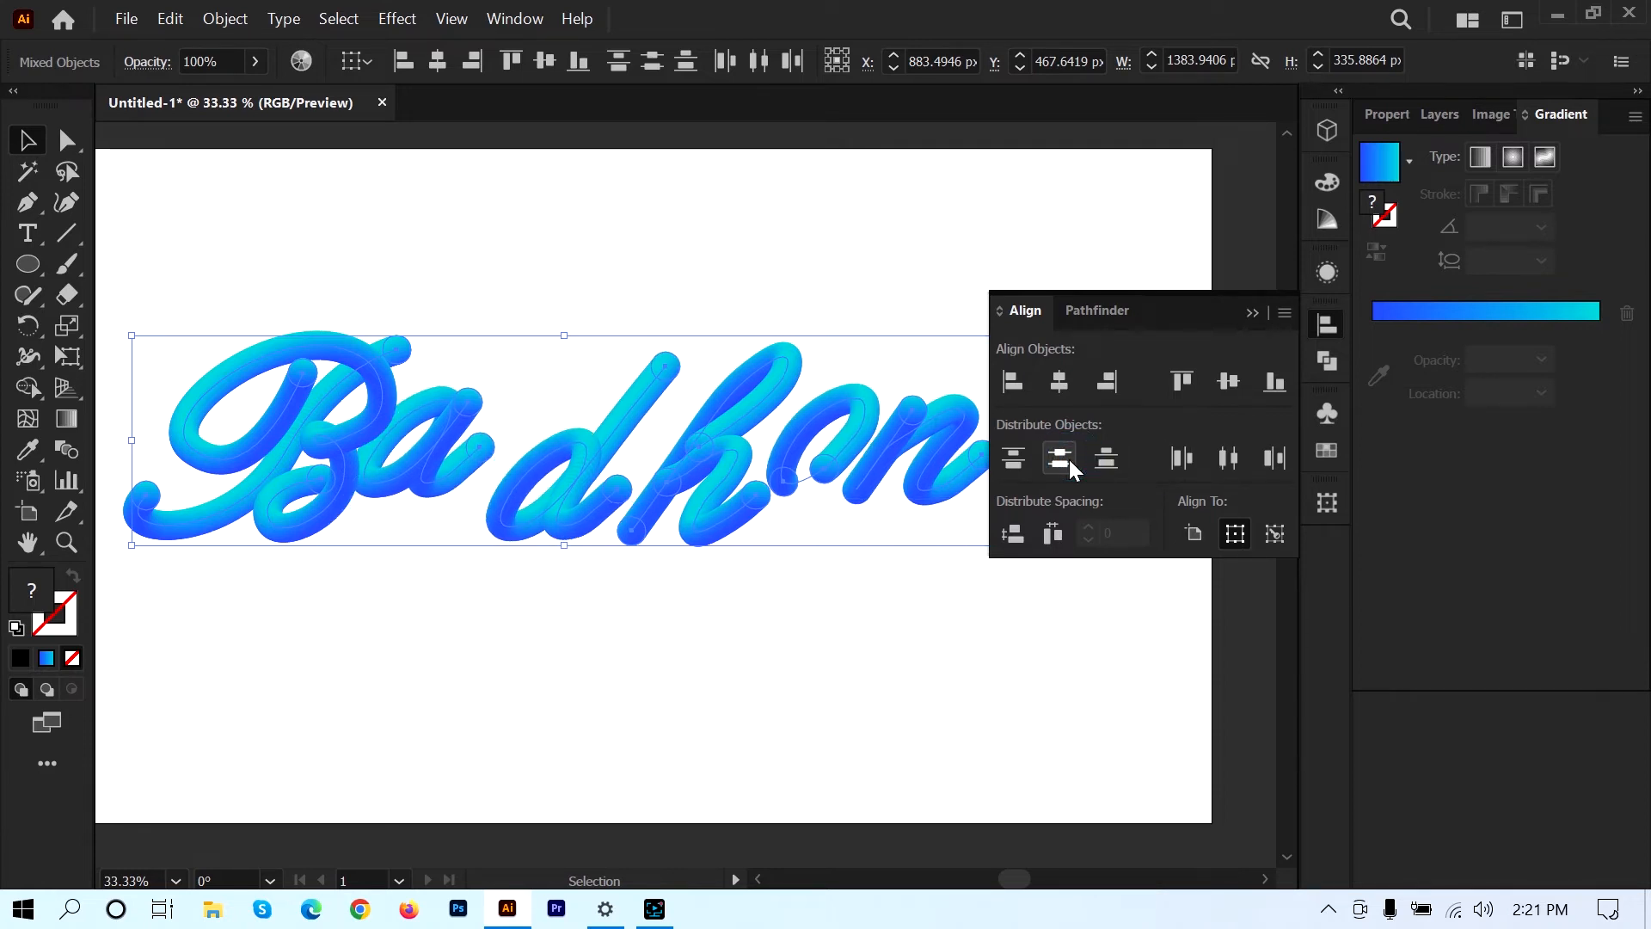
{"action": "key", "text": "ctrl+z"}
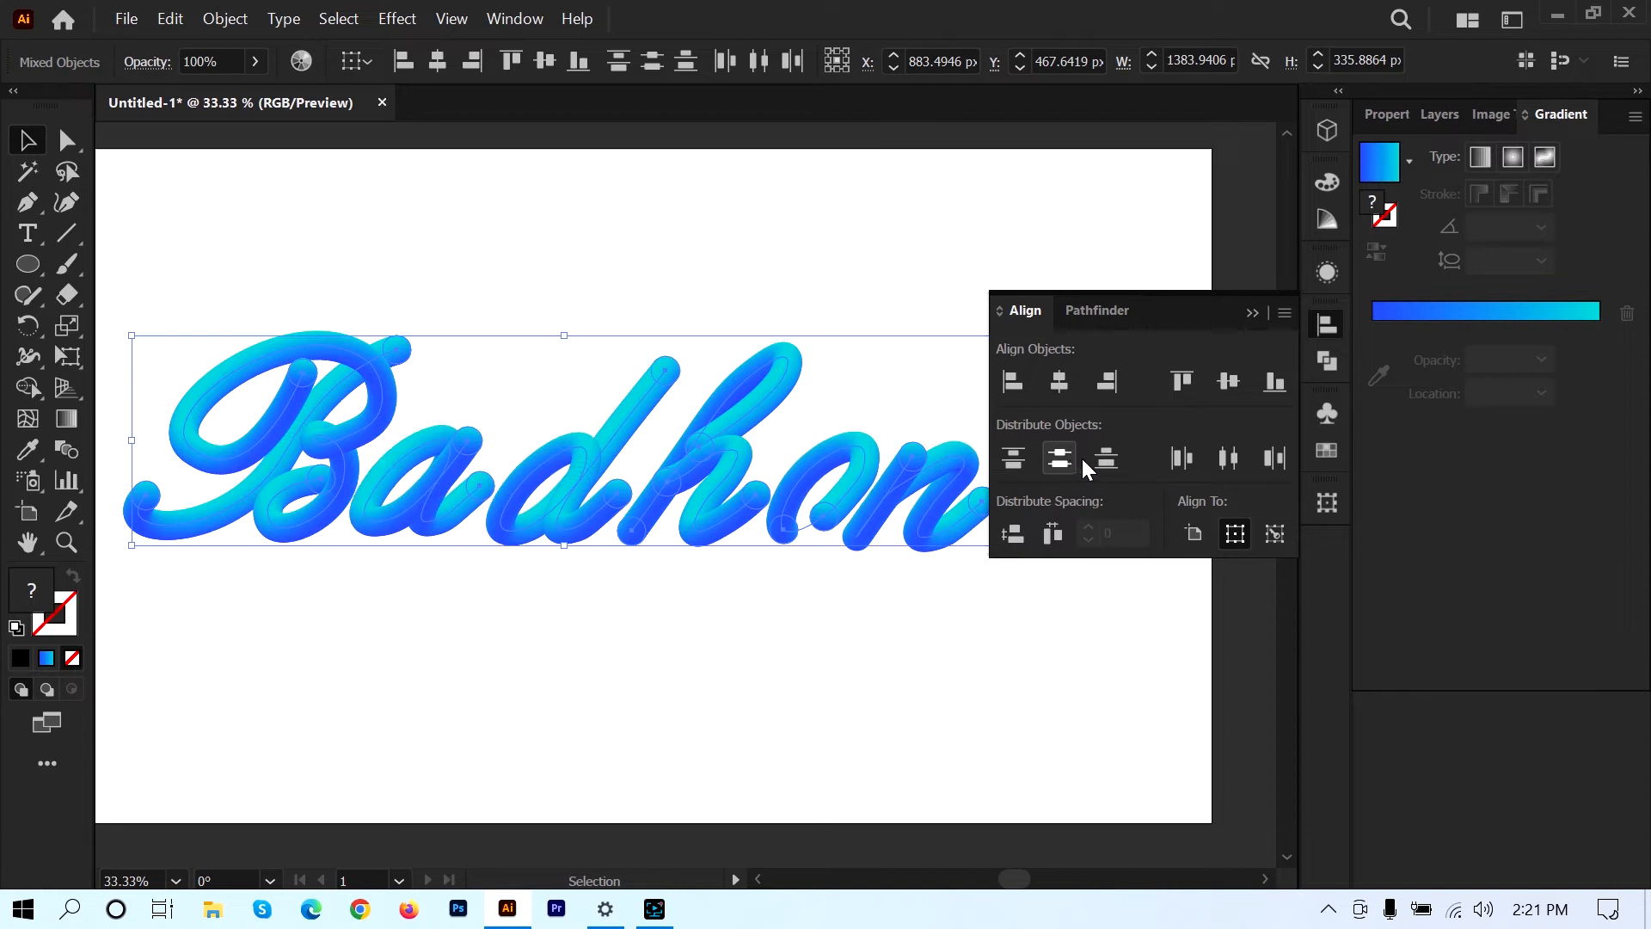
- Try aligning all the letters to their common vertical center, undo the alignment, and deselect
{"action": "left_click", "coordinate": [1231, 391]}
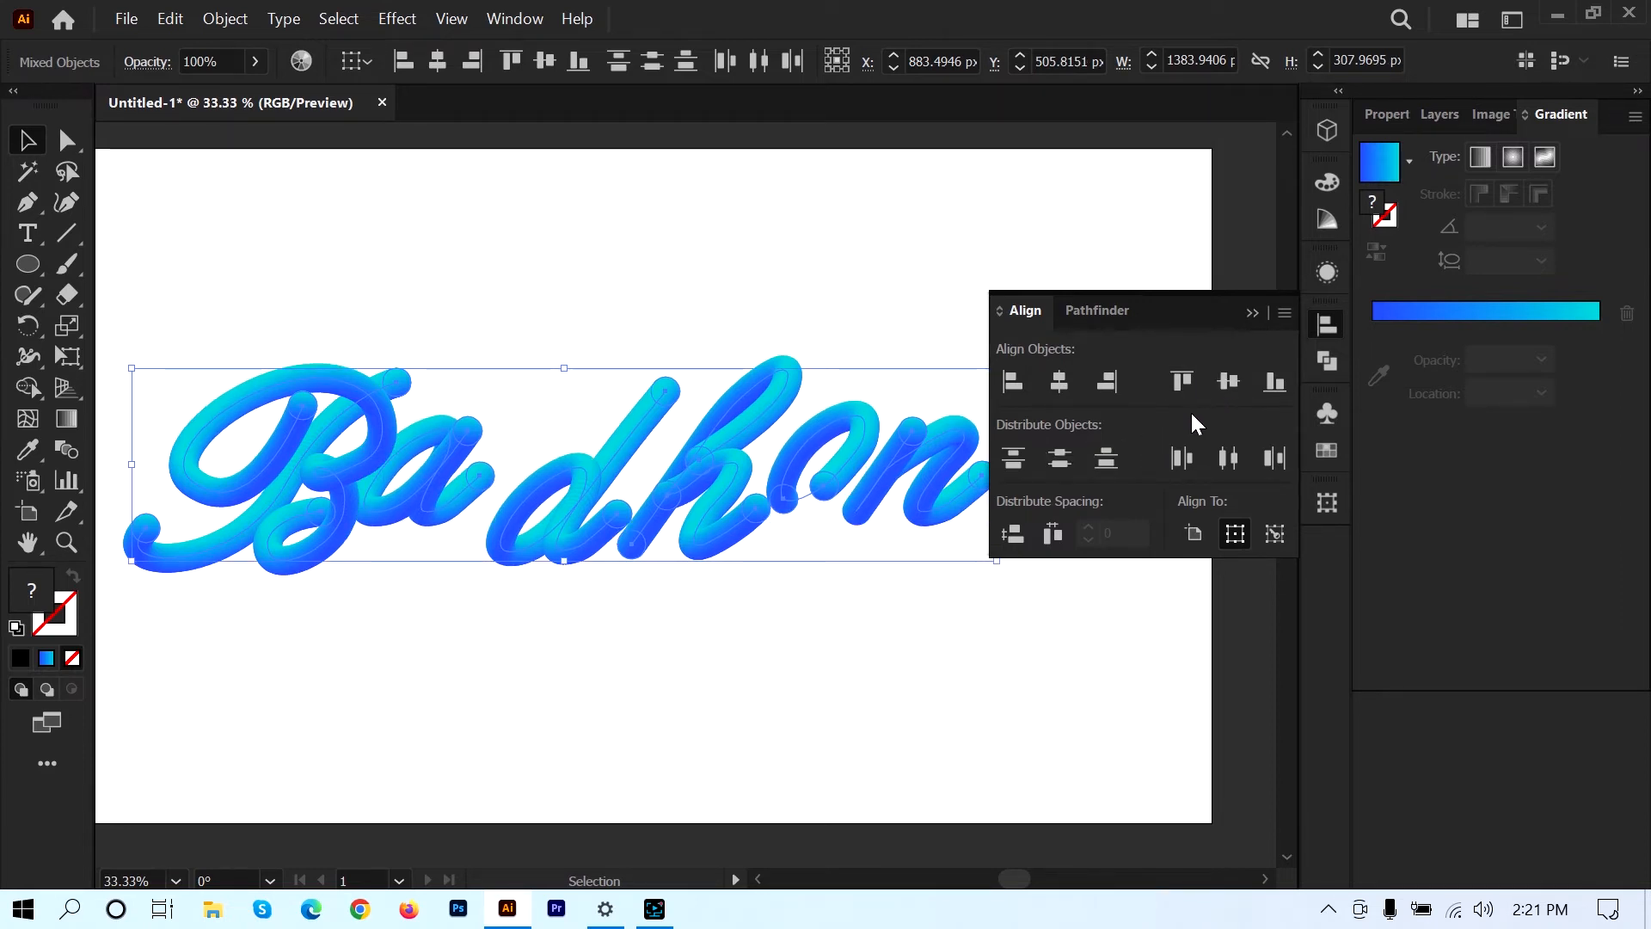
{"action": "left_click", "coordinate": [1261, 313]}
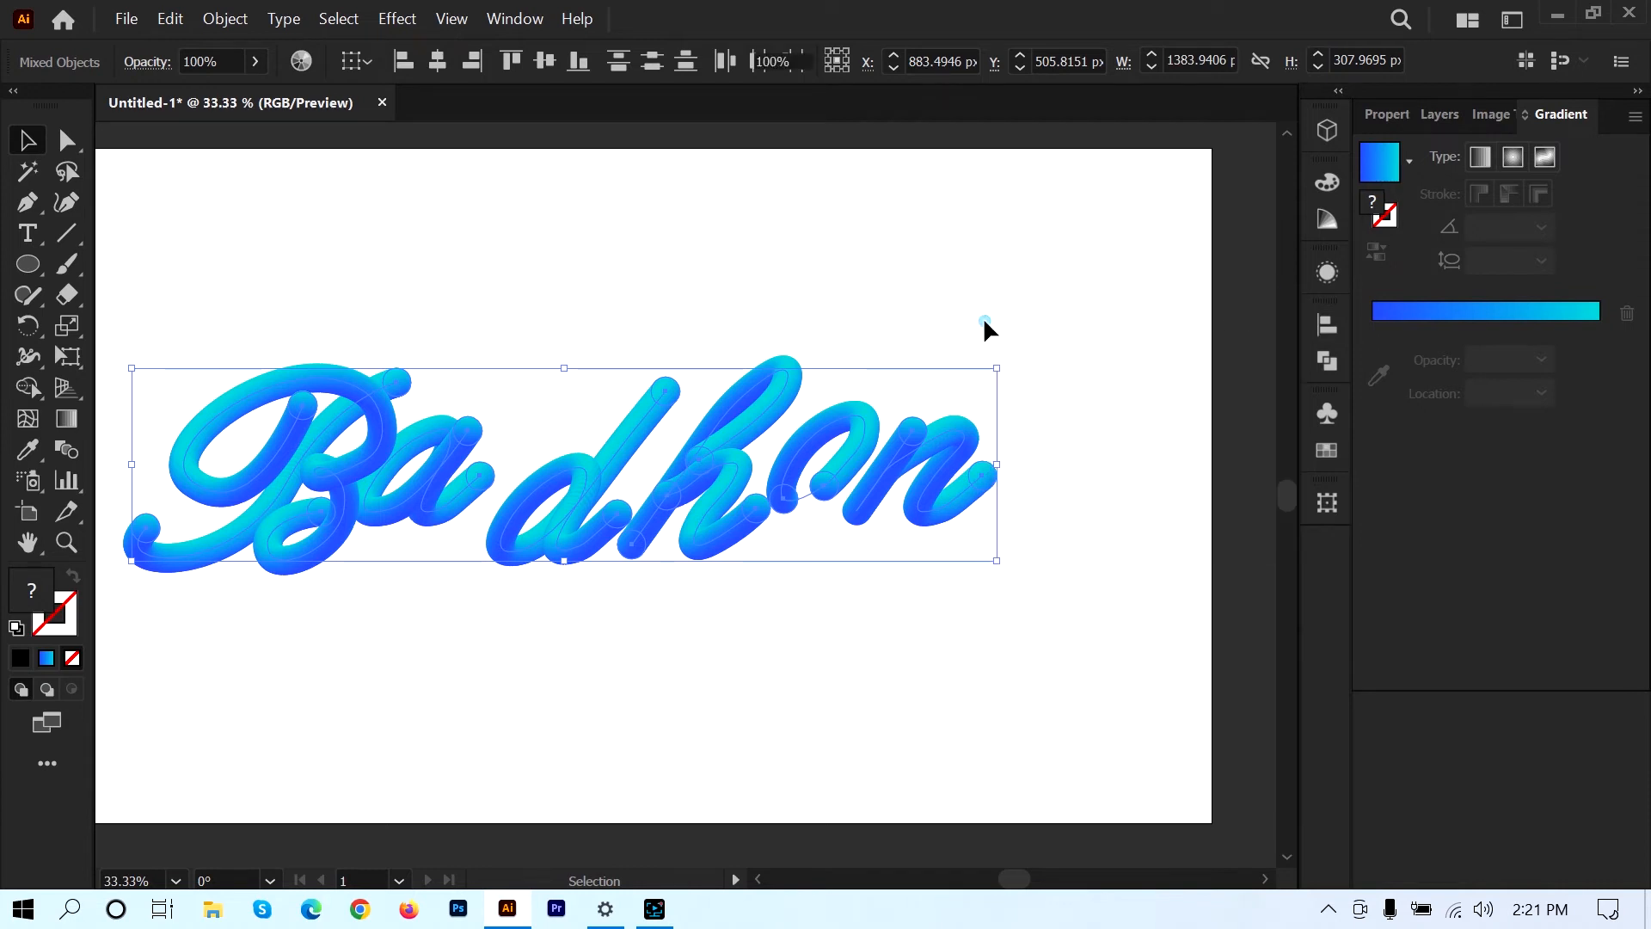
{"action": "left_click", "coordinate": [968, 344]}
{"action": "key", "text": "ctrl+z"}
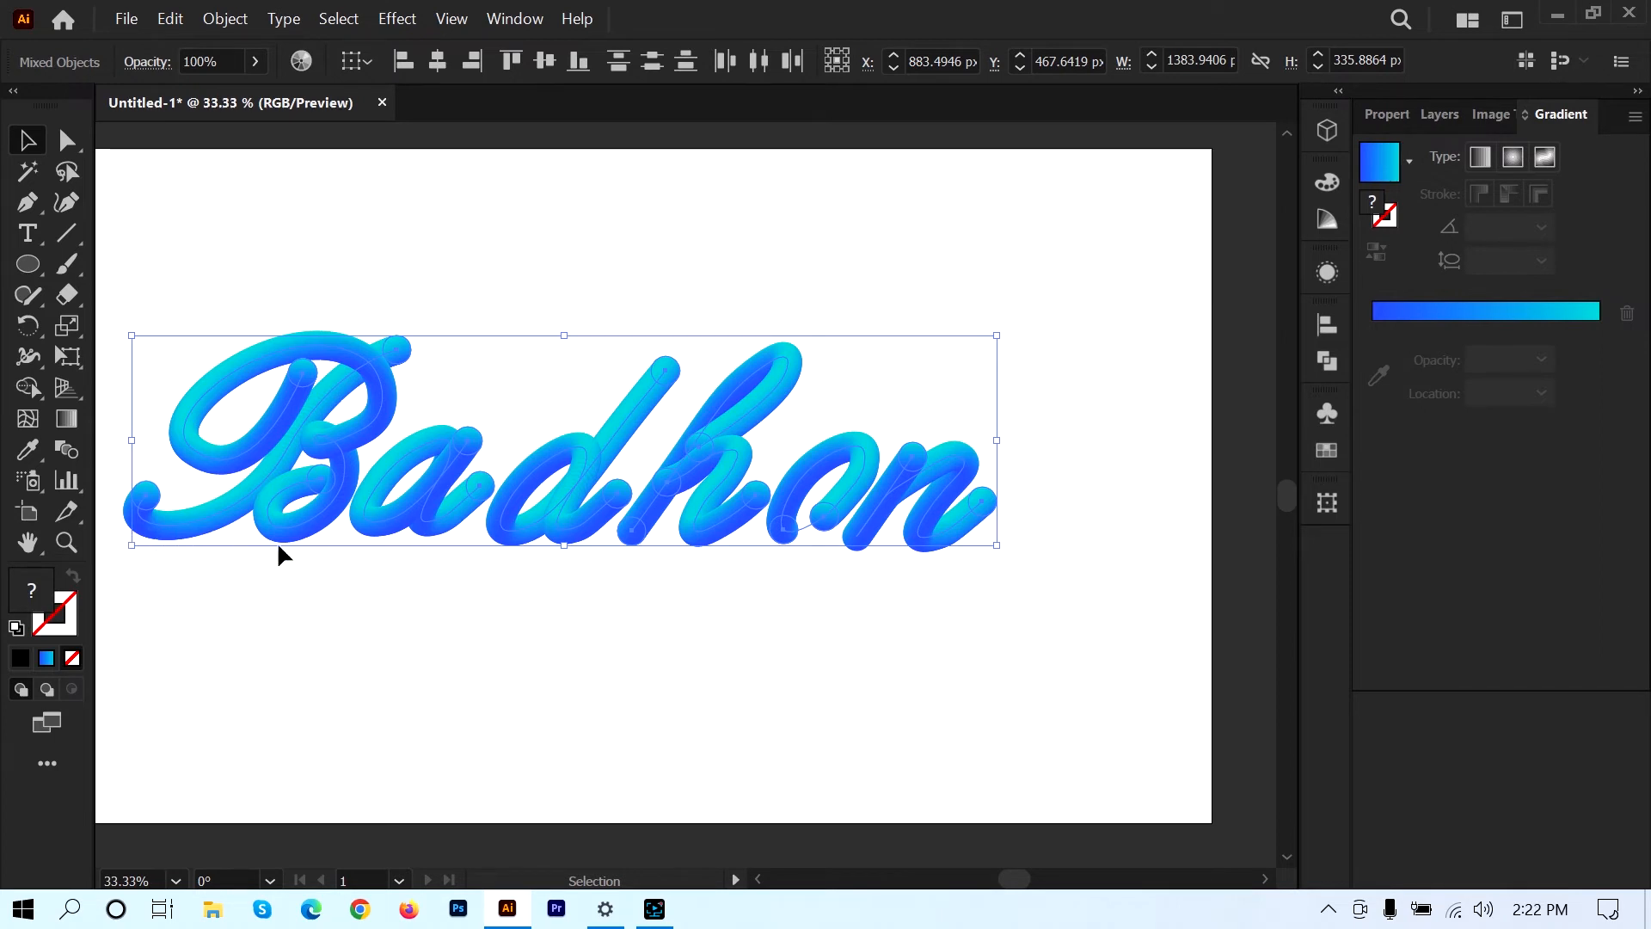
{"action": "left_click", "coordinate": [423, 647]}
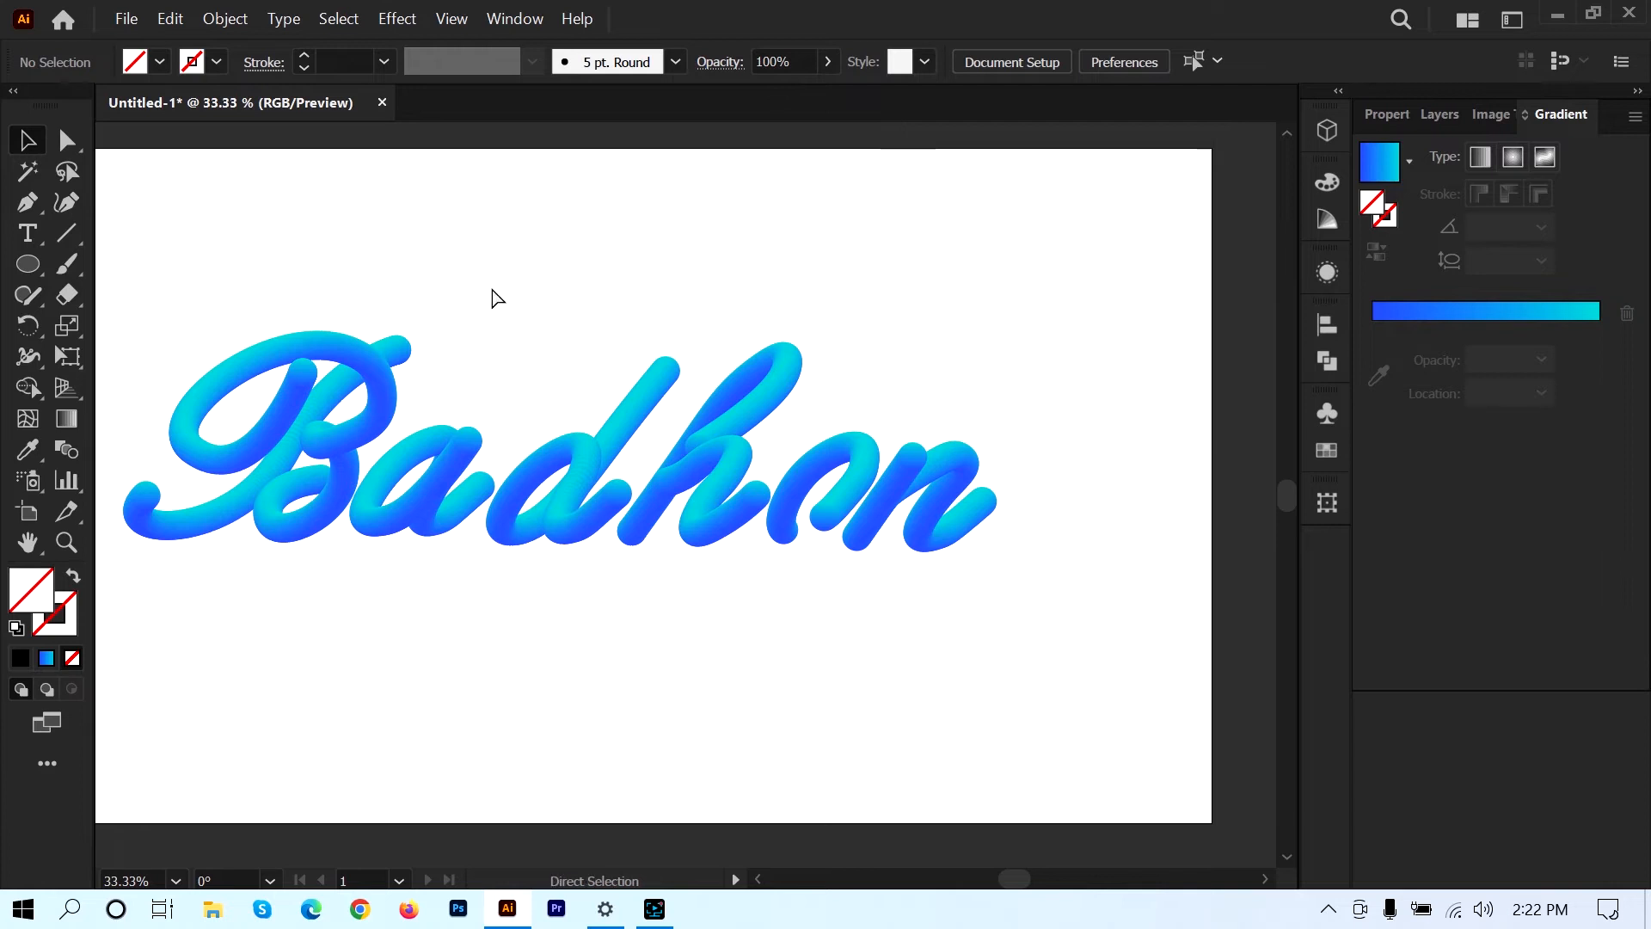
- Show the rulers and place a horizontal guide along the baseline, at the bottom edge of the lettering
{"action": "key", "text": "ctrl+r"}
{"action": "left_click_drag", "start_coordinate": [612, 138], "coordinate": [622, 543]}
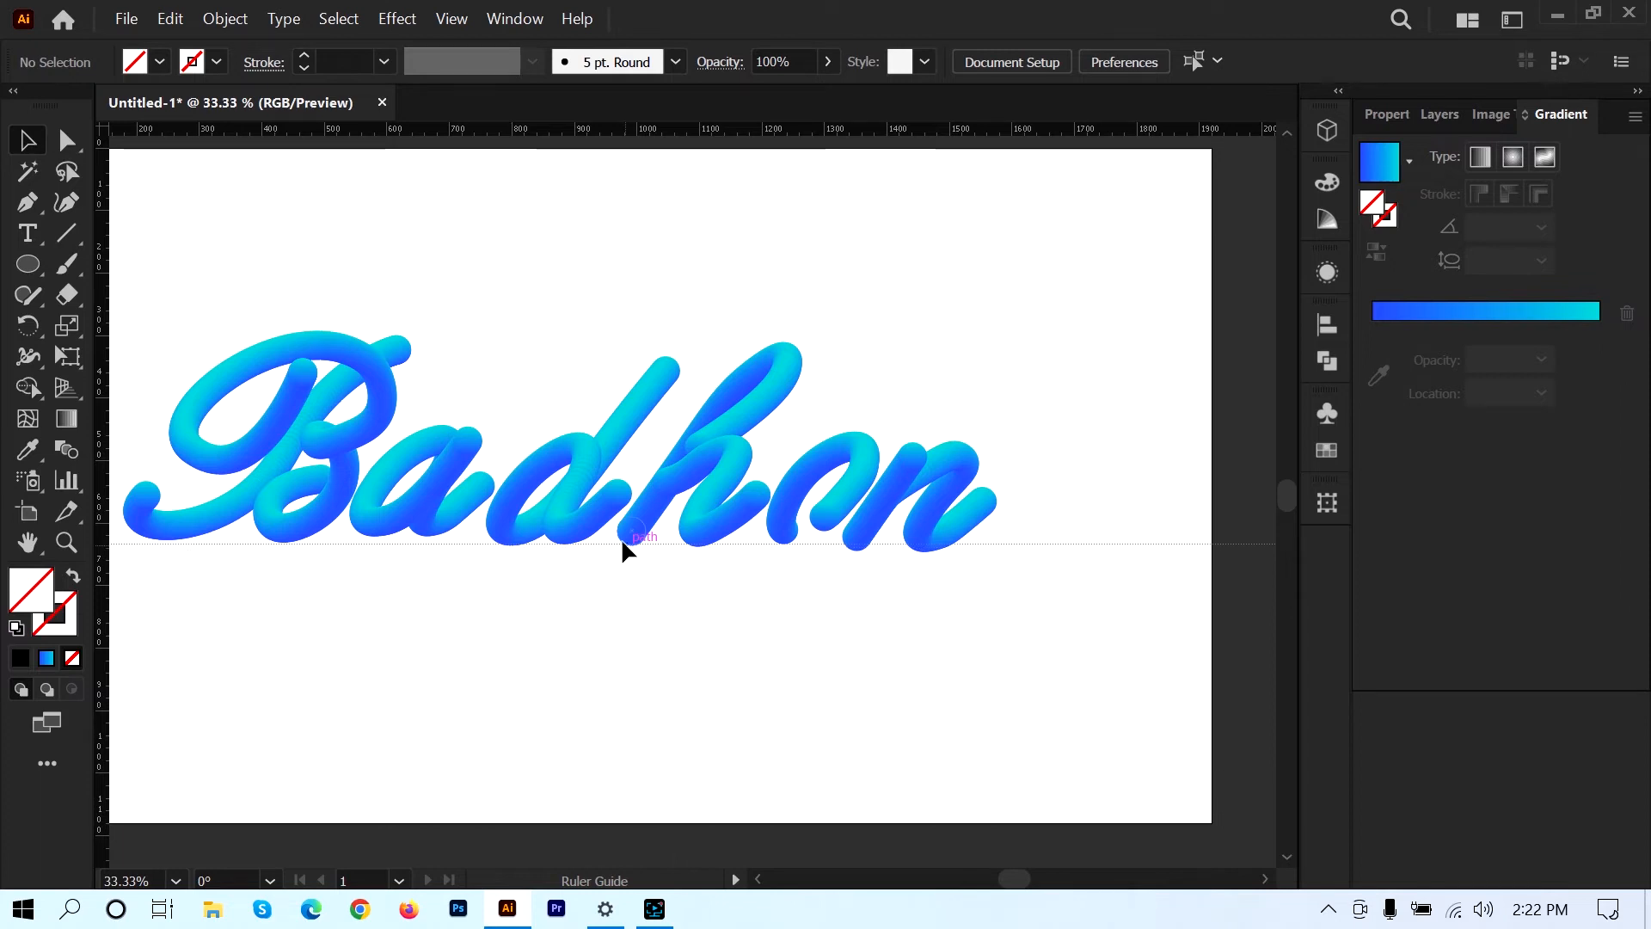
{"action": "left_click_drag", "start_coordinate": [621, 538], "coordinate": [619, 537]}
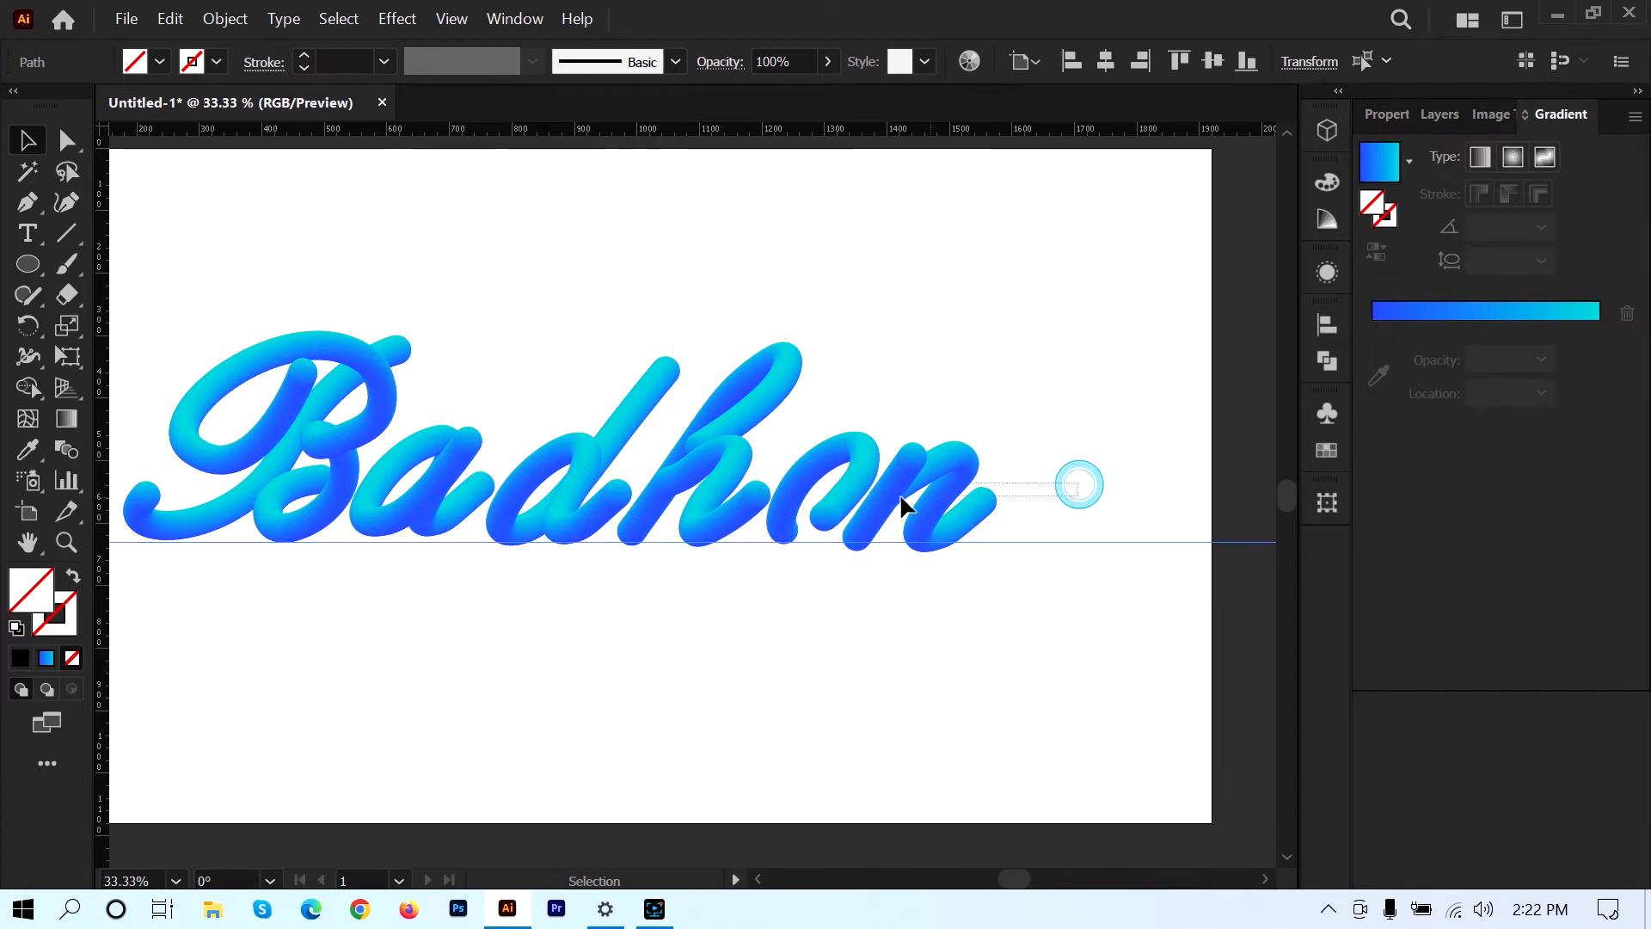
- Nudge the letters d, h, o and n up together until their bottoms sit just above the baseline guide, and deselect them
{"action": "left_click_drag", "start_coordinate": [1078, 485], "coordinate": [549, 493]}
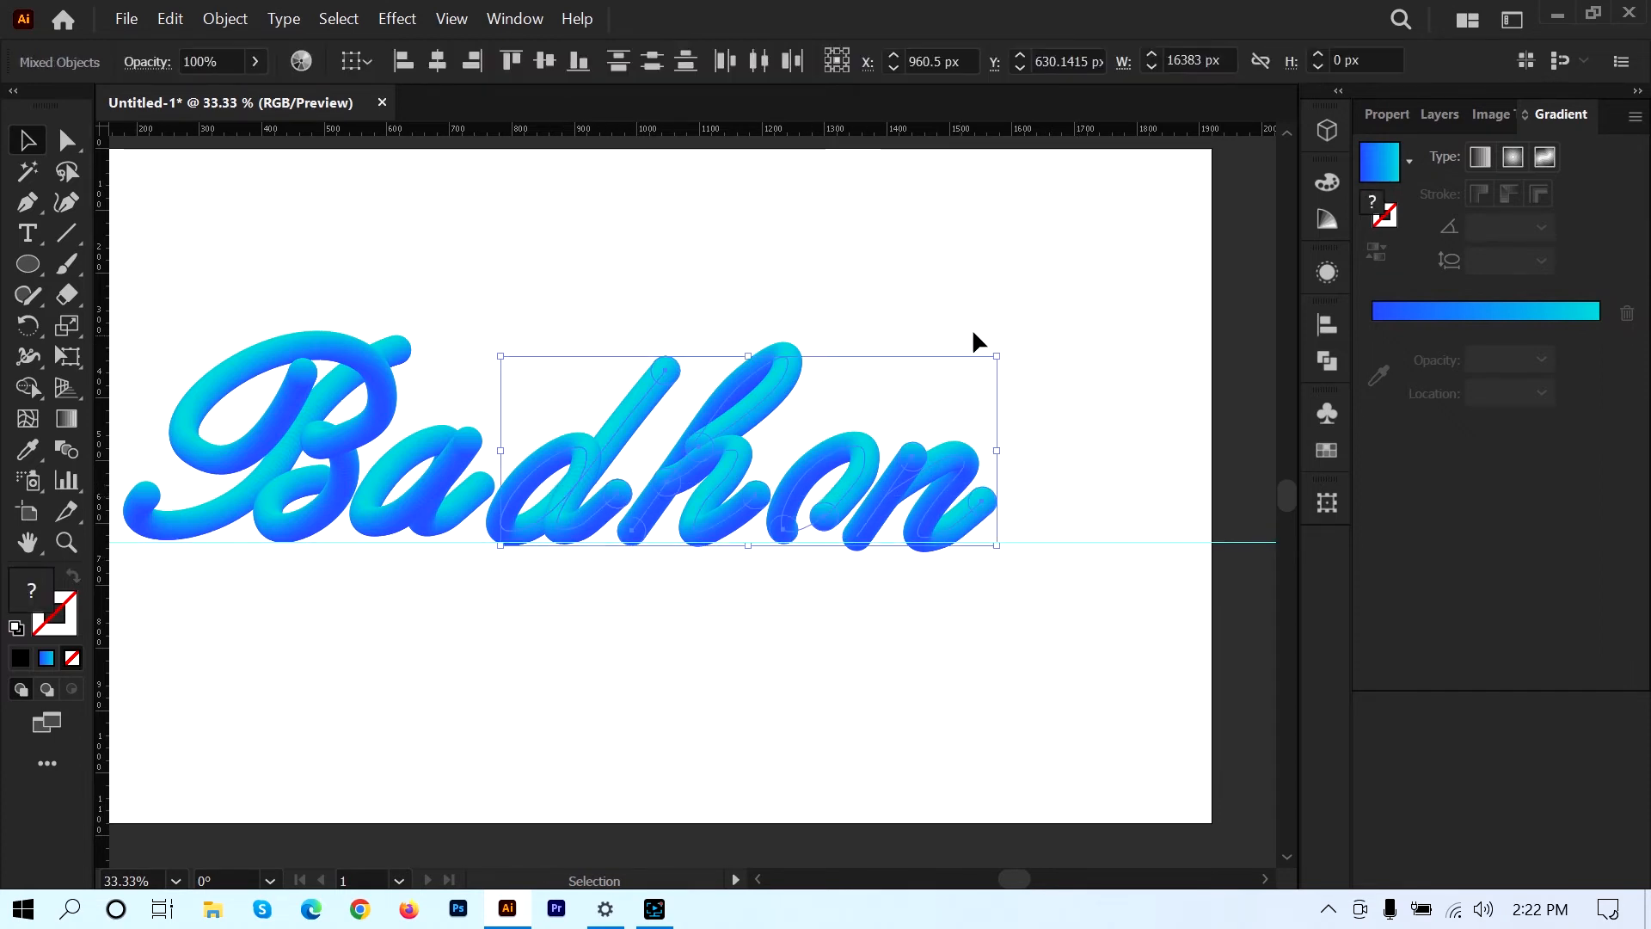
{"action": "key", "text": "Up"}
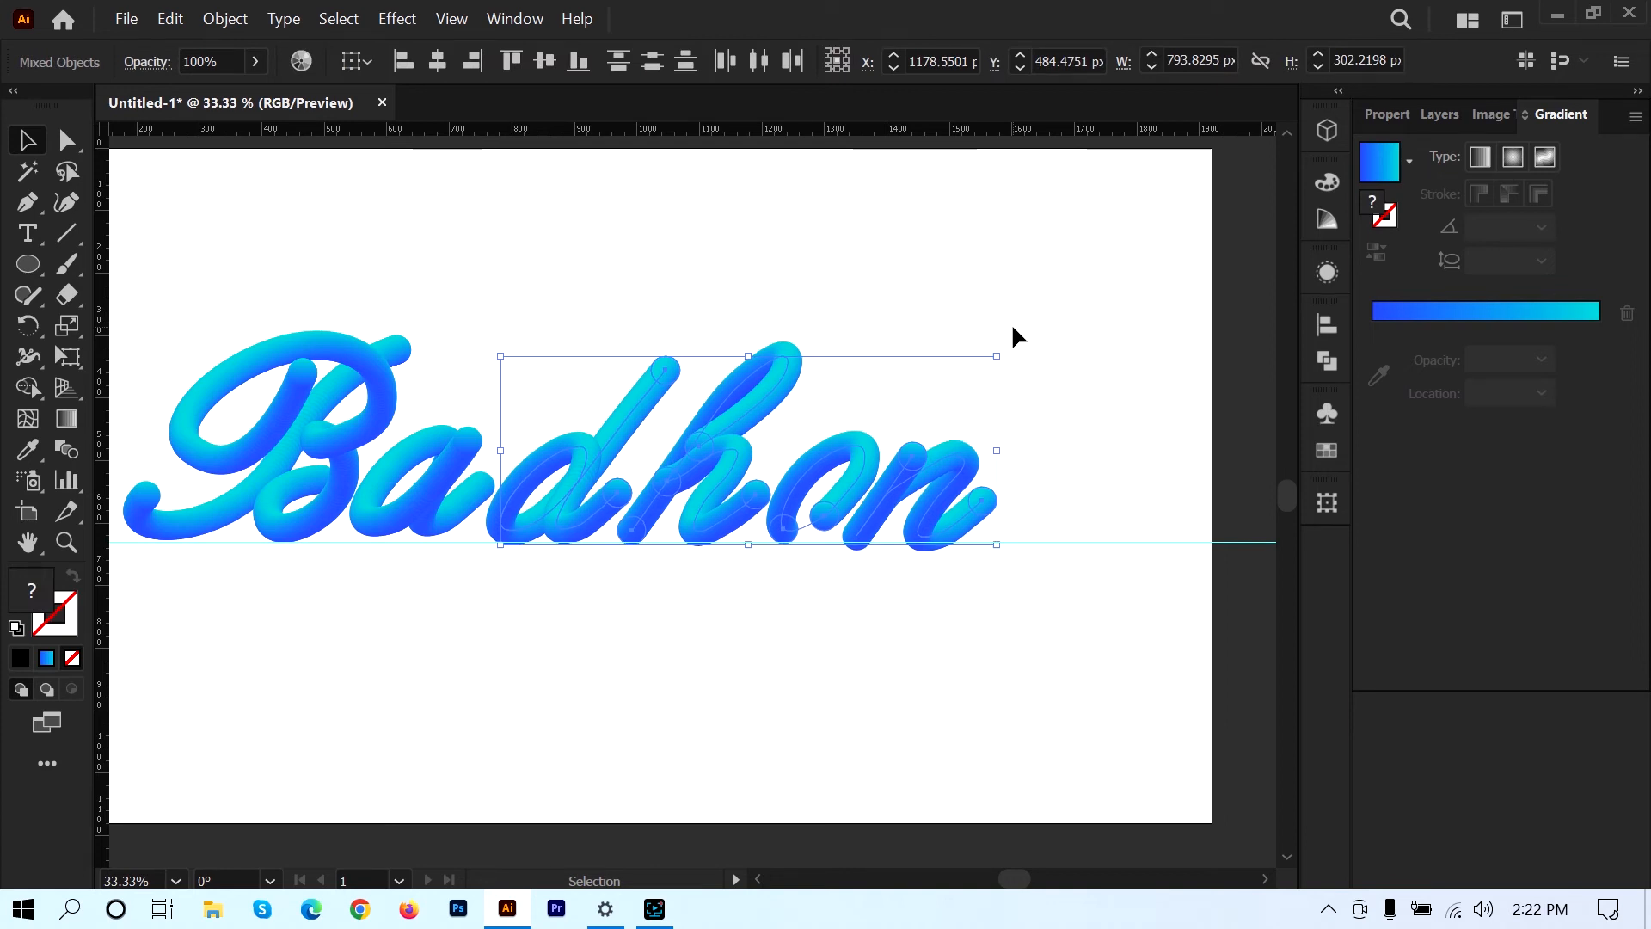
{"action": "key", "text": "Up"}
{"action": "key", "text": "Up"}
{"action": "key", "text": "Up"}
{"action": "key", "text": "Up"}
{"action": "key", "text": "Up"}
{"action": "key", "text": "Up"}
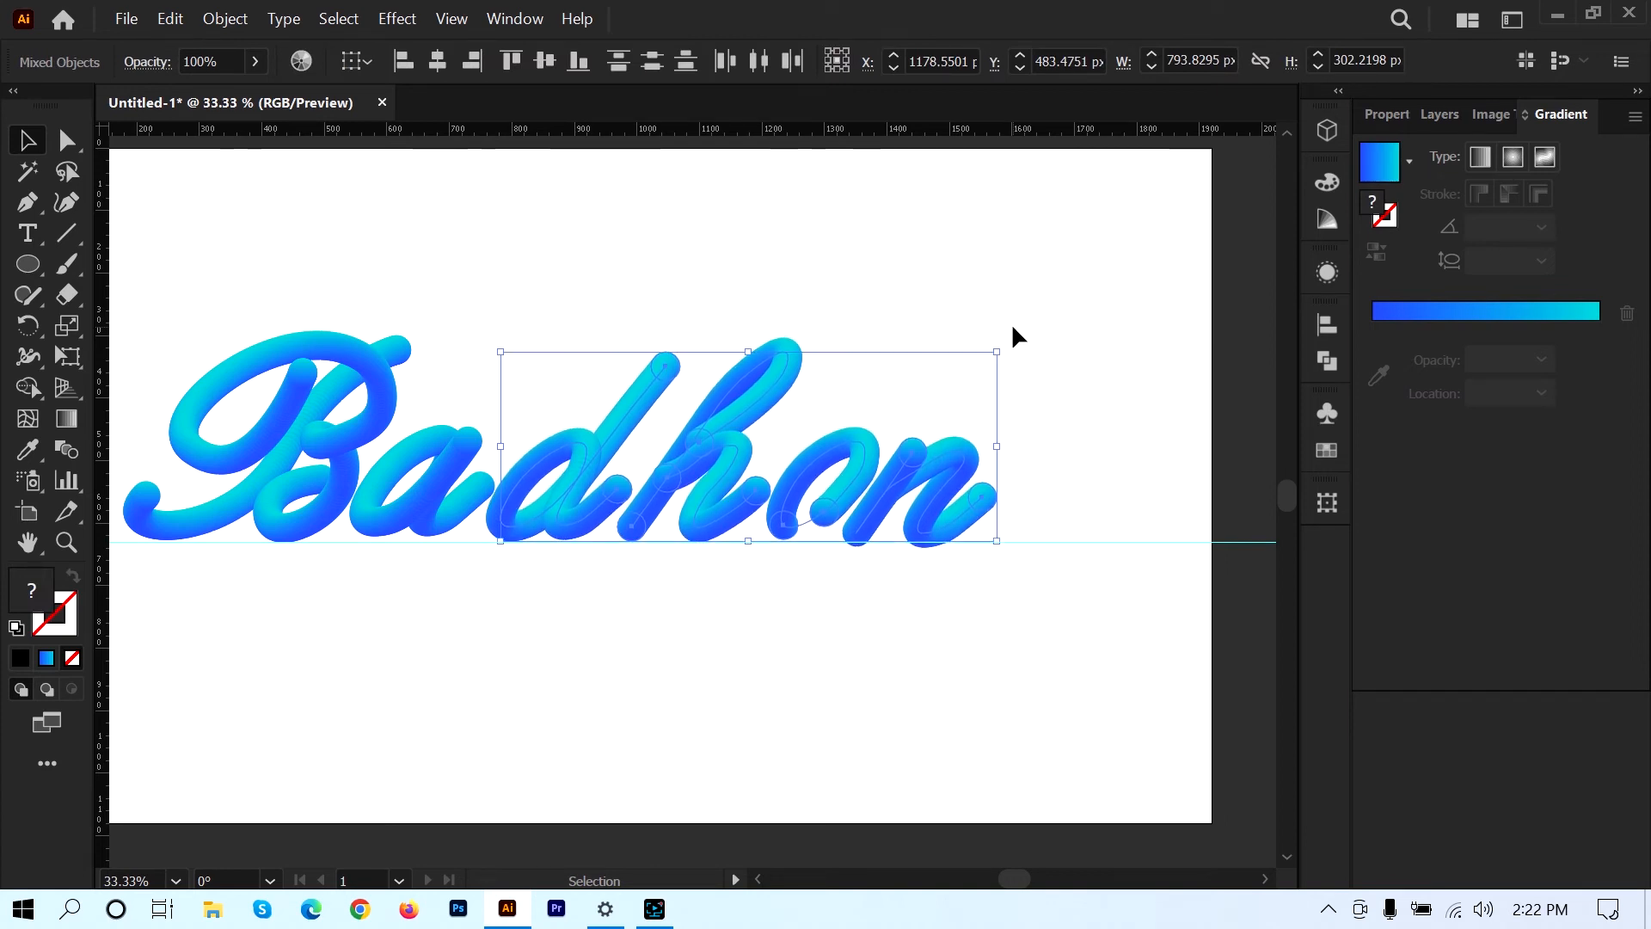
{"action": "key", "text": "Up"}
{"action": "key", "text": "Up"}
{"action": "key", "text": "Up"}
{"action": "key", "text": "Up"}
{"action": "key", "text": "Up"}
{"action": "key", "text": "Up"}
{"action": "key", "text": "Up"}
{"action": "key", "text": "Up"}
{"action": "key", "text": "Up"}
{"action": "key", "text": "Up"}
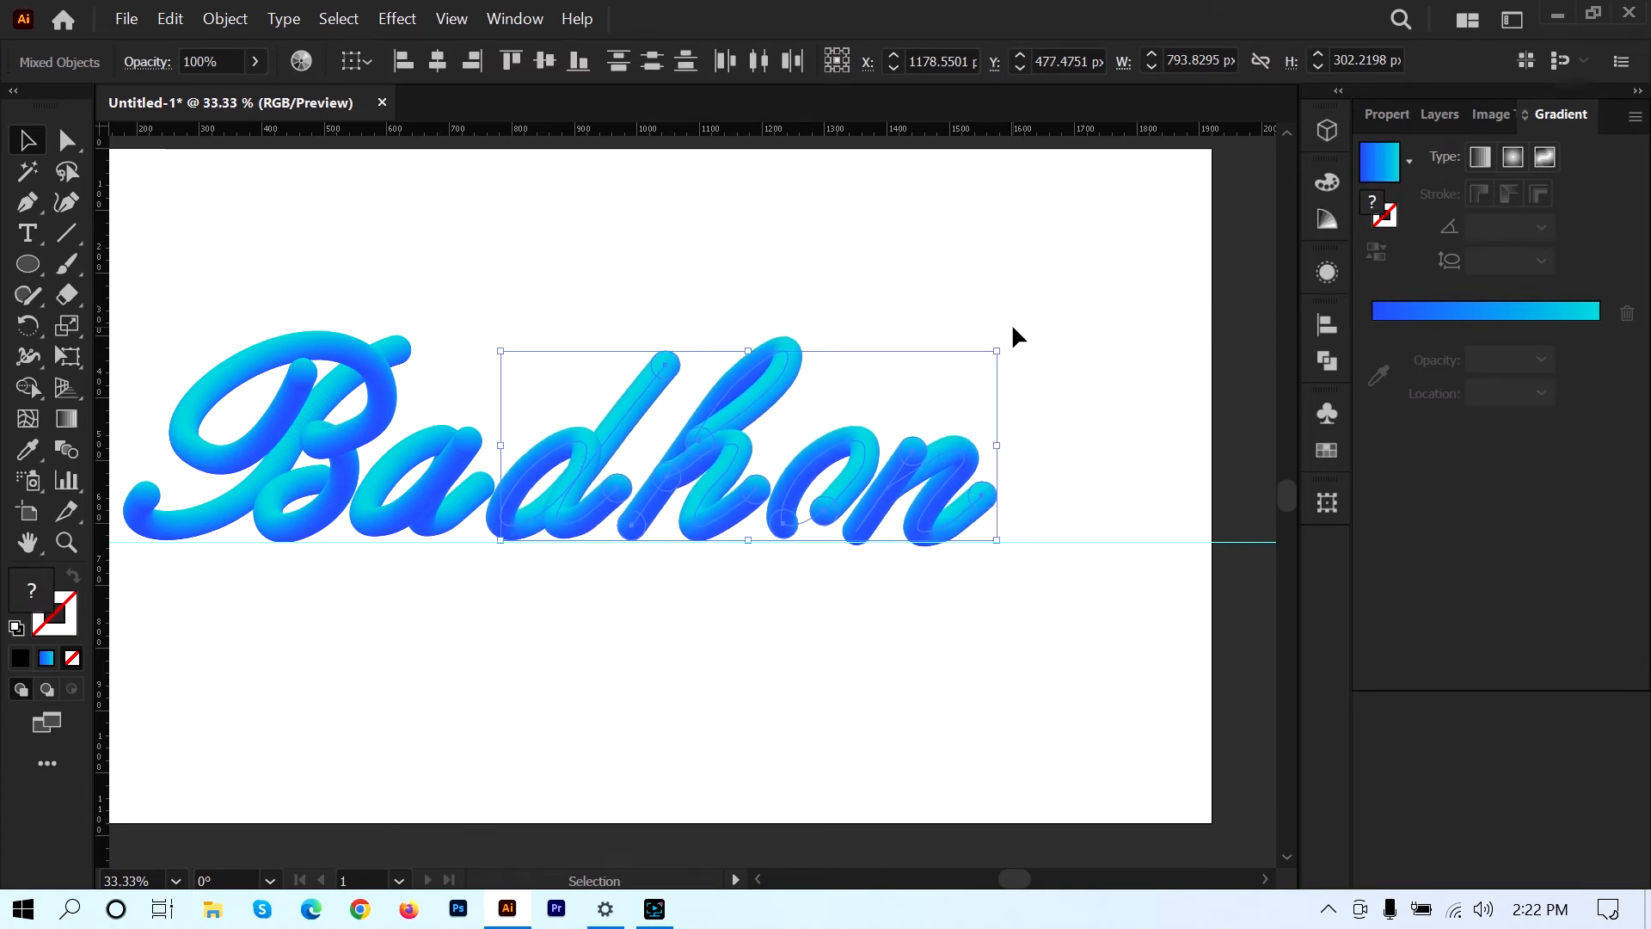
{"action": "key", "text": "Up"}
{"action": "key", "text": "Up"}
{"action": "key", "text": "Up"}
{"action": "key", "text": "Up"}
{"action": "key", "text": "Up"}
{"action": "key", "text": "Up"}
{"action": "key", "text": "Up"}
{"action": "key", "text": "Up"}
{"action": "key", "text": "Up"}
{"action": "key", "text": "Up"}
{"action": "key", "text": "Up"}
{"action": "key", "text": "Up"}
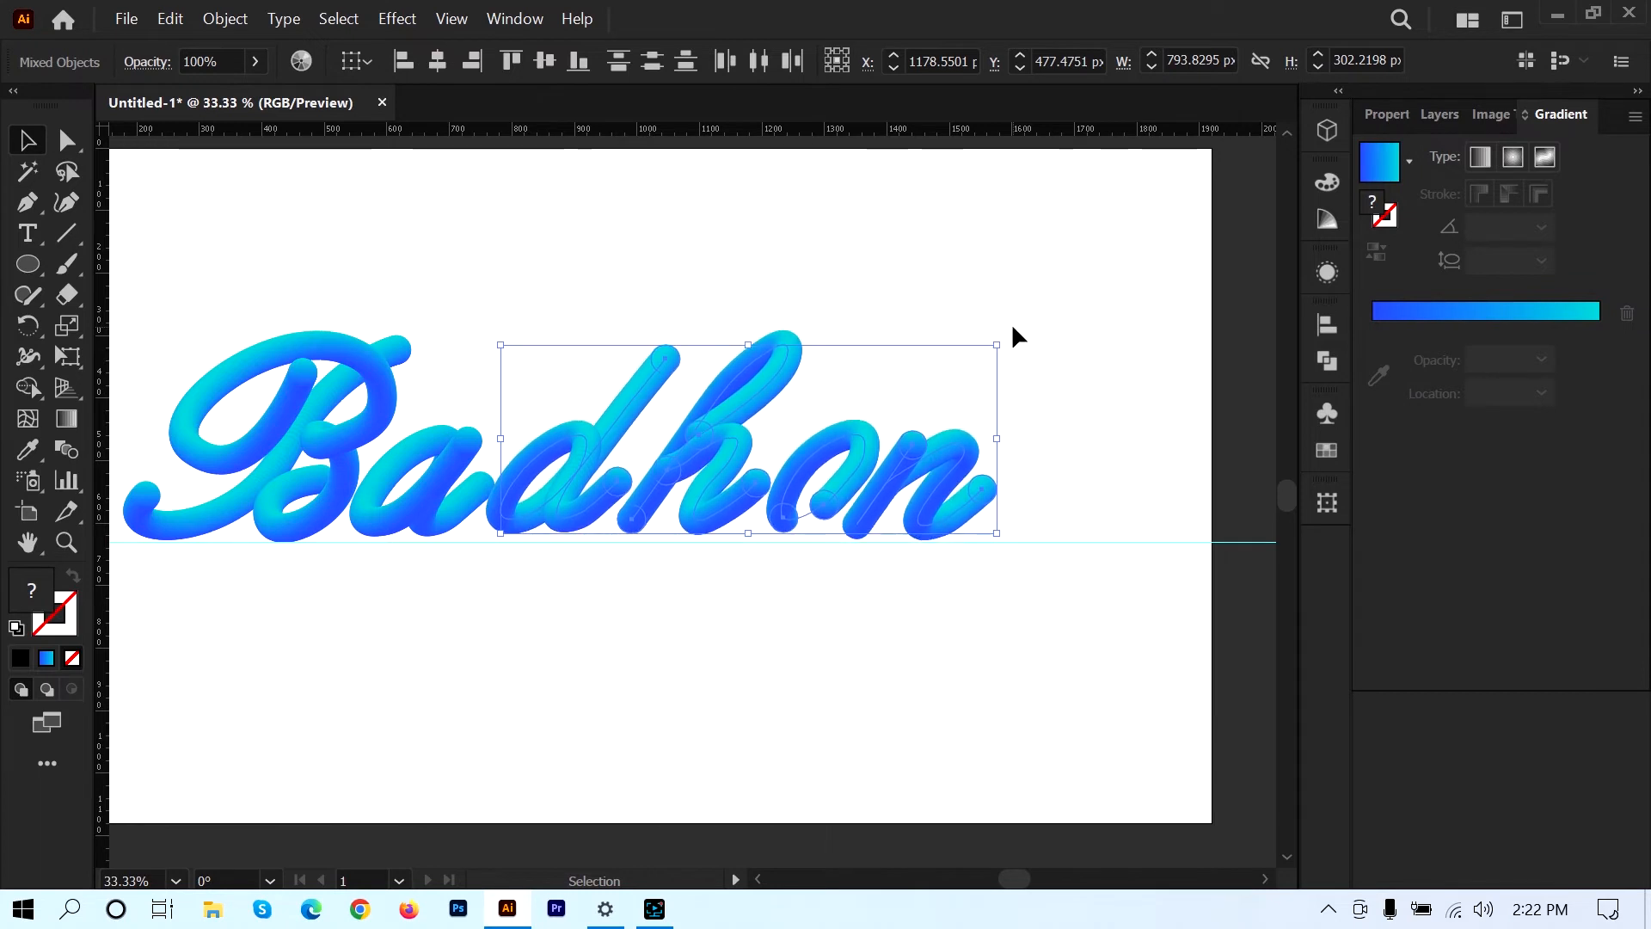
{"action": "key", "text": "Down"}
{"action": "key", "text": "Down"}
{"action": "key", "text": "Down"}
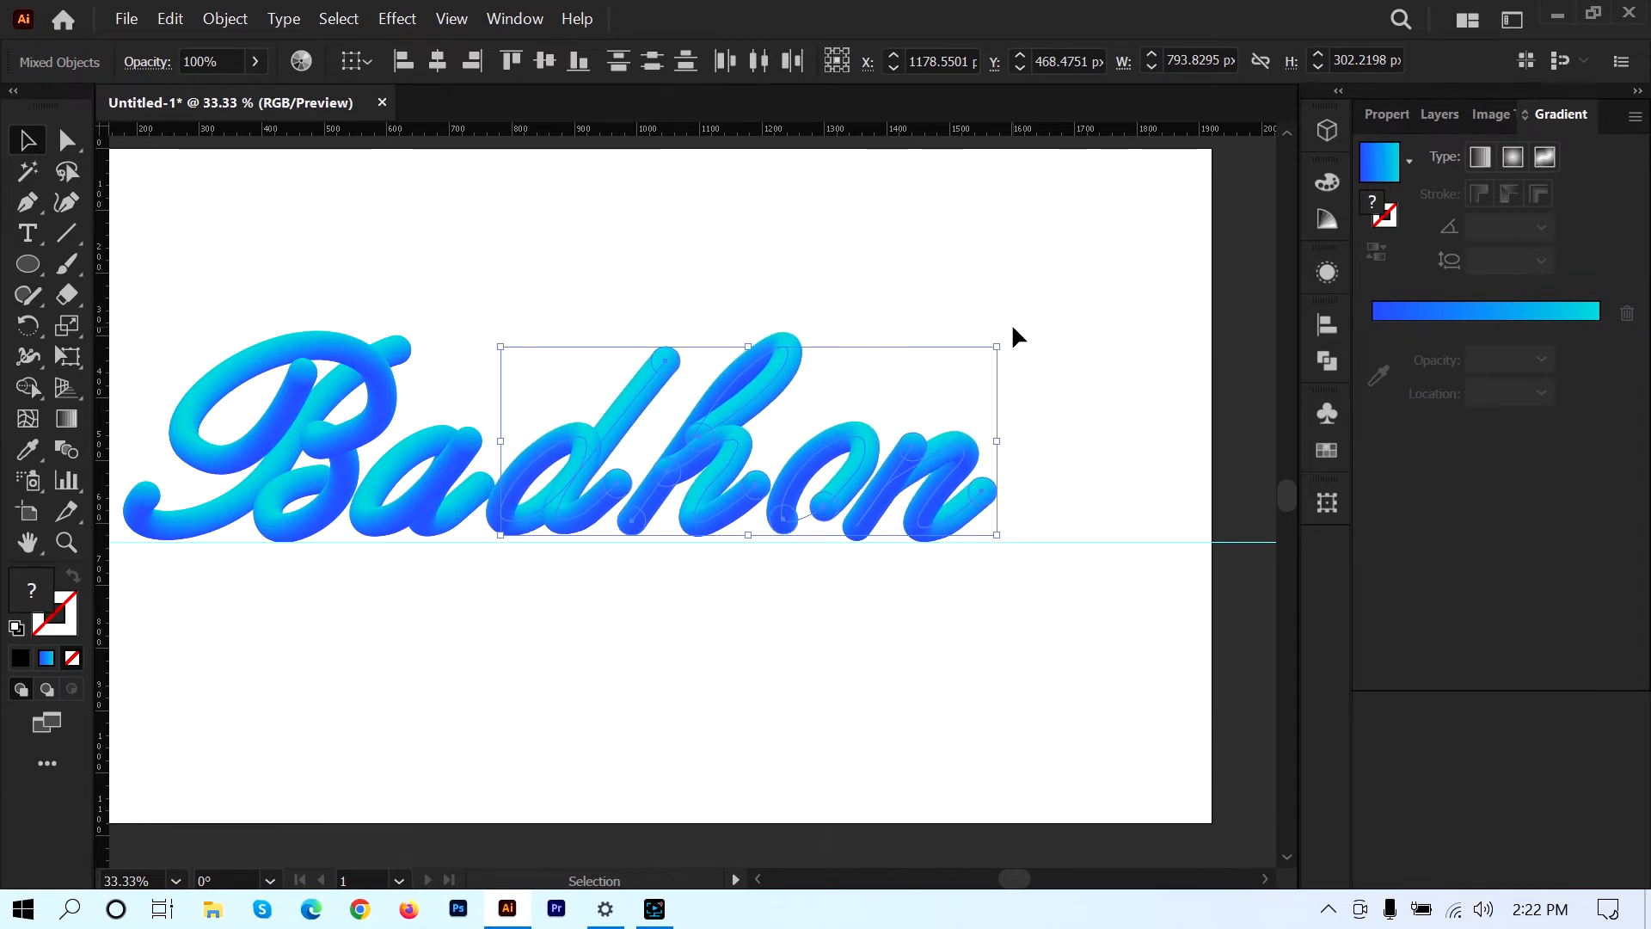
{"action": "left_click", "coordinate": [803, 580]}
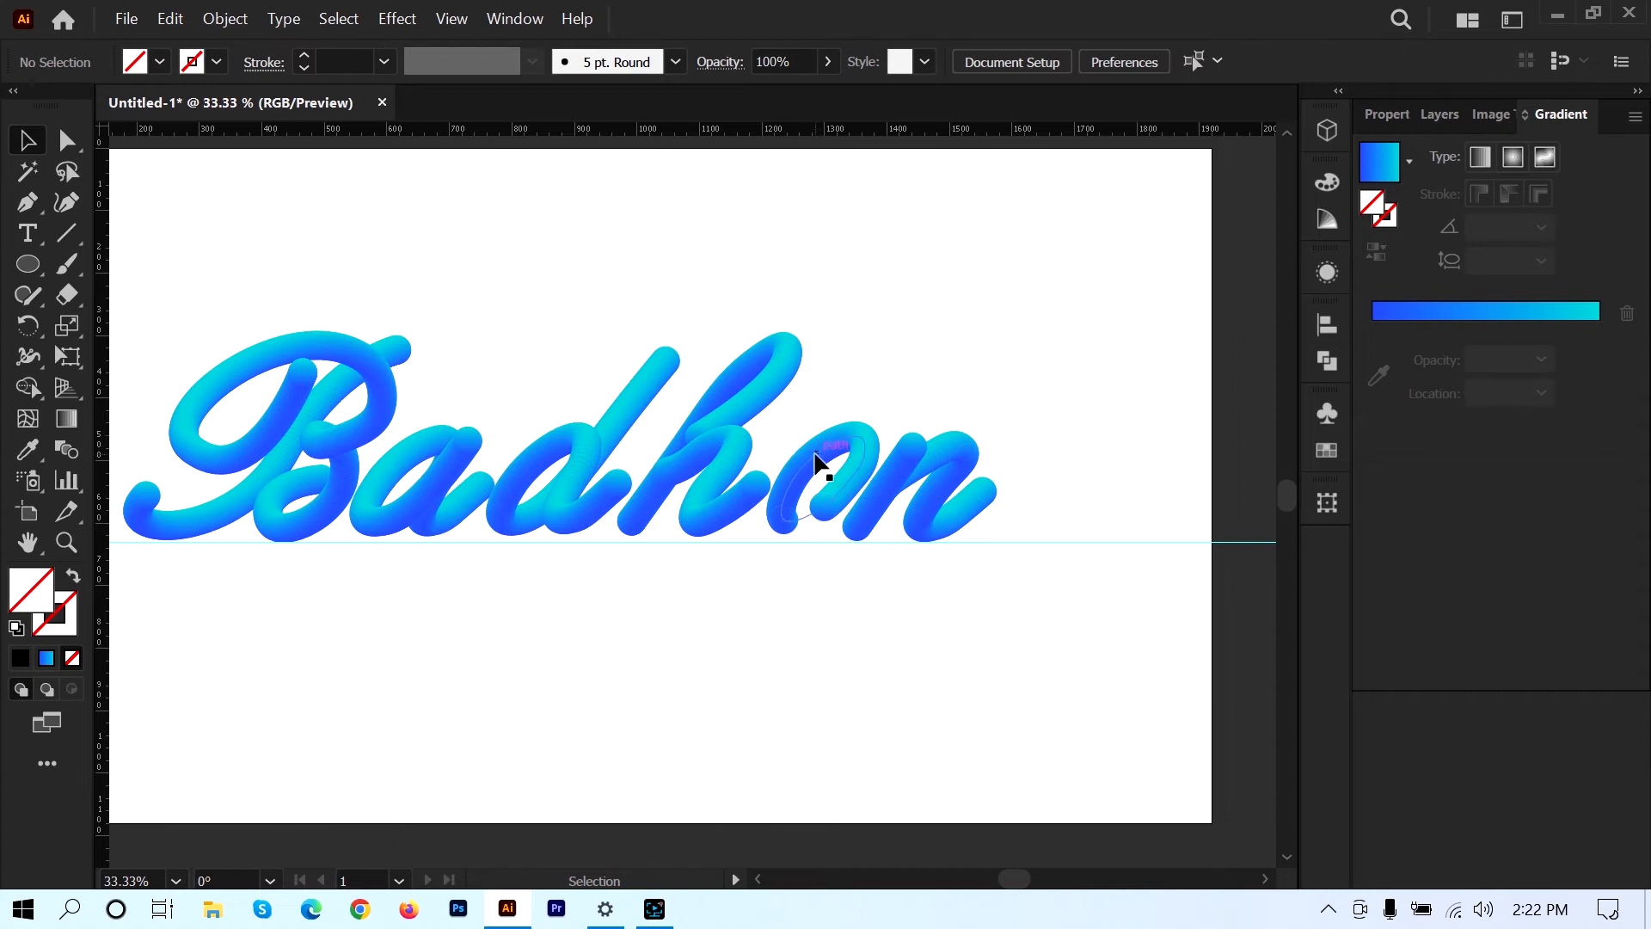
{"action": "left_click", "coordinate": [813, 469]}
{"action": "left_click", "coordinate": [930, 337]}
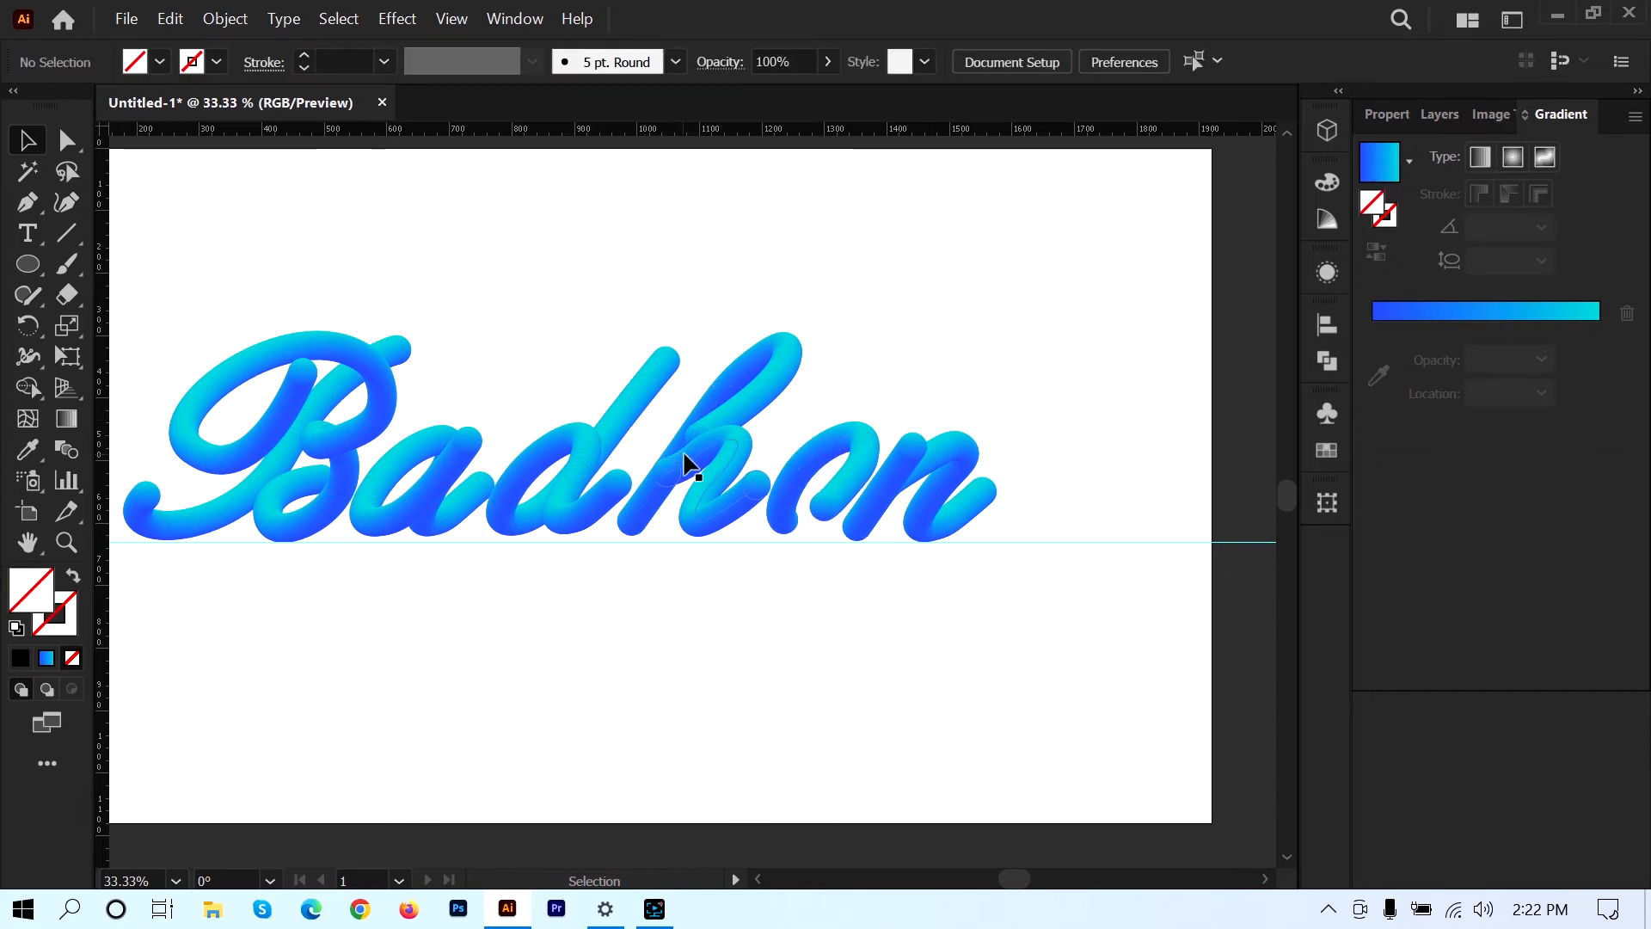
- Nudge the grouped letter h down 8 px so its bottom meets the baseline guide, and deselect it
{"action": "left_click", "coordinate": [716, 434]}
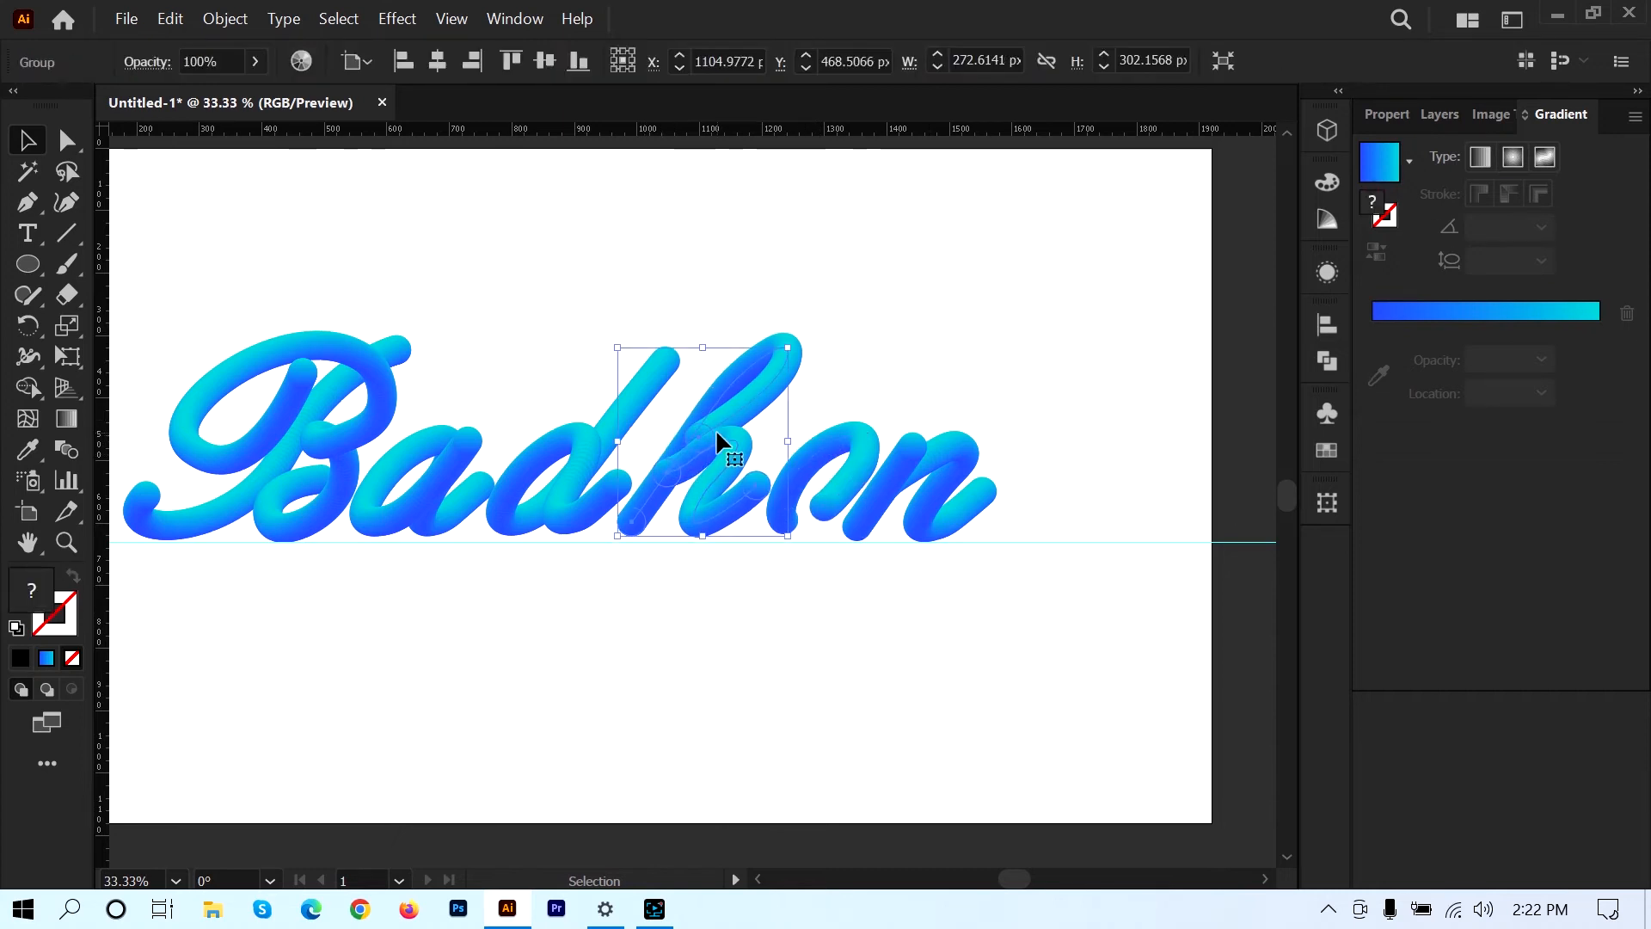
{"action": "key", "text": "Down"}
{"action": "key", "text": "Down"}
{"action": "key", "text": "Down"}
{"action": "key", "text": "Down"}
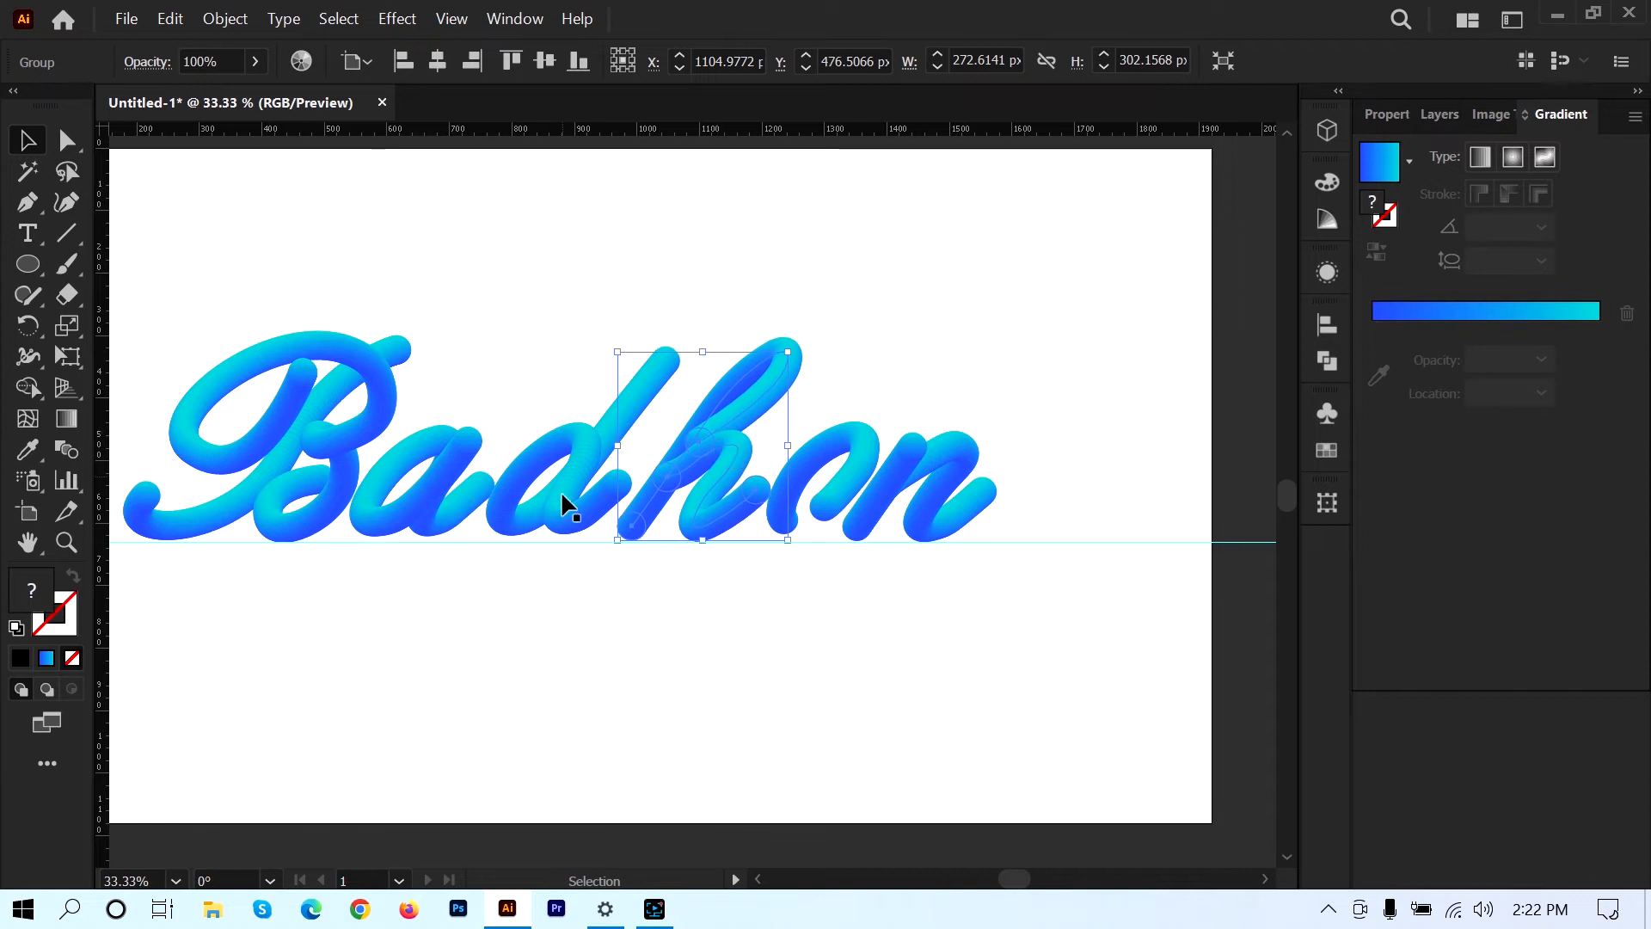
{"action": "left_click", "coordinate": [583, 568]}
- Nudge the letter d down in small steps until its bottom meets the baseline guide, and deselect it
{"action": "left_click", "coordinate": [565, 490]}
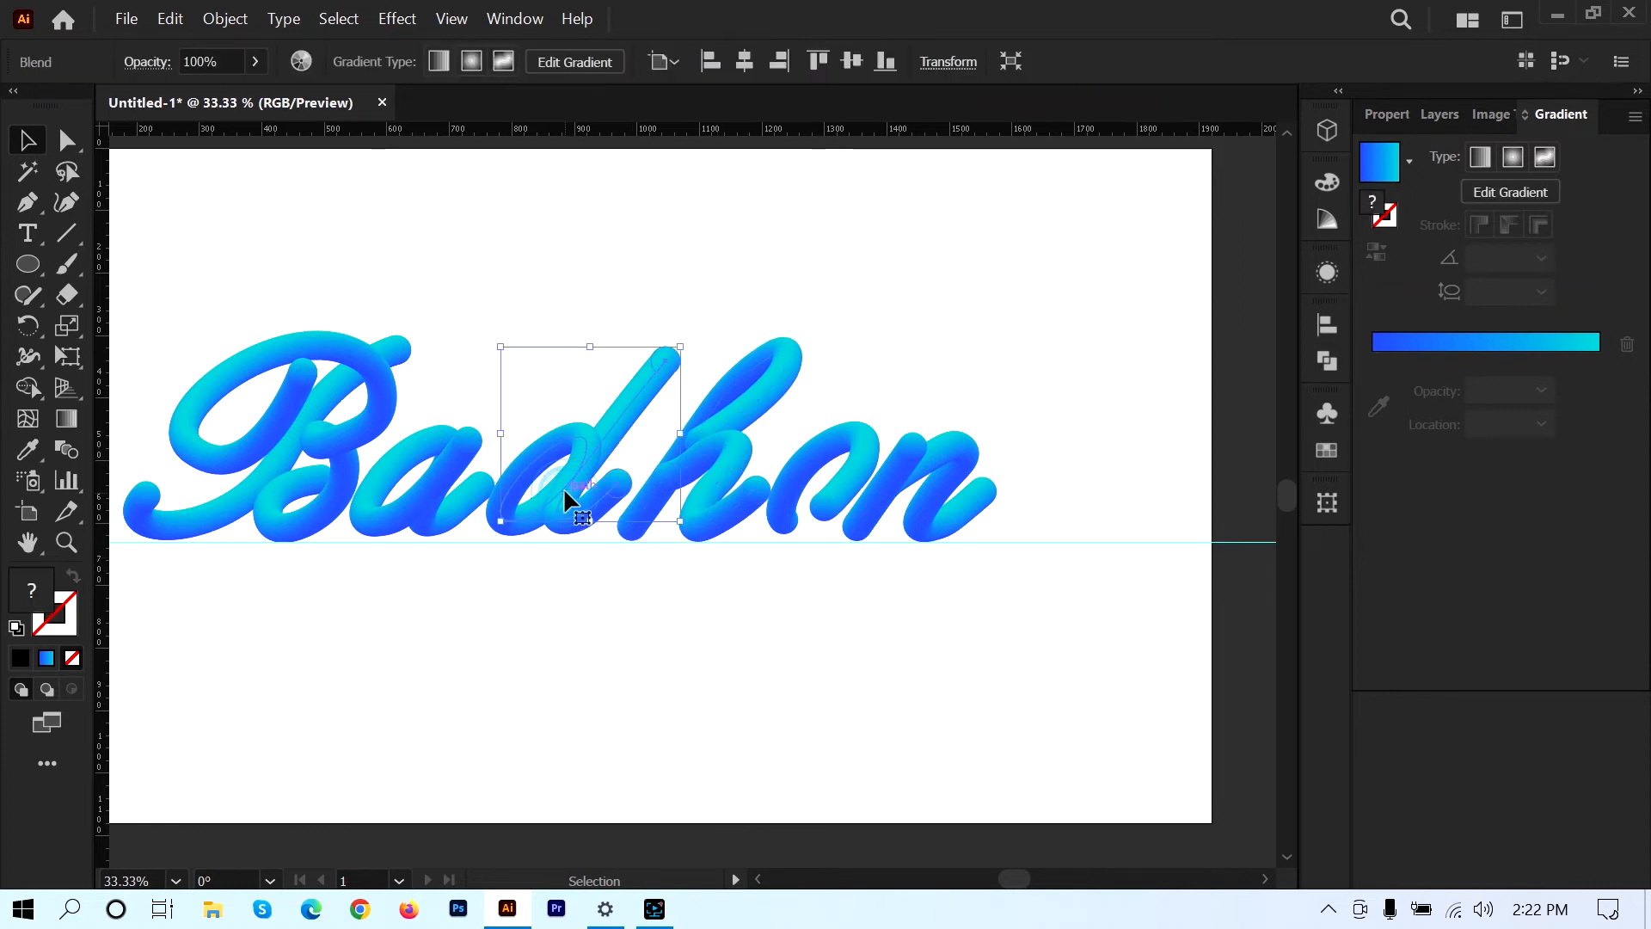
{"action": "key", "text": "Down"}
{"action": "key", "text": "Down"}
{"action": "key", "text": "Down"}
{"action": "key", "text": "Down"}
{"action": "key", "text": "Down"}
{"action": "key", "text": "Down"}
{"action": "key", "text": "Down"}
{"action": "key", "text": "Down"}
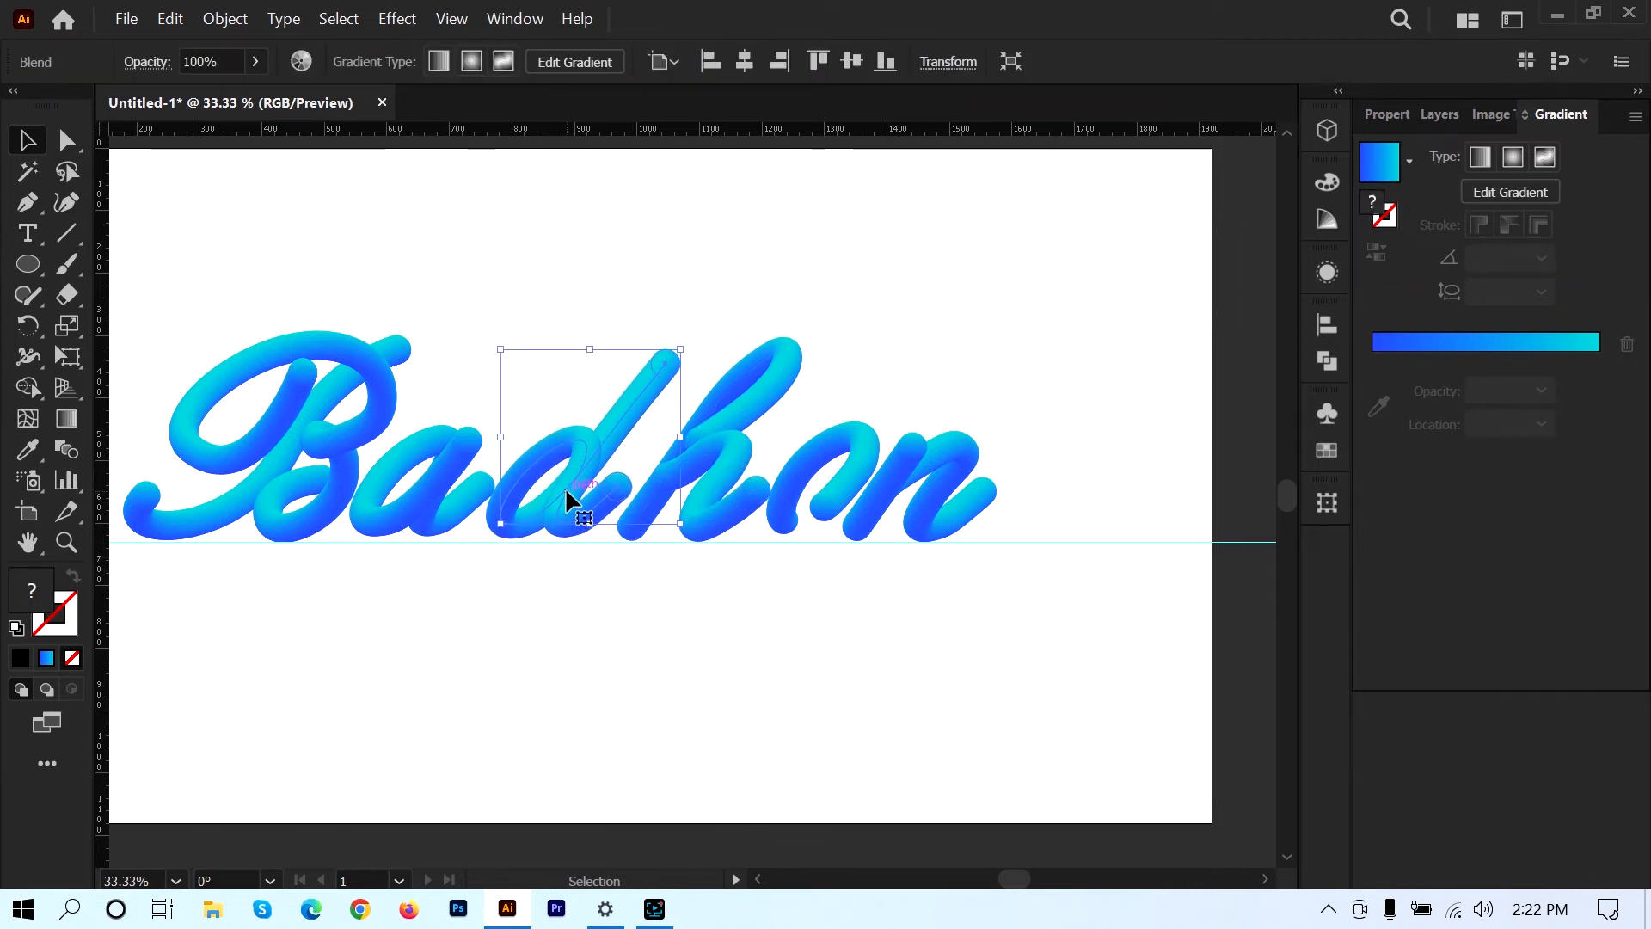
{"action": "key", "text": "Down"}
{"action": "key", "text": "Down"}
{"action": "key", "text": "Down"}
{"action": "key", "text": "Down"}
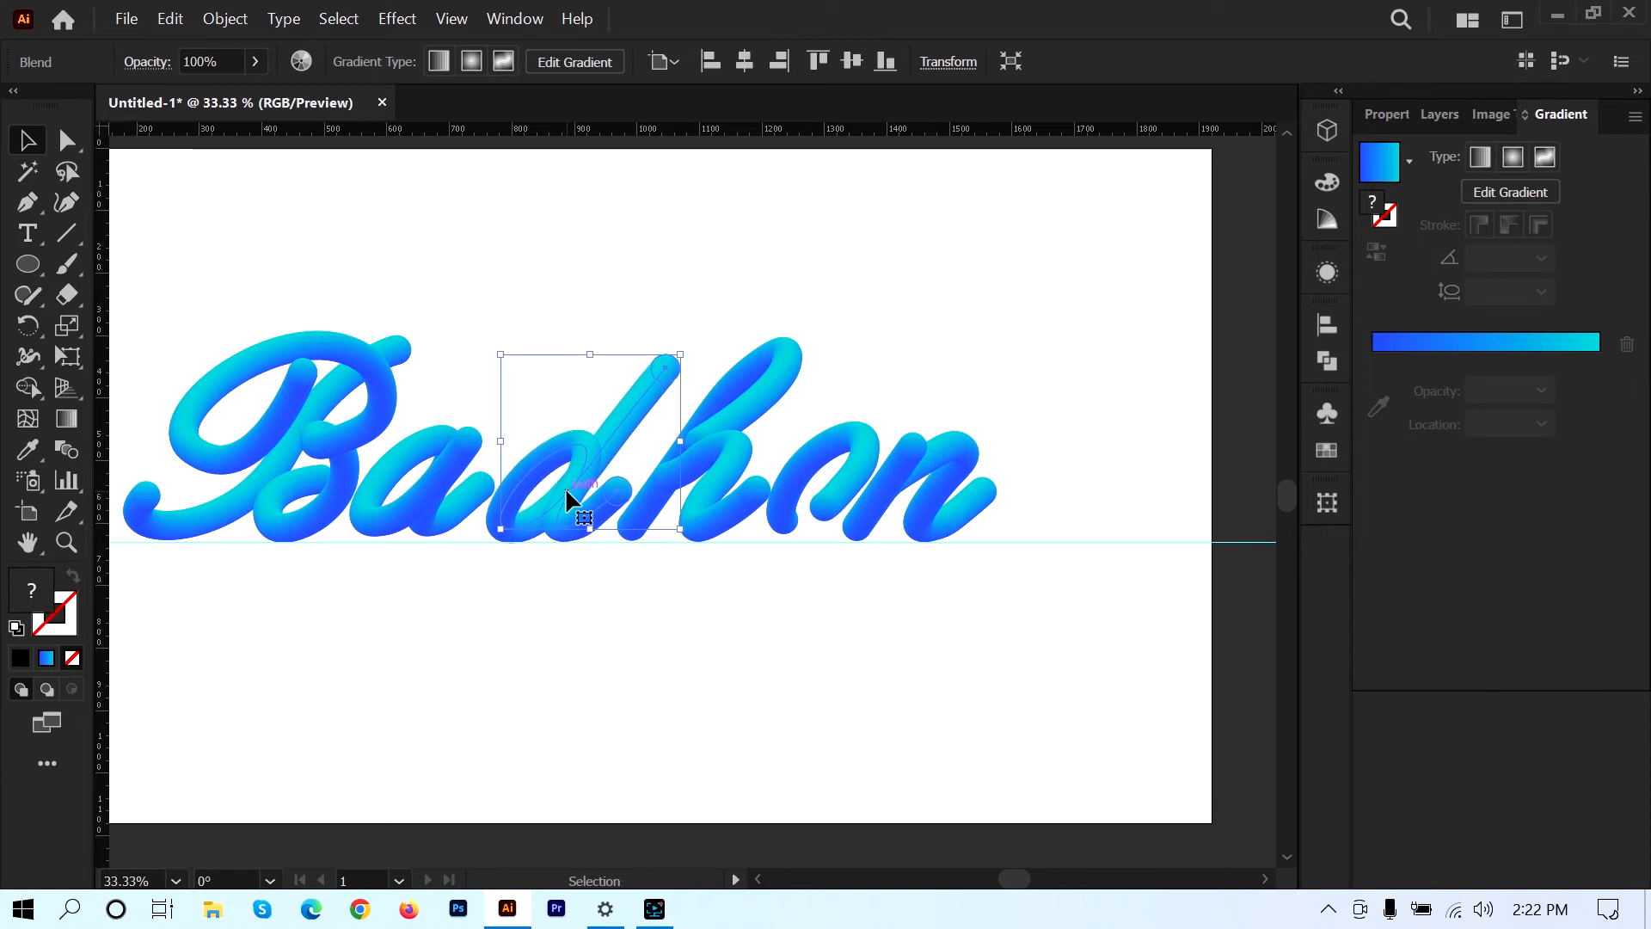
{"action": "left_click", "coordinate": [435, 634]}
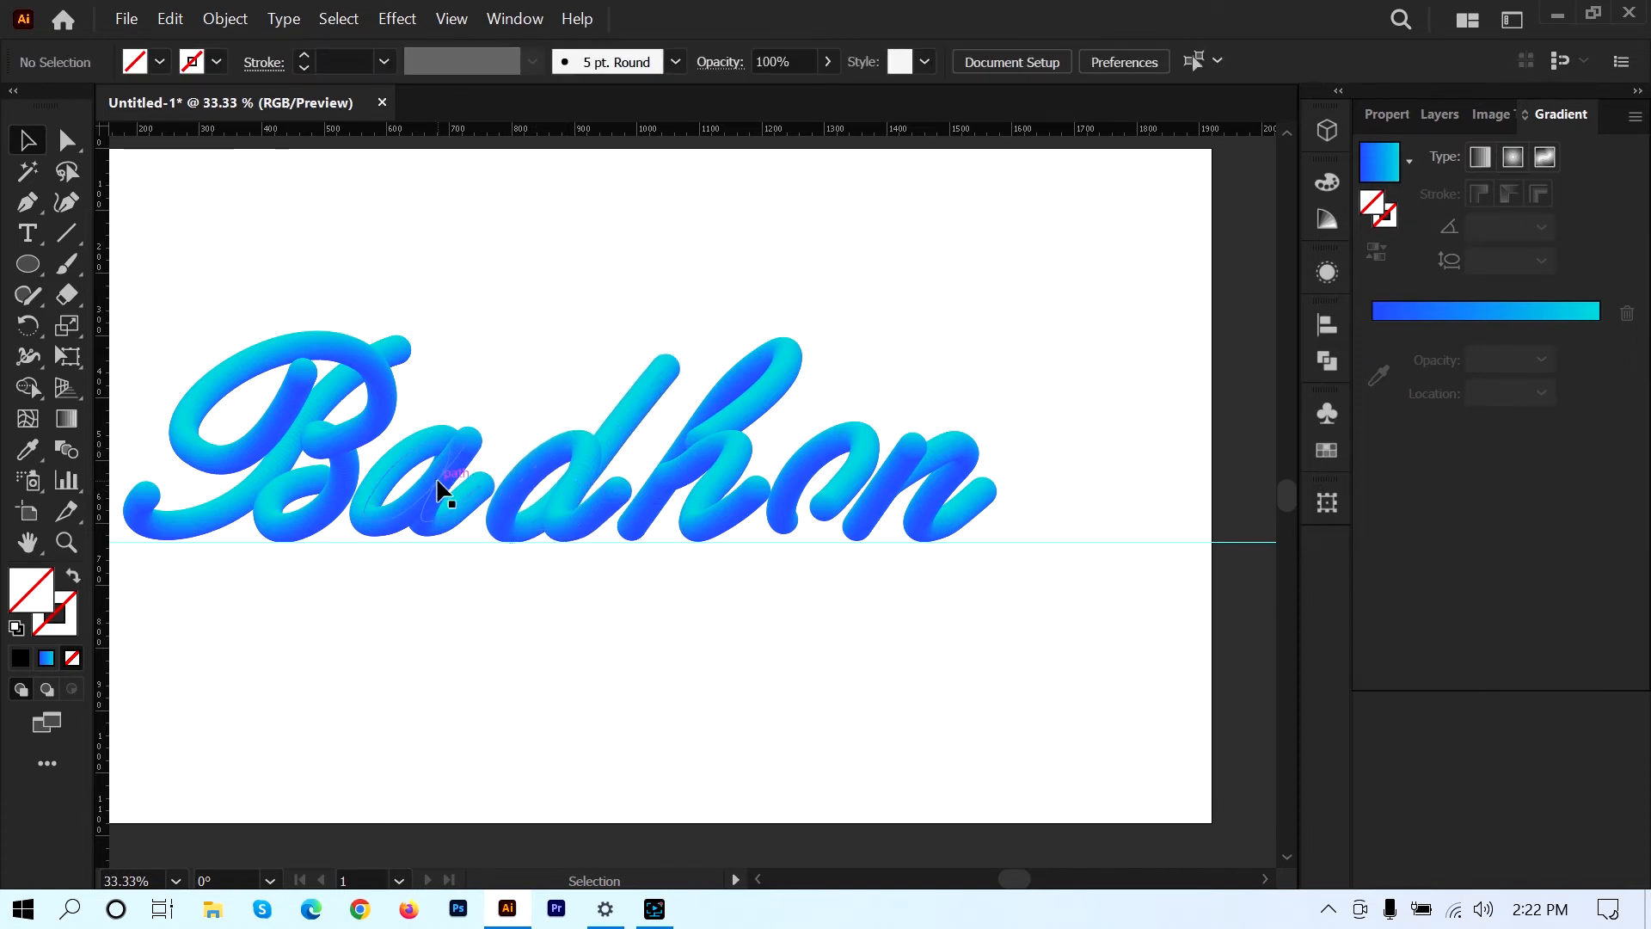
- Nudge the letter a down a few pixels until its bottom meets the baseline guide, and deselect it
{"action": "left_click", "coordinate": [436, 470]}
{"action": "key", "text": "Down"}
{"action": "key", "text": "Down"}
{"action": "key", "text": "Down"}
{"action": "key", "text": "Down"}
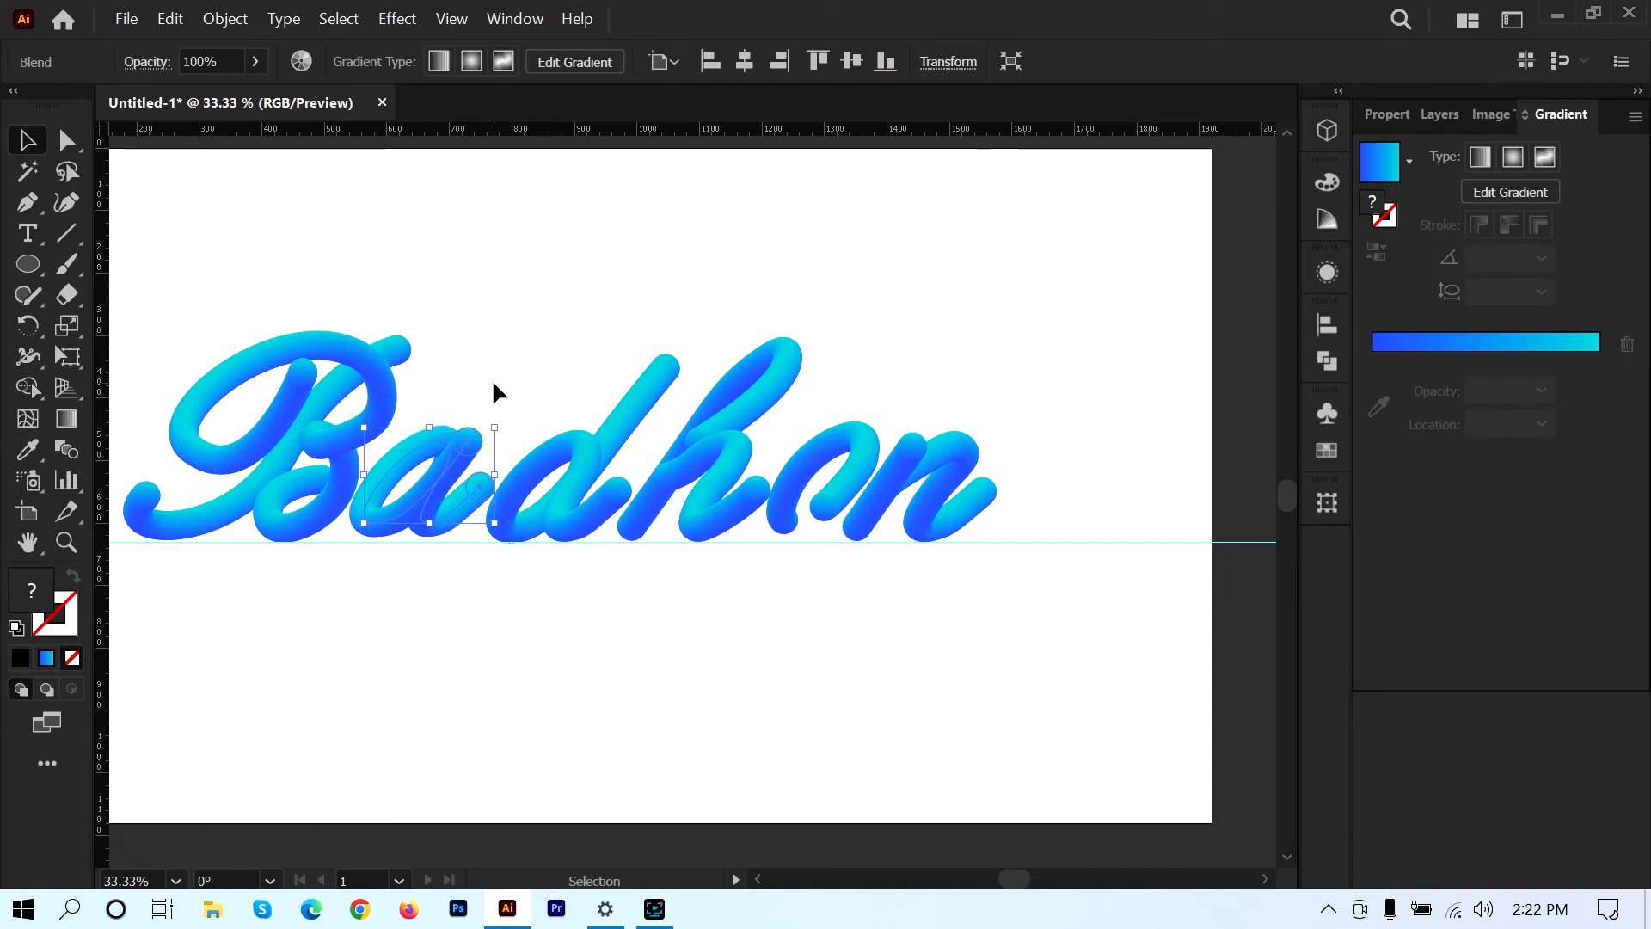
{"action": "key", "text": "Down"}
{"action": "key", "text": "Down"}
{"action": "key", "text": "Down"}
{"action": "key", "text": "Down"}
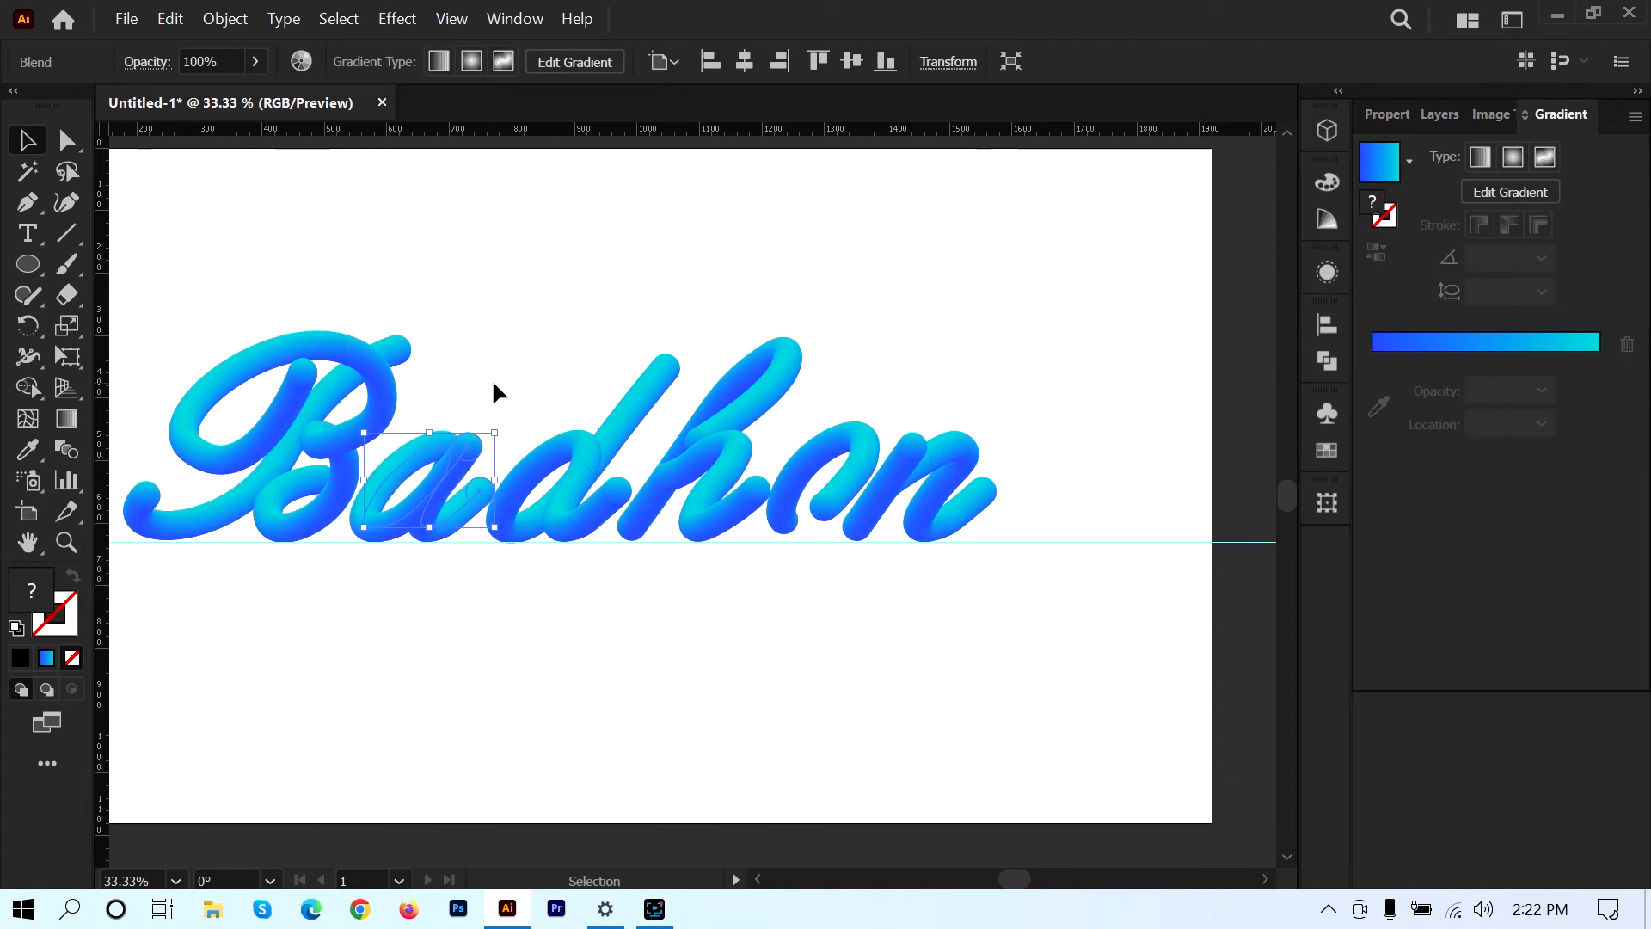
{"action": "left_click", "coordinate": [817, 607]}
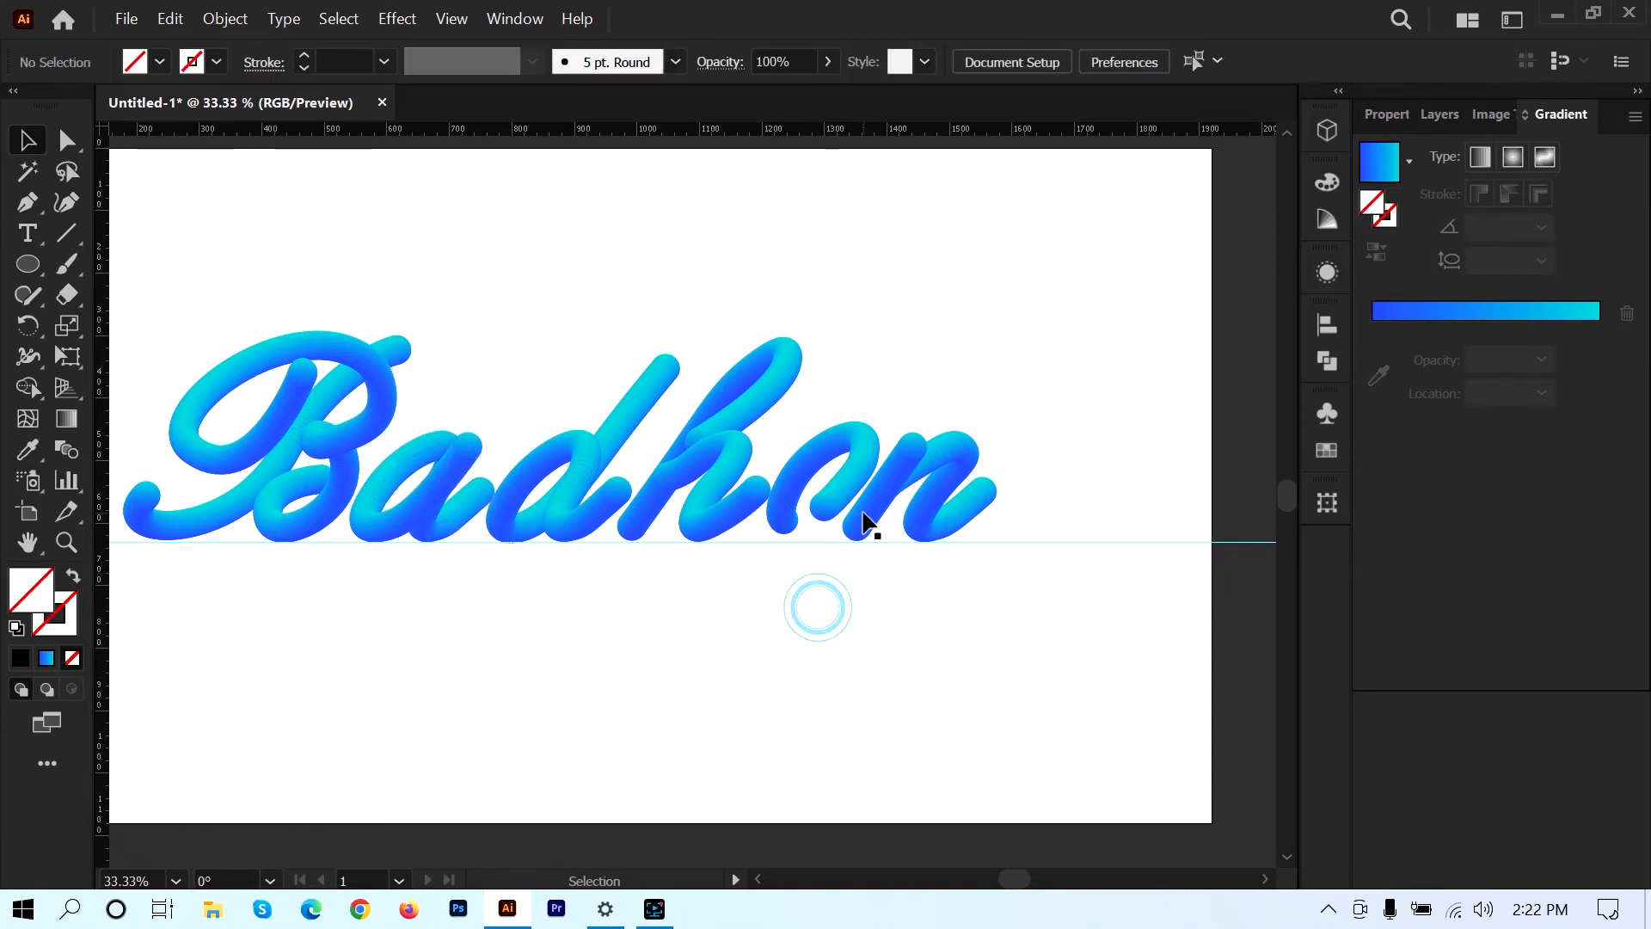
- Select the blend of the letter o for direct path editing and nudge it down one small step
{"action": "key", "text": "a"}
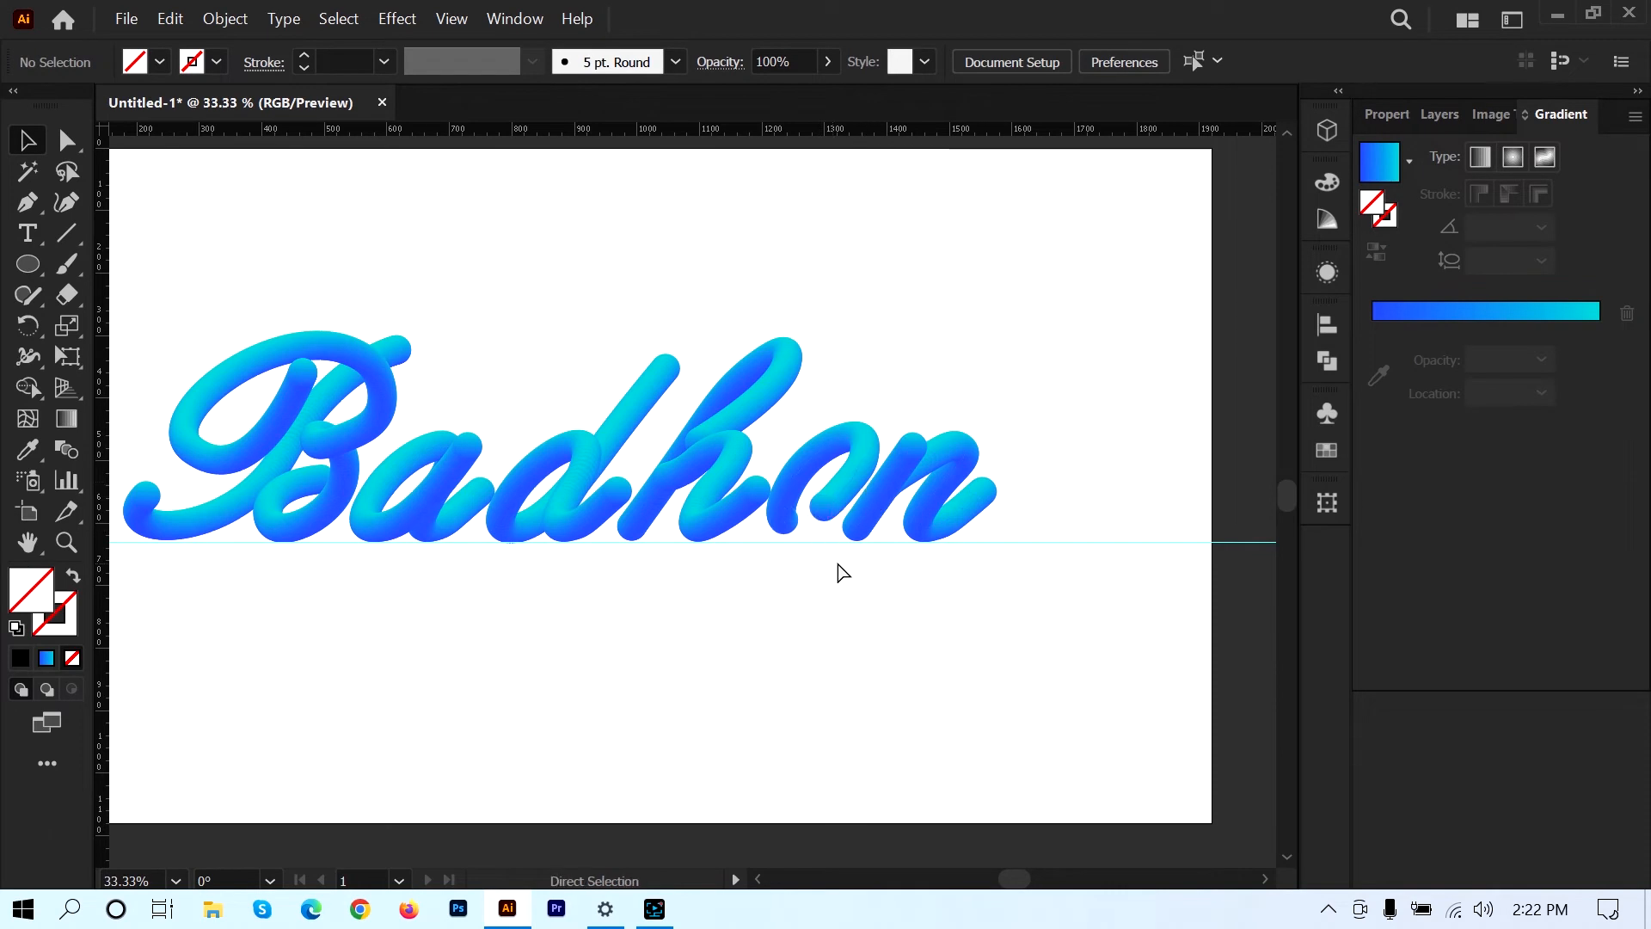
{"action": "scroll", "coordinate": [840, 571], "scroll_direction": "up", "scroll_amount": 3}
{"action": "key", "text": "v"}
{"action": "left_click", "coordinate": [821, 402]}
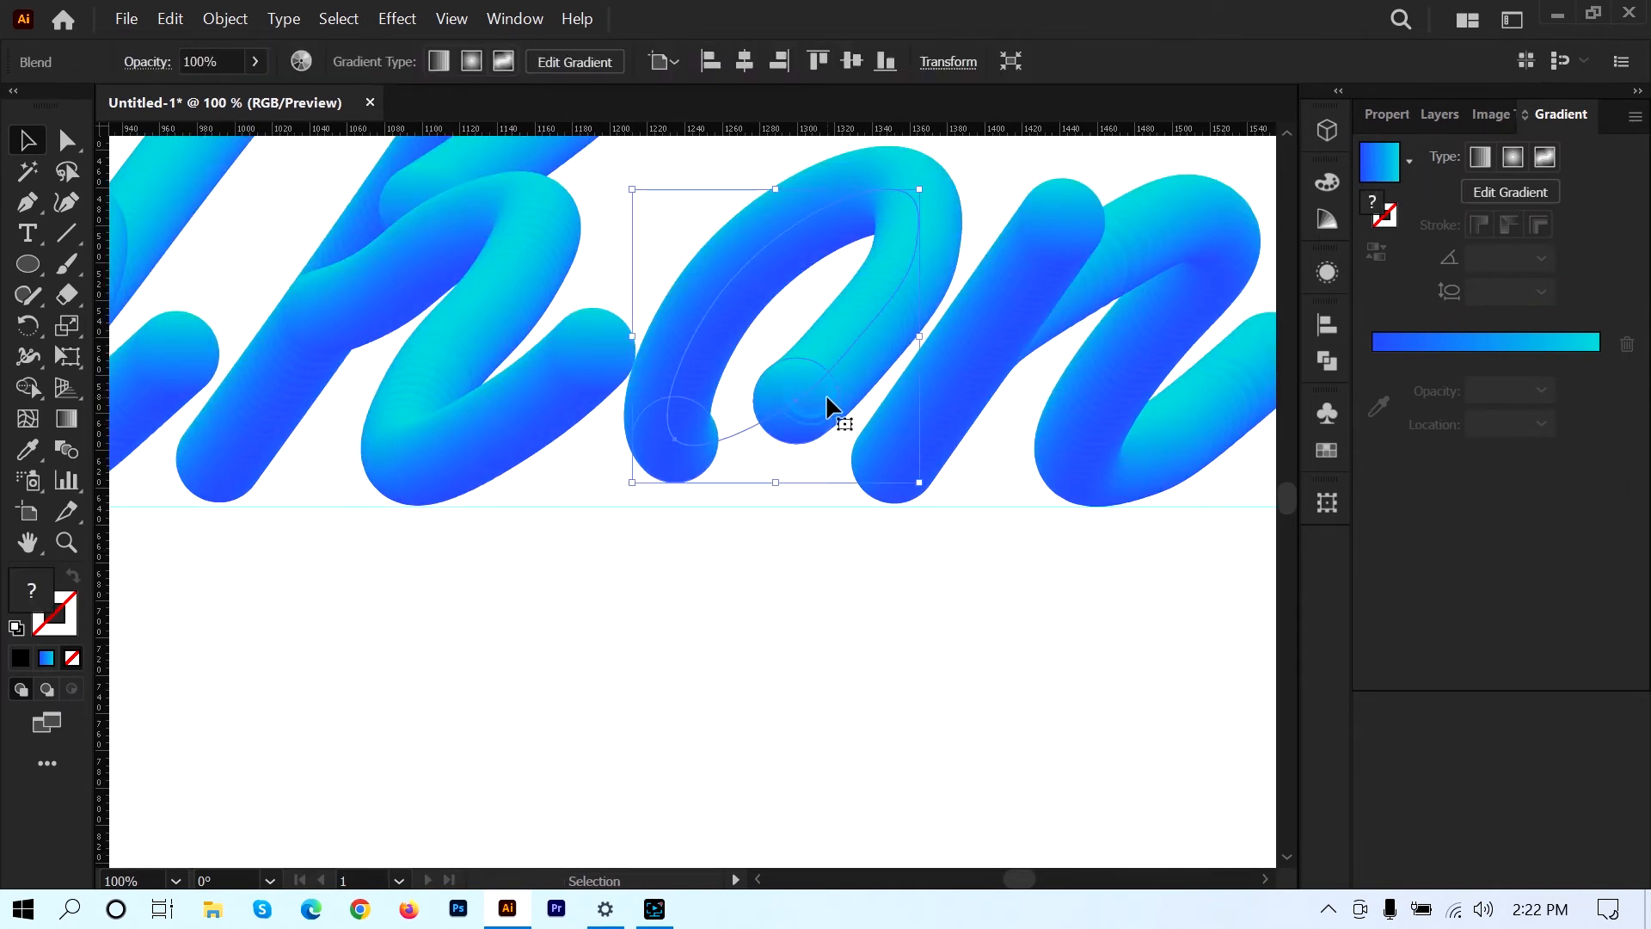
{"action": "left_click", "coordinate": [67, 139]}
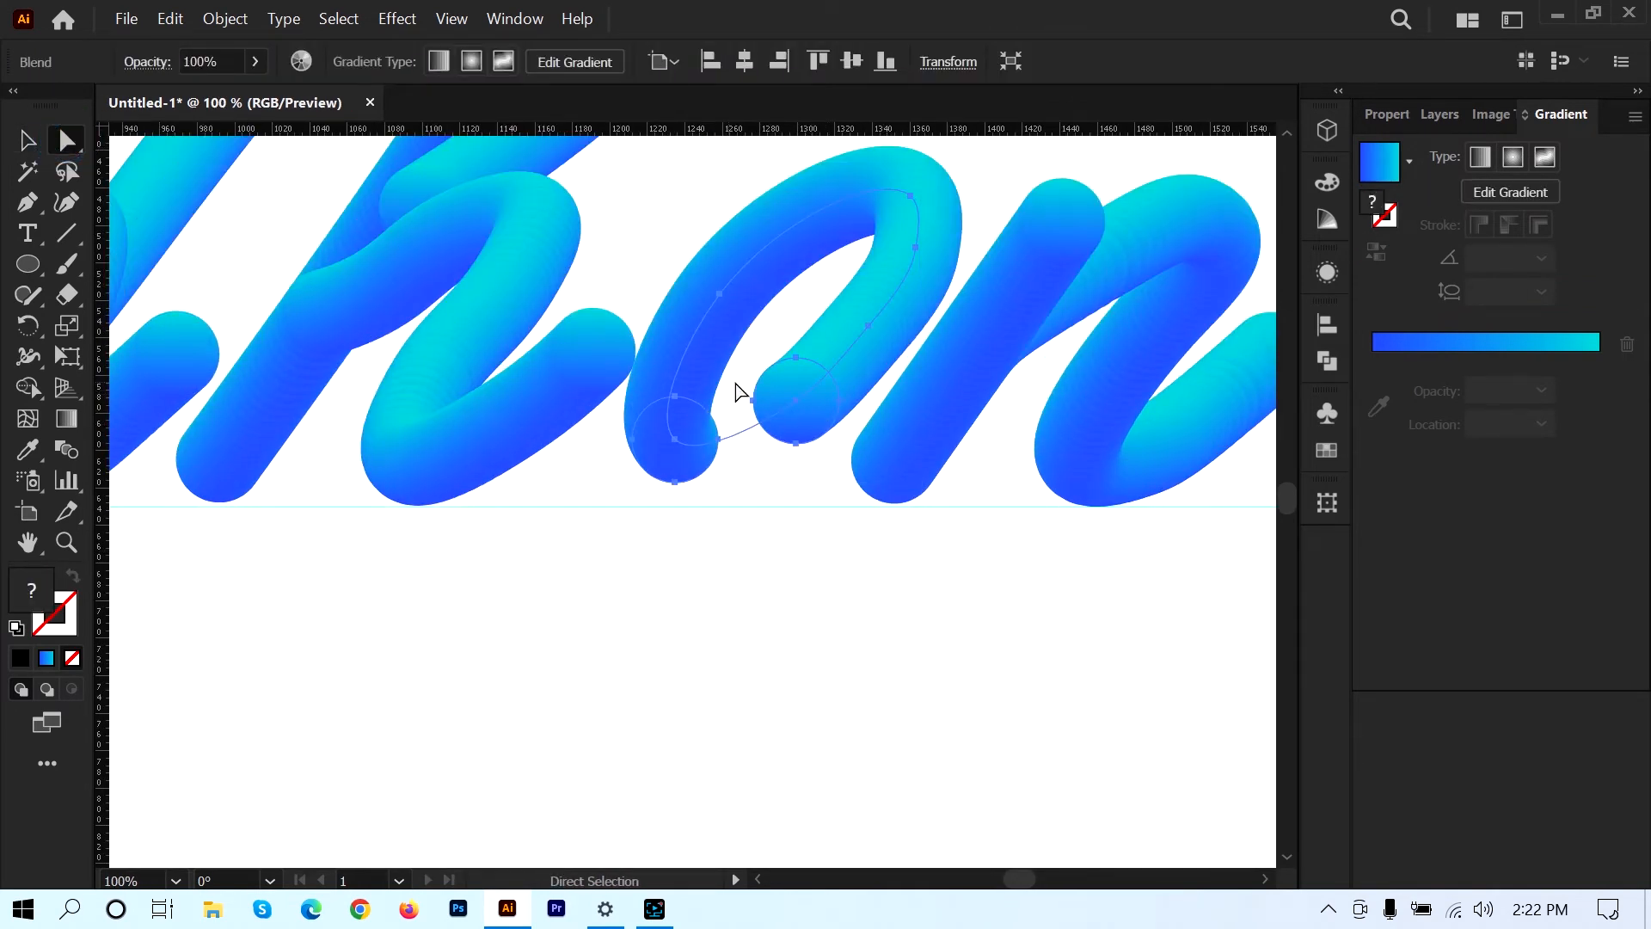
{"action": "key", "text": "Down"}
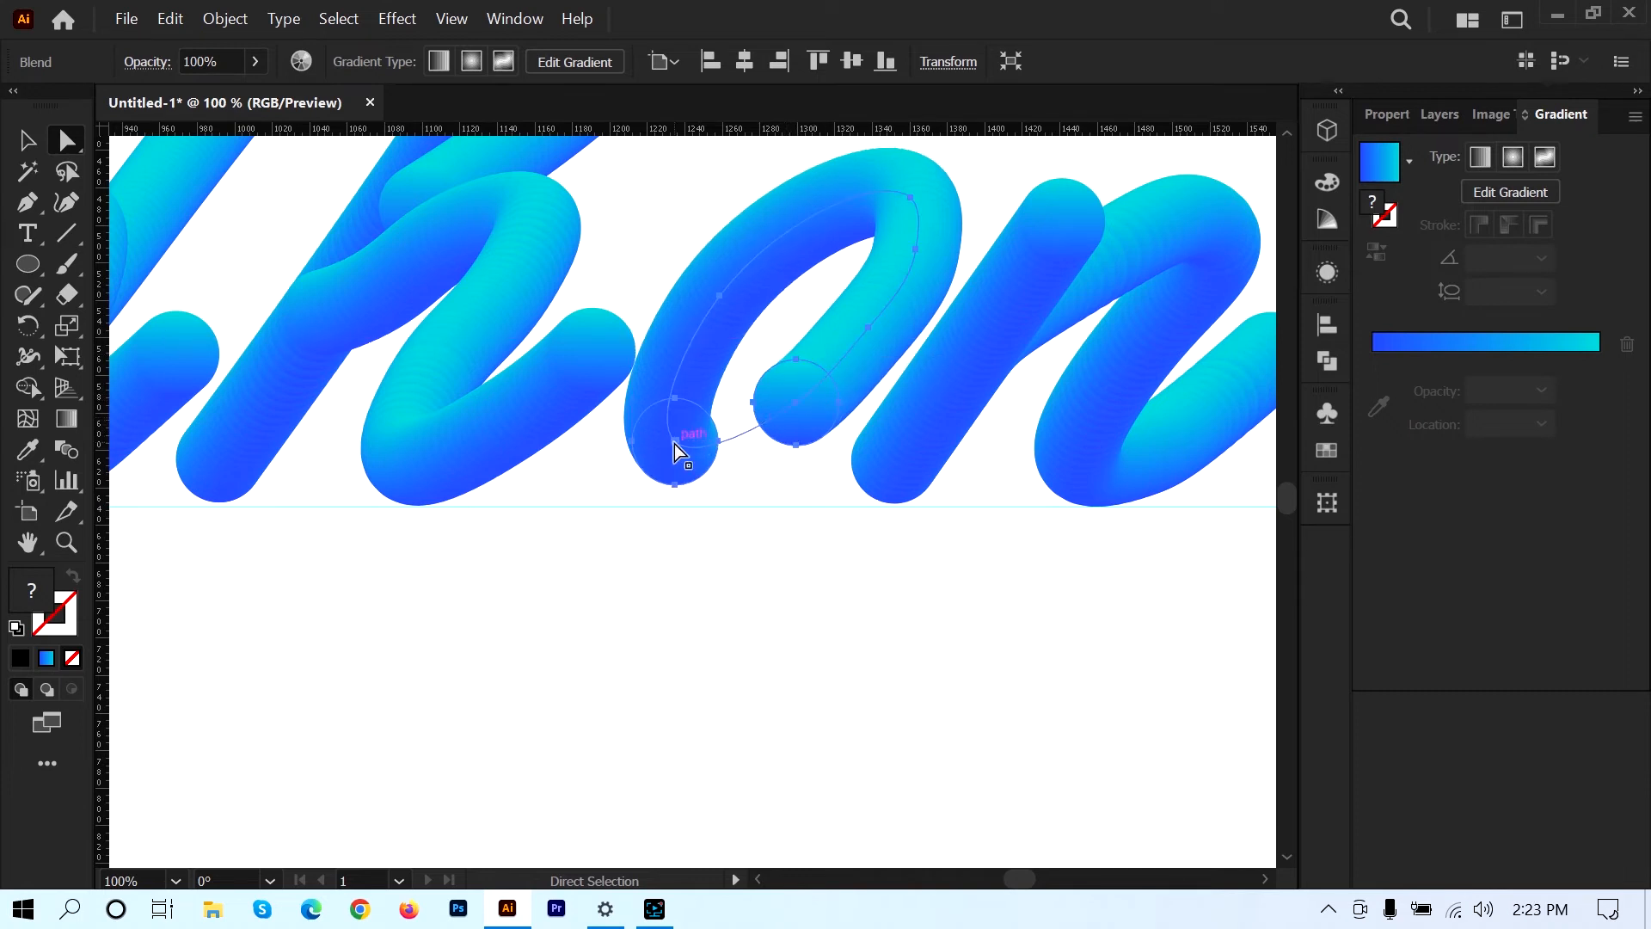
{"action": "left_click_drag", "start_coordinate": [673, 438], "coordinate": [695, 442]}
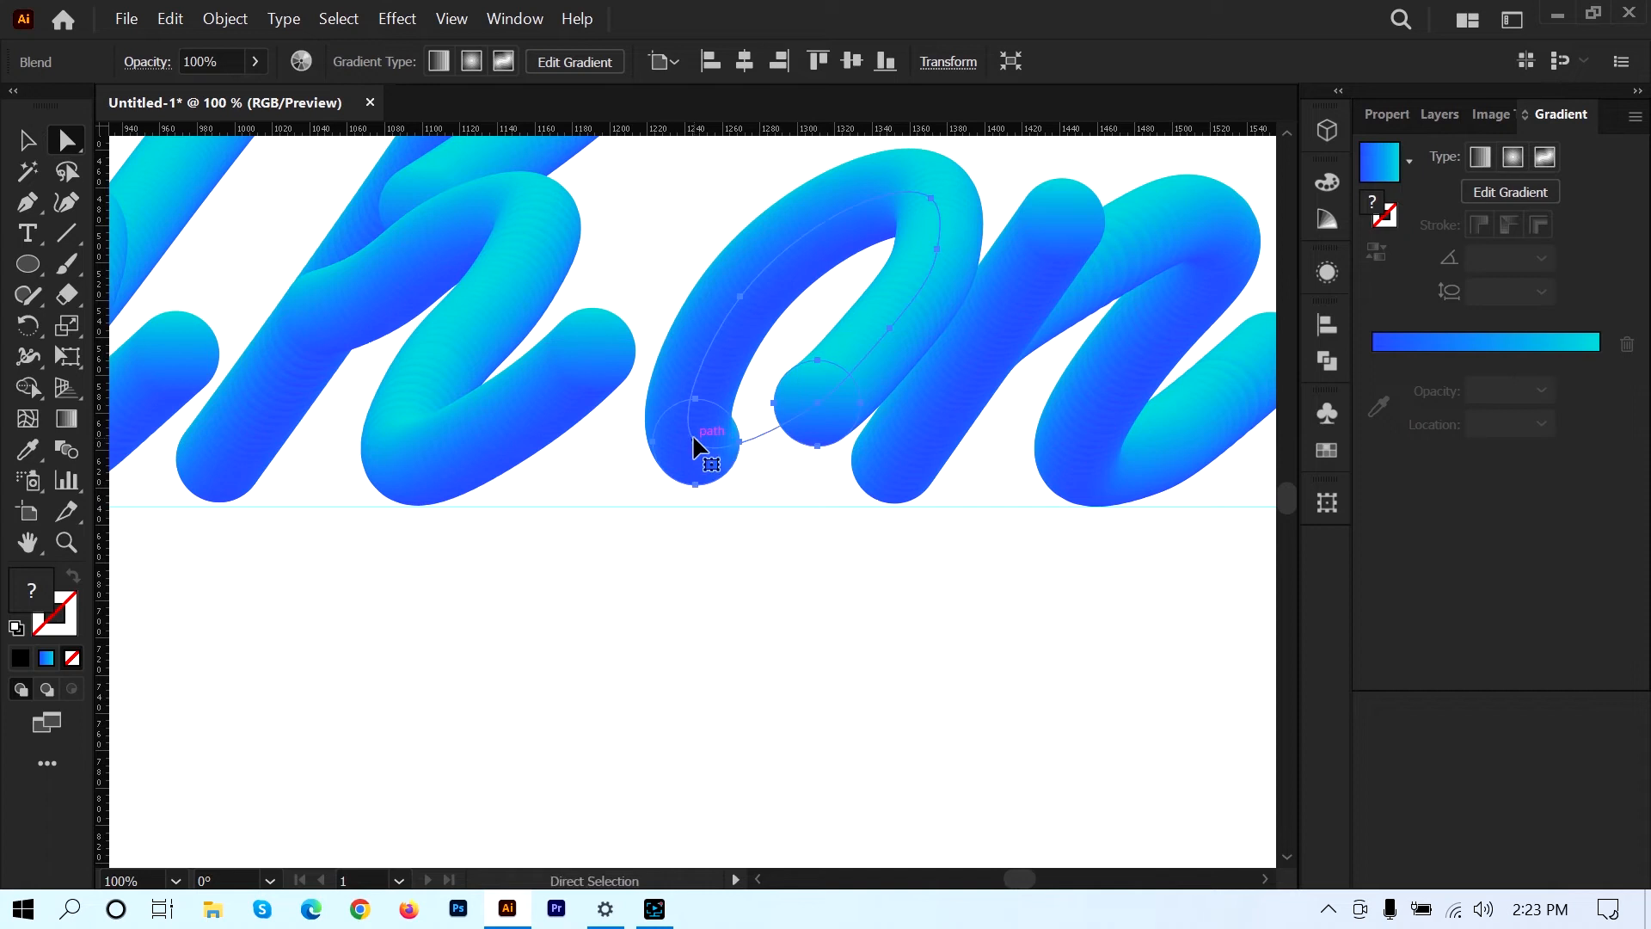
{"action": "key", "text": "ctrl+z"}
{"action": "left_click", "coordinate": [724, 582]}
- Pull the open lower end of the letter o's spine toward its other end, and bulge its right side and upper curve outward
{"action": "left_click", "coordinate": [714, 298]}
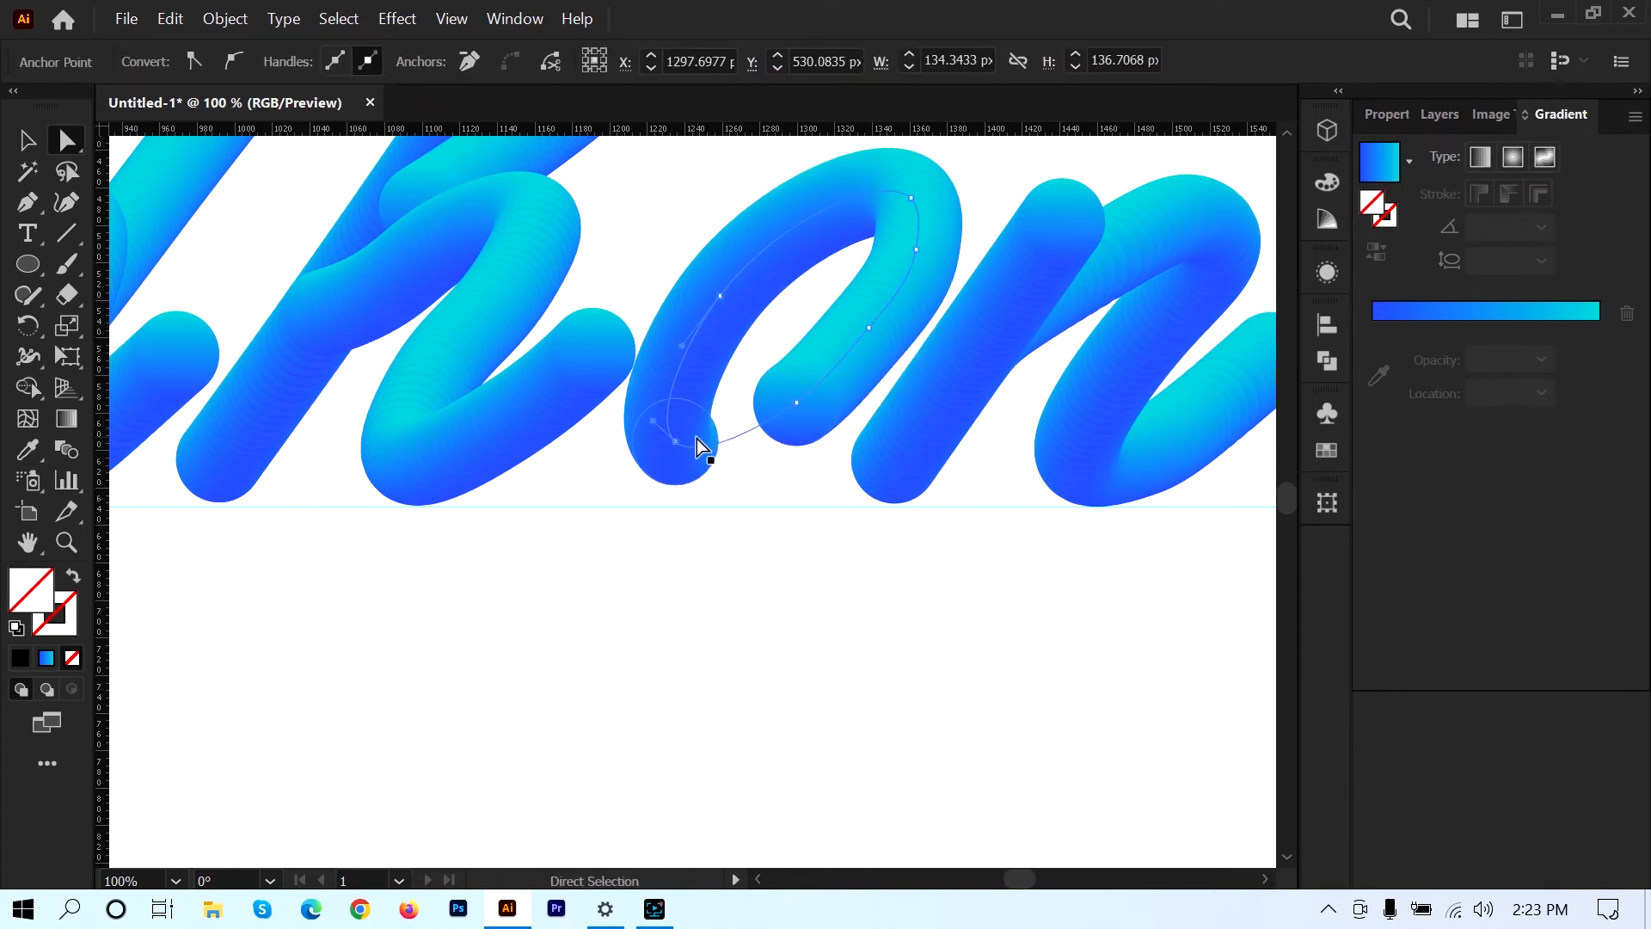
{"action": "mouse_move", "coordinate": [676, 440]}
{"action": "left_mouse_down"}
{"action": "mouse_move", "coordinate": [744, 421]}
{"action": "mouse_move", "coordinate": [704, 442]}
{"action": "left_mouse_up"}
{"action": "mouse_move", "coordinate": [788, 403]}
{"action": "left_mouse_down"}
{"action": "mouse_move", "coordinate": [779, 443]}
{"action": "mouse_move", "coordinate": [755, 436]}
{"action": "mouse_move", "coordinate": [758, 461]}
{"action": "mouse_move", "coordinate": [704, 446]}
{"action": "mouse_move", "coordinate": [805, 397]}
{"action": "left_mouse_up"}
{"action": "key", "text": "ctrl+z"}
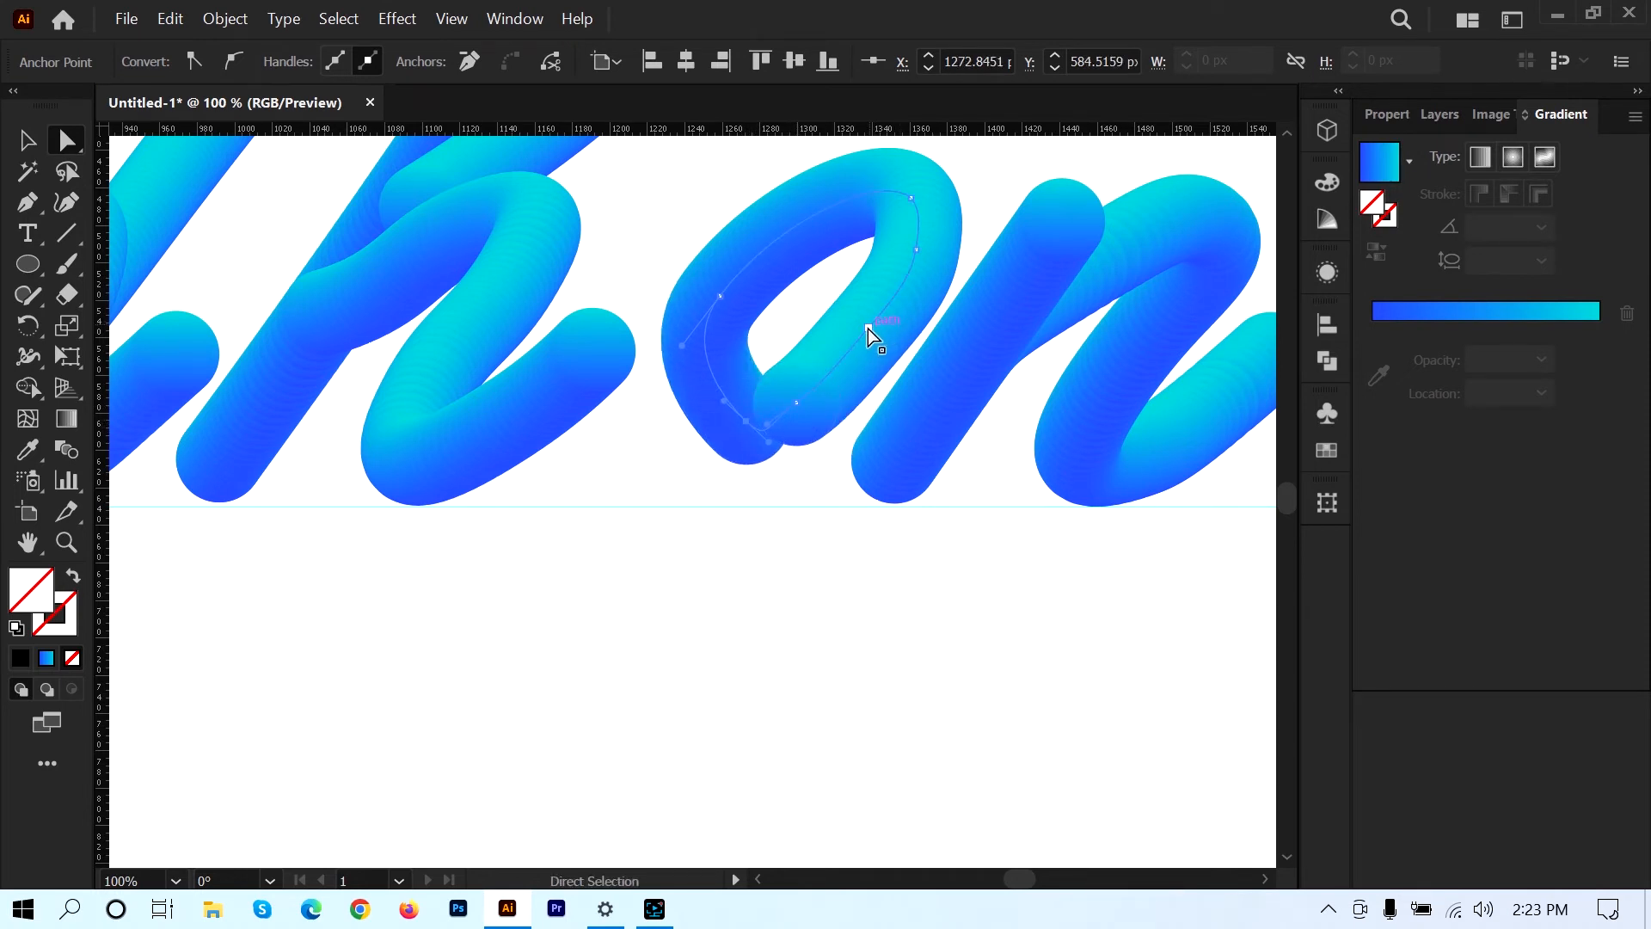
{"action": "left_click_drag", "start_coordinate": [869, 328], "coordinate": [892, 344]}
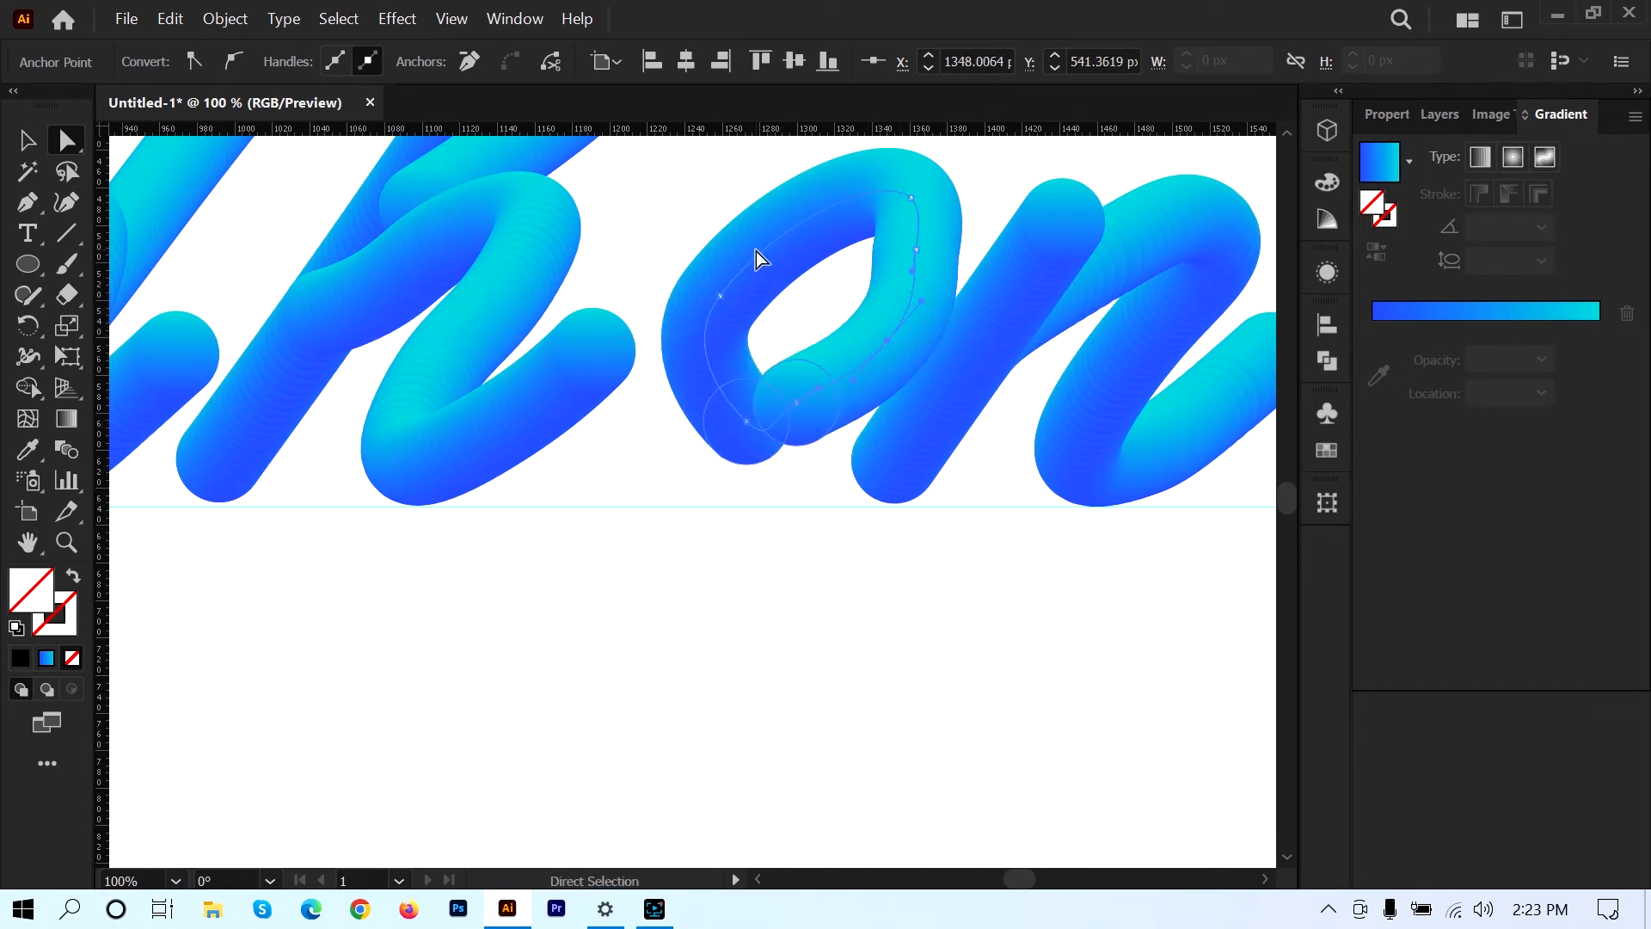
{"action": "left_click_drag", "start_coordinate": [719, 273], "coordinate": [600, 361]}
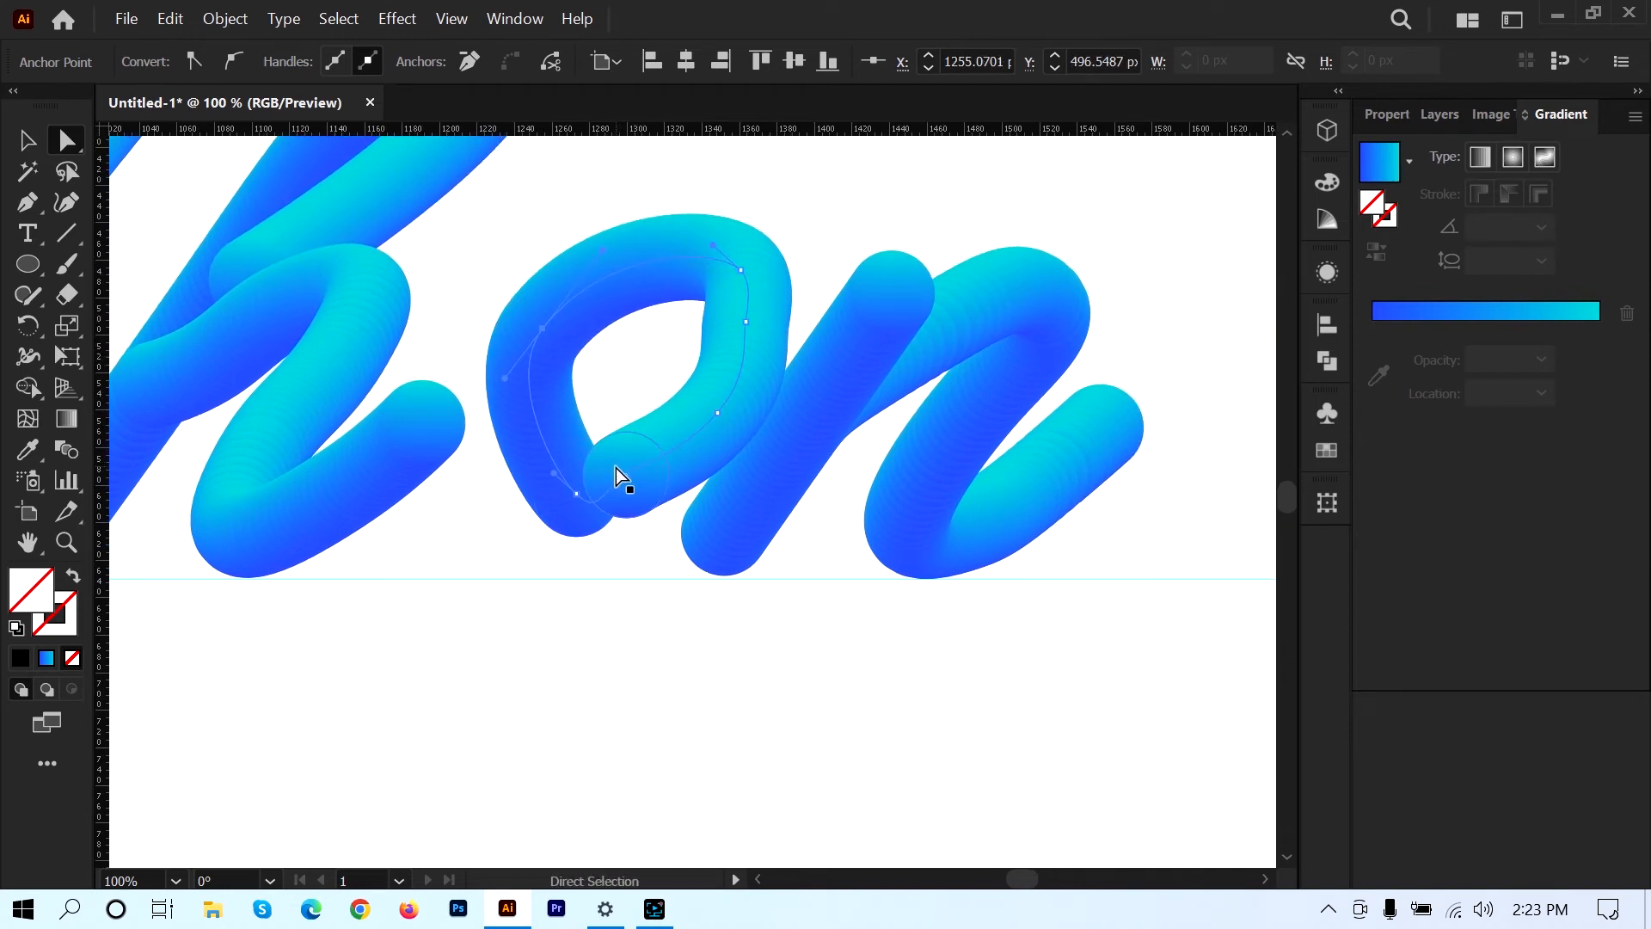
- Bring the two spine ends of the letter o together so they overlap at its bottom, and deselect it
{"action": "left_click_drag", "start_coordinate": [607, 479], "coordinate": [566, 502]}
{"action": "left_click", "coordinate": [566, 502]}
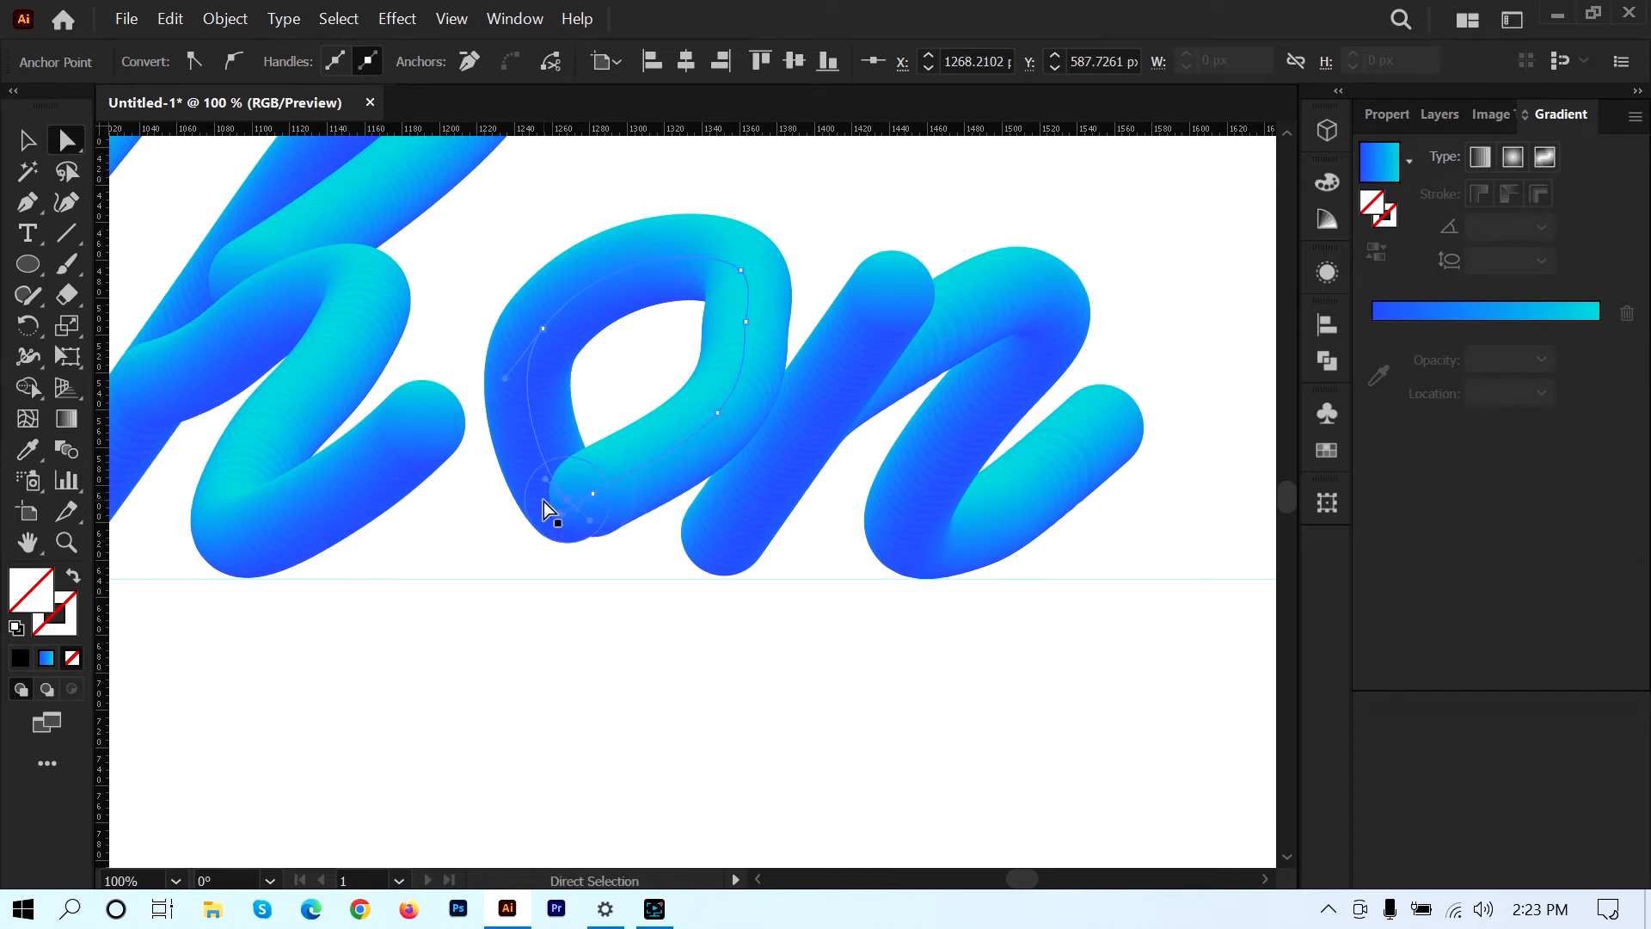
{"action": "left_click", "coordinate": [507, 531]}
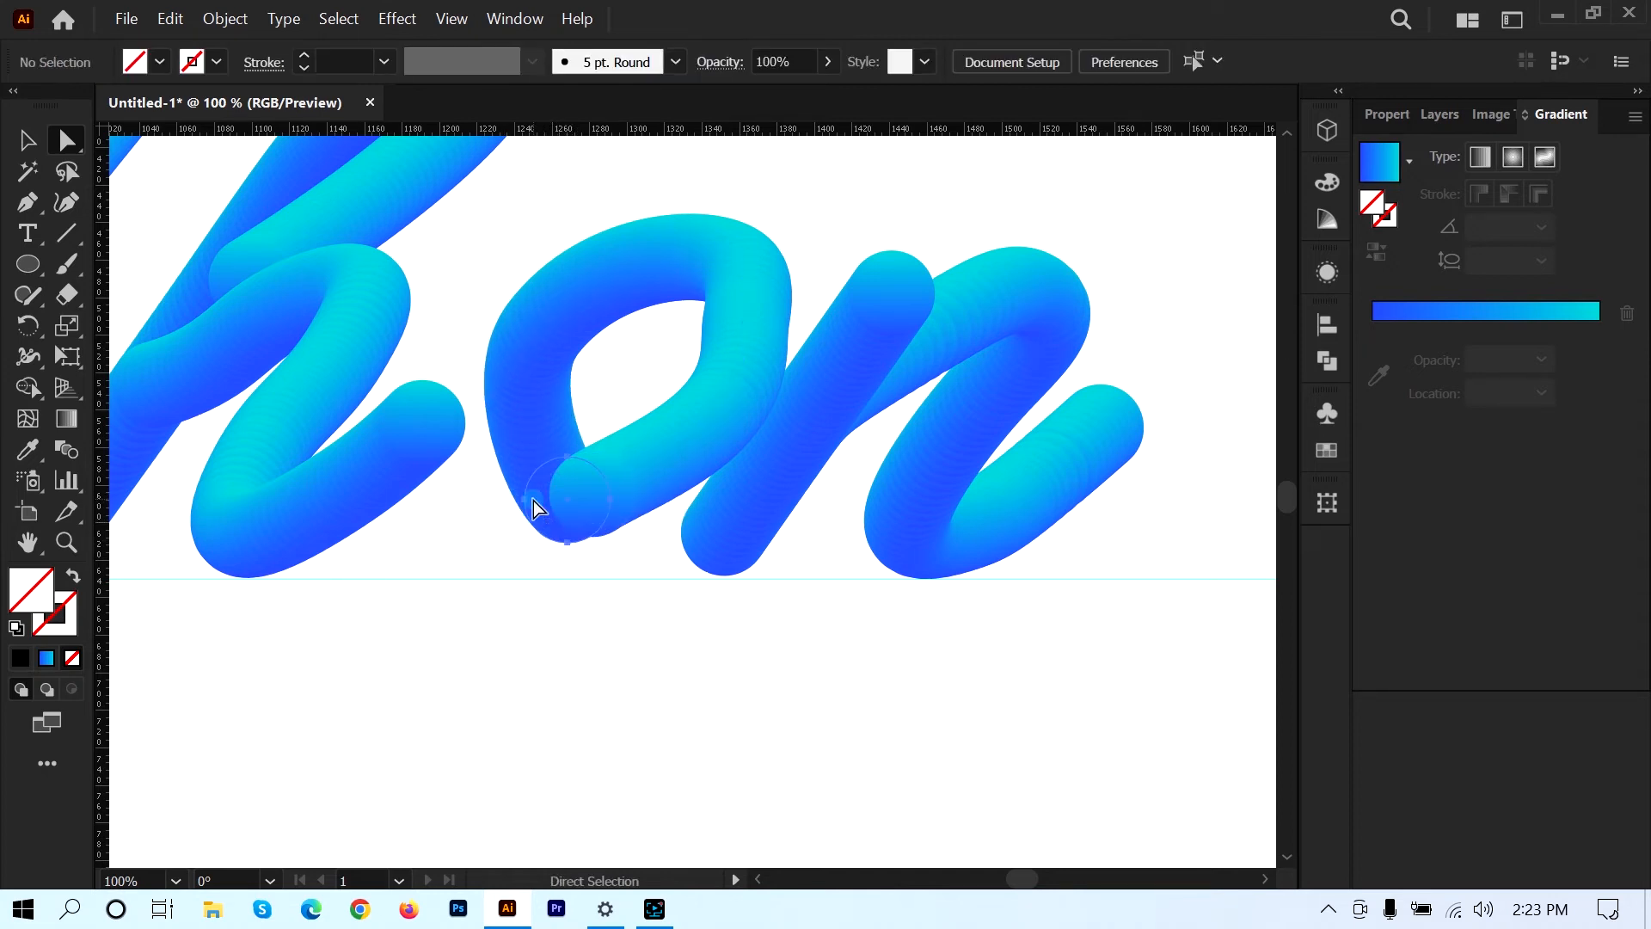
{"action": "left_click", "coordinate": [533, 507]}
{"action": "left_click", "coordinate": [571, 505]}
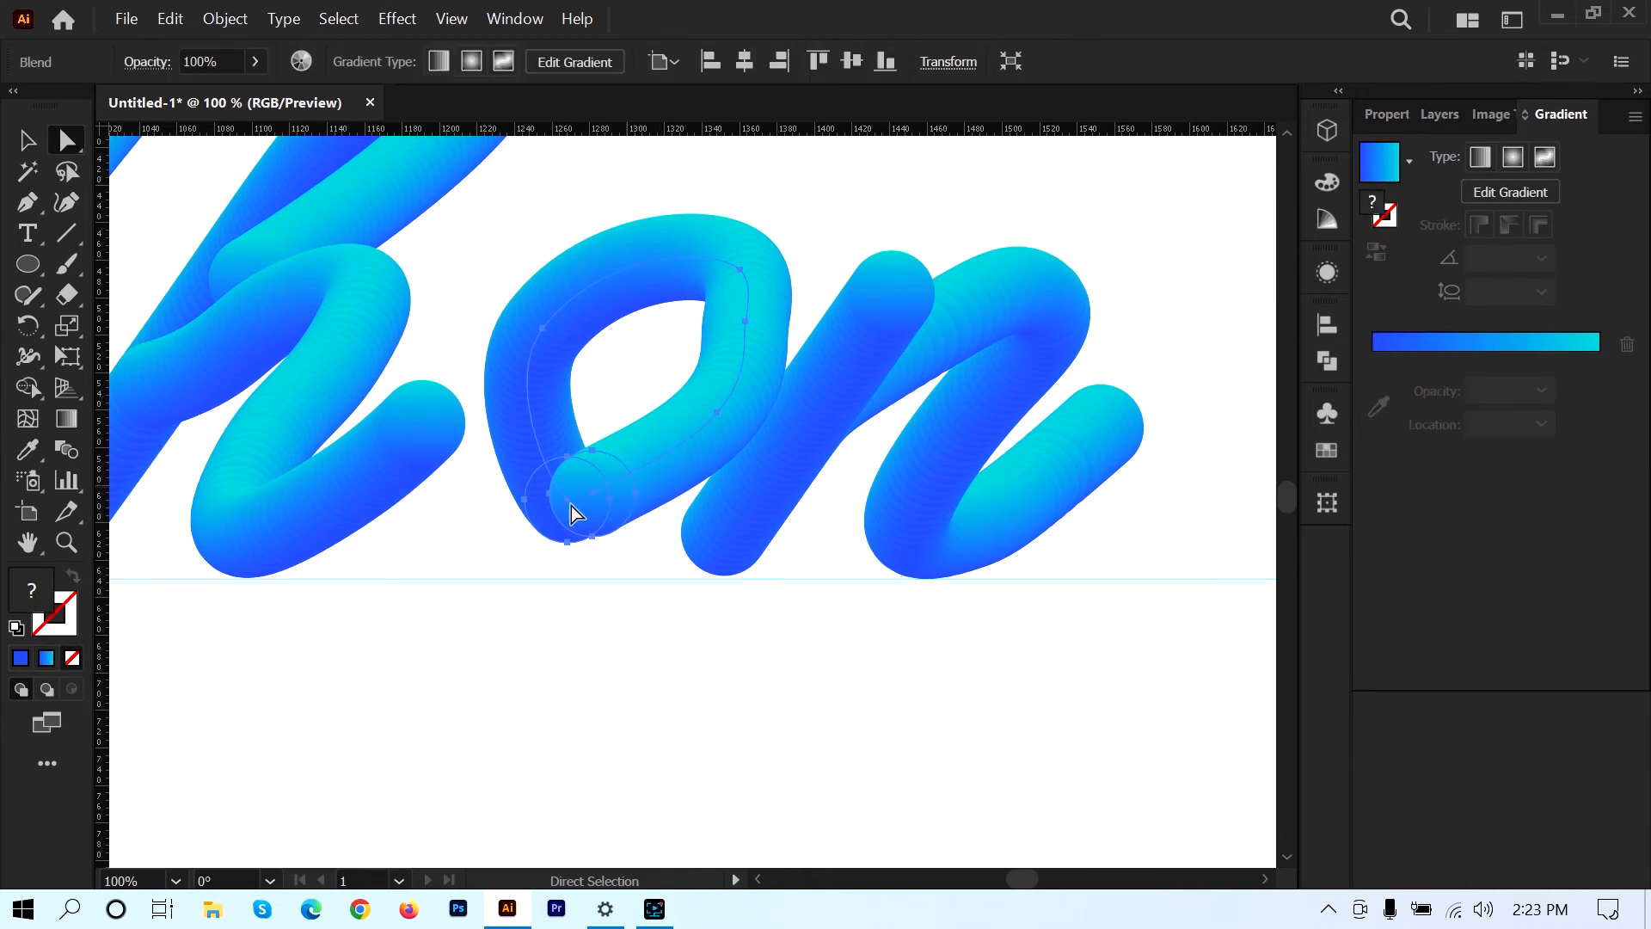
{"action": "left_click", "coordinate": [633, 537]}
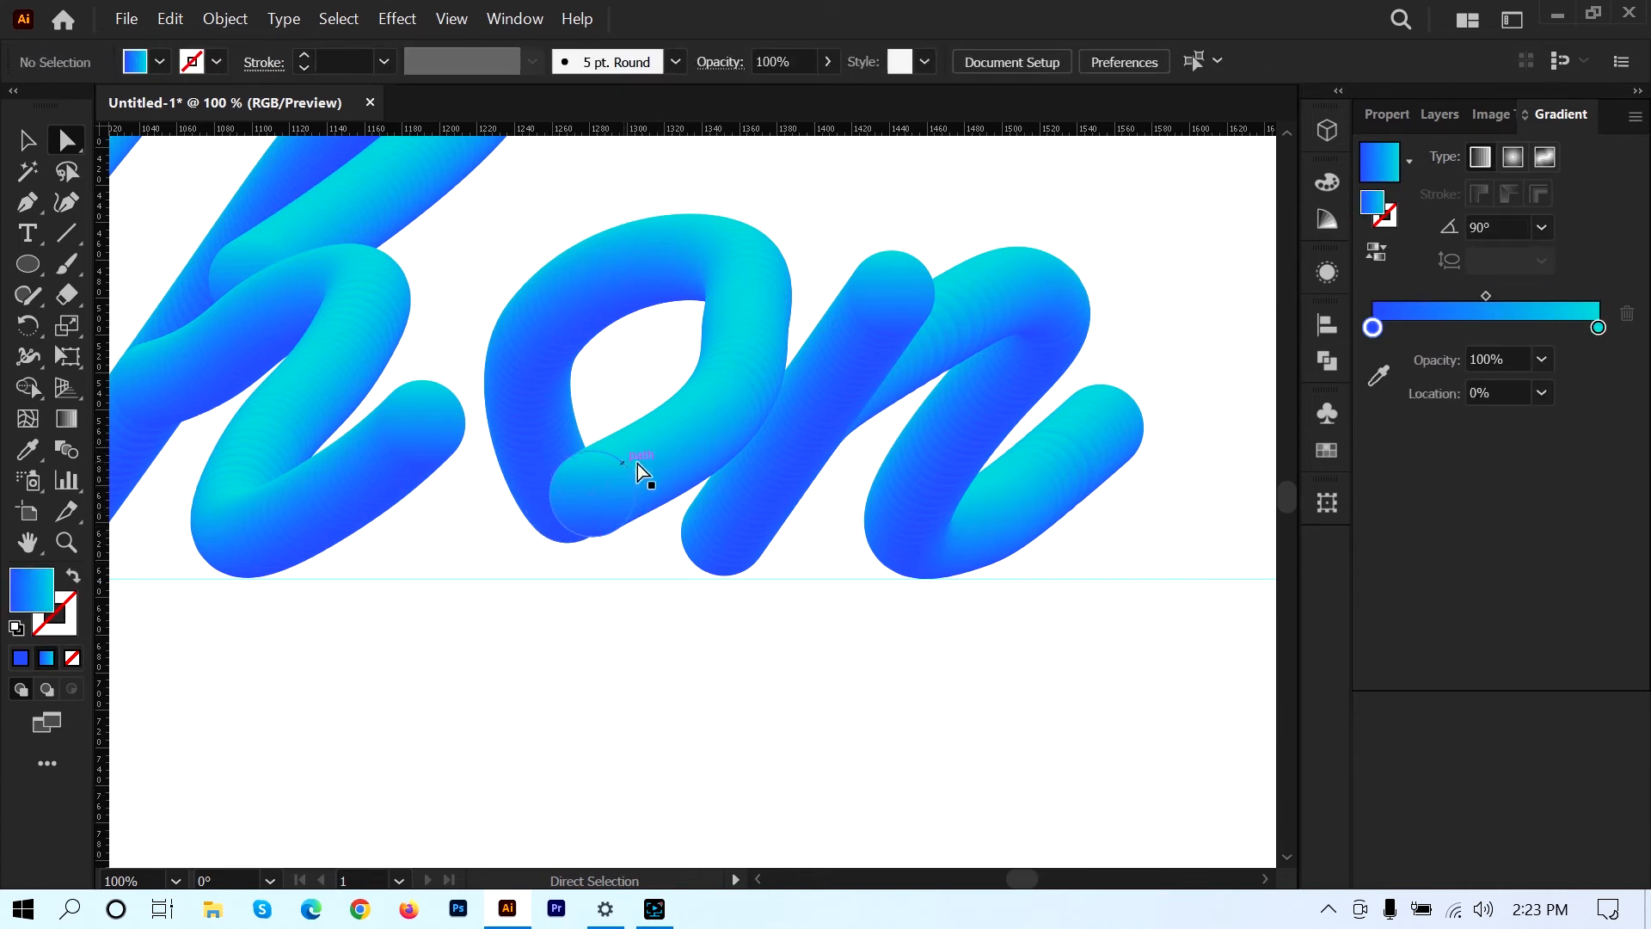
- Raise the top curve of the letter o's spine and adjust its right anchor to smooth the bowl
{"action": "left_click", "coordinate": [736, 390]}
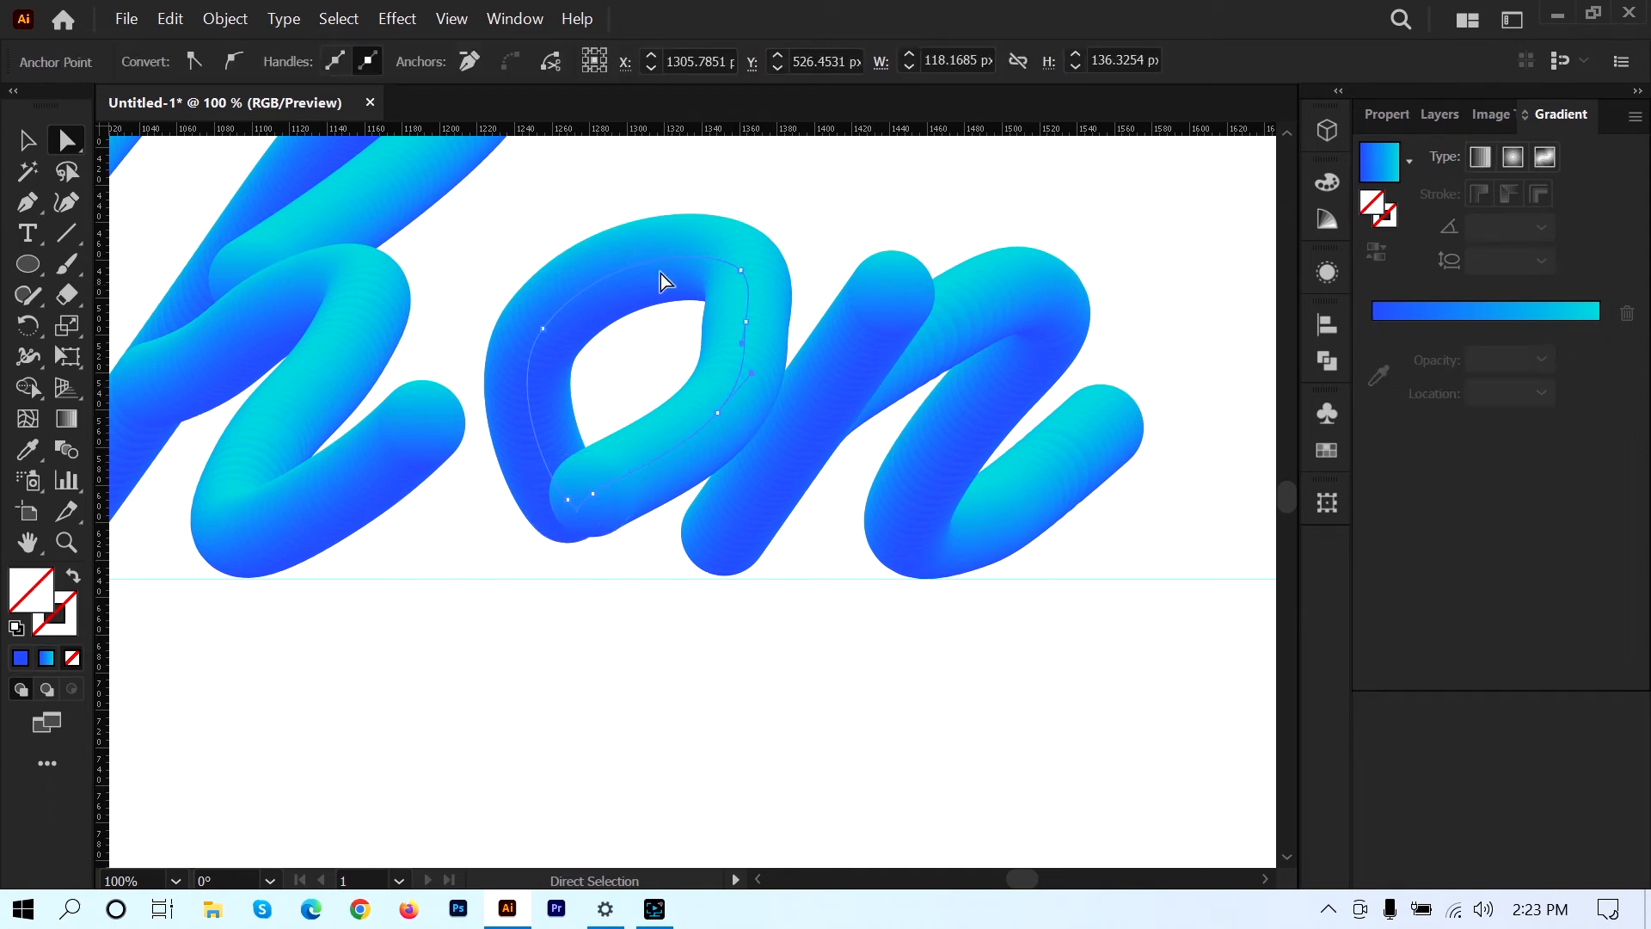
{"action": "left_click_drag", "start_coordinate": [640, 265], "coordinate": [638, 249]}
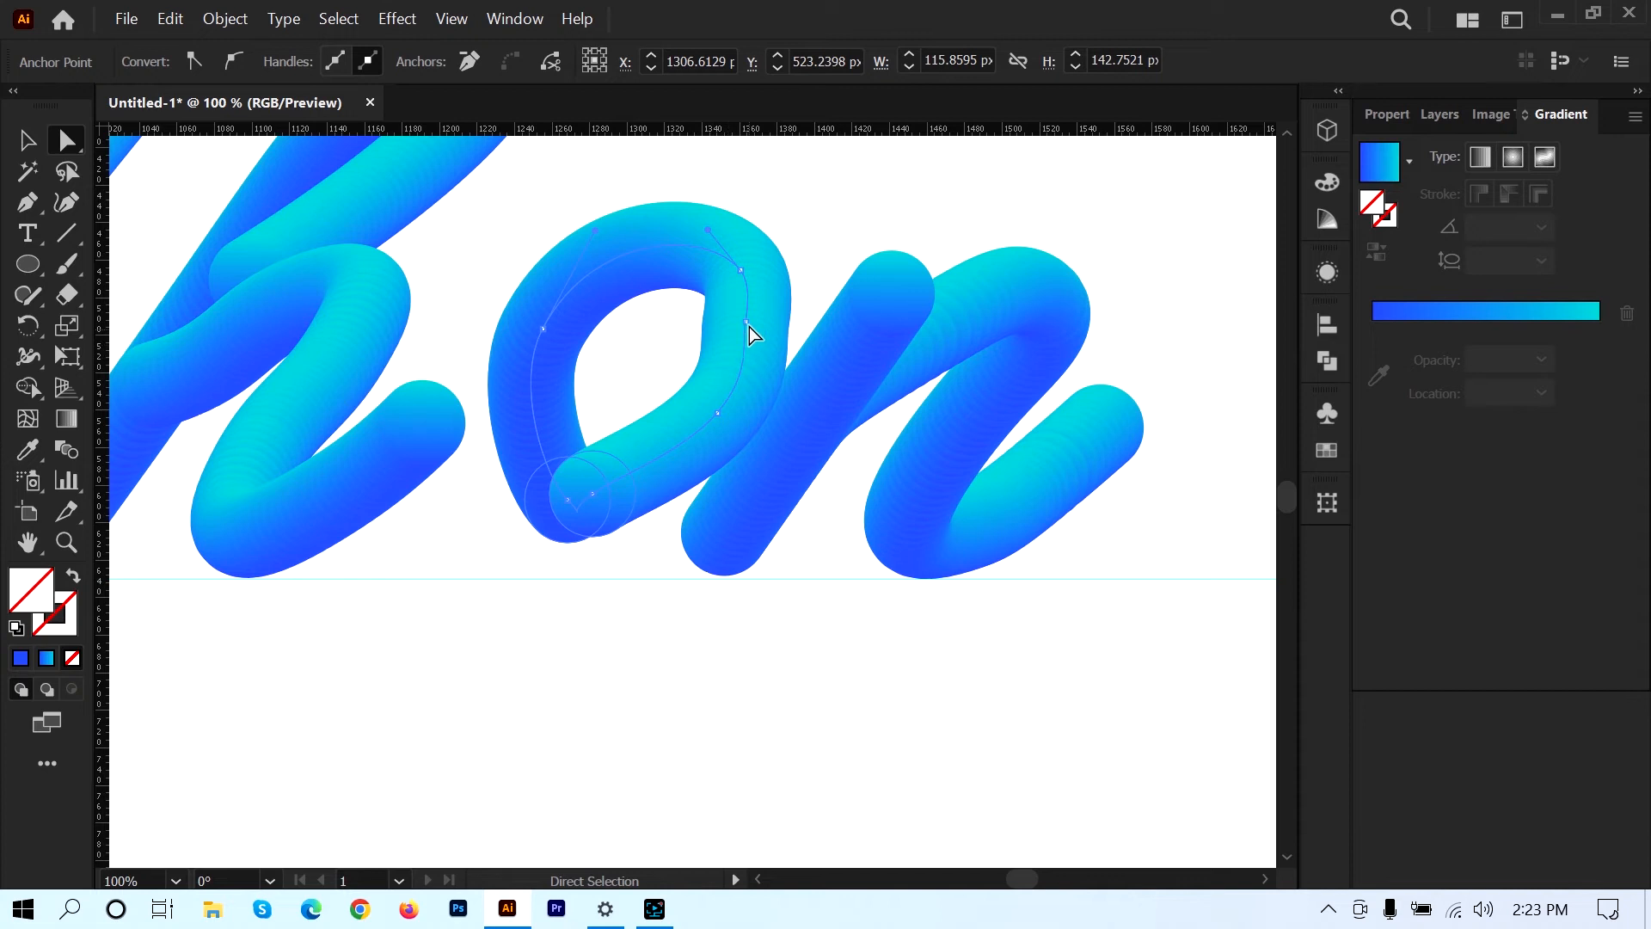
{"action": "left_click_drag", "start_coordinate": [751, 325], "coordinate": [757, 334]}
{"action": "scroll", "coordinate": [652, 347], "scroll_direction": "down", "scroll_amount": 2}
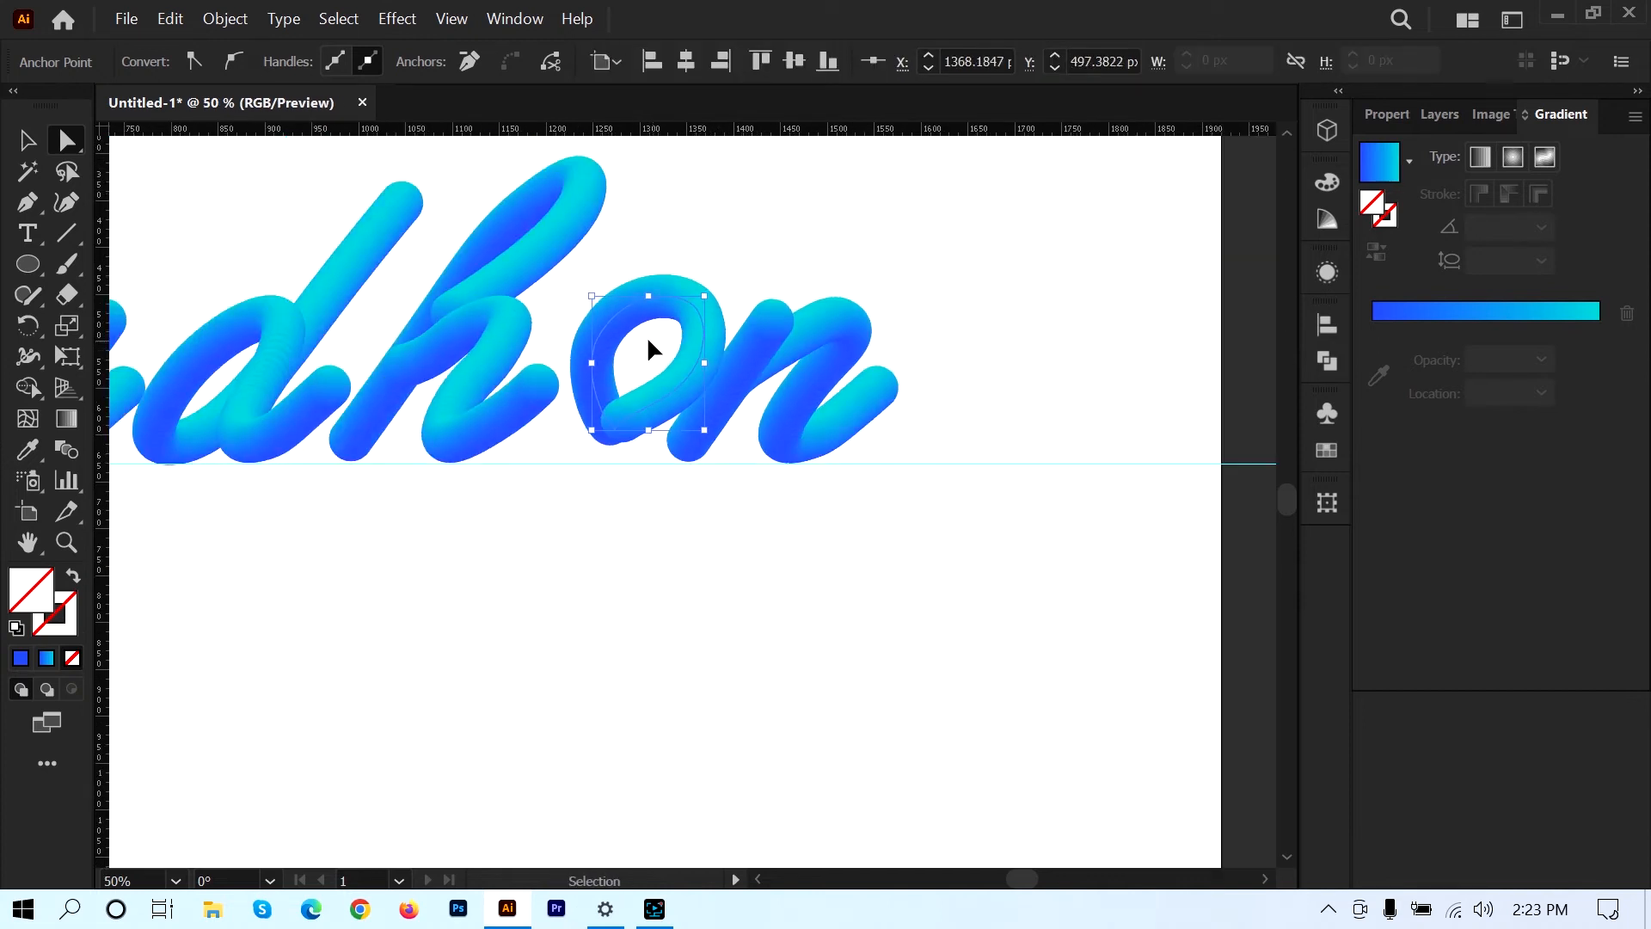
- Move the whole letter o slightly left, and nudge it down until its bottom meets the baseline guide
{"action": "left_click", "coordinate": [669, 506]}
{"action": "left_click_drag", "start_coordinate": [701, 374], "coordinate": [691, 374]}
{"action": "key", "text": "shift+Down"}
{"action": "key", "text": "shift+Down"}
{"action": "key", "text": "shift+Down"}
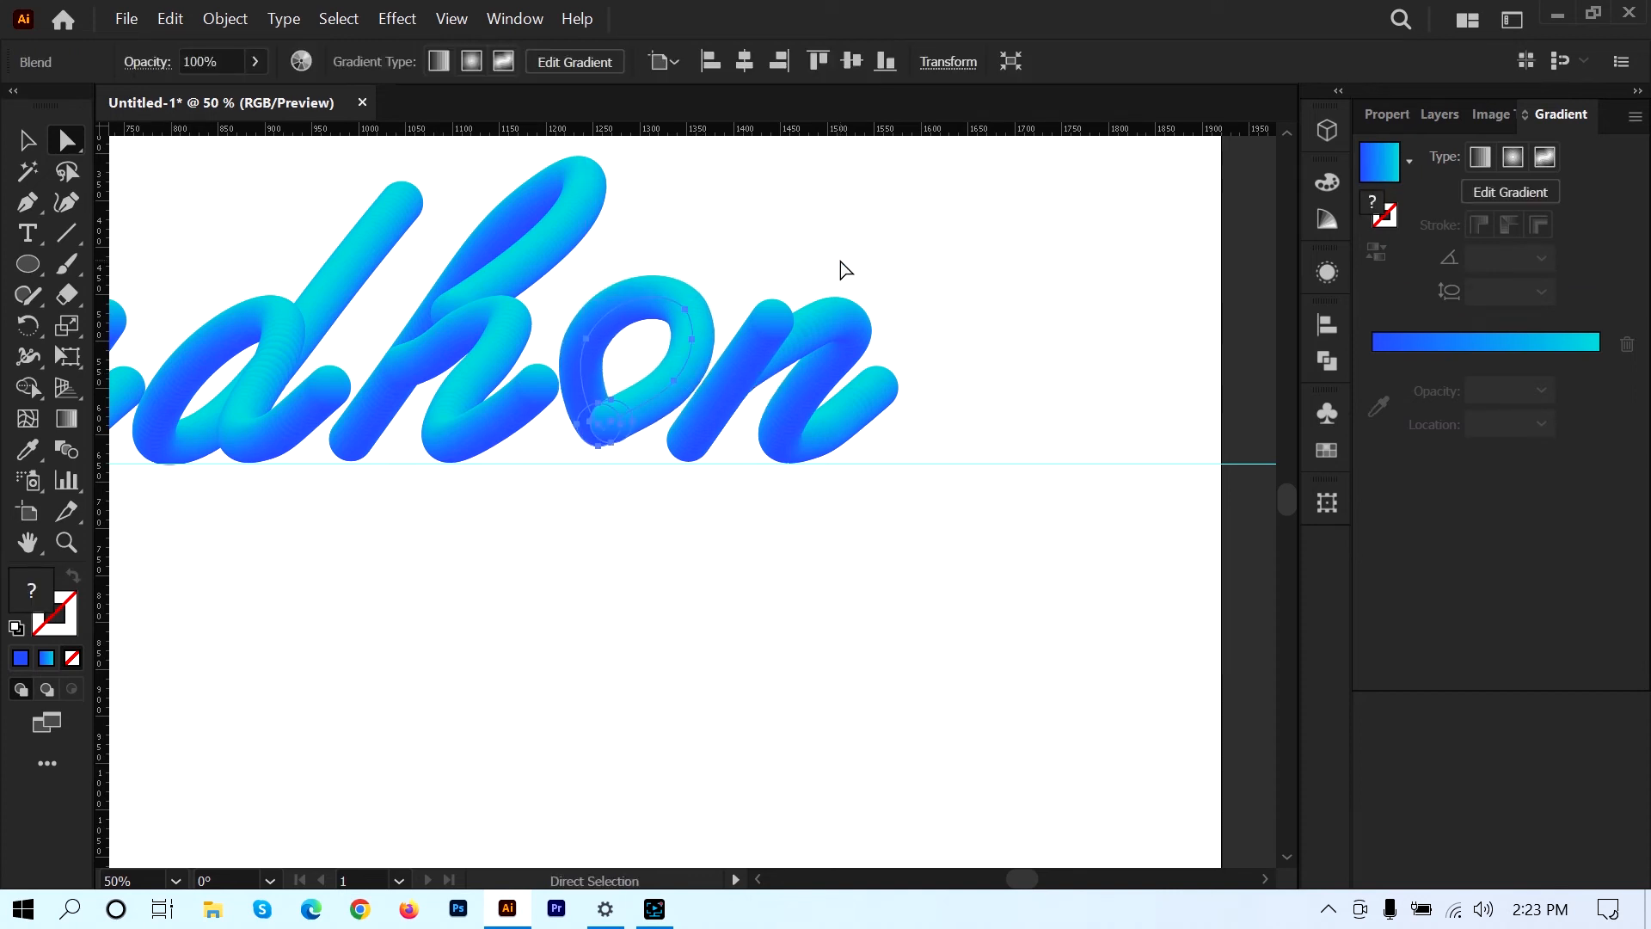
{"action": "key", "text": "shift+Down"}
{"action": "key", "text": "shift+Down"}
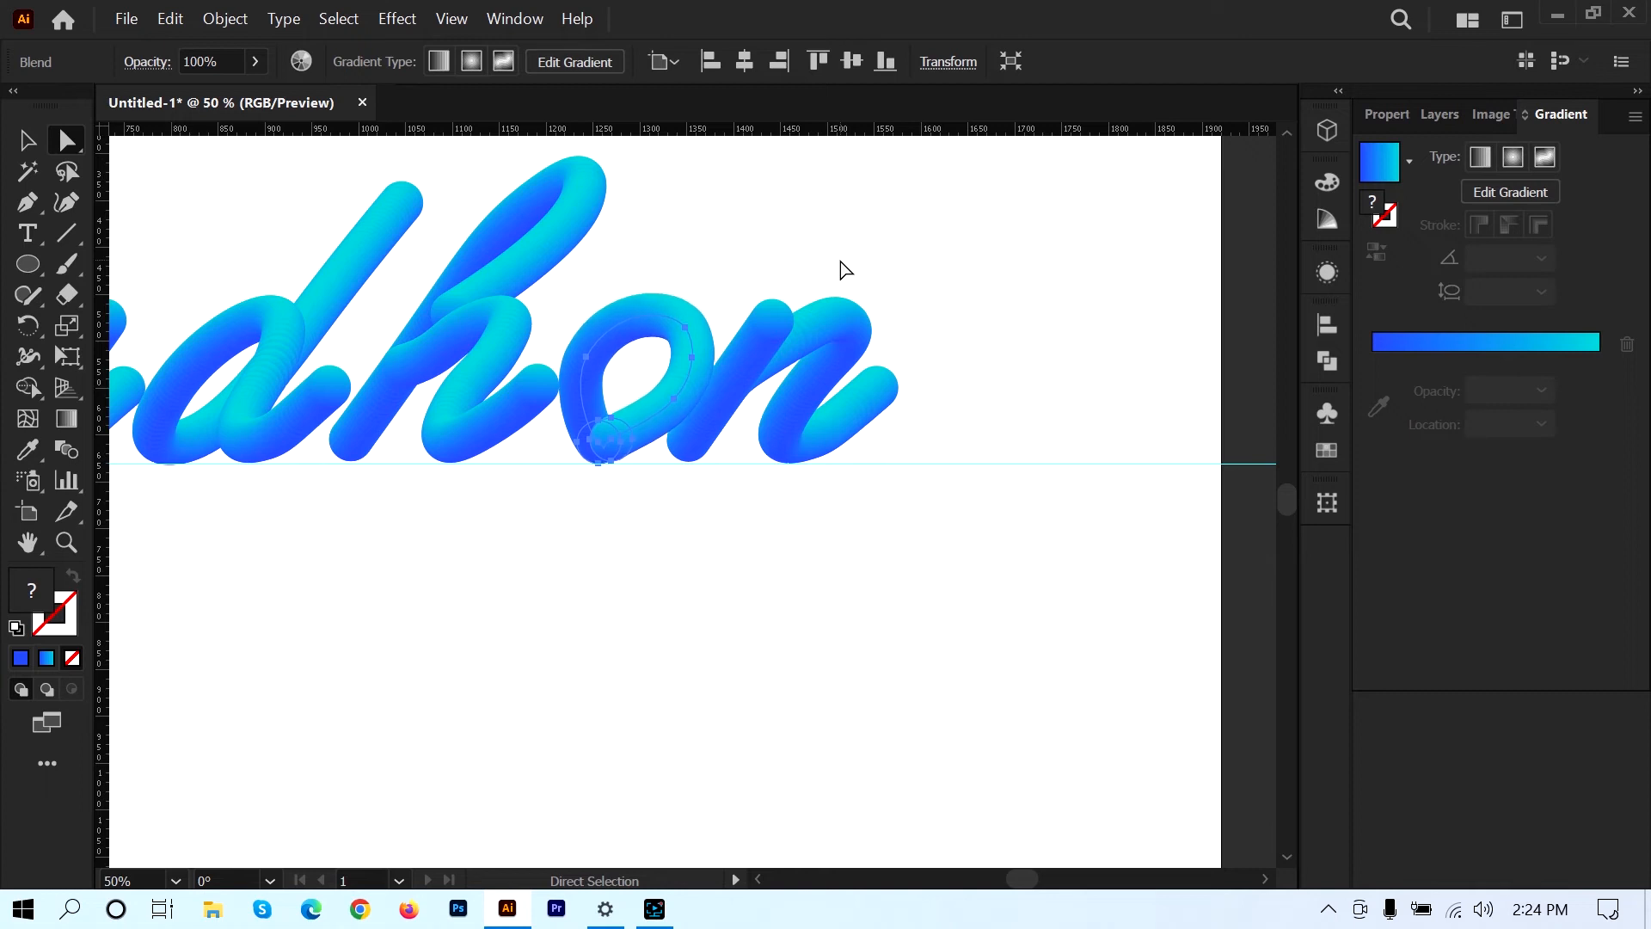
- Nudge the letter n right in two large steps and the letter o right in two small steps, and deselect them
{"action": "left_click", "coordinate": [828, 347]}
{"action": "key", "text": "shift+Right"}
{"action": "key", "text": "shift+Right"}
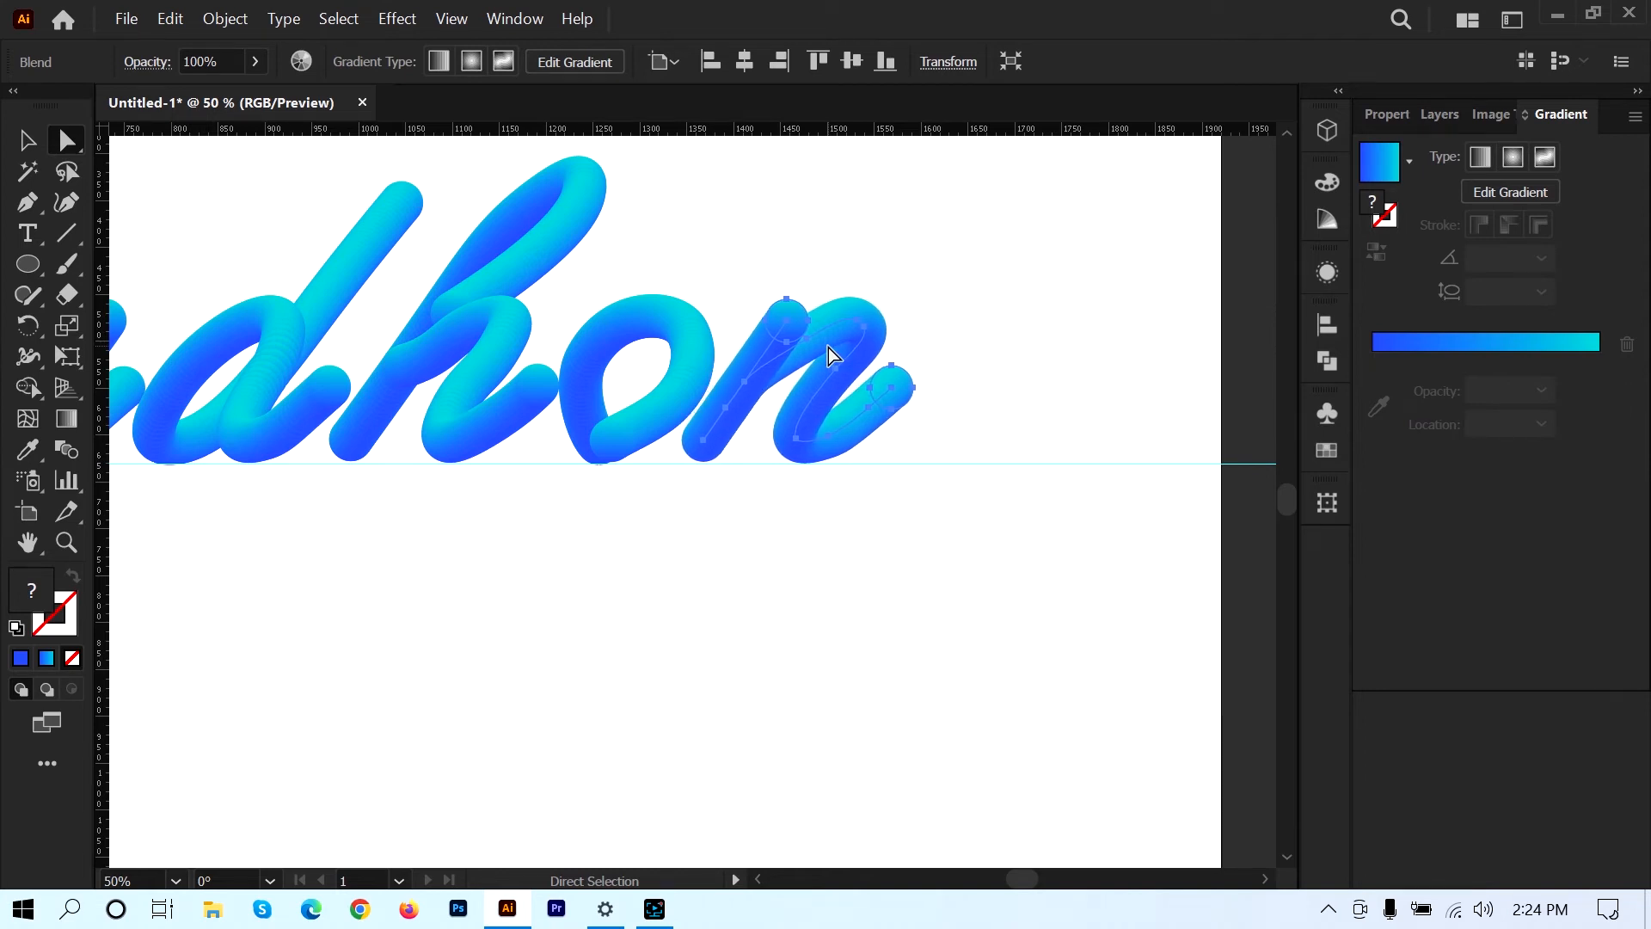
{"action": "left_click", "coordinate": [657, 343]}
{"action": "key", "text": "Right"}
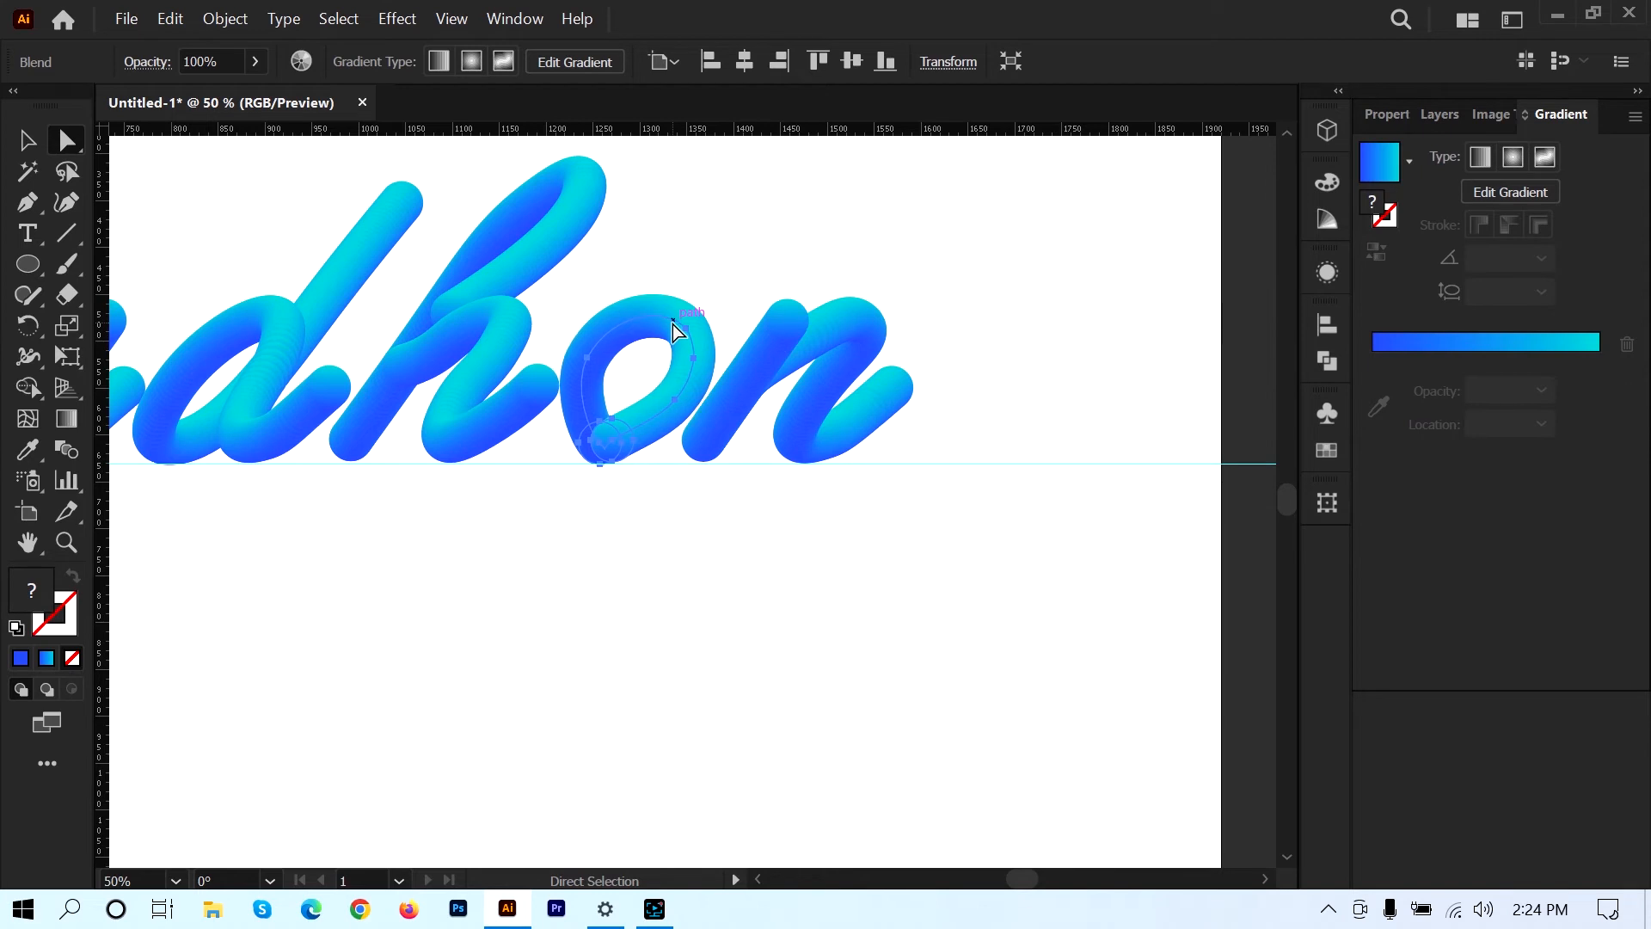
{"action": "key", "text": "Right"}
{"action": "left_click", "coordinate": [670, 497]}
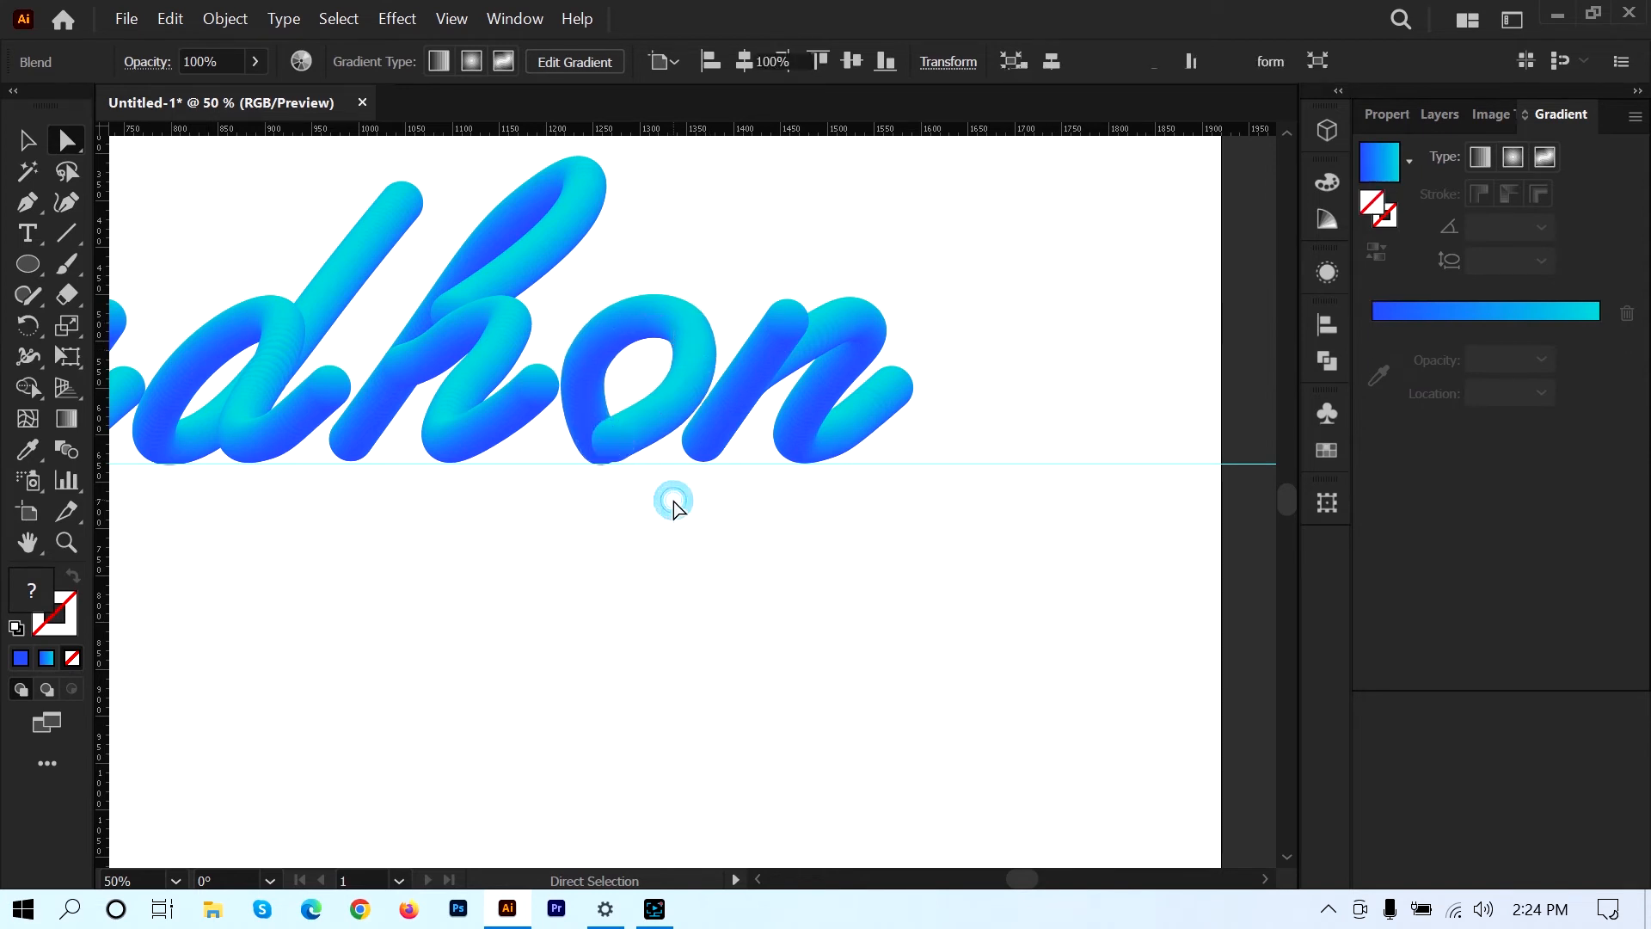
- Select the whole letter d and nudge it slightly right to even the gaps beside it, and deselect it
{"action": "scroll", "coordinate": [582, 519], "scroll_direction": "down", "scroll_amount": 2}
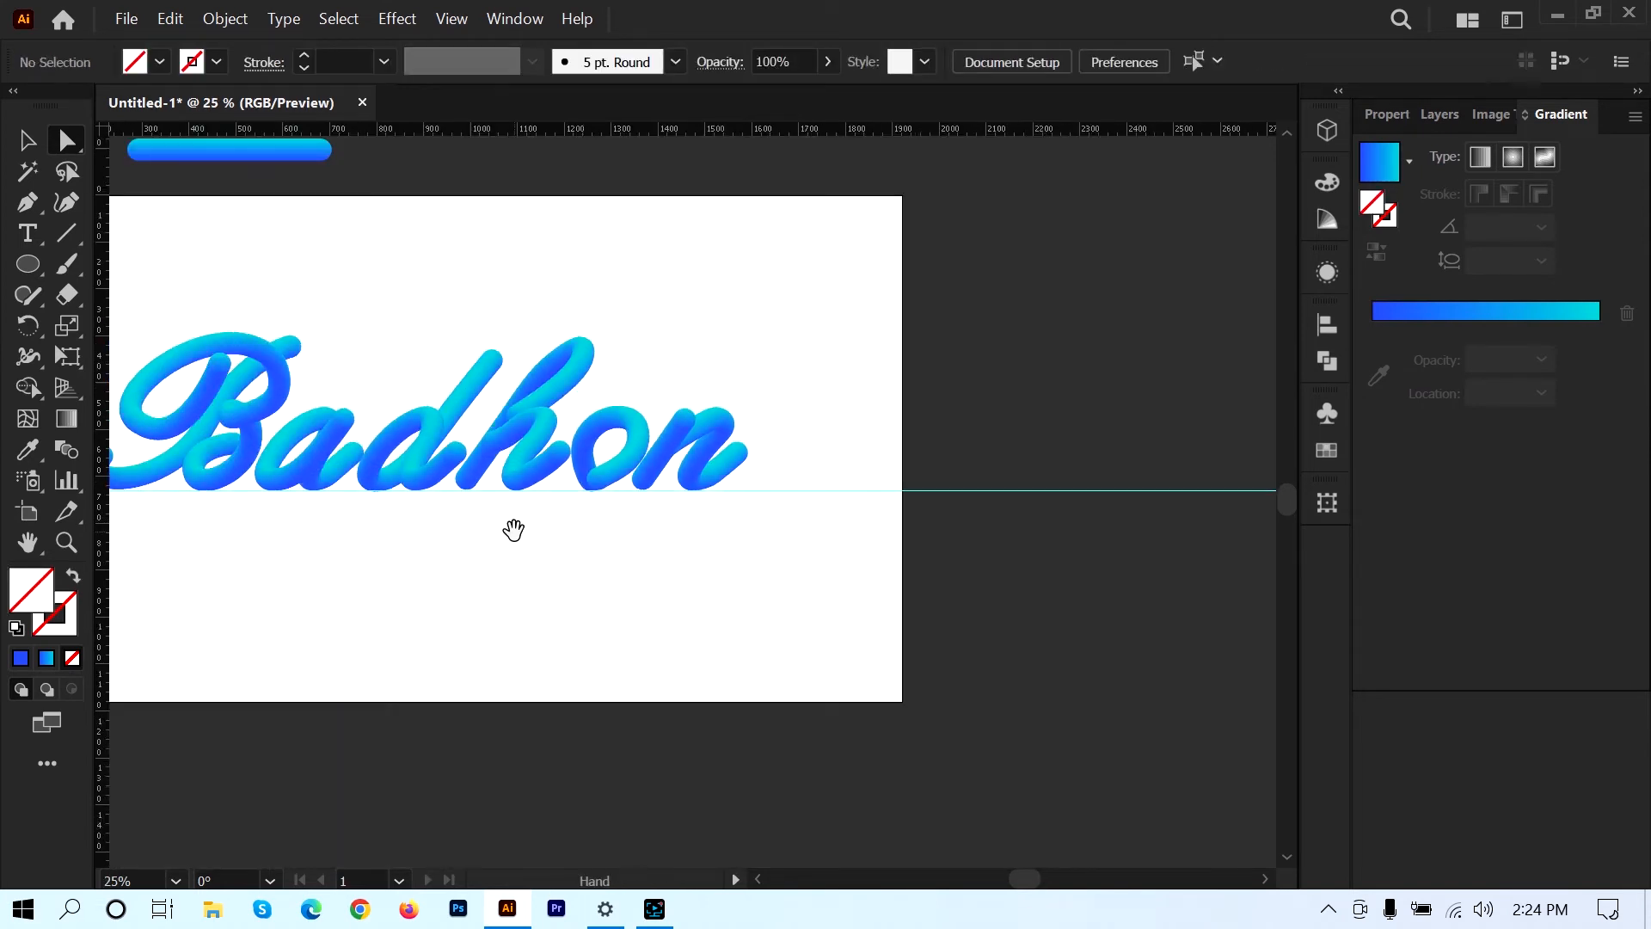
{"action": "left_click_drag", "start_coordinate": [516, 526], "coordinate": [771, 597]}
{"action": "left_click", "coordinate": [671, 537]}
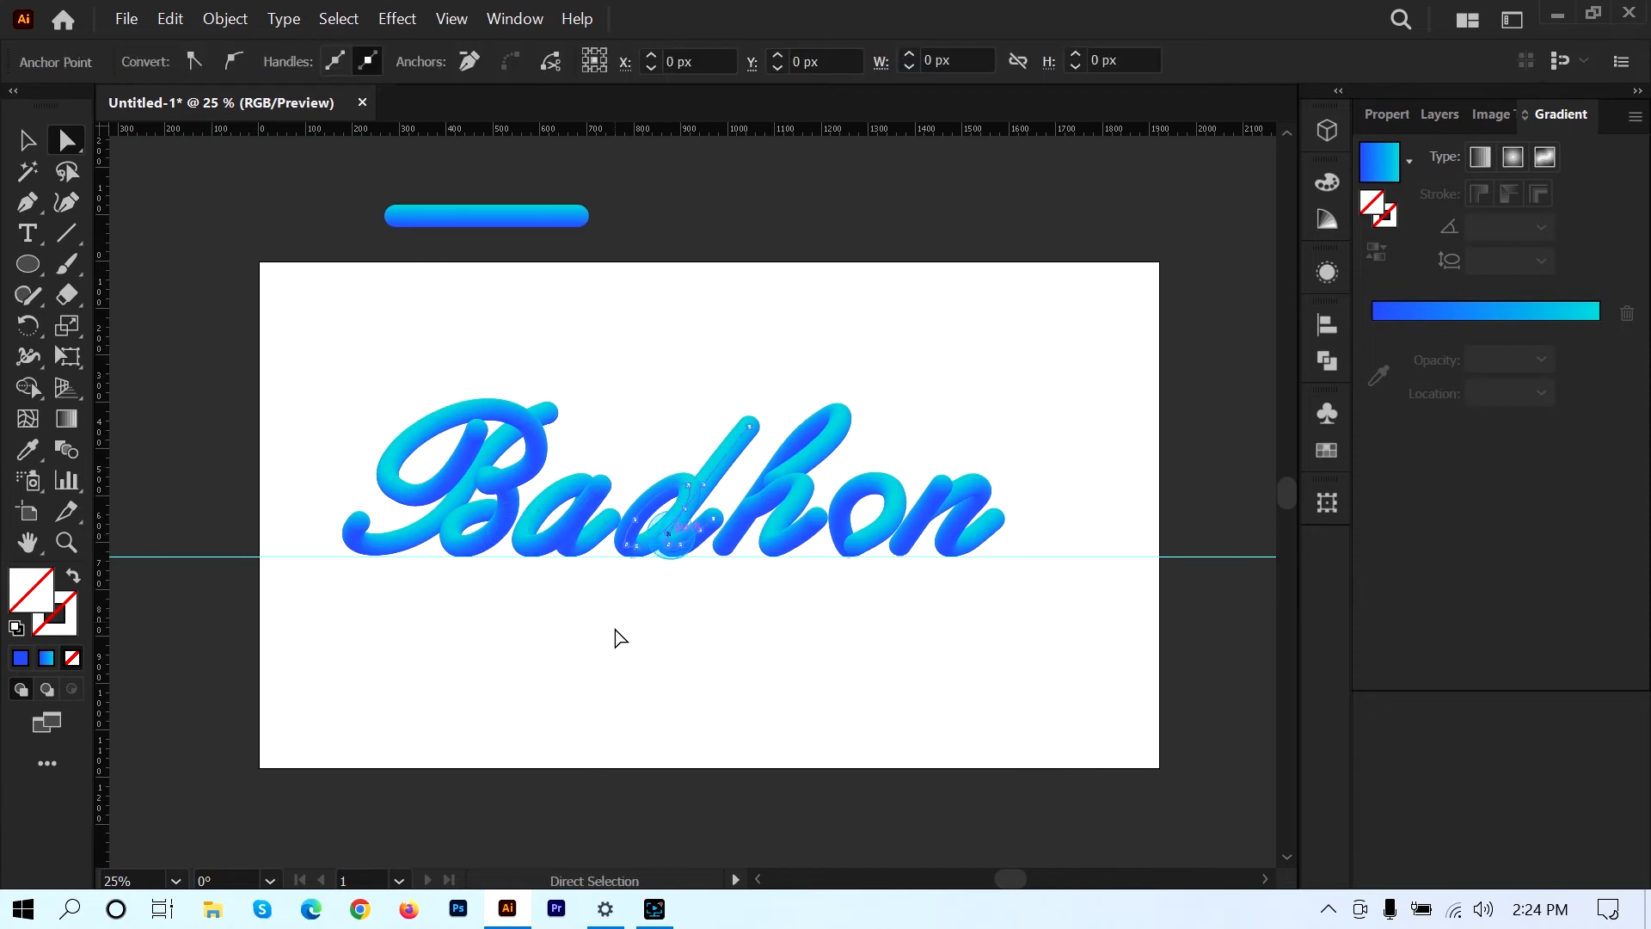
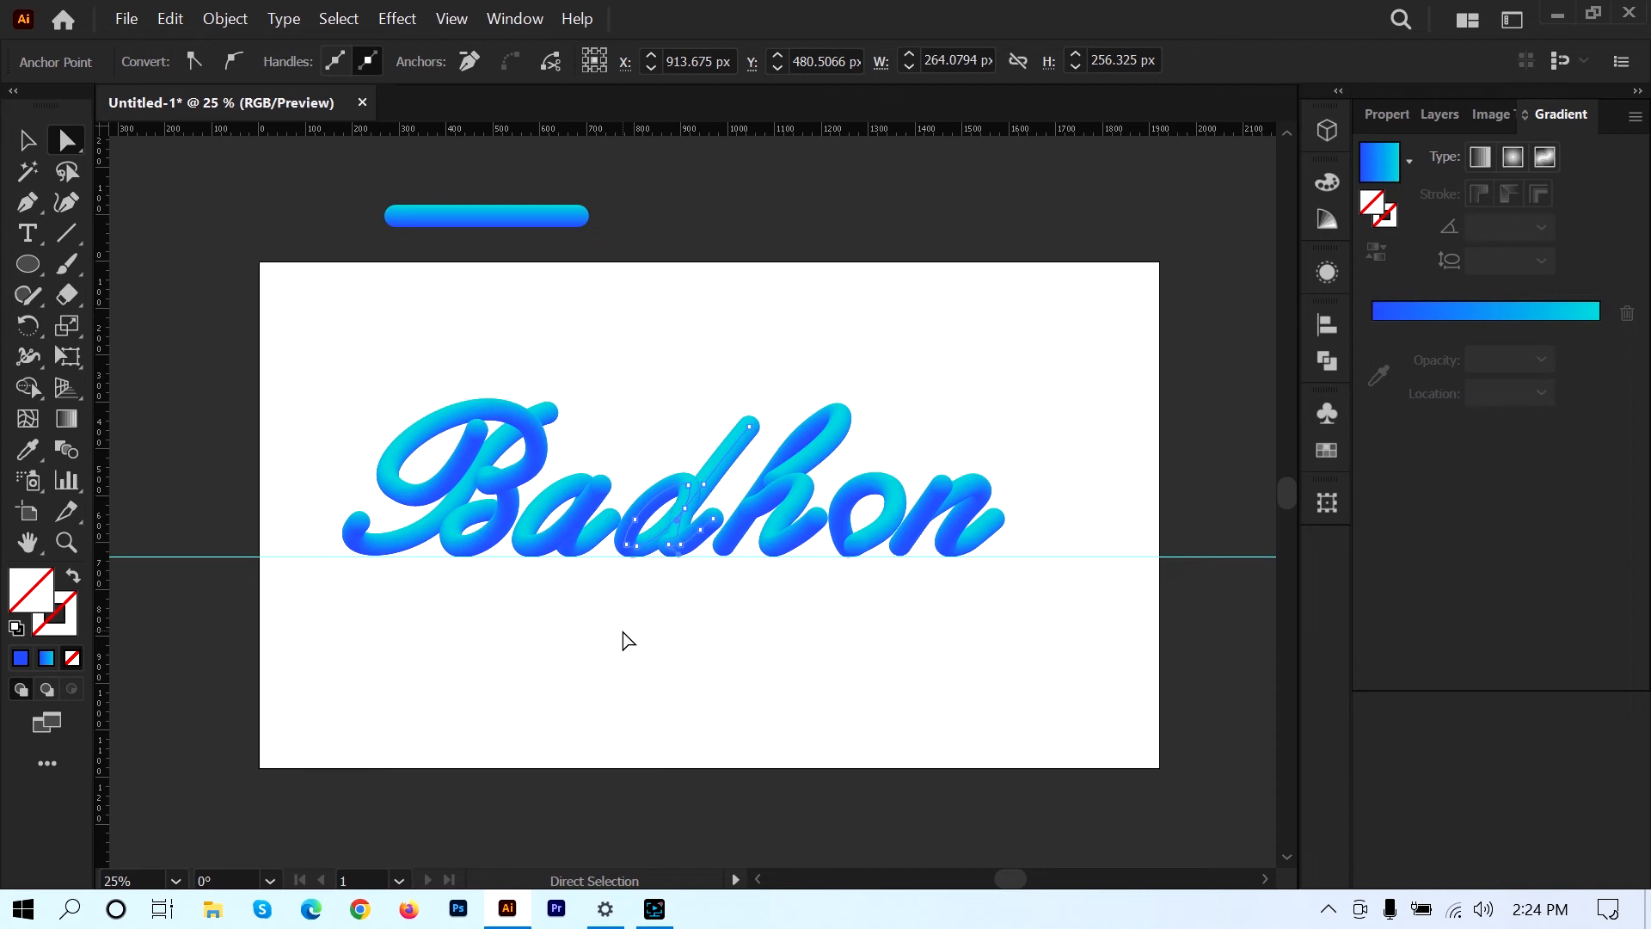
{"action": "key", "text": "ctrl"}
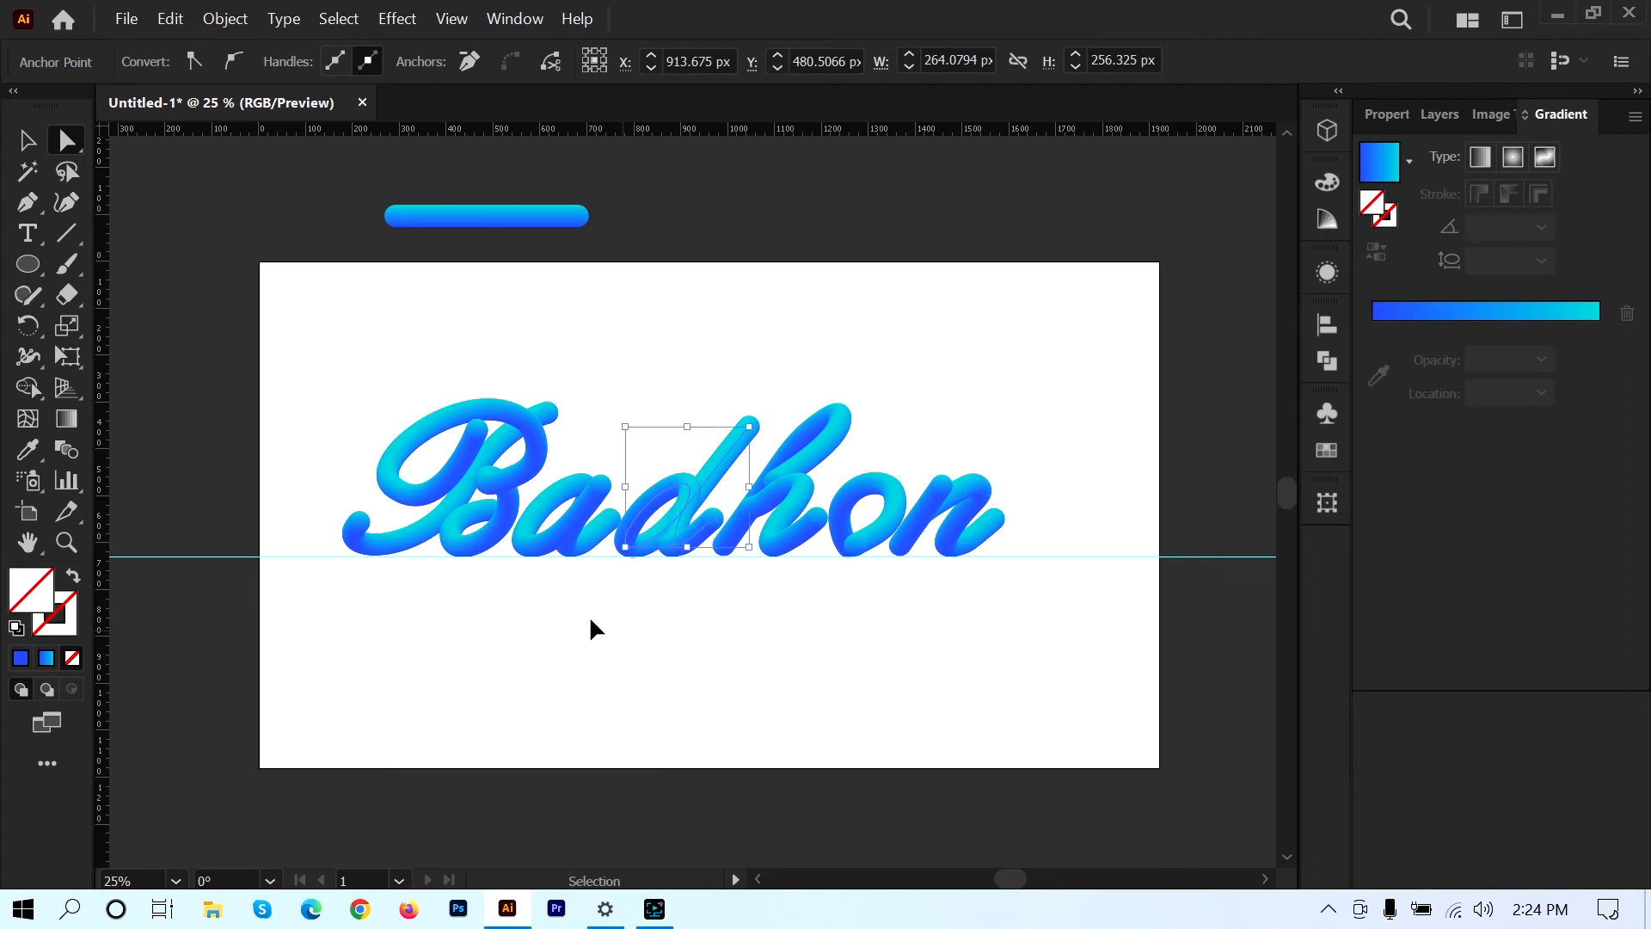
{"action": "left_click", "coordinate": [27, 140]}
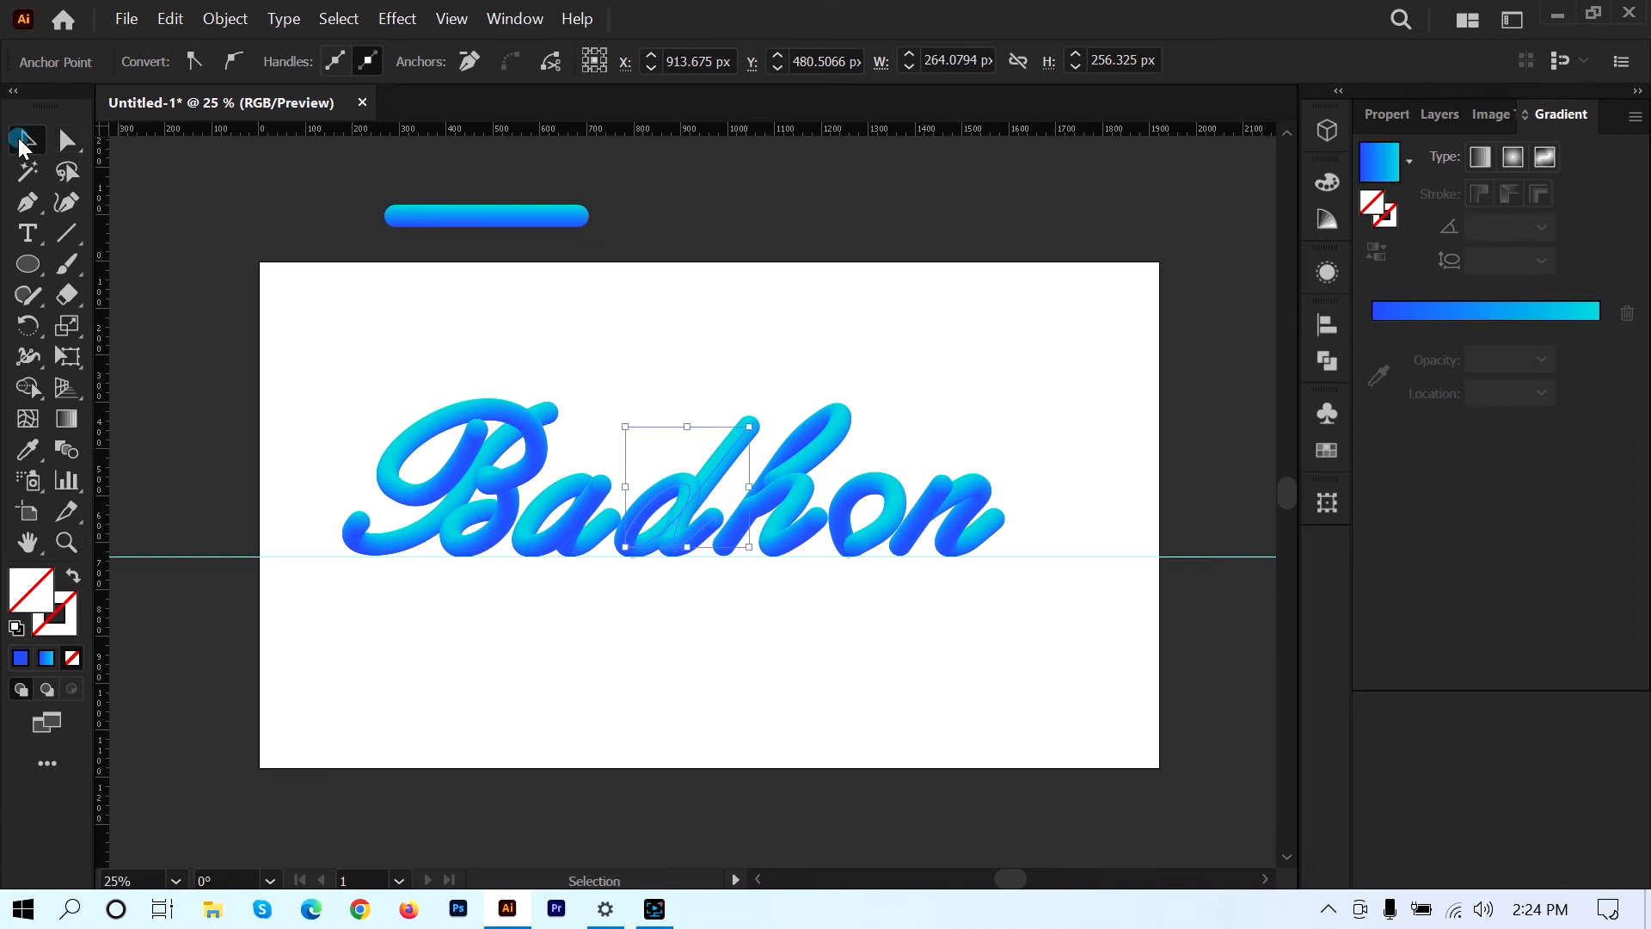
{"action": "left_click", "coordinate": [709, 566]}
{"action": "left_click", "coordinate": [678, 497]}
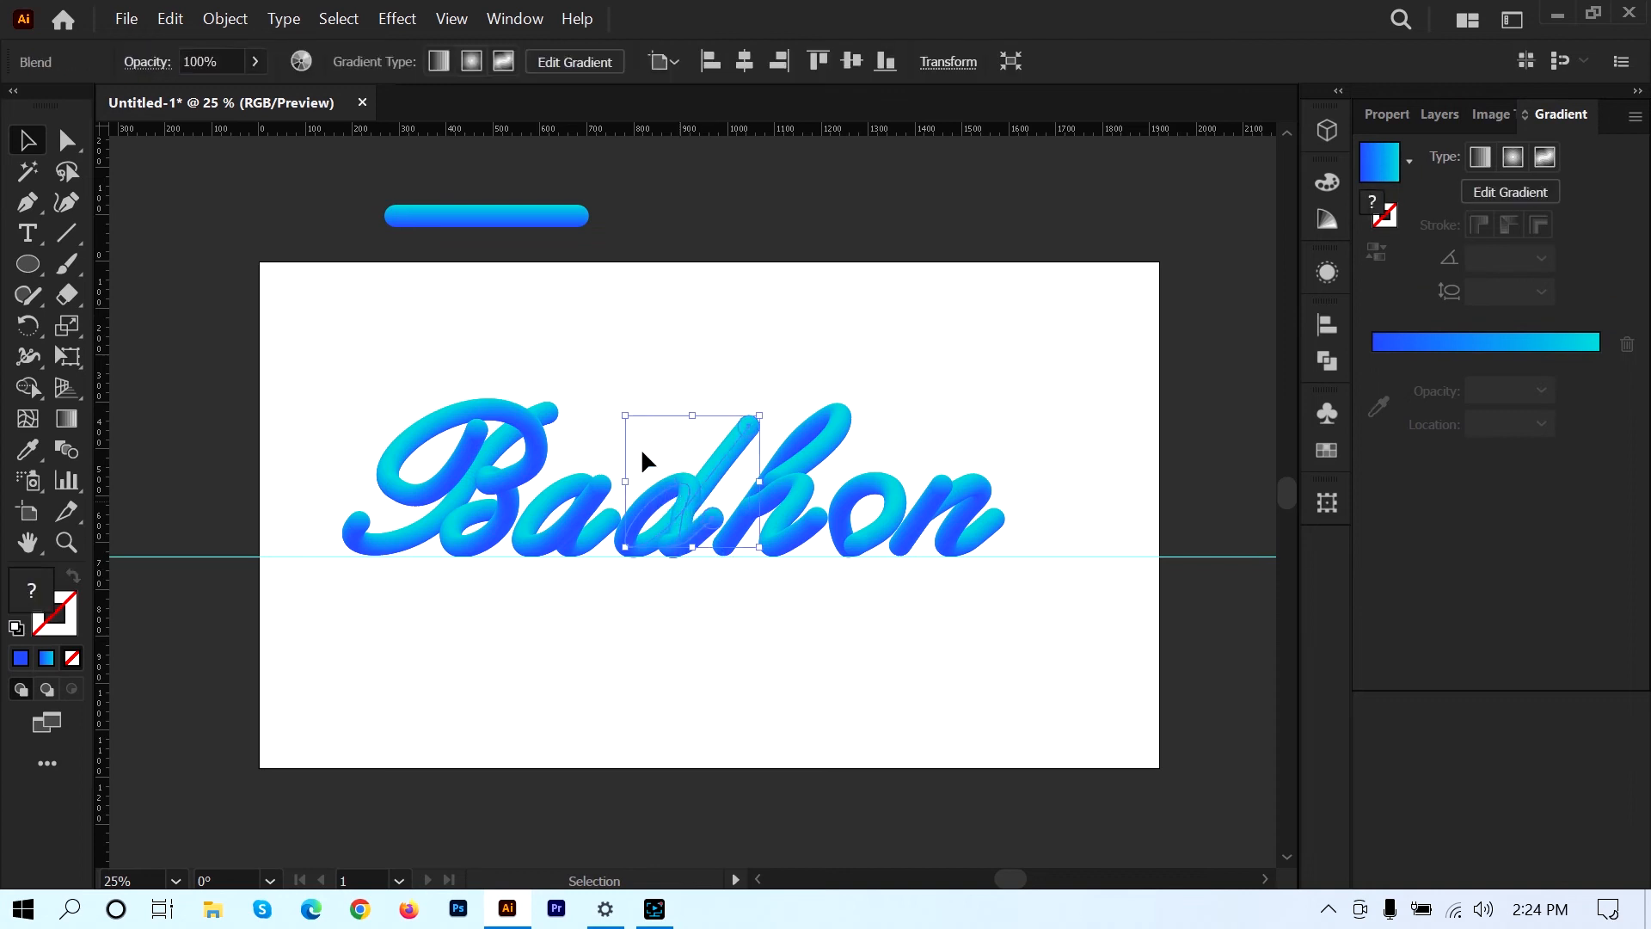
{"action": "key", "text": "Right"}
{"action": "key", "text": "Right"}
{"action": "key", "text": "Right"}
{"action": "key", "text": "Right"}
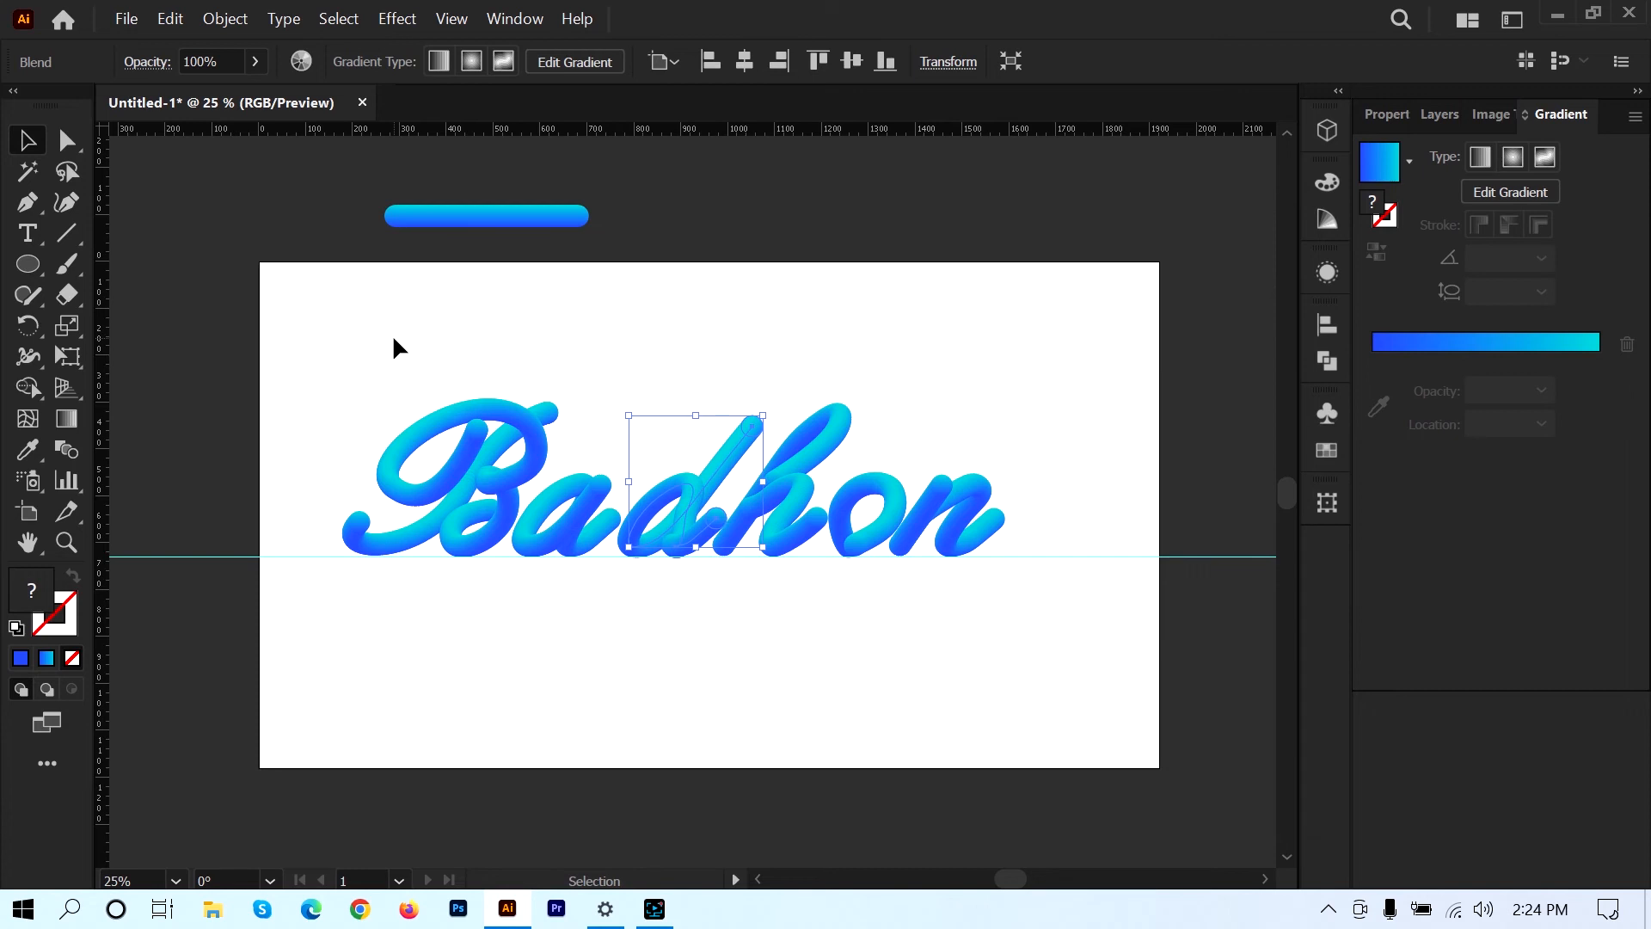
{"action": "key", "text": "Left"}
{"action": "key", "text": "Left"}
{"action": "left_click", "coordinate": [488, 672]}
- Nudge the grouped capital B slightly right toward the letter a, and deselect it
{"action": "left_click", "coordinate": [415, 552]}
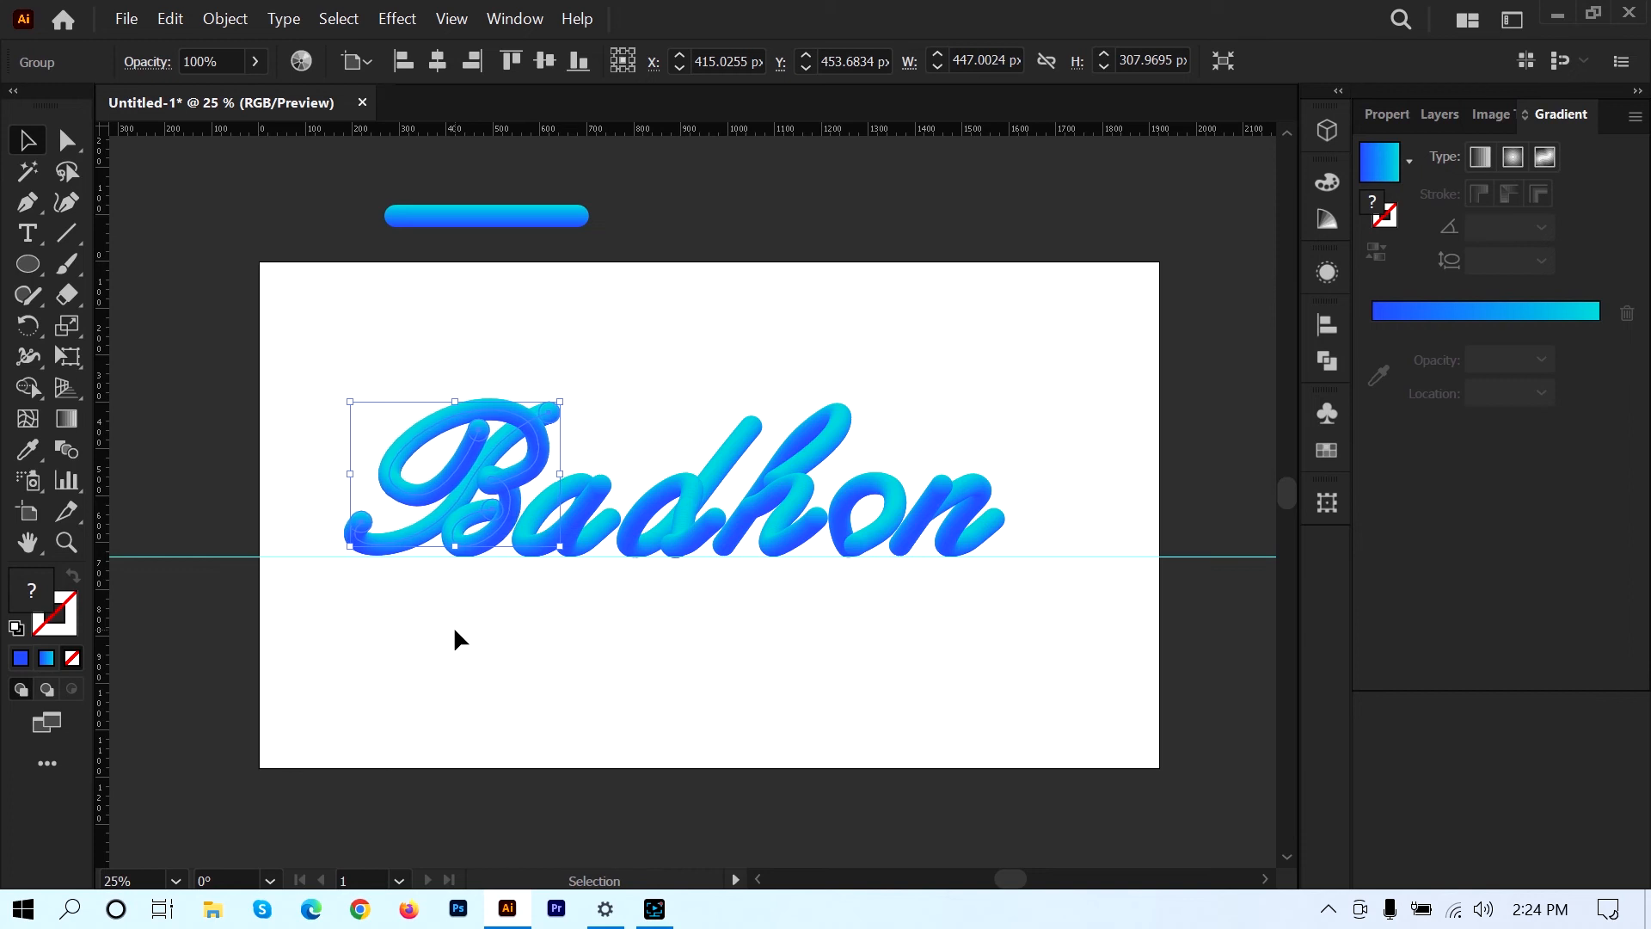
{"action": "left_click", "coordinate": [556, 656]}
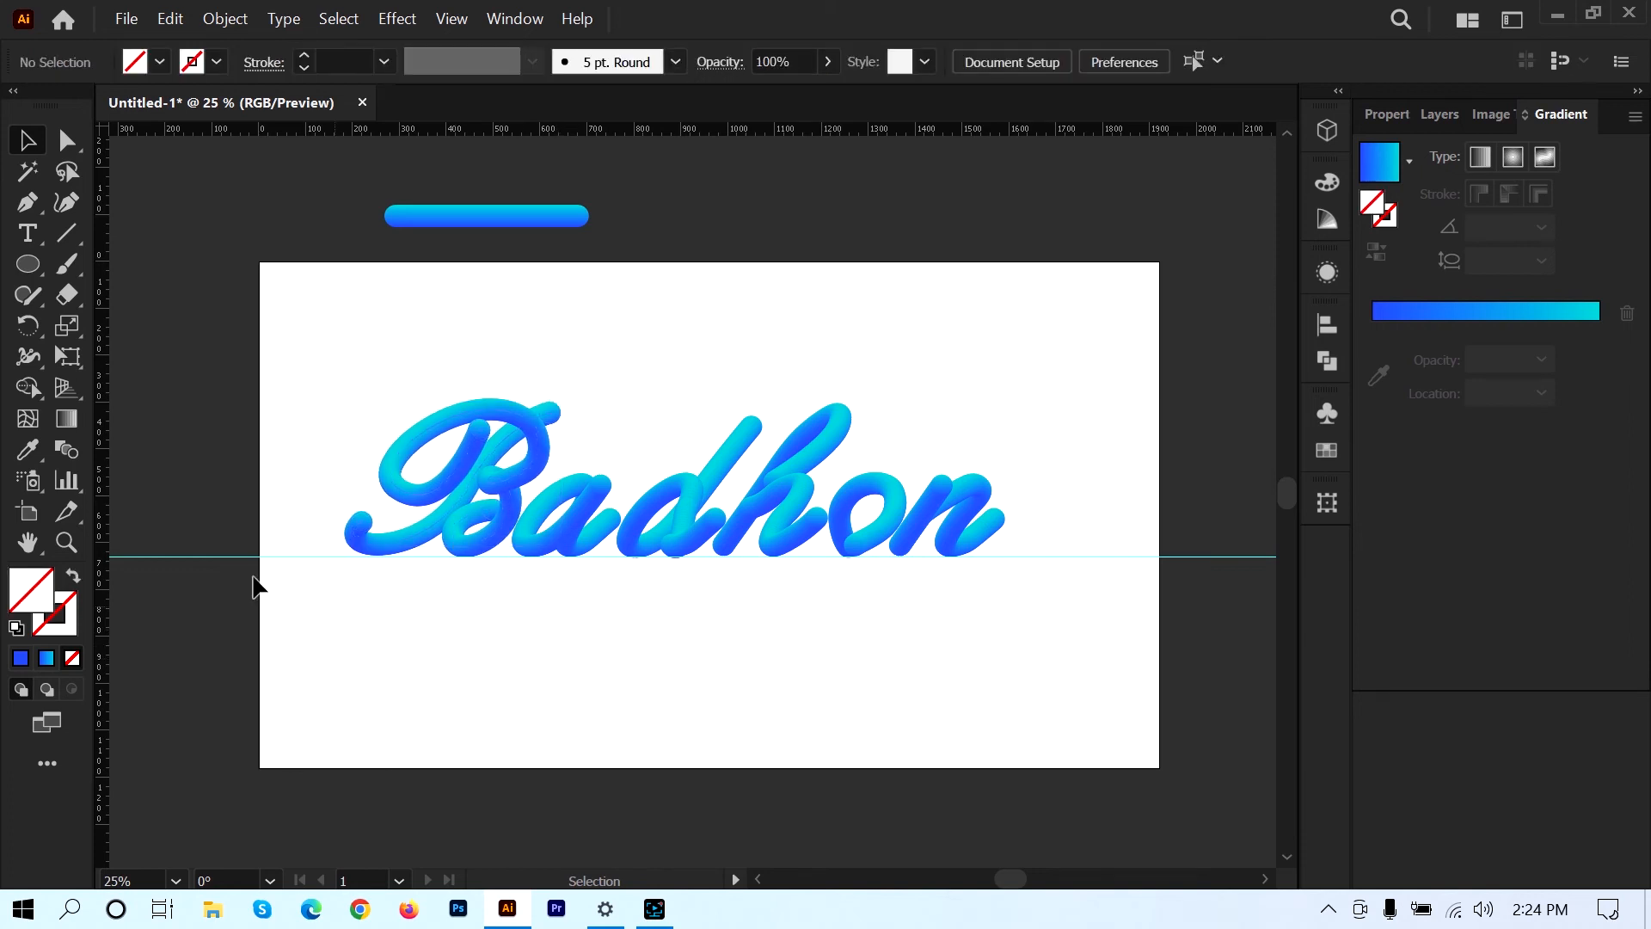
- Delete the horizontal baseline guide
{"action": "left_click", "coordinate": [119, 502]}
{"action": "key", "text": "Delete"}
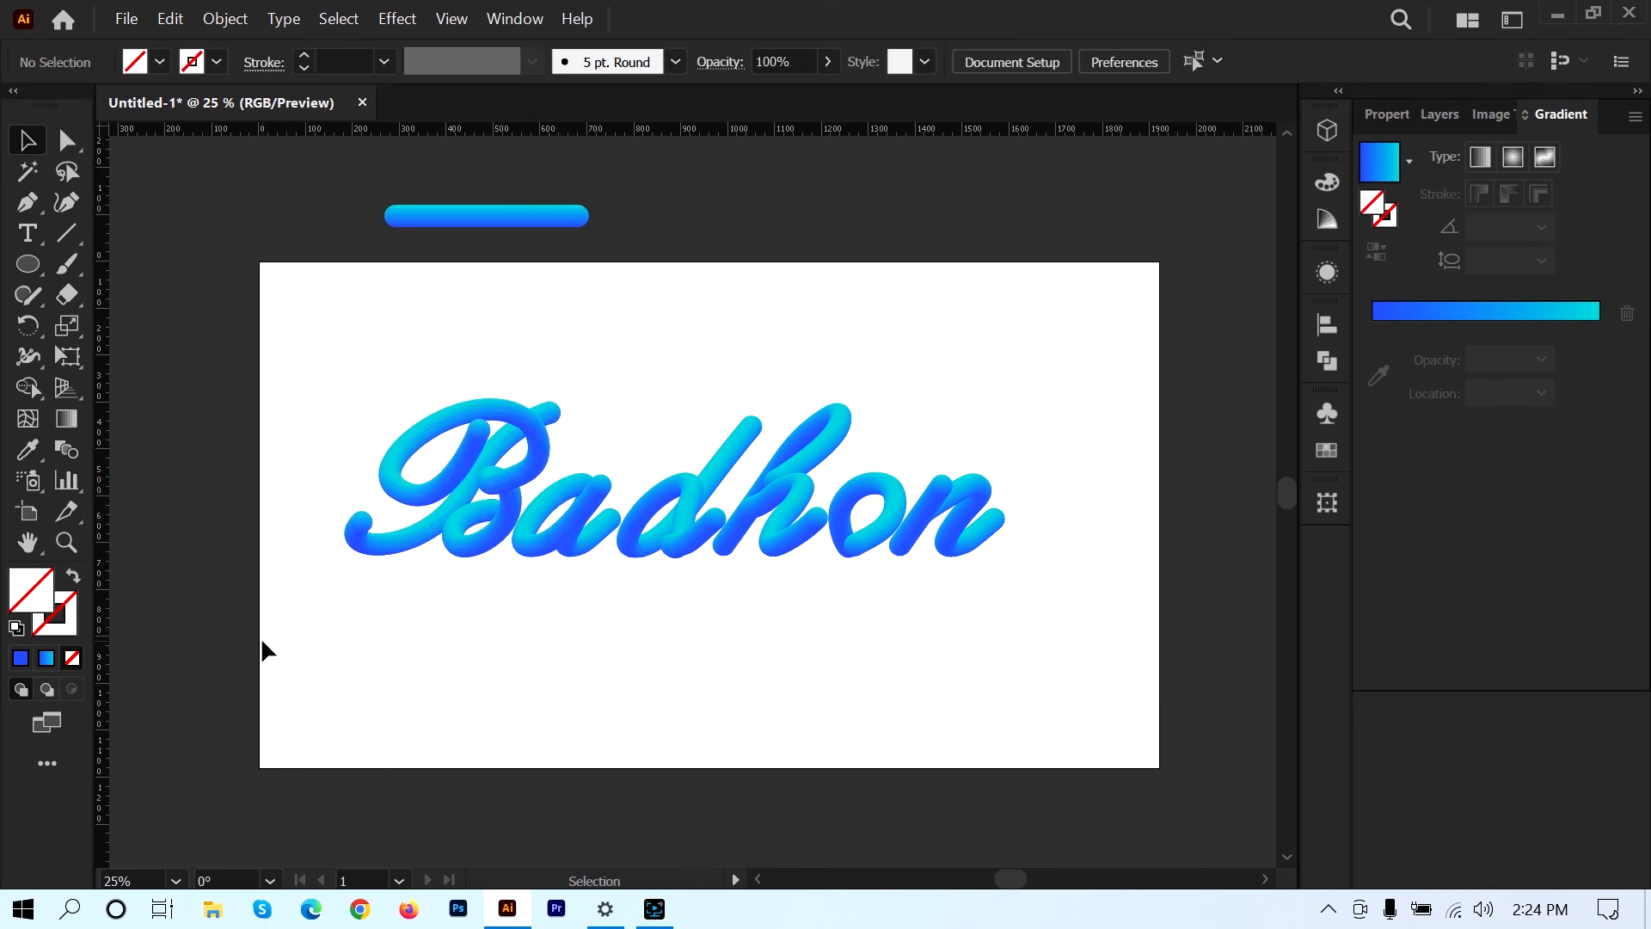
- Examine the spacing and alignment of the whole lettering on the artboard
{"action": "key", "text": "ctrl"}
{"action": "scroll", "coordinate": [250, 544], "scroll_direction": "up", "scroll_amount": 1}
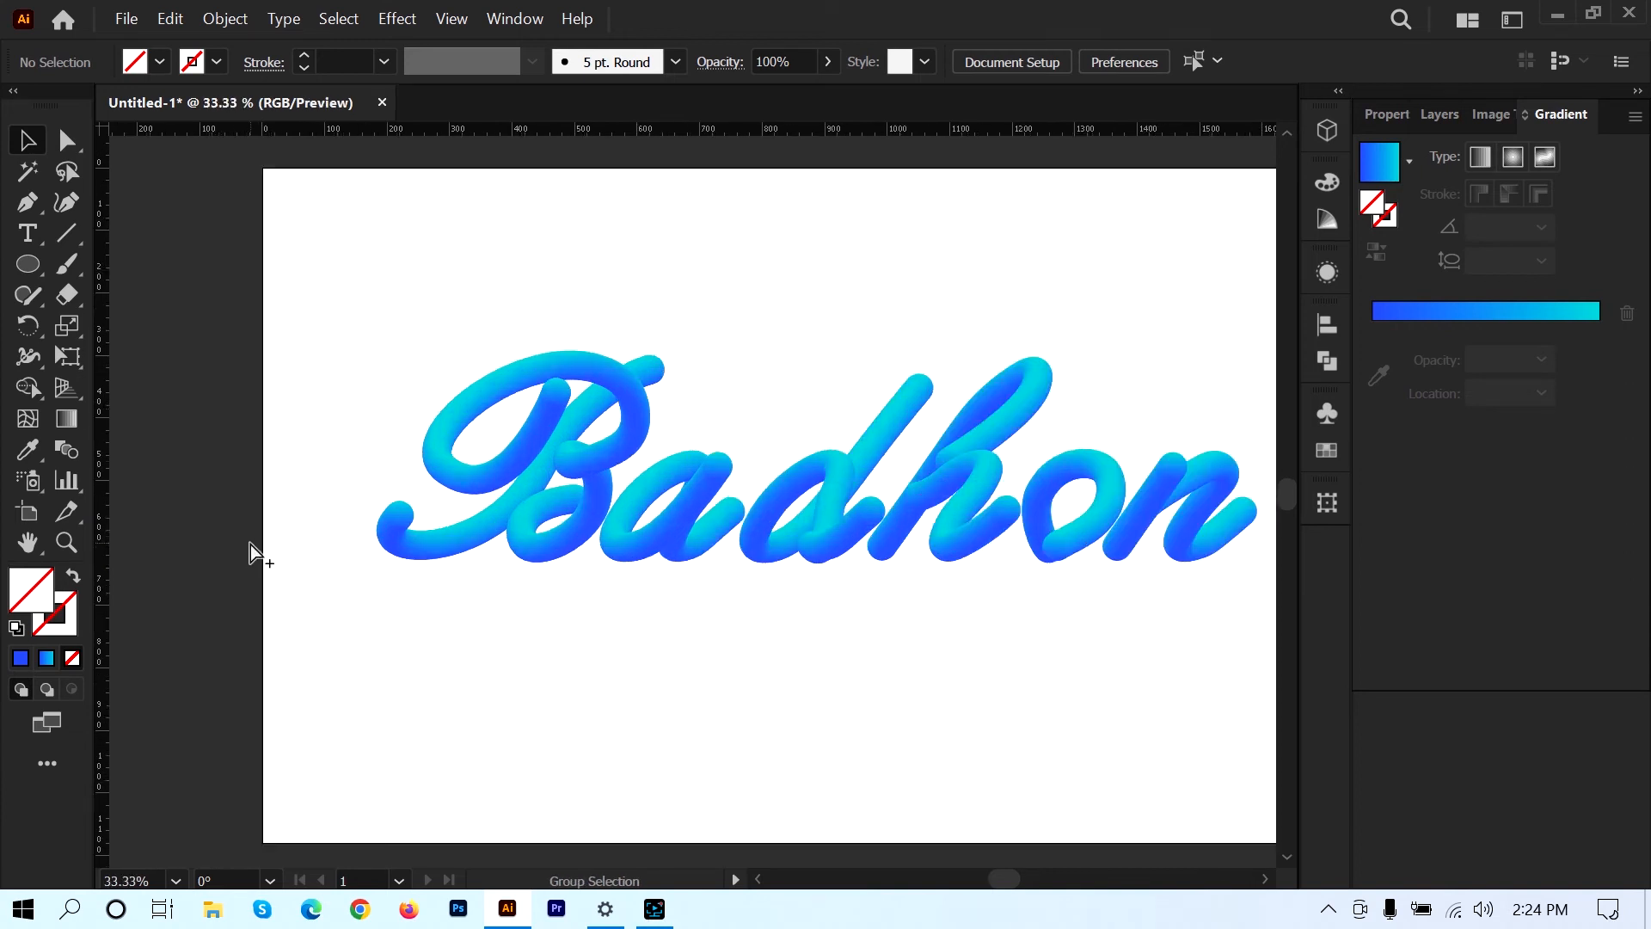
{"action": "scroll", "coordinate": [250, 544], "scroll_direction": "down", "scroll_amount": 1}
{"action": "key", "text": "space"}
{"action": "left_click_drag", "start_coordinate": [590, 631], "coordinate": [514, 643]}
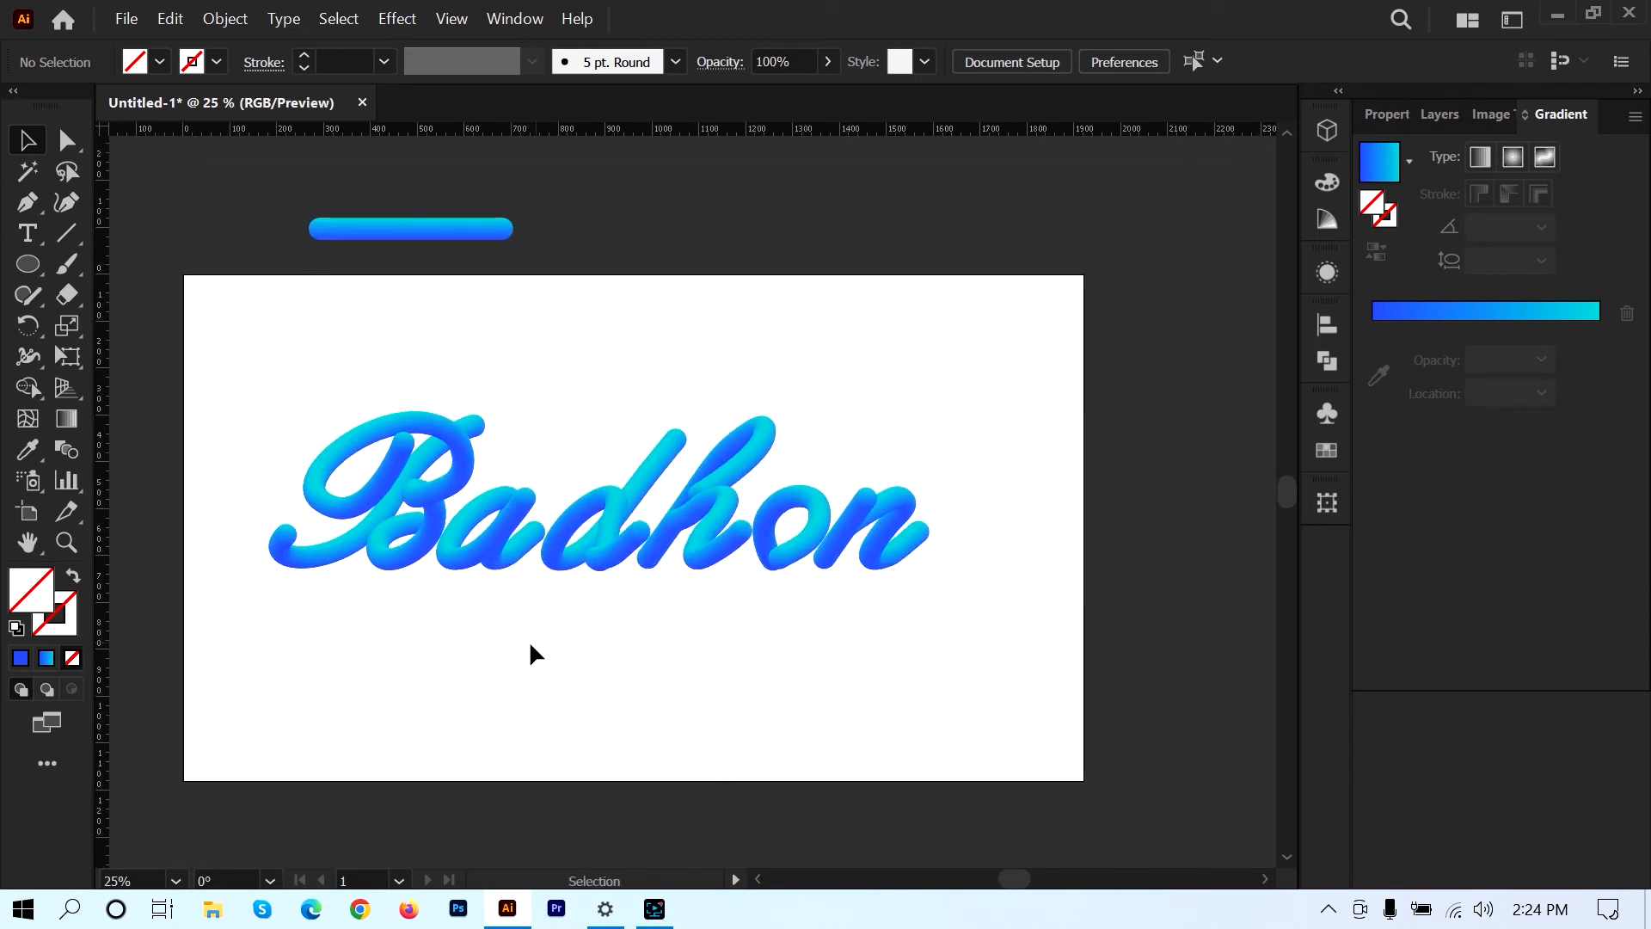
{"action": "left_click_drag", "start_coordinate": [333, 366], "coordinate": [951, 679]}
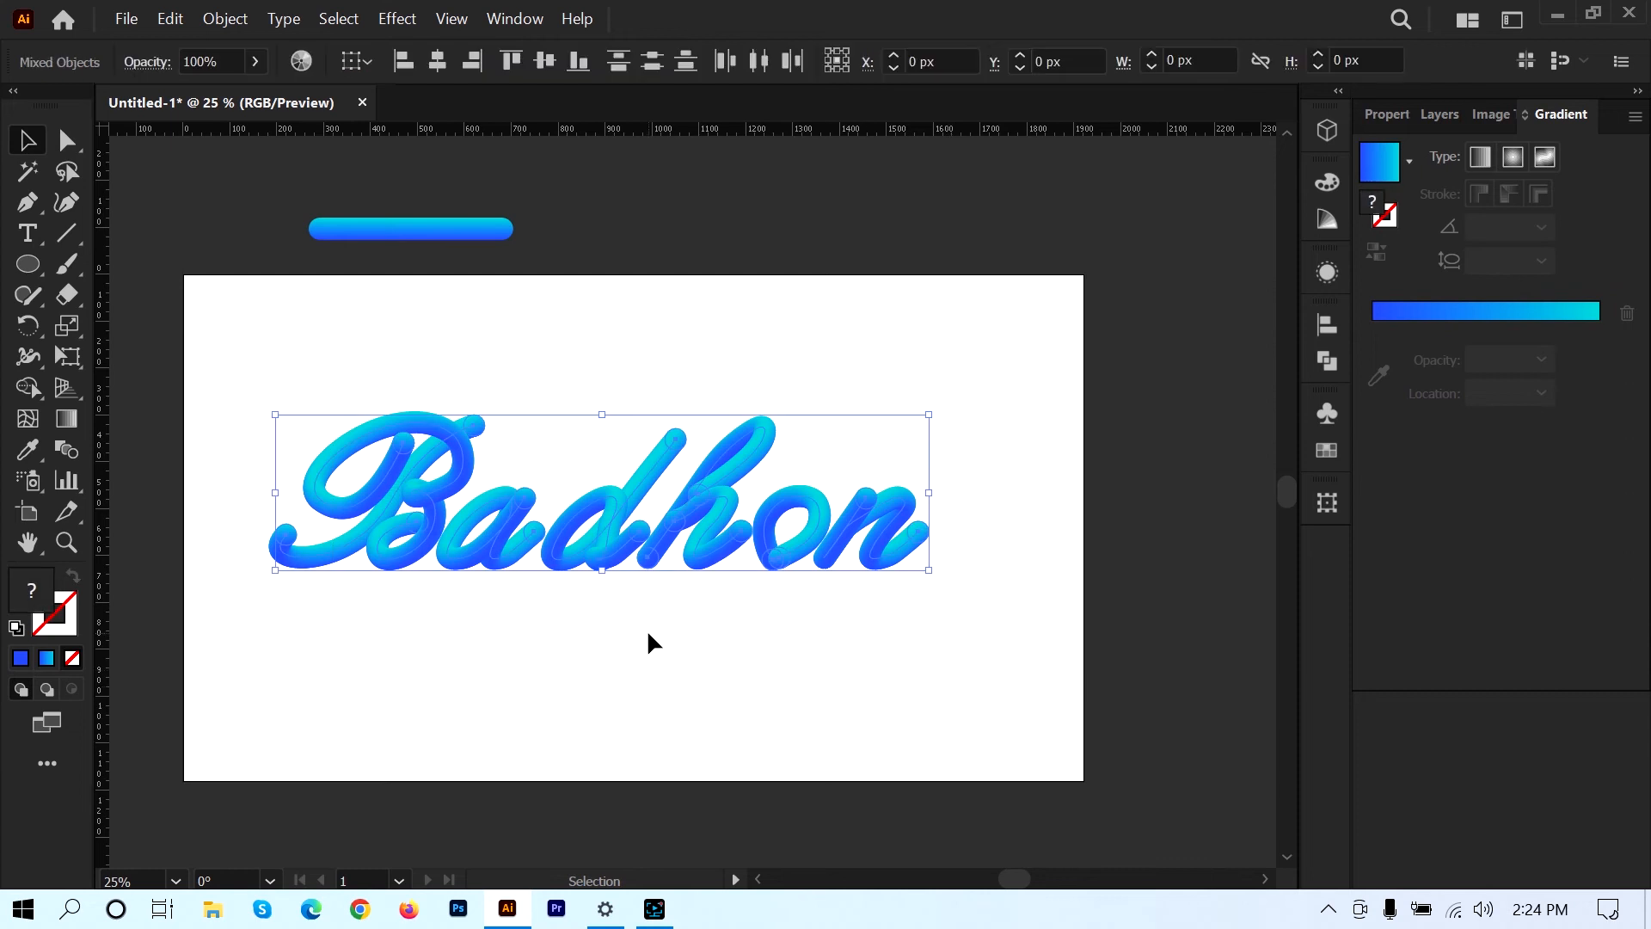
{"action": "left_click", "coordinate": [645, 637]}
{"action": "scroll", "coordinate": [697, 620], "scroll_direction": "up", "scroll_amount": 1}
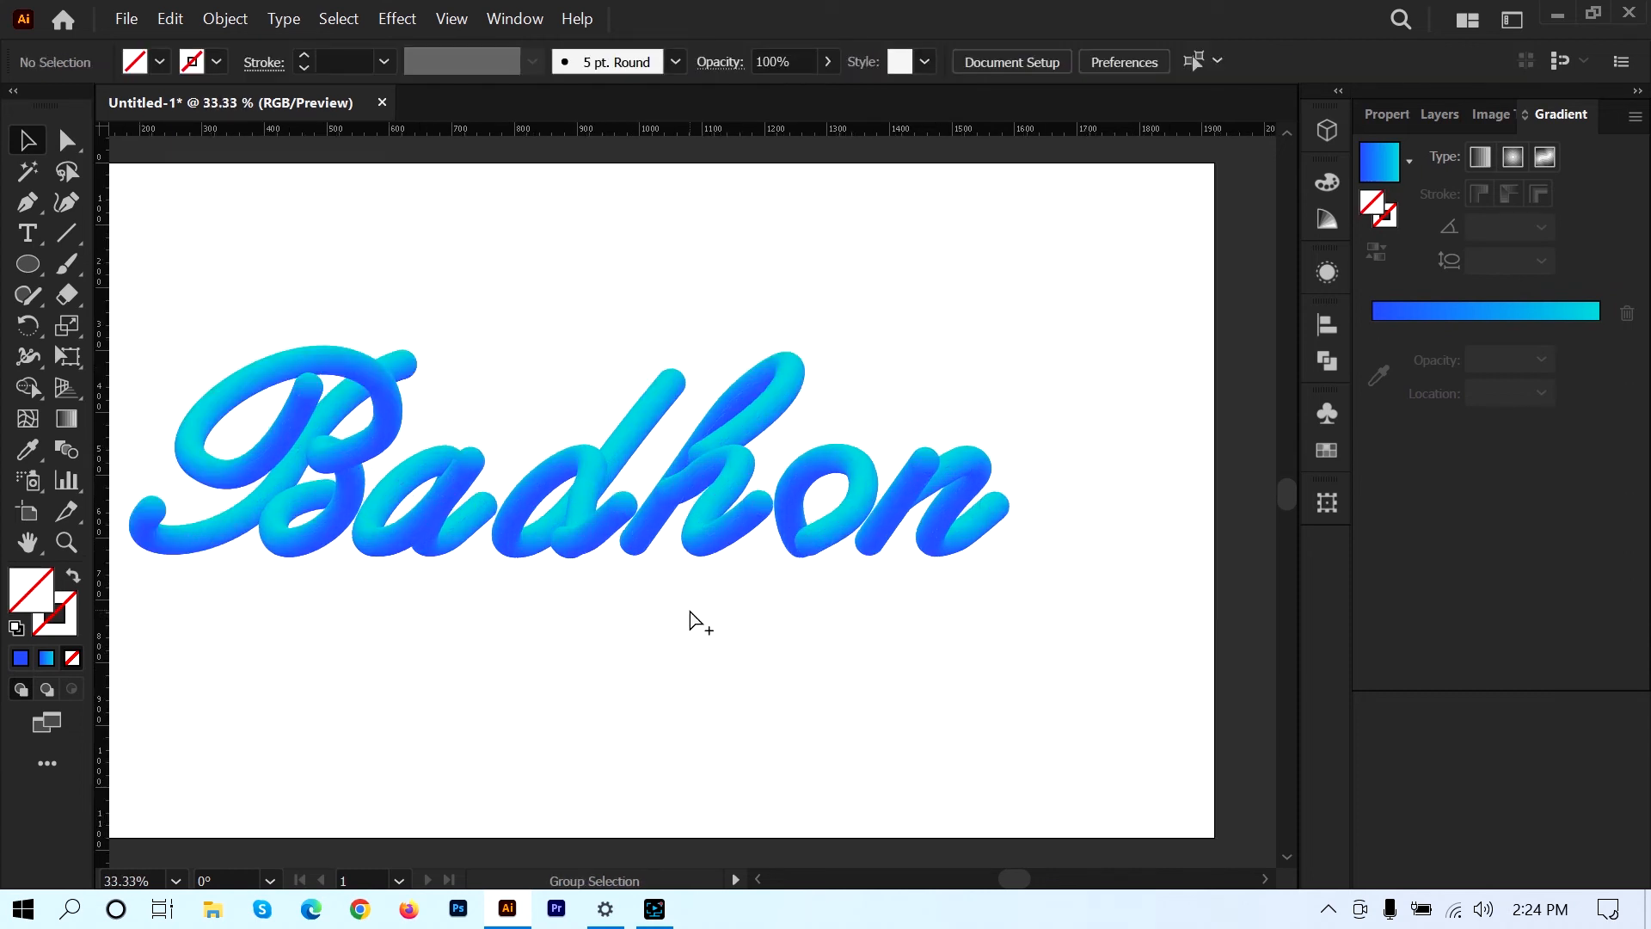
- Group all the letters of the lettering into one object and deselect it
{"action": "left_click_drag", "start_coordinate": [666, 626], "coordinate": [794, 654]}
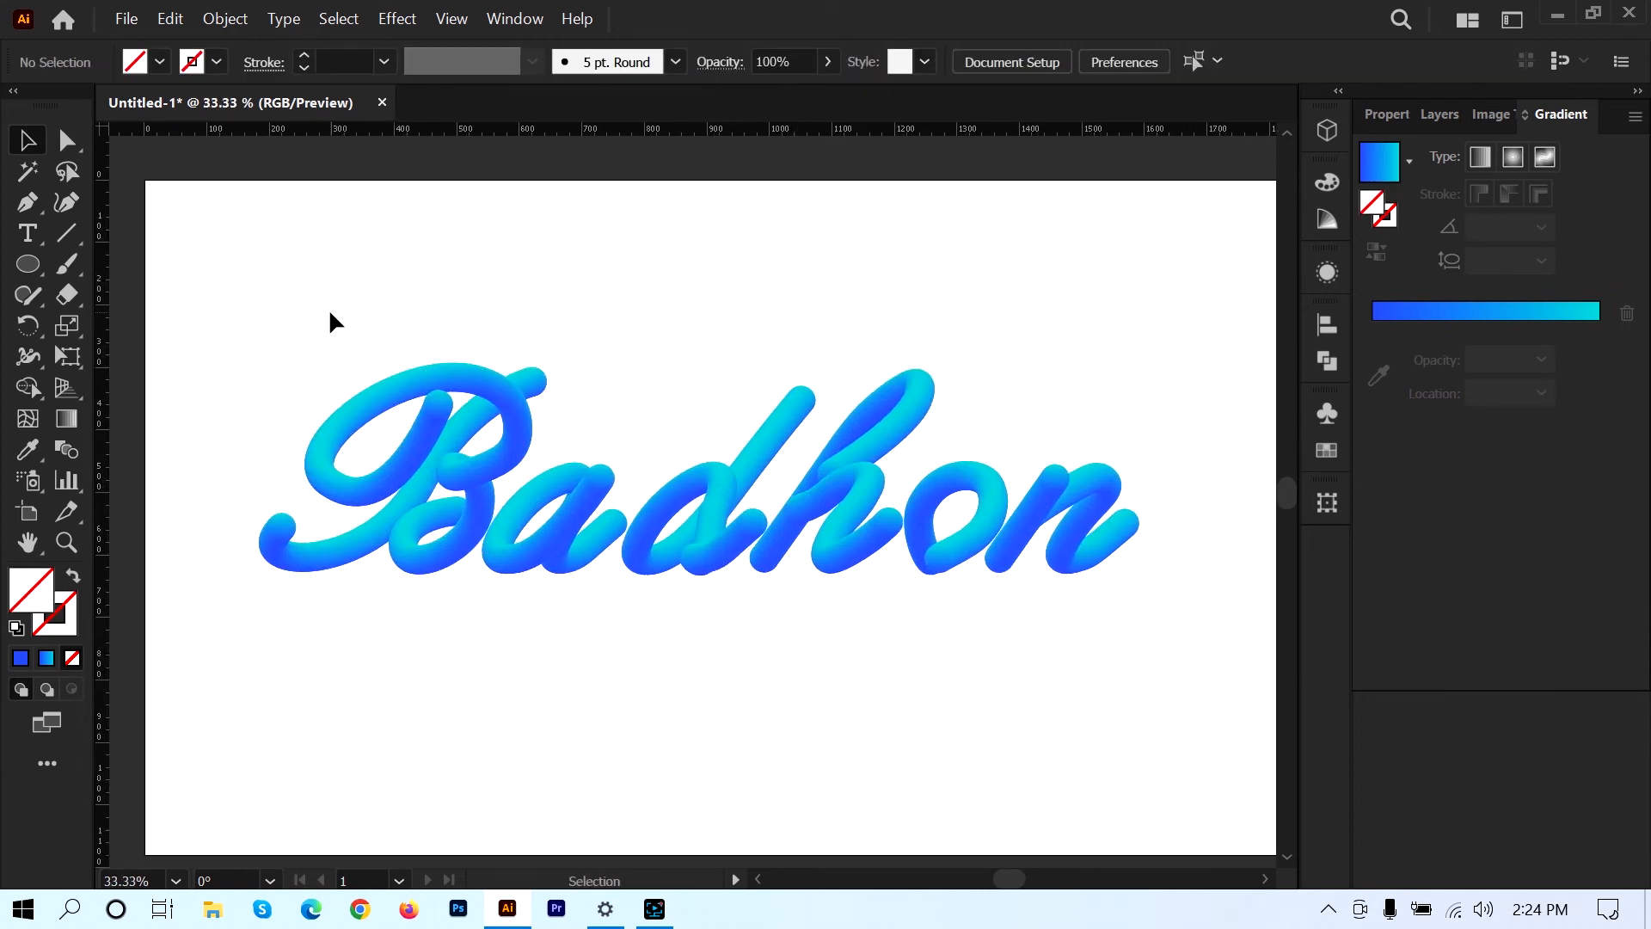
{"action": "left_click_drag", "start_coordinate": [222, 277], "coordinate": [1098, 685]}
{"action": "right_click", "coordinate": [877, 479]}
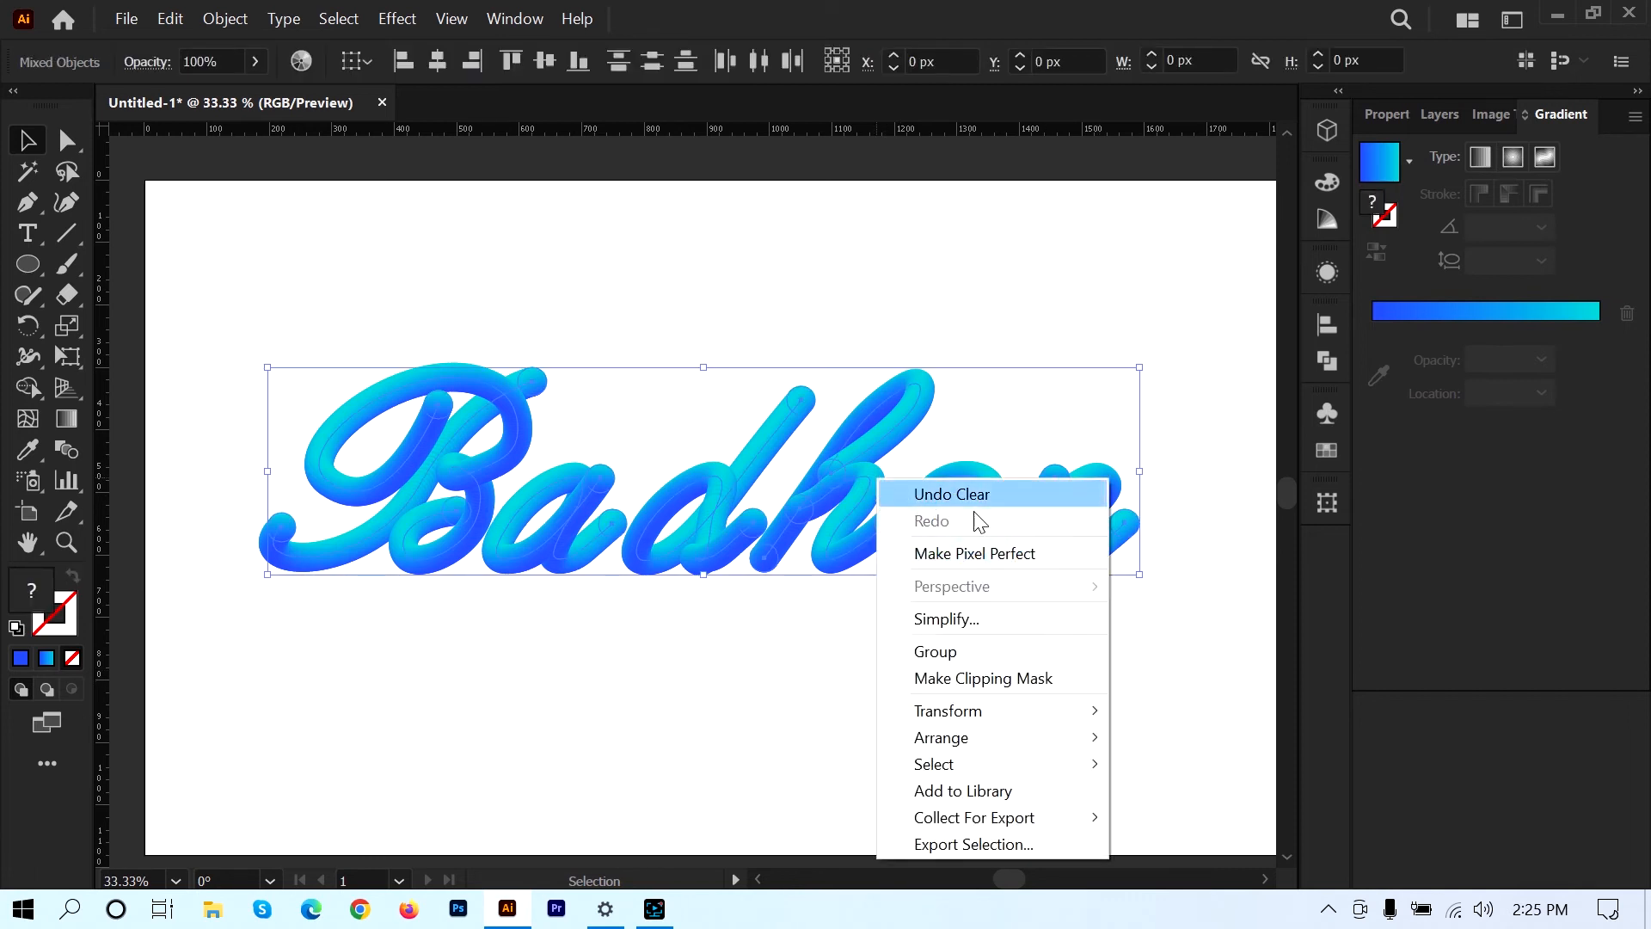
{"action": "left_click", "coordinate": [956, 651]}
{"action": "left_click", "coordinate": [854, 612]}
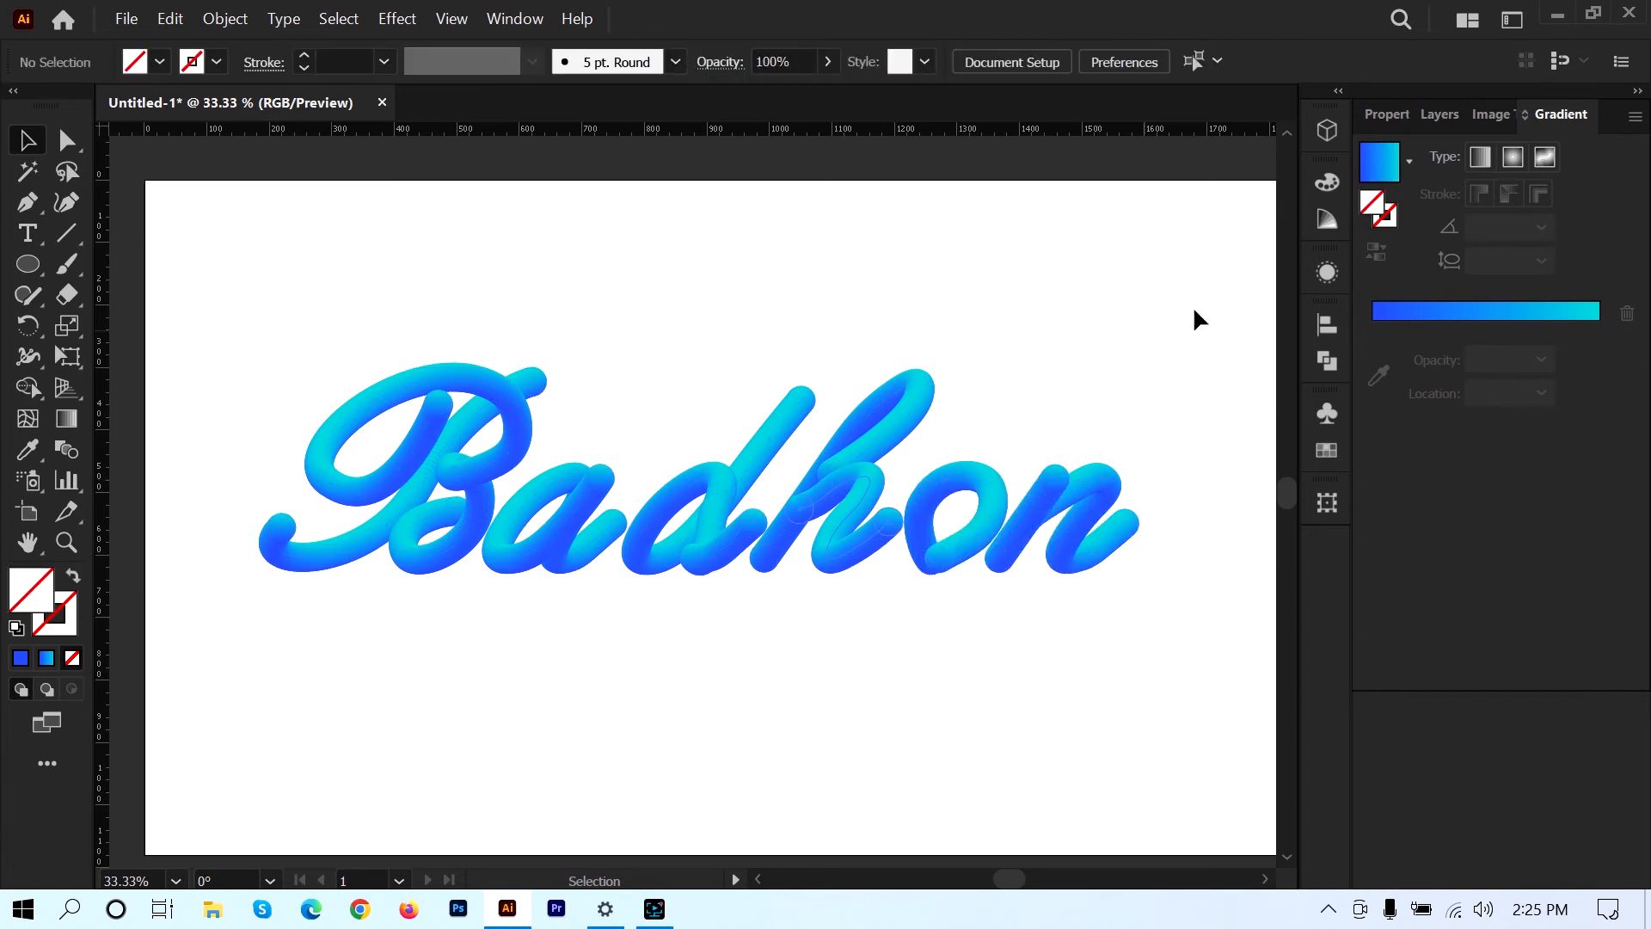
- Brighten the cyan global swatch to green 230 and blue 239 with a small amount of red, previewing the change on the lettering
{"action": "left_click", "coordinate": [1328, 459]}
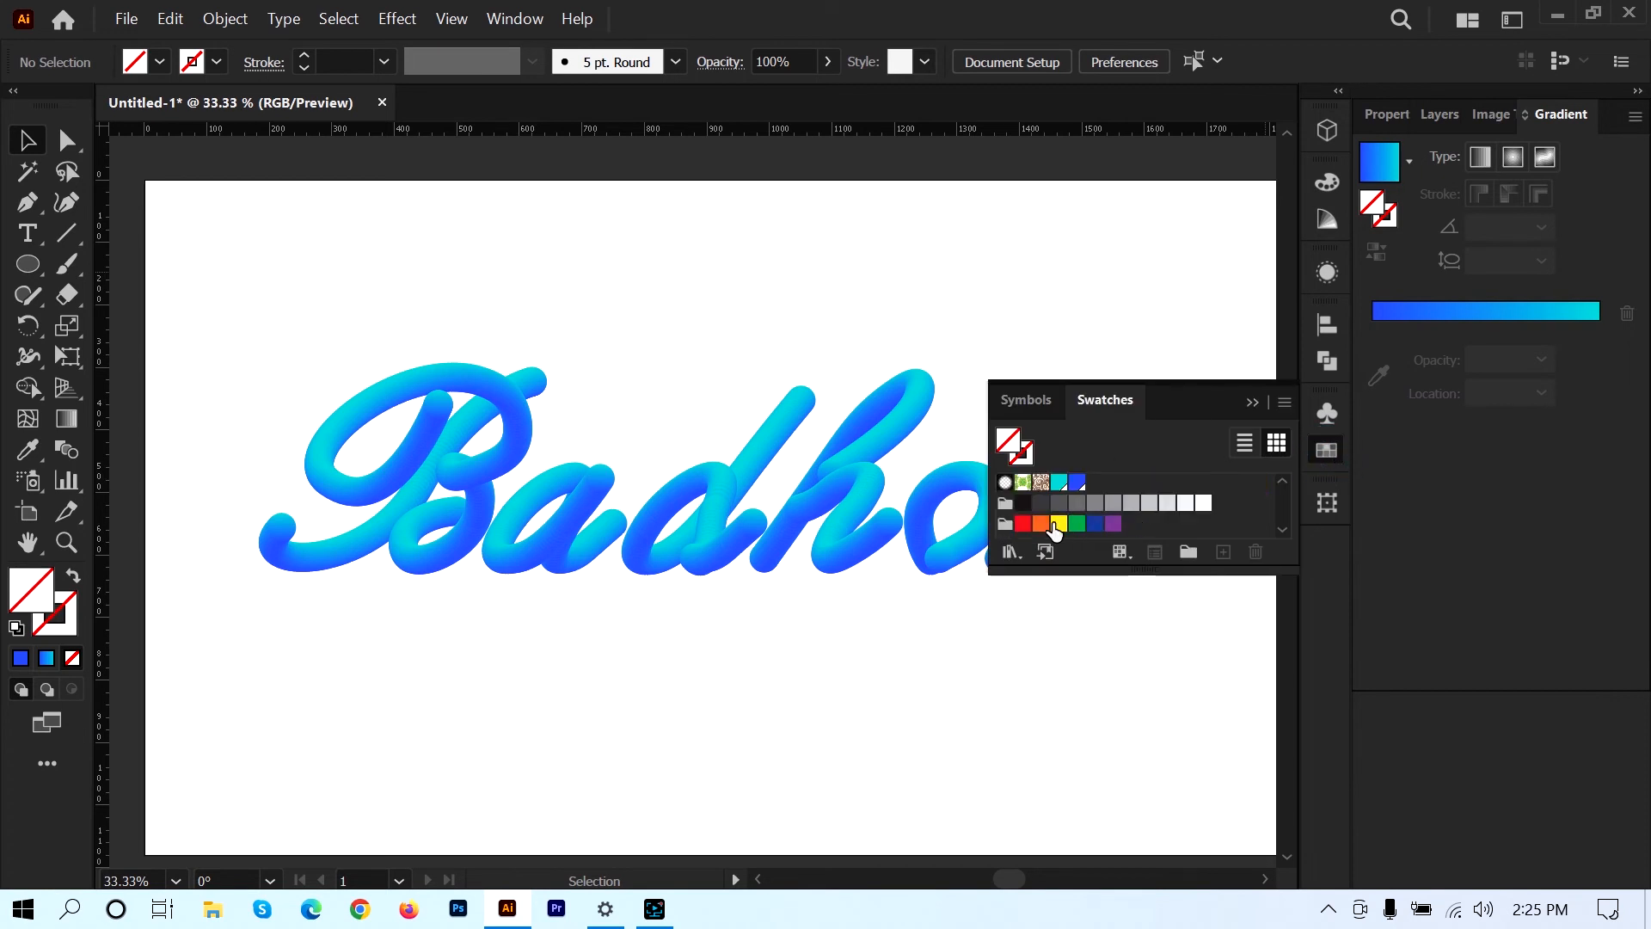
{"action": "left_click", "coordinate": [1061, 487]}
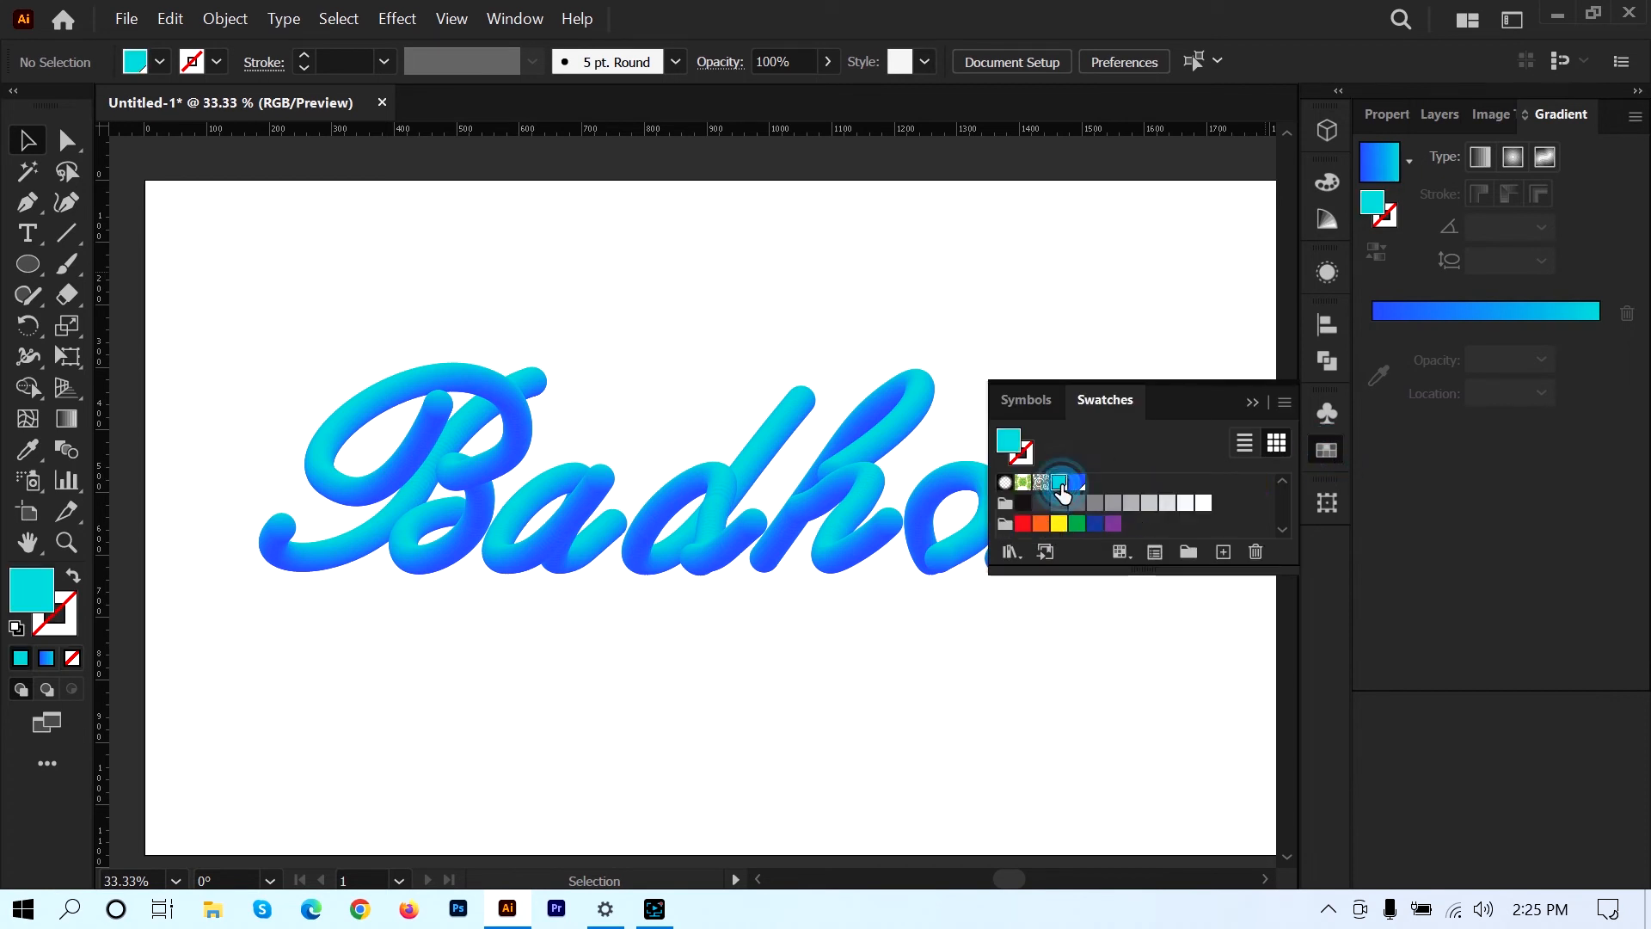
{"action": "double_click", "coordinate": [1061, 487]}
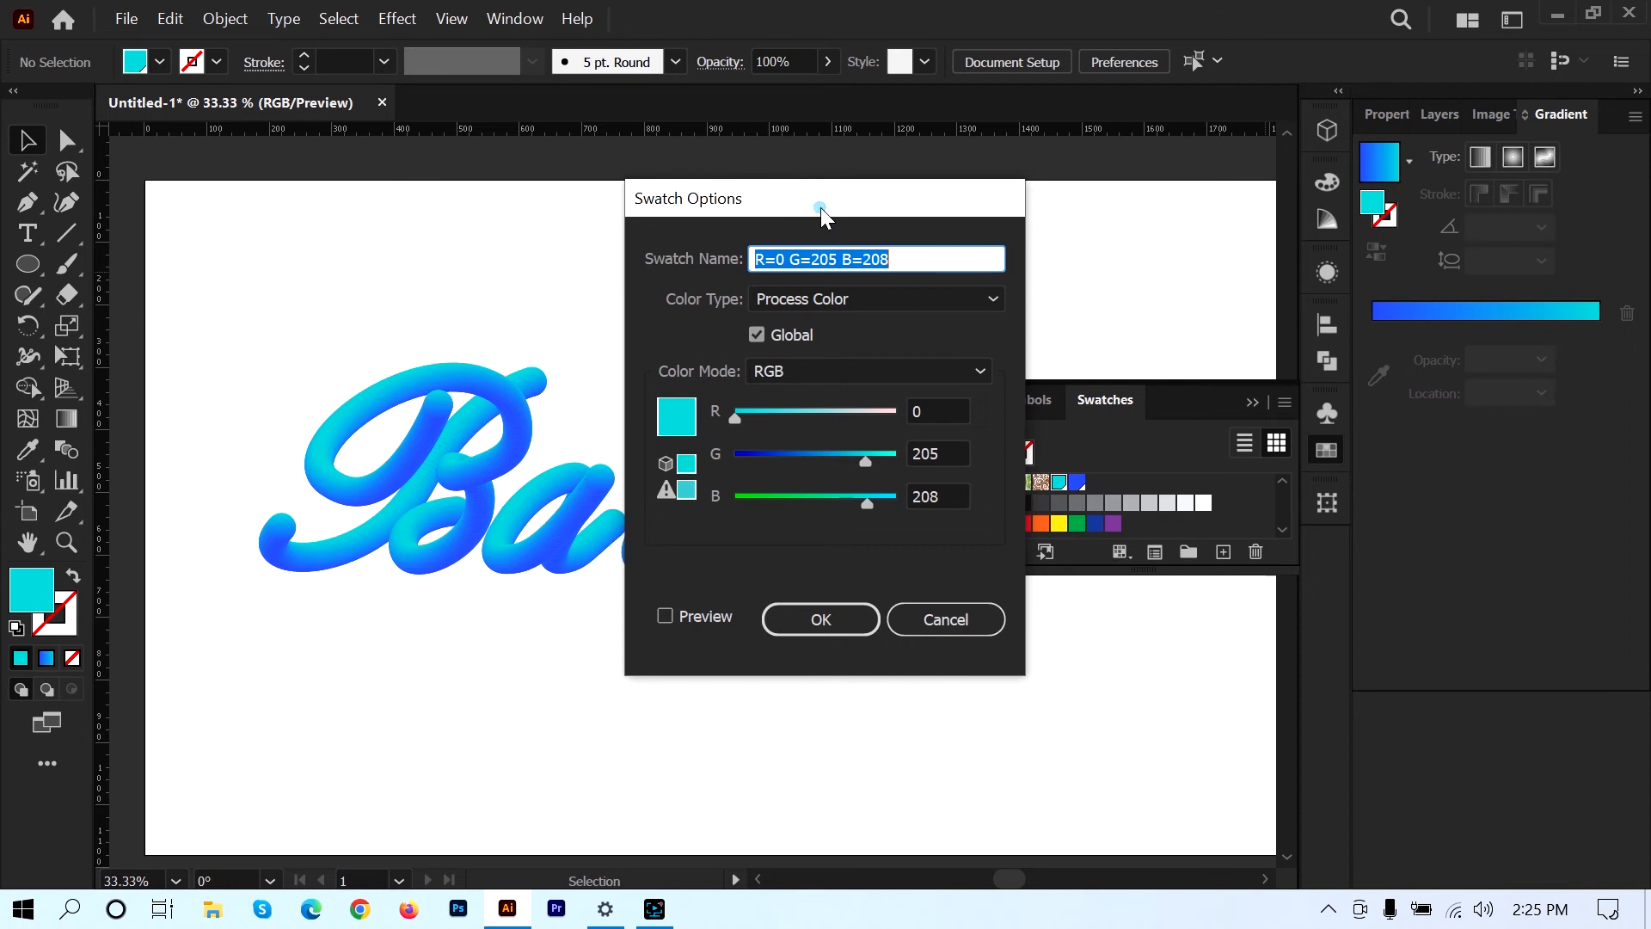
{"action": "left_click_drag", "start_coordinate": [821, 208], "coordinate": [1201, 225]}
{"action": "left_click", "coordinate": [1045, 633]}
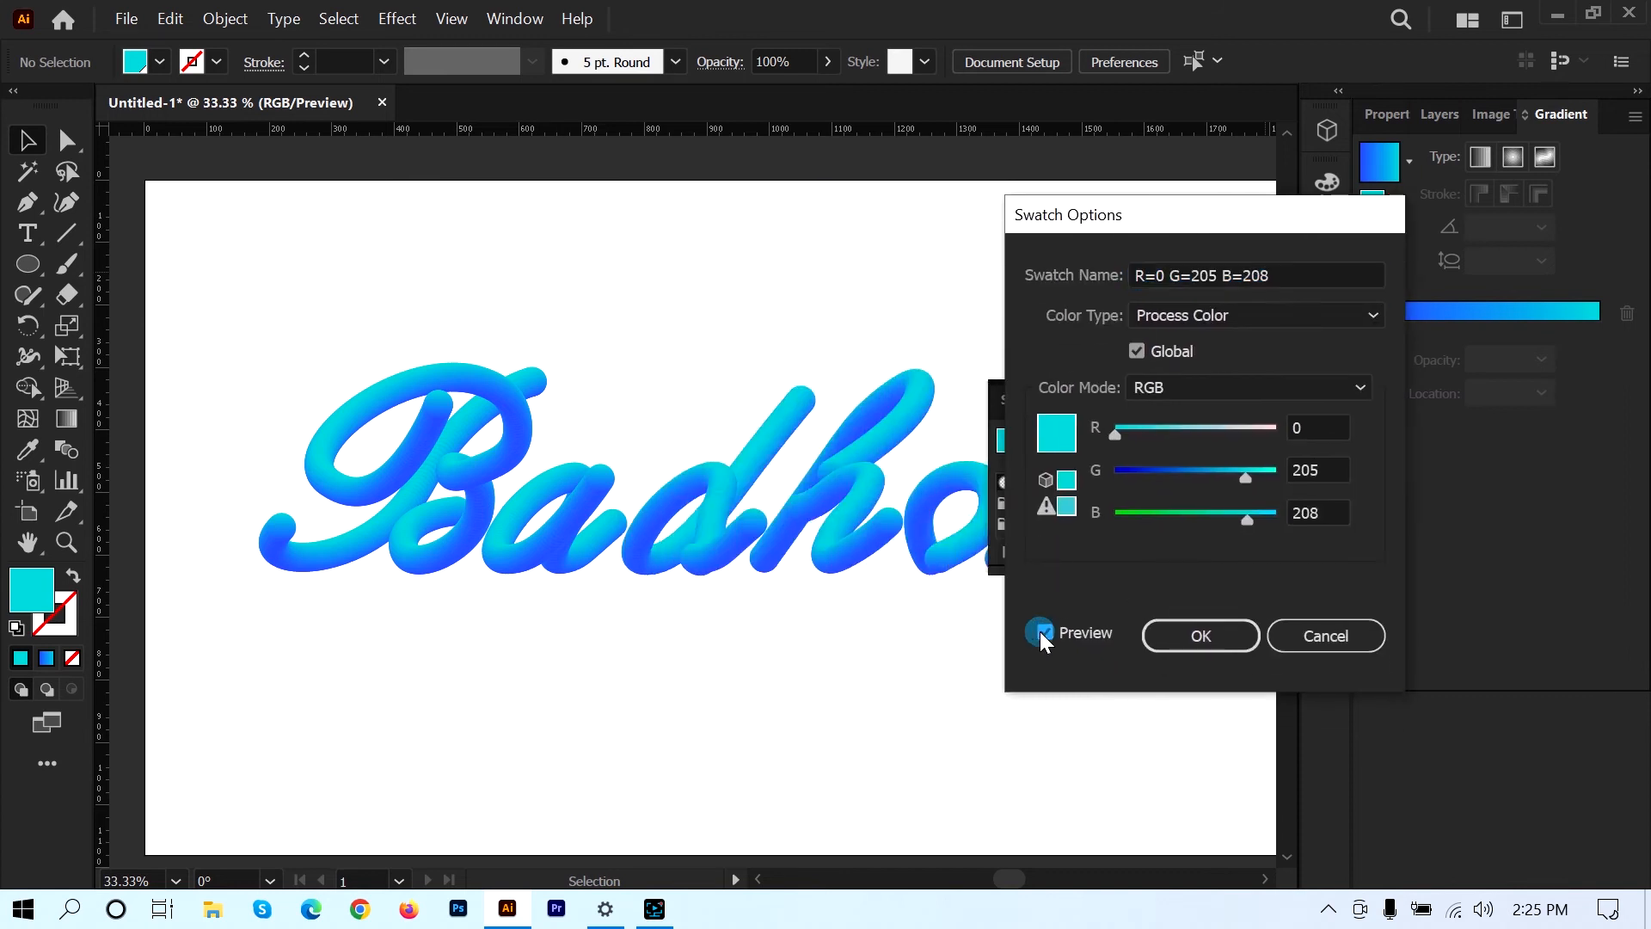
{"action": "left_click_drag", "start_coordinate": [1134, 437], "coordinate": [1163, 435]}
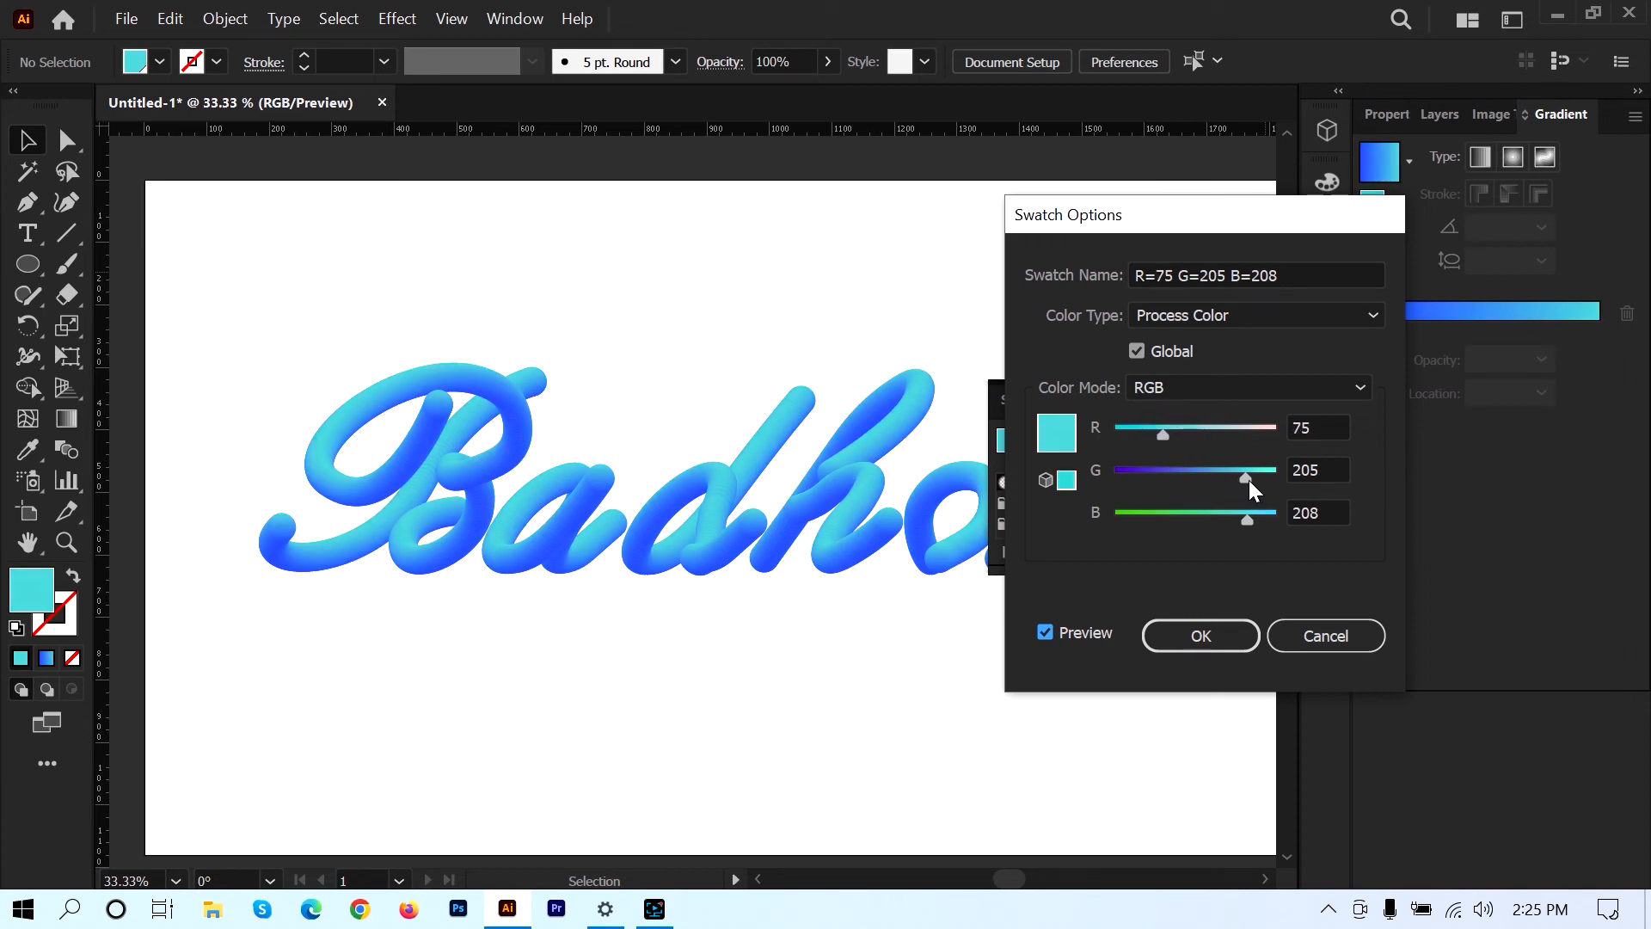
{"action": "mouse_move", "coordinate": [1241, 475]}
{"action": "left_mouse_down"}
{"action": "mouse_move", "coordinate": [1218, 475]}
{"action": "mouse_move", "coordinate": [1243, 474]}
{"action": "mouse_move", "coordinate": [1235, 519]}
{"action": "mouse_move", "coordinate": [1256, 523]}
{"action": "mouse_move", "coordinate": [1260, 470]}
{"action": "left_mouse_up"}
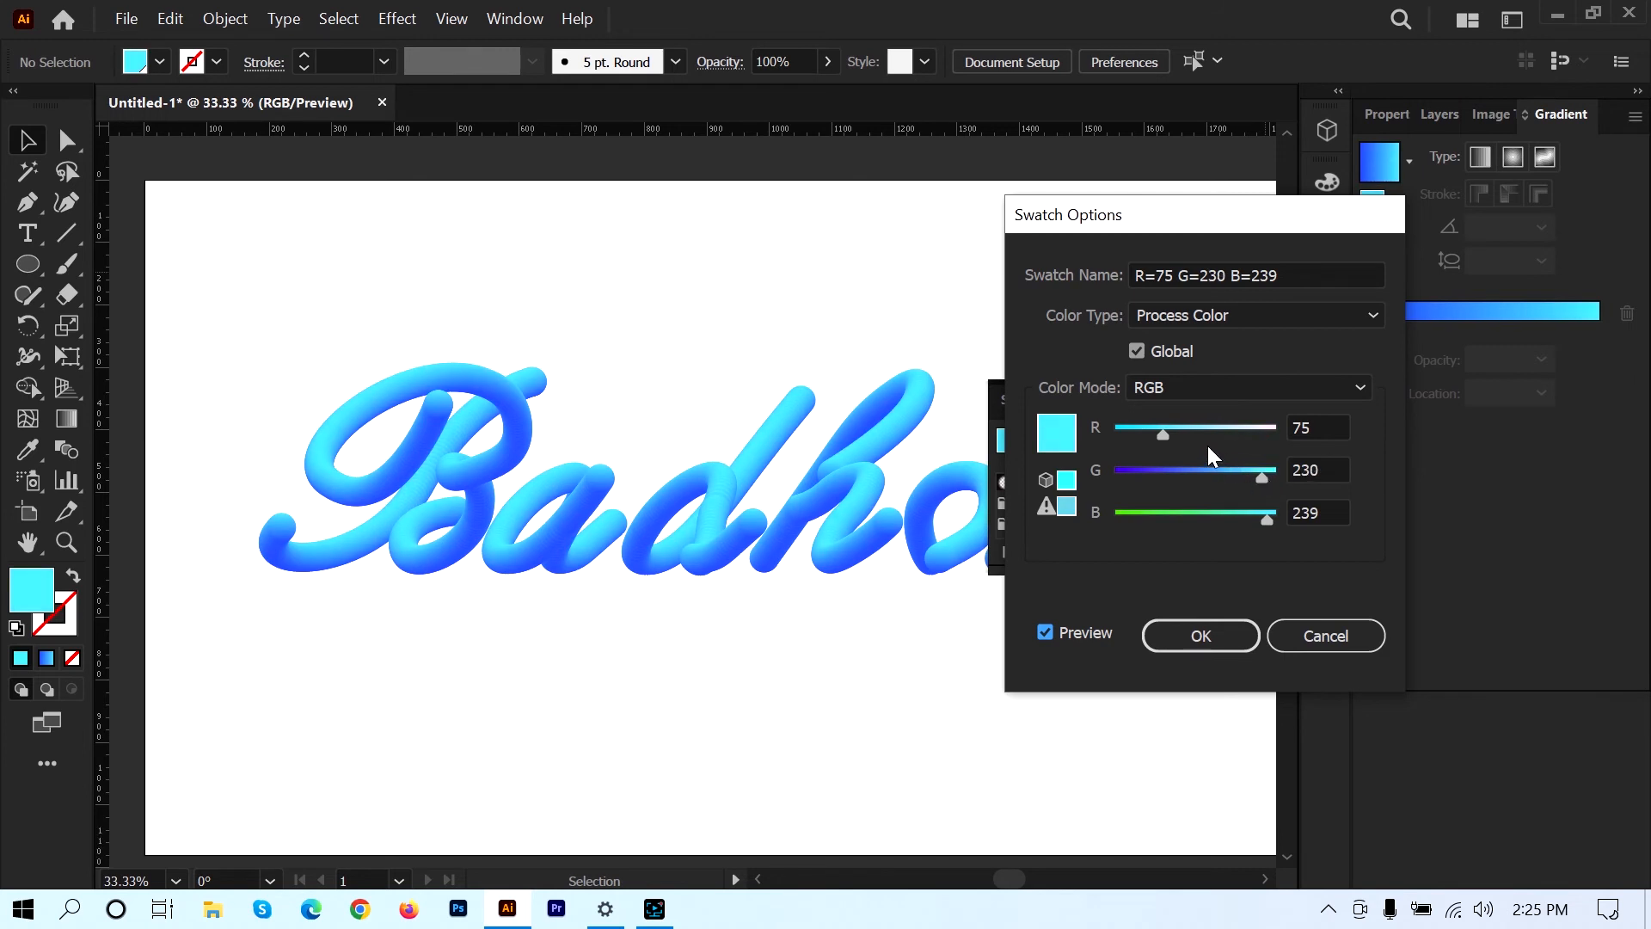
{"action": "left_click_drag", "start_coordinate": [1157, 435], "coordinate": [1147, 434]}
{"action": "left_click", "coordinate": [1220, 636]}
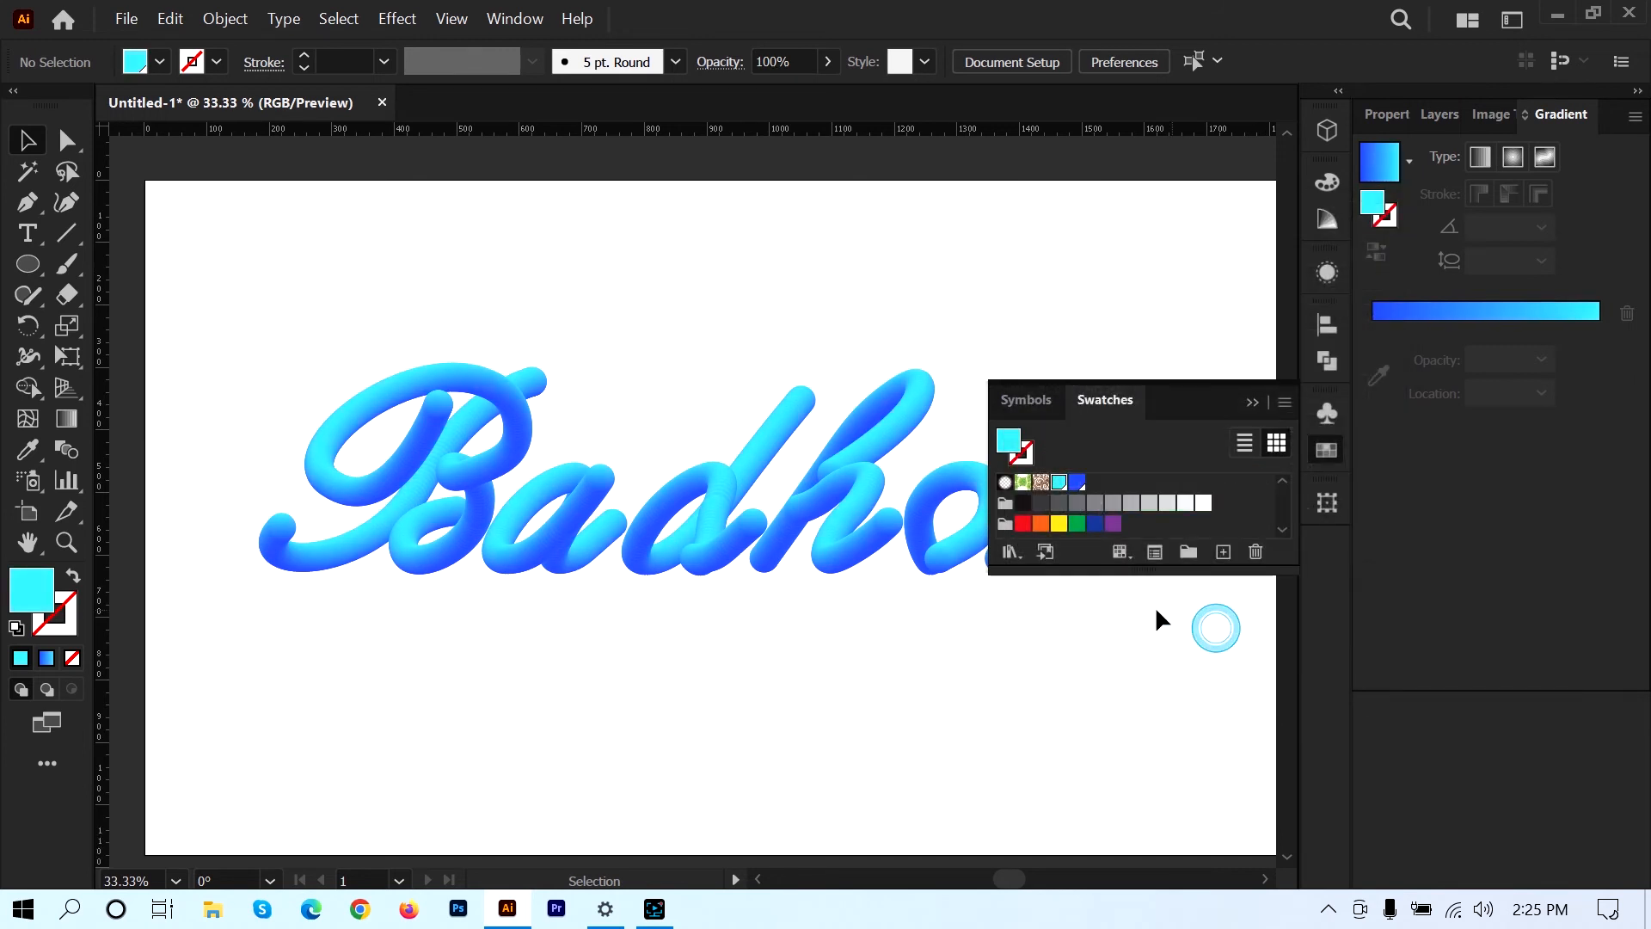
- Lighten the dark blue global swatch to R=86 G=161 B=235 and close the swatches
{"action": "double_click", "coordinate": [1083, 480]}
{"action": "left_click_drag", "start_coordinate": [1166, 471], "coordinate": [1219, 479]}
{"action": "left_click_drag", "start_coordinate": [1146, 436], "coordinate": [1170, 432]}
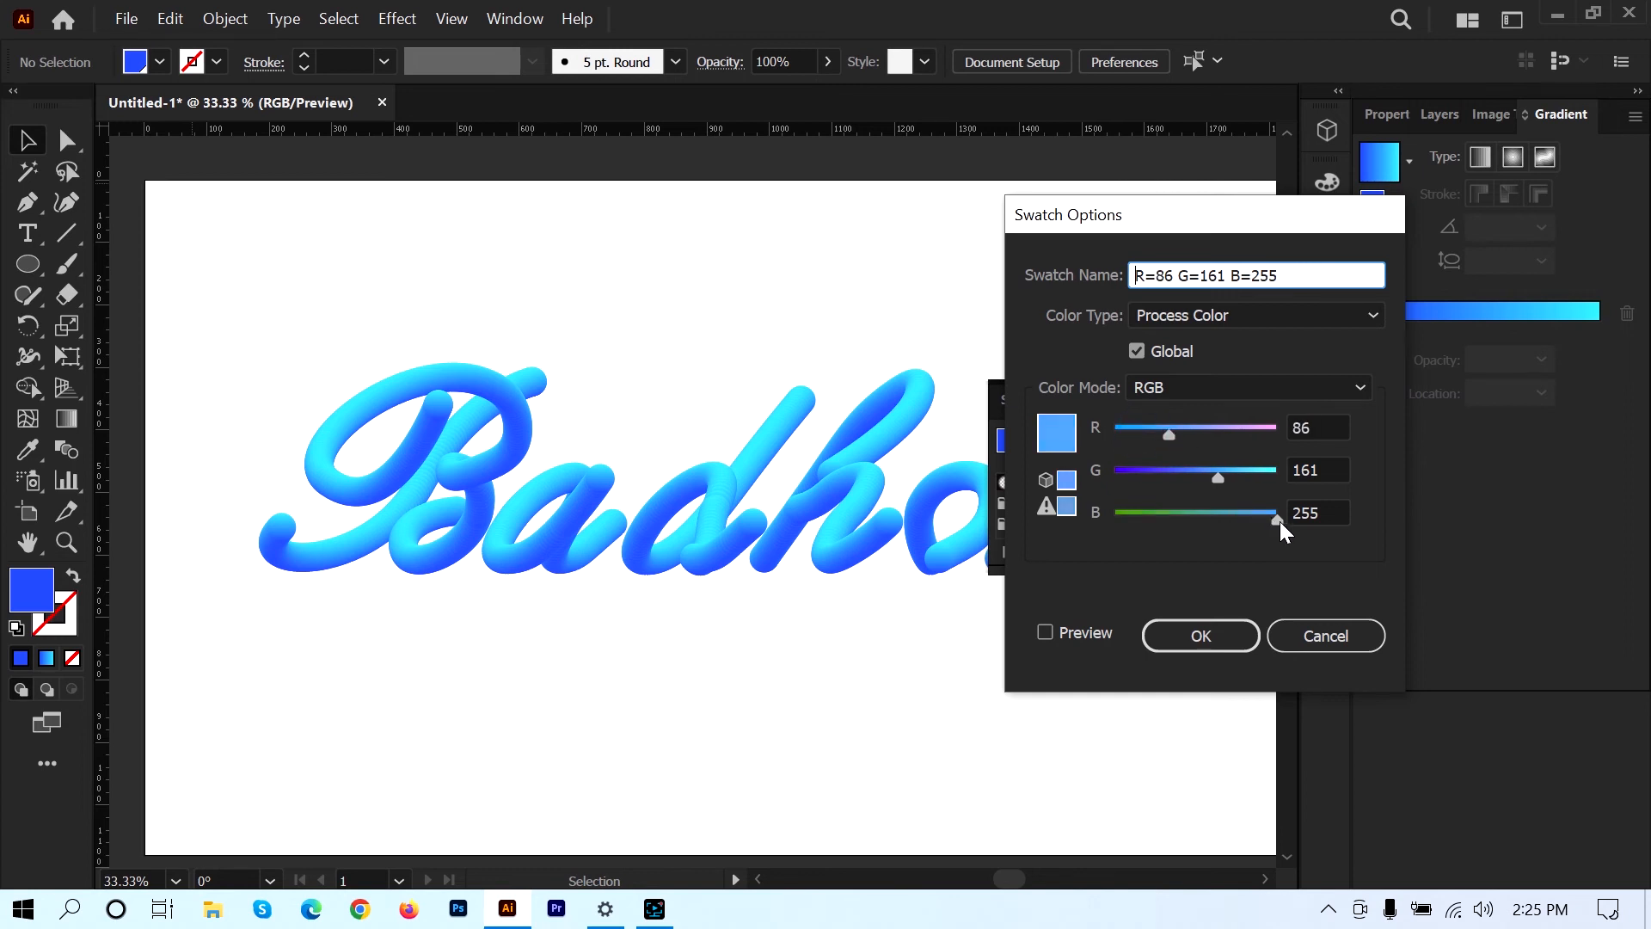
{"action": "mouse_move", "coordinate": [1280, 521]}
{"action": "left_mouse_down"}
{"action": "mouse_move", "coordinate": [1250, 520]}
{"action": "mouse_move", "coordinate": [1261, 534]}
{"action": "left_mouse_up"}
{"action": "left_click", "coordinate": [1195, 621]}
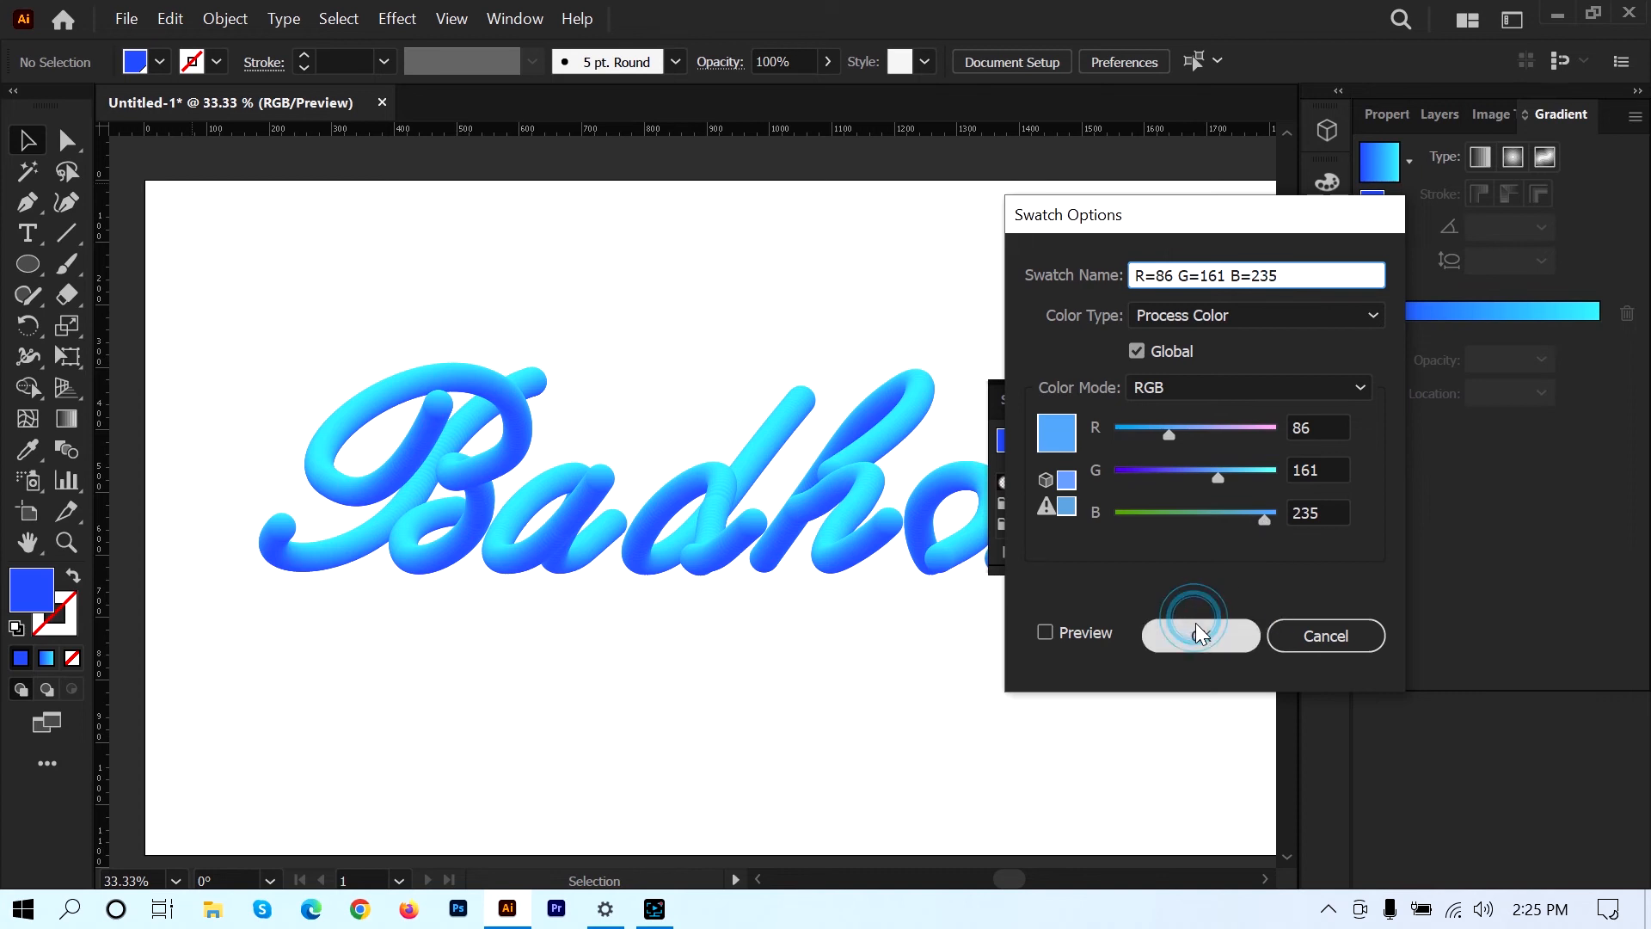
{"action": "left_click", "coordinate": [1249, 403]}
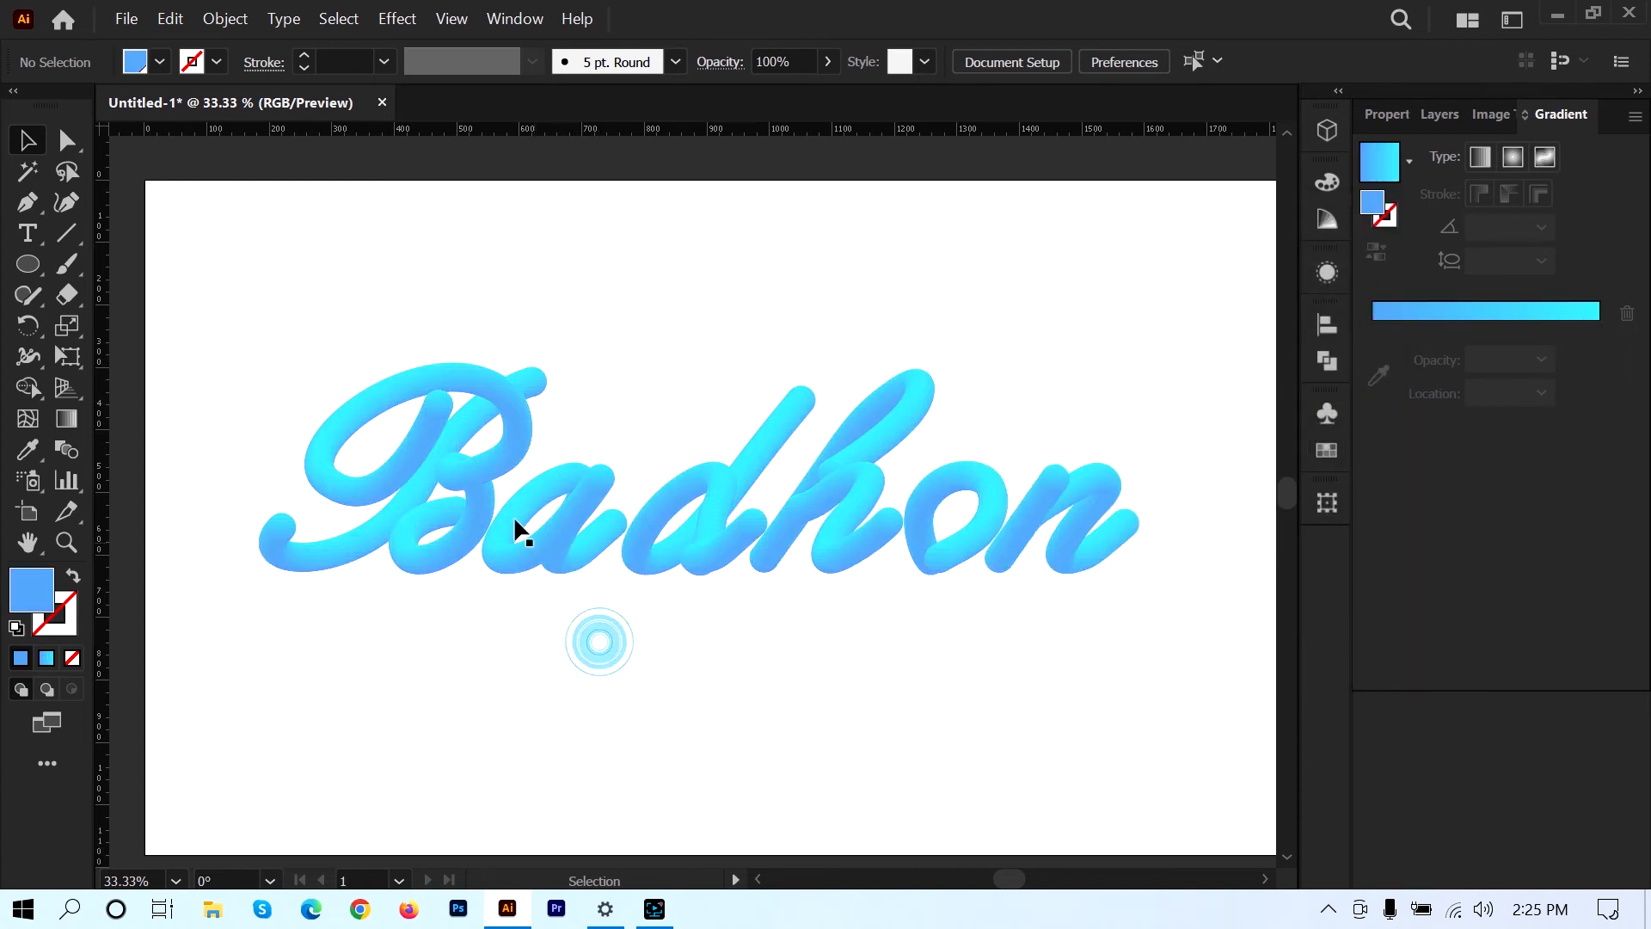
- Lower the blue global swatch's green value to 82 with the preview on, giving a violet-blue, and close the swatches
{"action": "left_click", "coordinate": [1325, 451]}
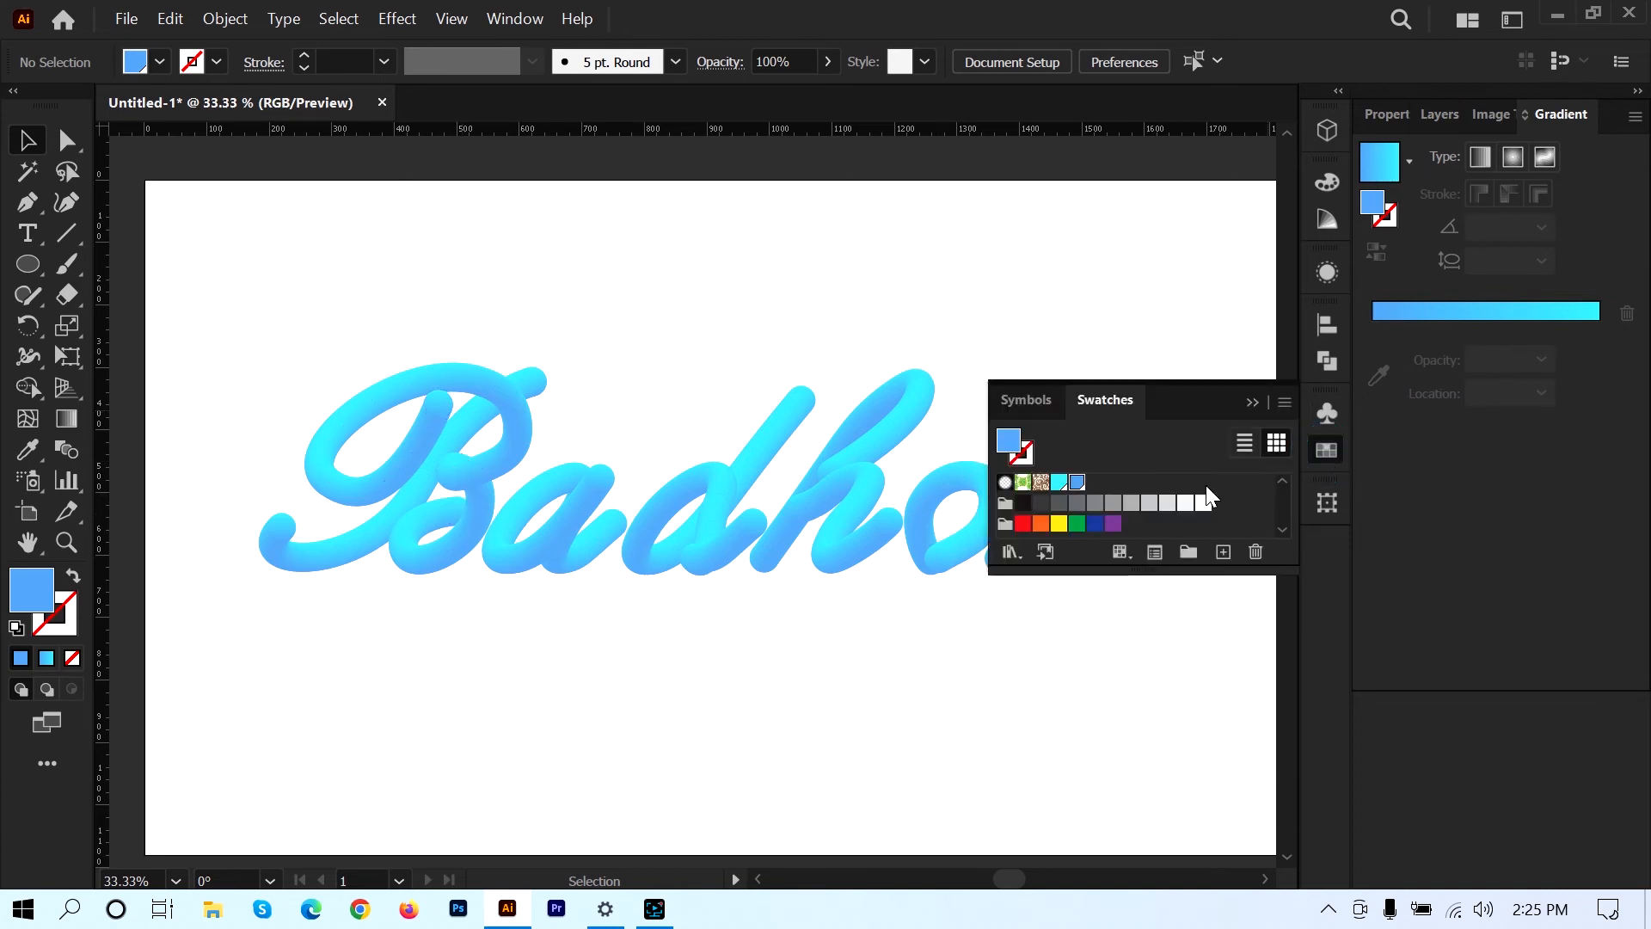
{"action": "double_click", "coordinate": [1080, 482]}
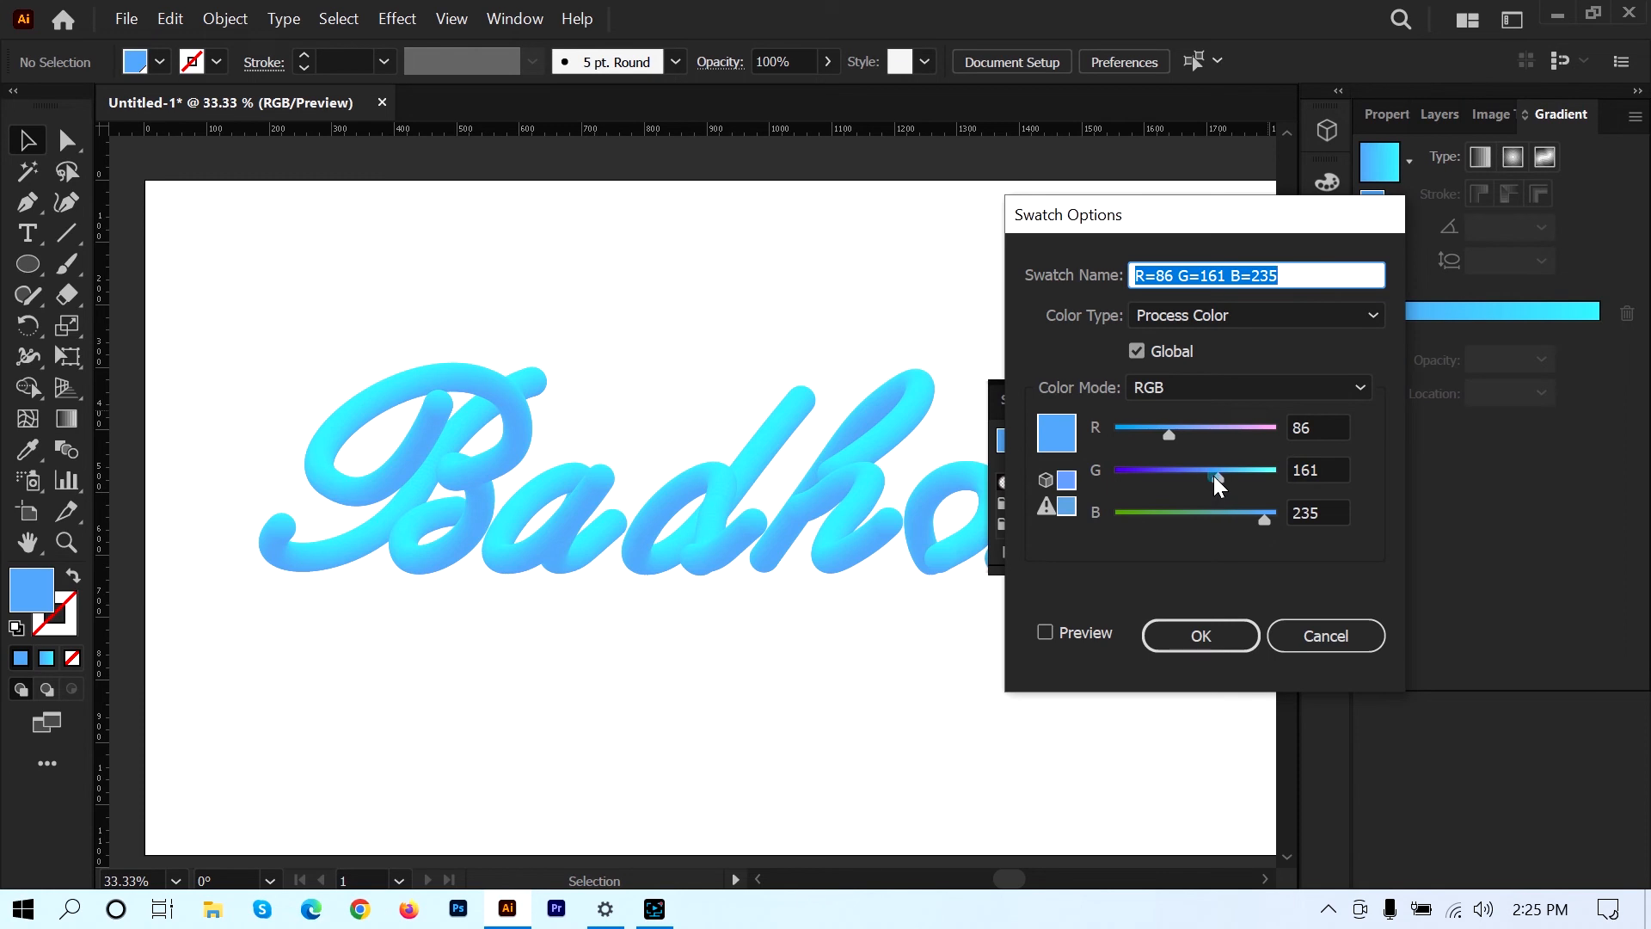
{"action": "left_click_drag", "start_coordinate": [1216, 477], "coordinate": [1204, 474]}
{"action": "left_click", "coordinate": [1045, 633]}
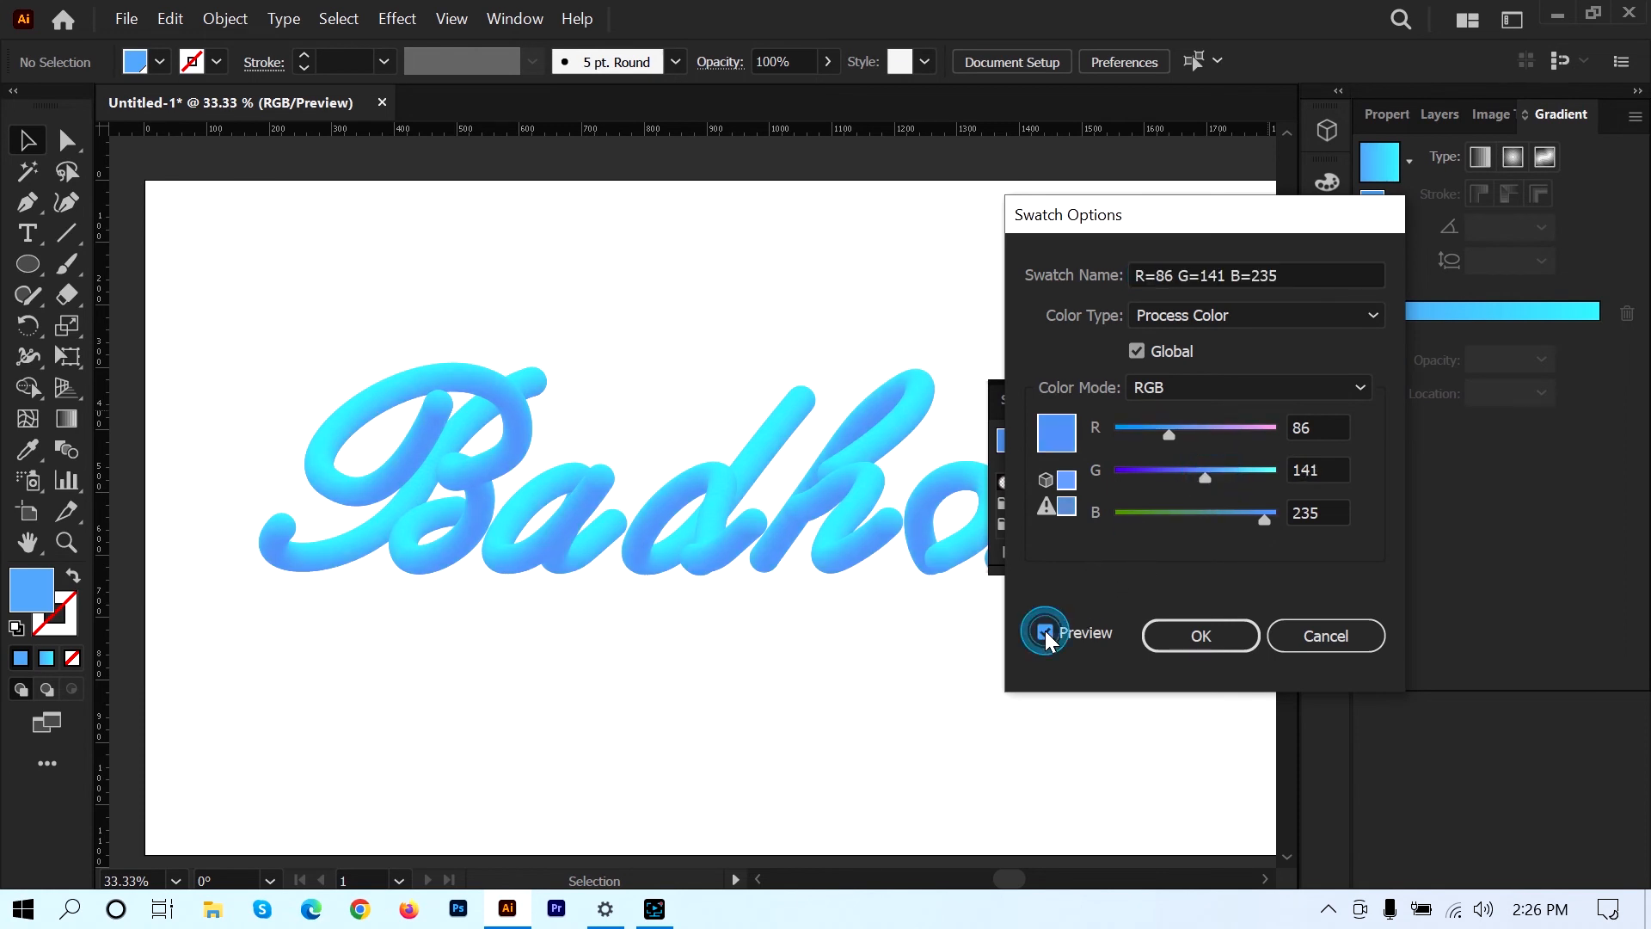
{"action": "left_click_drag", "start_coordinate": [1203, 476], "coordinate": [1167, 472]}
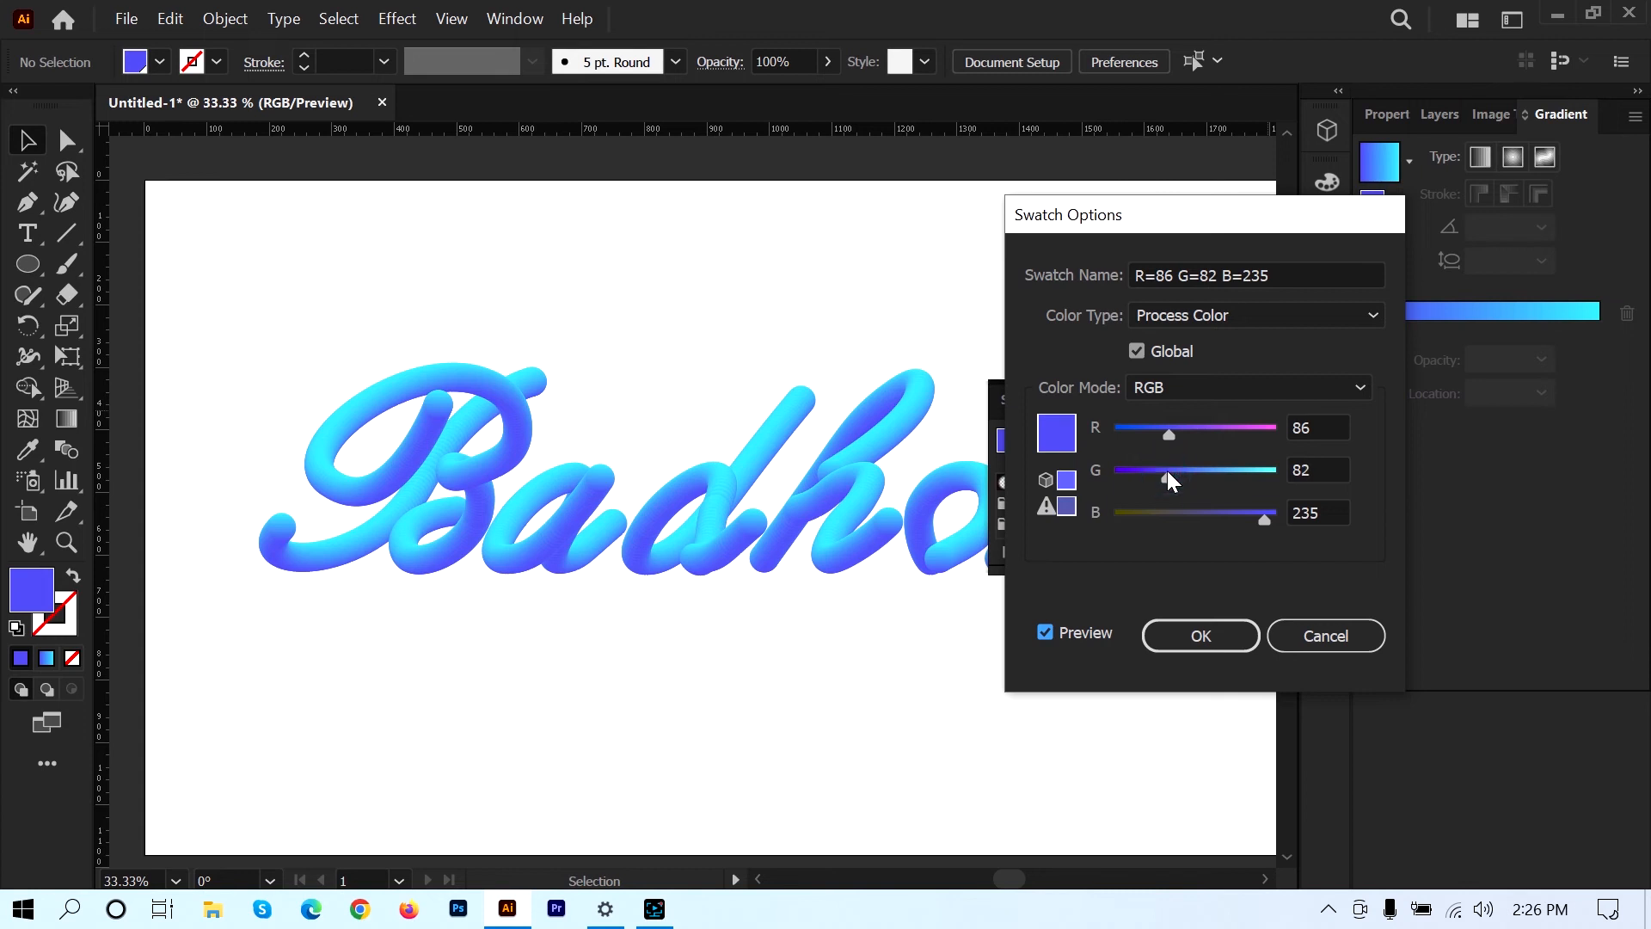
{"action": "left_click", "coordinate": [1200, 634]}
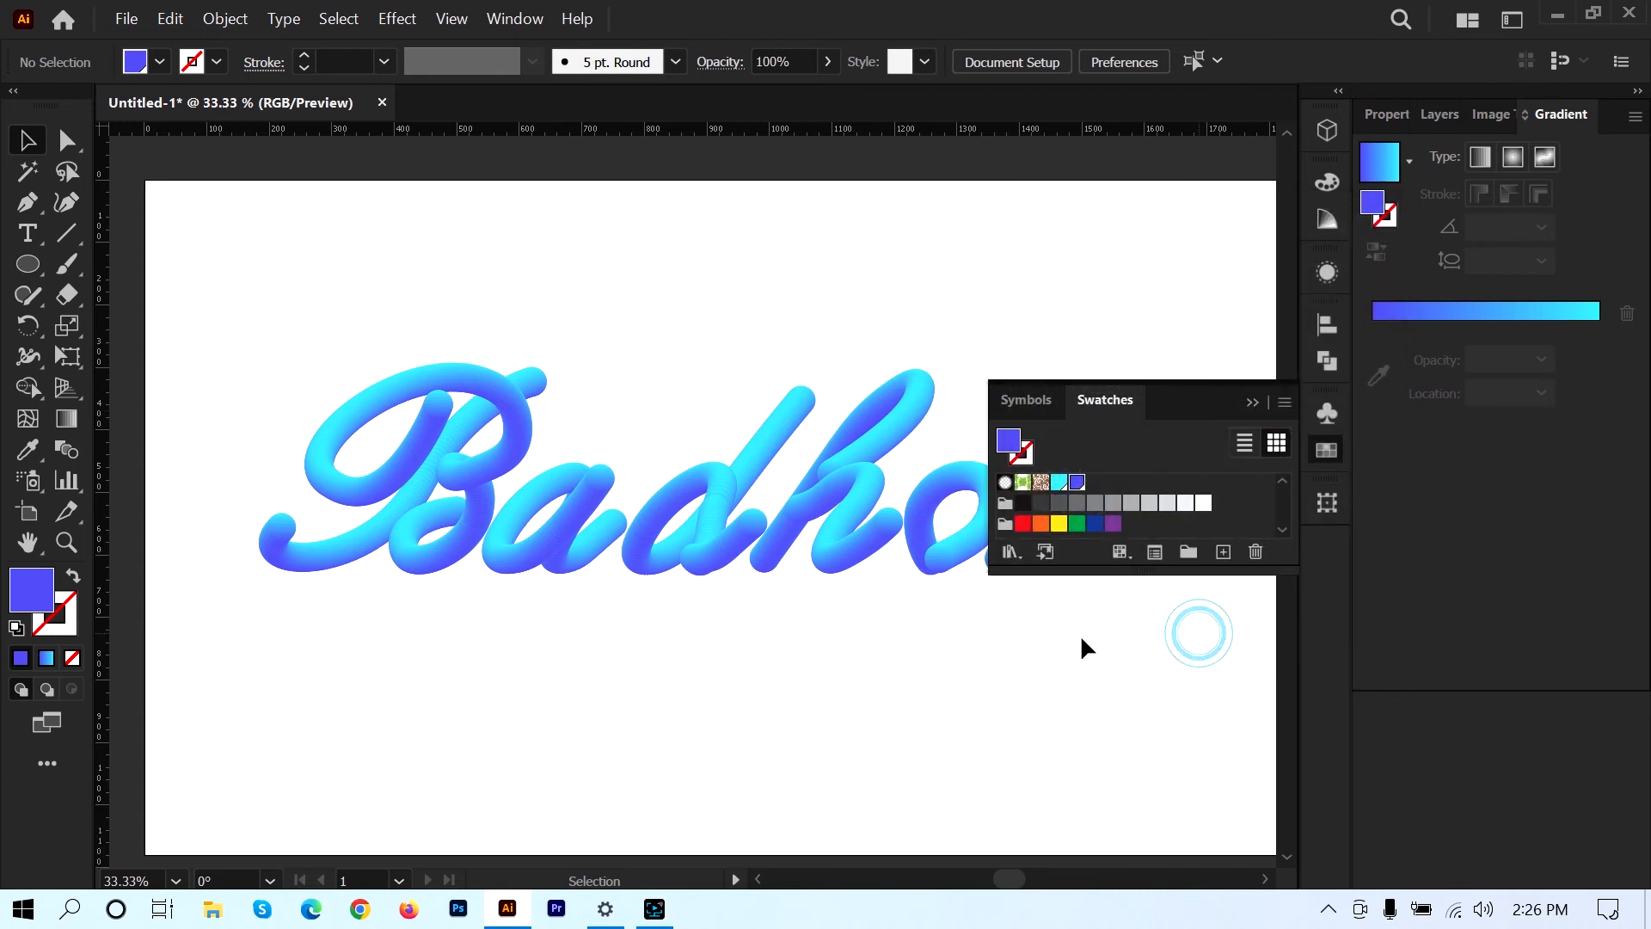
{"action": "left_click", "coordinate": [1243, 409]}
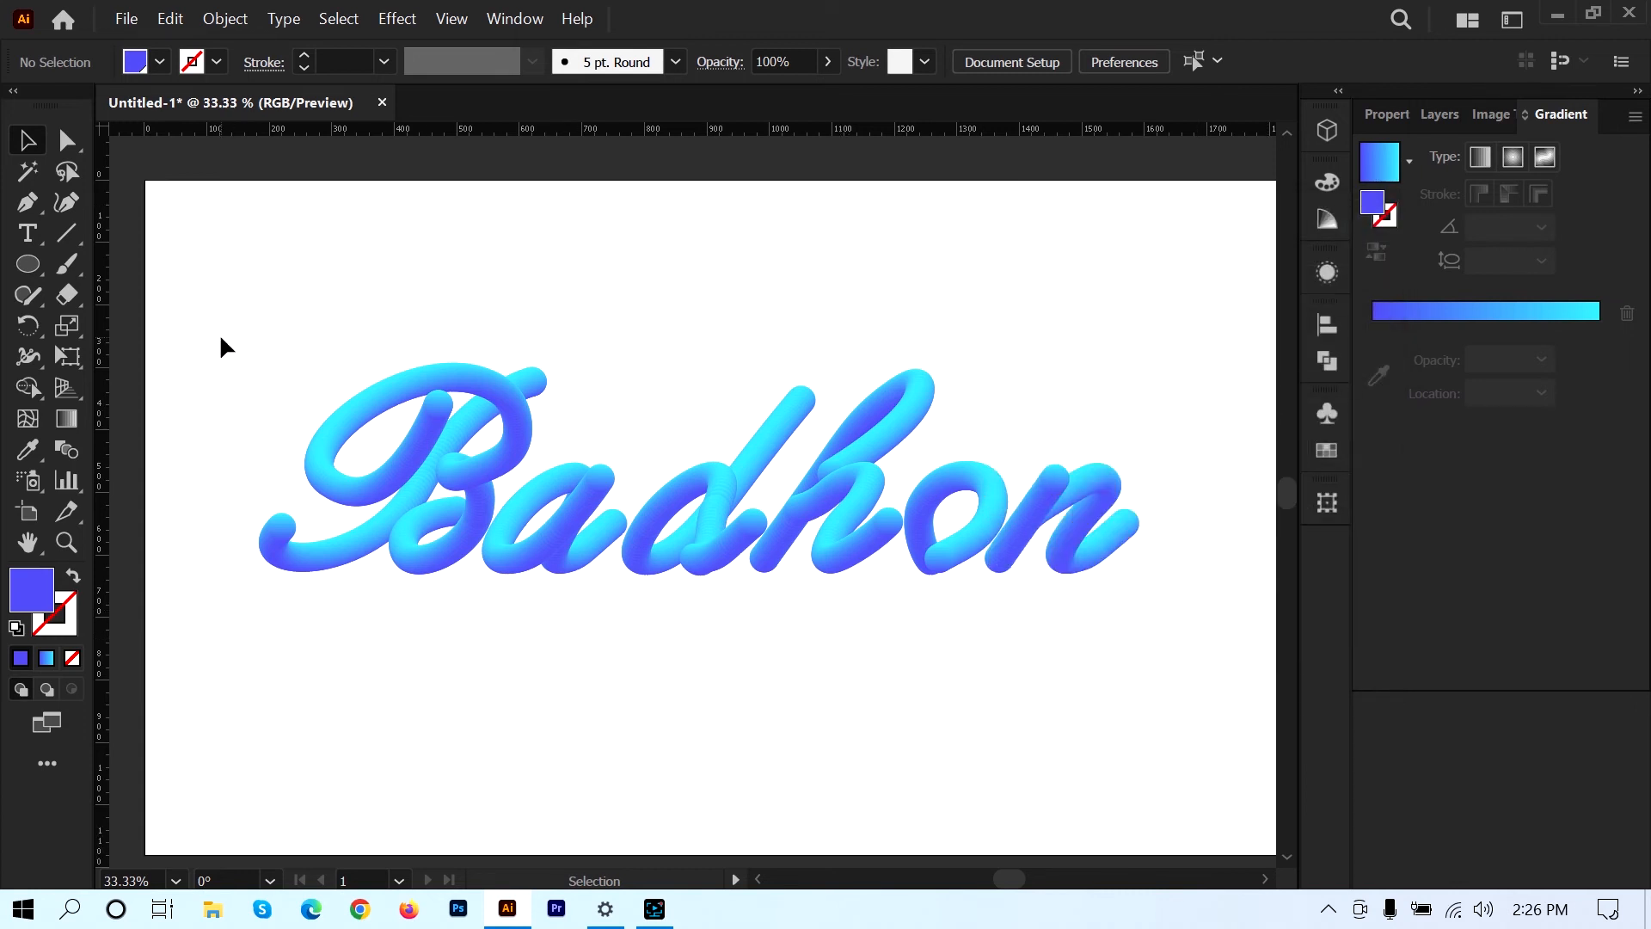
- Try a Roughen effect on the grouped lettering with a size of 40% and a detail of 37 per inch
{"action": "left_click_drag", "start_coordinate": [219, 338], "coordinate": [1056, 661]}
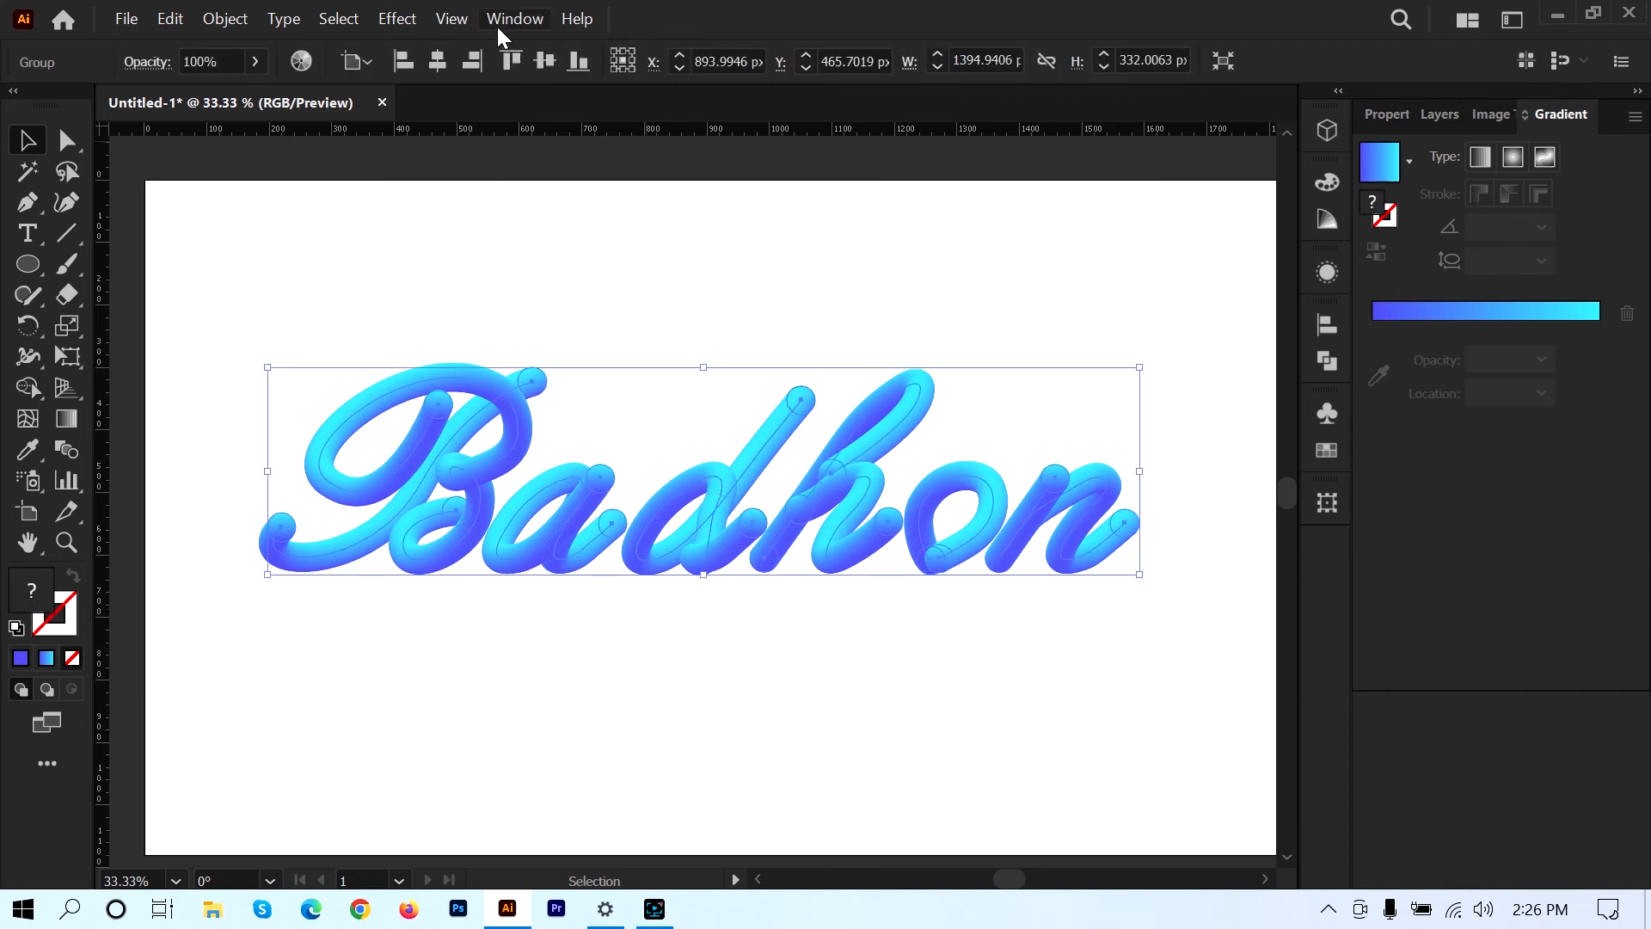
{"action": "left_click", "coordinate": [409, 24]}
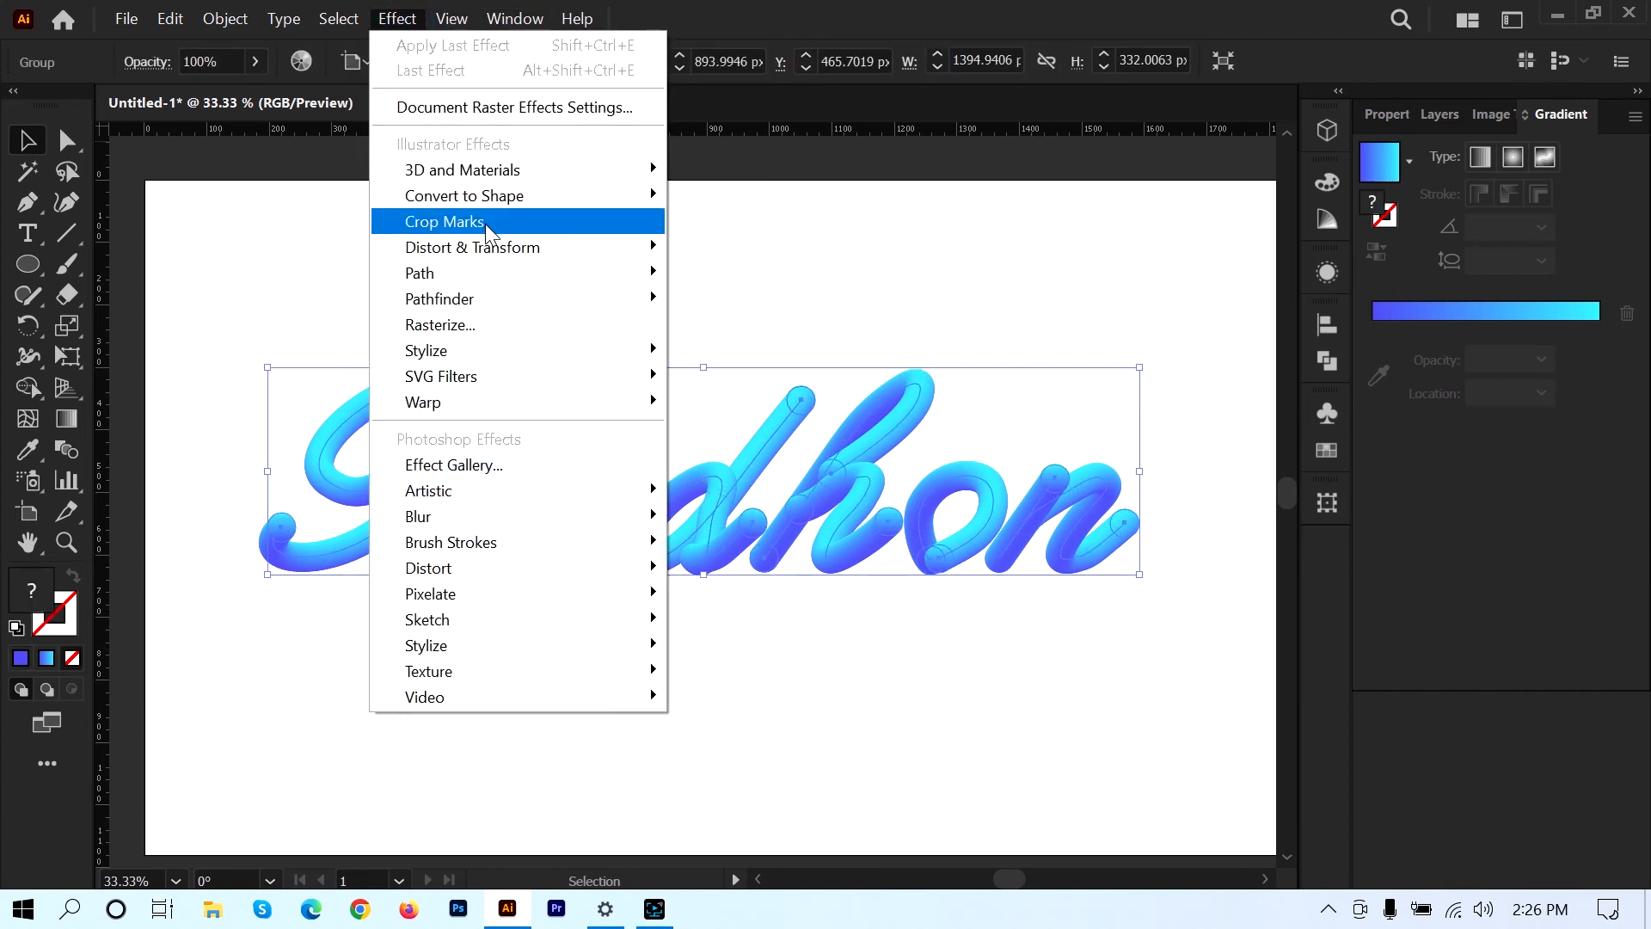
{"action": "mouse_move", "coordinate": [495, 267]}
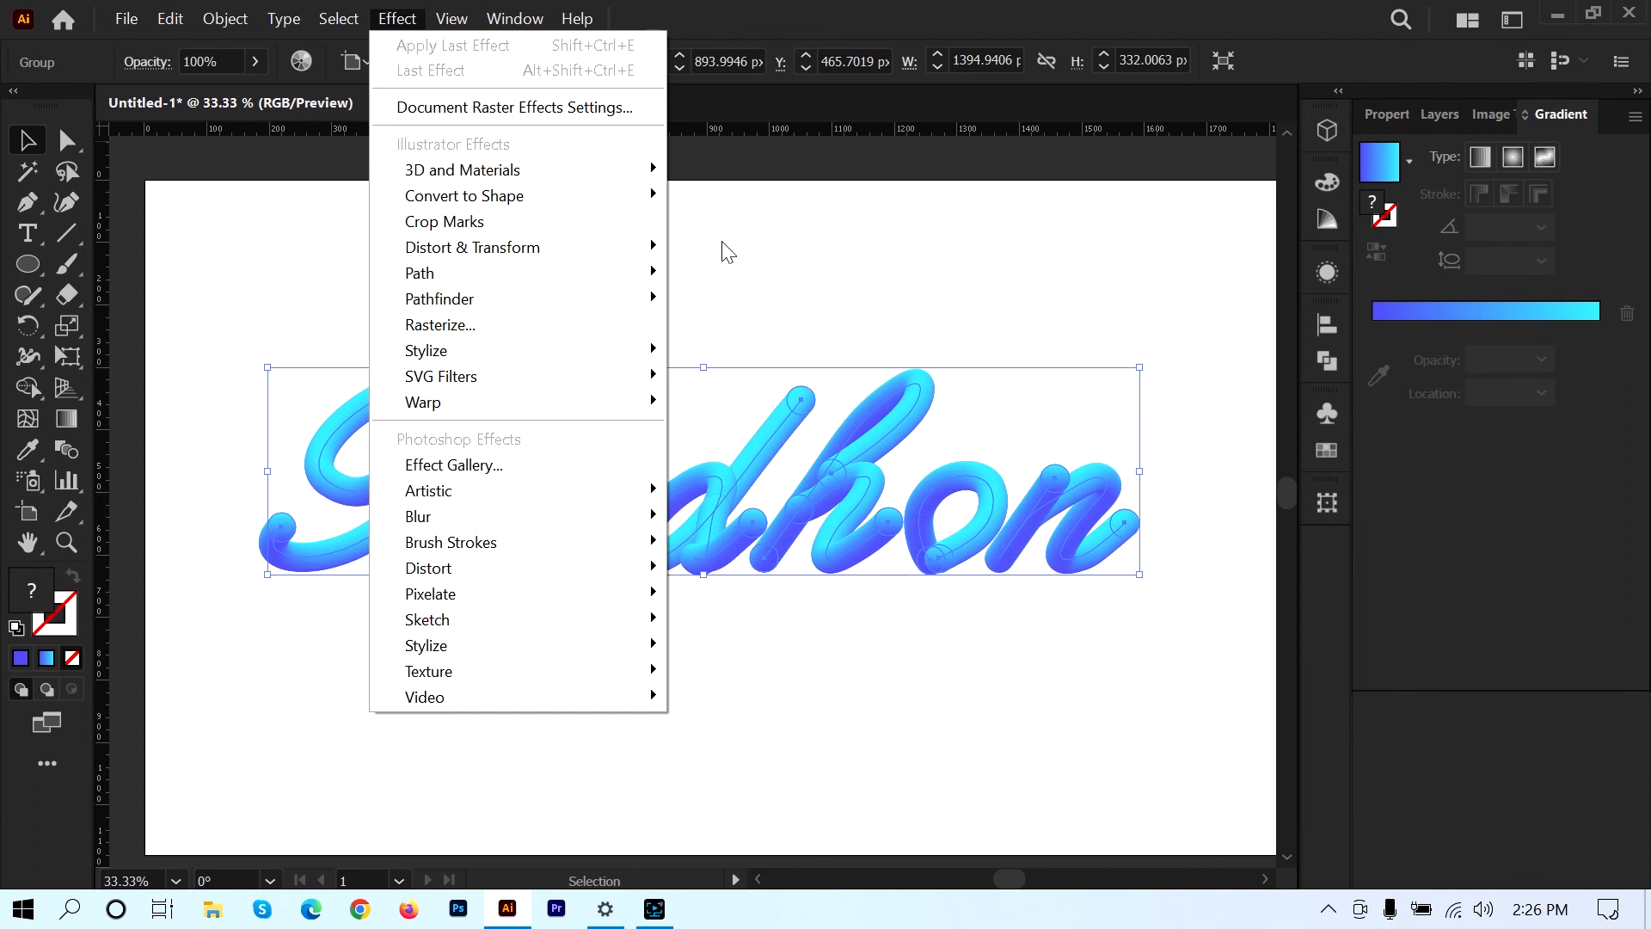
{"action": "mouse_move", "coordinate": [538, 251]}
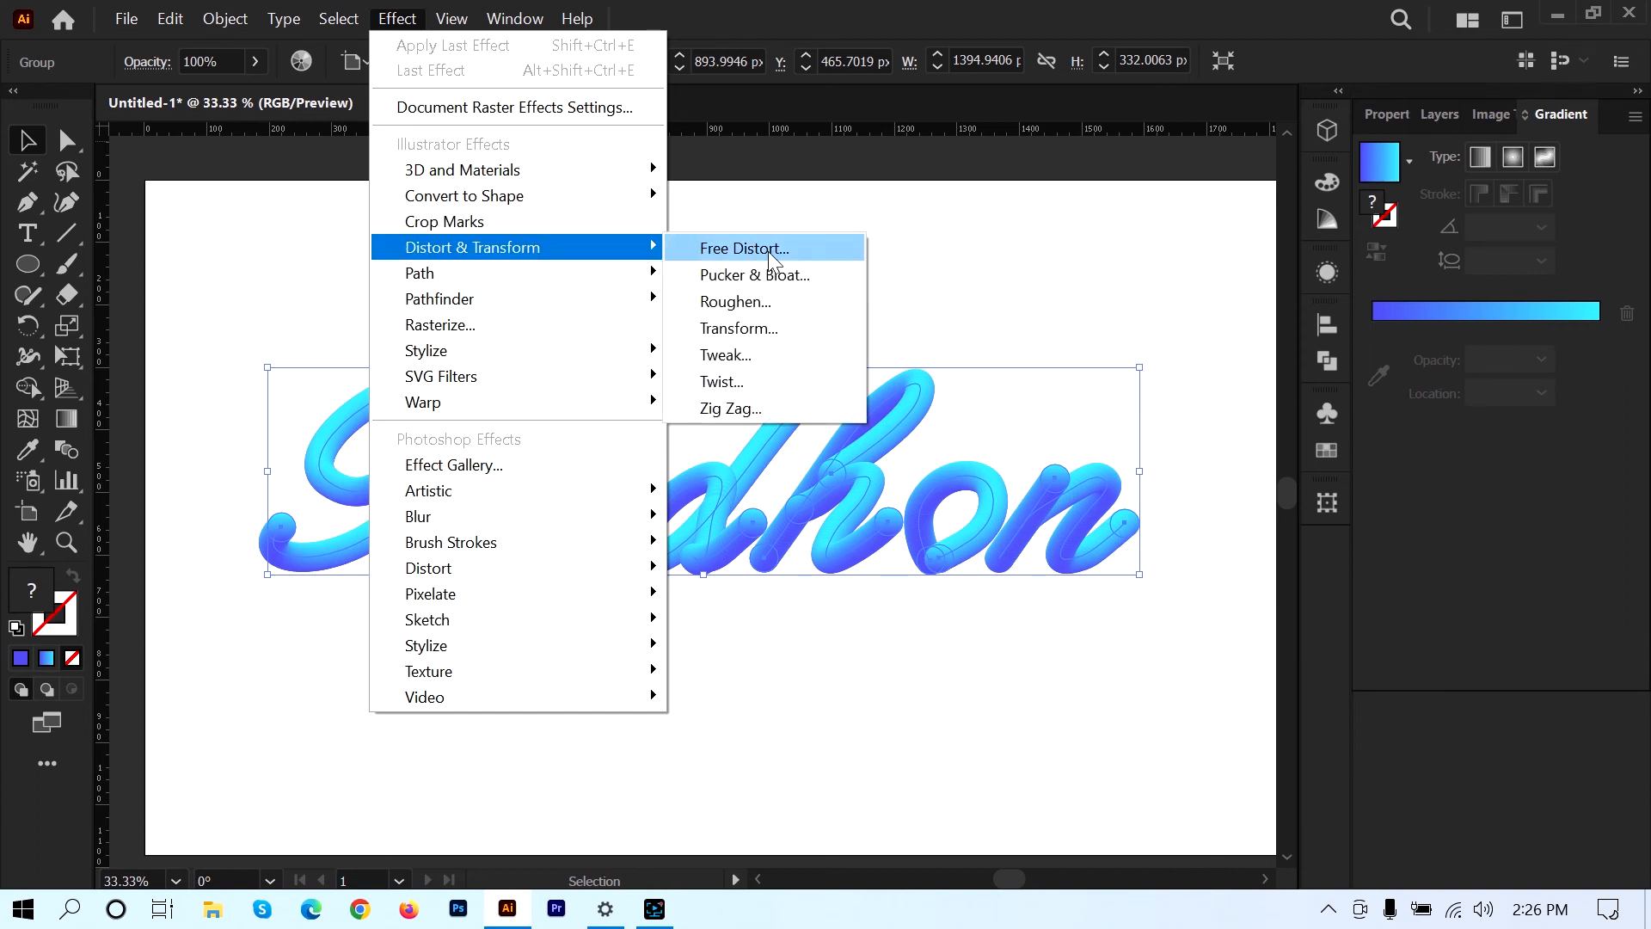
{"action": "left_click", "coordinate": [807, 311]}
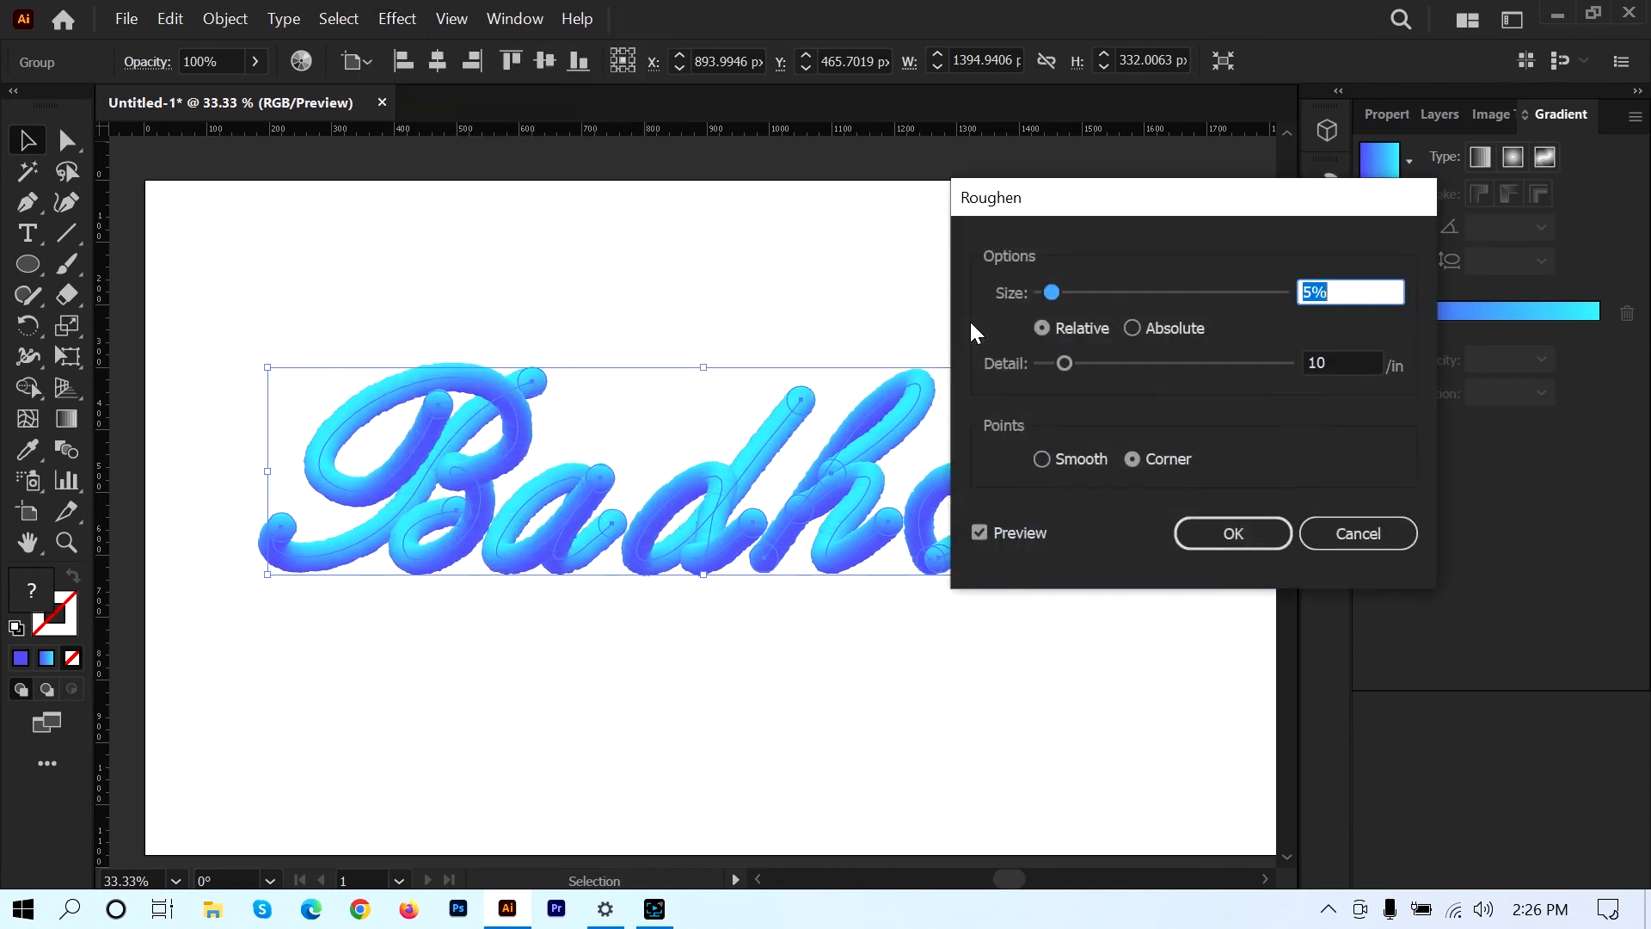
{"action": "left_click_drag", "start_coordinate": [1065, 196], "coordinate": [1208, 202]}
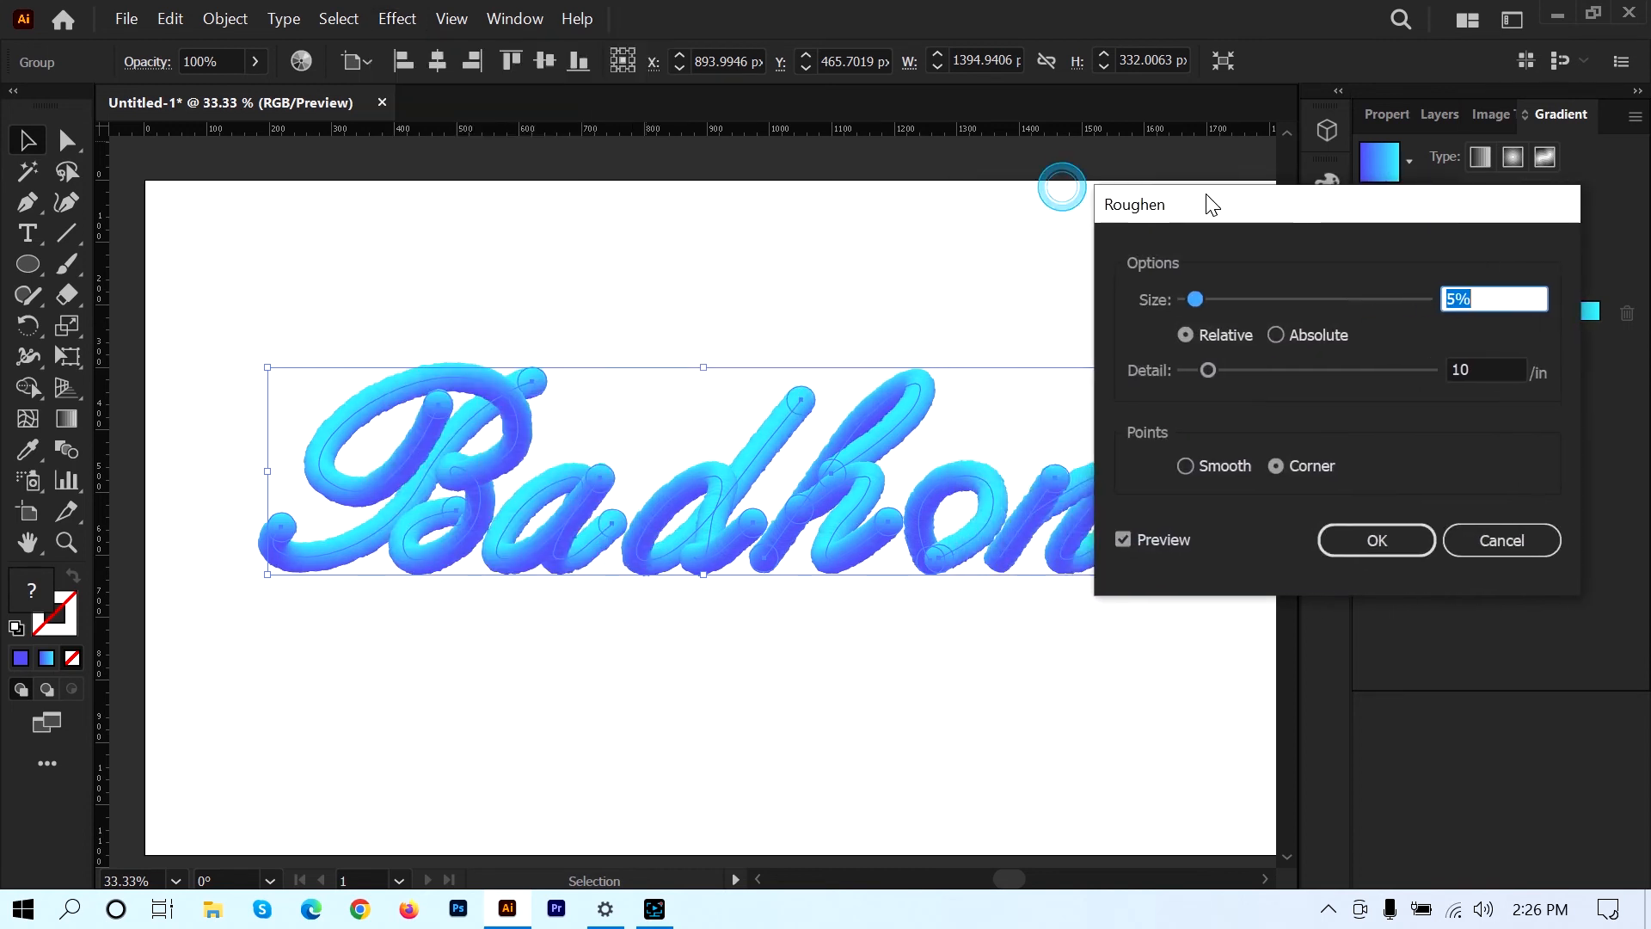
{"action": "left_click_drag", "start_coordinate": [1195, 298], "coordinate": [1215, 300]}
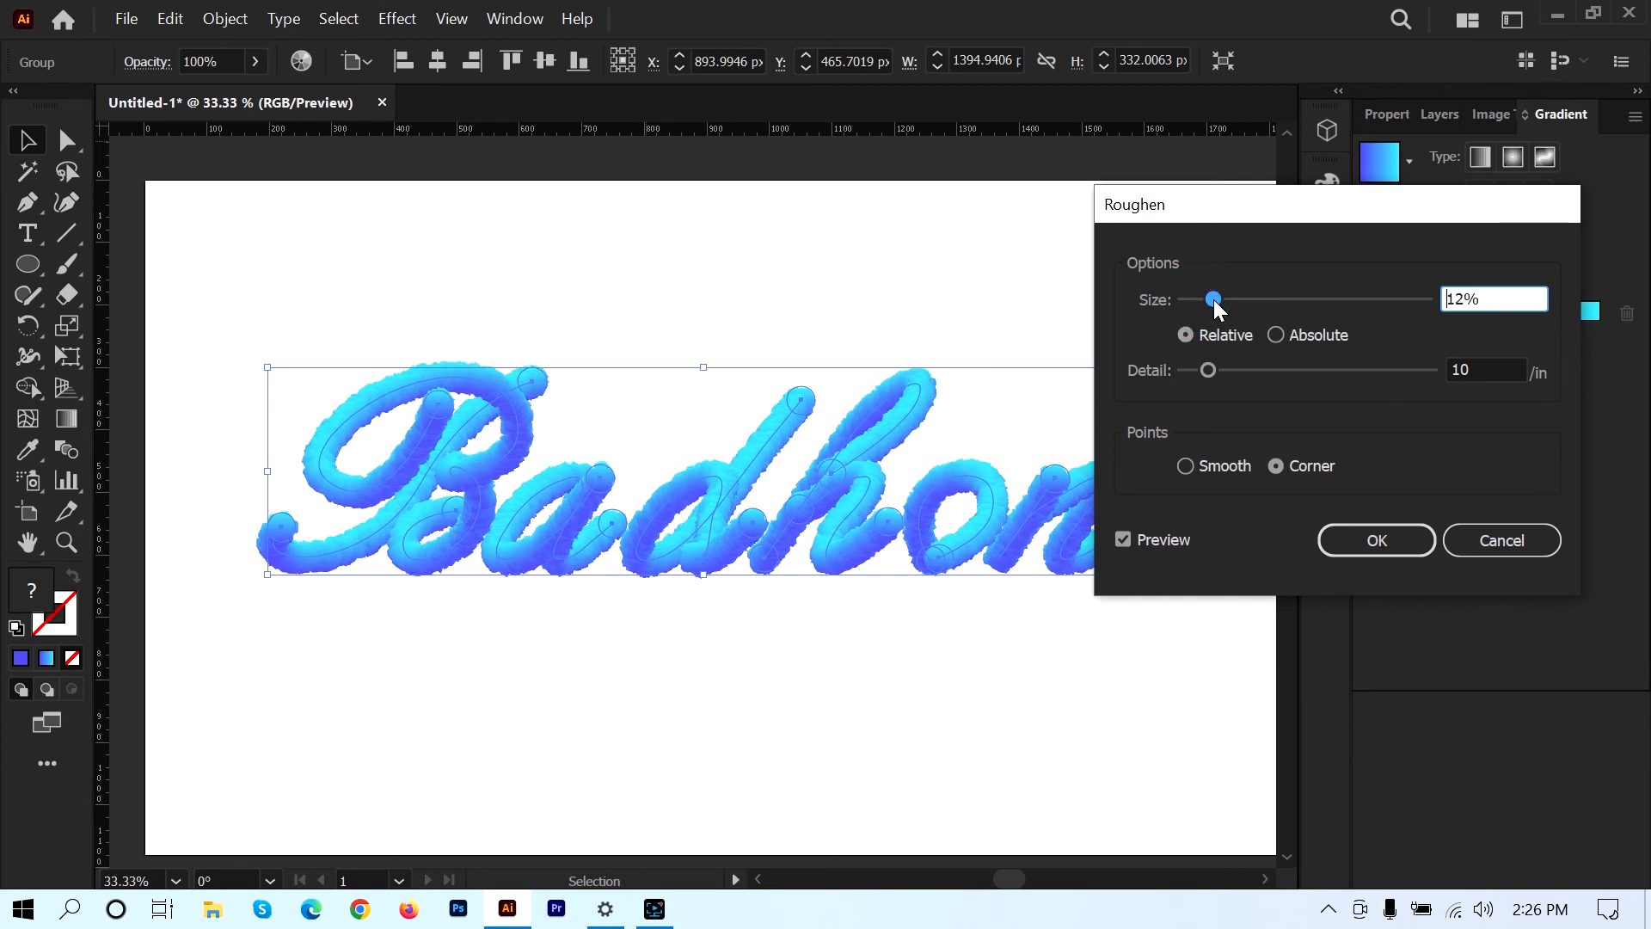
{"action": "left_click_drag", "start_coordinate": [1215, 299], "coordinate": [1232, 300]}
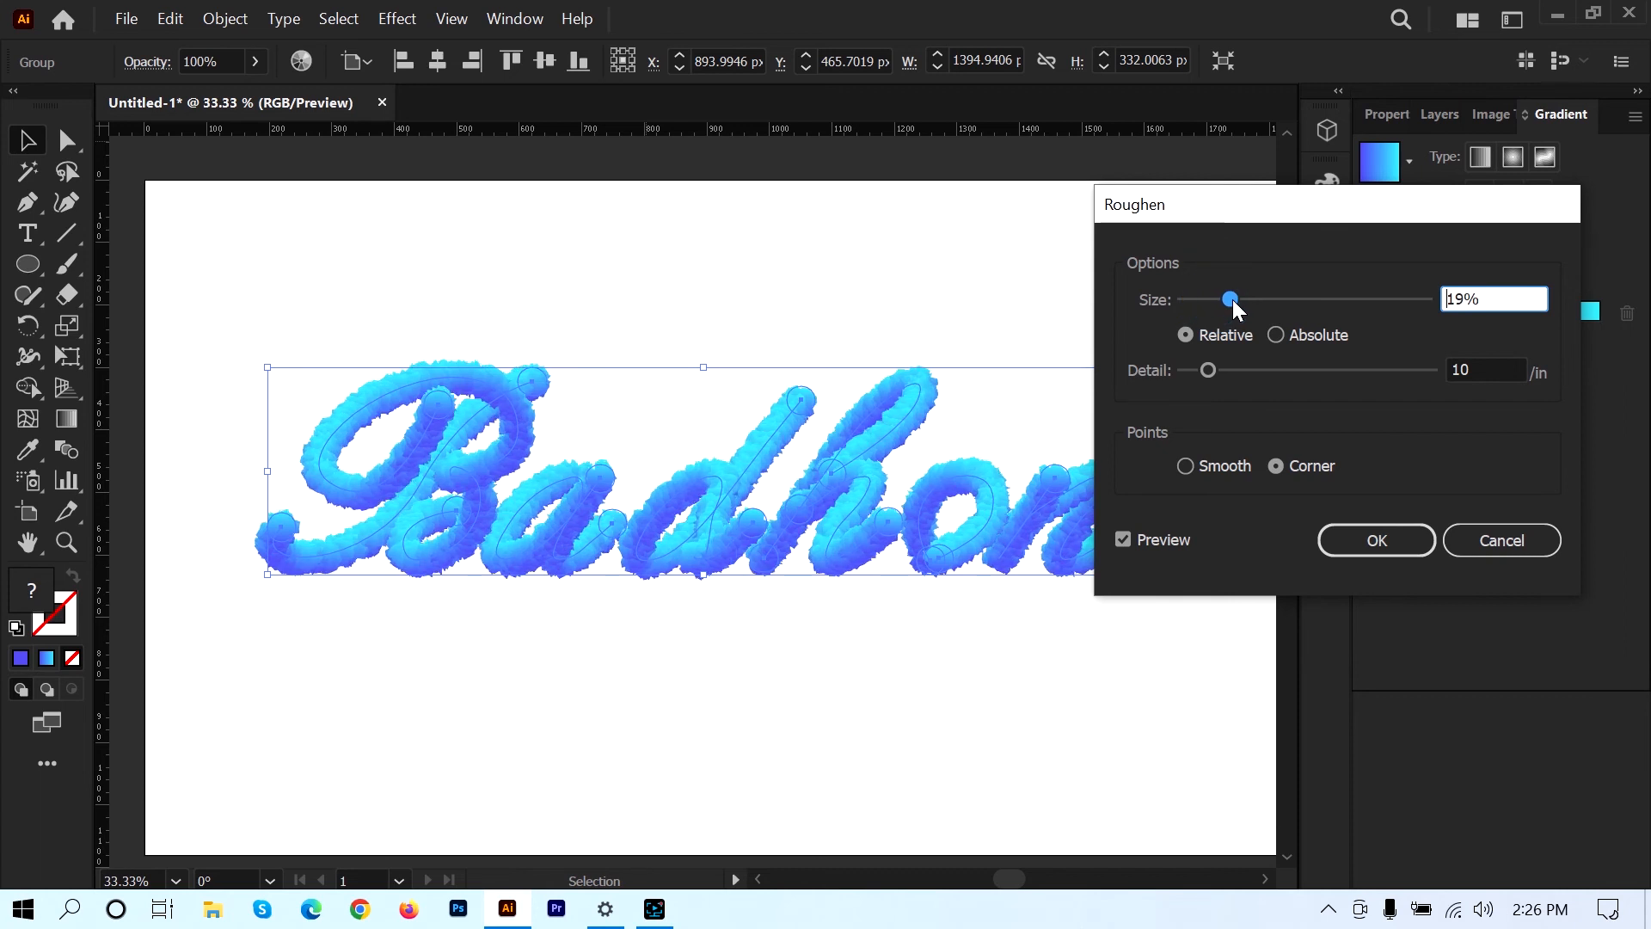
{"action": "left_click_drag", "start_coordinate": [1231, 299], "coordinate": [1256, 298]}
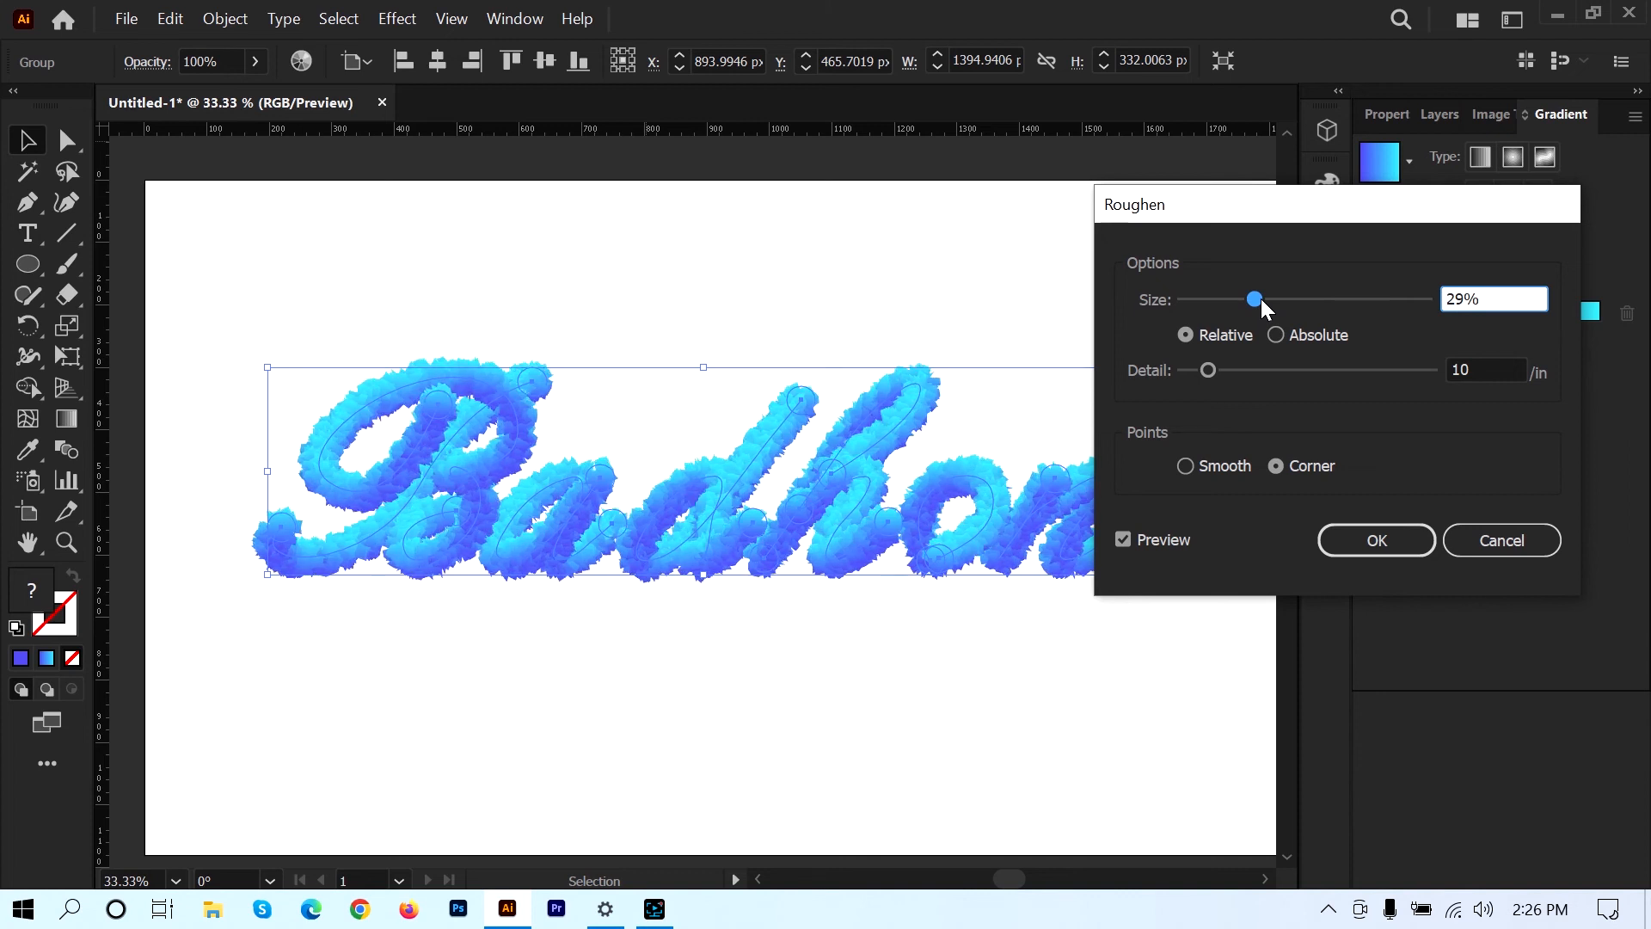
{"action": "left_click_drag", "start_coordinate": [1261, 298], "coordinate": [1289, 303]}
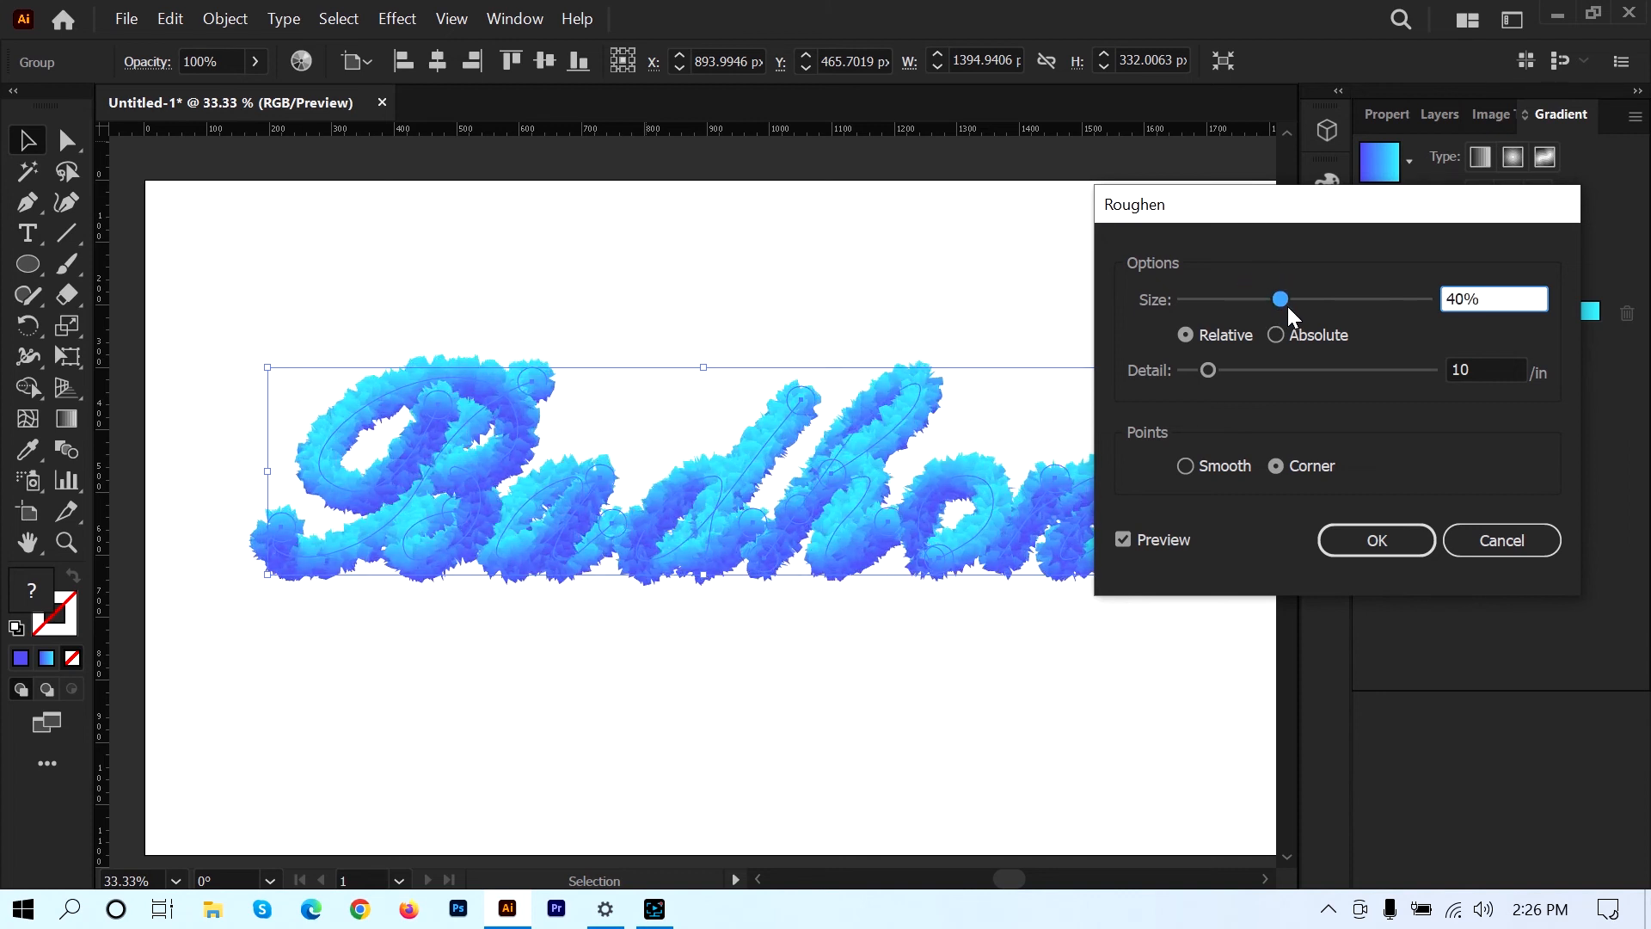
{"action": "left_click_drag", "start_coordinate": [1205, 370], "coordinate": [1276, 373]}
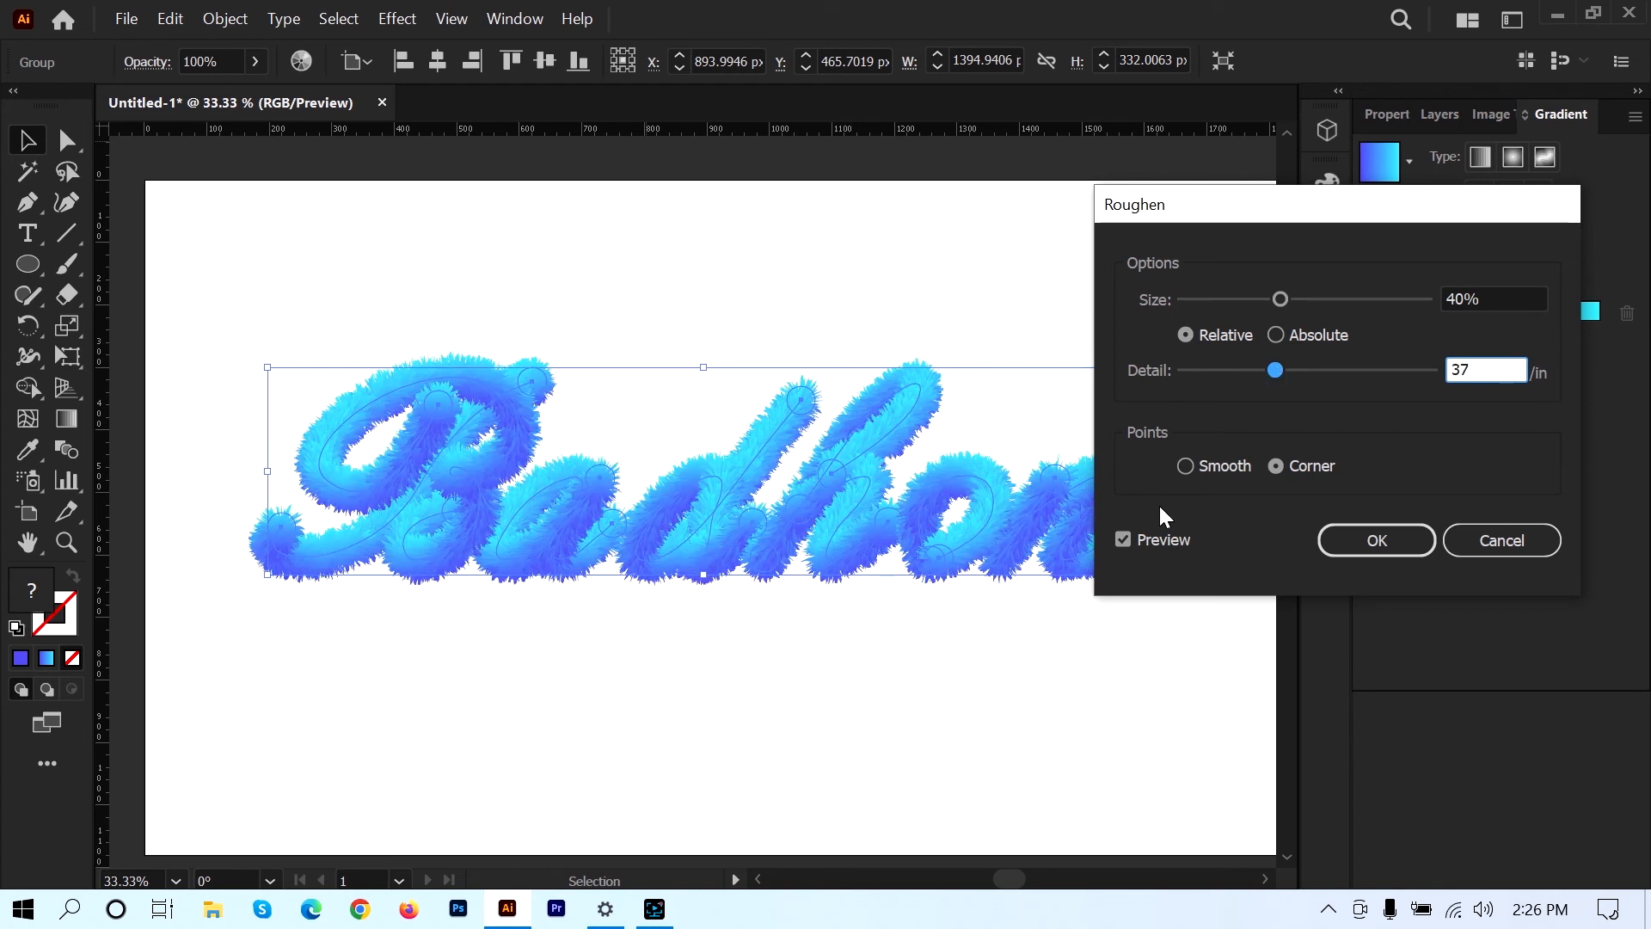
{"action": "left_click", "coordinate": [1485, 540]}
{"action": "left_click", "coordinate": [858, 616]}
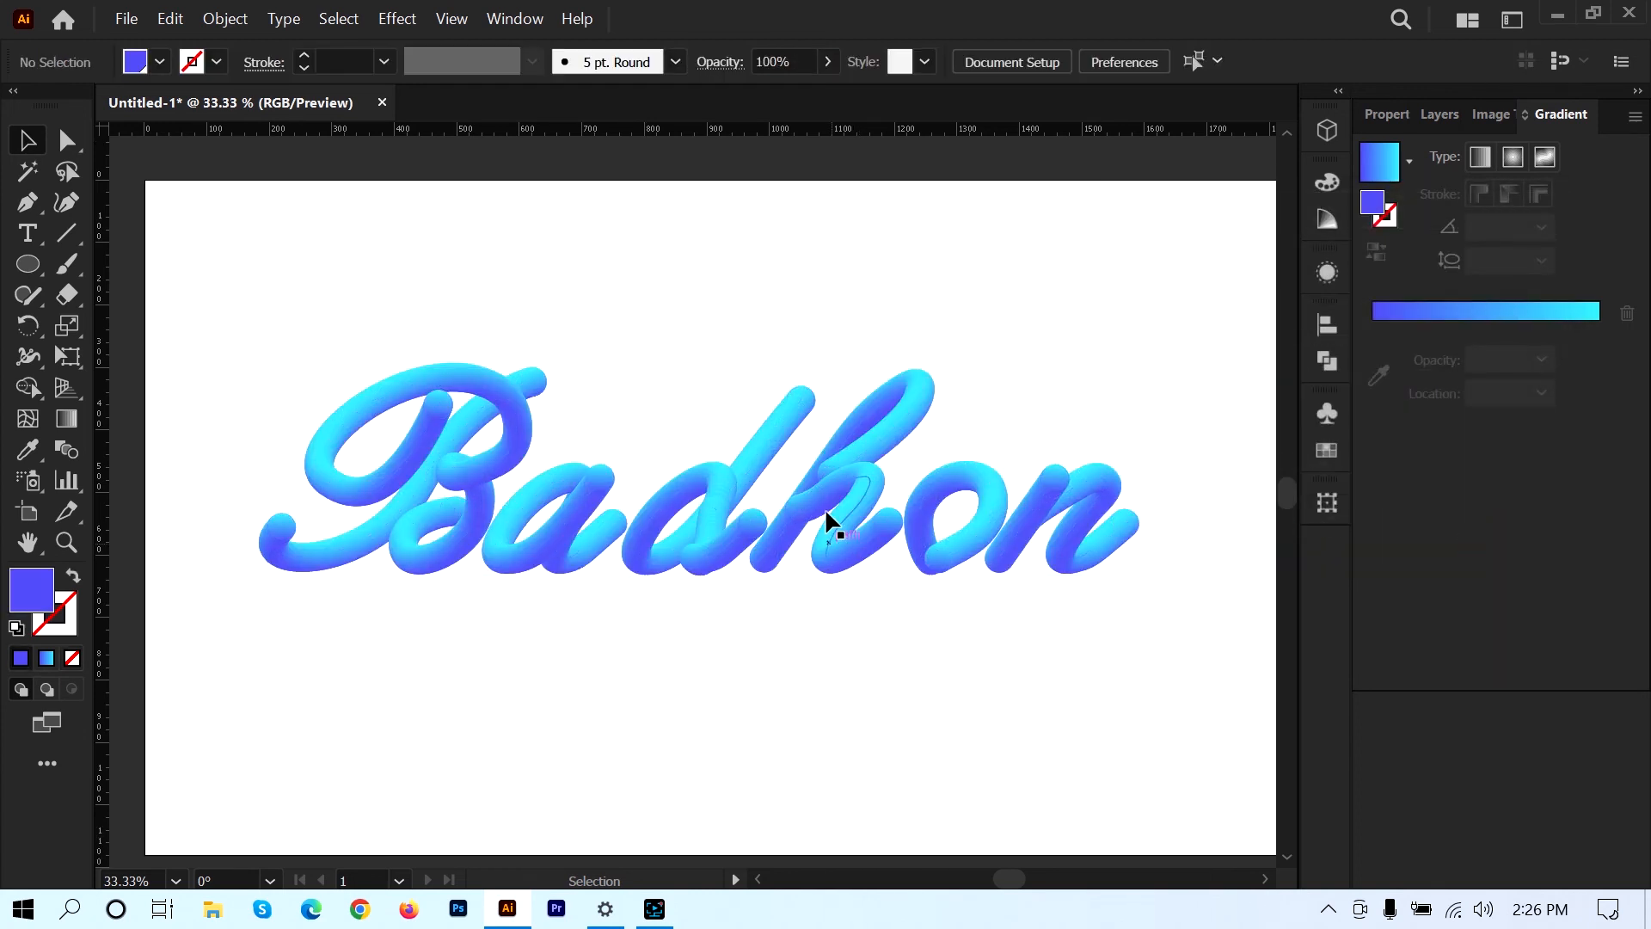
- Duplicate the grouped lettering directly below the original, and move the original up by about 106 px on the artboard
{"action": "left_click", "coordinate": [824, 507]}
{"action": "left_click_drag", "start_coordinate": [824, 507], "coordinate": [796, 780]}
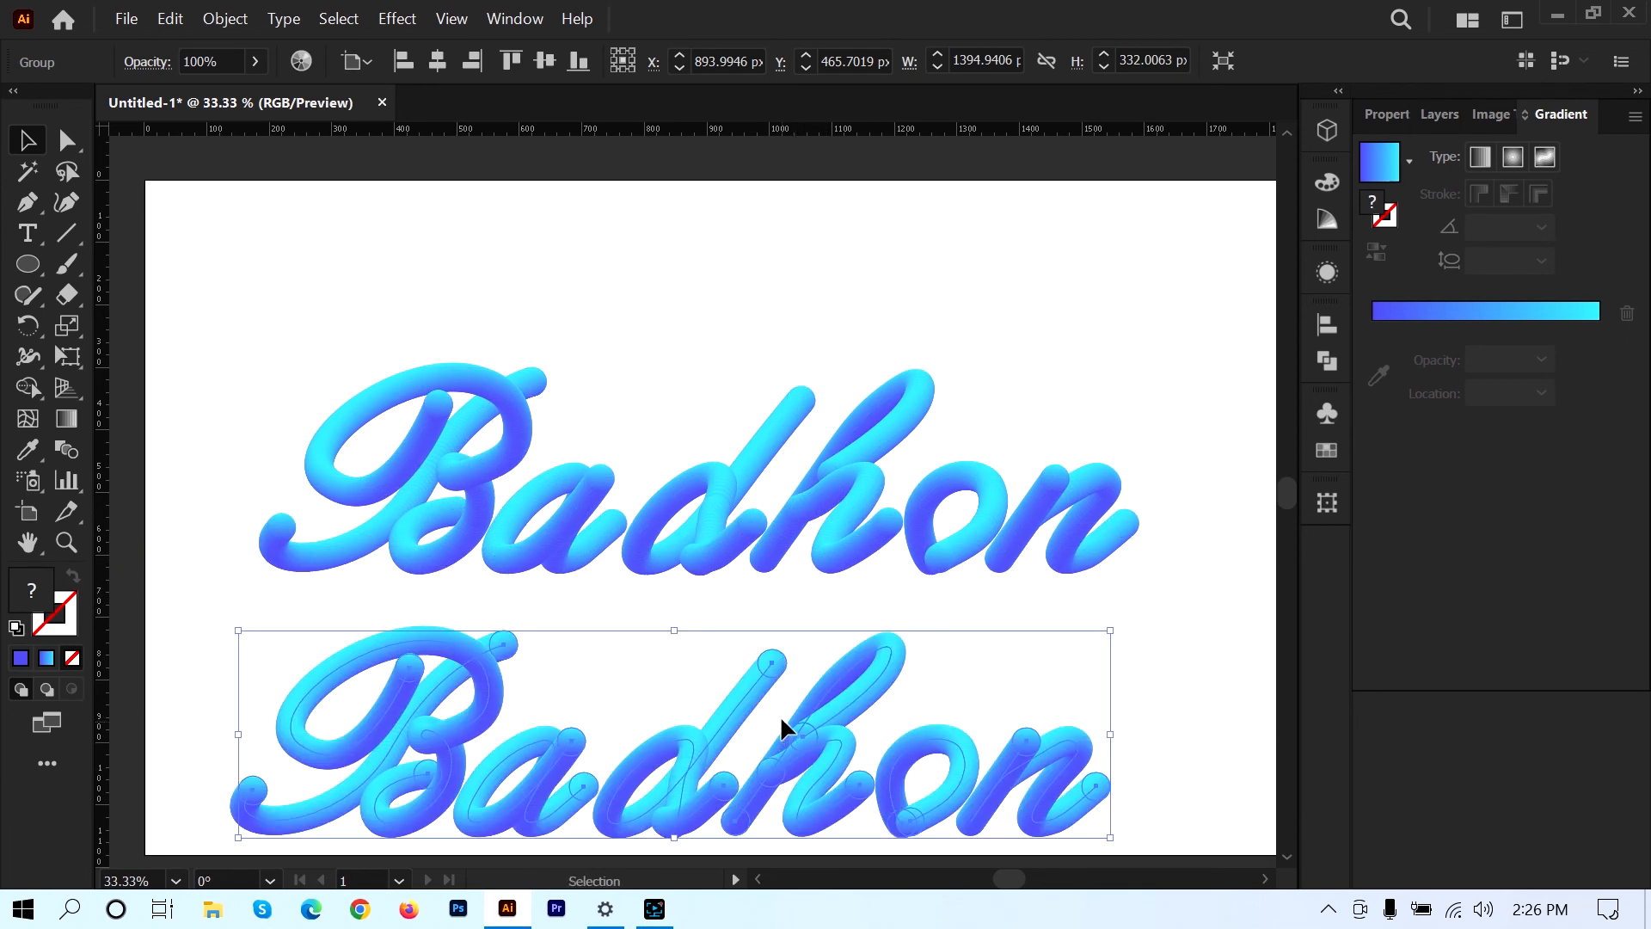
{"action": "scroll", "coordinate": [785, 590], "scroll_direction": "down", "scroll_amount": 2}
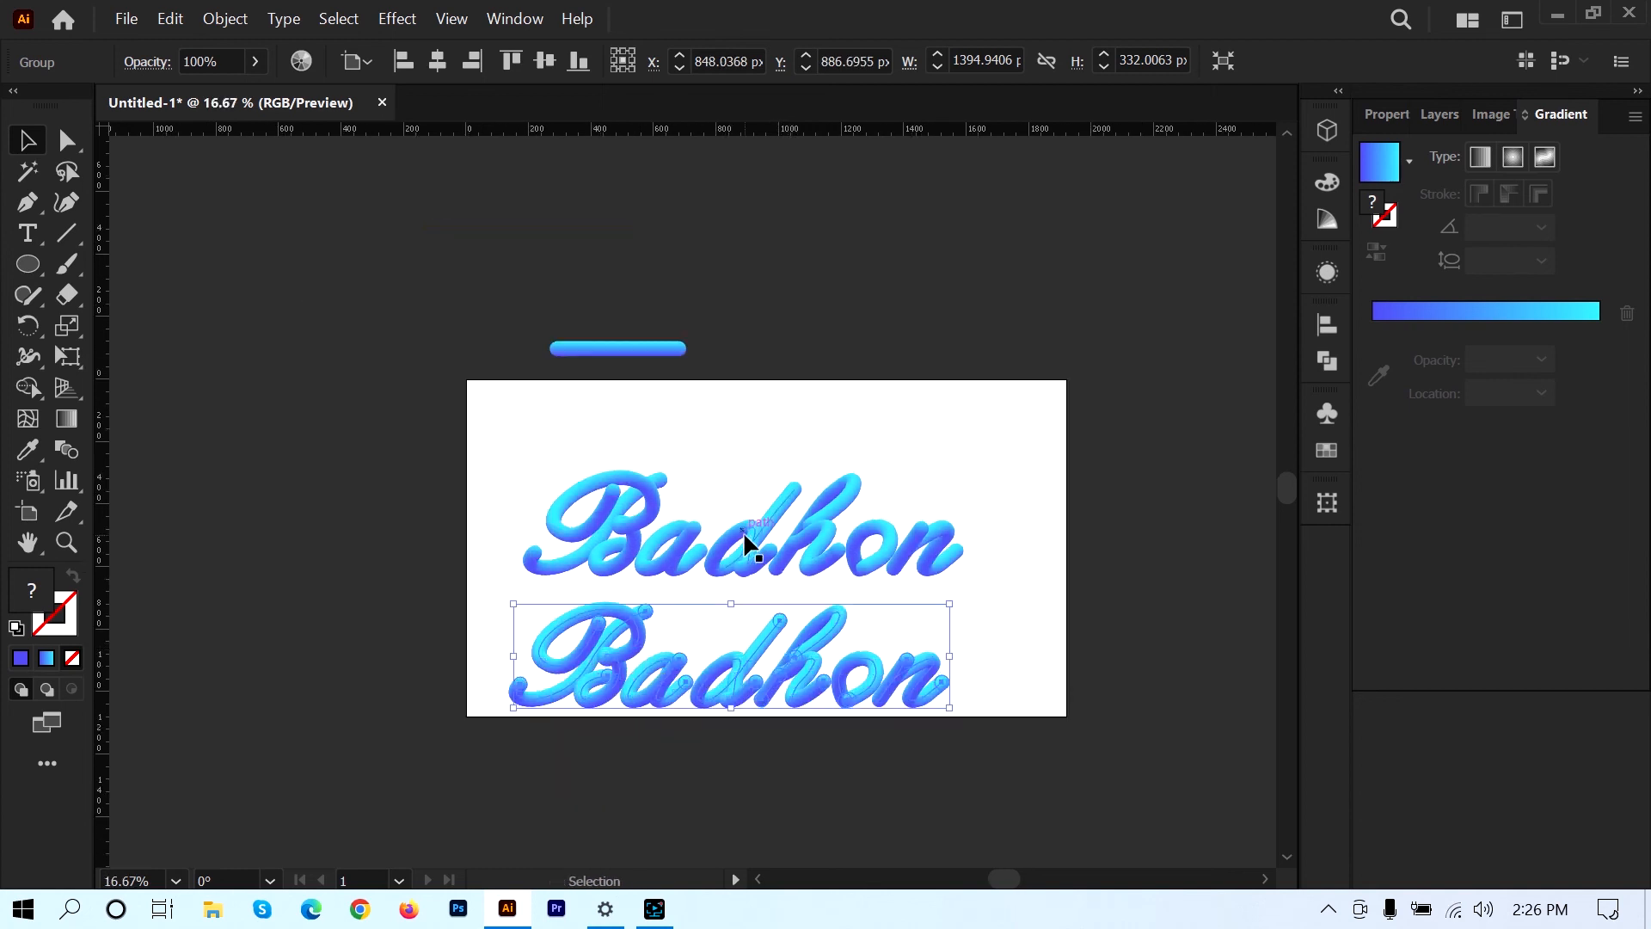
{"action": "left_click_drag", "start_coordinate": [744, 522], "coordinate": [751, 497]}
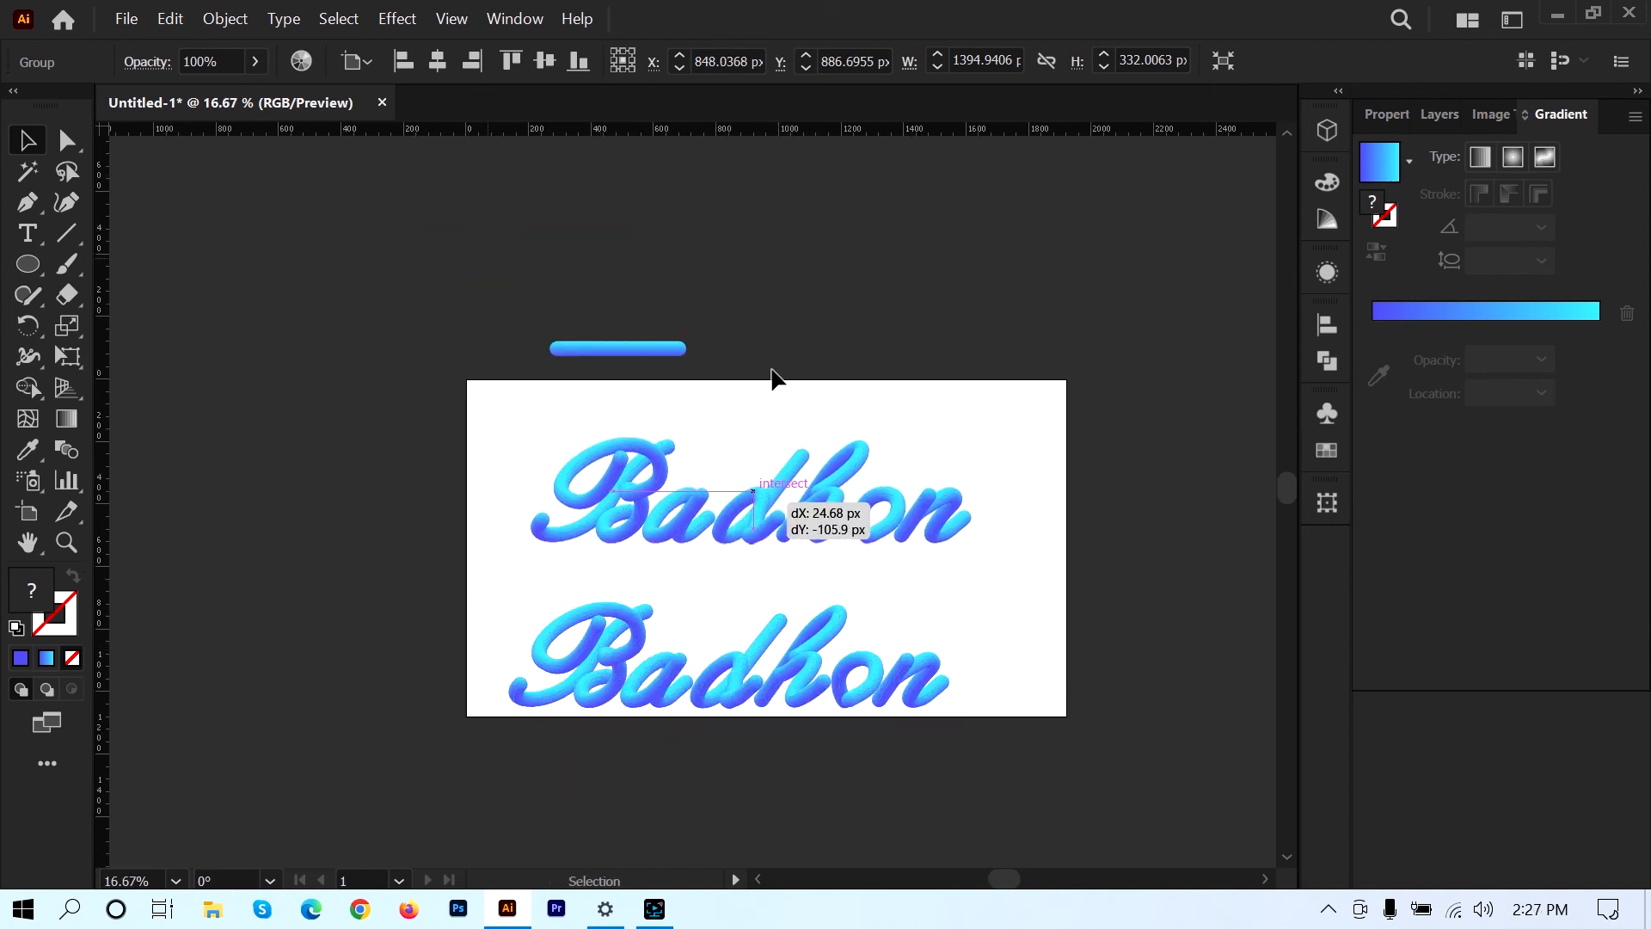
- Delete the small gradient bar above the artboard and move the upper lettering up to about X 928 px, Y 254 px
{"action": "left_click_drag", "start_coordinate": [497, 308], "coordinate": [710, 370]}
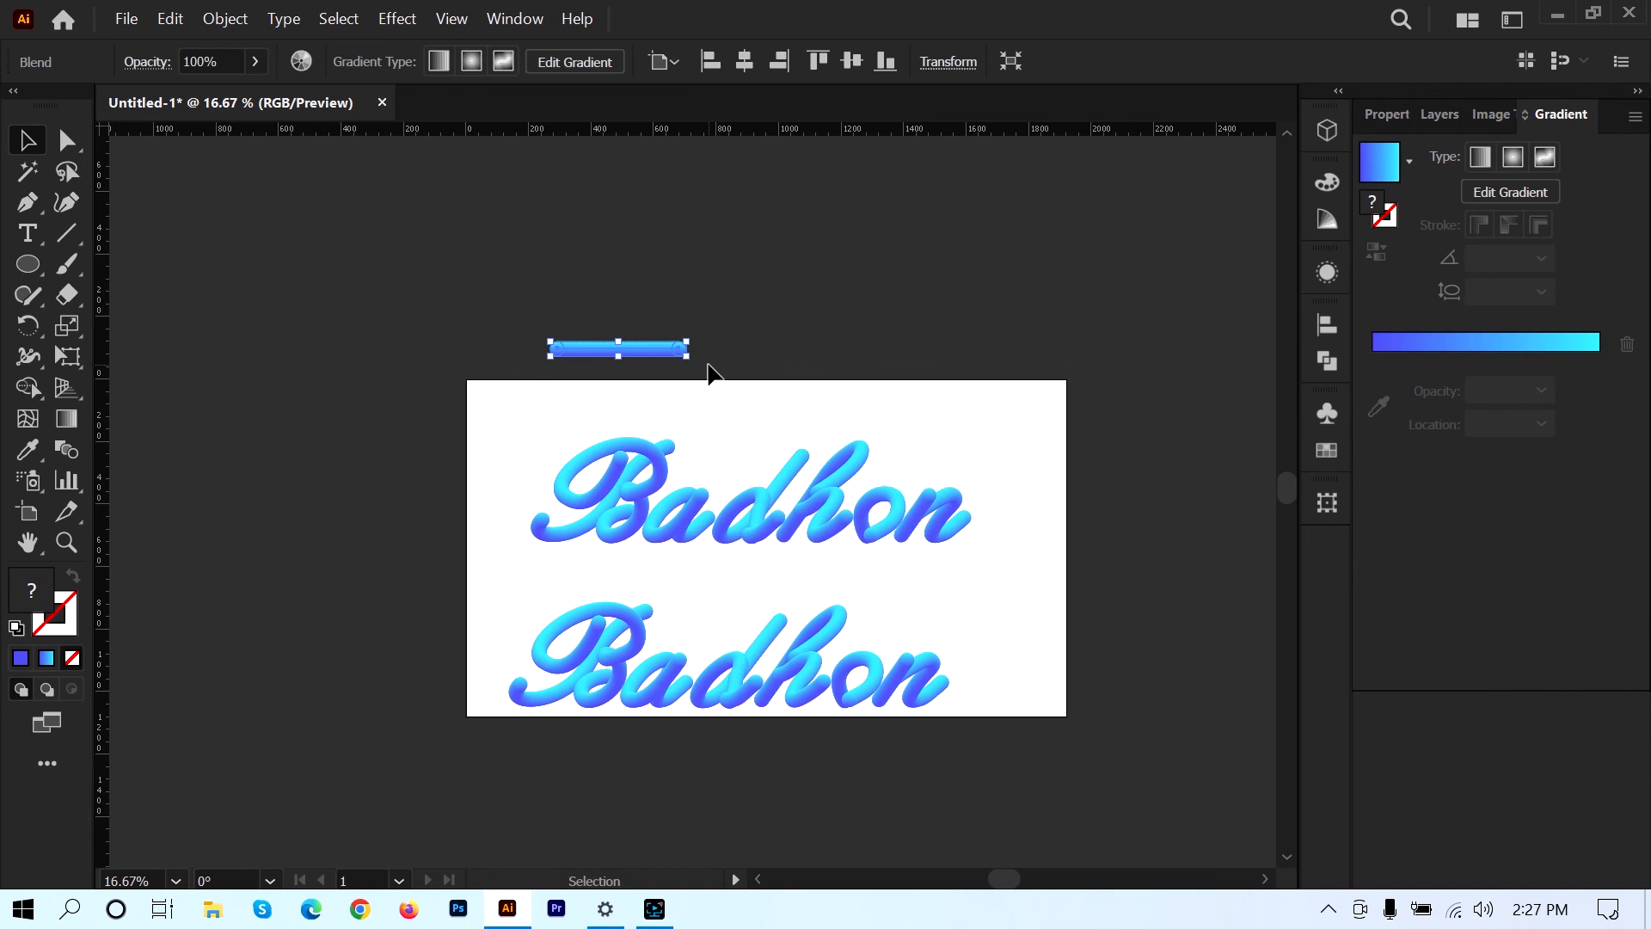
{"action": "left_click", "coordinate": [710, 370]}
{"action": "left_click_drag", "start_coordinate": [736, 518], "coordinate": [637, 355]}
{"action": "left_click", "coordinate": [392, 19]}
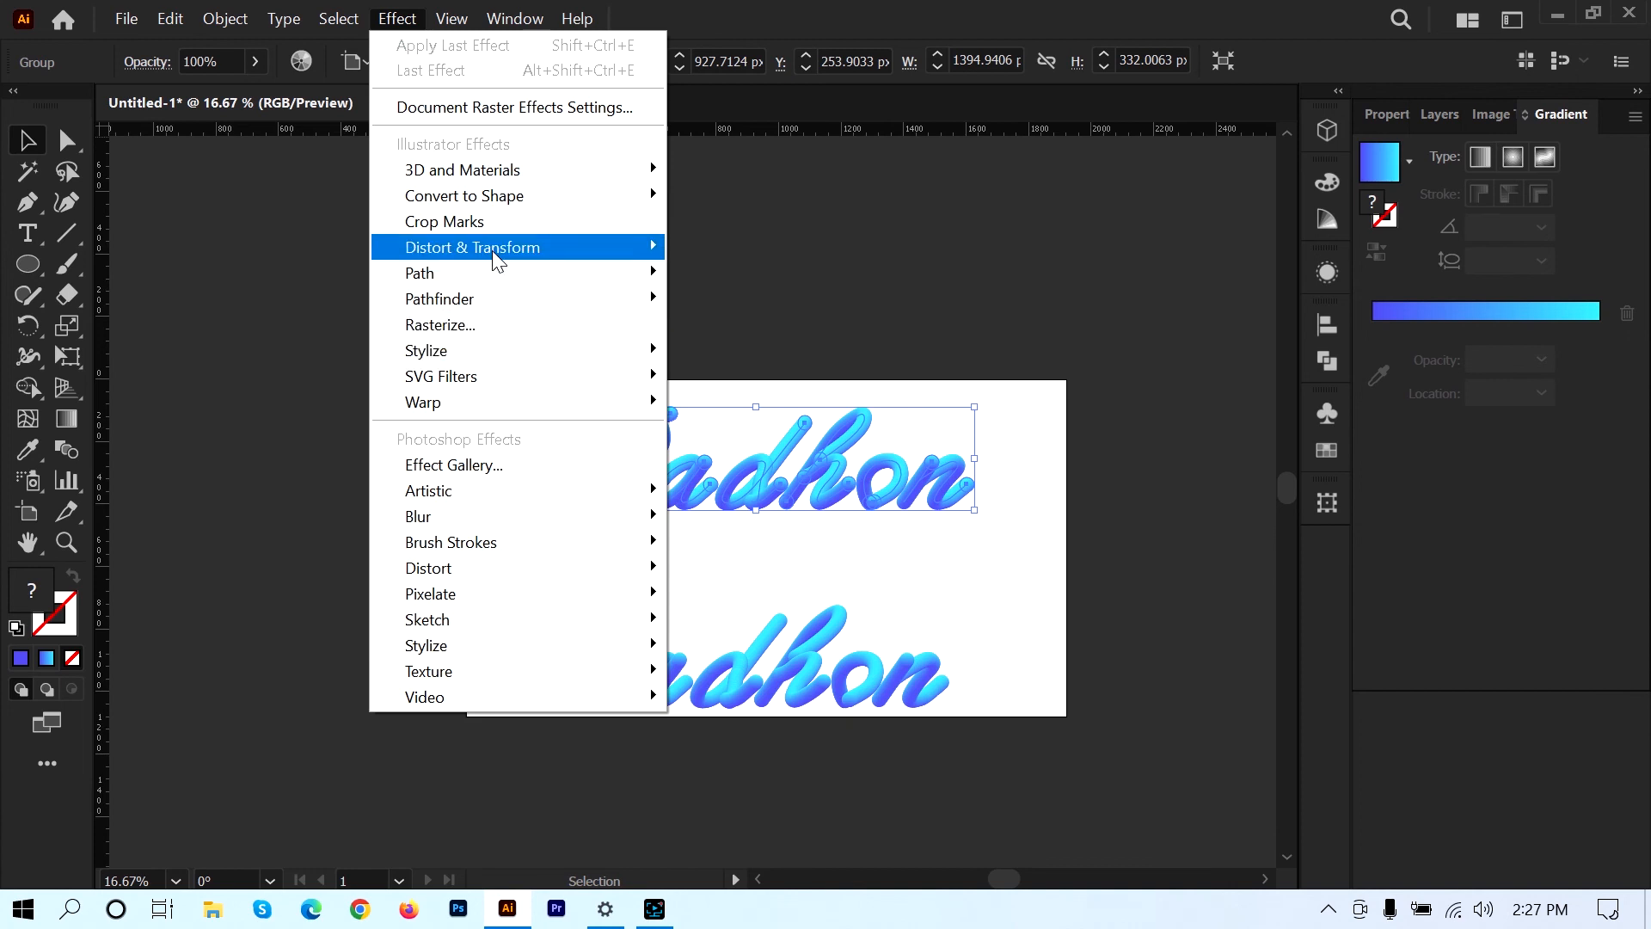
{"action": "mouse_move", "coordinate": [496, 258]}
{"action": "left_click", "coordinate": [763, 297]}
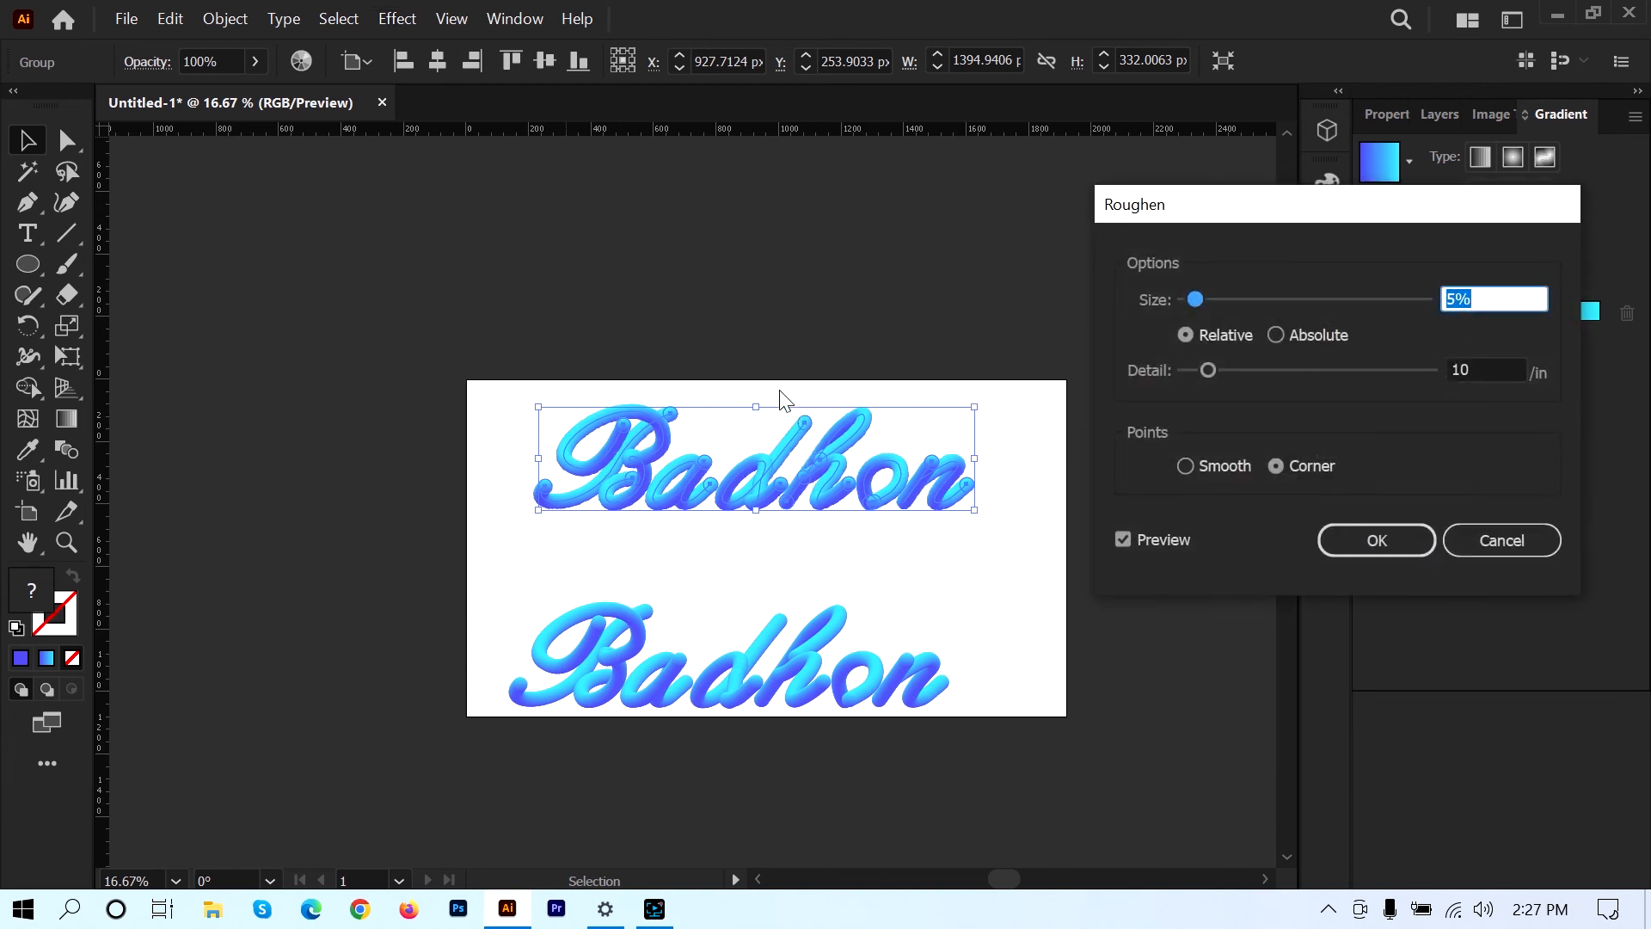
{"action": "left_click", "coordinate": [1500, 528]}
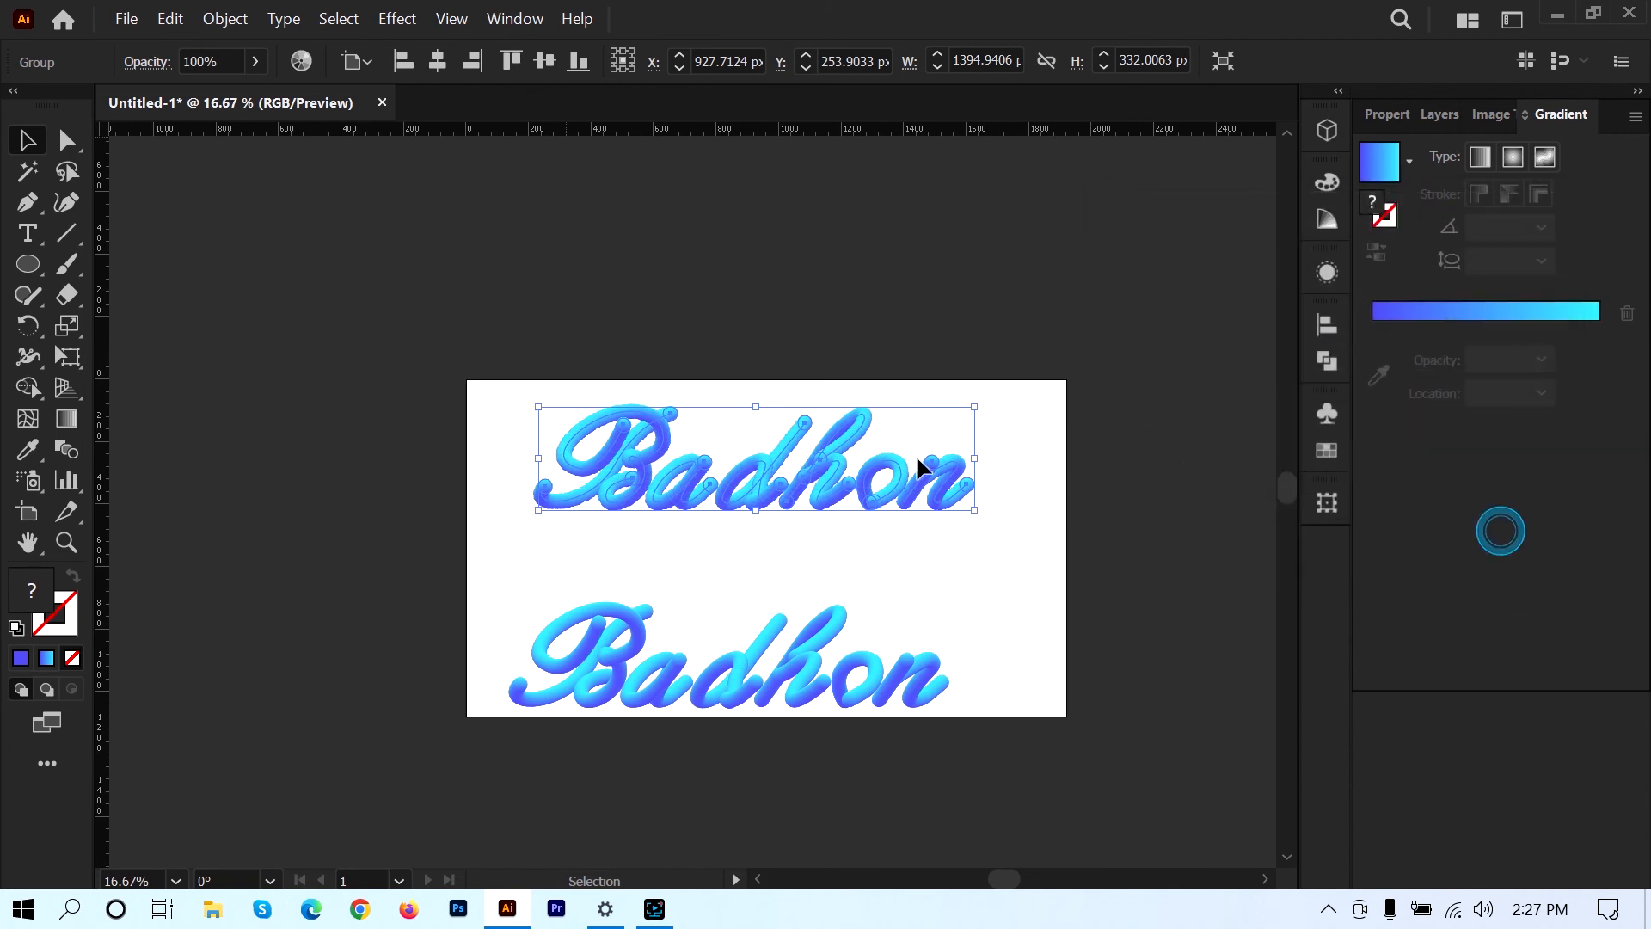
- Start a Roughen effect with preview on the upper lettering and set its relative size to 25%
{"action": "key", "text": "ctrl+equal"}
{"action": "key", "text": "ctrl+equal"}
{"action": "key", "text": "ctrl+equal"}
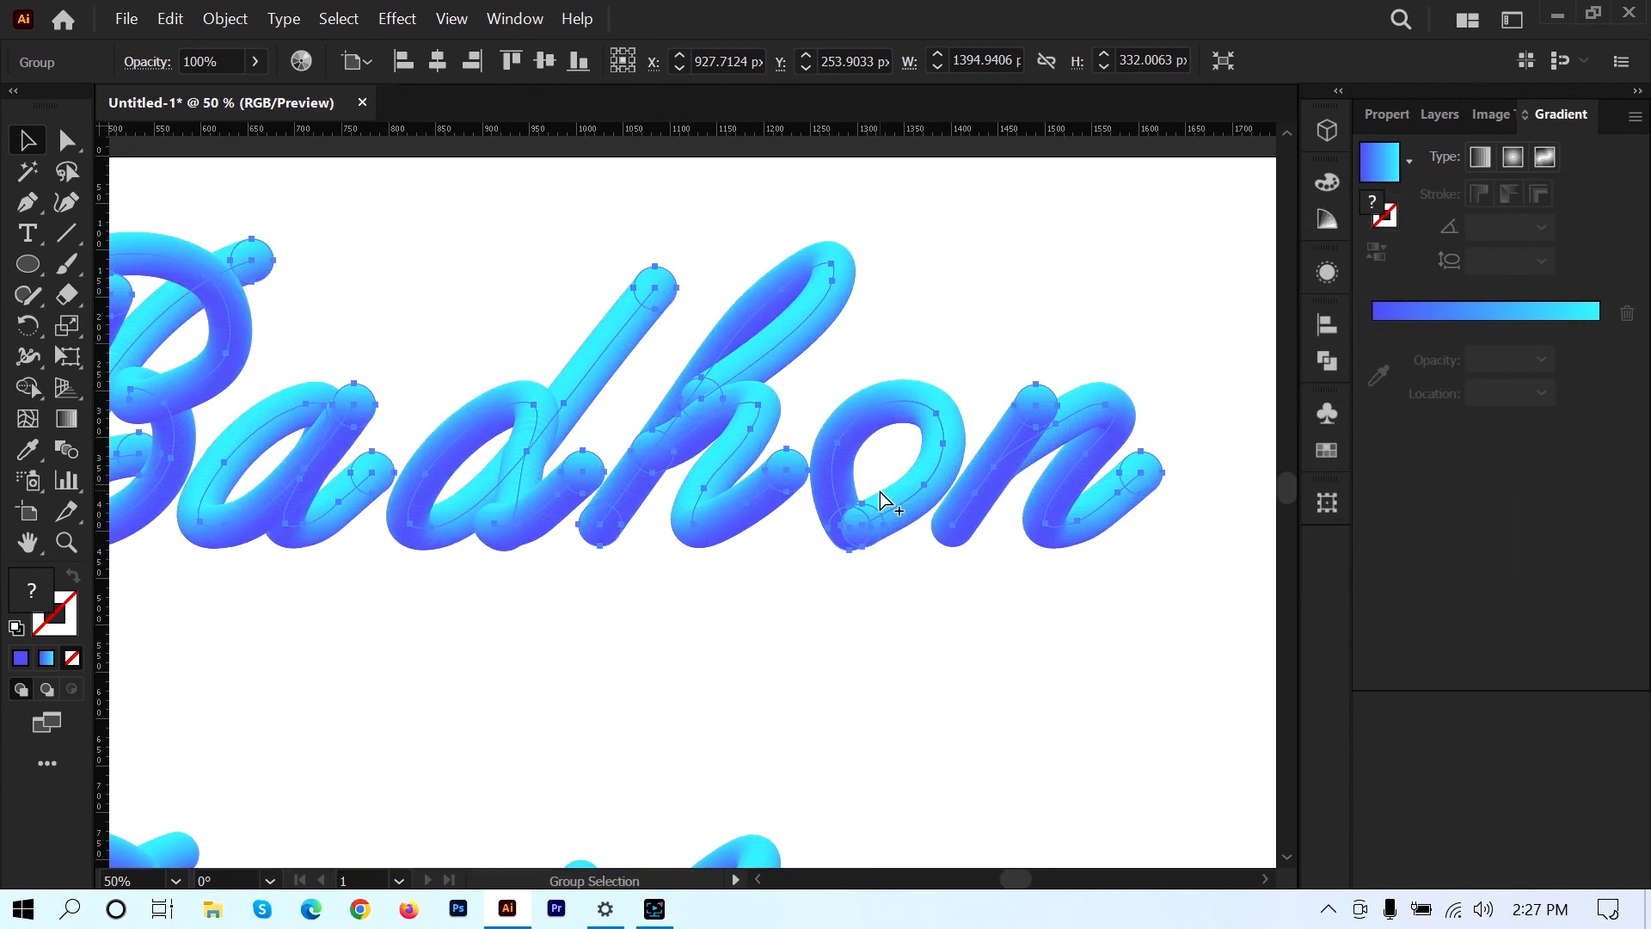
{"action": "key", "text": "space"}
{"action": "left_click_drag", "start_coordinate": [985, 401], "coordinate": [867, 397]}
{"action": "key", "text": "ctrl+minus"}
{"action": "key", "text": "space"}
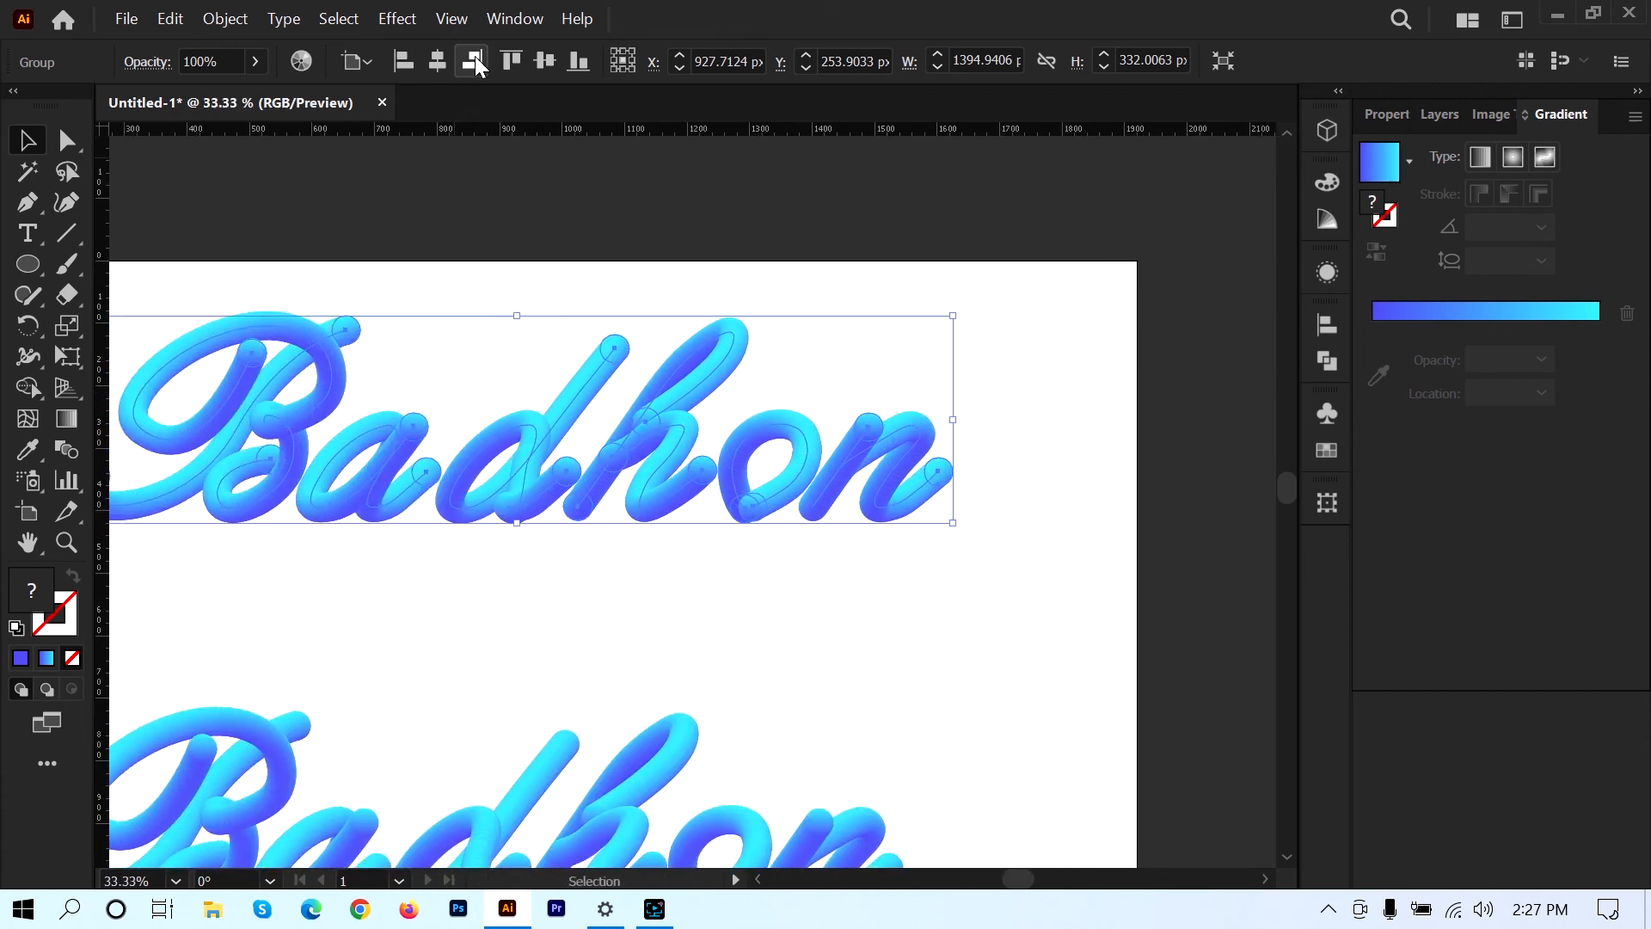
{"action": "left_click", "coordinate": [401, 18]}
{"action": "mouse_move", "coordinate": [522, 245]}
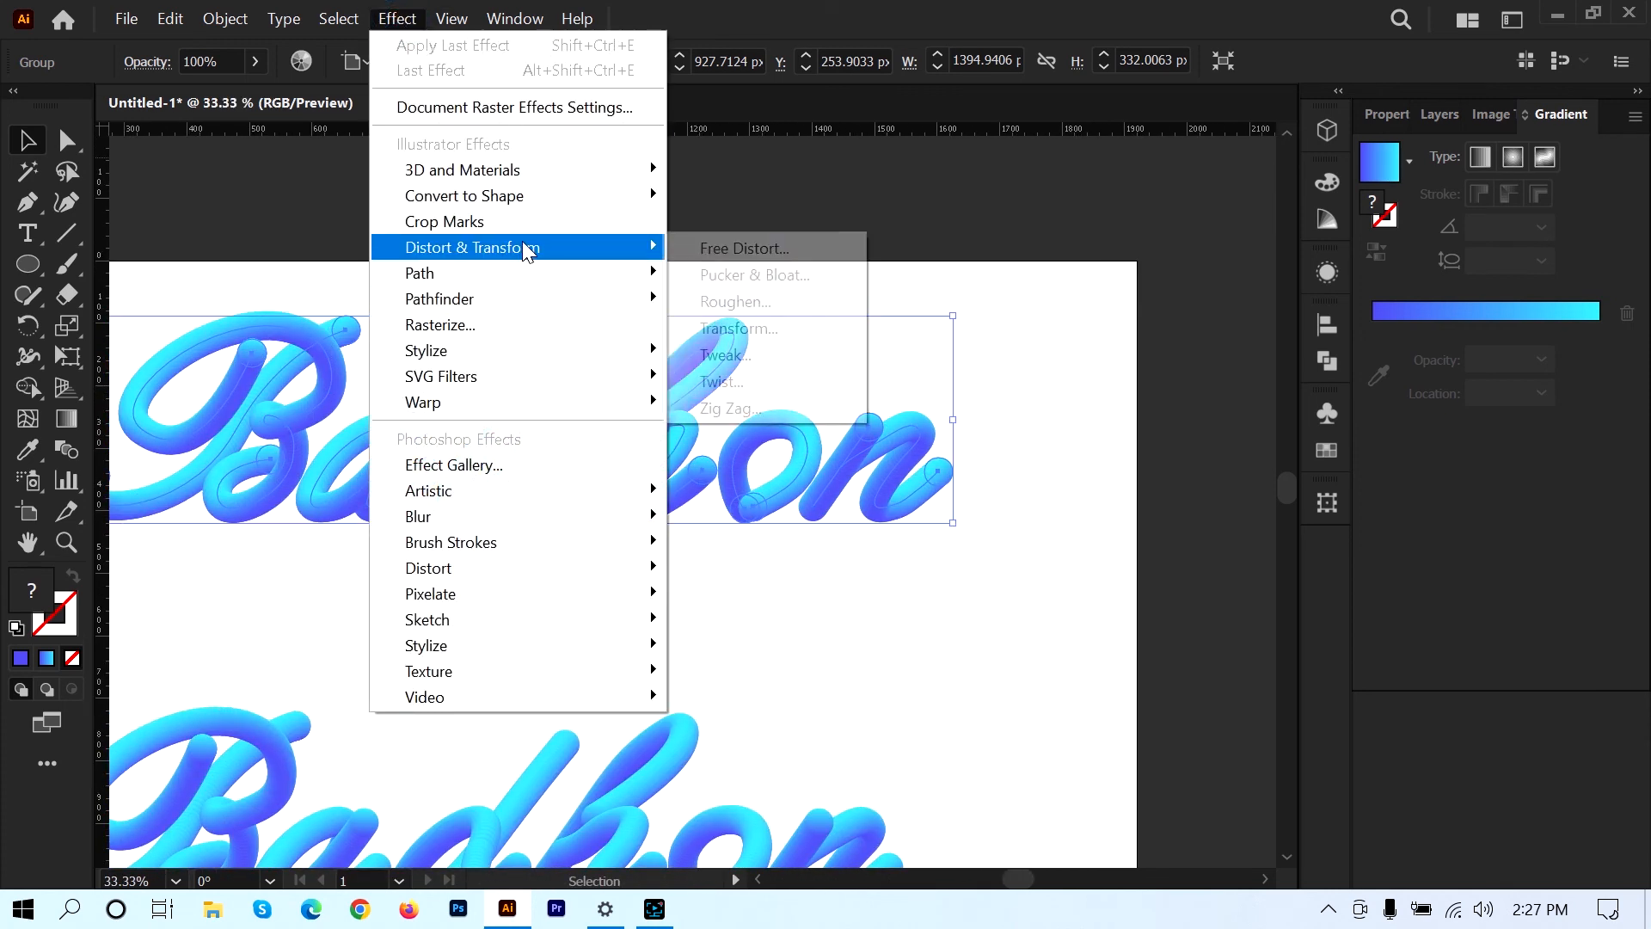
{"action": "left_click", "coordinate": [813, 300]}
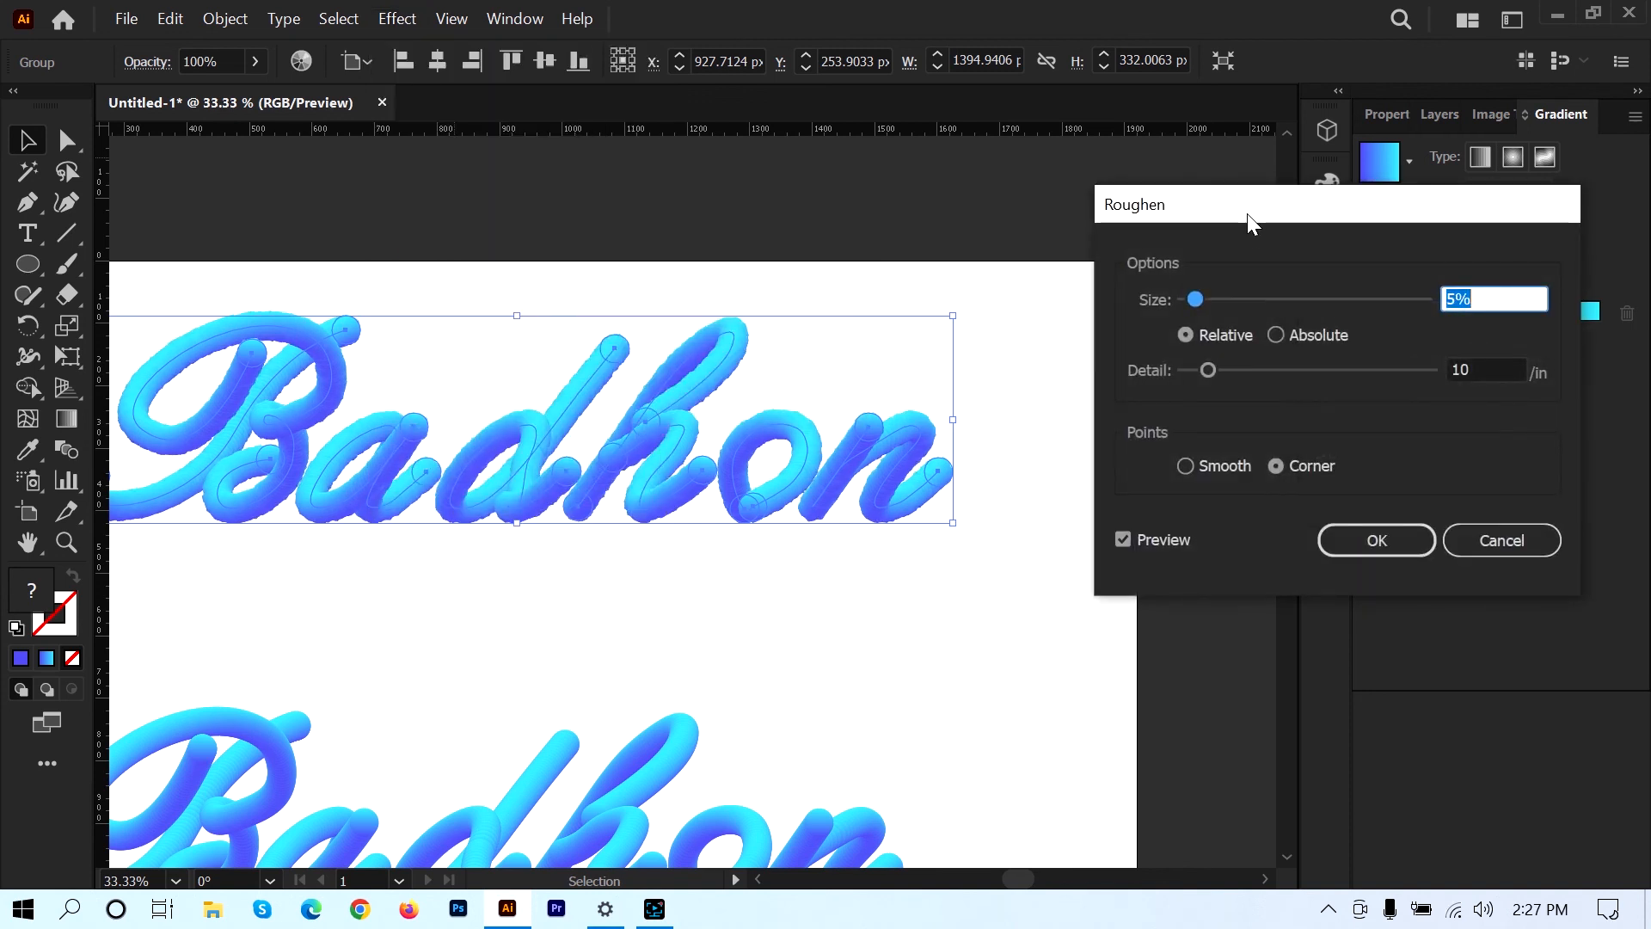
{"action": "left_click_drag", "start_coordinate": [1247, 214], "coordinate": [1140, 204]}
{"action": "left_click_drag", "start_coordinate": [1087, 292], "coordinate": [1167, 303]}
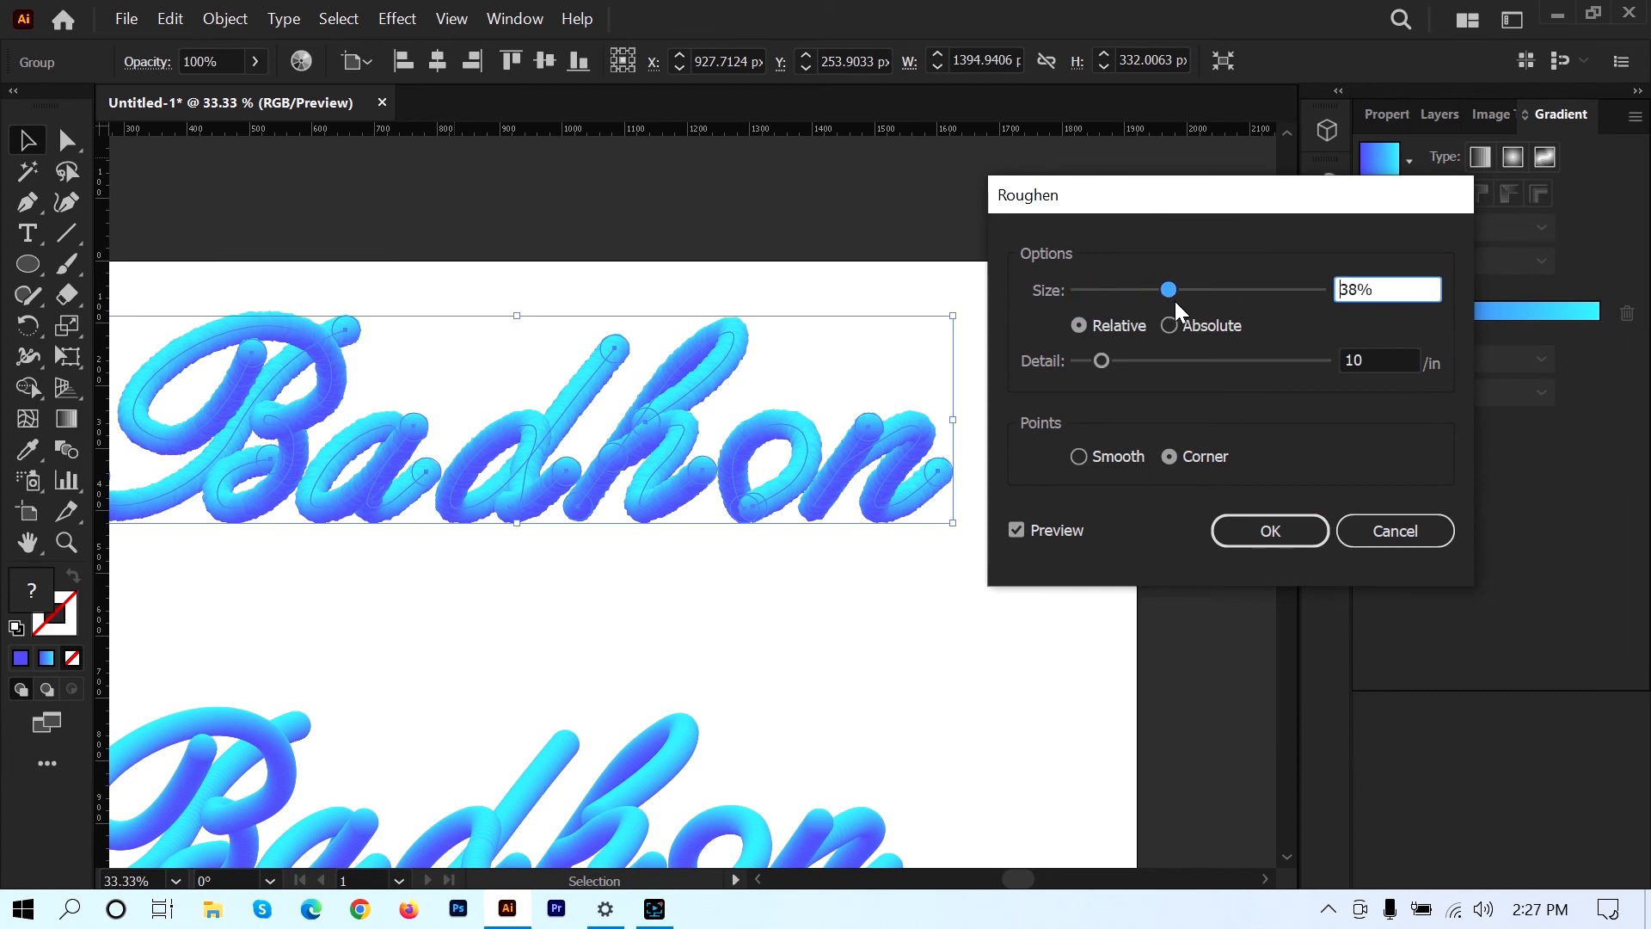
{"action": "left_click_drag", "start_coordinate": [1172, 291], "coordinate": [1212, 295]}
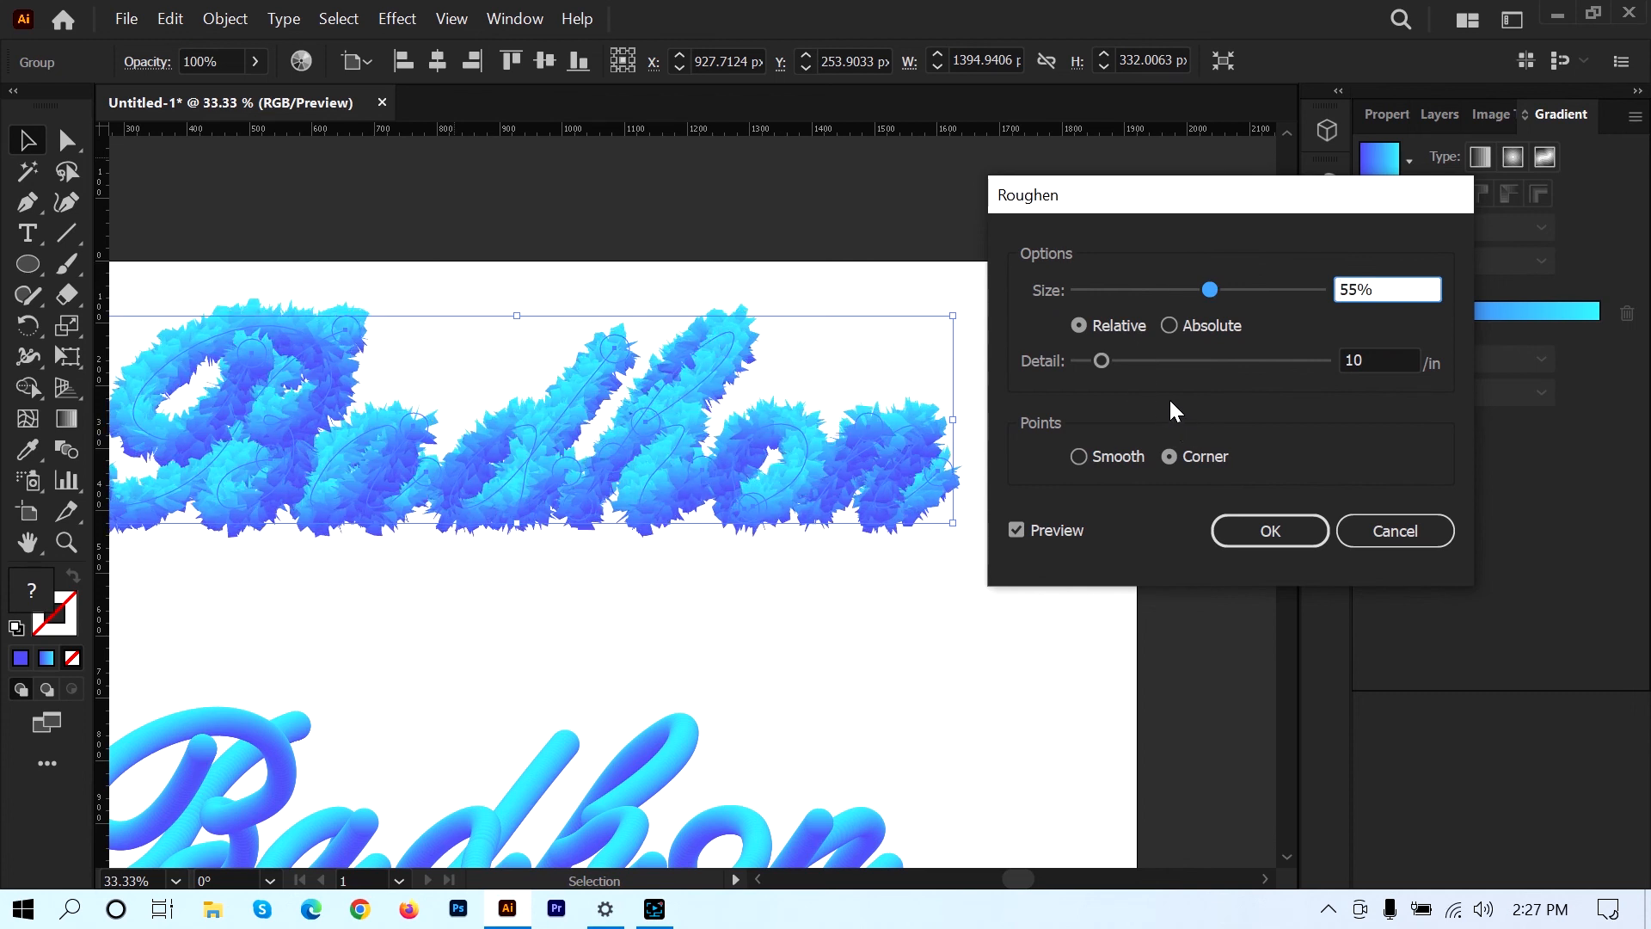
{"action": "left_click_drag", "start_coordinate": [1199, 297], "coordinate": [1179, 301]}
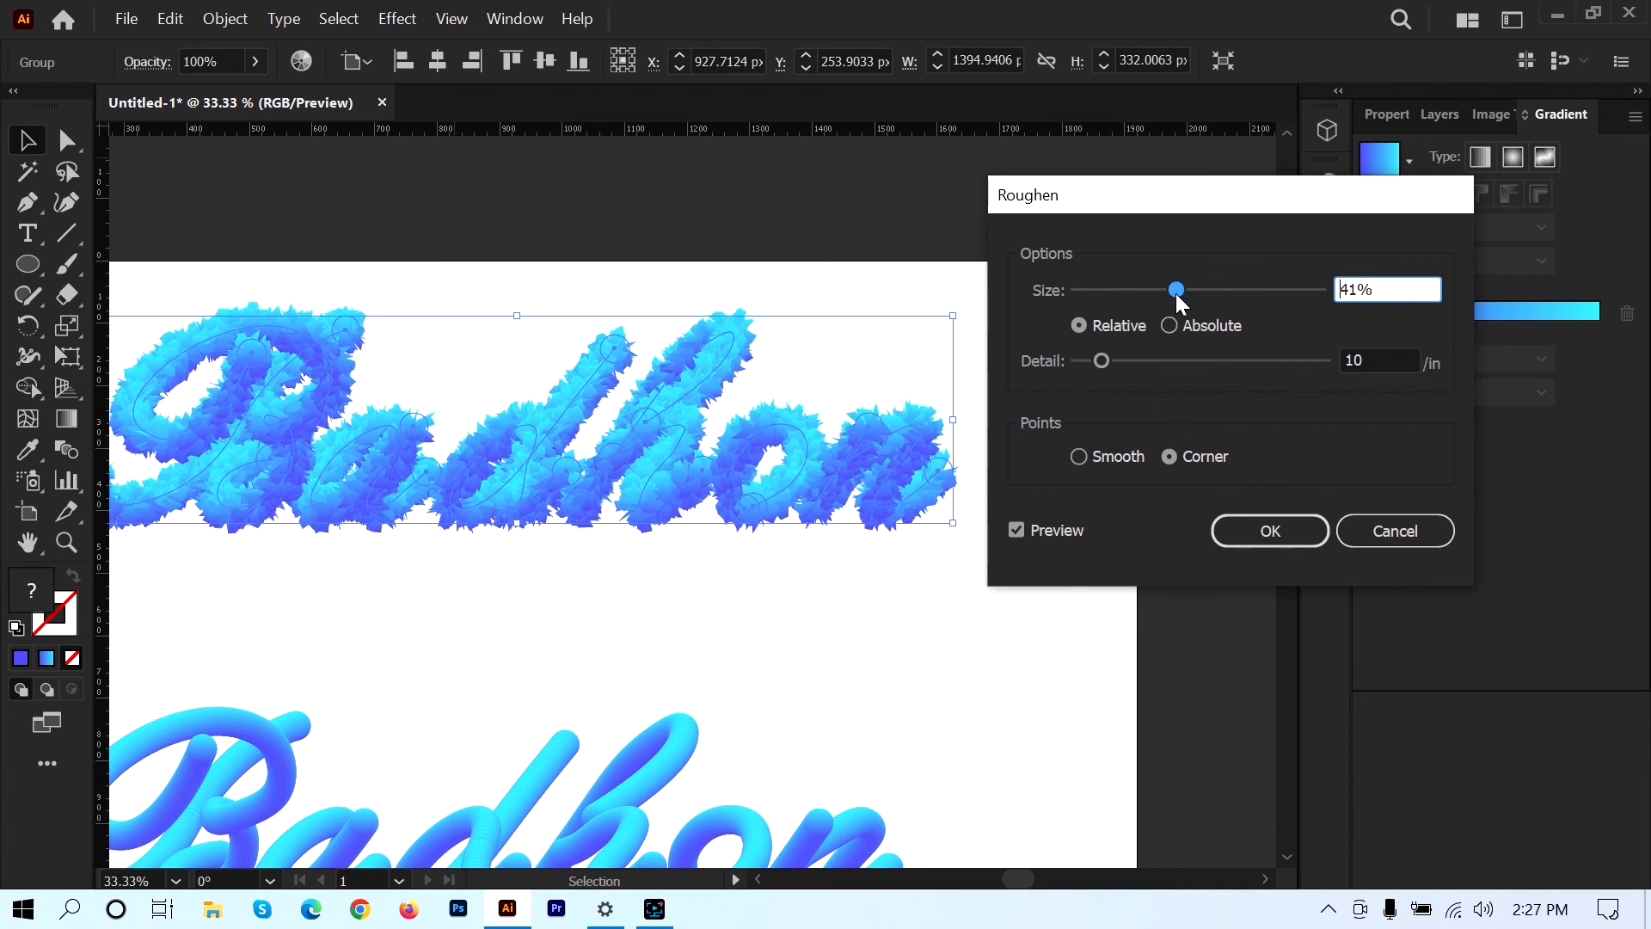
{"action": "left_click_drag", "start_coordinate": [1175, 291], "coordinate": [1149, 290]}
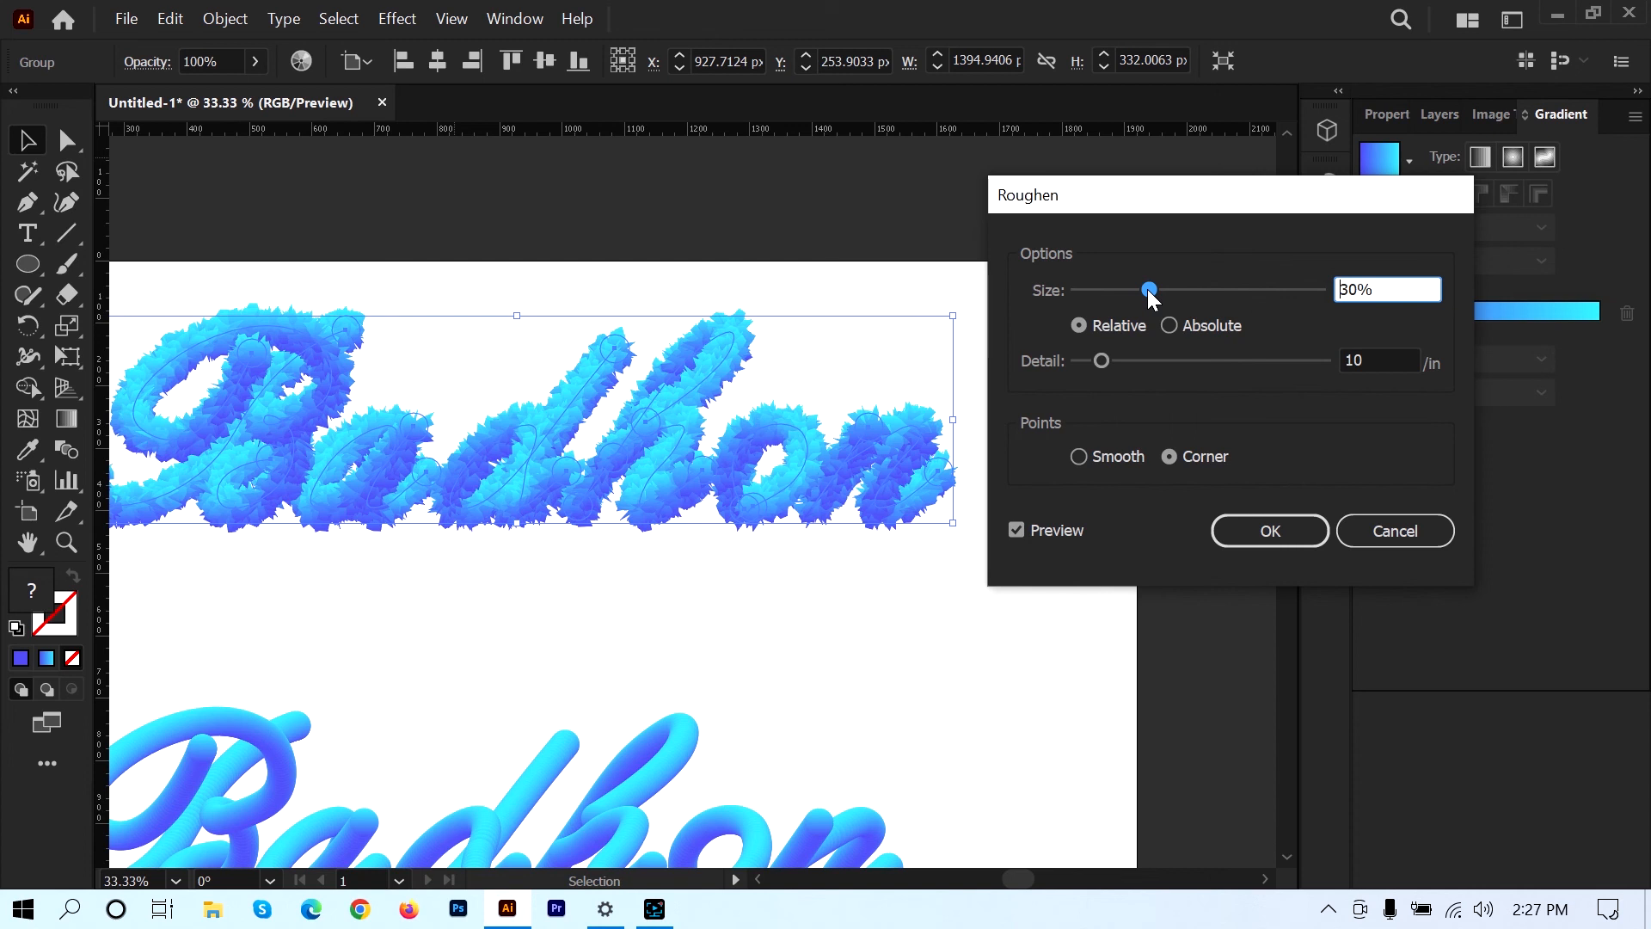
{"action": "left_click_drag", "start_coordinate": [1149, 291], "coordinate": [1135, 290]}
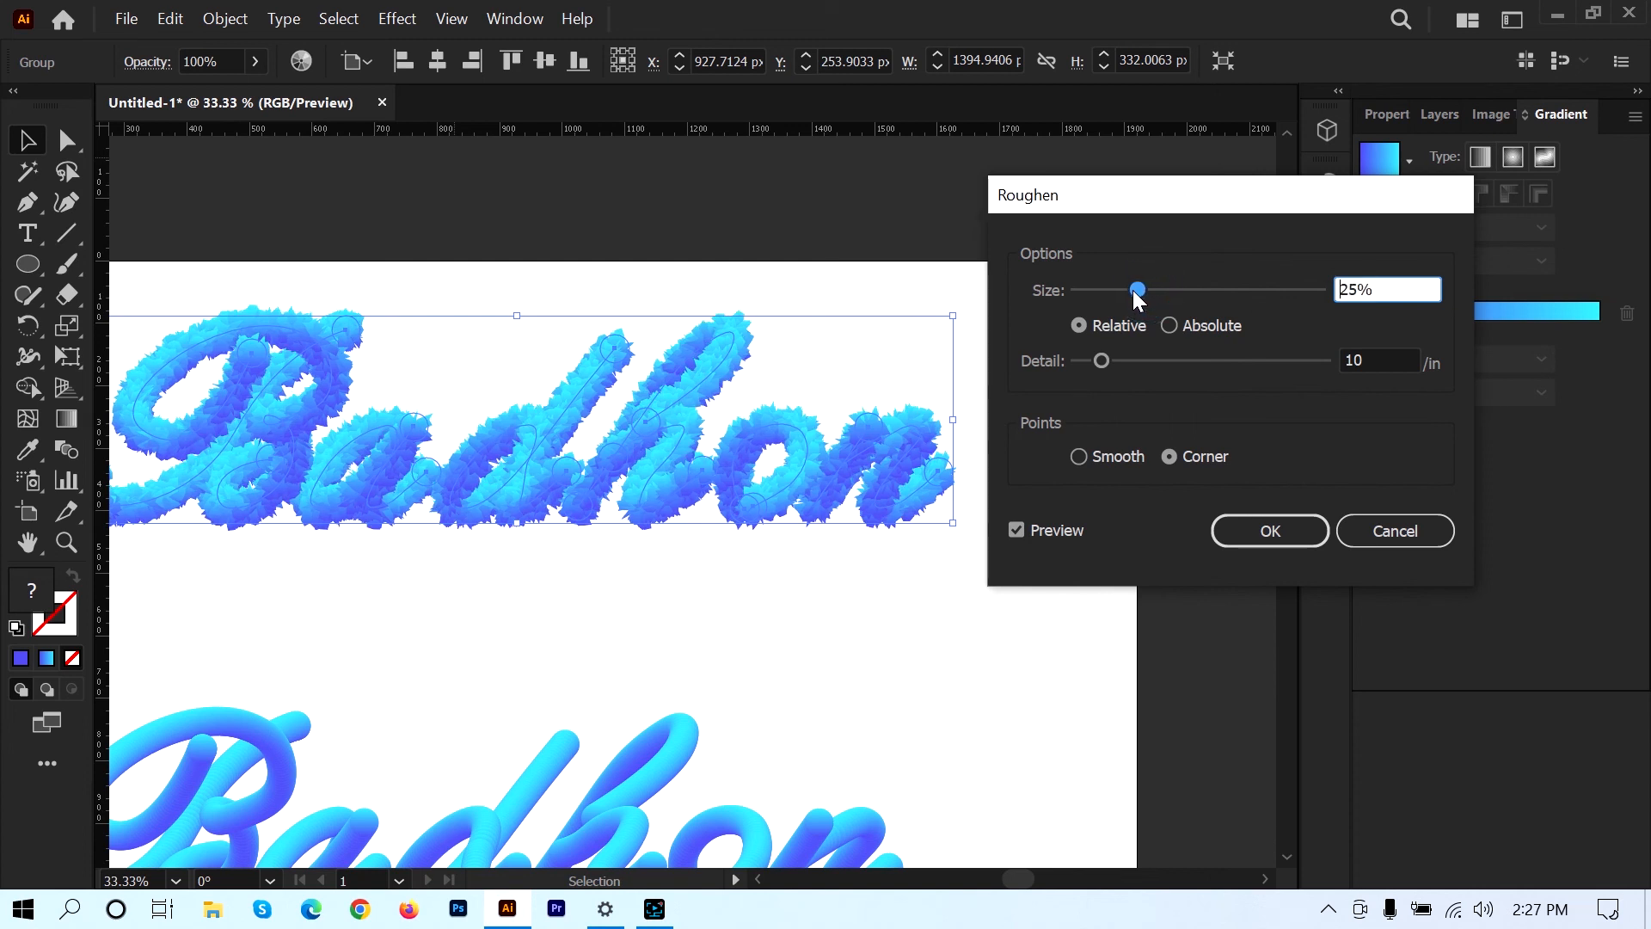
- Set the Roughen detail to 79 per inch with corner points, apply the effect, and deselect the lettering
{"action": "left_click_drag", "start_coordinate": [1103, 365], "coordinate": [1154, 365]}
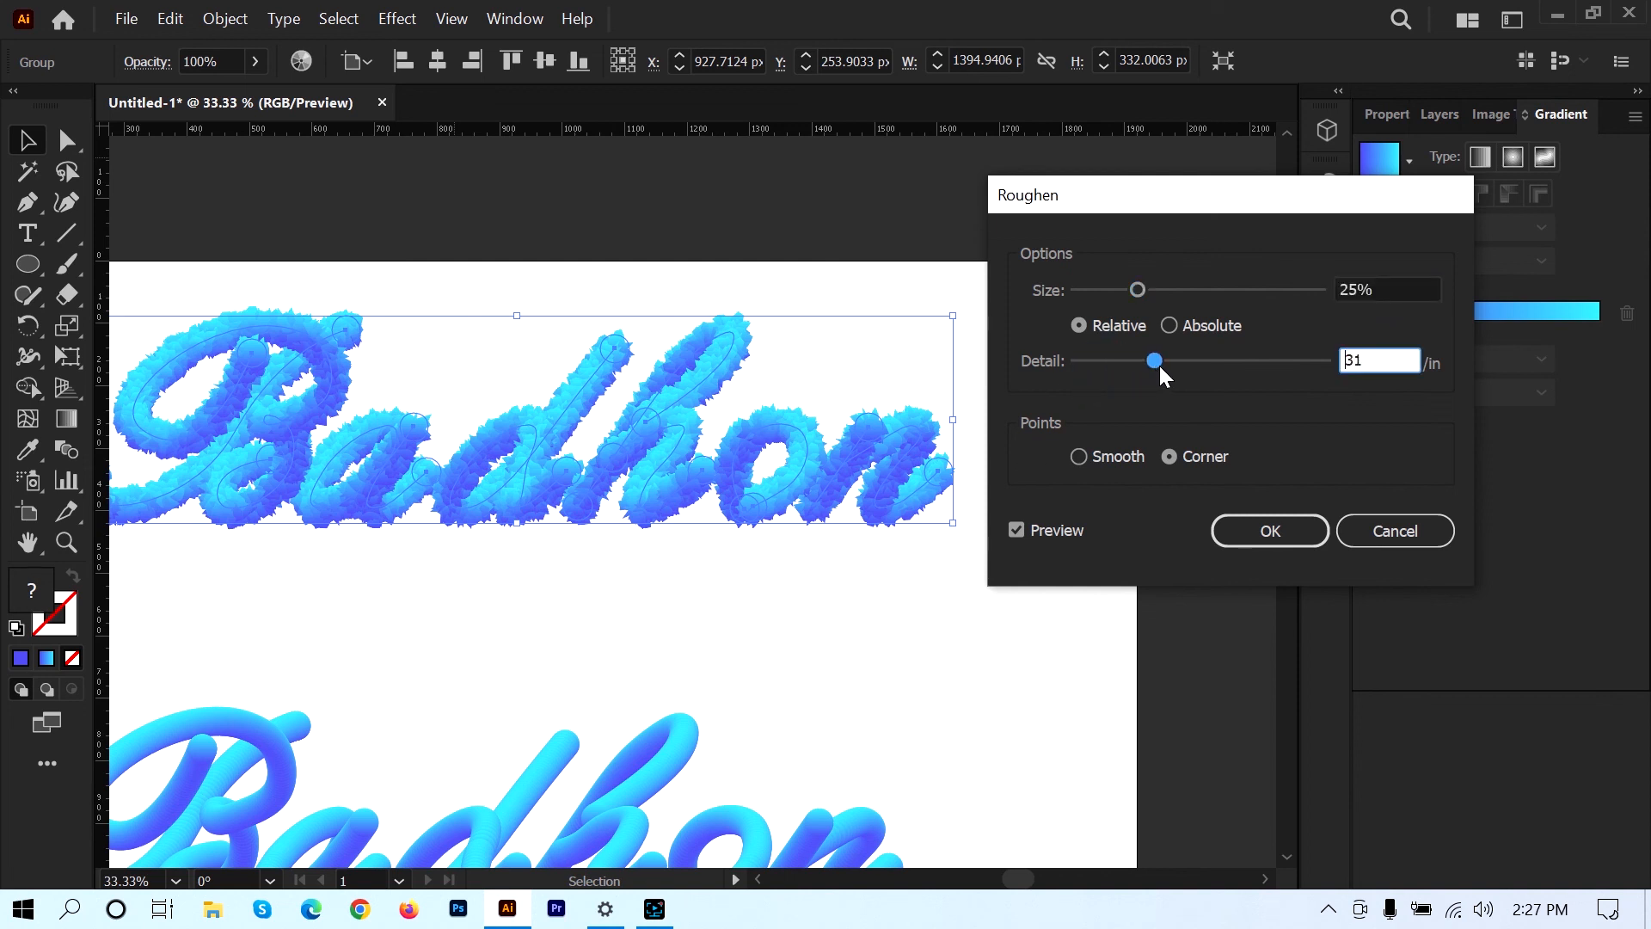
{"action": "left_click_drag", "start_coordinate": [1160, 365], "coordinate": [1199, 364]}
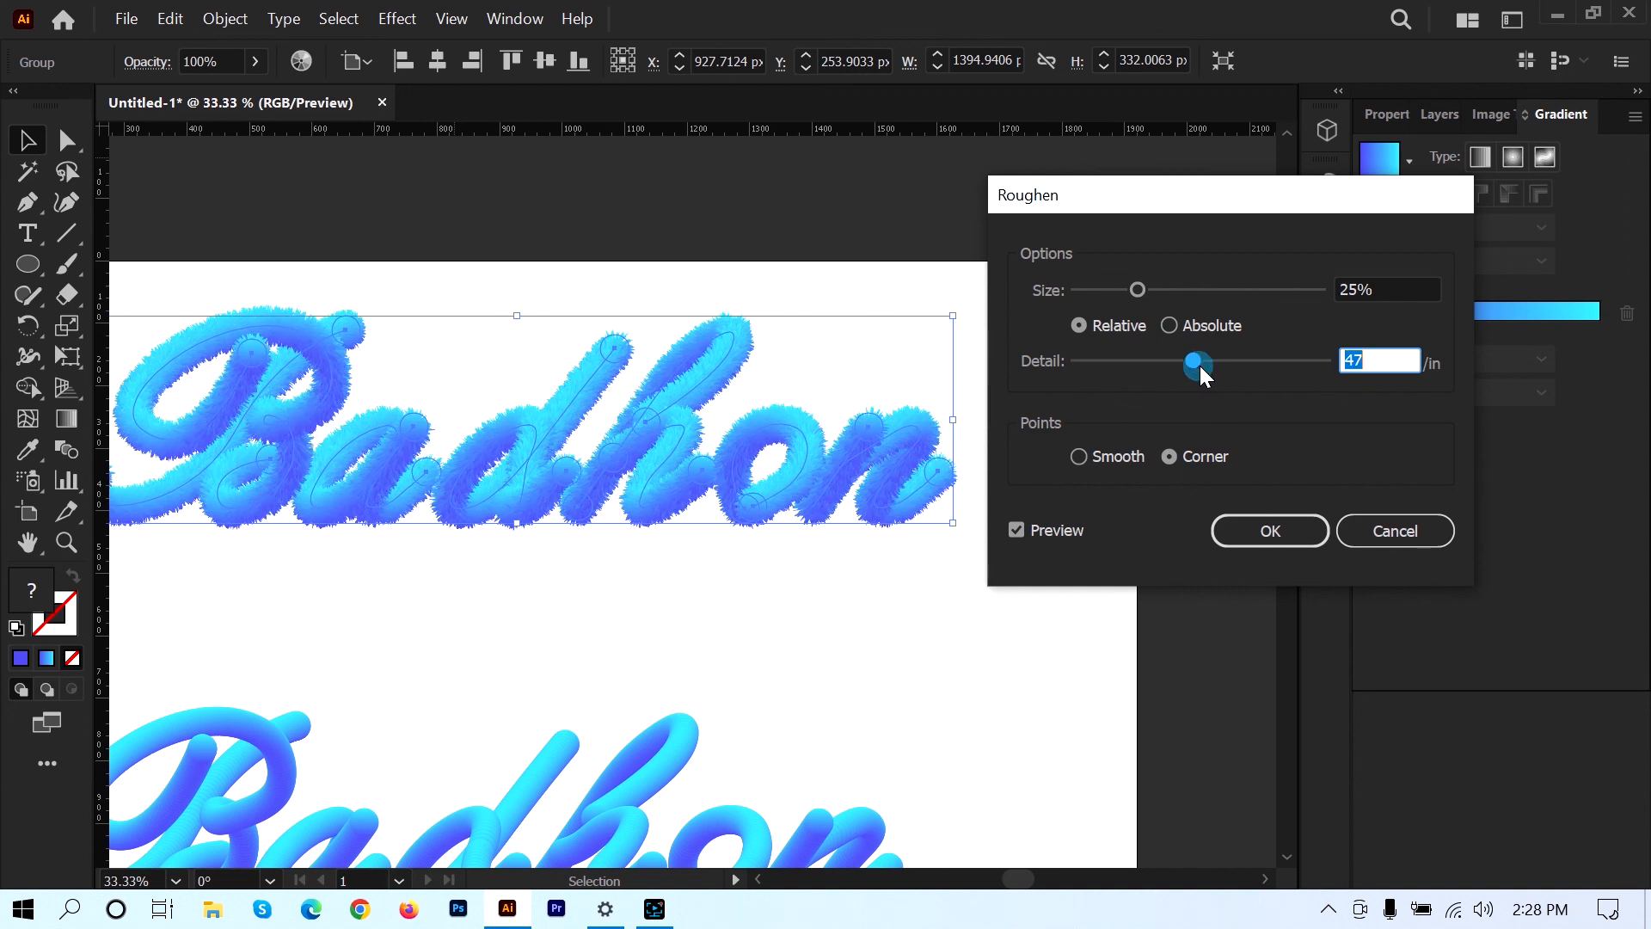
{"action": "left_click_drag", "start_coordinate": [1200, 364], "coordinate": [1236, 358]}
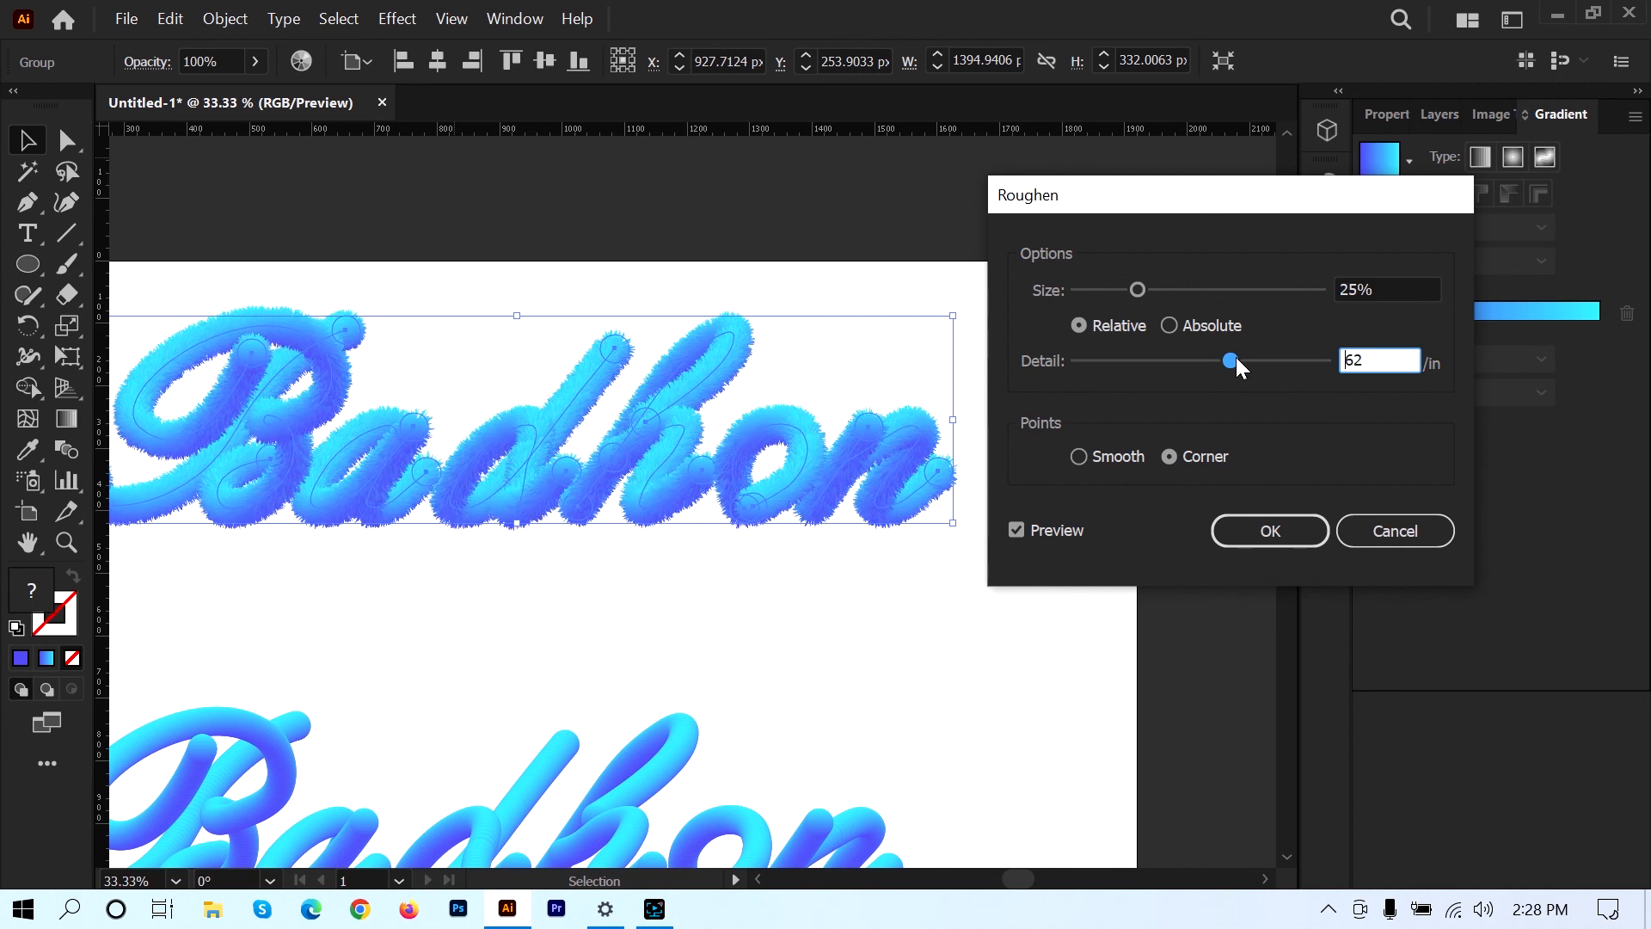
{"action": "left_click_drag", "start_coordinate": [1236, 358], "coordinate": [1256, 360]}
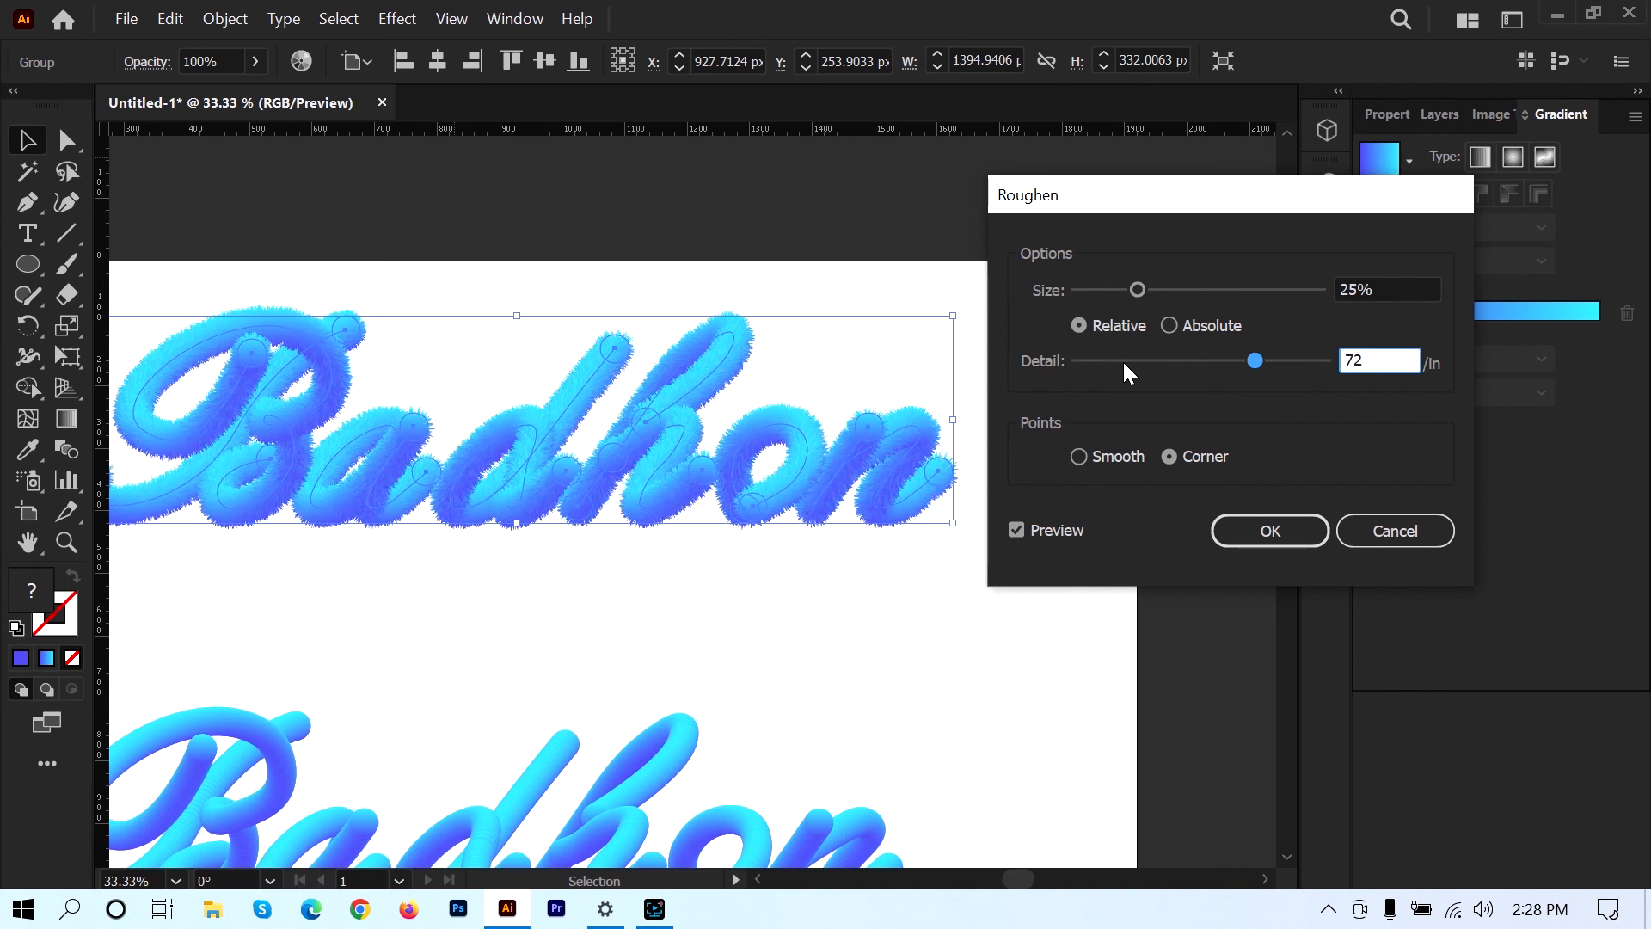
{"action": "left_click_drag", "start_coordinate": [1263, 360], "coordinate": [1280, 359]}
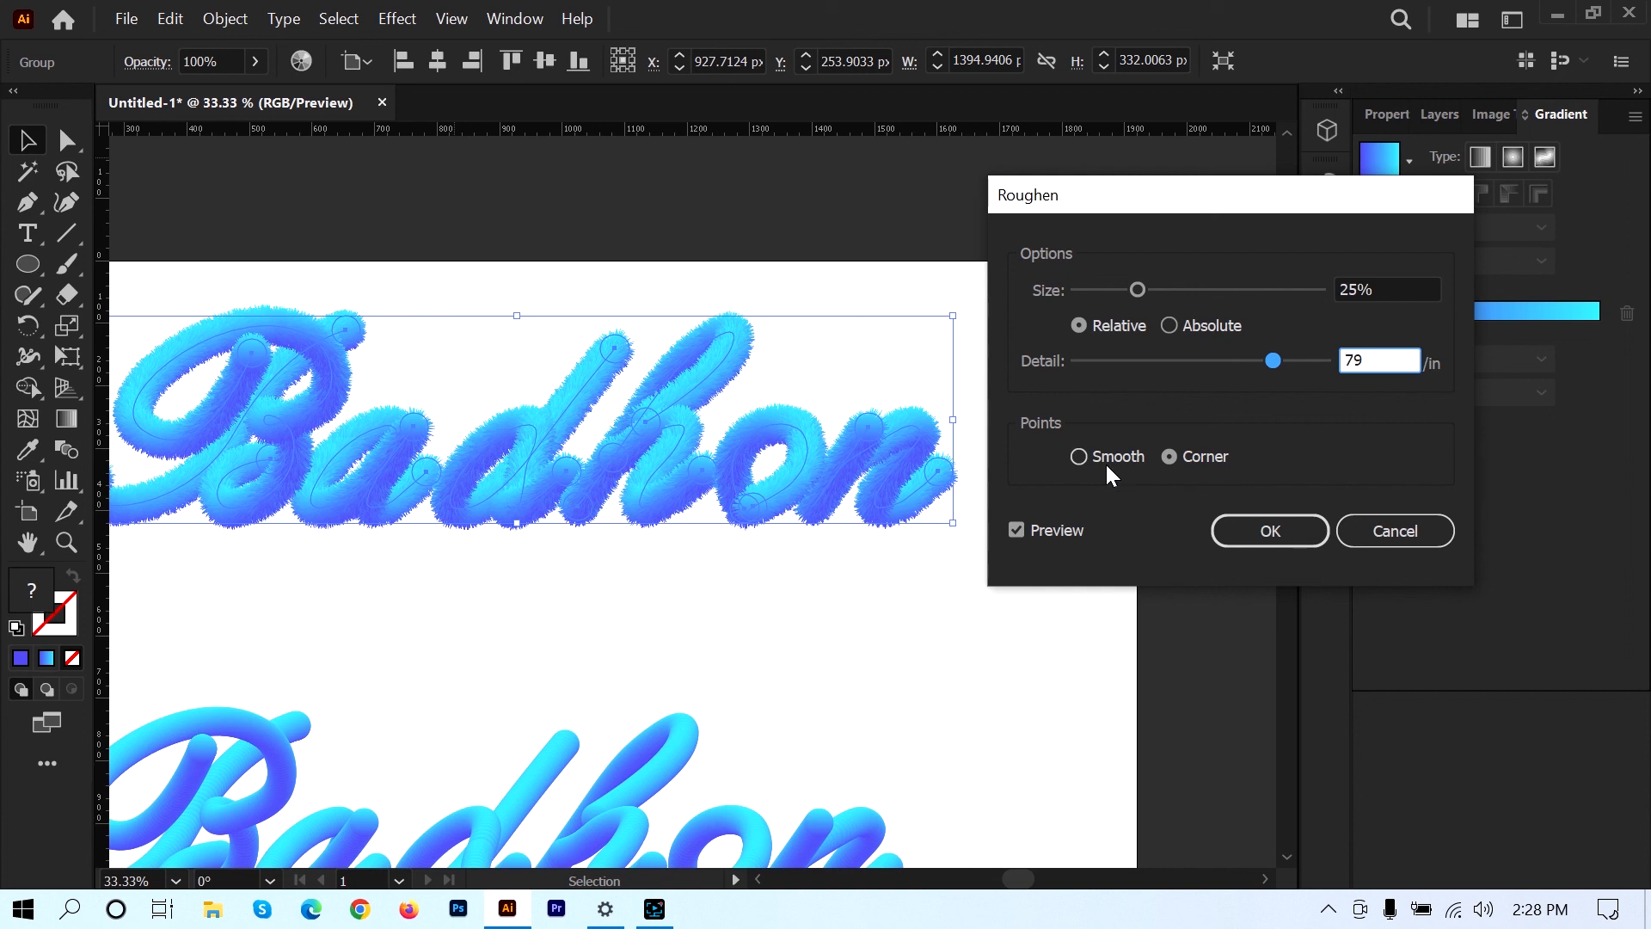
{"action": "left_click", "coordinate": [1080, 457]}
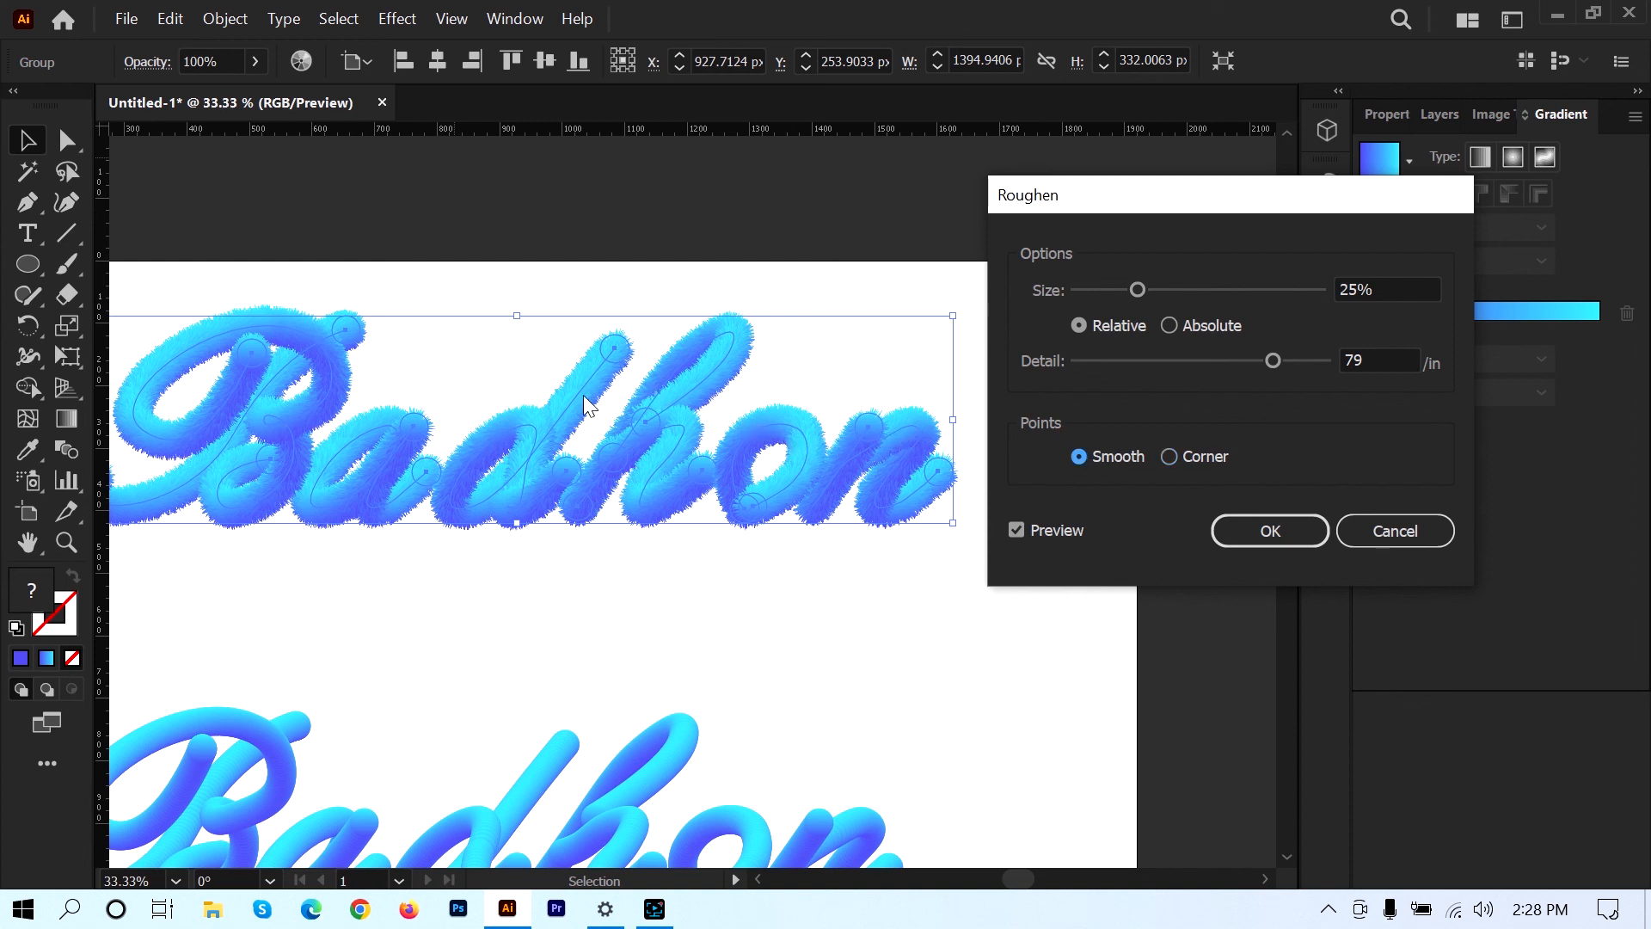
{"action": "left_click", "coordinate": [1169, 455]}
{"action": "left_click", "coordinate": [1268, 531]}
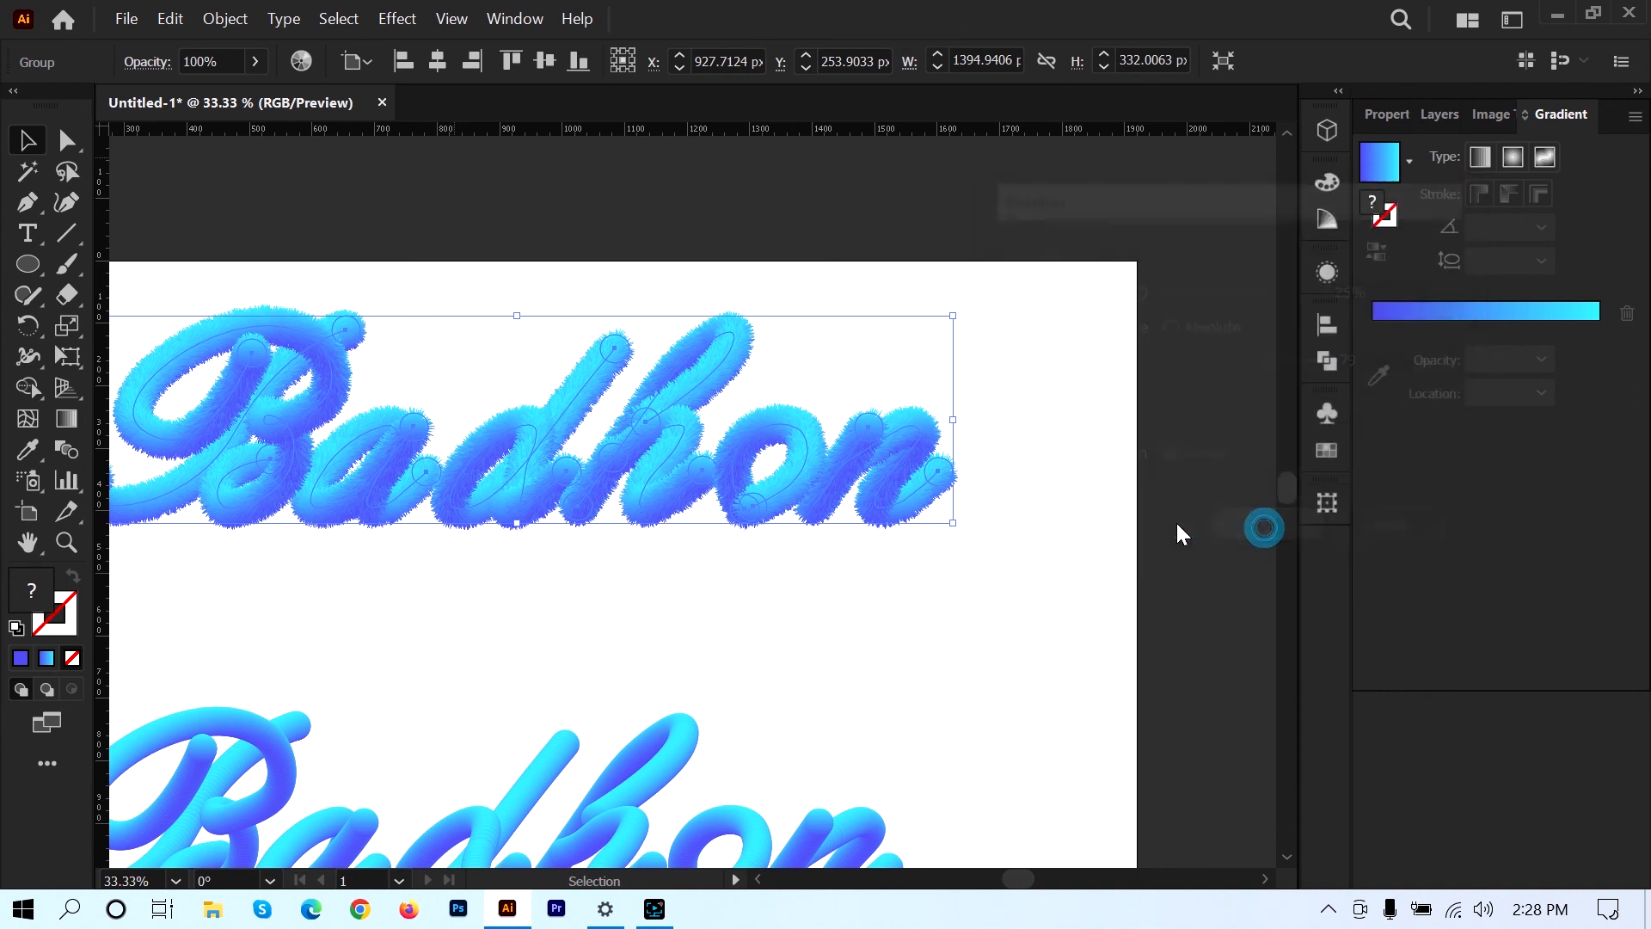
{"action": "left_click", "coordinate": [851, 569]}
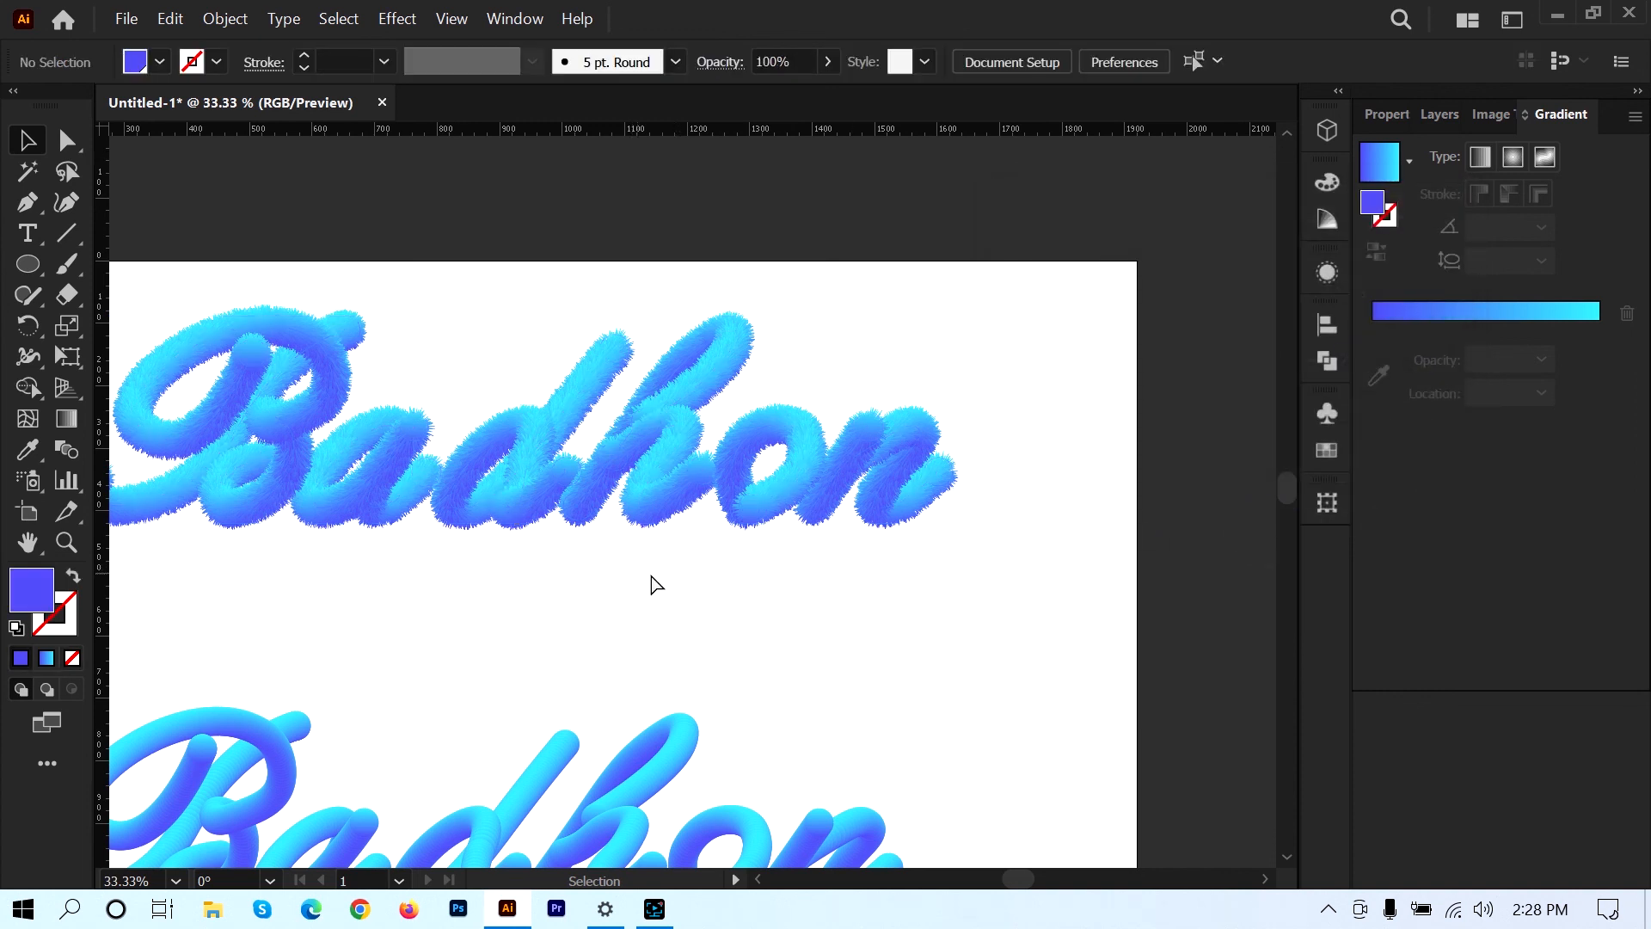
- Examine the fur texture of the roughened lettering up close and as a whole
{"action": "scroll", "coordinate": [675, 572], "scroll_direction": "up", "scroll_amount": 4}
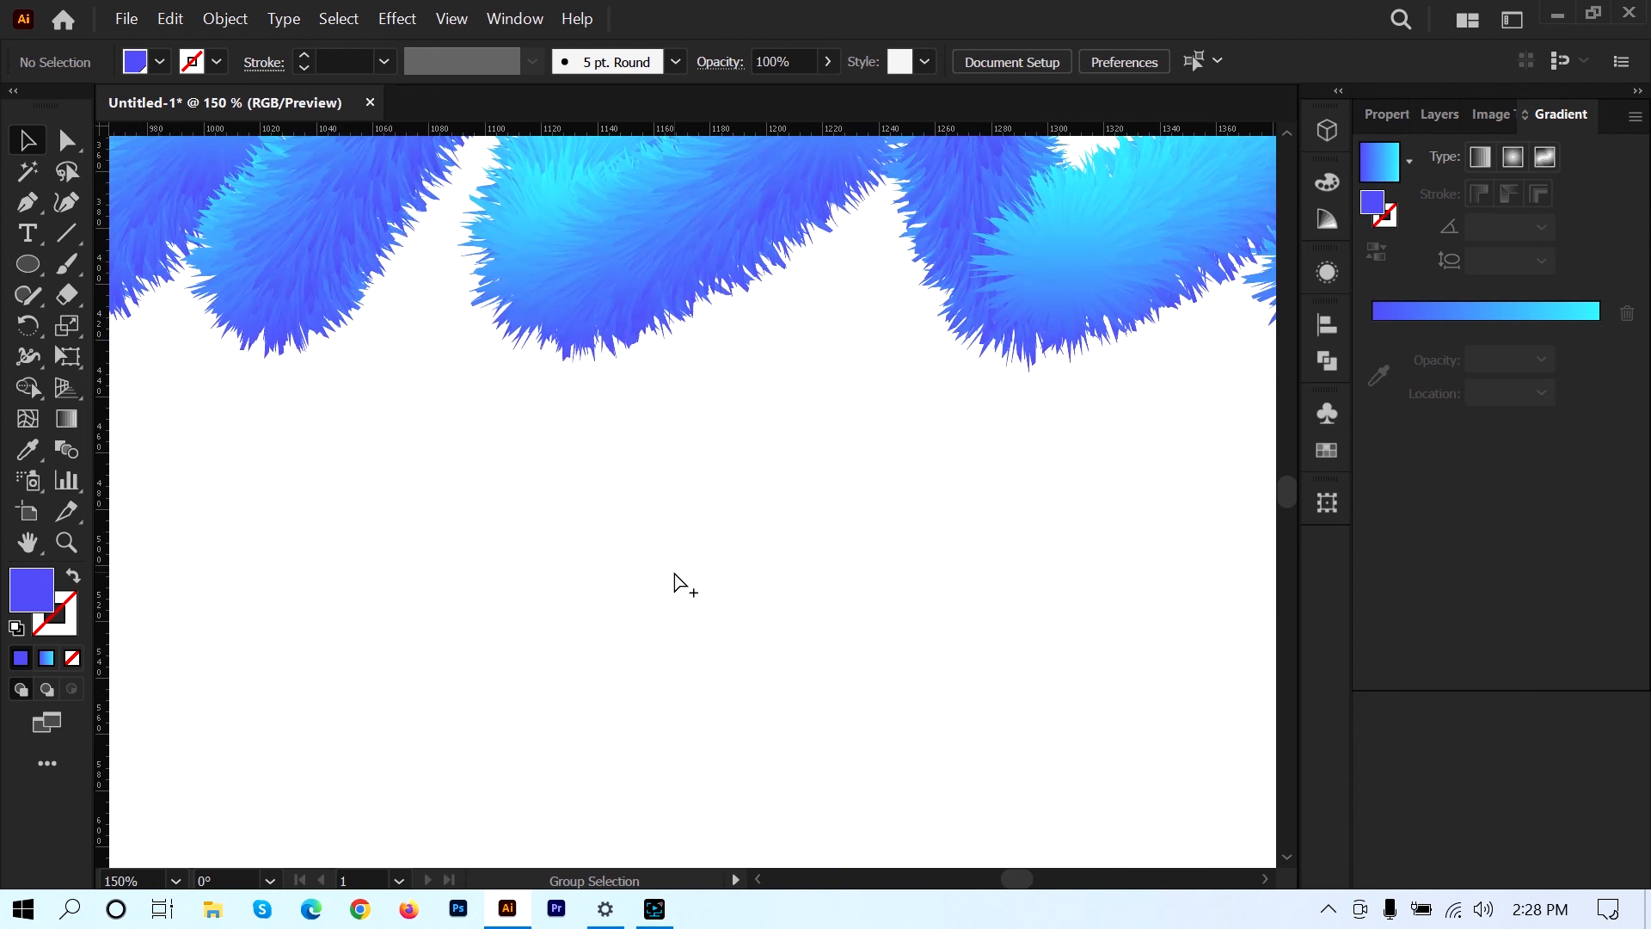
{"action": "scroll", "coordinate": [674, 585], "scroll_direction": "down", "scroll_amount": 3}
{"action": "scroll", "coordinate": [645, 559], "scroll_direction": "up", "scroll_amount": 2}
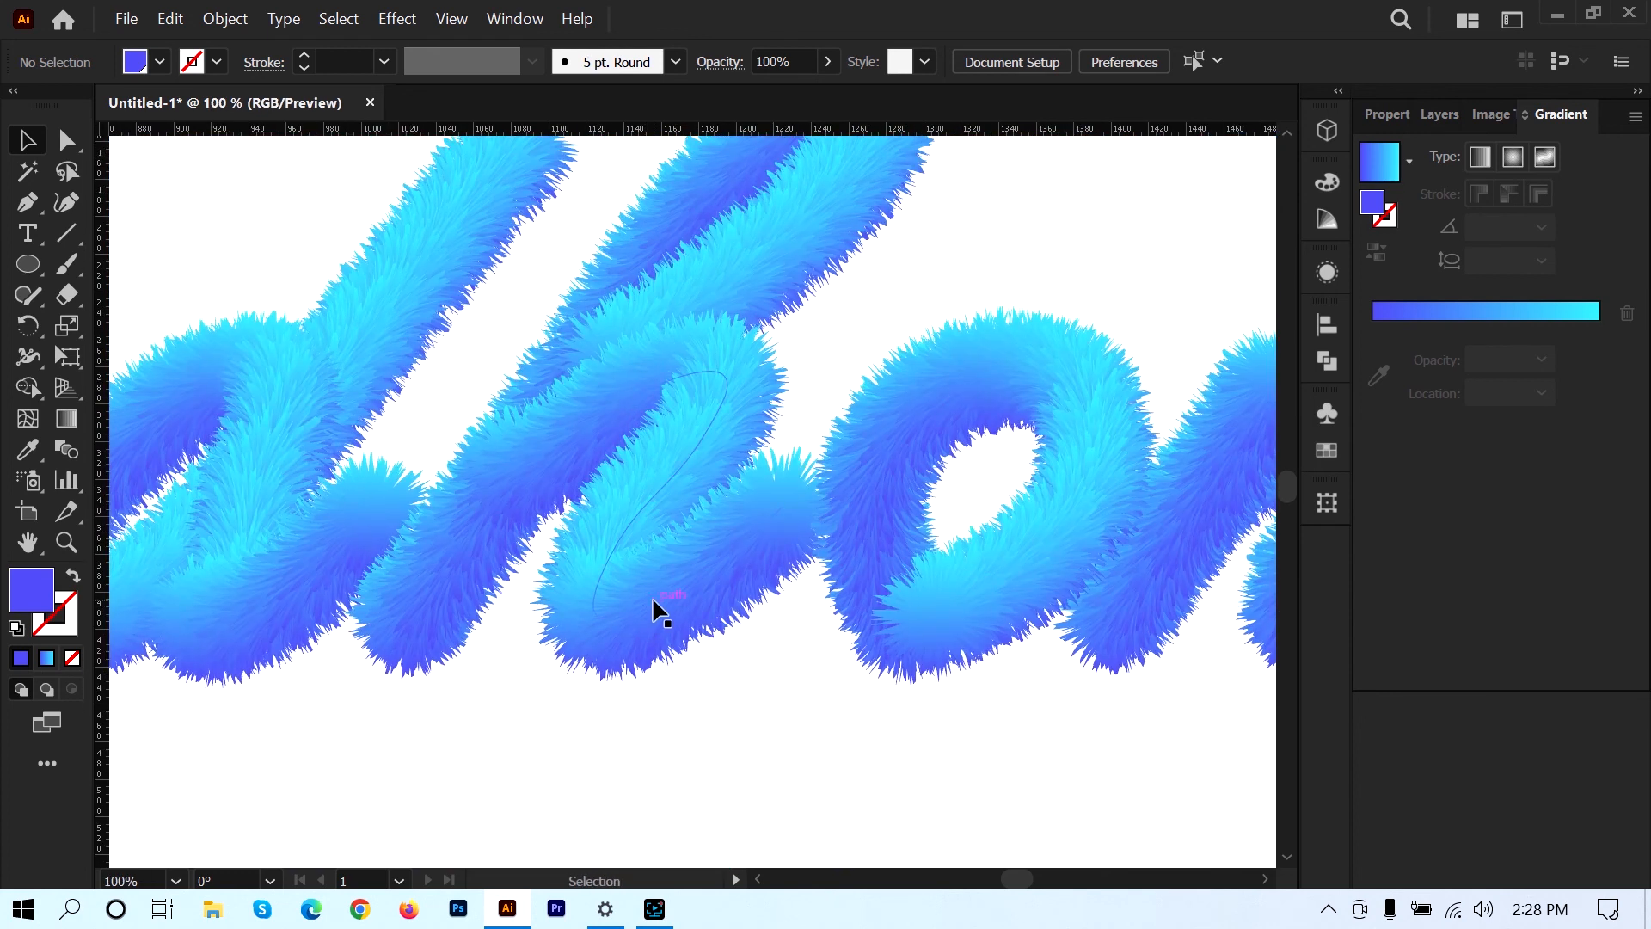
{"action": "scroll", "coordinate": [686, 590], "scroll_direction": "down", "scroll_amount": 2}
{"action": "key", "text": "space"}
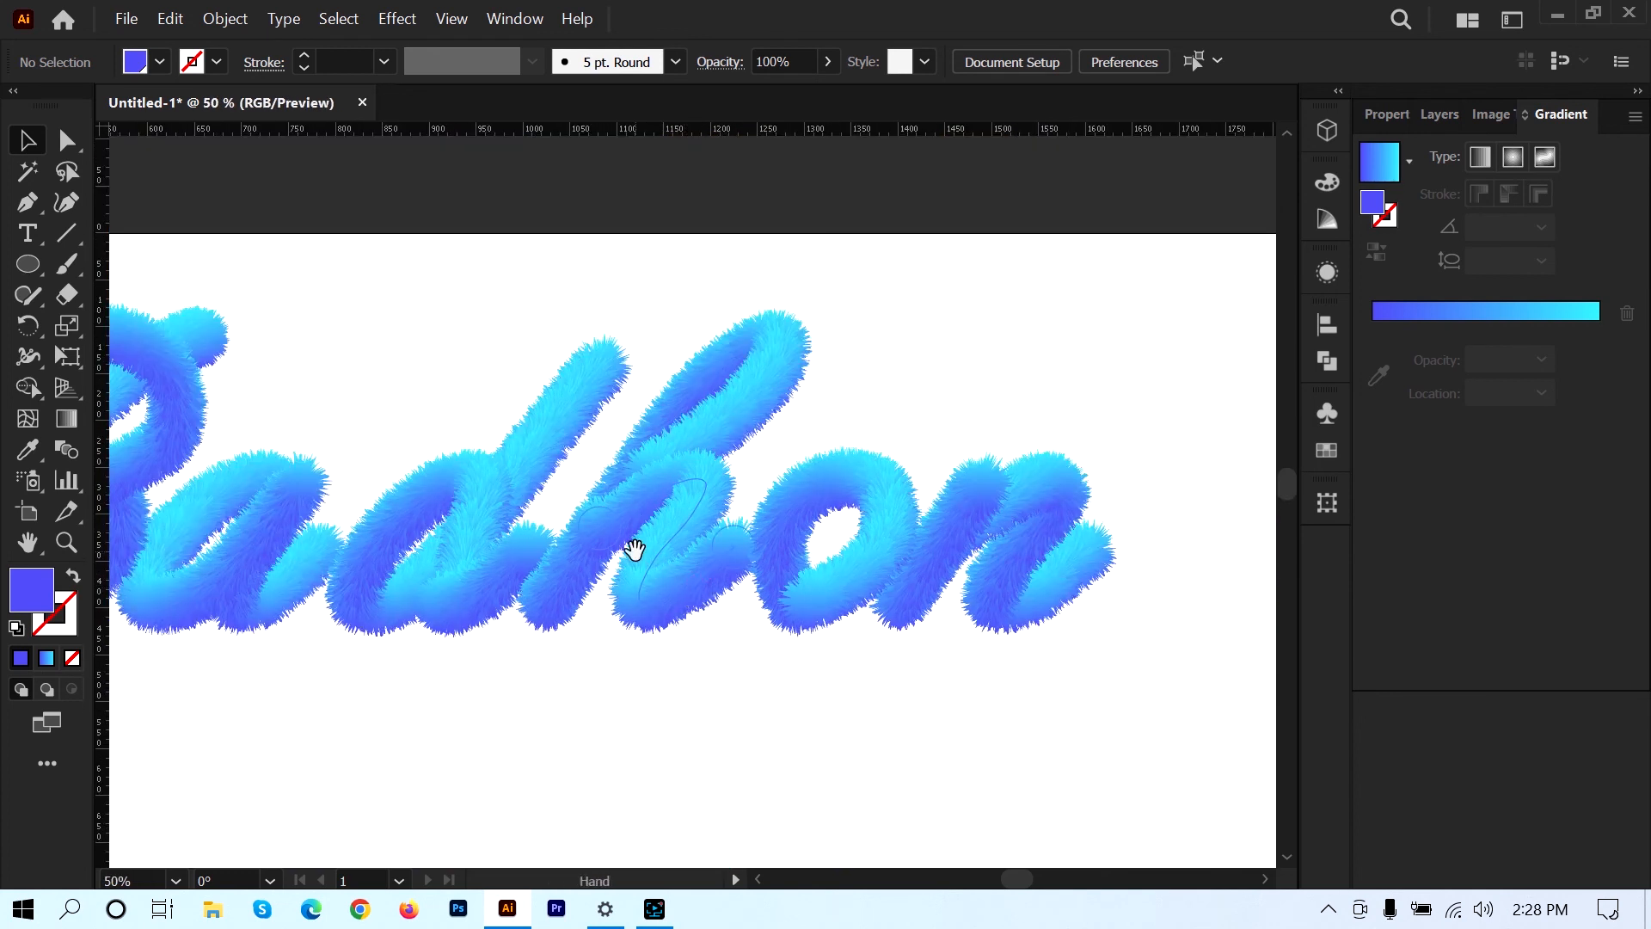
{"action": "left_click_drag", "start_coordinate": [634, 549], "coordinate": [778, 527]}
{"action": "scroll", "coordinate": [741, 544], "scroll_direction": "down", "scroll_amount": 1}
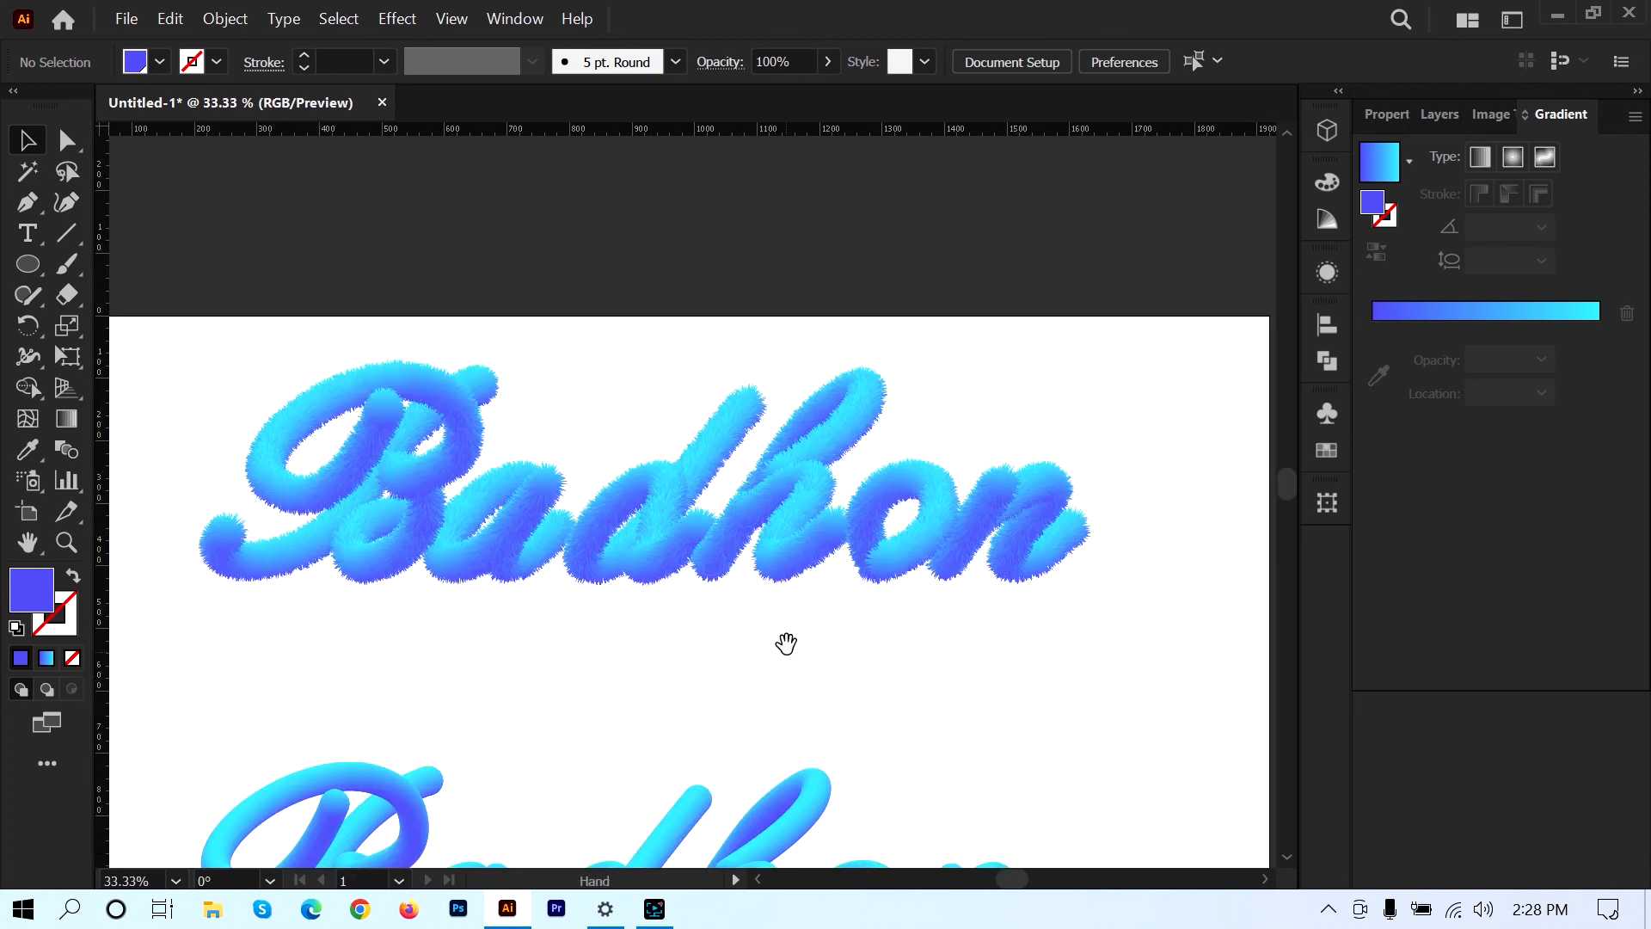
- Move the plain lettering up so that it sits close beneath the roughened lettering, and deselect it
{"action": "left_click_drag", "start_coordinate": [786, 644], "coordinate": [804, 440]}
{"action": "left_click_drag", "start_coordinate": [656, 669], "coordinate": [685, 523]}
{"action": "left_click", "coordinate": [678, 665]}
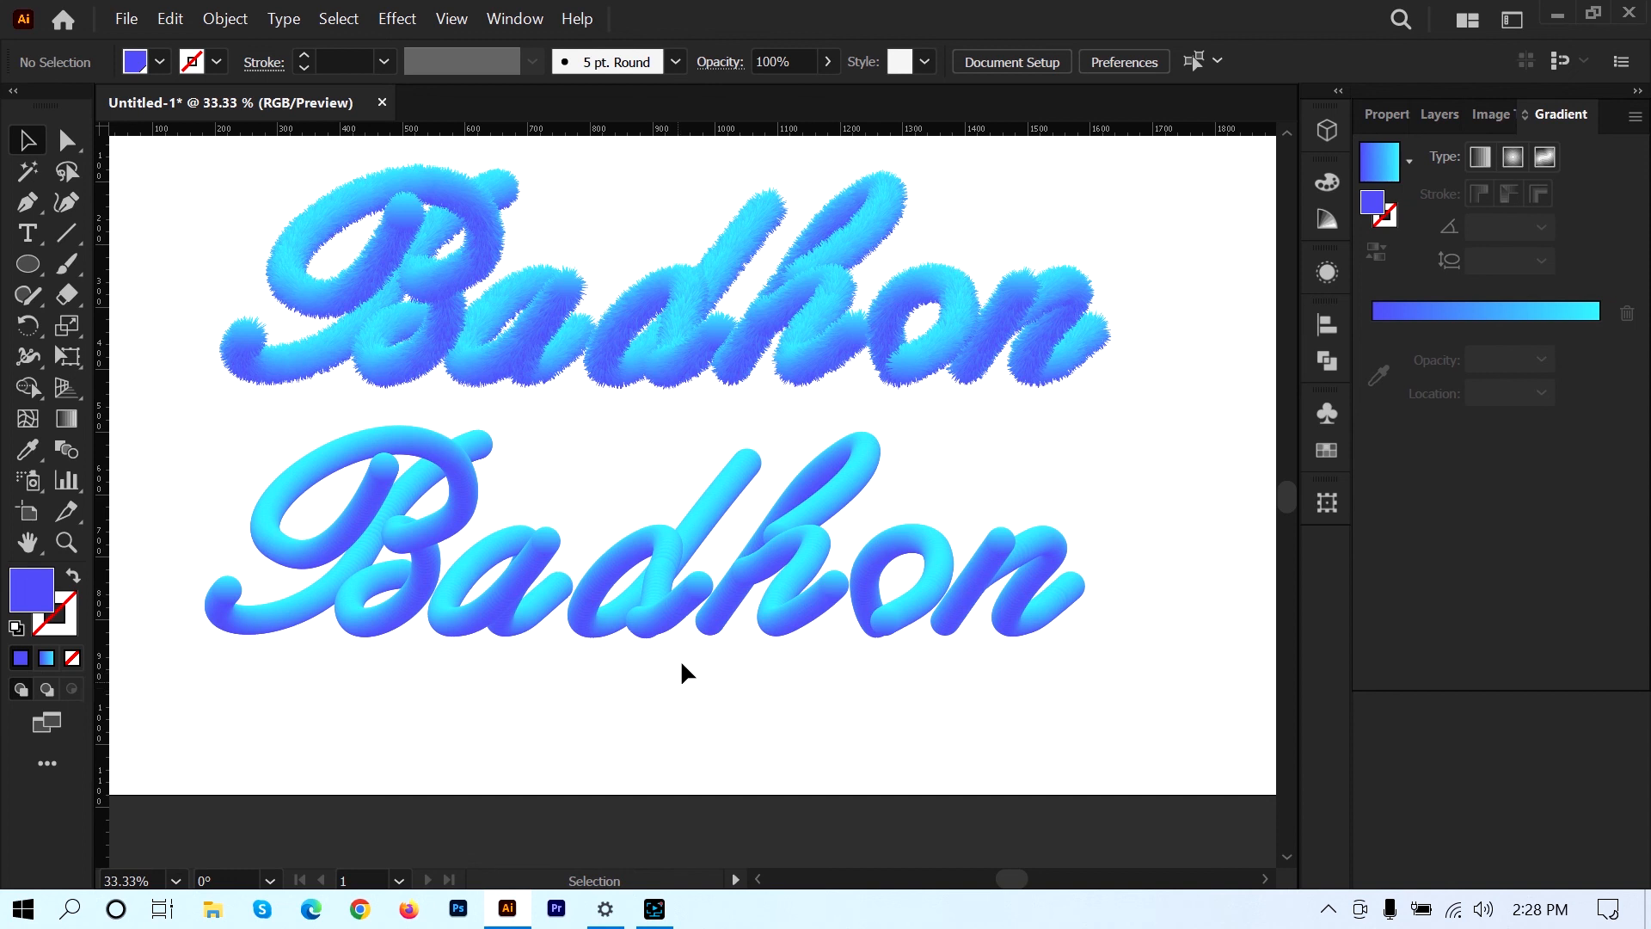
{"action": "scroll", "coordinate": [169, 364], "scroll_direction": "up", "scroll_amount": 3}
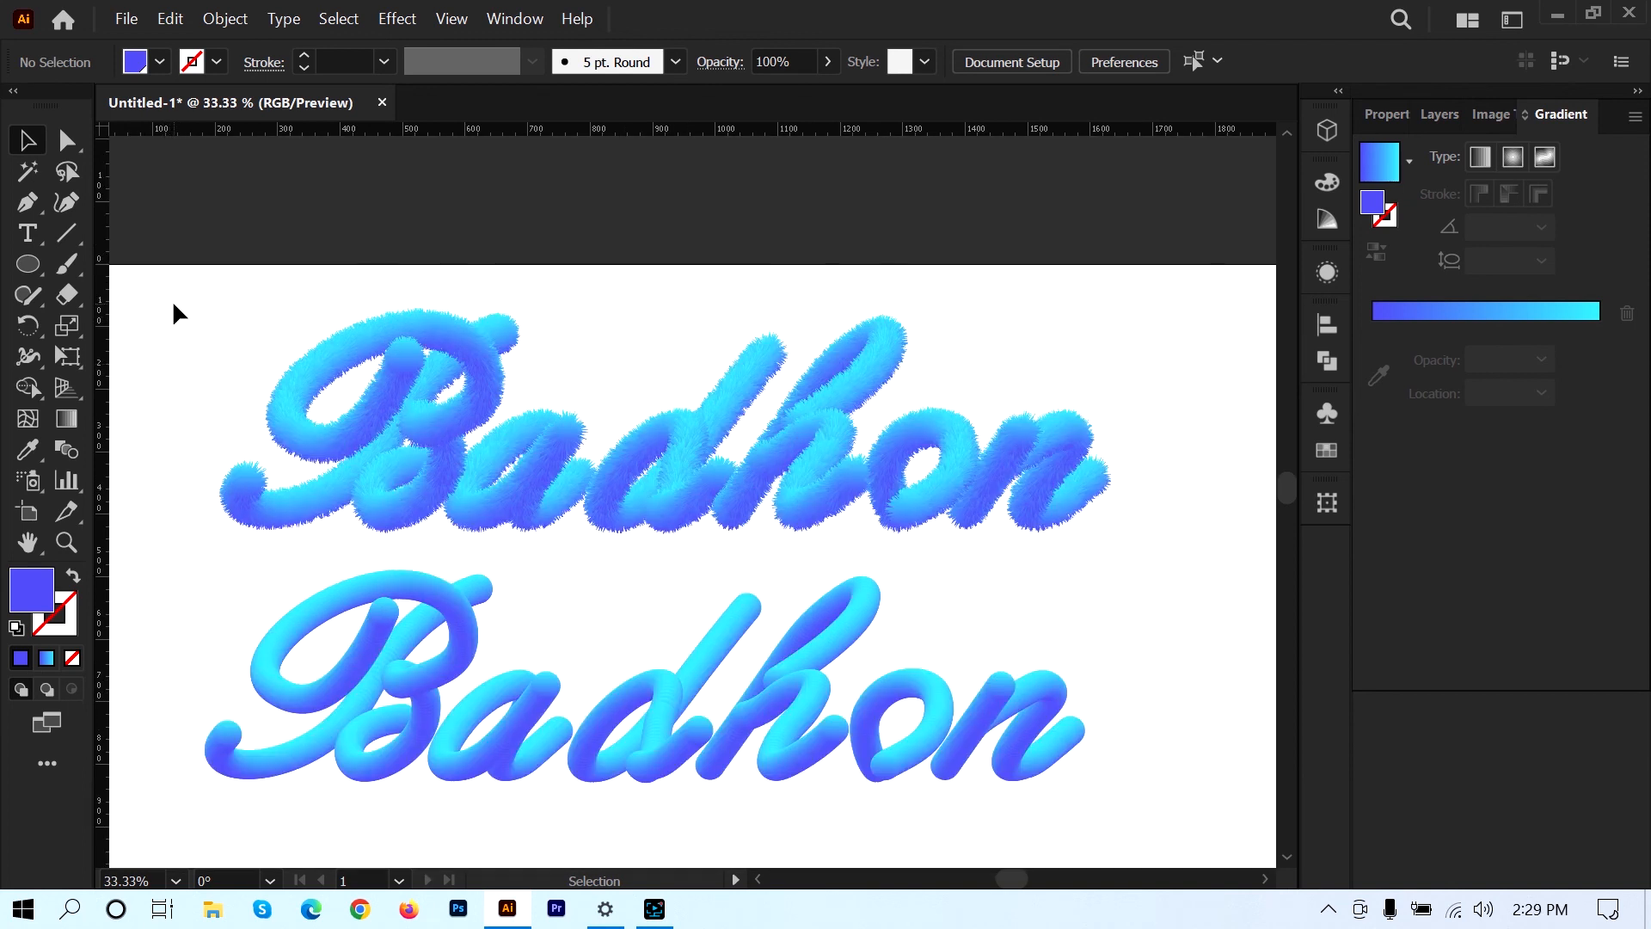
{"action": "left_click_drag", "start_coordinate": [173, 309], "coordinate": [1183, 792]}
{"action": "left_click", "coordinate": [1213, 525]}
{"action": "left_click_drag", "start_coordinate": [226, 340], "coordinate": [1192, 454]}
{"action": "left_click", "coordinate": [1192, 453]}
{"action": "left_click_drag", "start_coordinate": [219, 619], "coordinate": [1135, 700]}
{"action": "left_click", "coordinate": [1206, 652]}
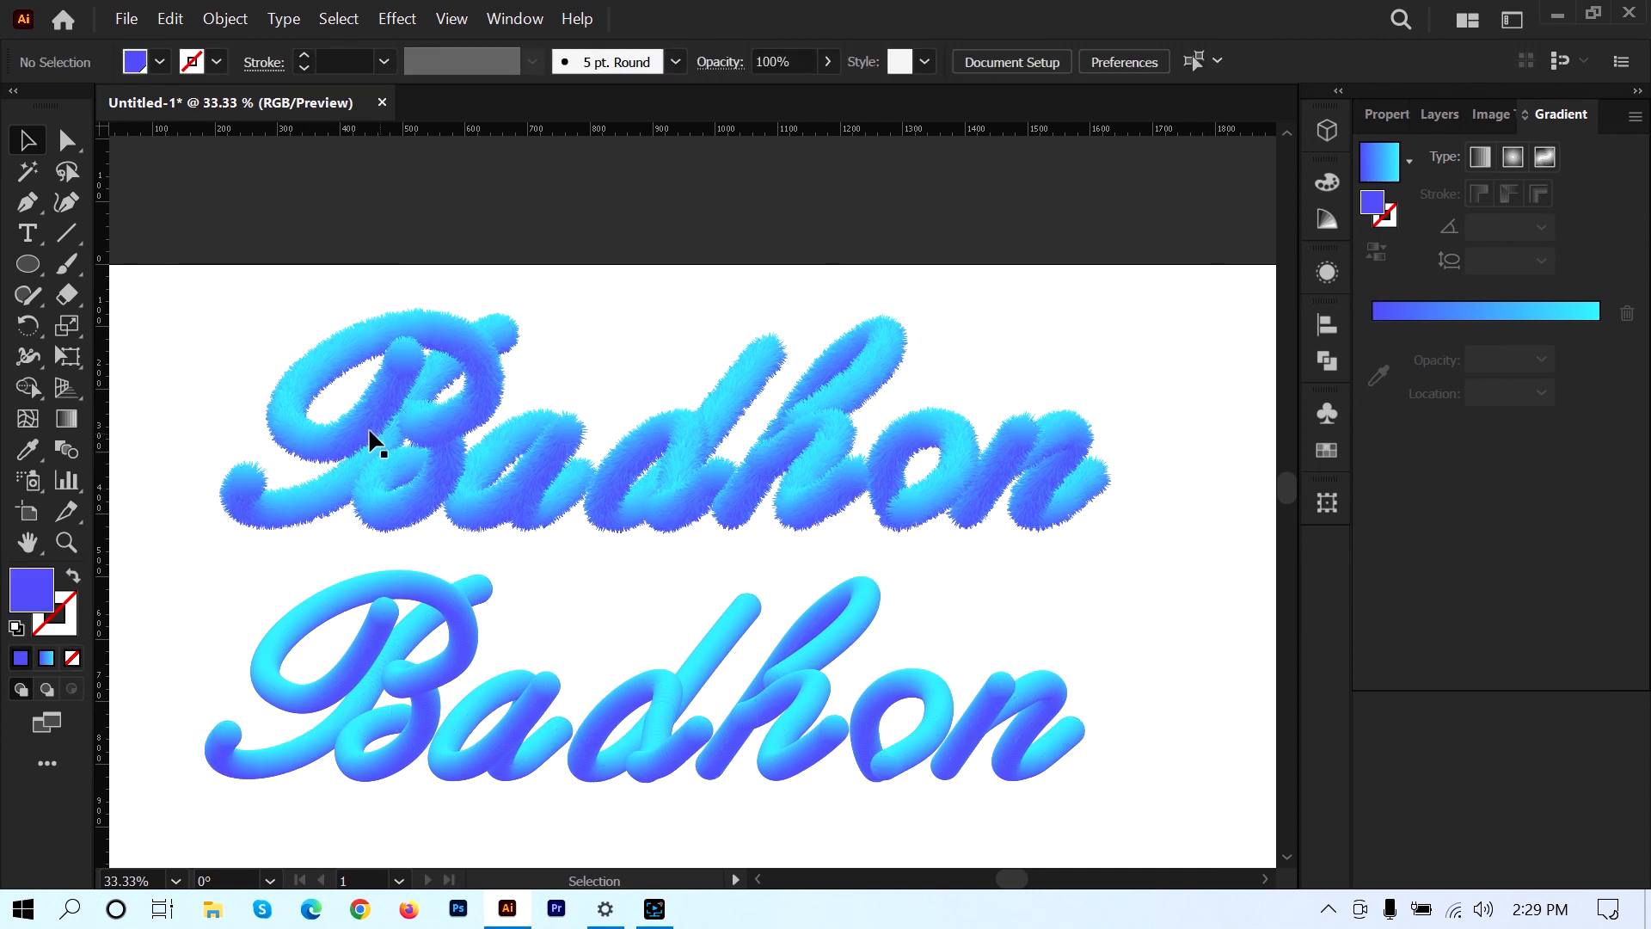